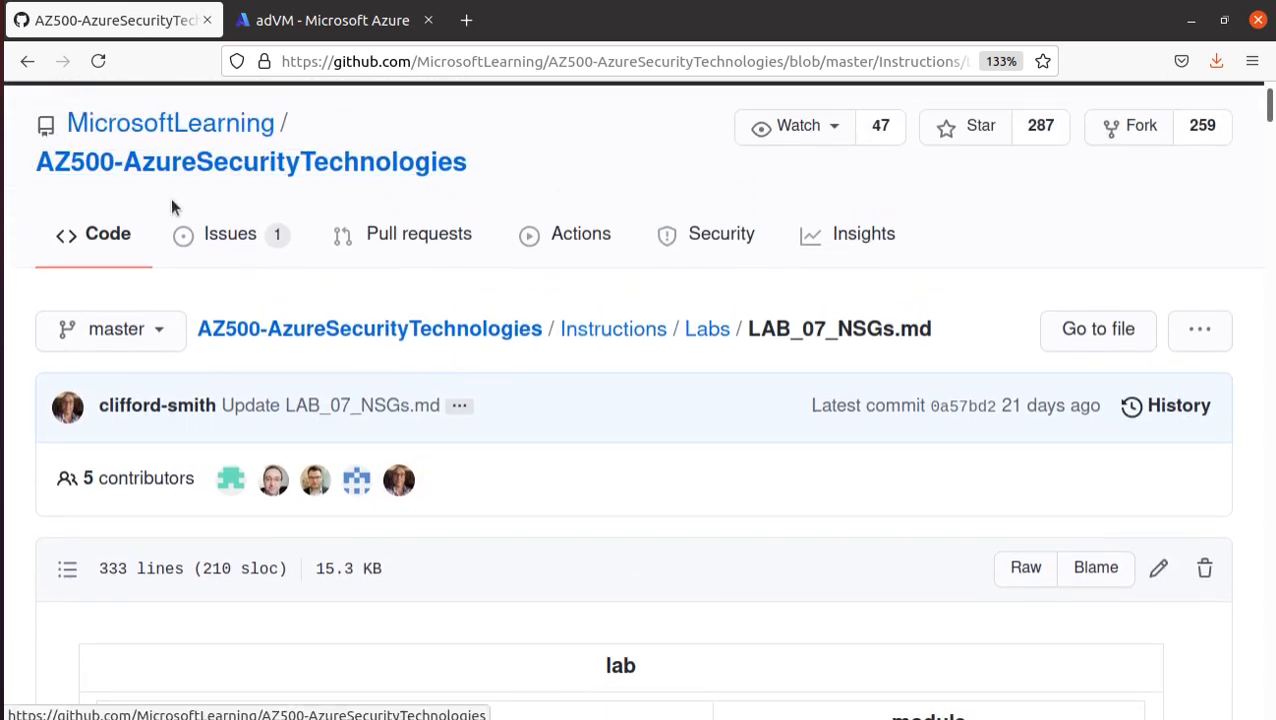
# - Open the repository's Labs folder and review the lab files, highlighting the last update date of LAB_12_SecuringAzureStorage.MD
pyautogui.moveTo(160, 133)
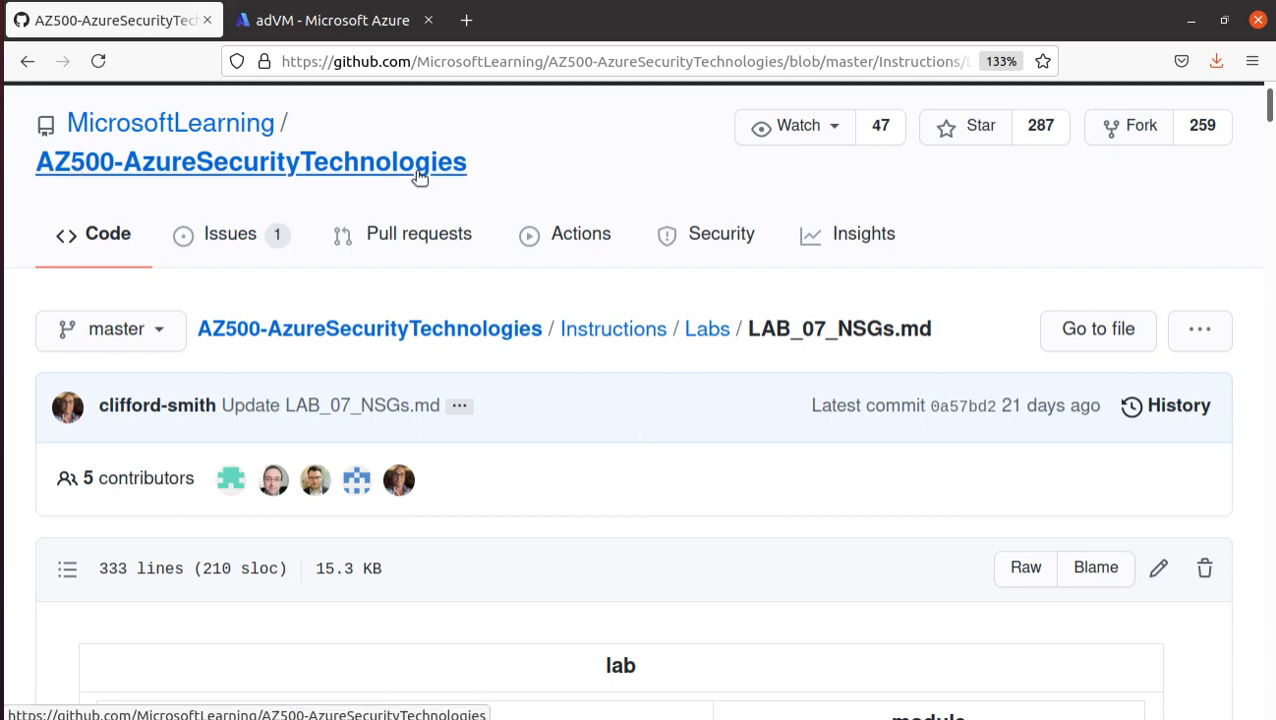
pyautogui.click(705, 330)
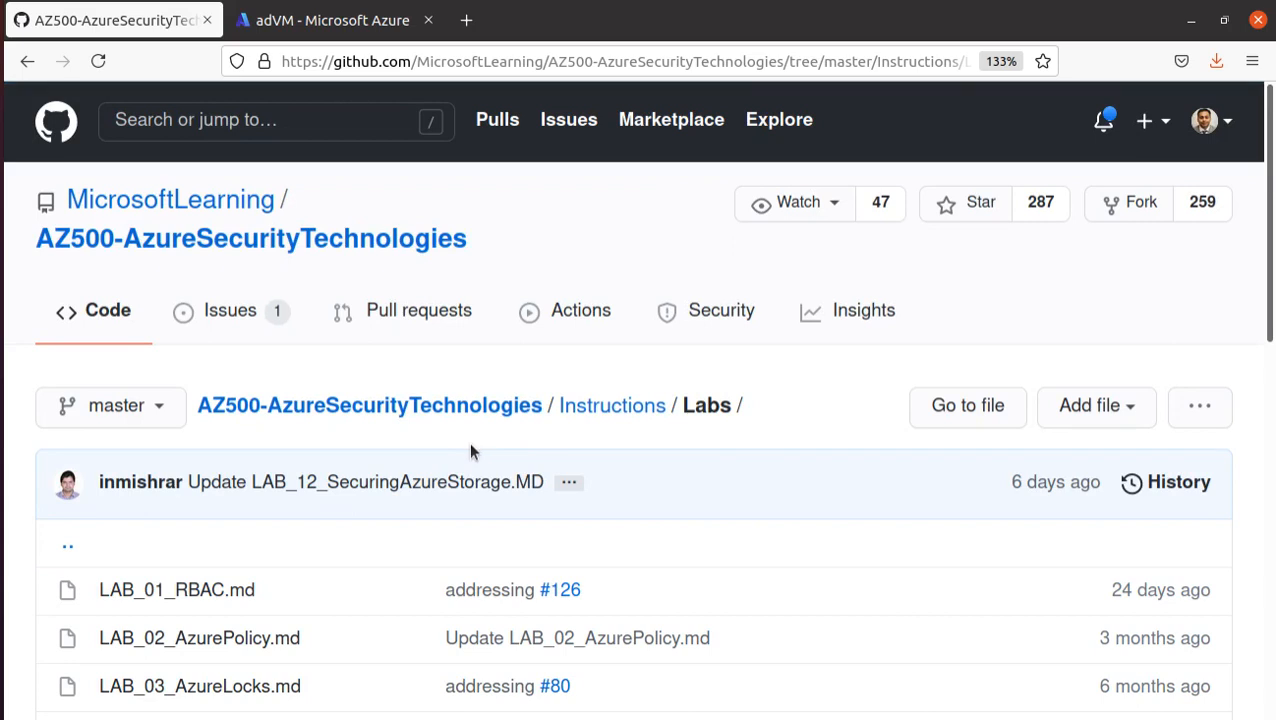
pyautogui.scroll(-5, 471, 451)
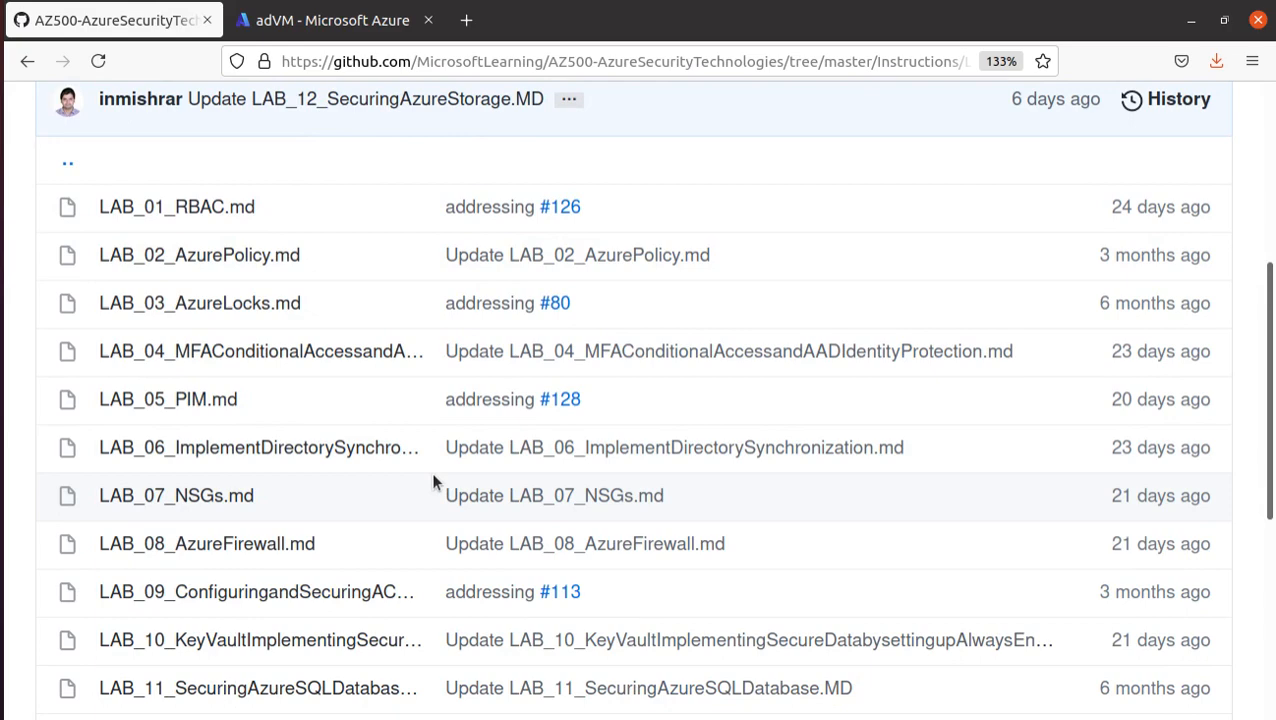
pyautogui.scroll(-2, 565, 540)
pyautogui.scroll(-3, 578, 520)
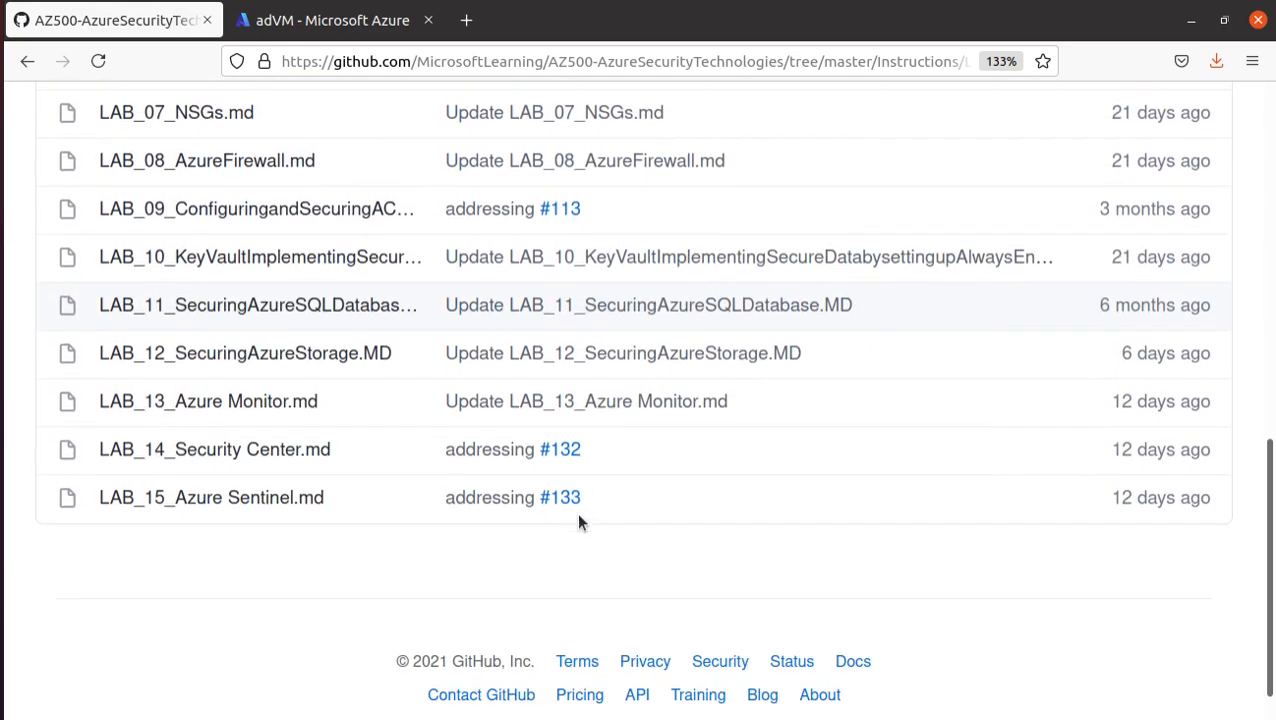
pyautogui.moveTo(1125, 353); pyautogui.dragTo(1236, 368)
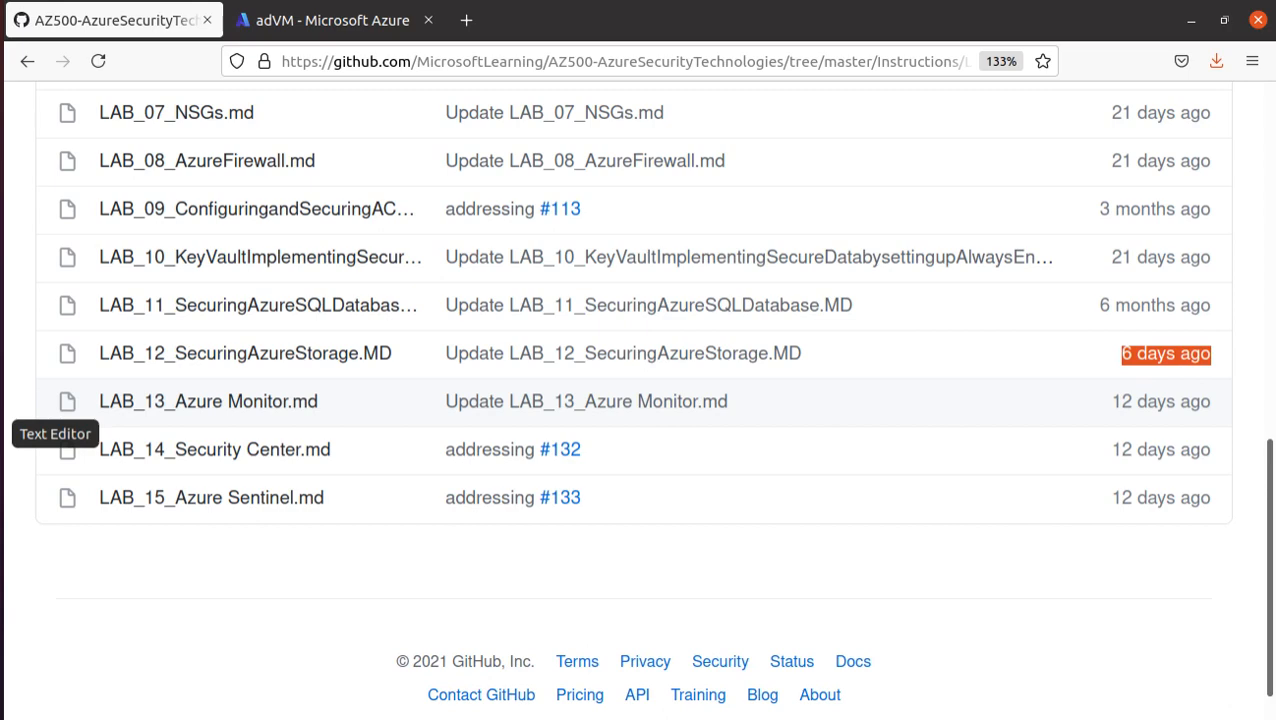
# - Open LAB_07_NSGs.md and highlight "Network Security Groups" and "Application Security Groups" in the lab title
pyautogui.scroll(4, 242, 530)
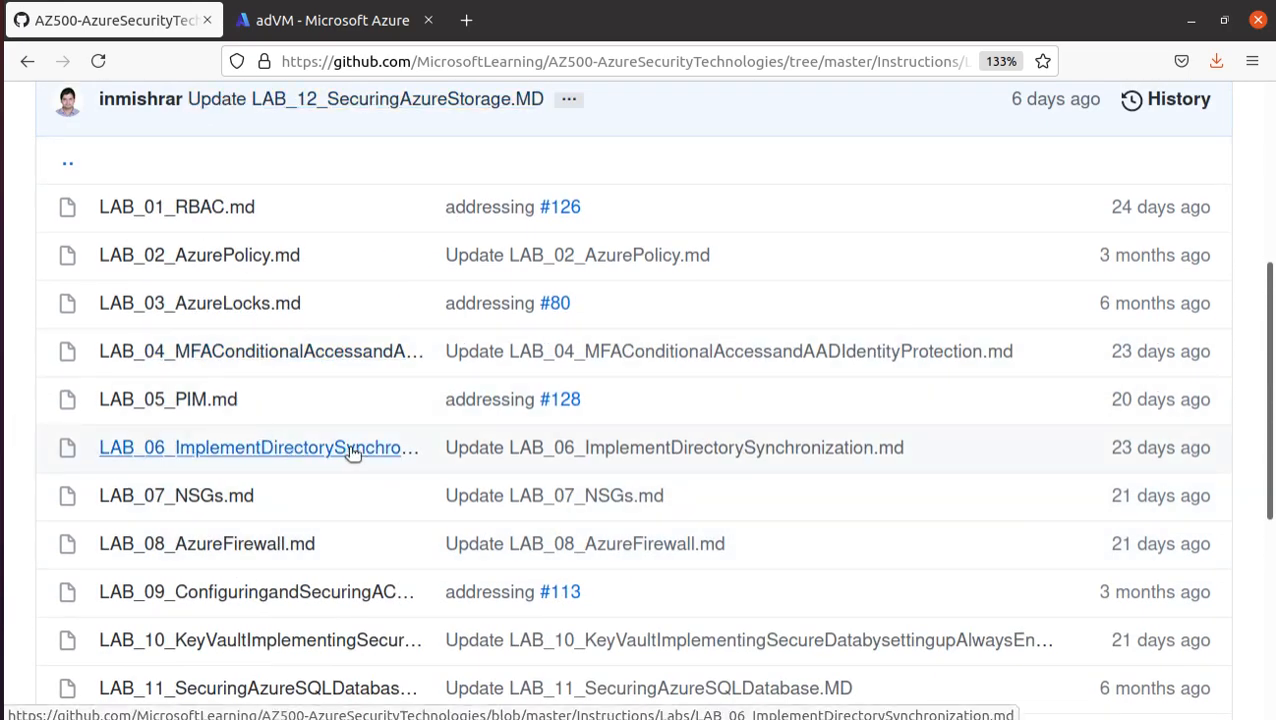
pyautogui.click(230, 503)
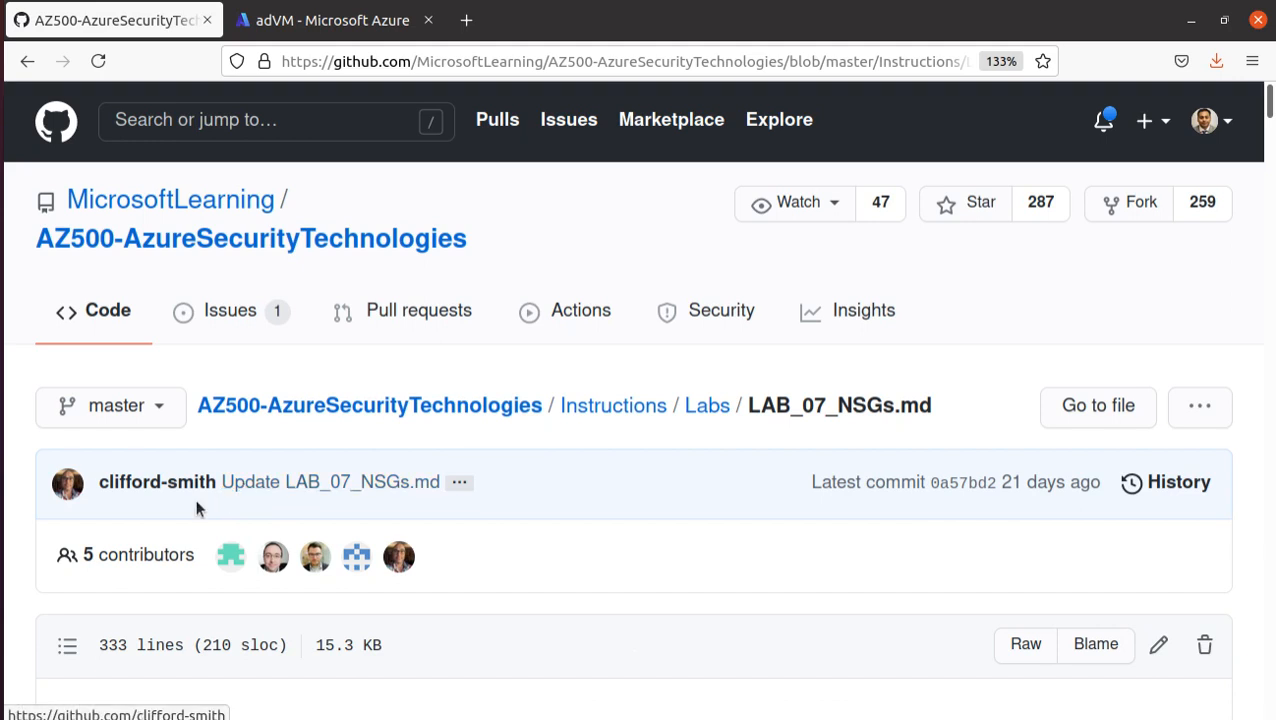
pyautogui.scroll(-4, 205, 490)
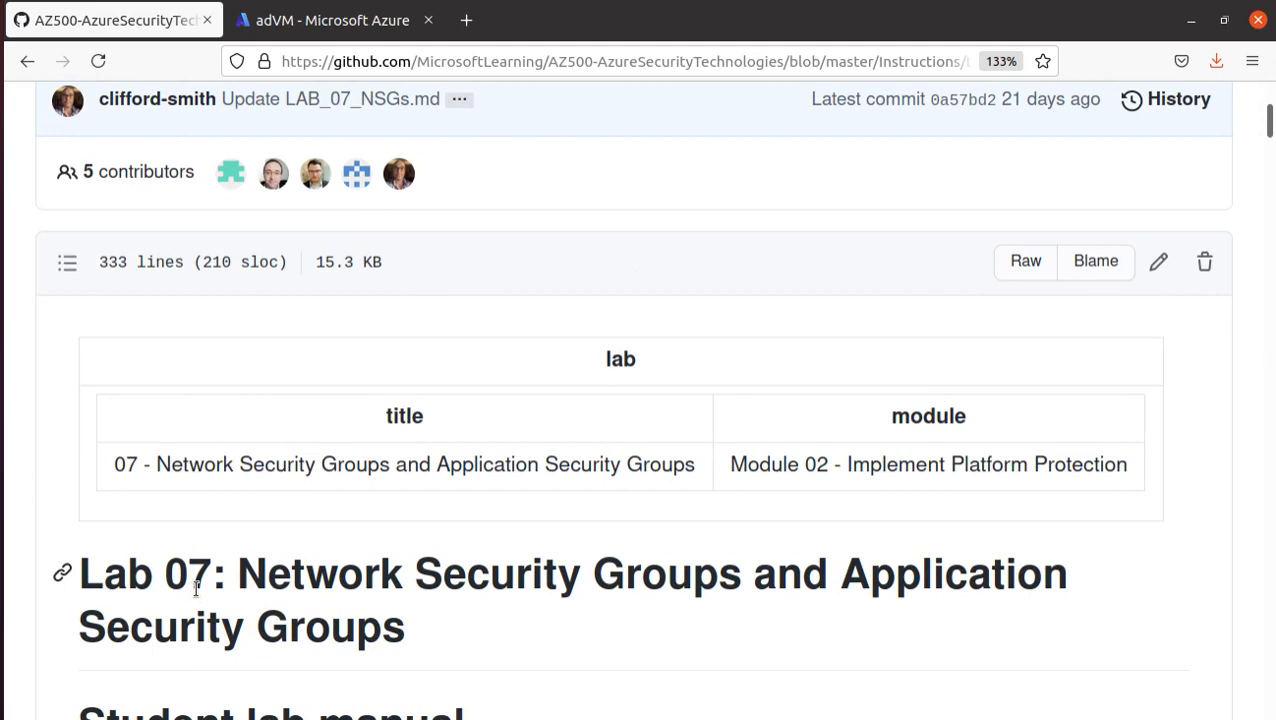
pyautogui.scroll(-4, 252, 548)
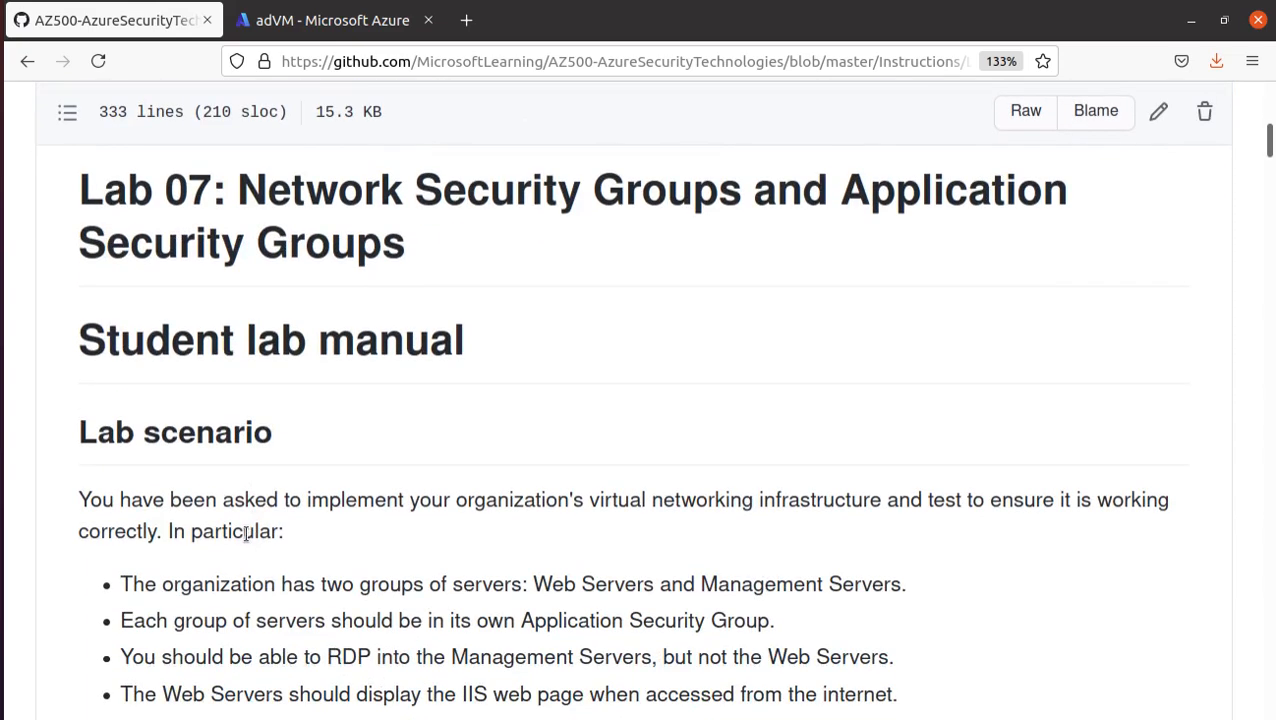
pyautogui.moveTo(237, 185); pyautogui.dragTo(740, 195)
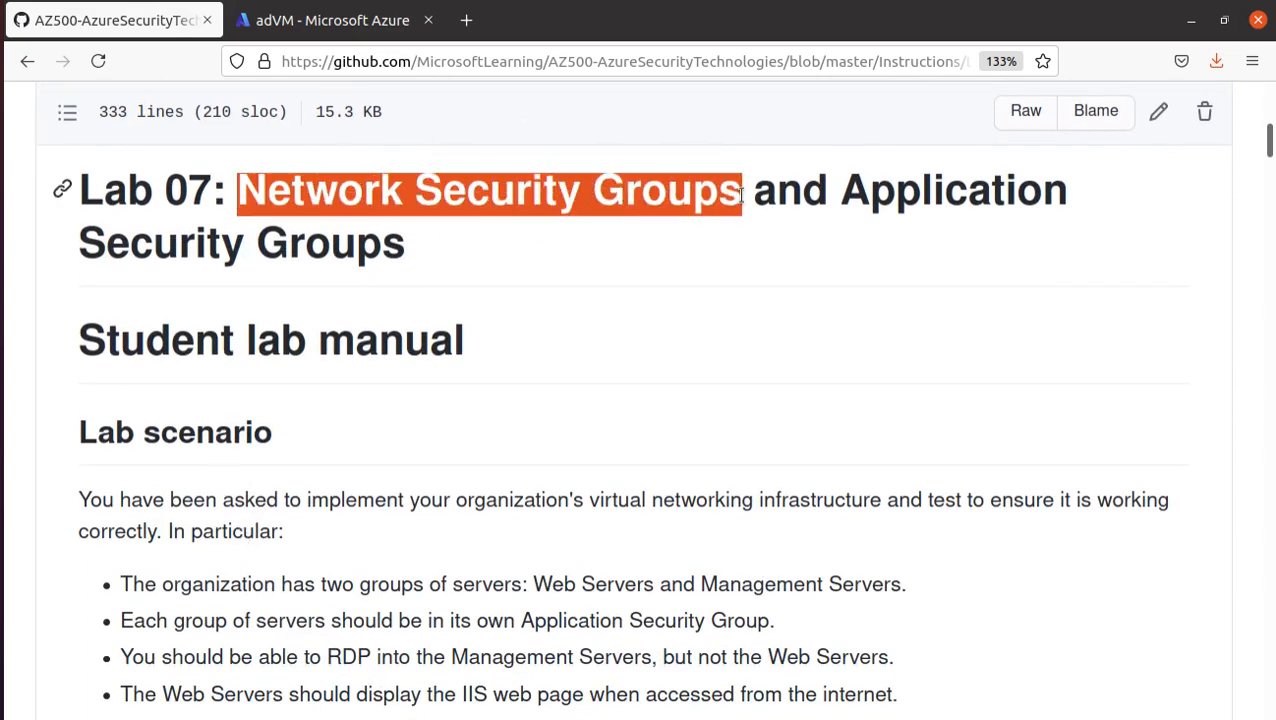
pyautogui.moveTo(841, 188); pyautogui.dragTo(903, 260)
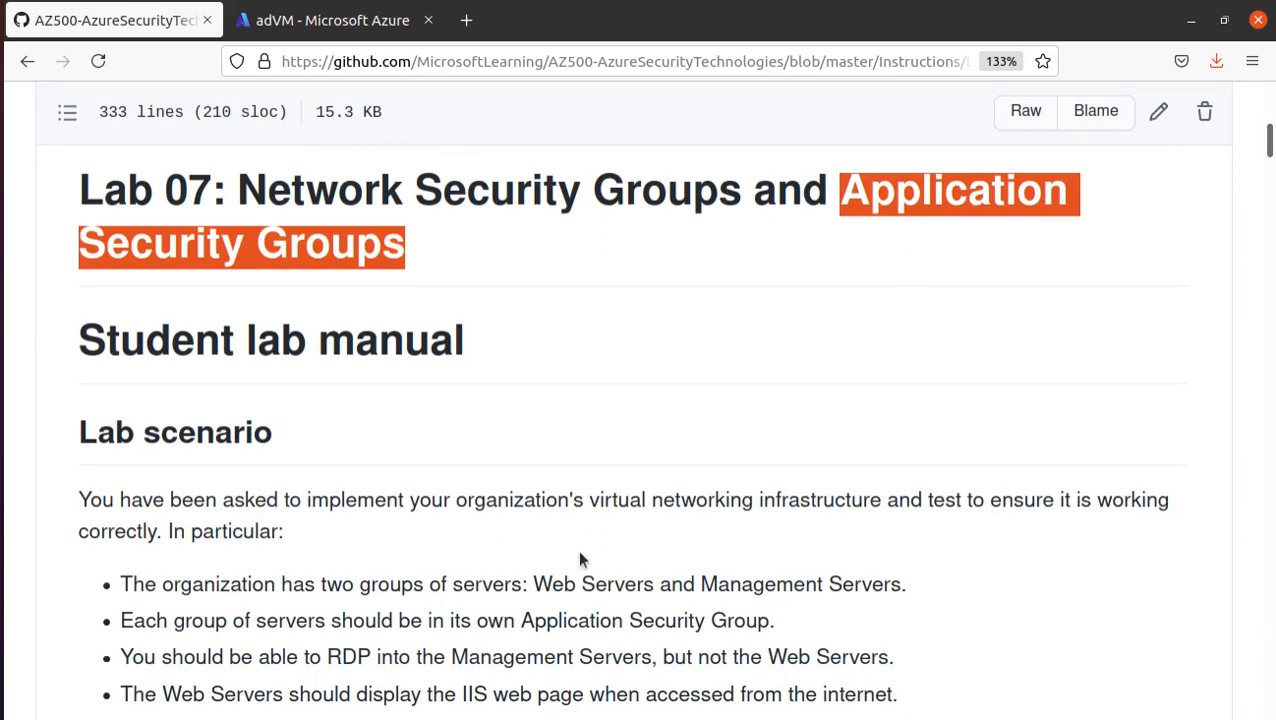
# - Read the first three lab scenario requirements, highlighting the server groups, their application security groups and the RDP access rule
pyautogui.scroll(-2, 580, 558)
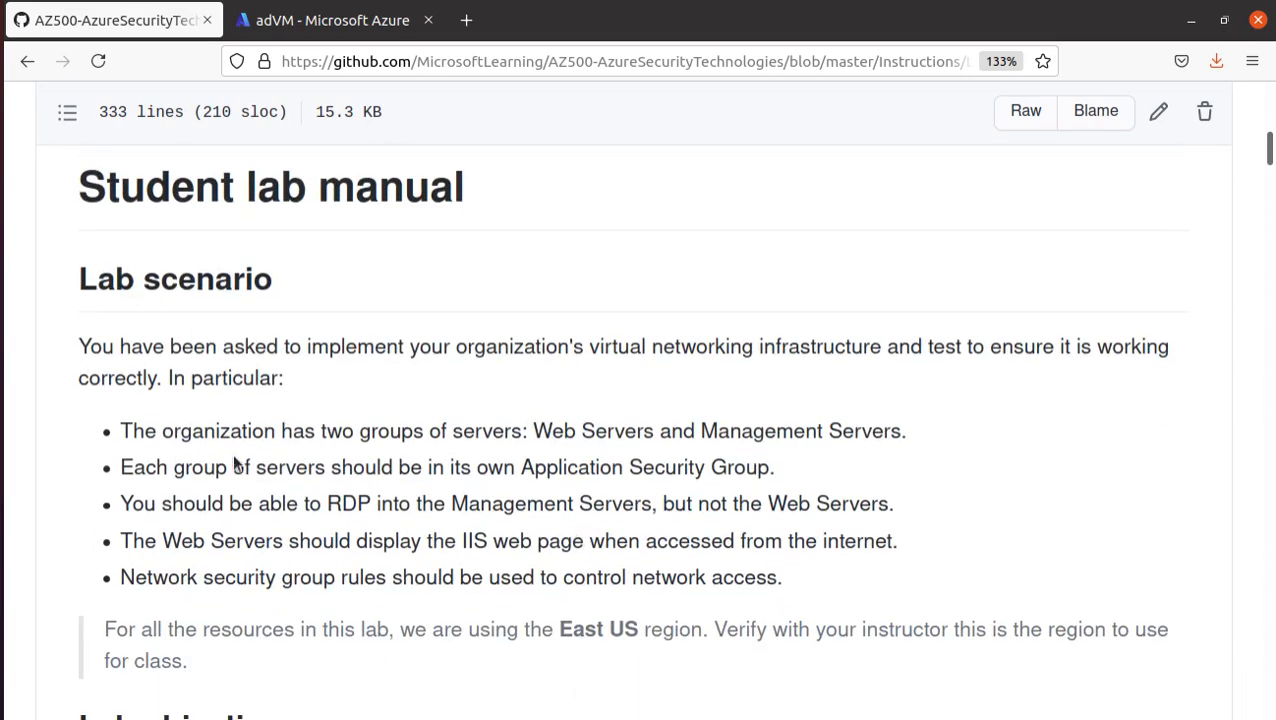
pyautogui.scroll(-1, 236, 463)
pyautogui.moveTo(123, 348); pyautogui.dragTo(906, 355)
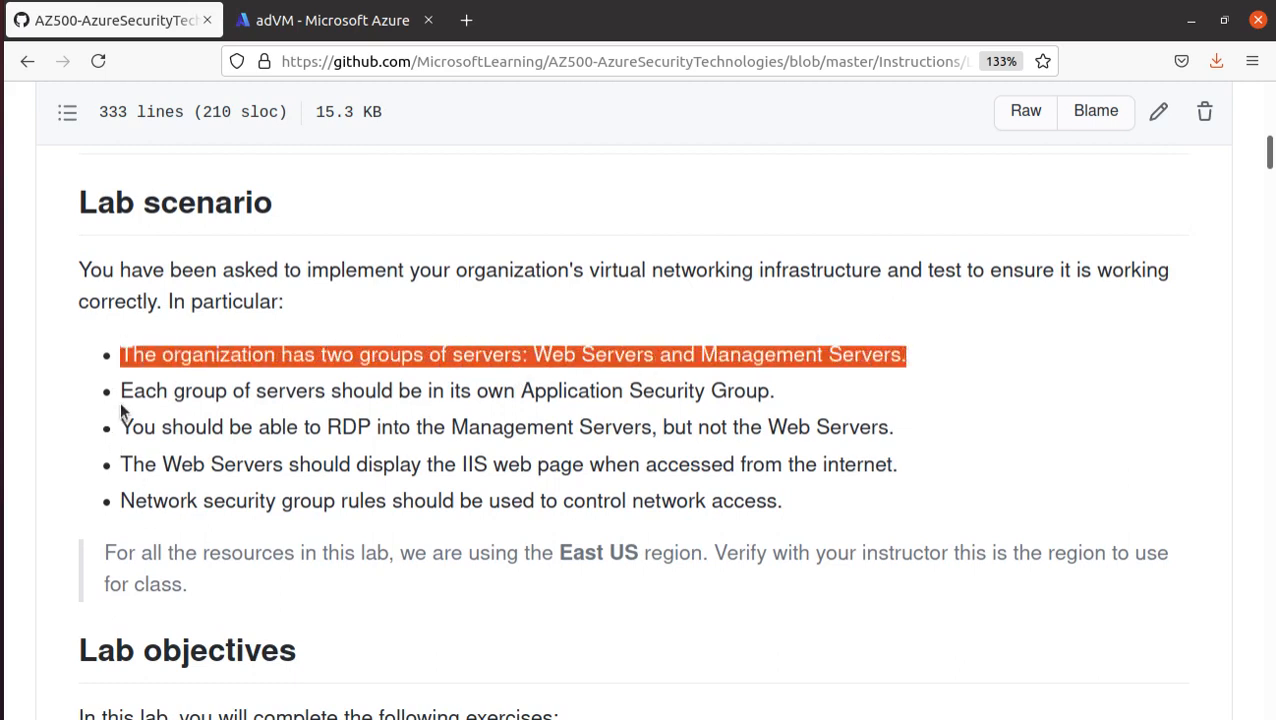
pyautogui.moveTo(121, 390); pyautogui.dragTo(770, 400)
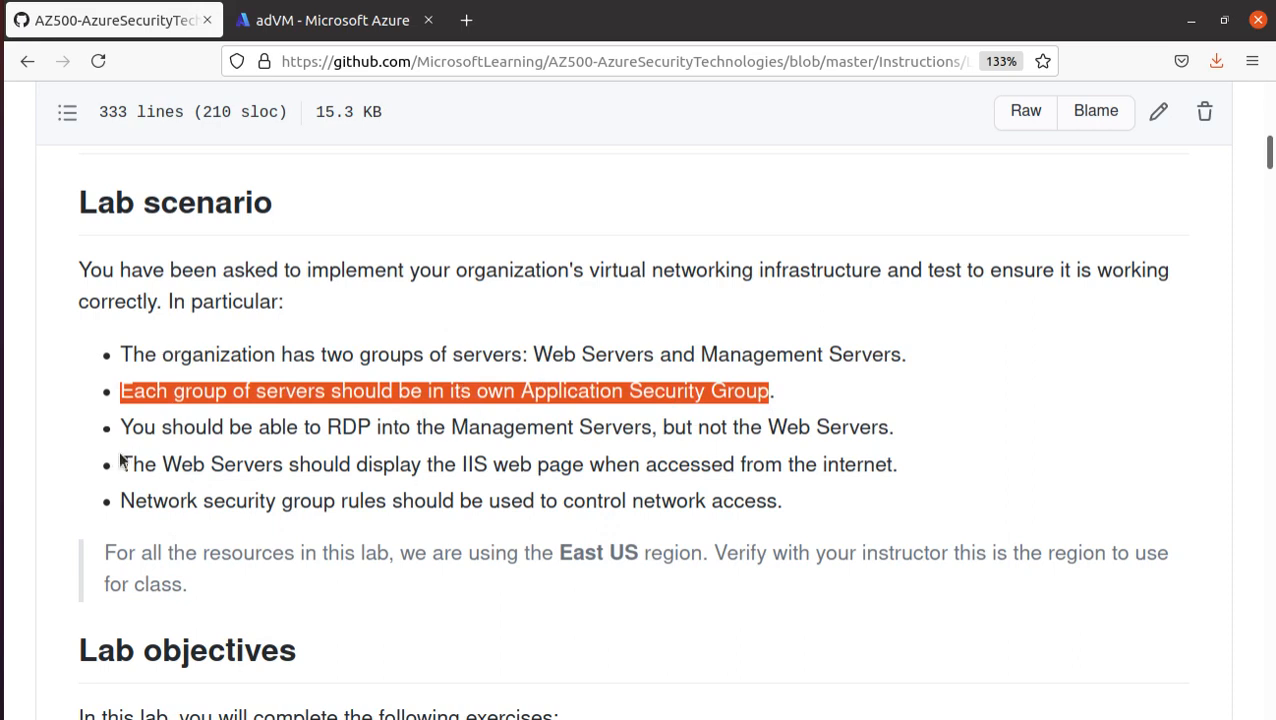
pyautogui.moveTo(322, 428); pyautogui.dragTo(655, 432)
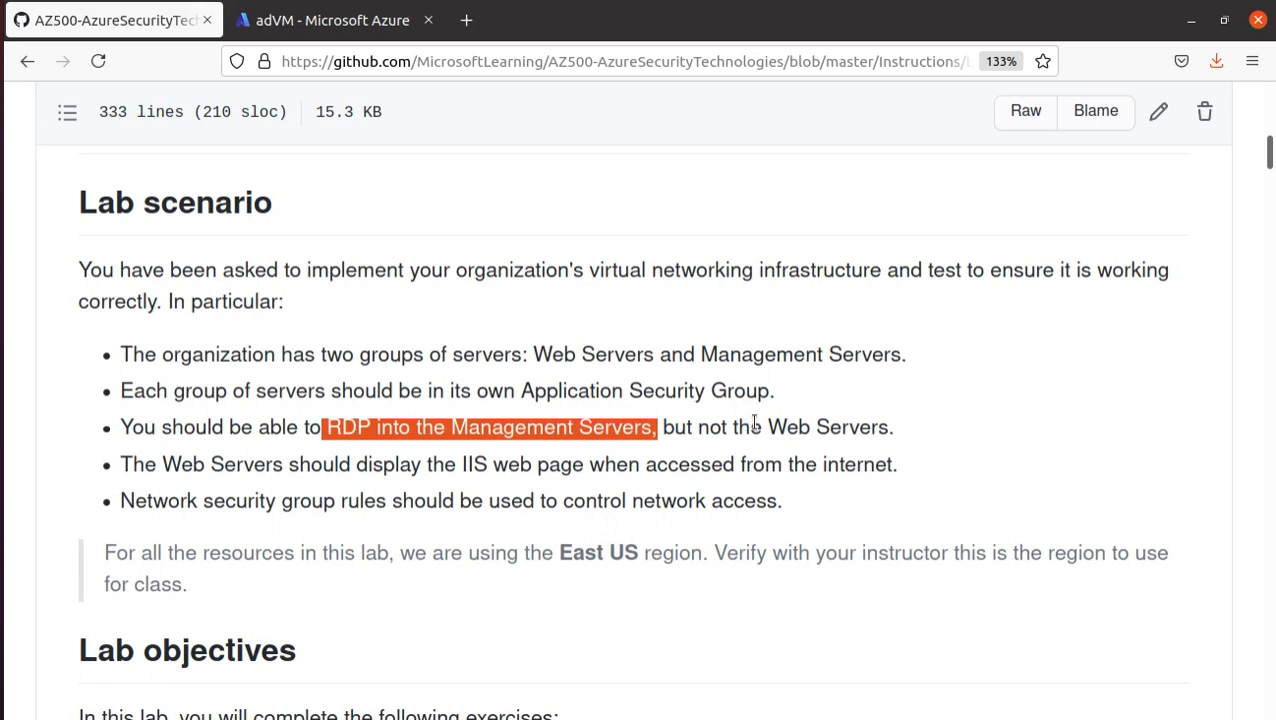
pyautogui.moveTo(766, 428); pyautogui.dragTo(889, 432)
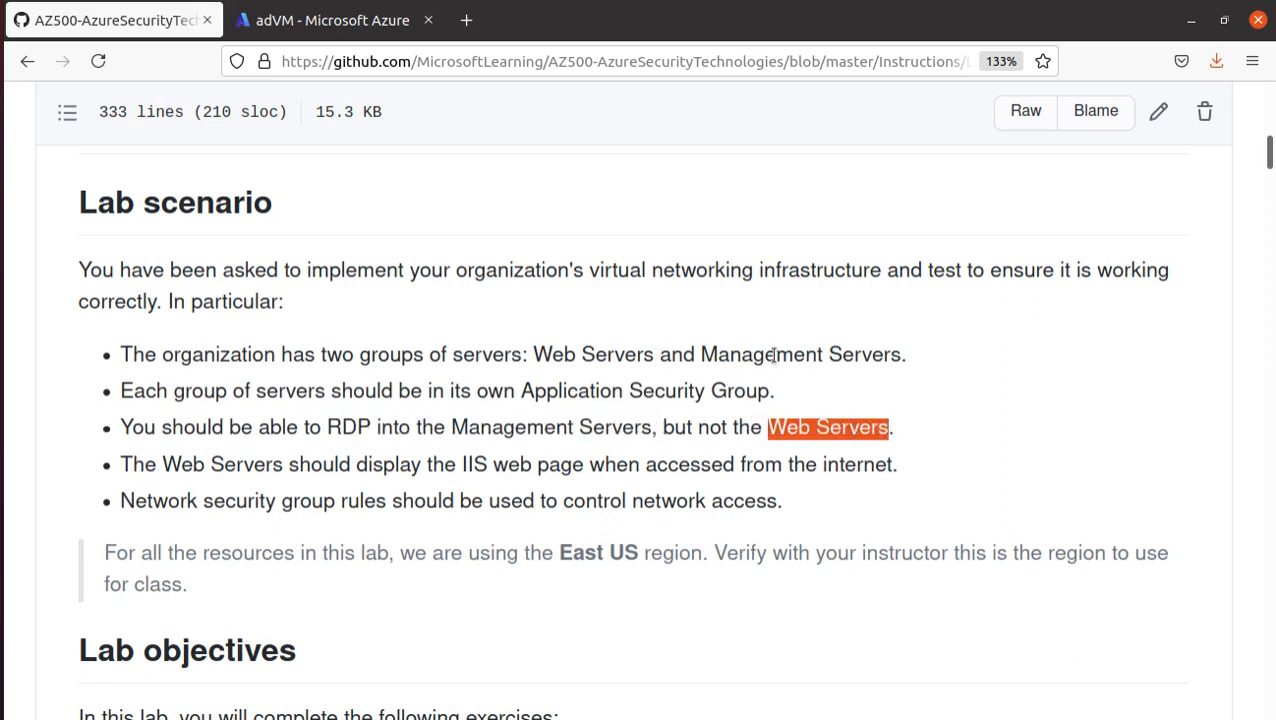
pyautogui.moveTo(693, 342); pyautogui.dragTo(892, 372)
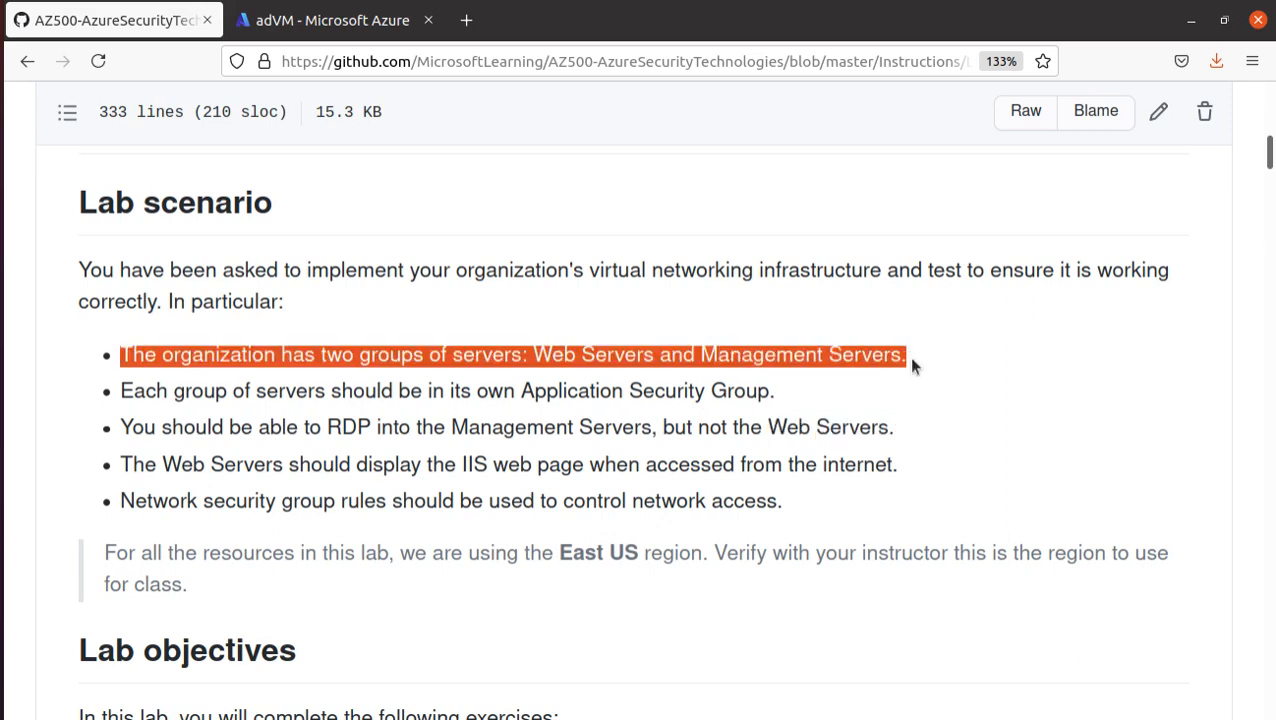
# - Highlight the scenario requirements on IIS web page access and network security group rules, plus the two server group names
pyautogui.scroll(-3, 891, 399)
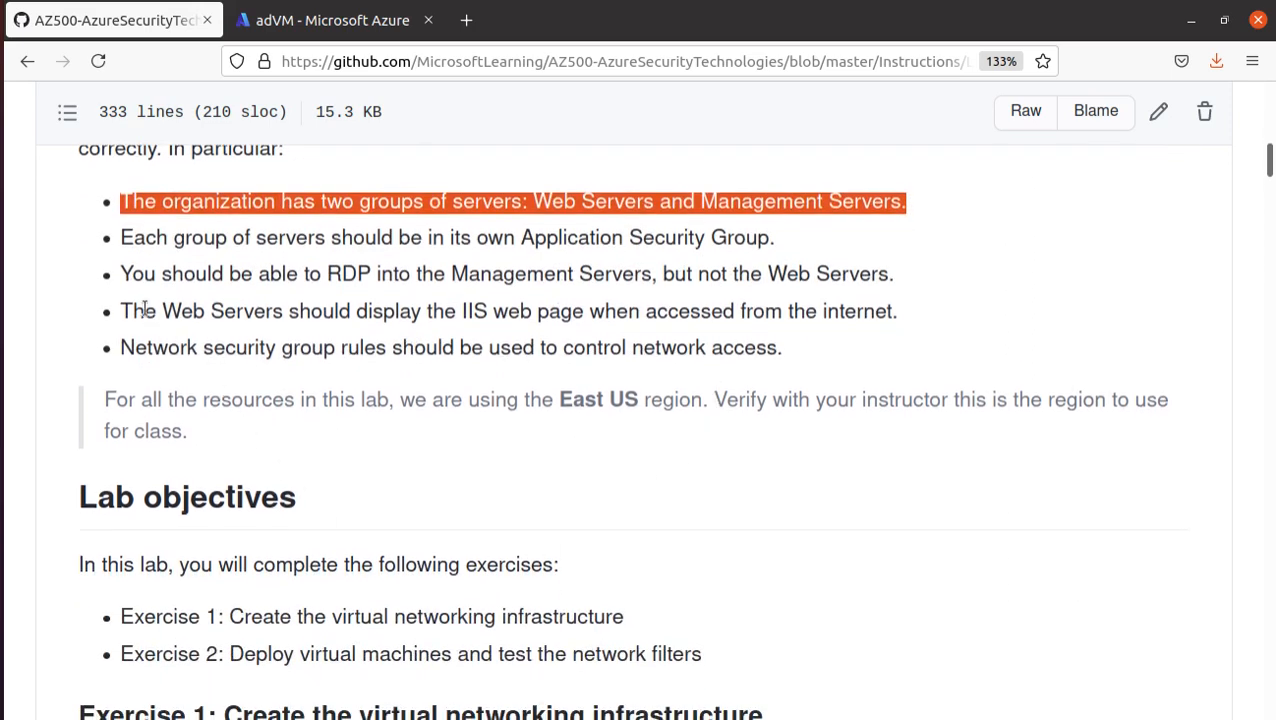
pyautogui.moveTo(468, 311); pyautogui.dragTo(882, 337)
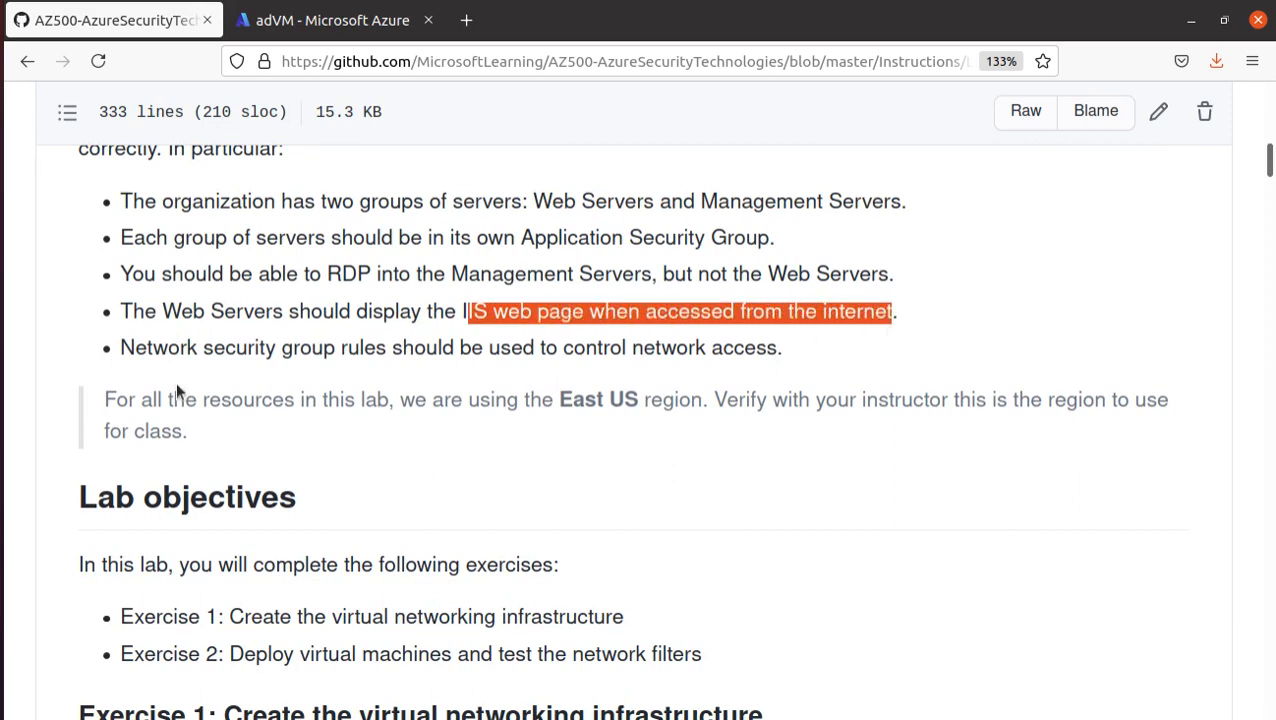
pyautogui.moveTo(121, 347); pyautogui.dragTo(790, 368)
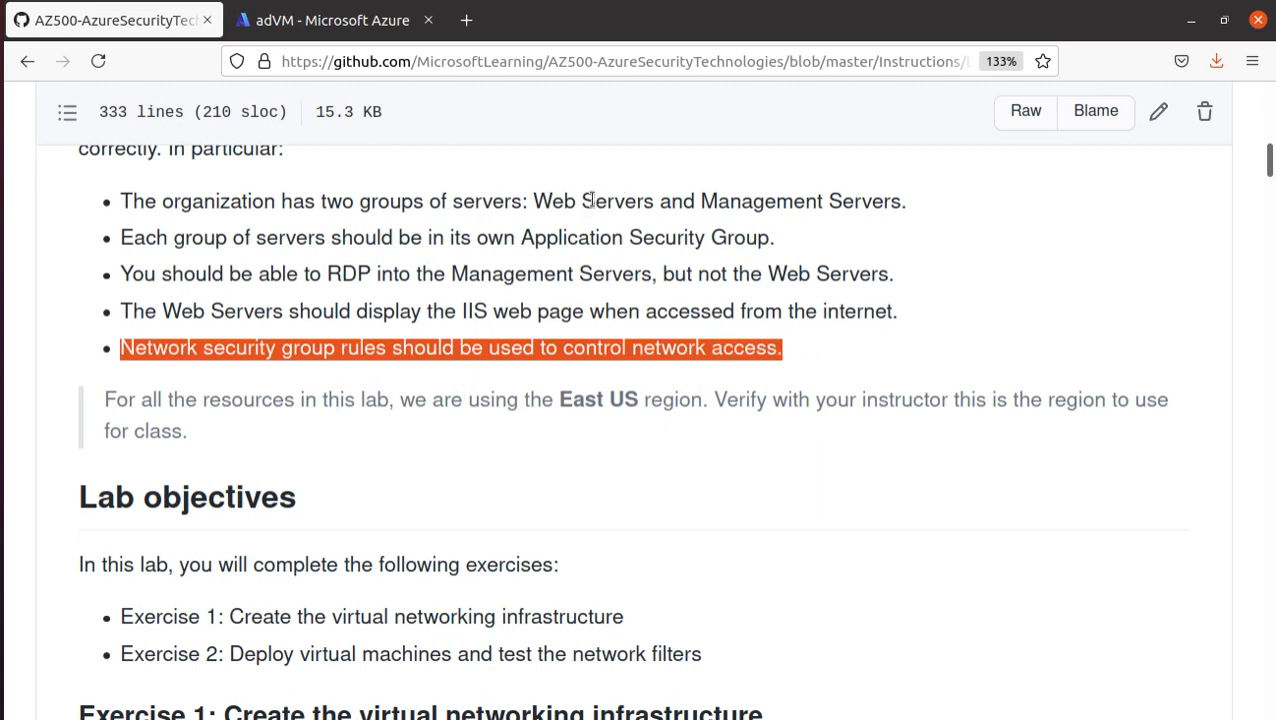
pyautogui.moveTo(534, 201); pyautogui.dragTo(938, 205)
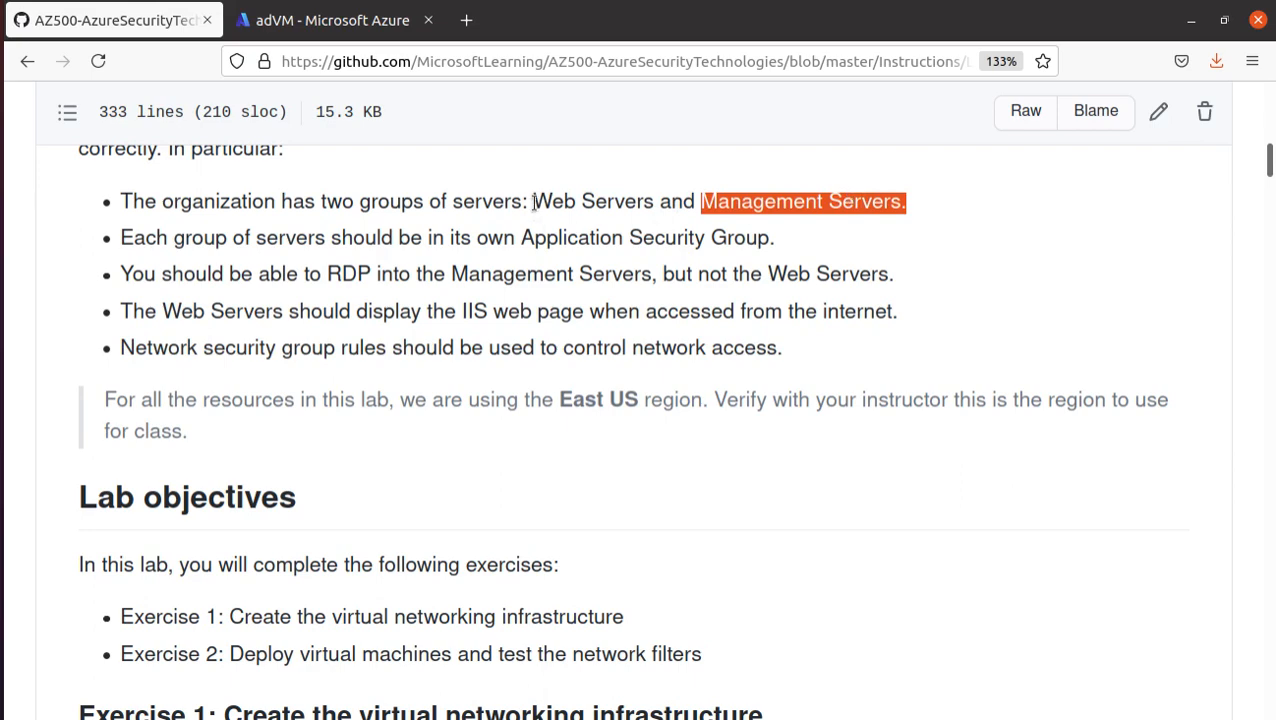
pyautogui.moveTo(533, 201); pyautogui.dragTo(656, 201)
# - Review the lab objectives, highlighting the descriptions of Exercise 1 and Exercise 2
pyautogui.scroll(-3, 493, 341)
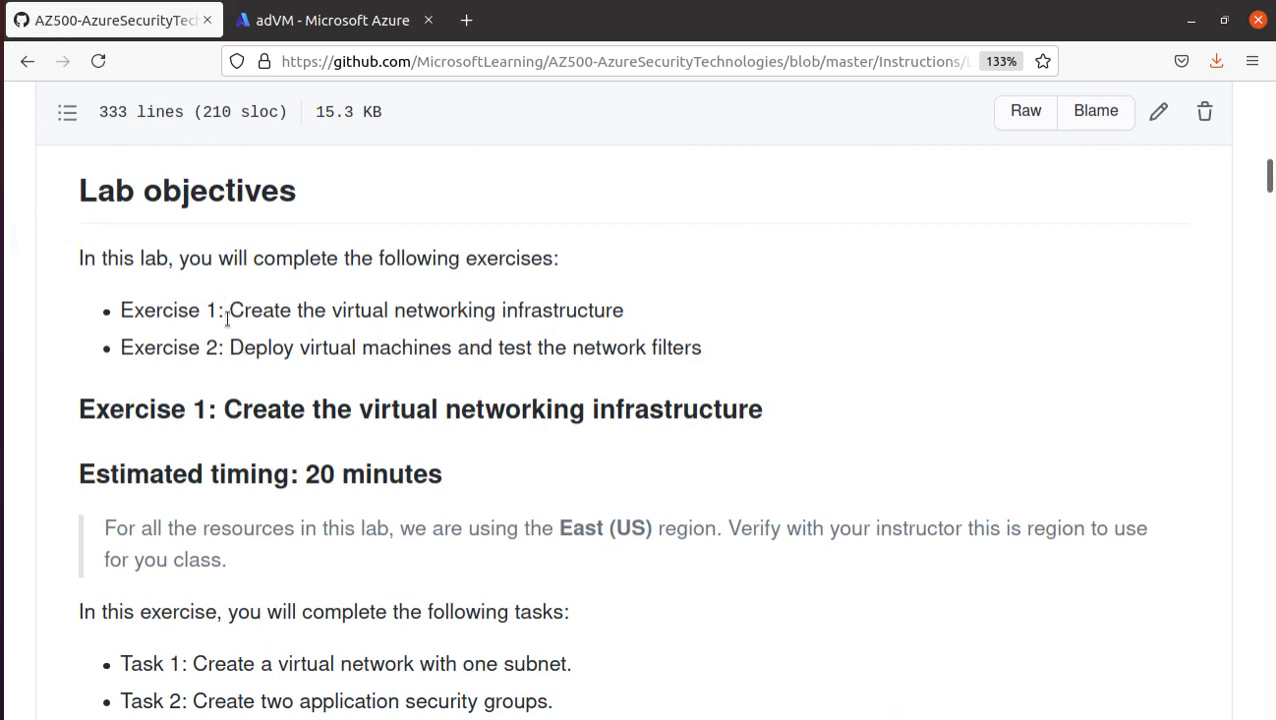
pyautogui.moveTo(228, 311); pyautogui.dragTo(598, 335)
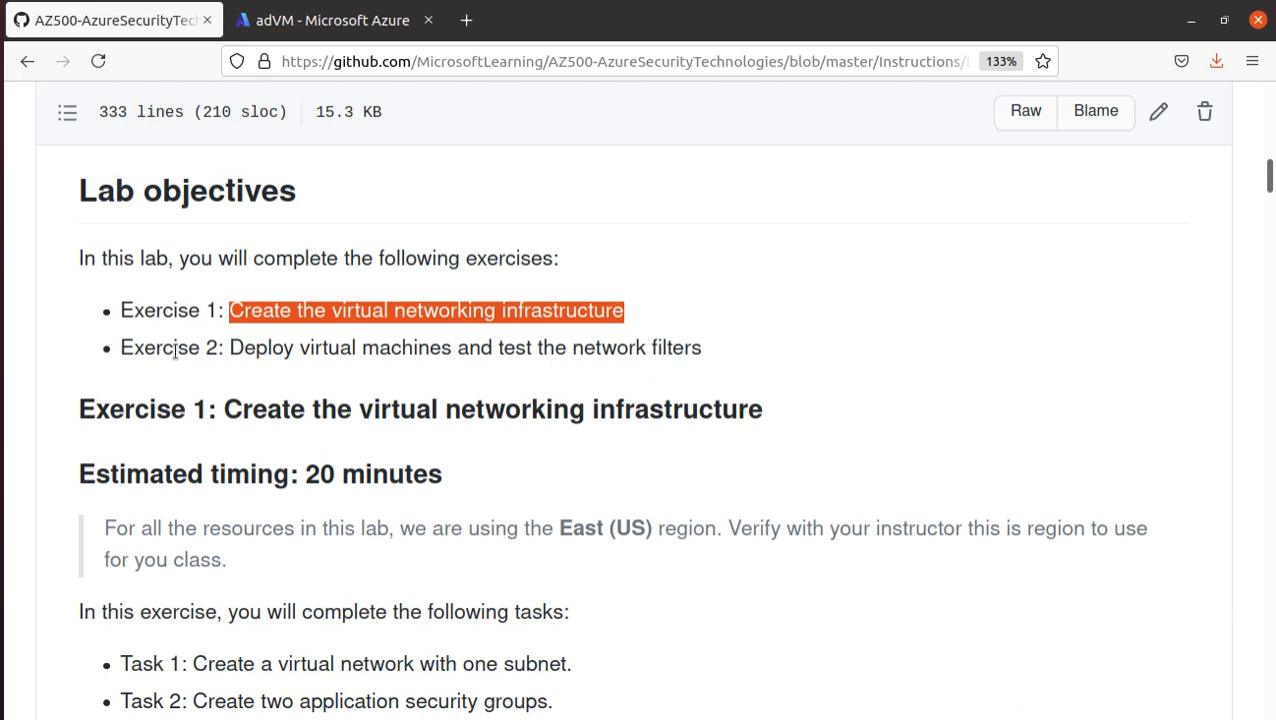
pyautogui.moveTo(242, 347); pyautogui.dragTo(768, 370)
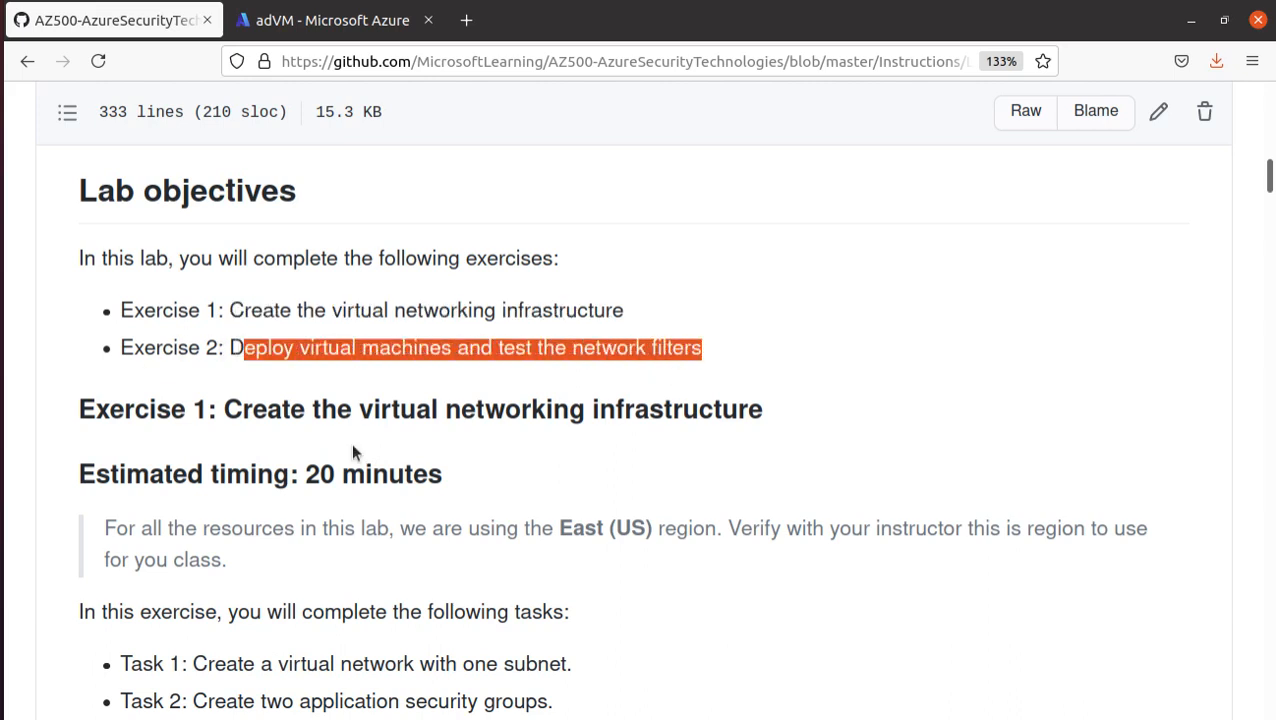
# - Read the Exercise 1 overview, highlighting its heading and the descriptions of Tasks 1 to 4
pyautogui.scroll(-3, 352, 453)
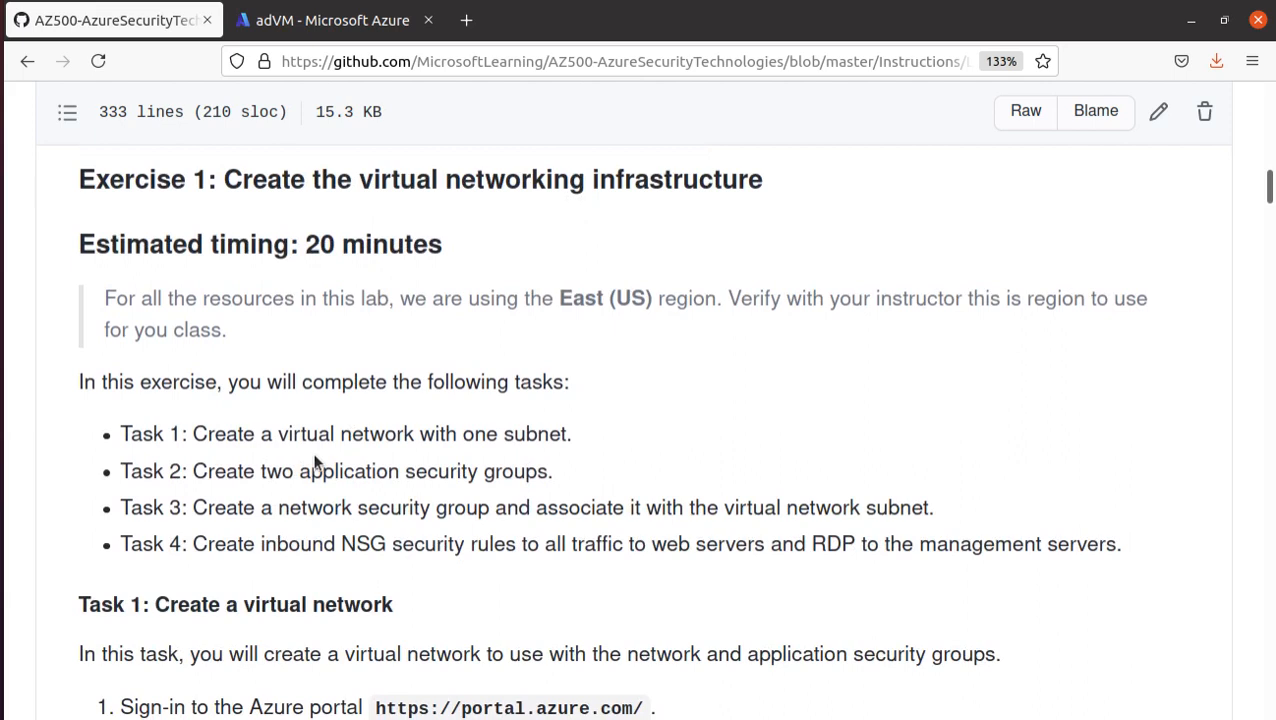
pyautogui.moveTo(80, 180); pyautogui.dragTo(955, 192)
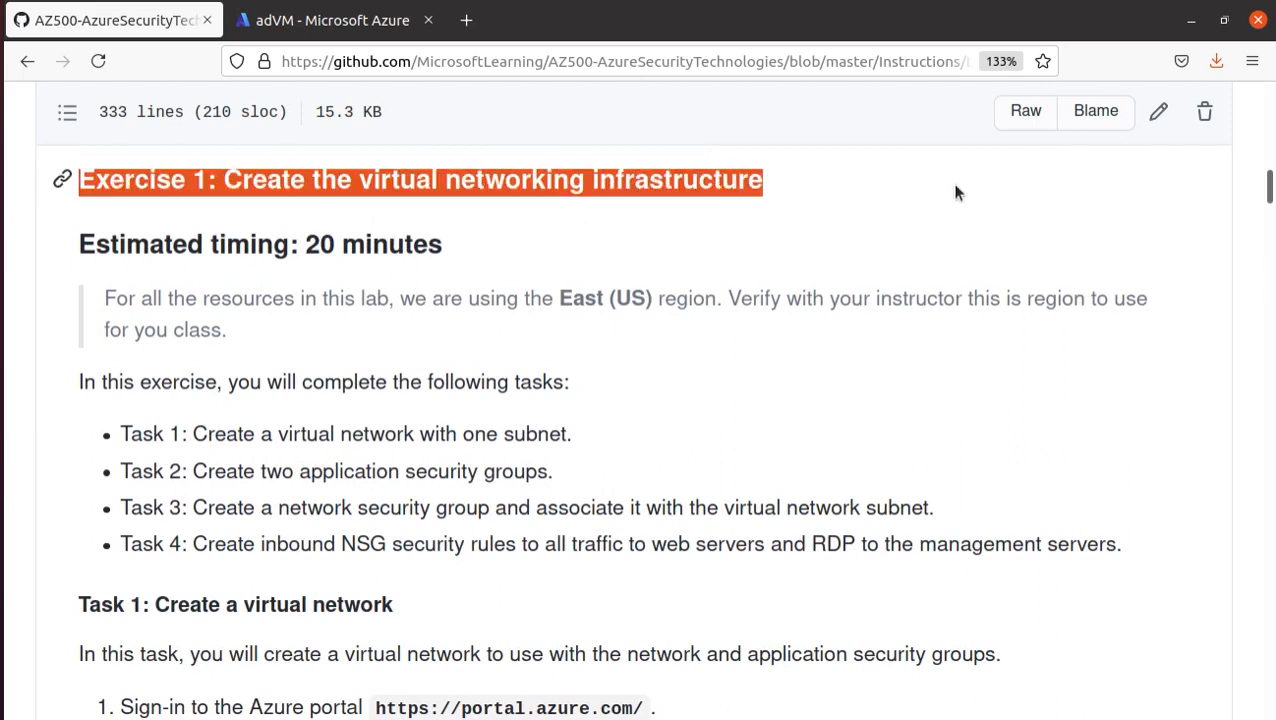
pyautogui.scroll(-3, 757, 219)
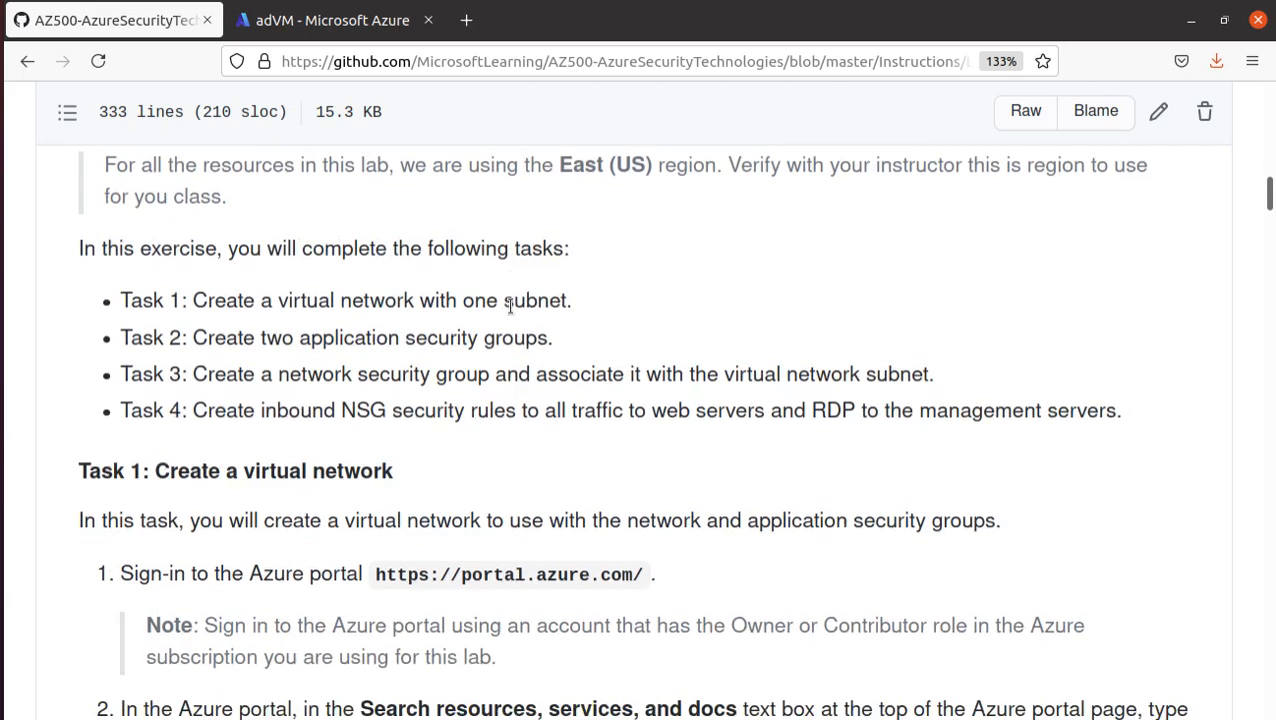
pyautogui.moveTo(189, 196); pyautogui.dragTo(601, 211)
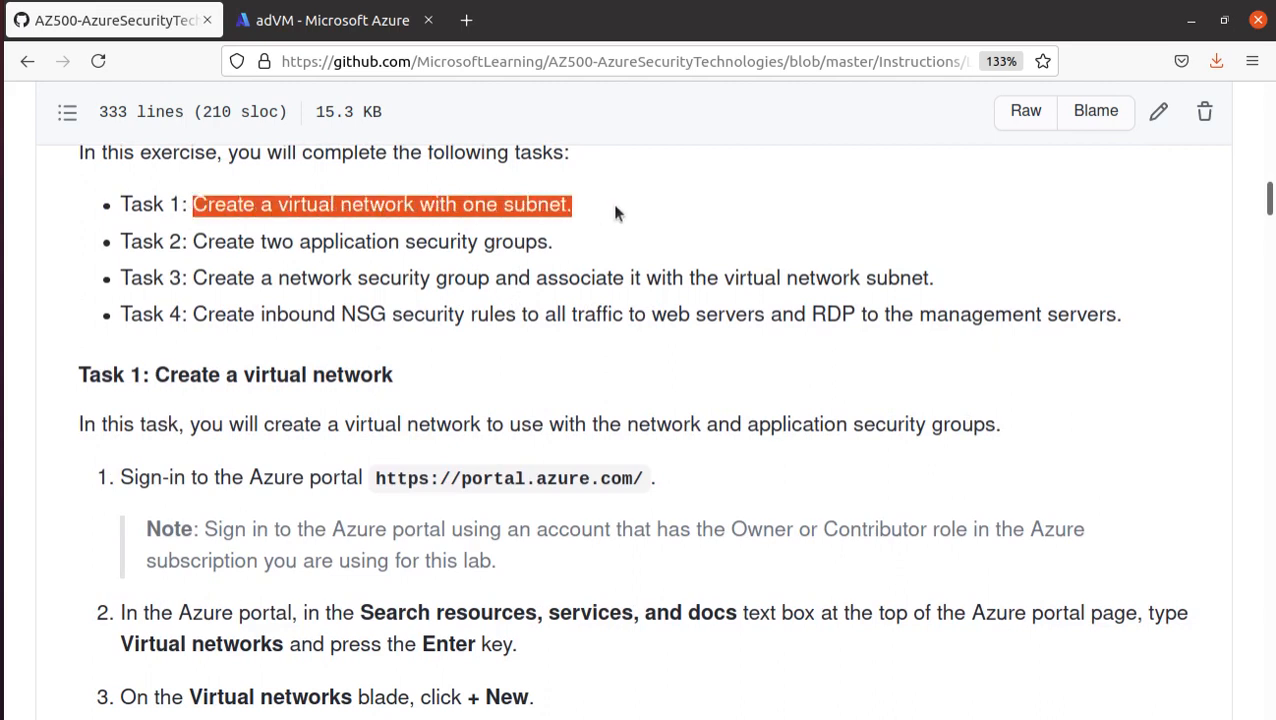
pyautogui.moveTo(197, 241); pyautogui.dragTo(582, 257)
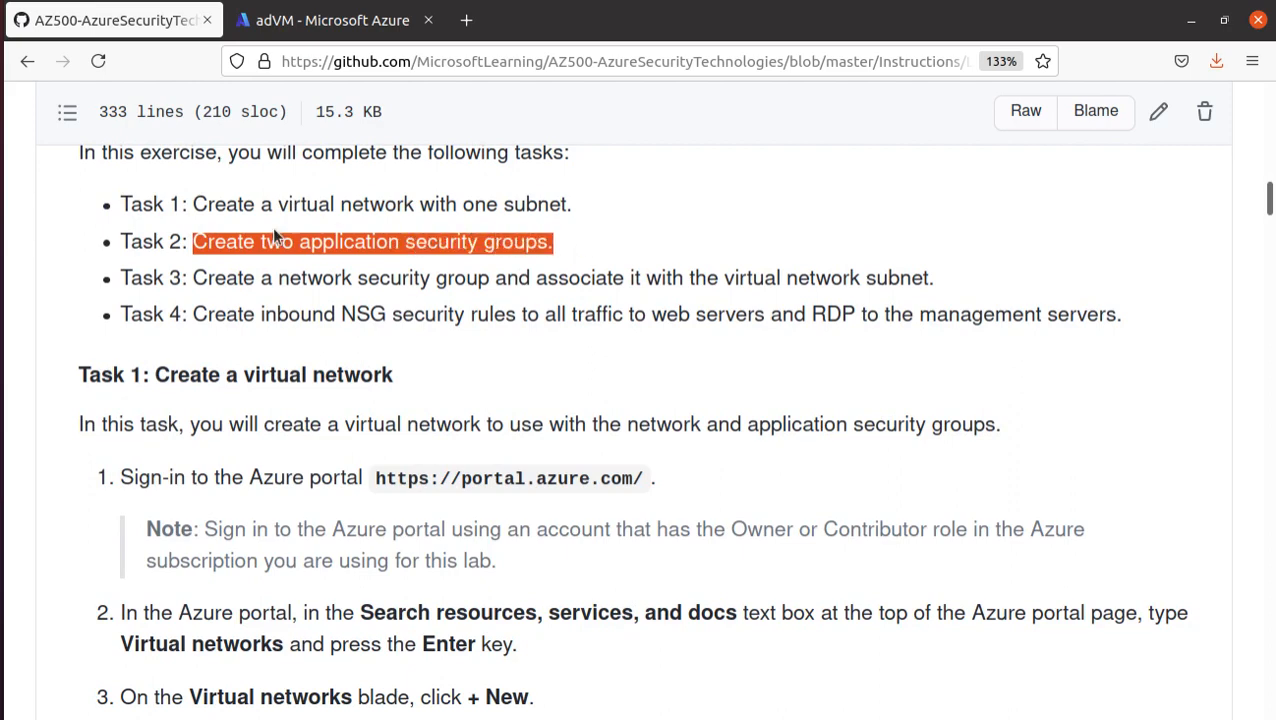
pyautogui.scroll(-3, 205, 210)
pyautogui.scroll(2, 205, 210)
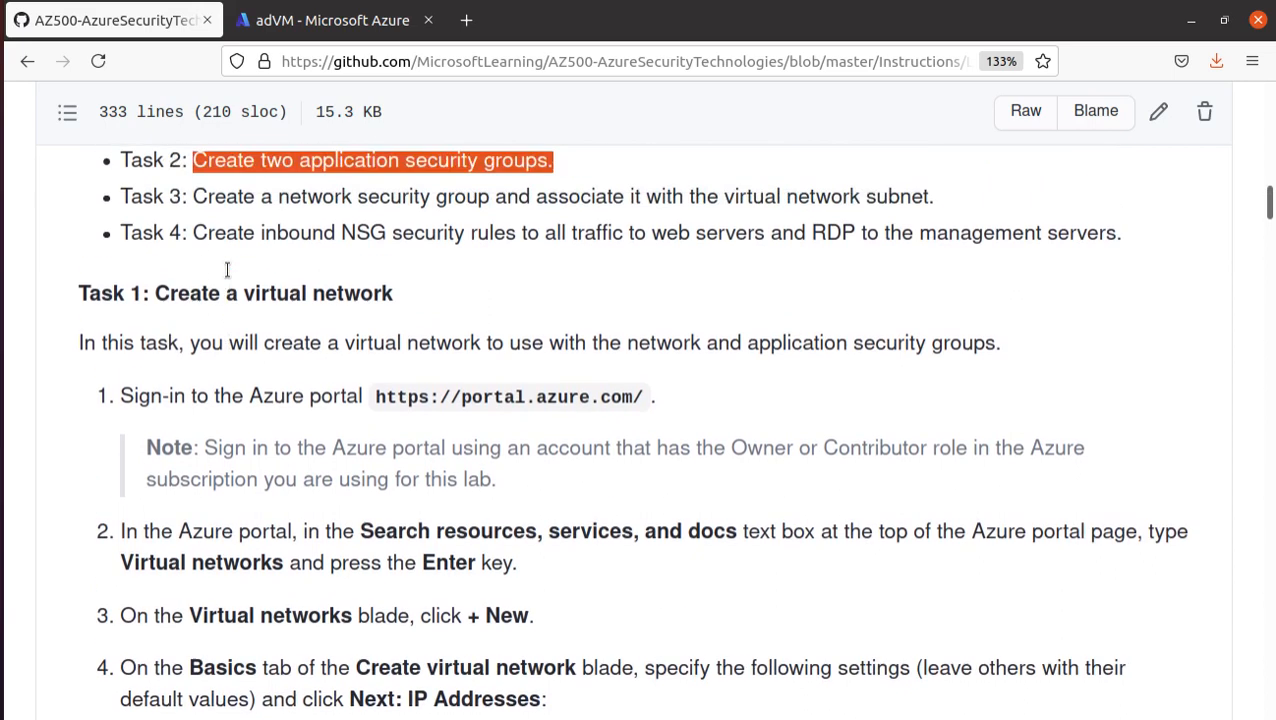
pyautogui.moveTo(192, 202); pyautogui.dragTo(913, 202)
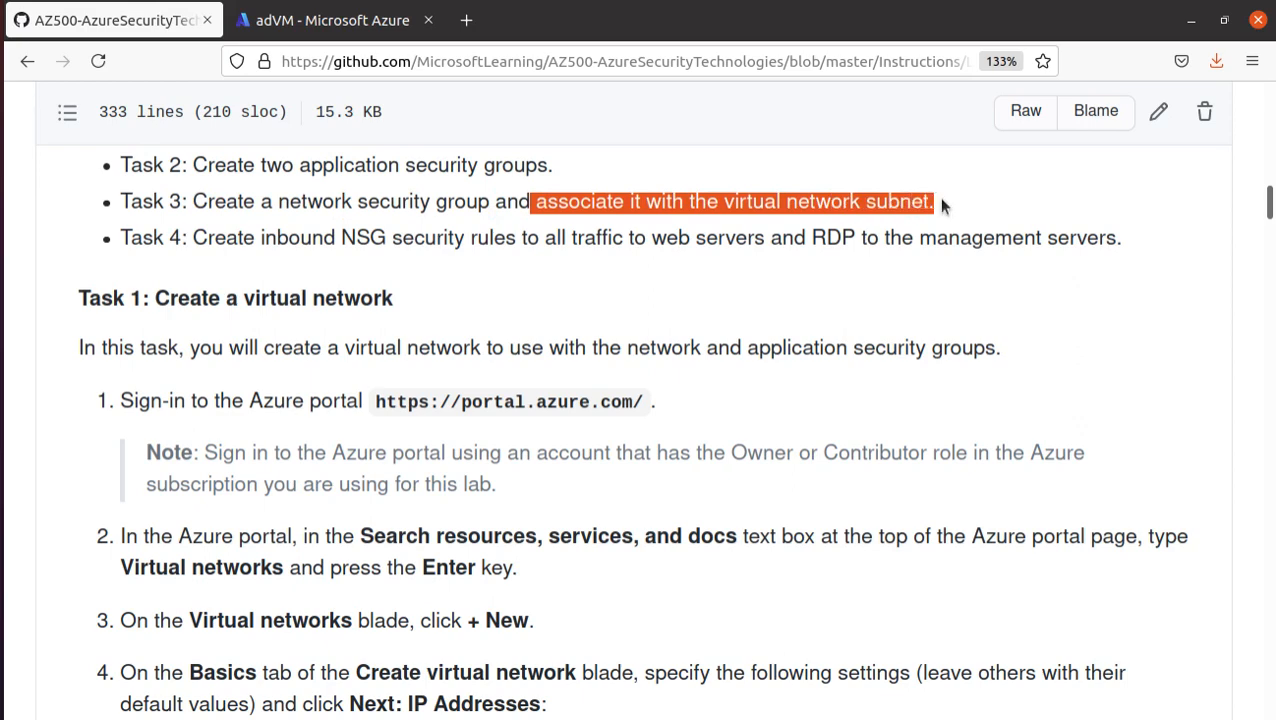
pyautogui.moveTo(193, 238); pyautogui.dragTo(1184, 236)
# - Read the first Task 1 instructions in the lab manual and copy the service name "Virtual networks" from step 3
pyautogui.scroll(-1, 387, 374)
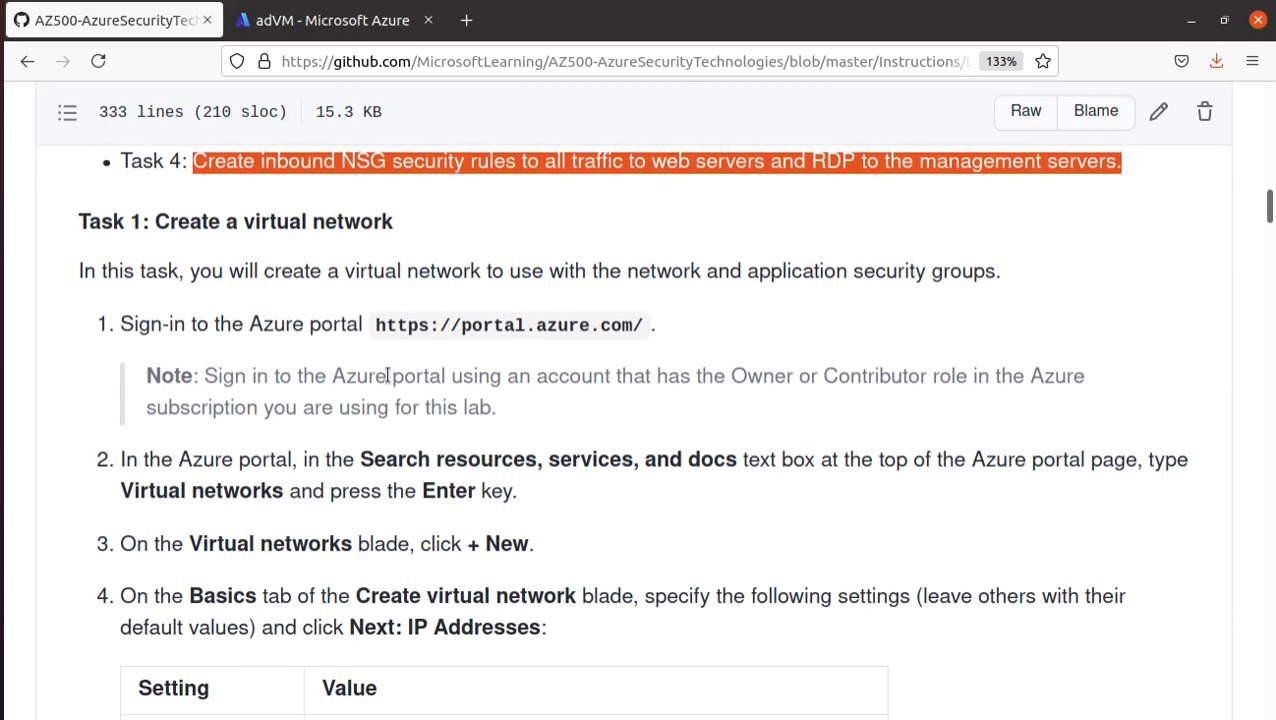
pyautogui.scroll(-1, 316, 387)
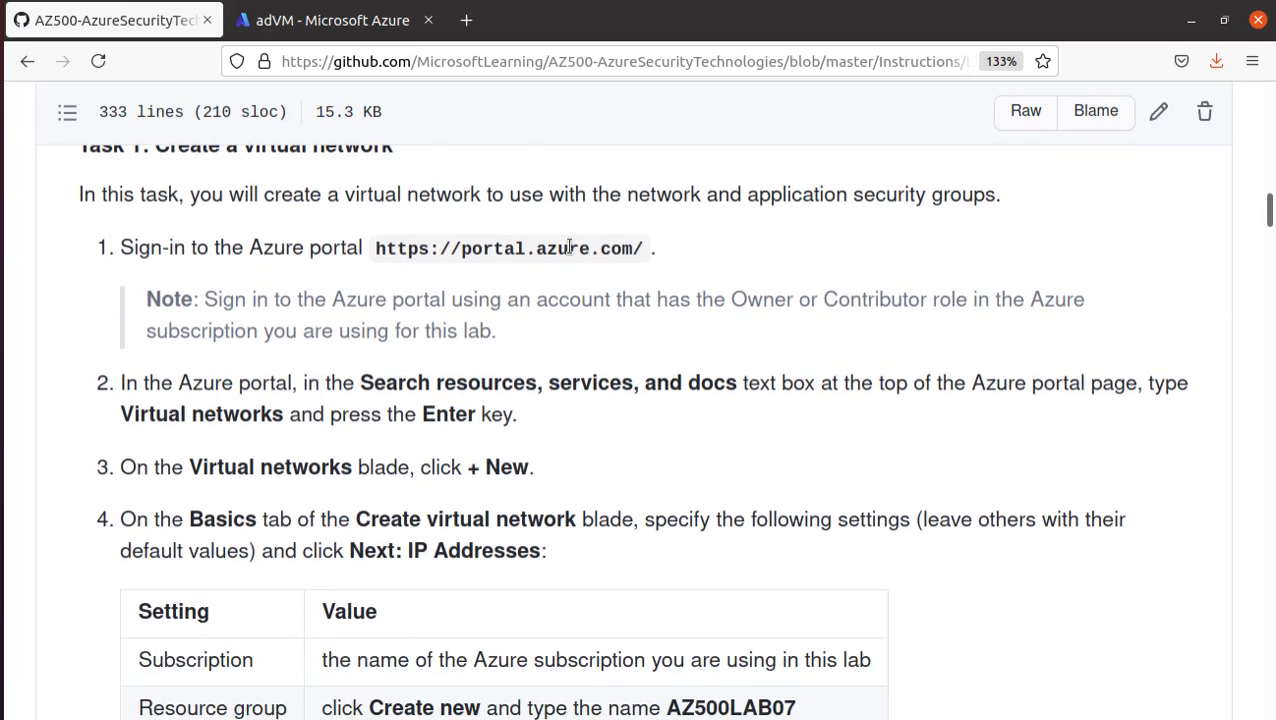
pyautogui.scroll(-3, 568, 248)
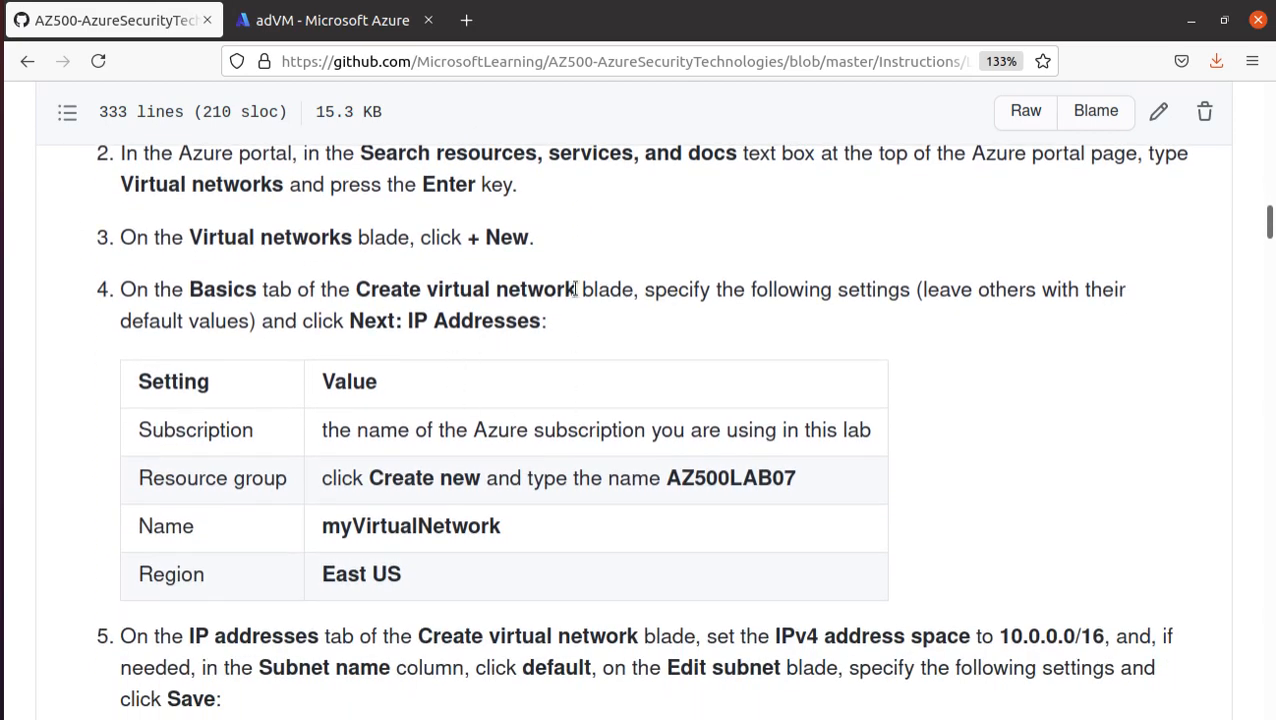
pyautogui.moveTo(582, 290); pyautogui.dragTo(358, 290)
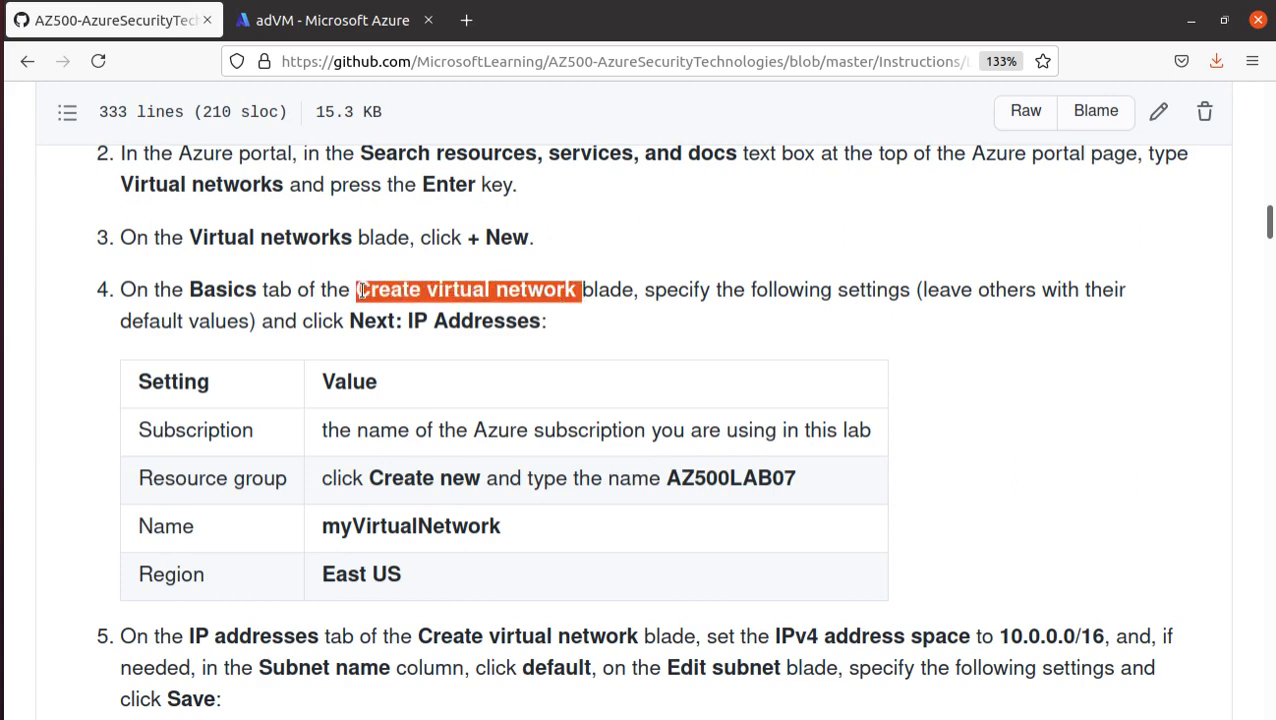
pyautogui.moveTo(356, 240); pyautogui.dragTo(184, 238)
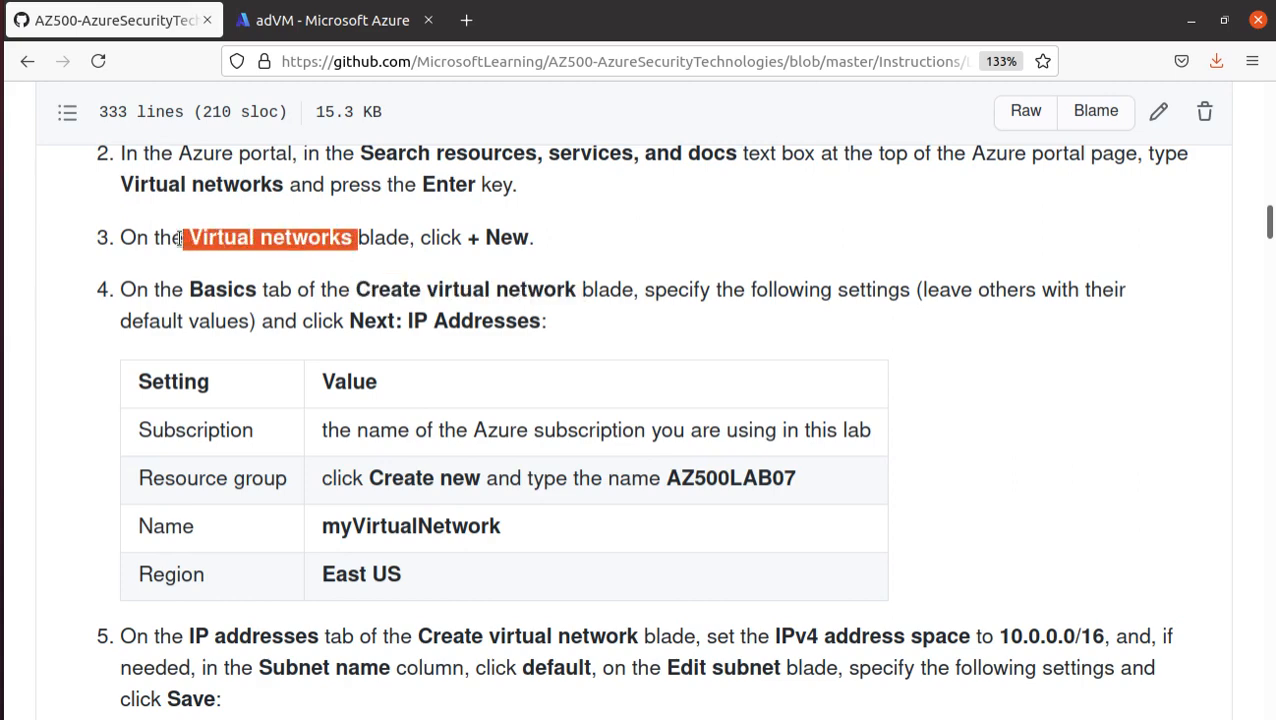
pyautogui.rightClick(188, 240)
pyautogui.click(263, 253)
# - Switch to the Azure portal, search from its home page for the copied term "Virtual networks" and open that service
pyautogui.click(292, 22)
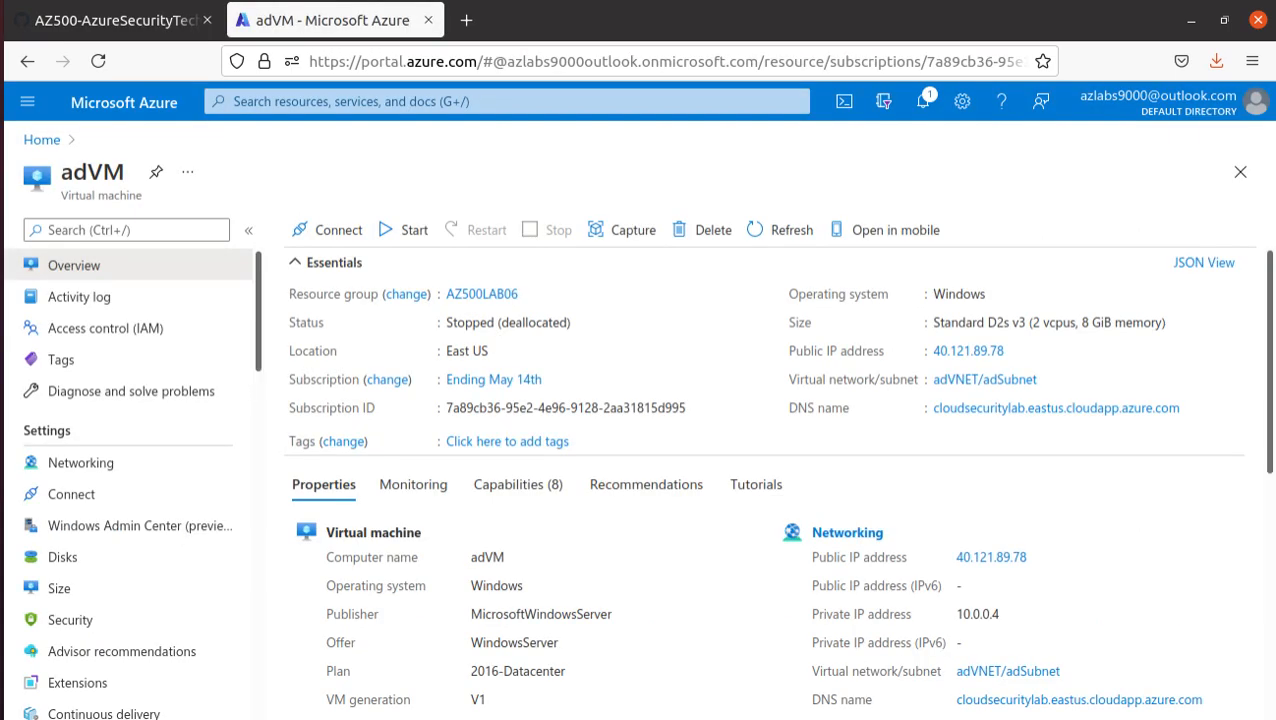
pyautogui.click(42, 140)
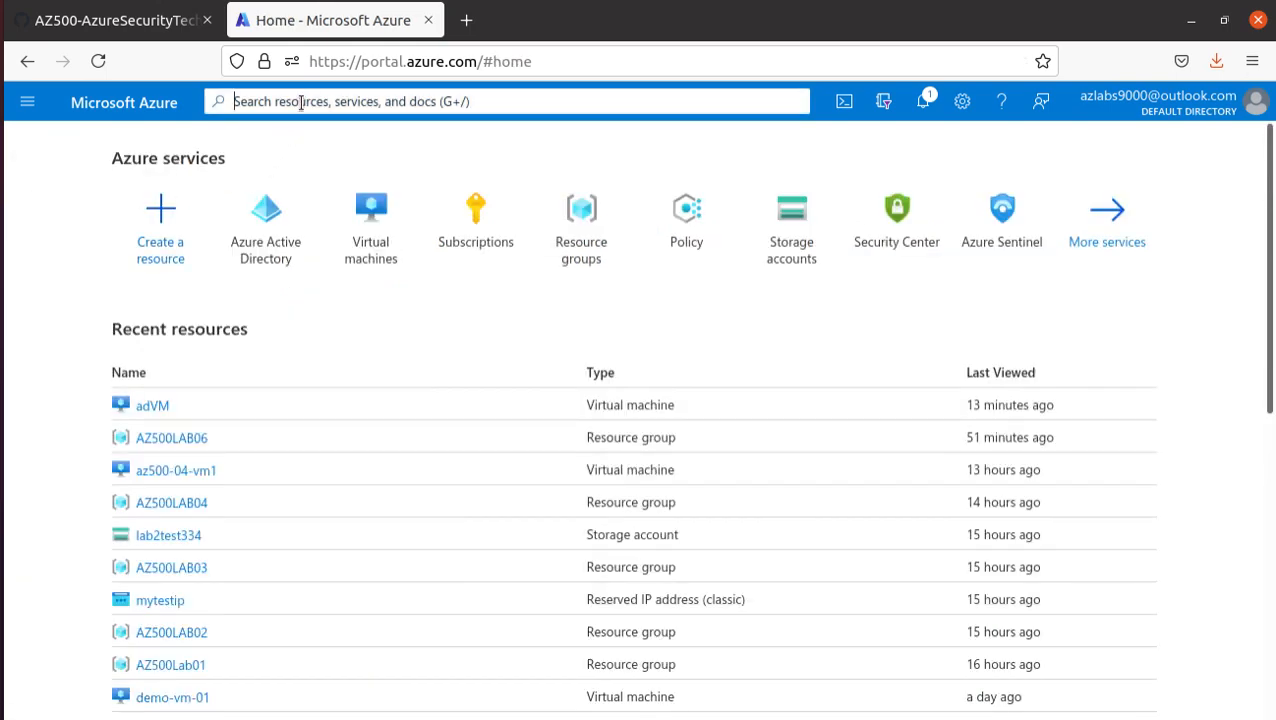
pyautogui.click(302, 100)
pyautogui.hotkey('ctrl', 'v')
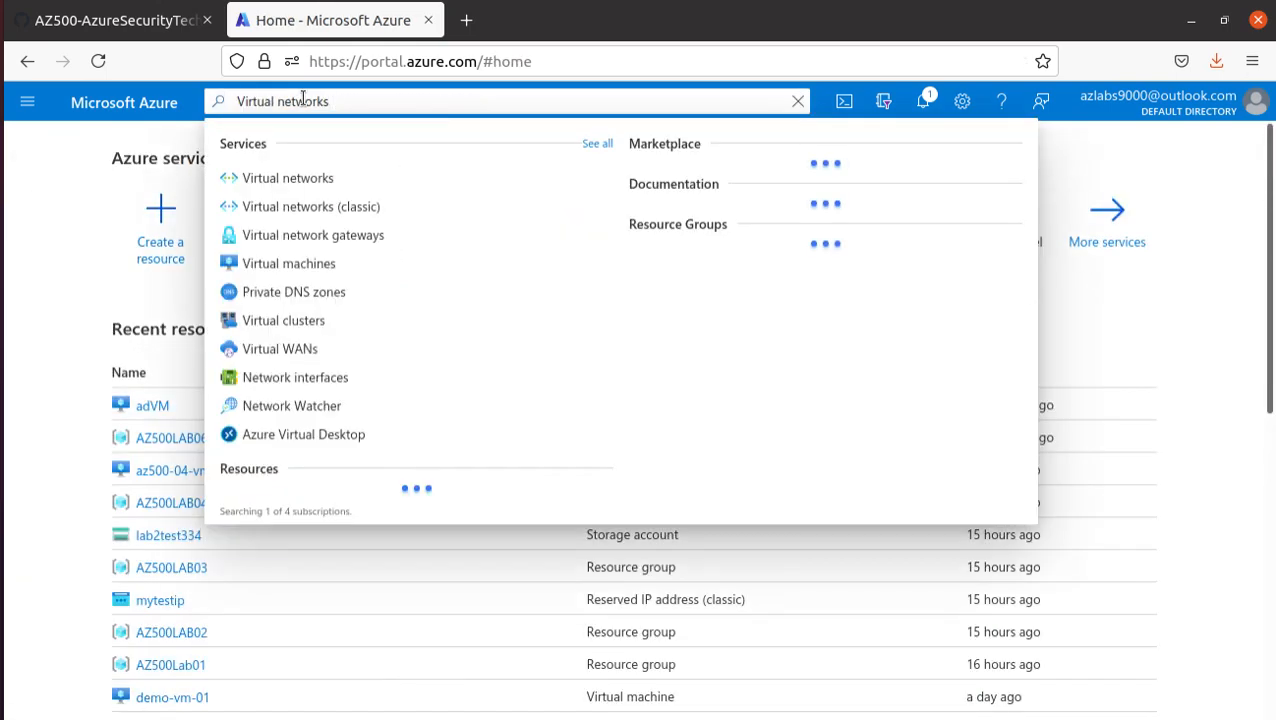
pyautogui.click(302, 174)
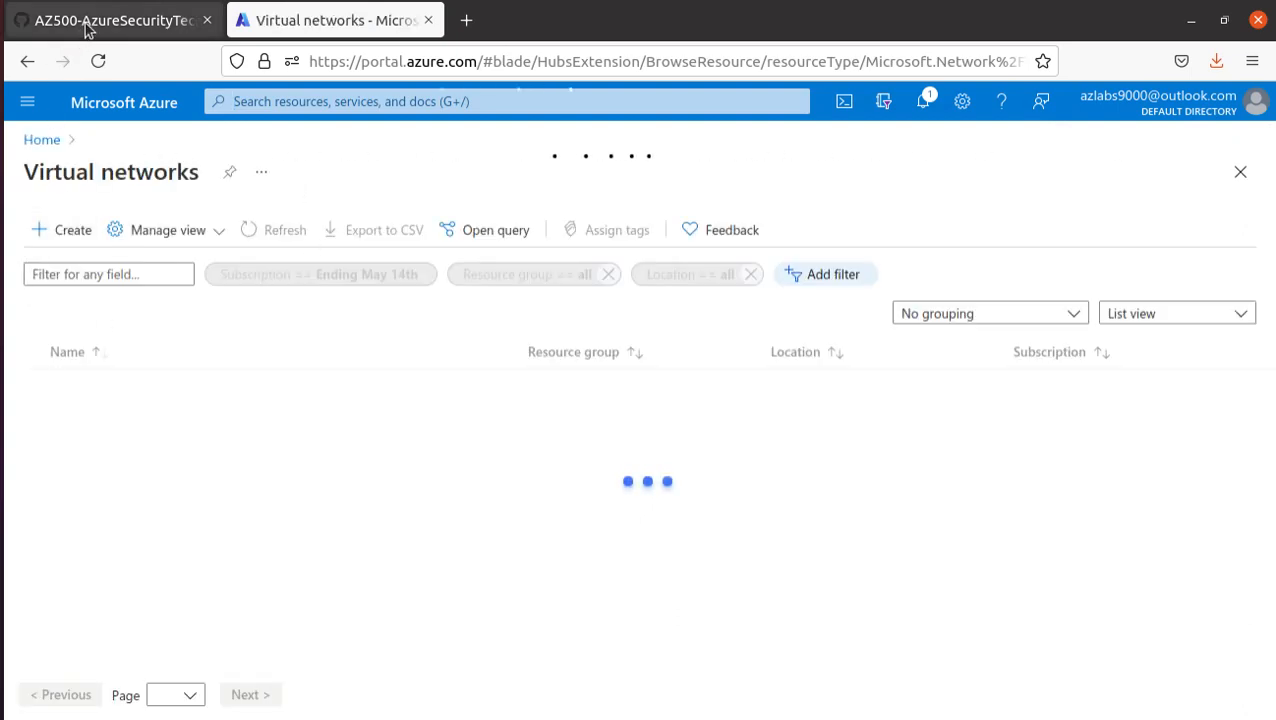
# - Copy the resource group name AZ500LAB07 from the lab manual and create a new resource group with it for the virtual network
pyautogui.click(115, 20)
pyautogui.scroll(-2, 798, 413)
pyautogui.moveTo(798, 413); pyautogui.dragTo(664, 401)
pyautogui.rightClick(697, 402)
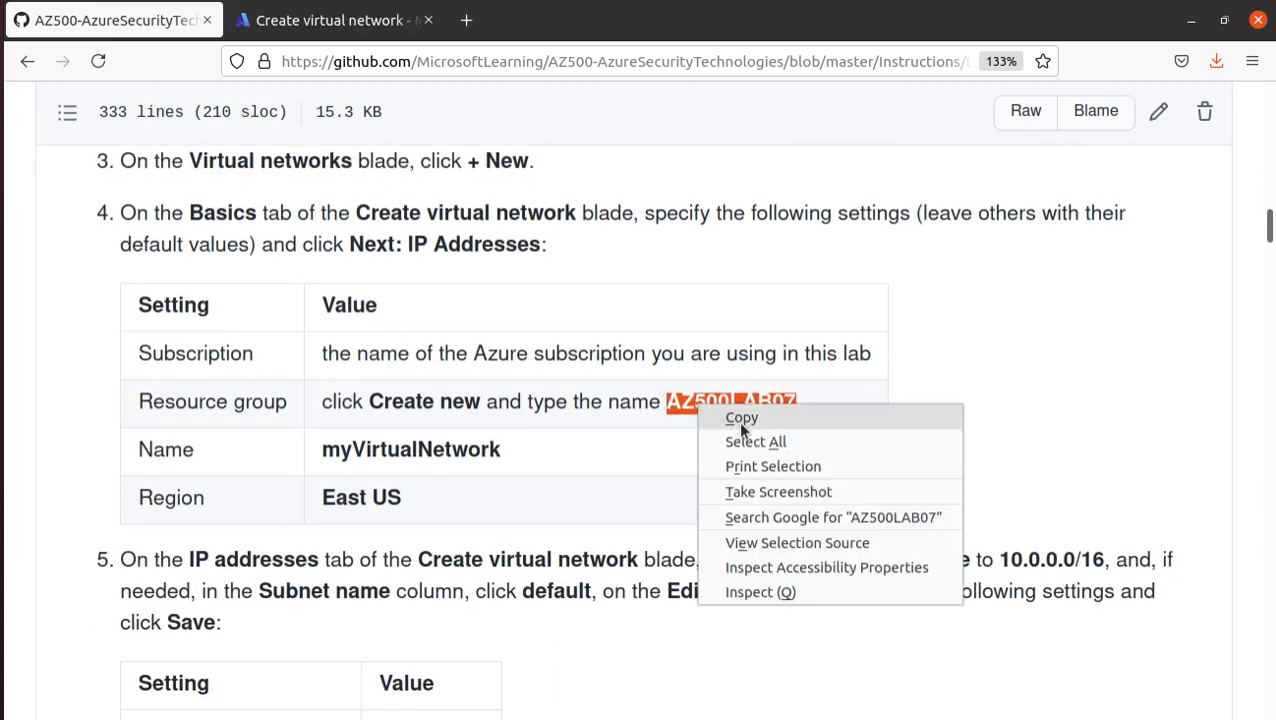
pyautogui.click(738, 421)
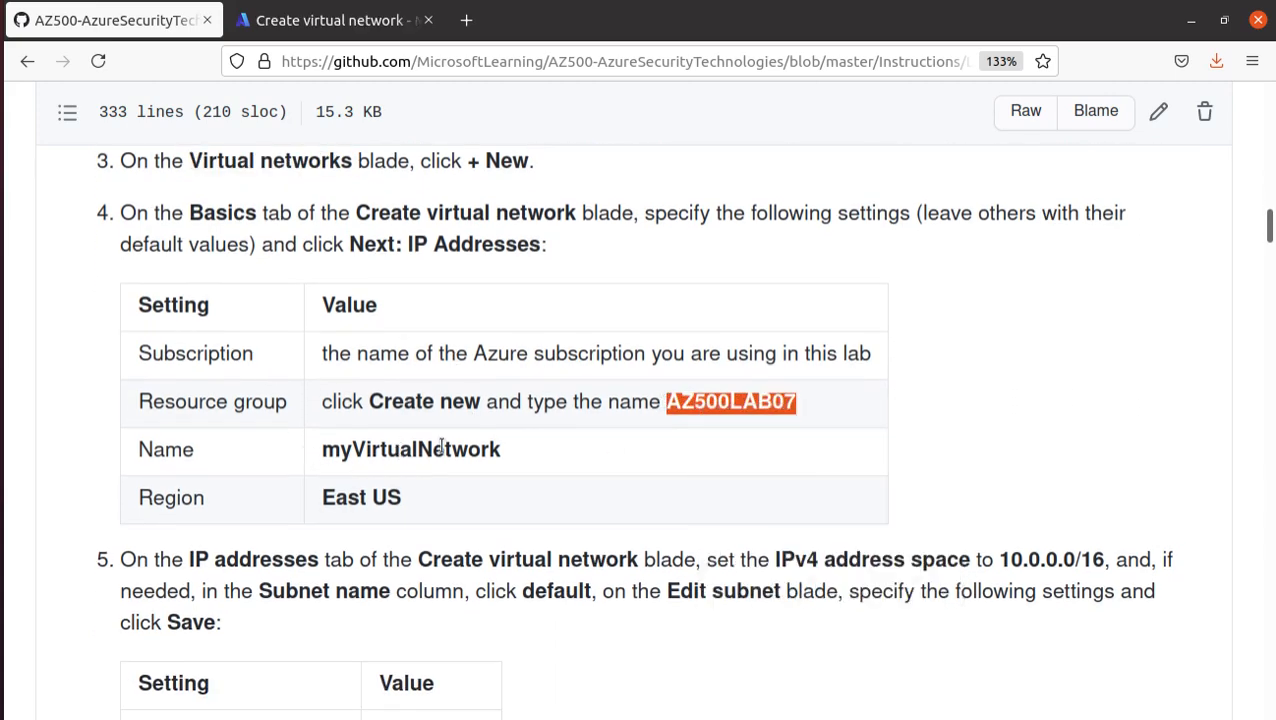
pyautogui.click(291, 25)
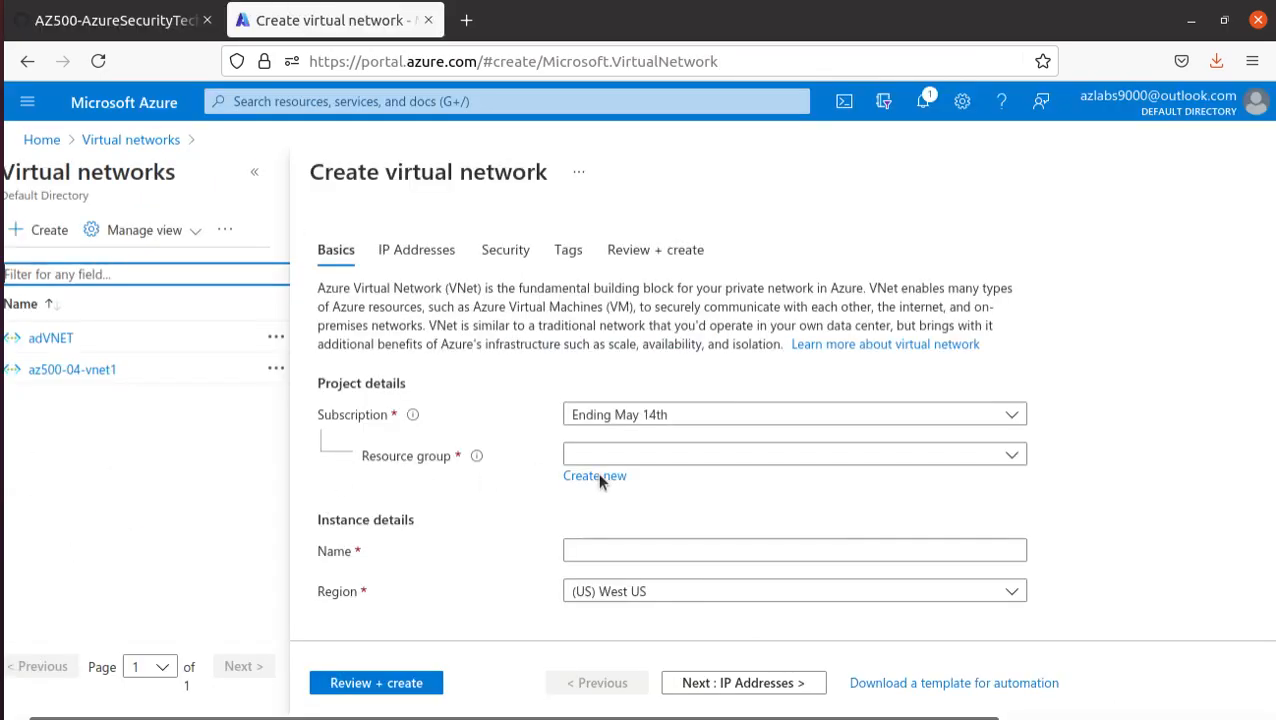
pyautogui.click(599, 477)
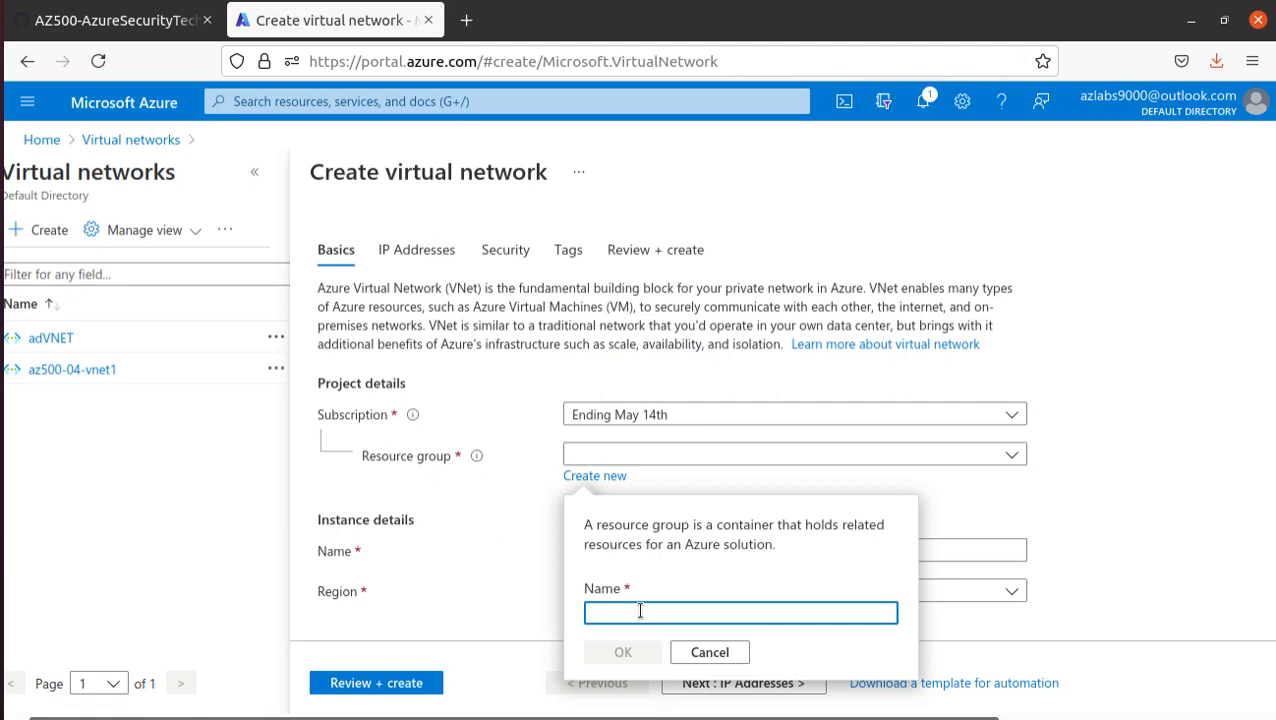
pyautogui.hotkey('ctrl', 'v')
pyautogui.click(622, 652)
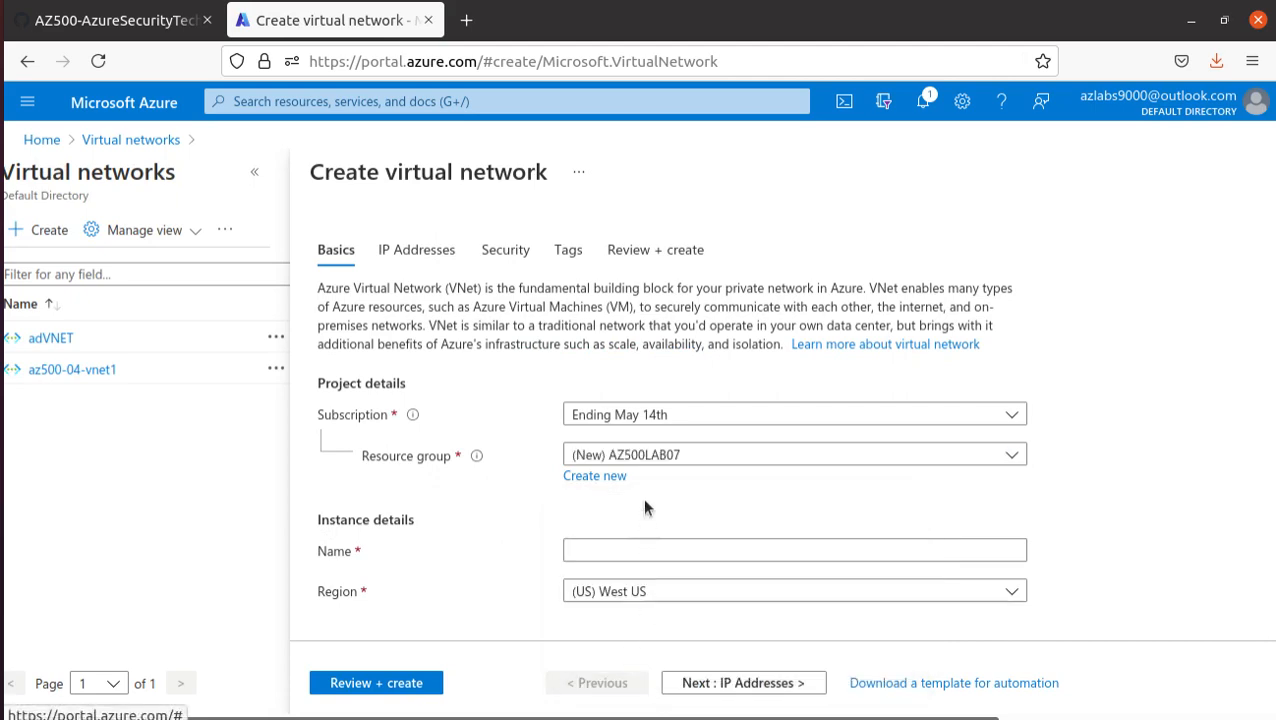
# - Name the virtual network myVirtualNetwork, copying the name from the lab manual, and set its region to (US) East US
pyautogui.click(100, 20)
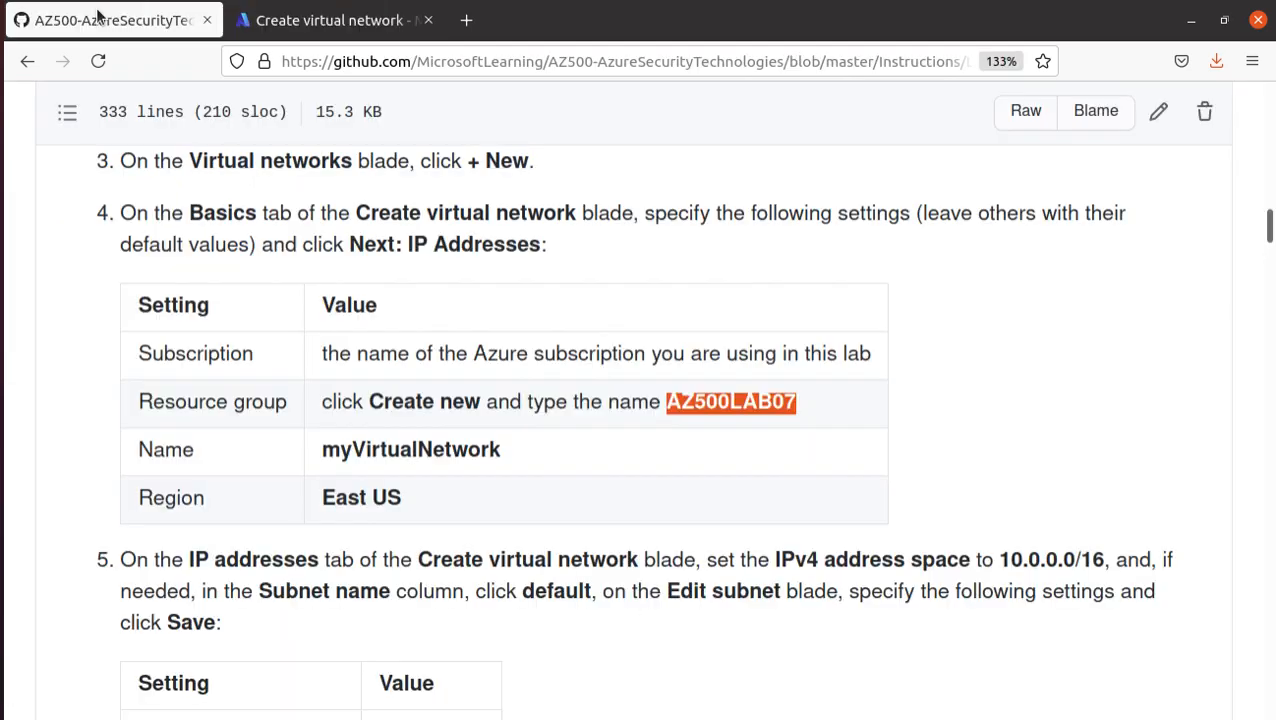
pyautogui.doubleClick(457, 450)
pyautogui.rightClick(459, 449)
pyautogui.click(497, 462)
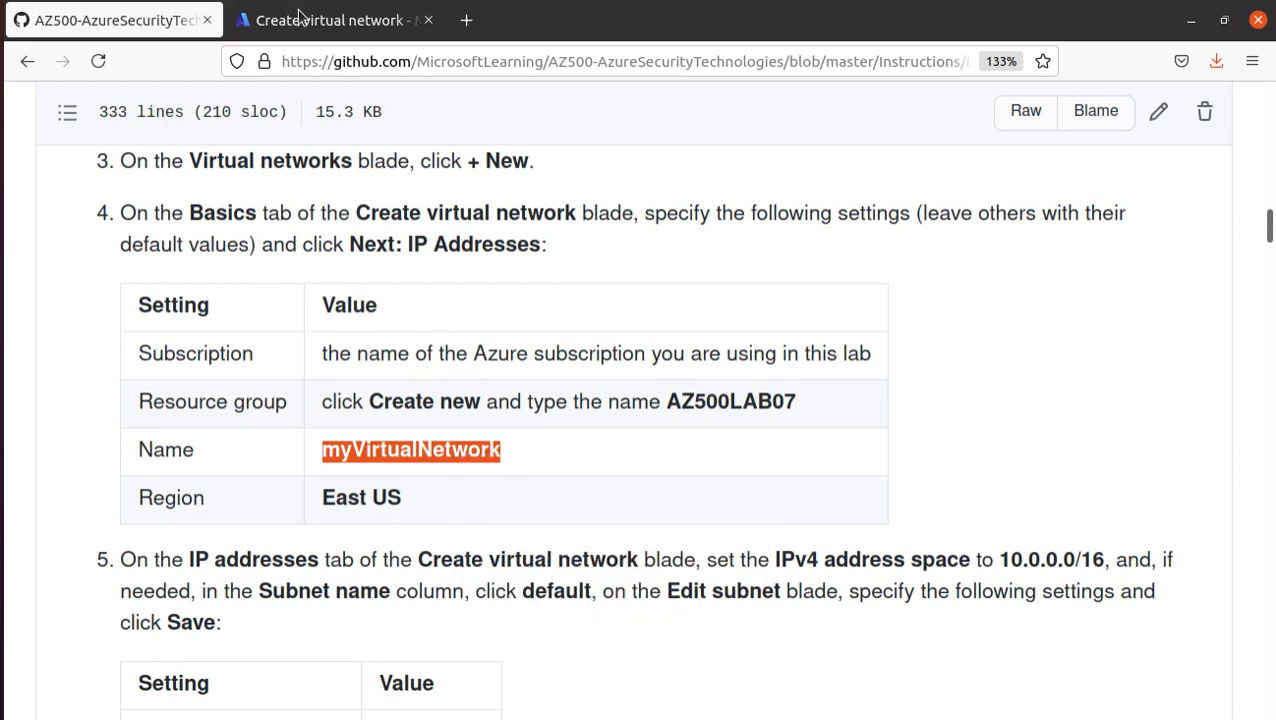
pyautogui.click(298, 14)
pyautogui.click(603, 547)
pyautogui.hotkey('ctrl', 'v')
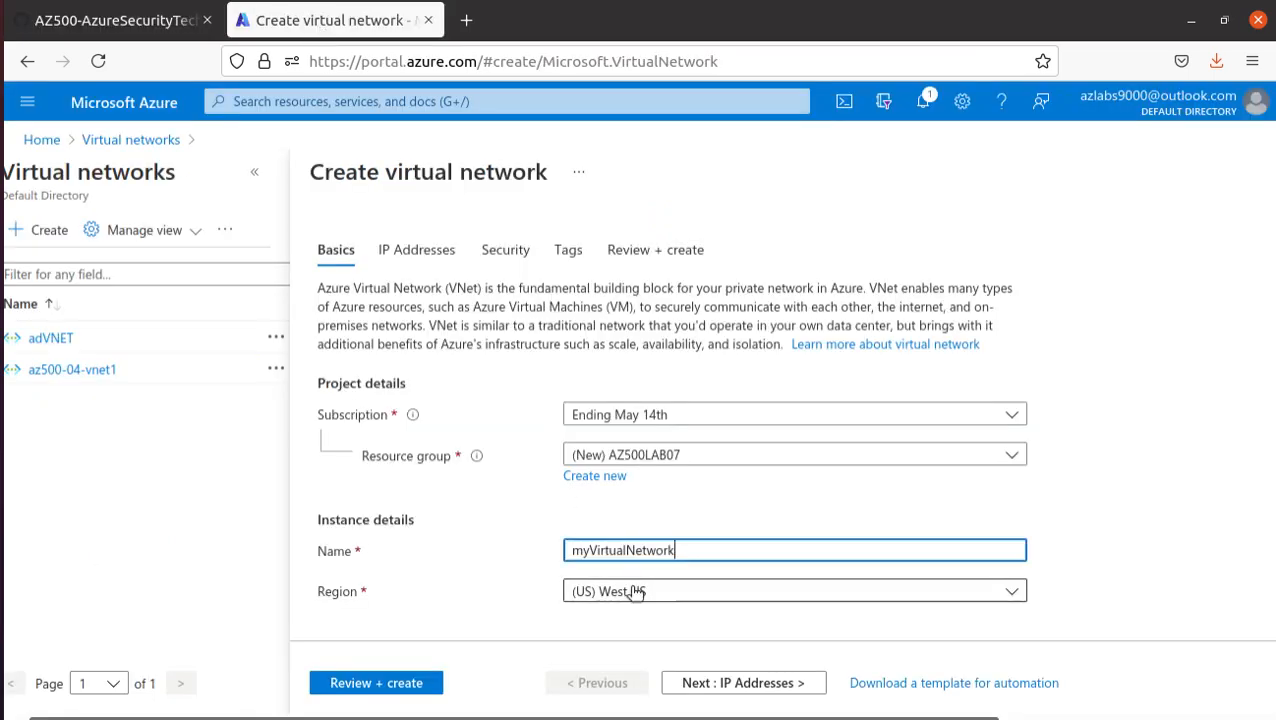
pyautogui.click(640, 594)
pyautogui.click(613, 195)
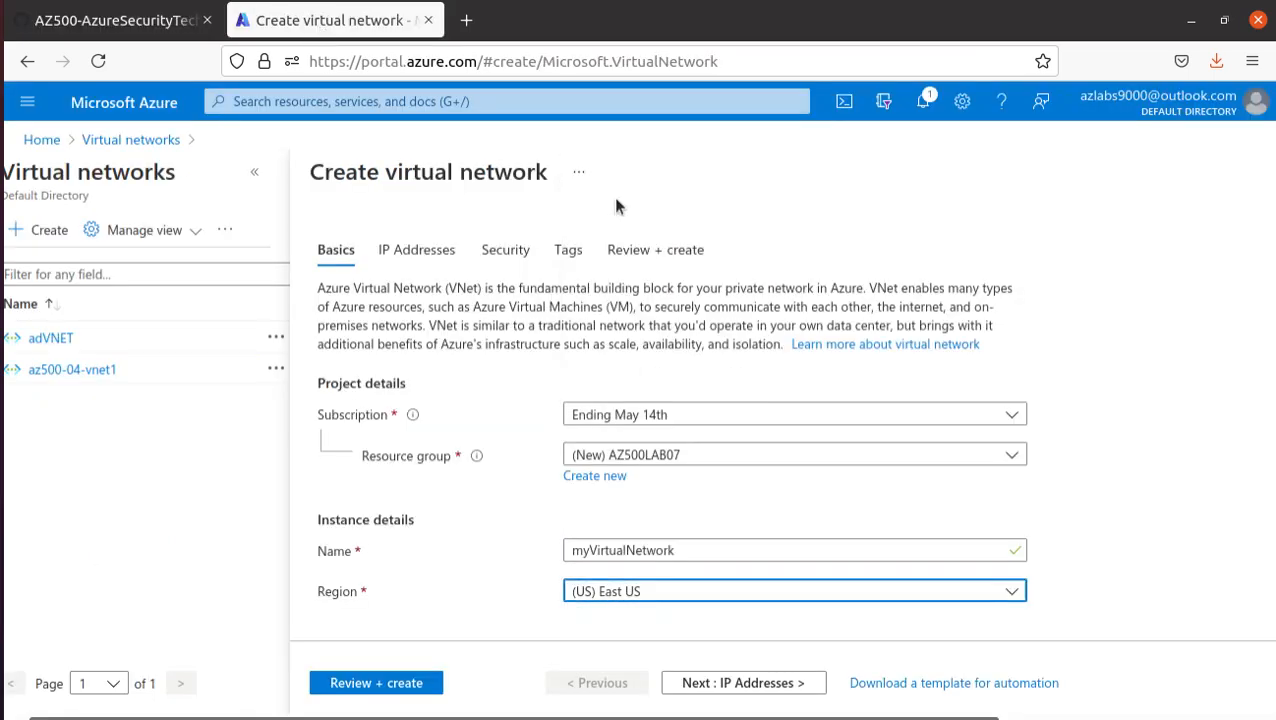
# - Check the subnet address range in the lab manual and copy the IPv4 address space 10.0.0.0/16 from step 5
pyautogui.click(103, 22)
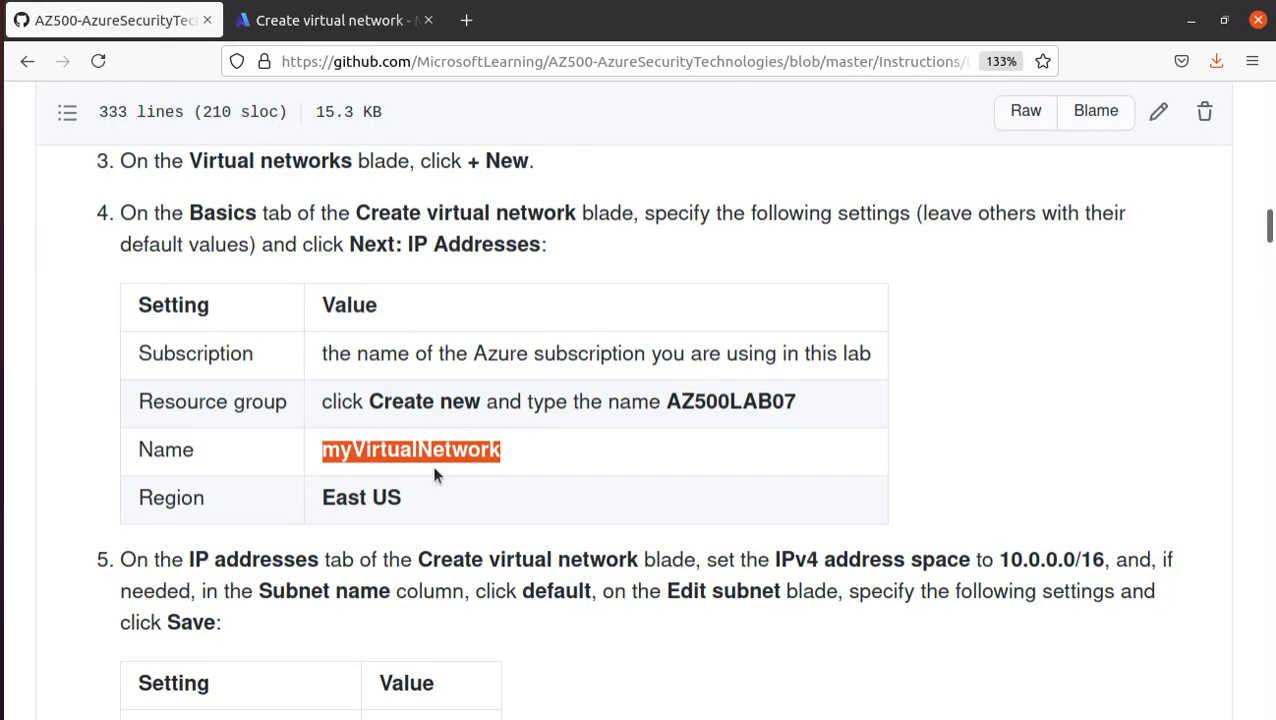
pyautogui.scroll(-5, 432, 465)
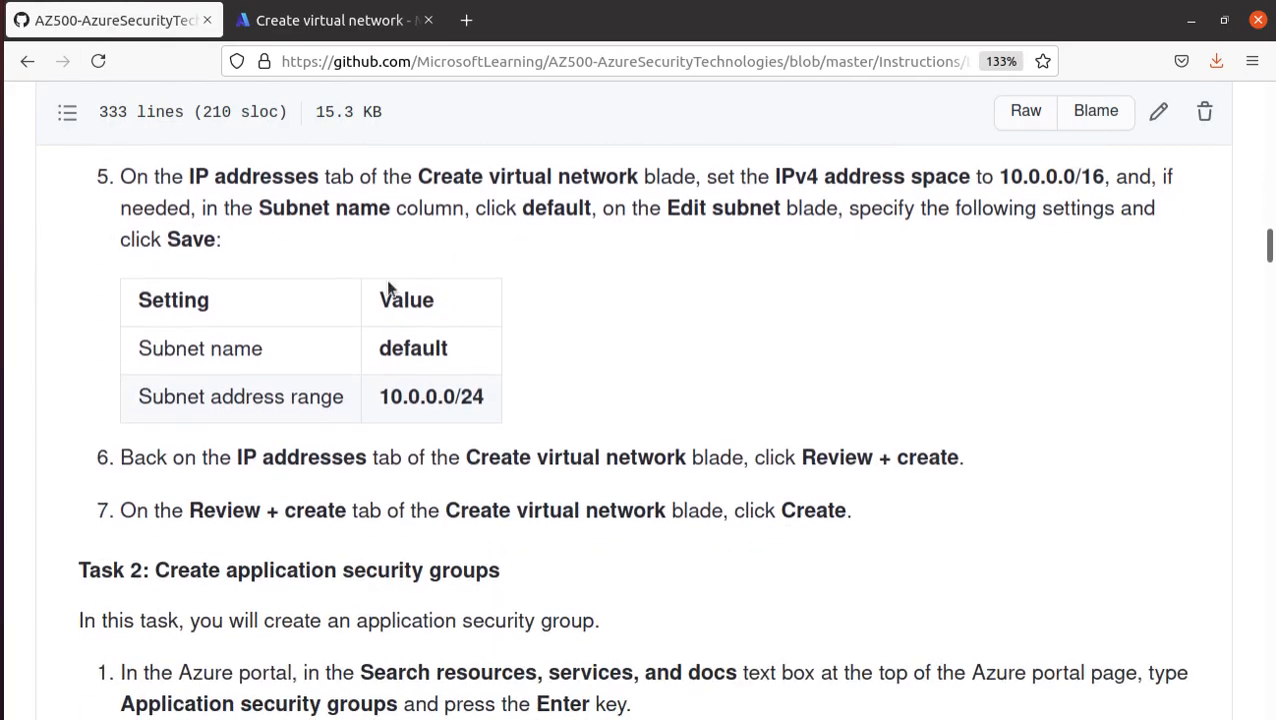
pyautogui.tripleClick(458, 398)
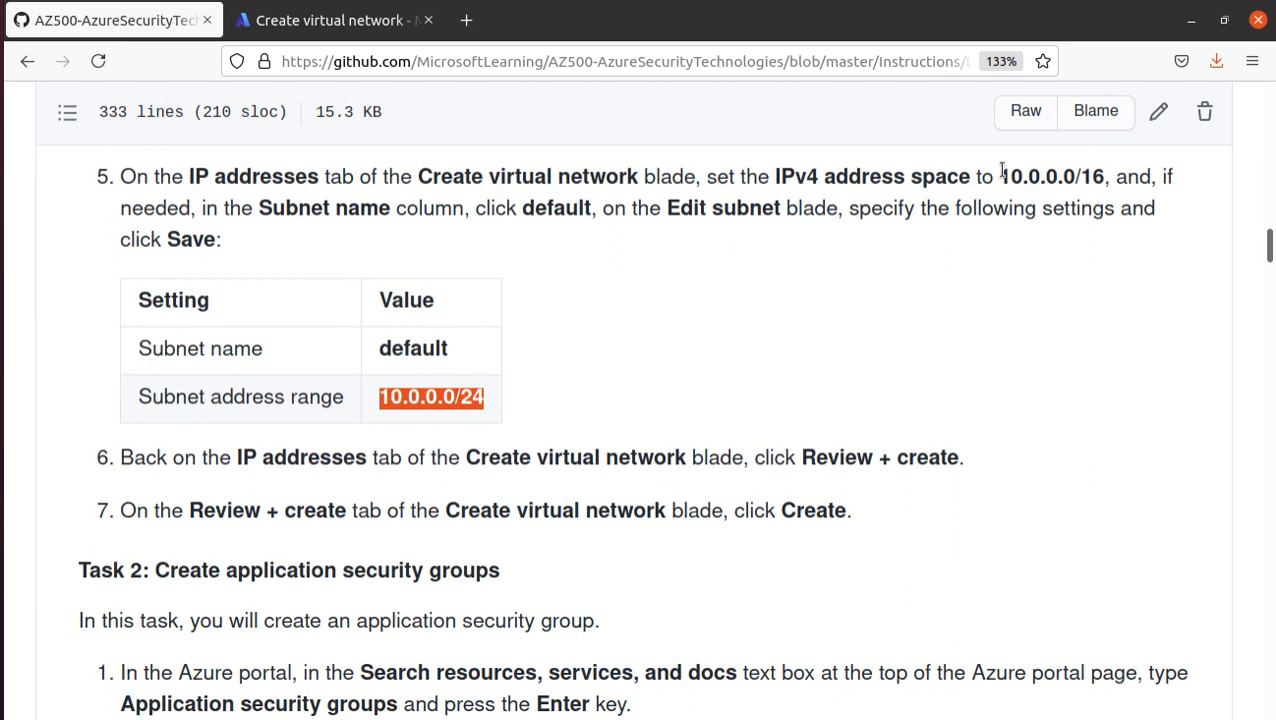
pyautogui.moveTo(1002, 170); pyautogui.dragTo(1102, 178)
pyautogui.rightClick(1102, 180)
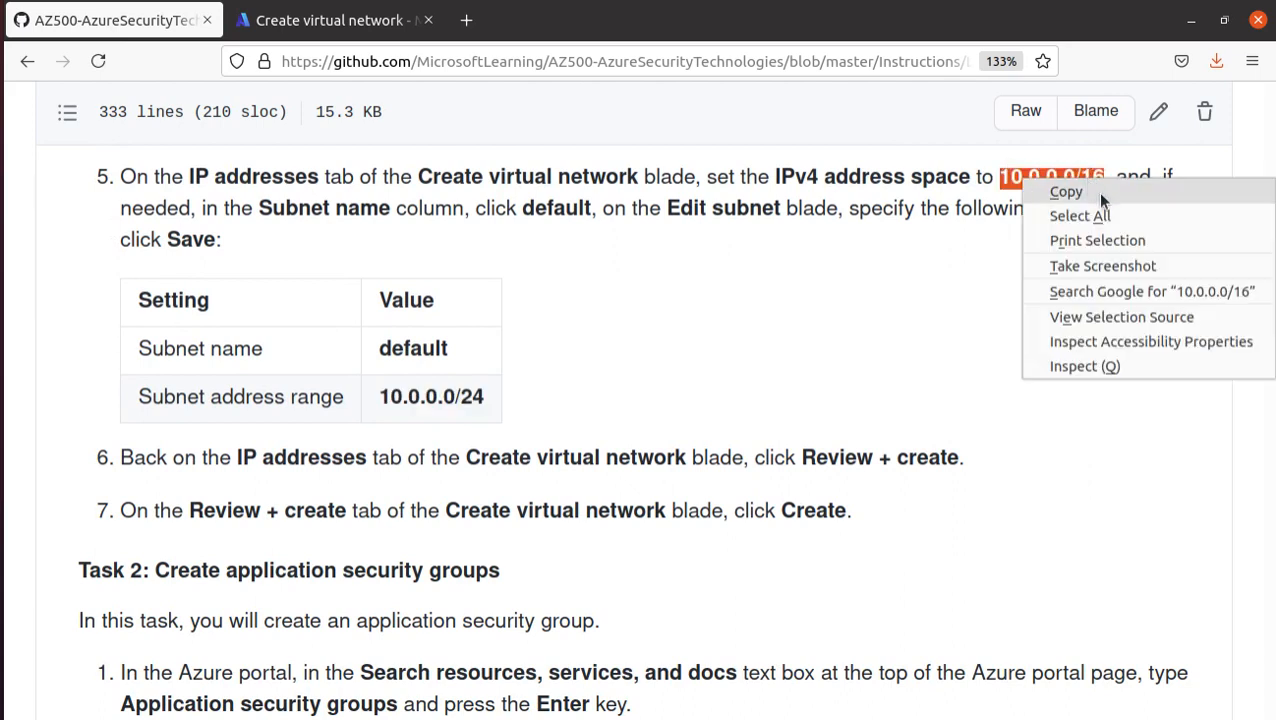
pyautogui.click(1066, 192)
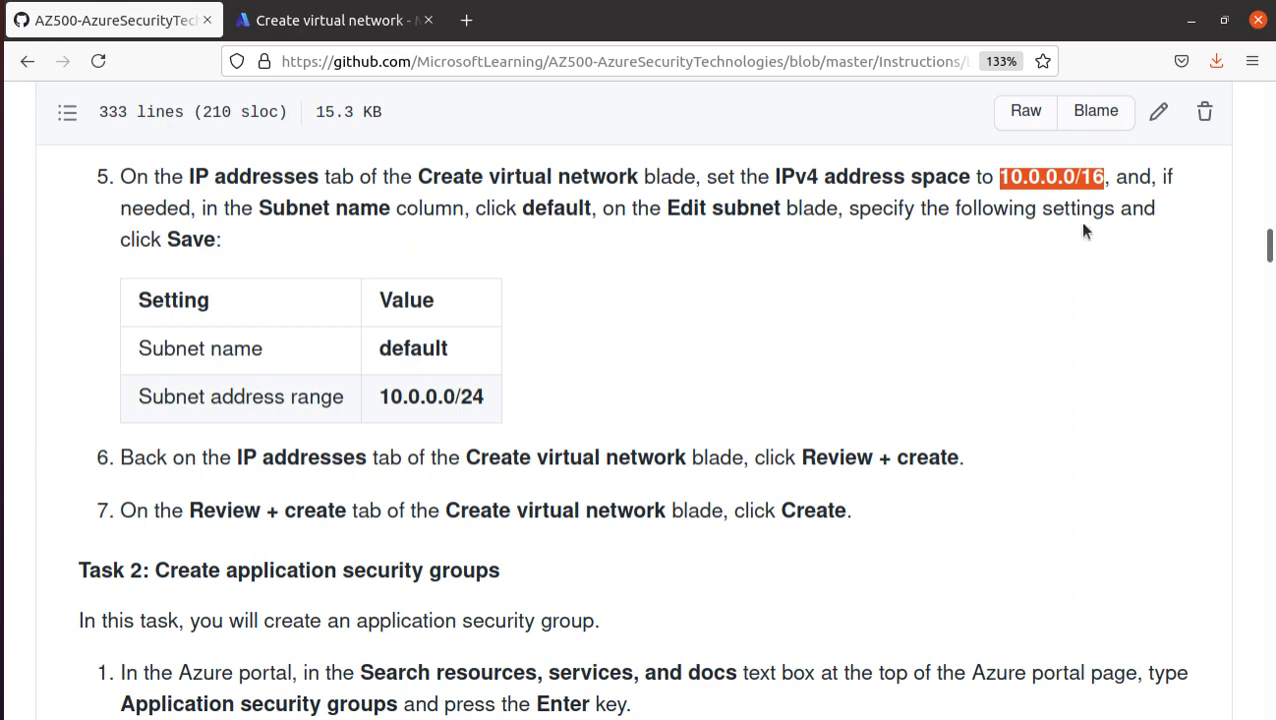
pyautogui.click(480, 393)
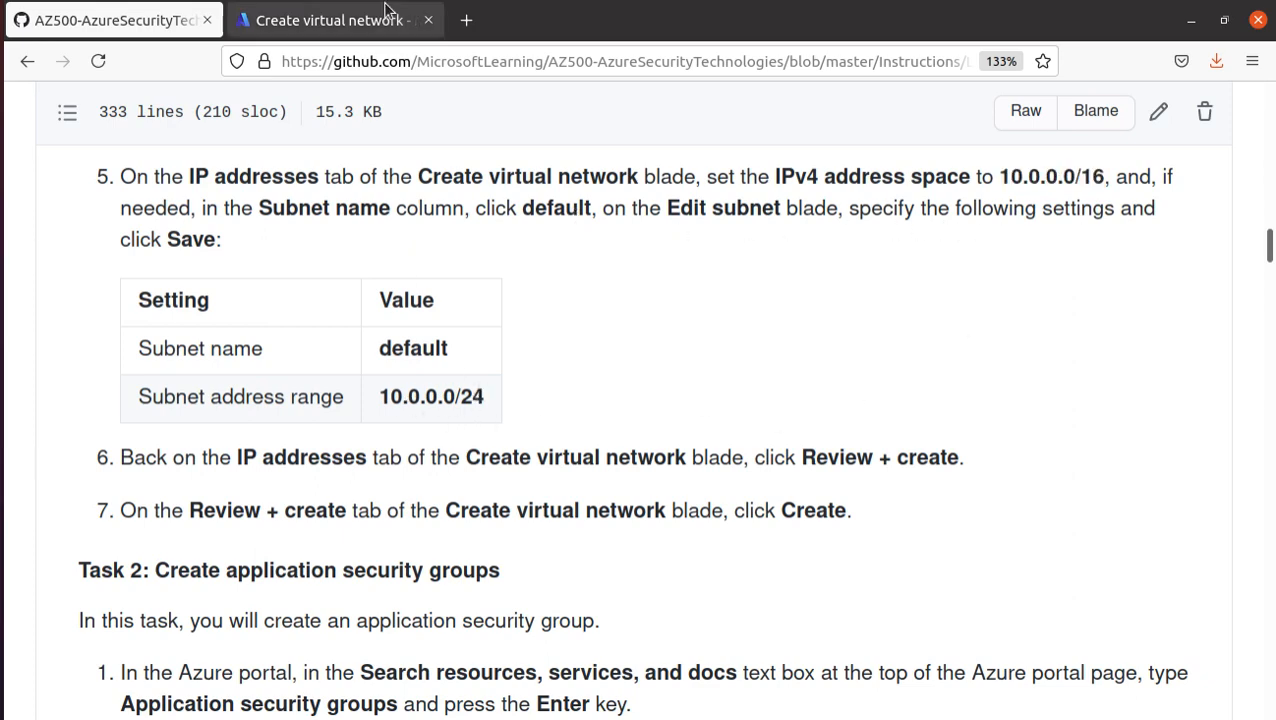
# - Replace the virtual network's preset IPv4 address space with the copied 10.0.0.0/16 in the Azure portal
pyautogui.click(358, 27)
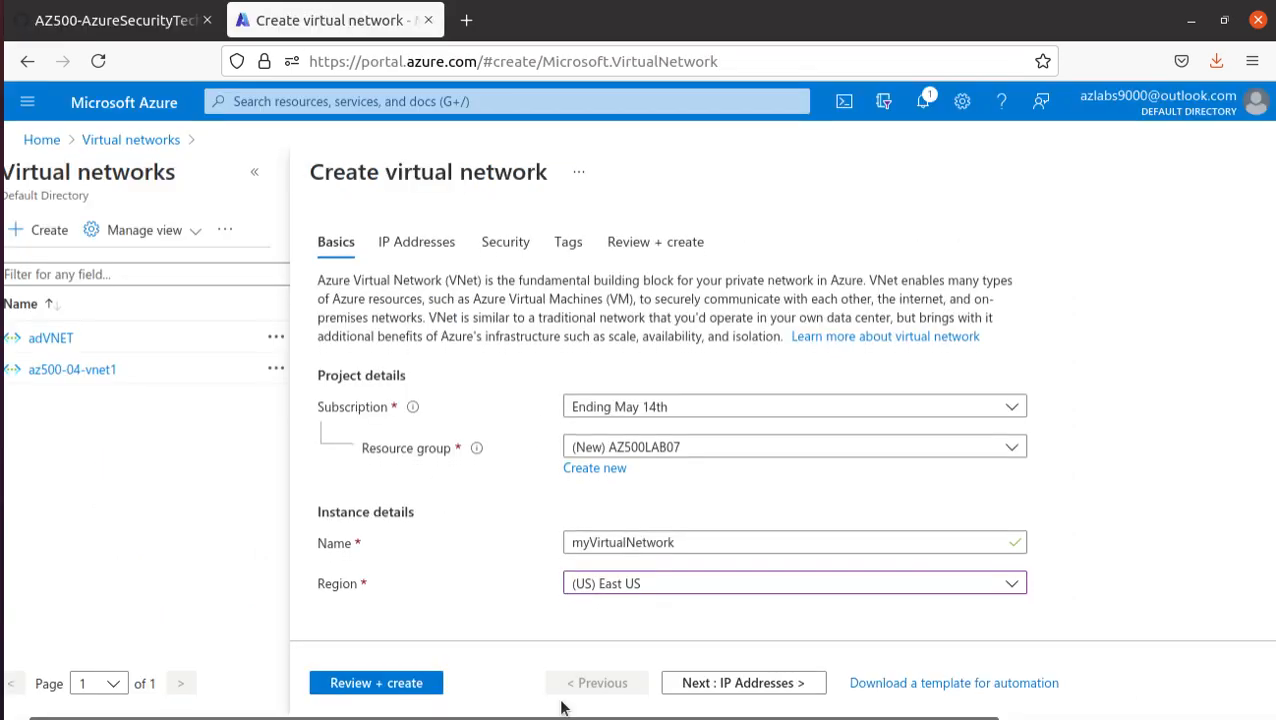
pyautogui.click(728, 684)
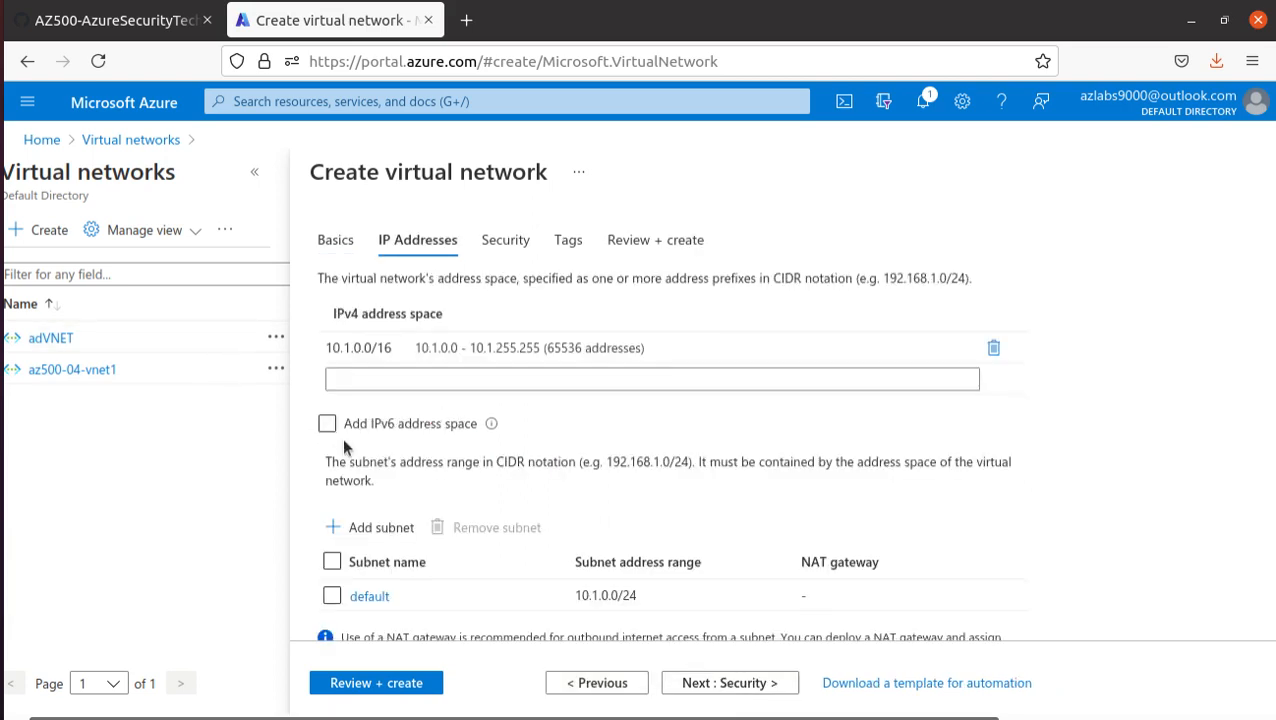
pyautogui.scroll(-2, 400, 450)
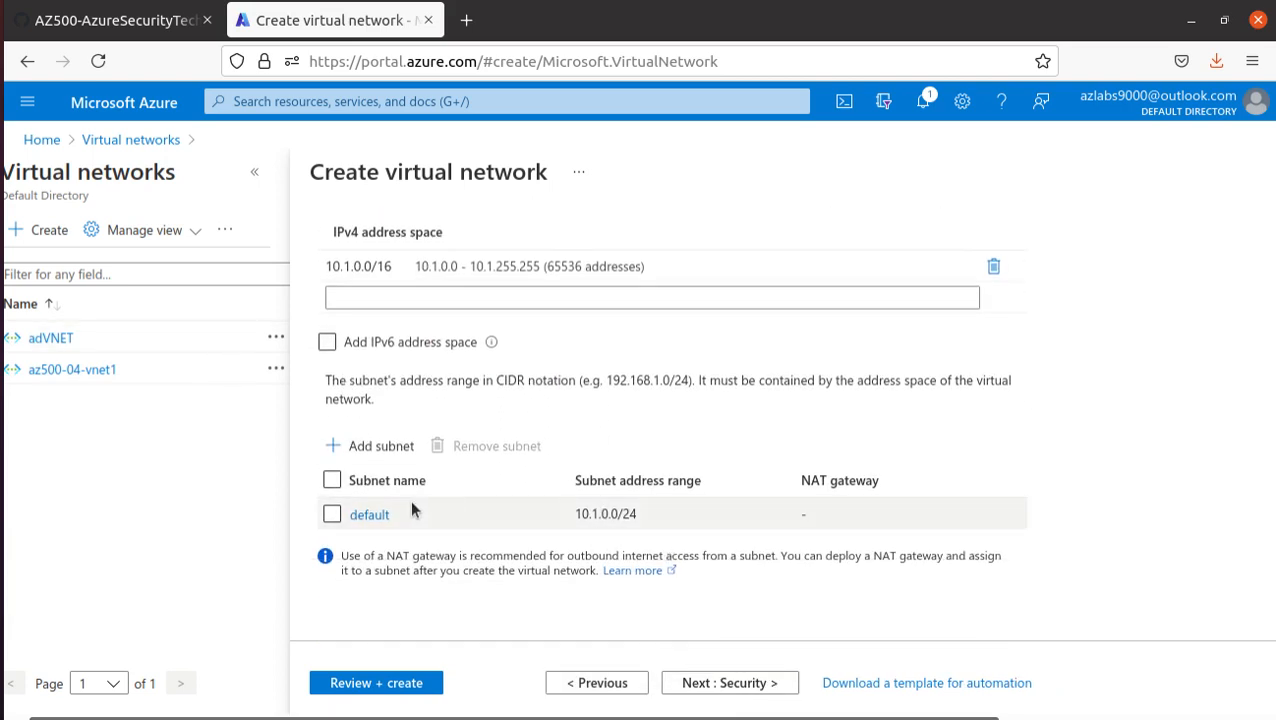
pyautogui.scroll(2, 410, 499)
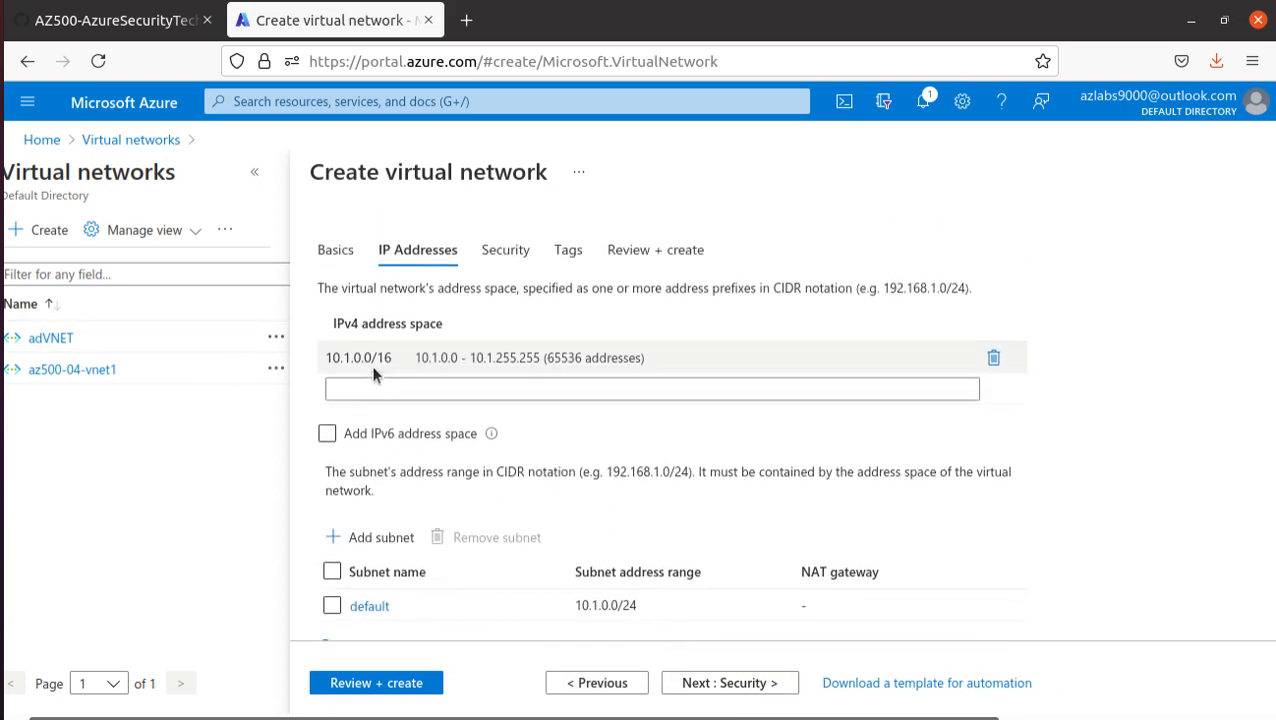
pyautogui.click(993, 358)
pyautogui.click(637, 357)
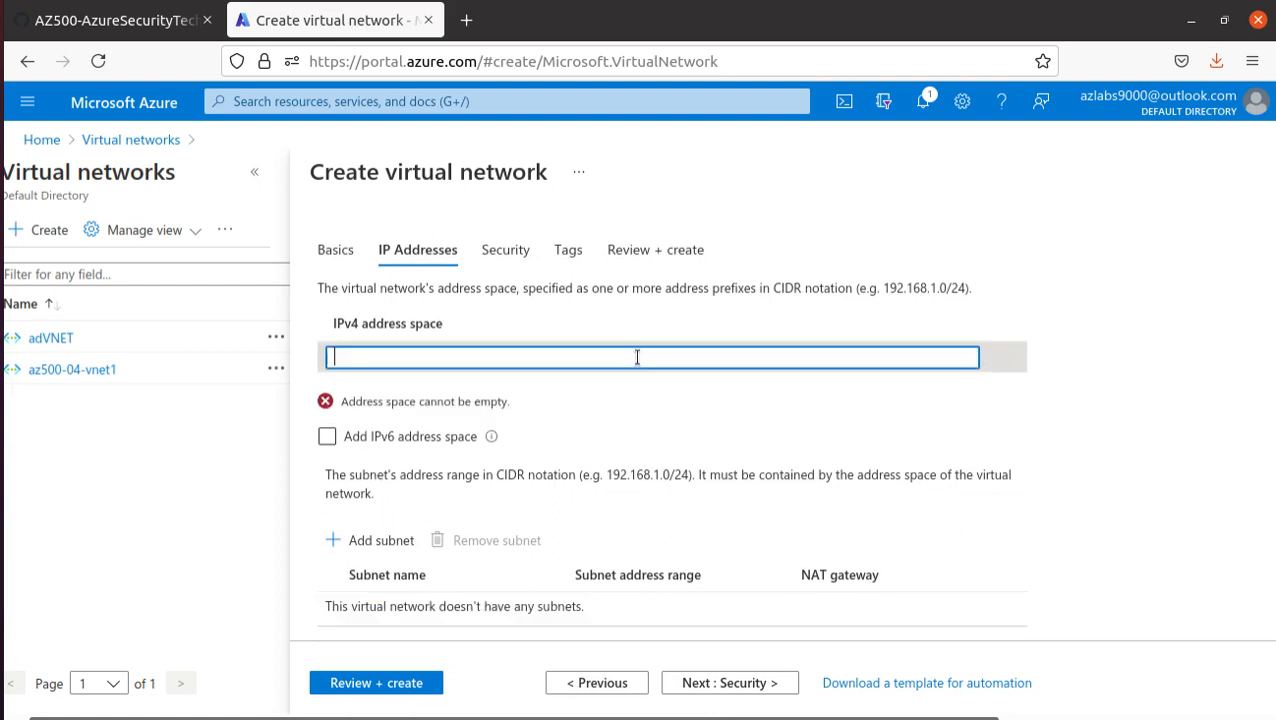
pyautogui.hotkey('ctrl', 'v')
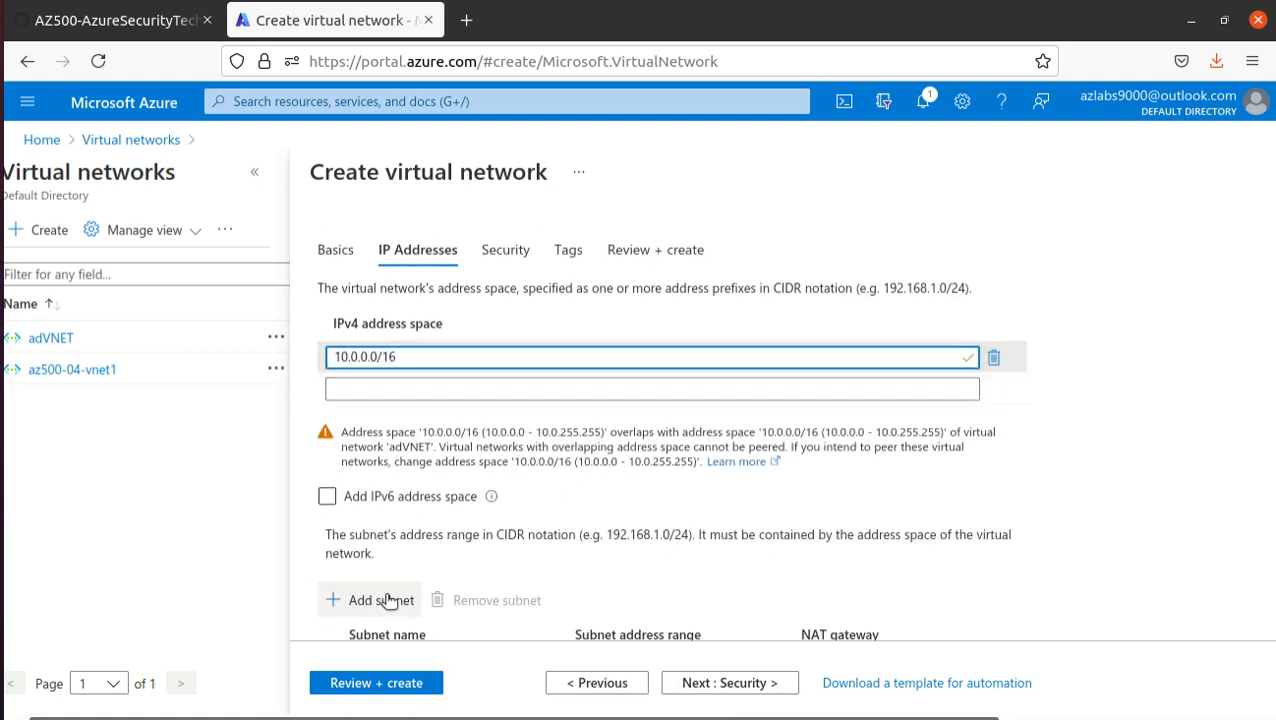
# - Add a subnet named default with address range 10.0.0.0/24 to the new virtual network
pyautogui.scroll(-3, 388, 600)
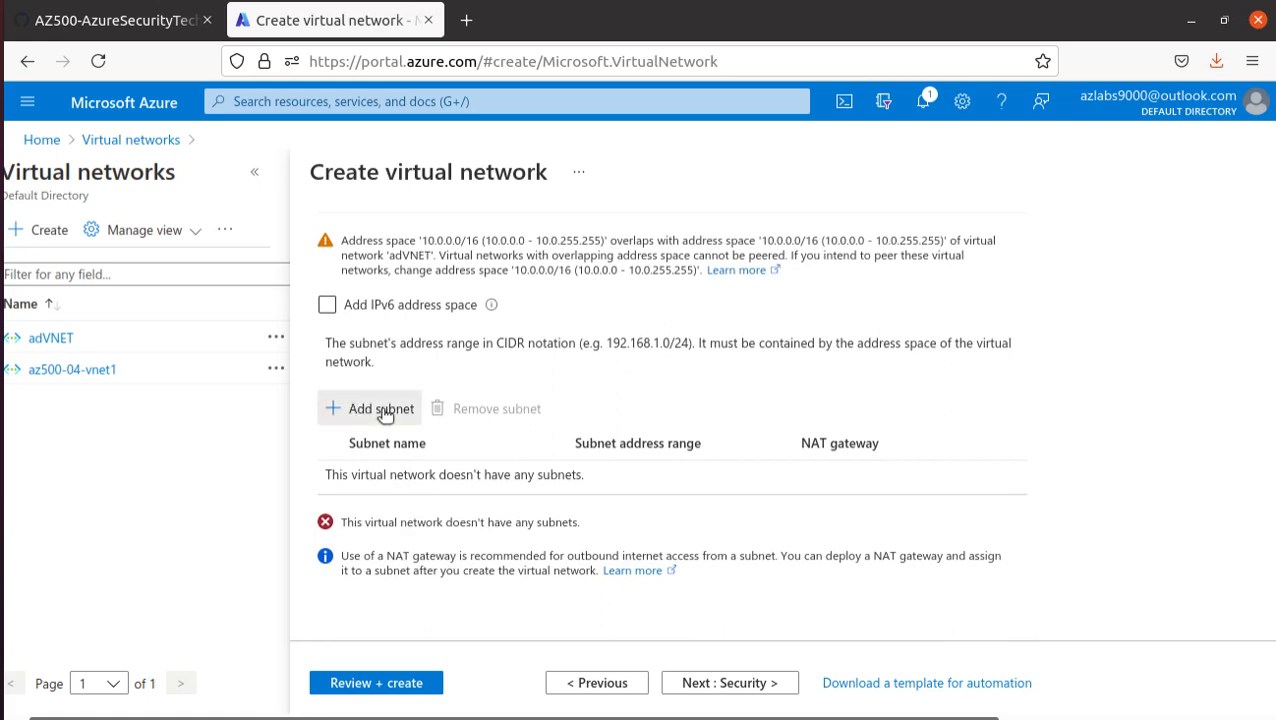
pyautogui.click(381, 409)
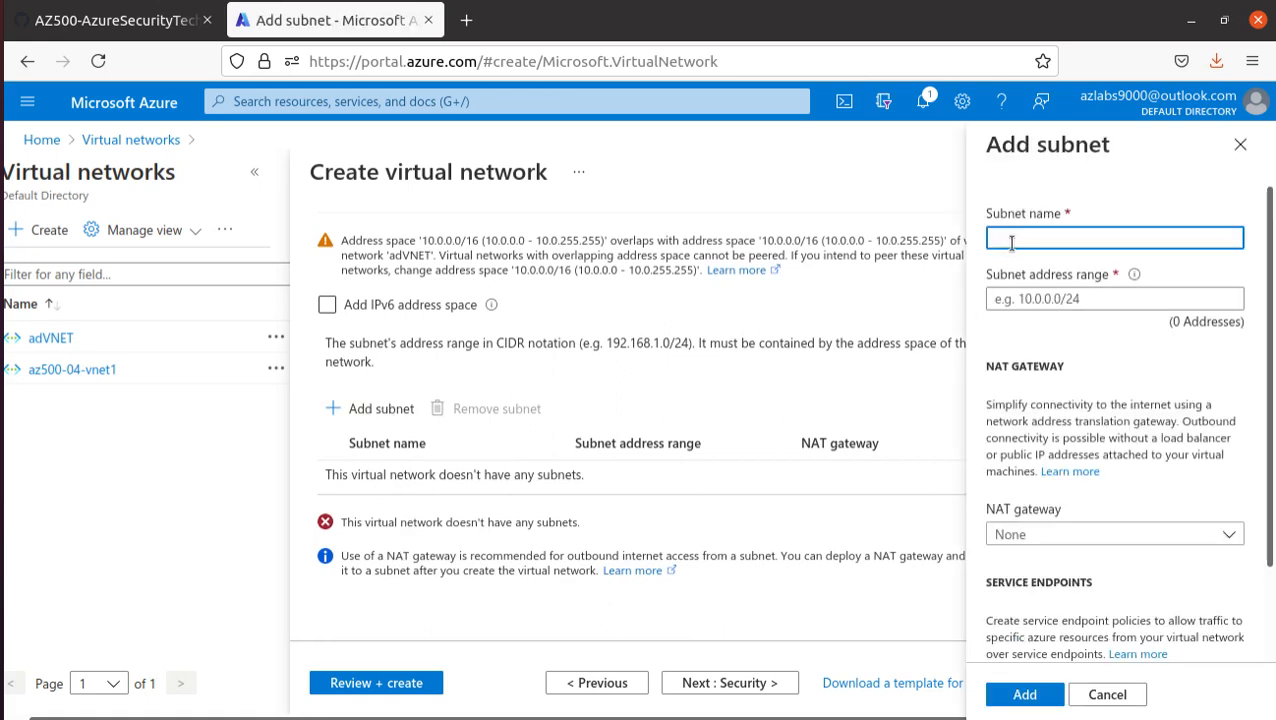
pyautogui.write('default')
pyautogui.click(1116, 300)
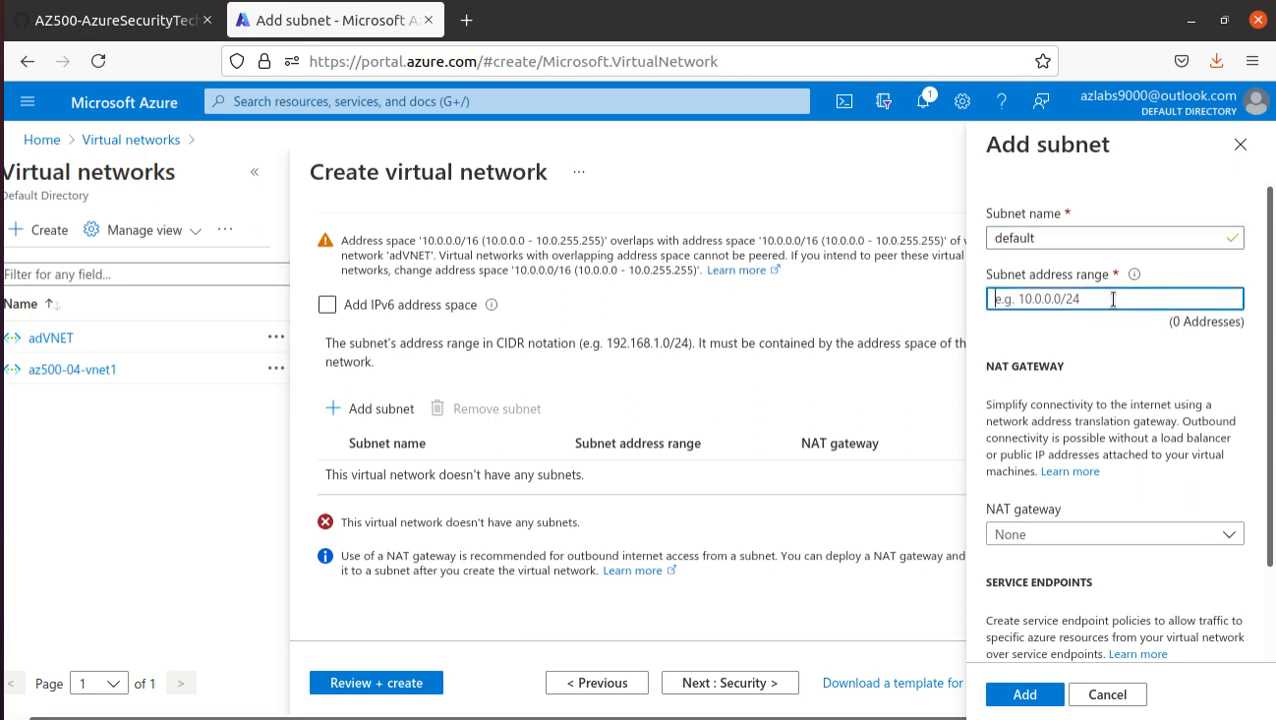
pyautogui.hotkey('ctrl', 'v')
pyautogui.press('BackSpace')
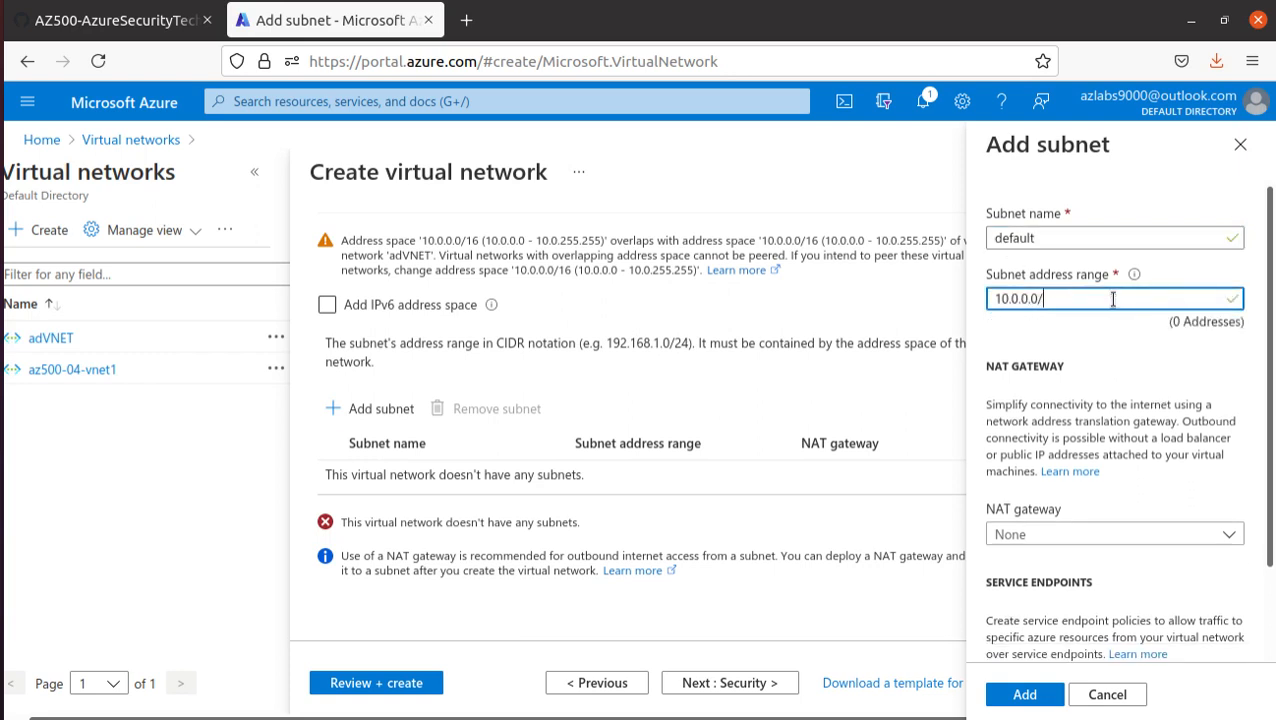
pyautogui.write('24')
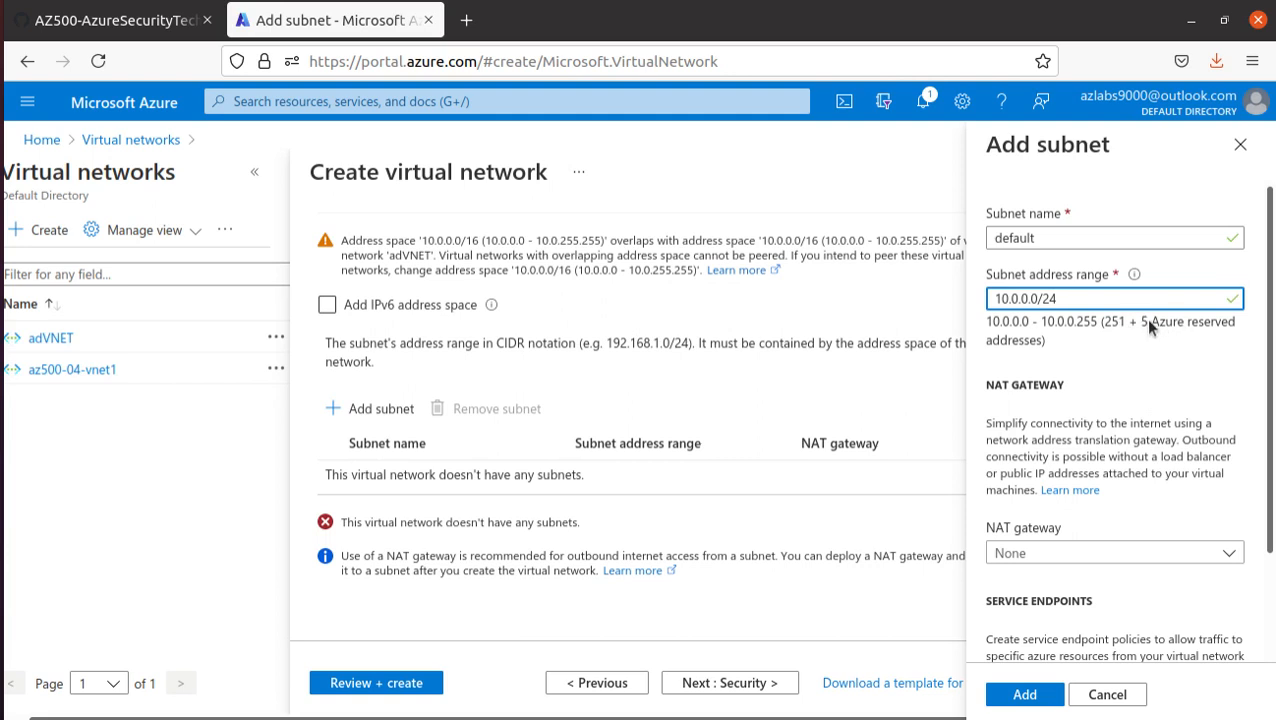
pyautogui.click(1034, 696)
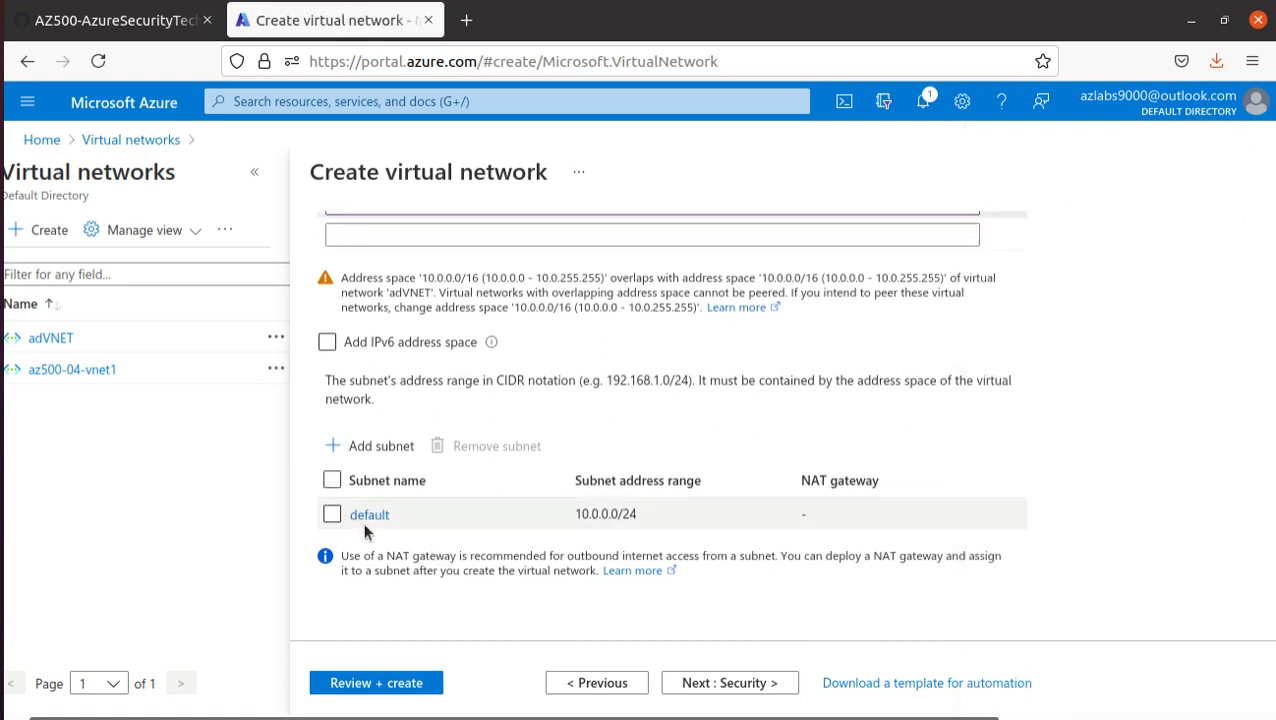
# - Check the next instructions in the lab manual, and review and create the virtual network in the Azure portal
pyautogui.scroll(2, 439, 360)
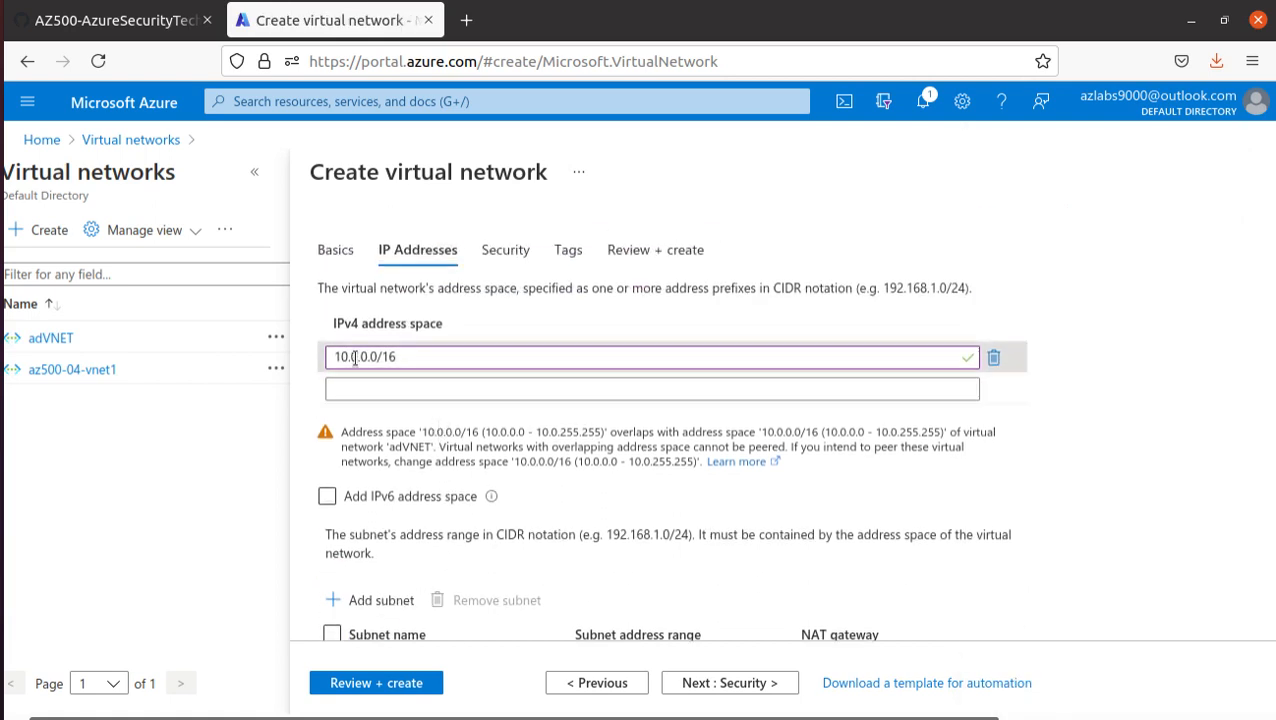
pyautogui.moveTo(337, 323); pyautogui.dragTo(455, 328)
pyautogui.click(70, 20)
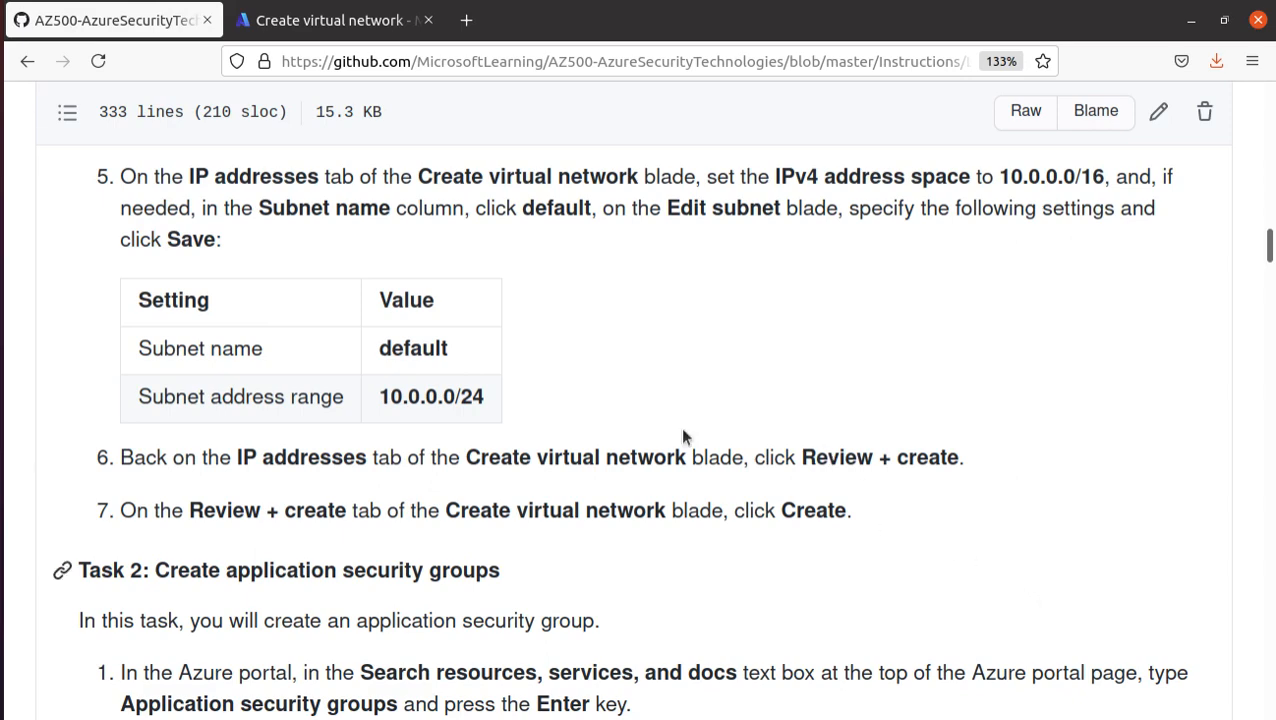
pyautogui.scroll(-3, 683, 437)
pyautogui.click(330, 20)
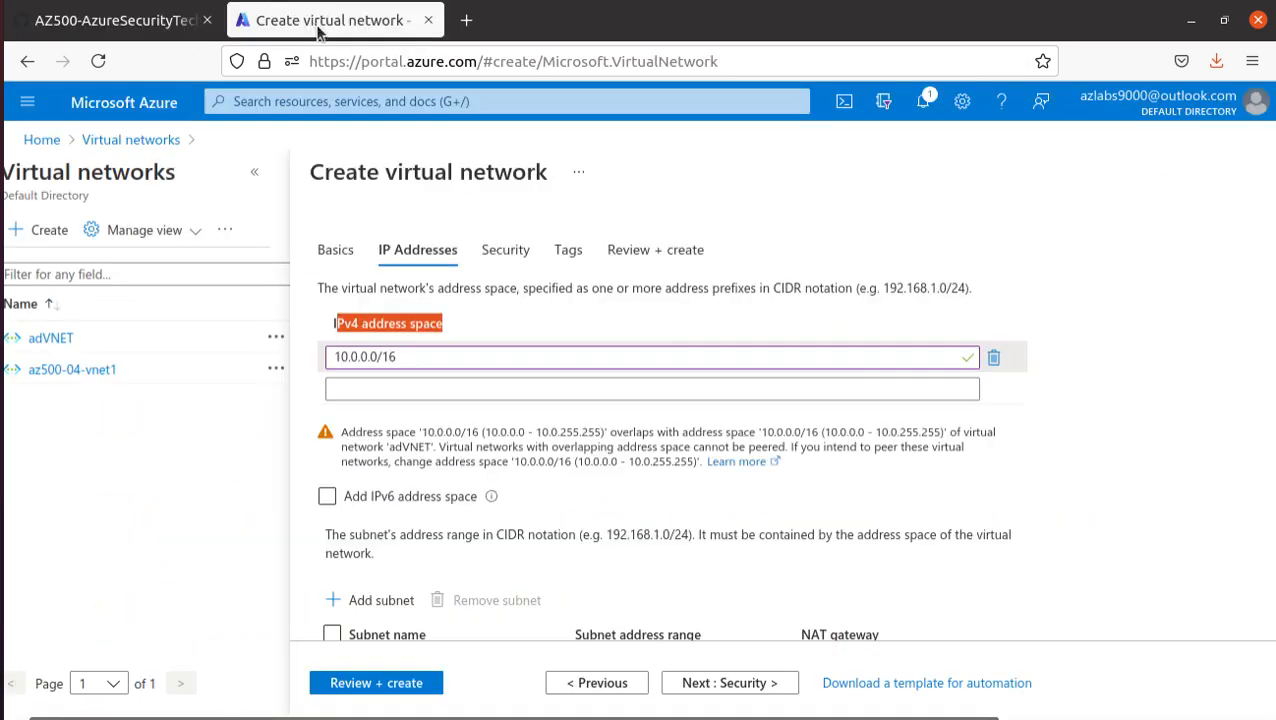
pyautogui.click(413, 688)
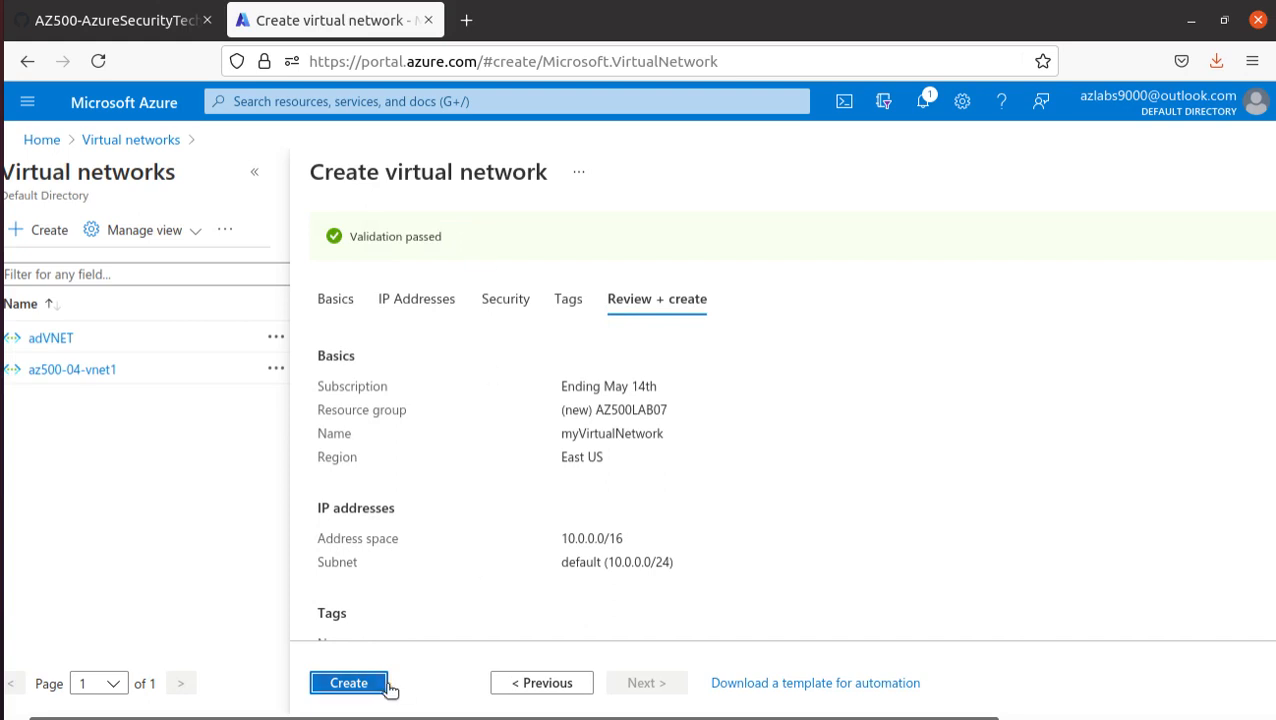
pyautogui.click(348, 683)
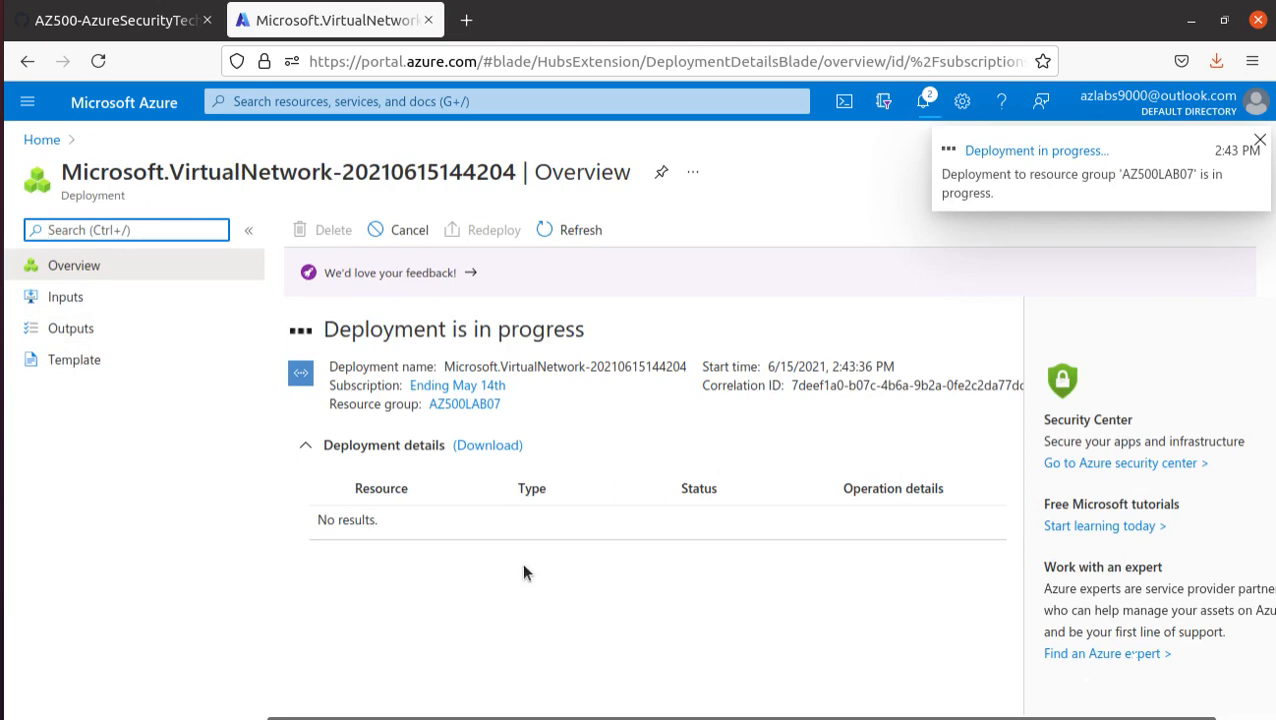
# - Copy the search term Application security groups from Task 2, step 1 of the lab manual
pyautogui.click(88, 22)
pyautogui.scroll(-3, 285, 448)
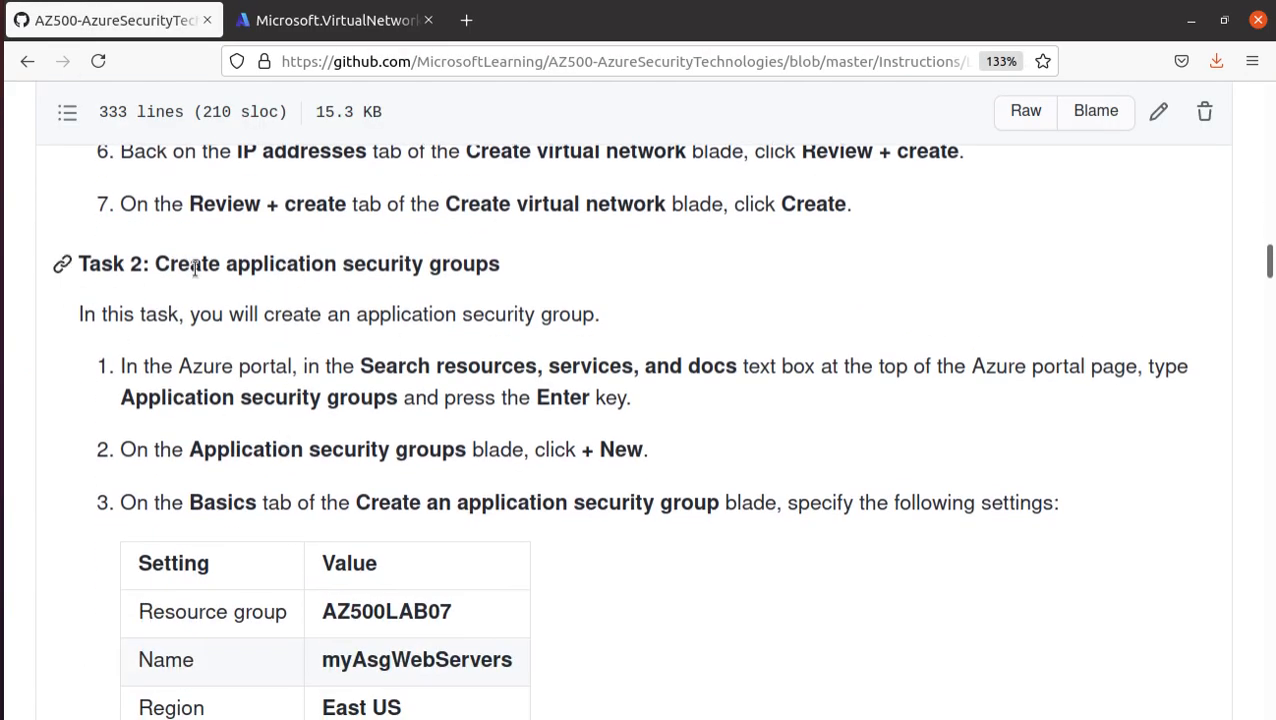
pyautogui.moveTo(158, 264); pyautogui.dragTo(490, 285)
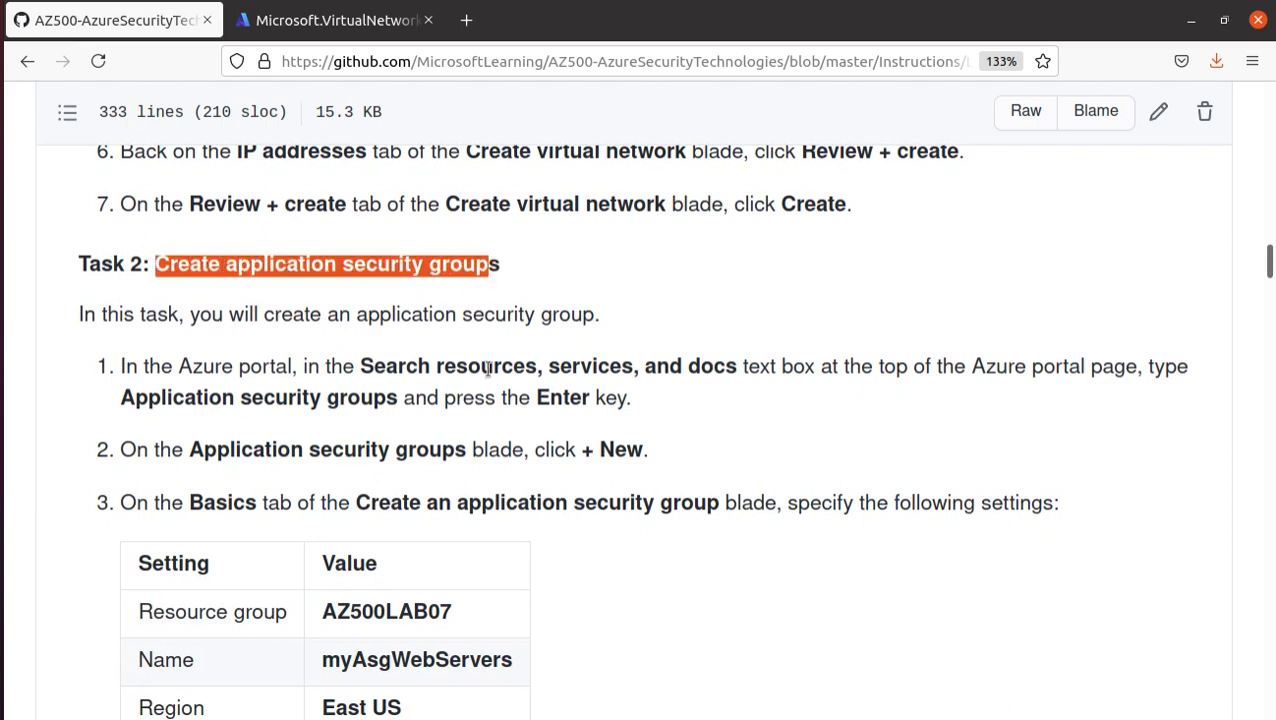
pyautogui.scroll(-2, 447, 395)
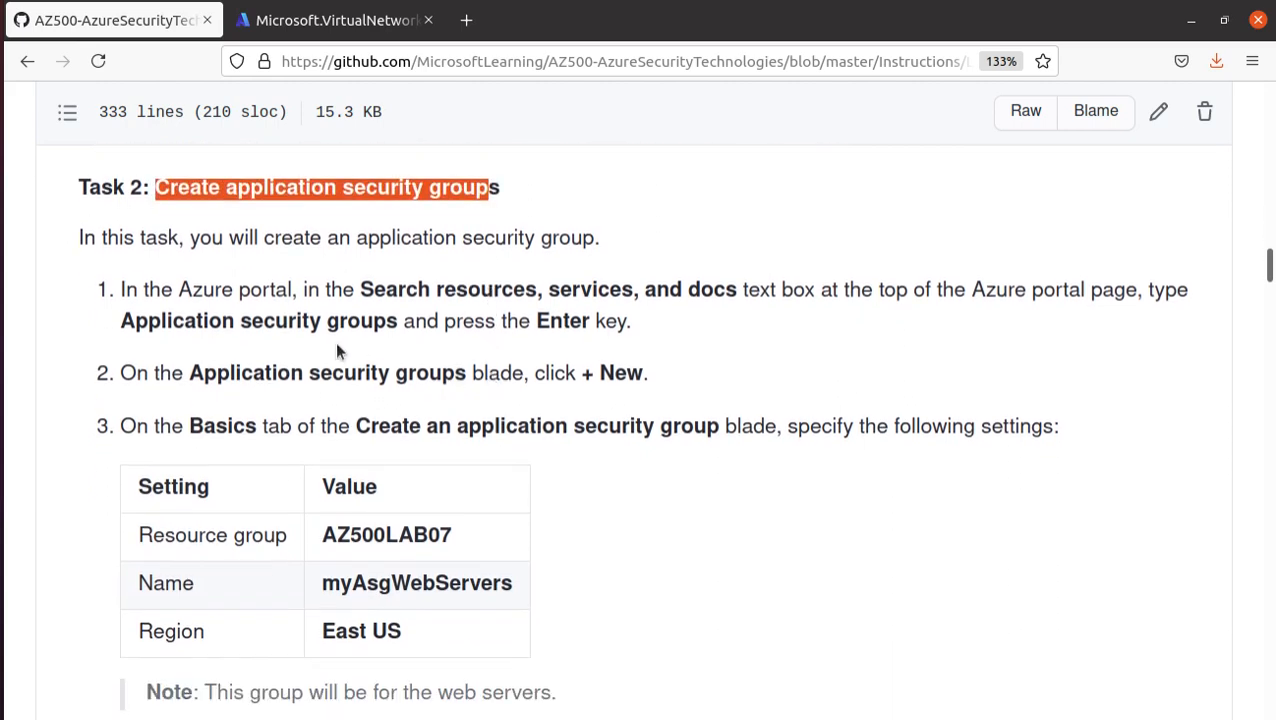
pyautogui.moveTo(399, 322); pyautogui.dragTo(118, 322)
pyautogui.rightClick(187, 320)
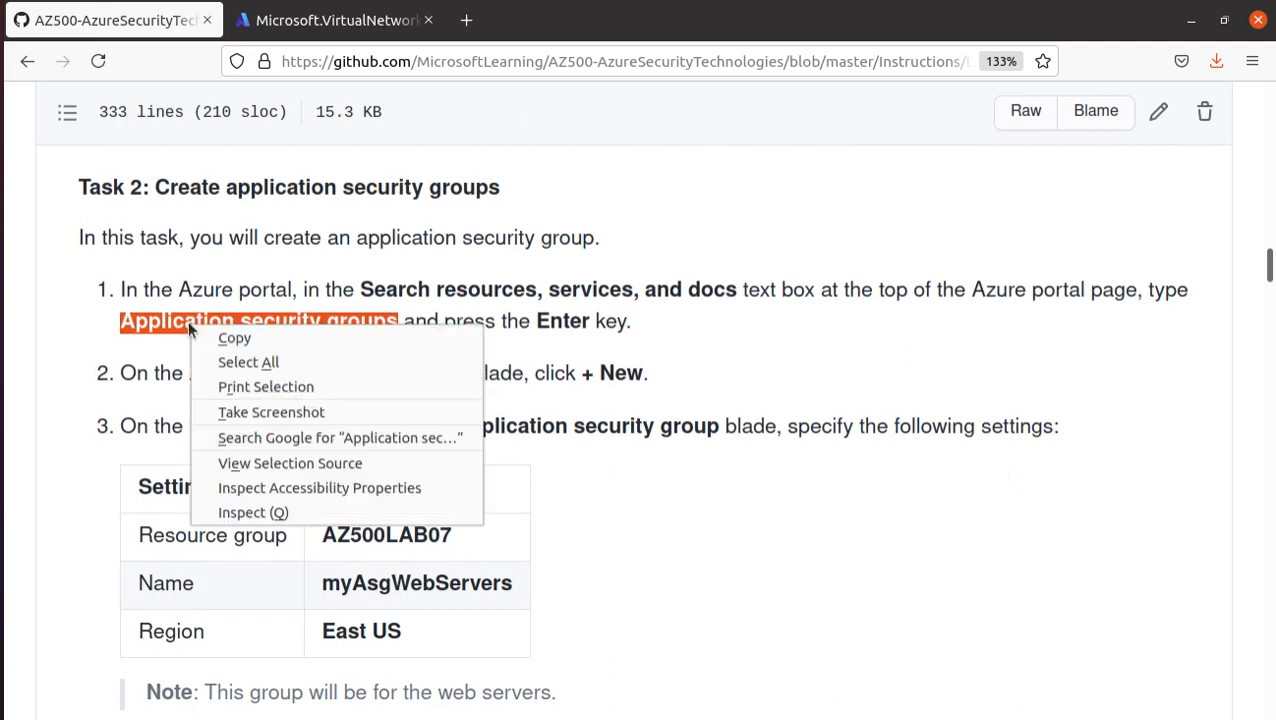
pyautogui.click(227, 337)
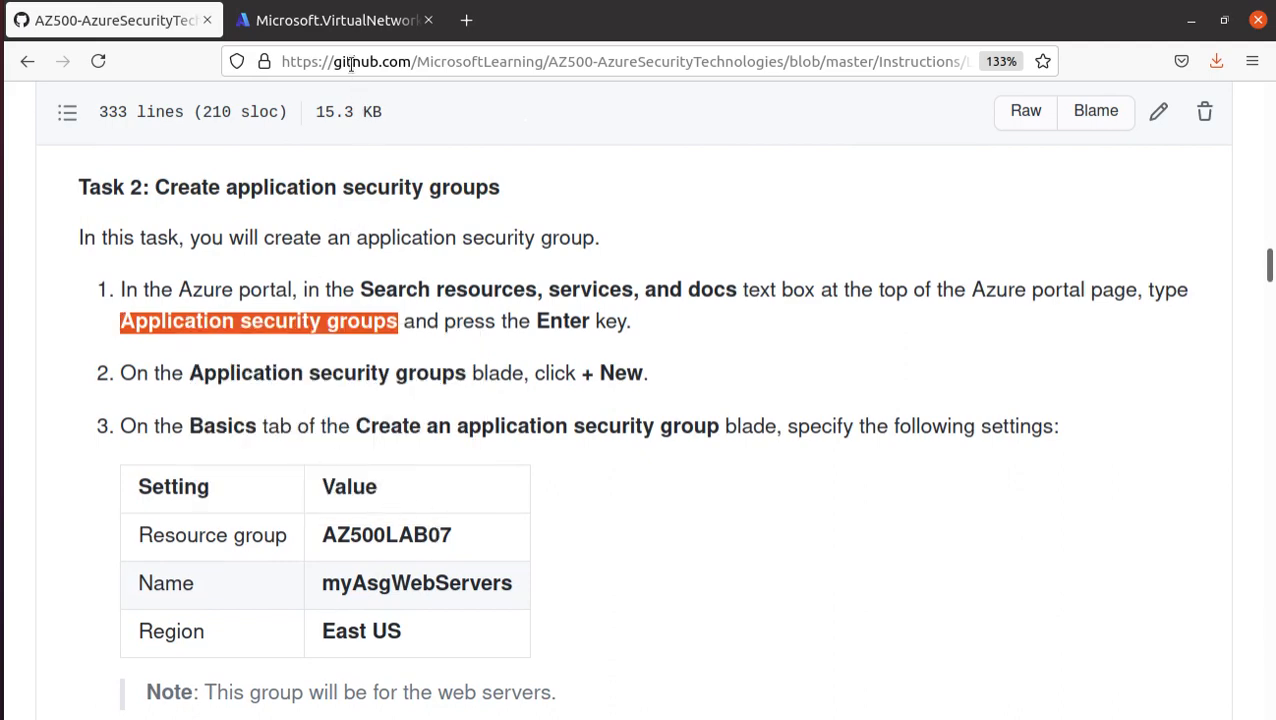
# - Open the deployed myVirtualNetwork in the Azure portal and examine its address space, connected devices and subnets
pyautogui.click(350, 22)
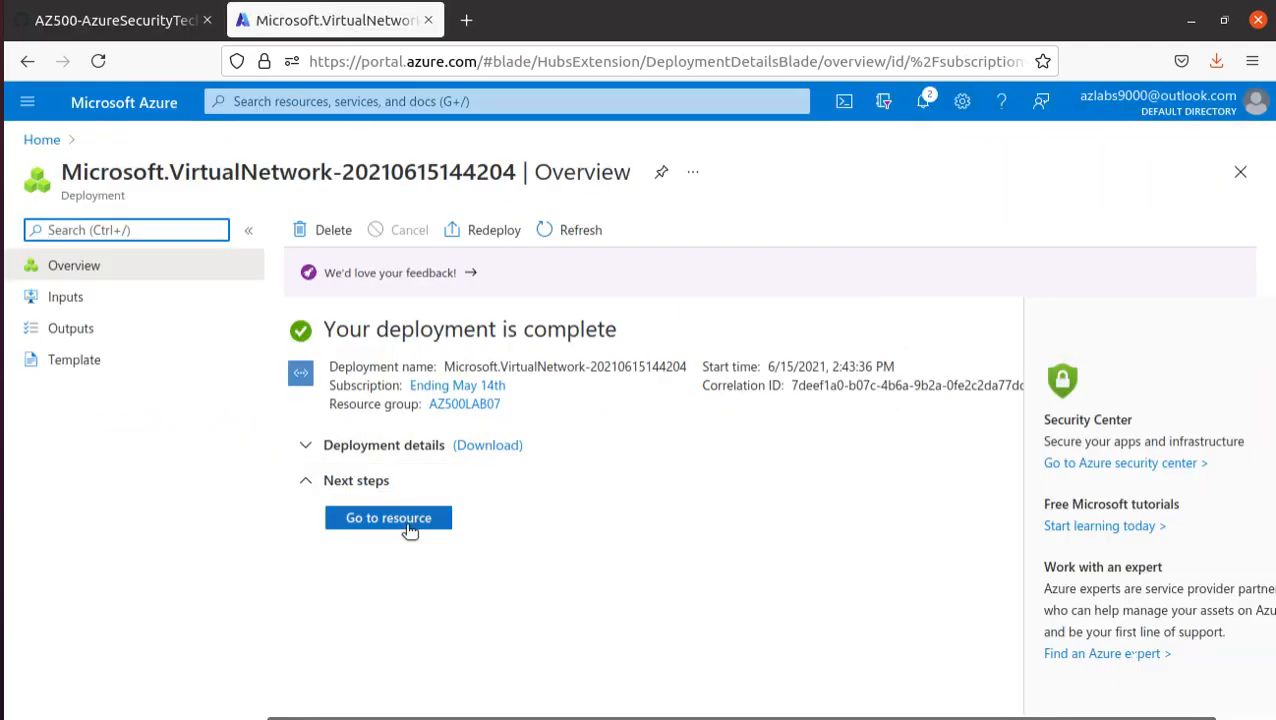
pyautogui.click(388, 518)
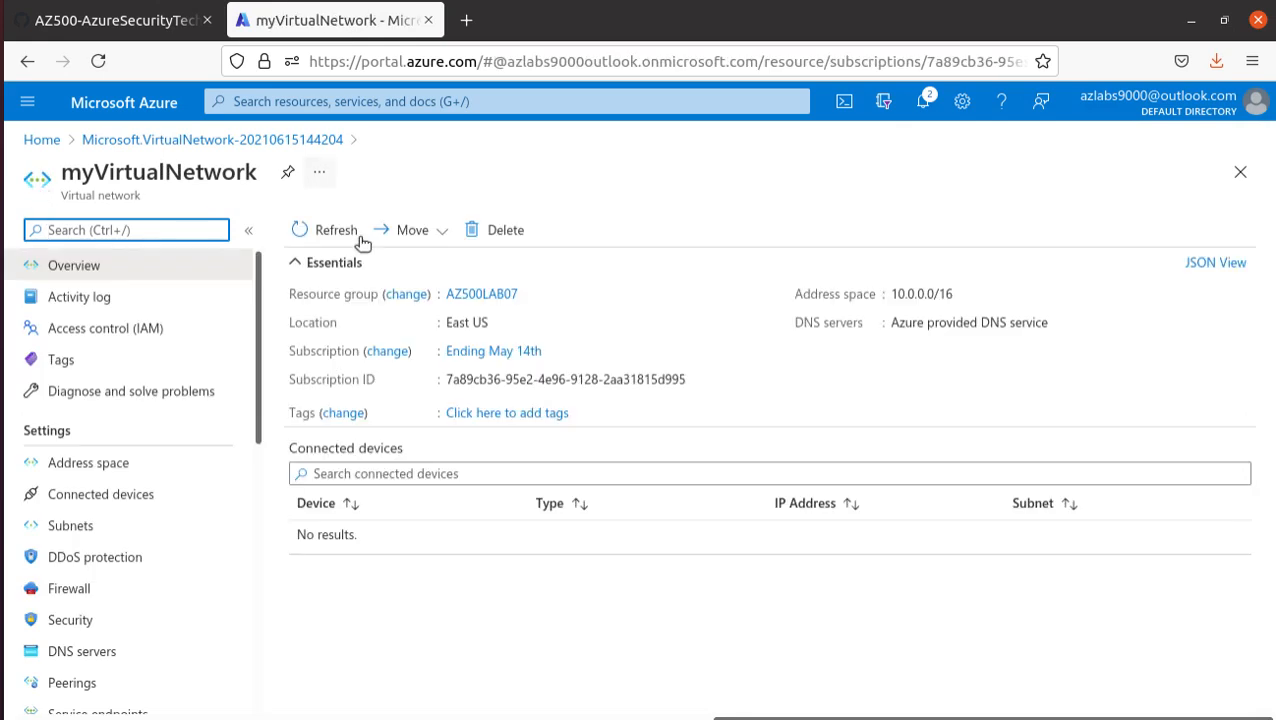
pyautogui.moveTo(61, 197); pyautogui.dragTo(153, 208)
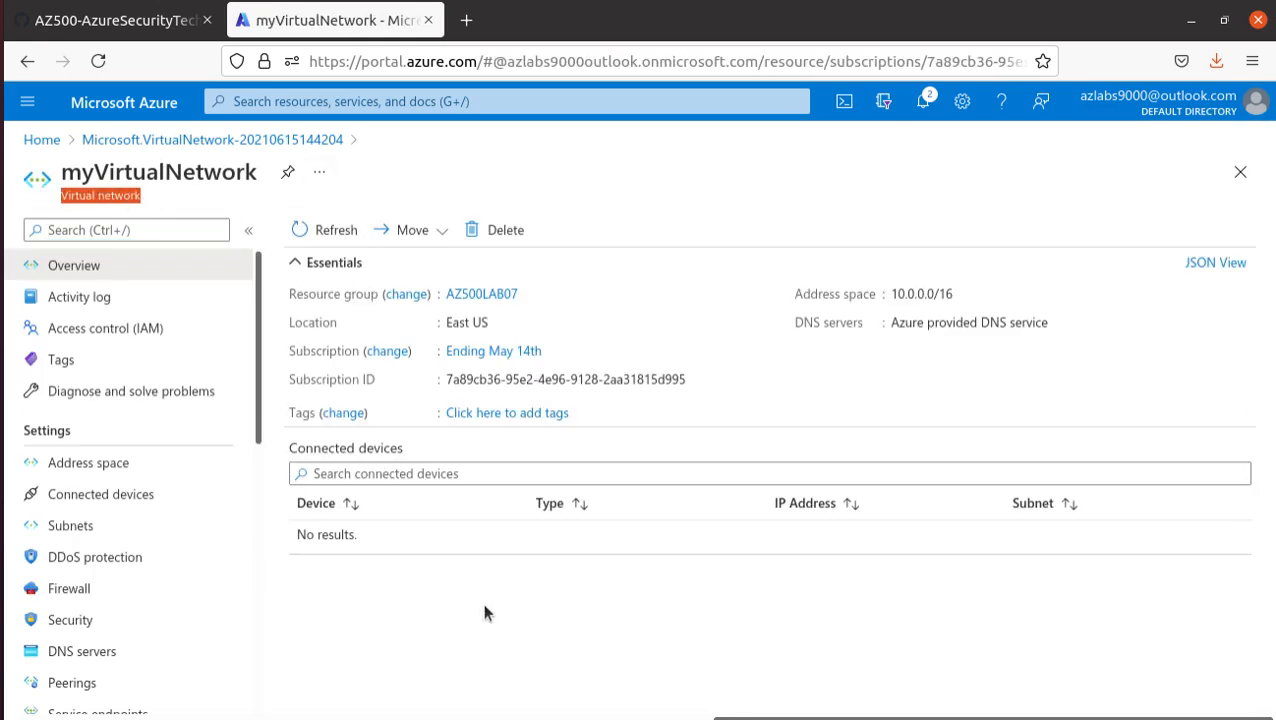
pyautogui.click(113, 474)
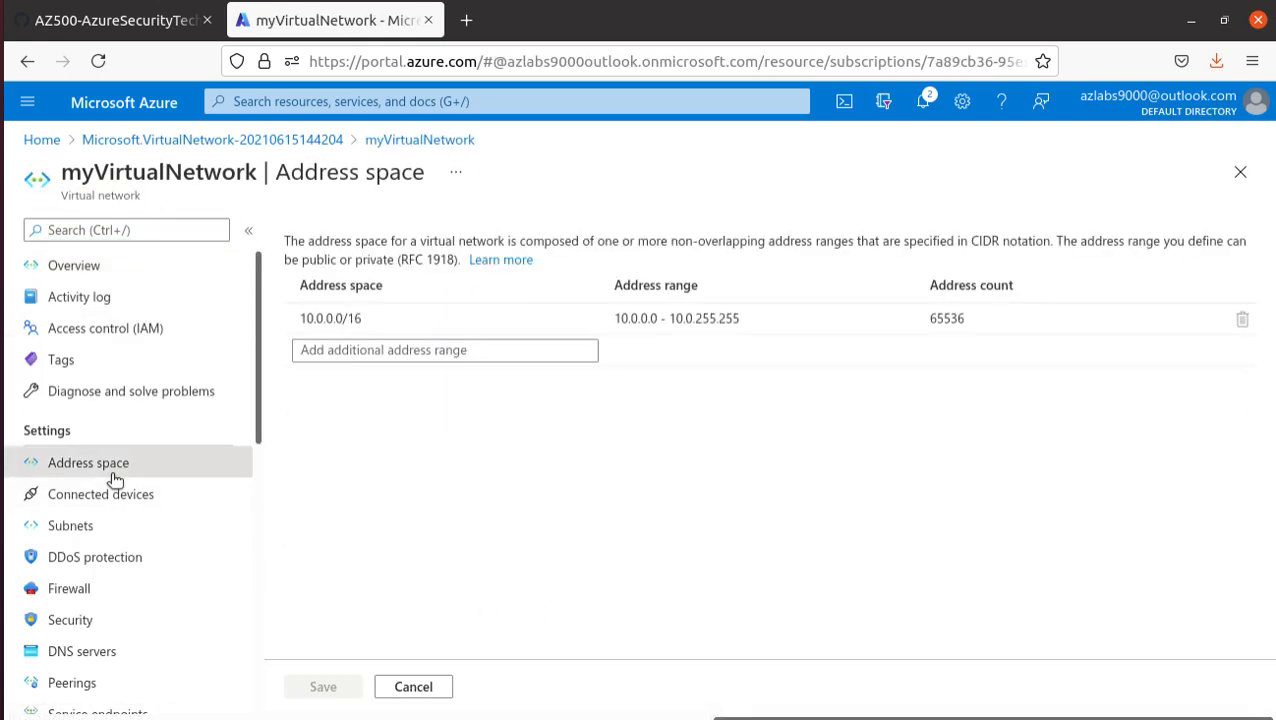
pyautogui.moveTo(373, 319); pyautogui.dragTo(290, 313)
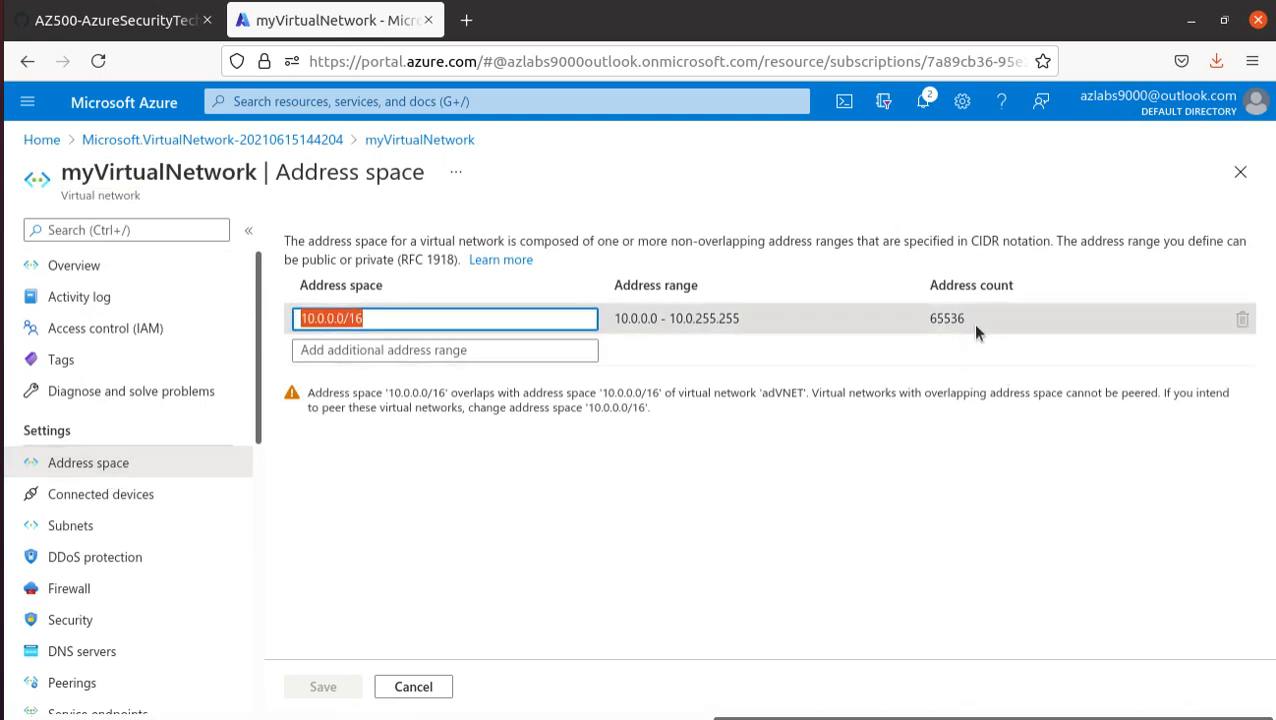
pyautogui.moveTo(967, 319); pyautogui.dragTo(933, 318)
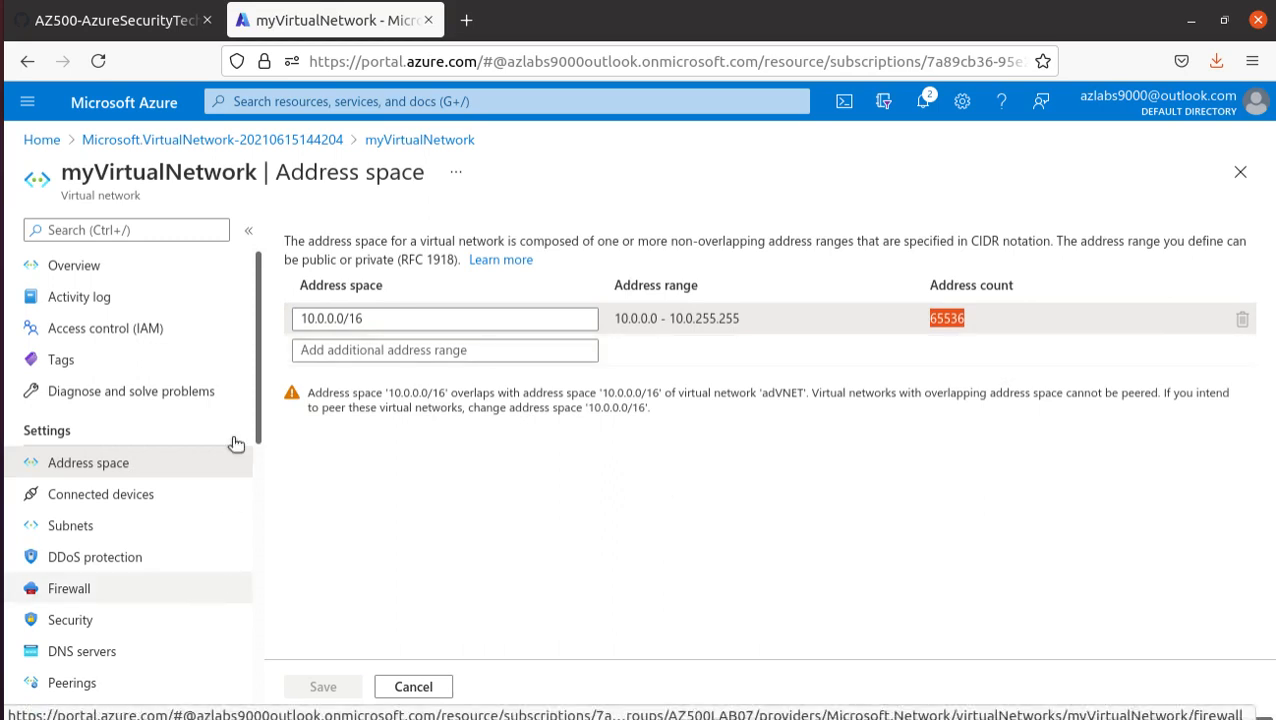
pyautogui.click(97, 497)
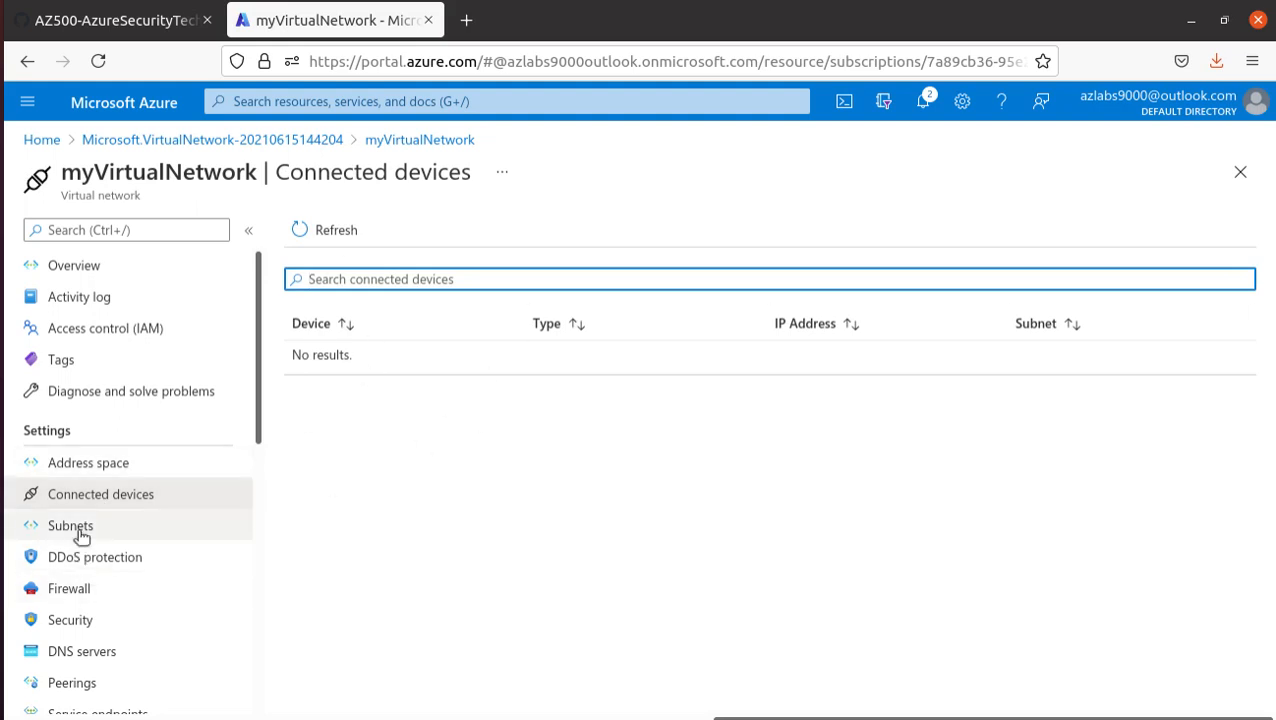
pyautogui.click(79, 532)
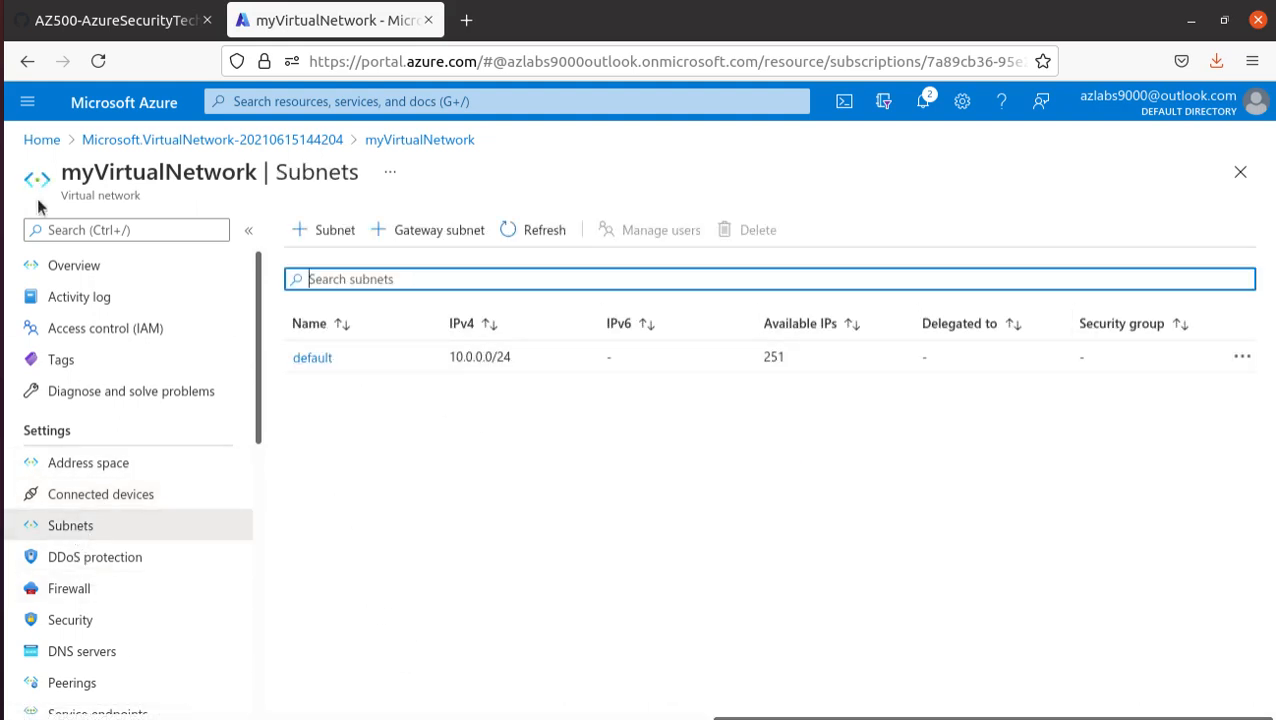
# - Search the portal for Application security groups, open that service and start creating a new group
pyautogui.click(381, 95)
pyautogui.hotkey('ctrl', 'v')
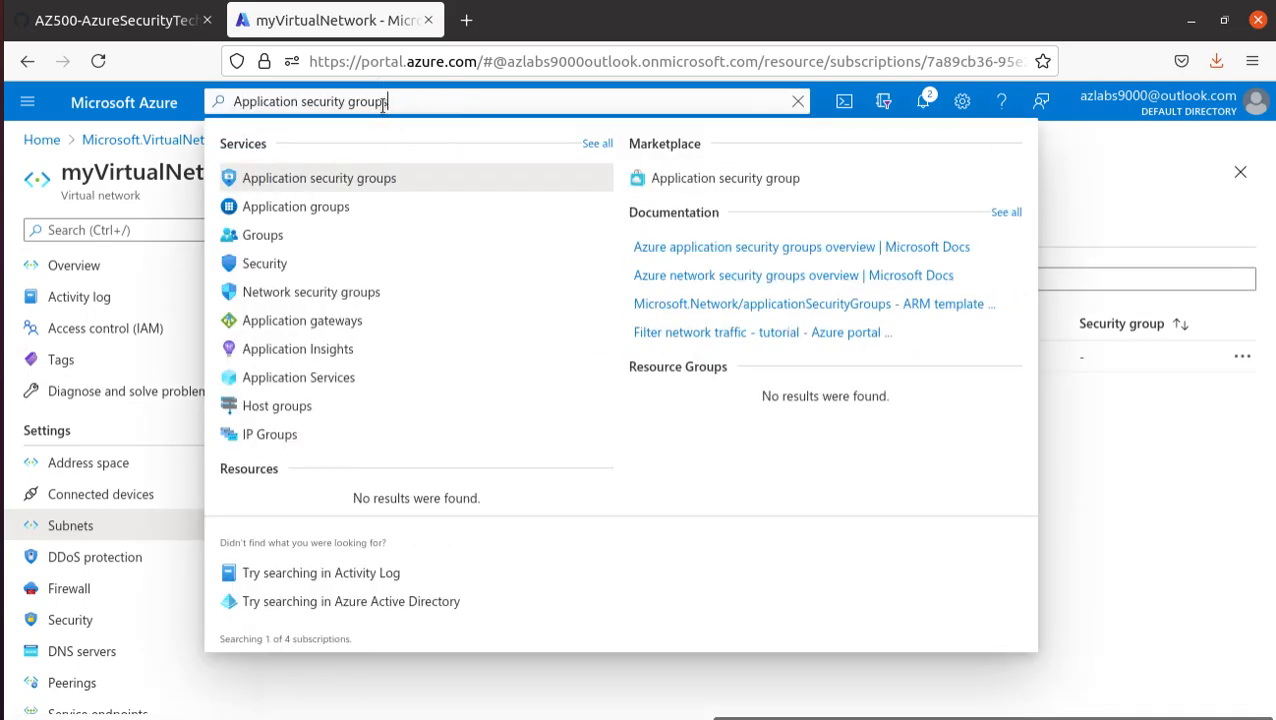
pyautogui.click(350, 176)
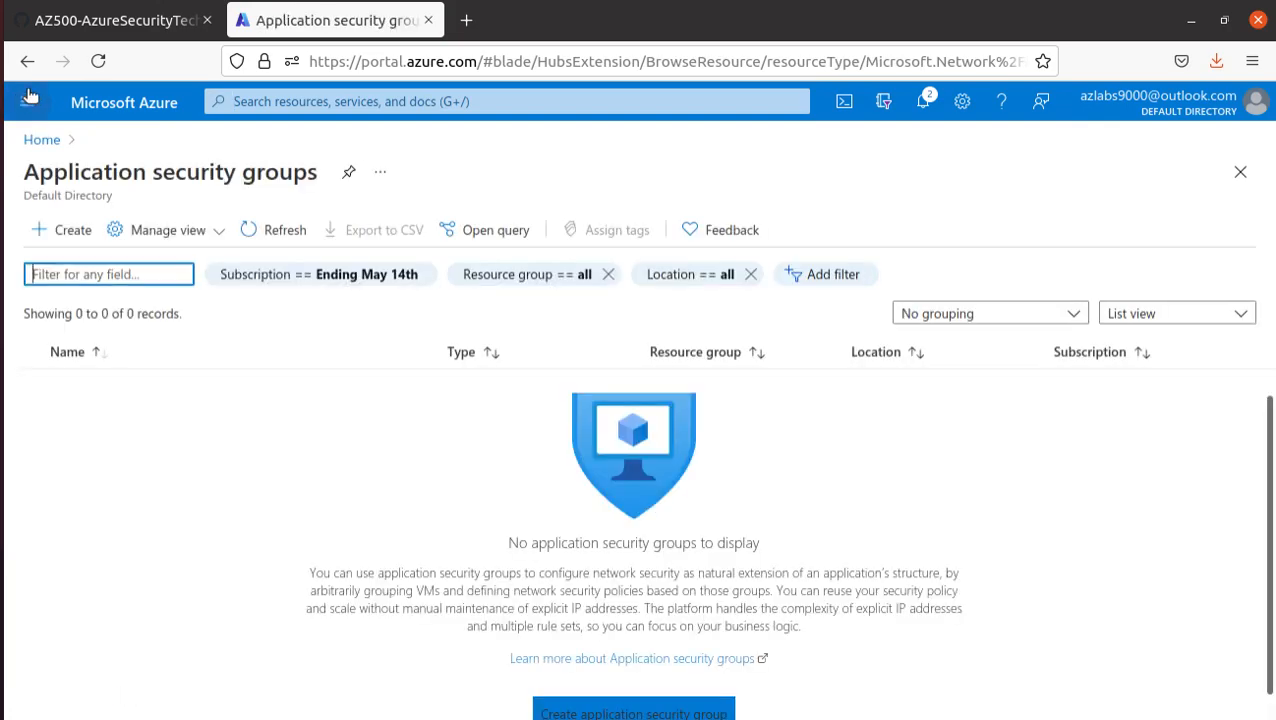
pyautogui.click(68, 232)
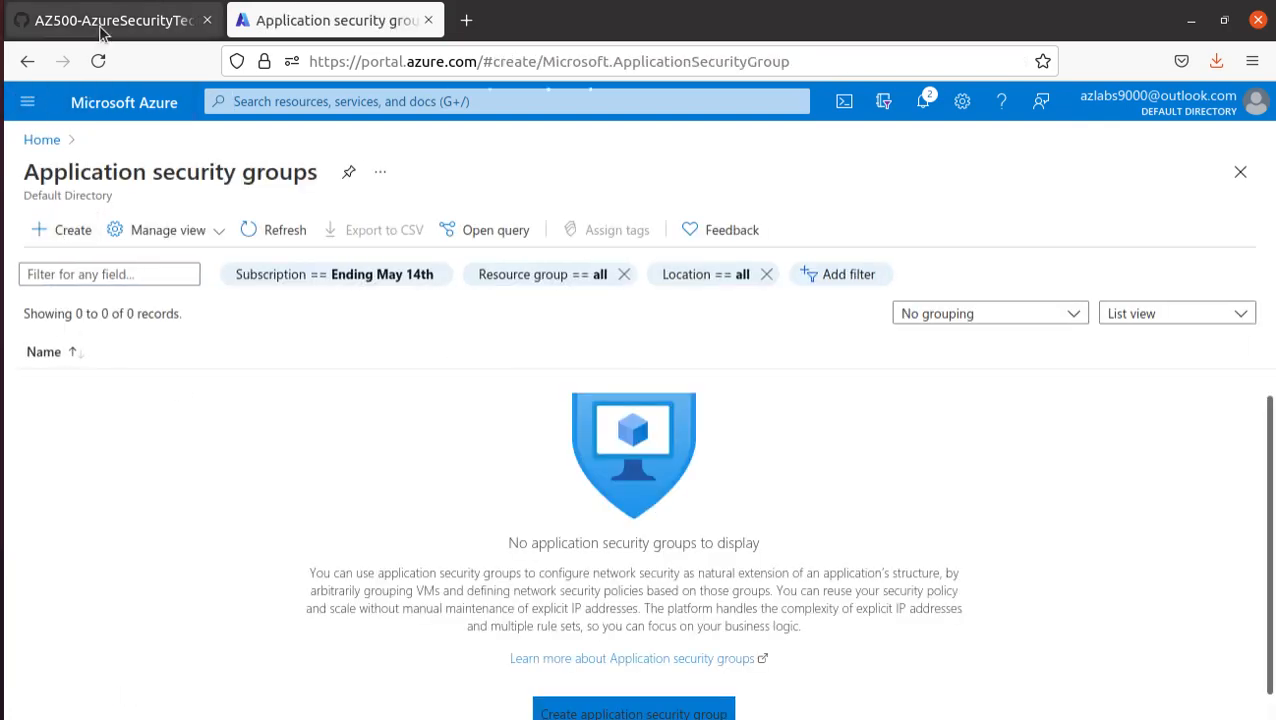
# - Try to copy the name myAsgWebServers from the lab manual into the new application security group's name
pyautogui.click(103, 22)
pyautogui.scroll(-2, 478, 463)
pyautogui.doubleClick(438, 430)
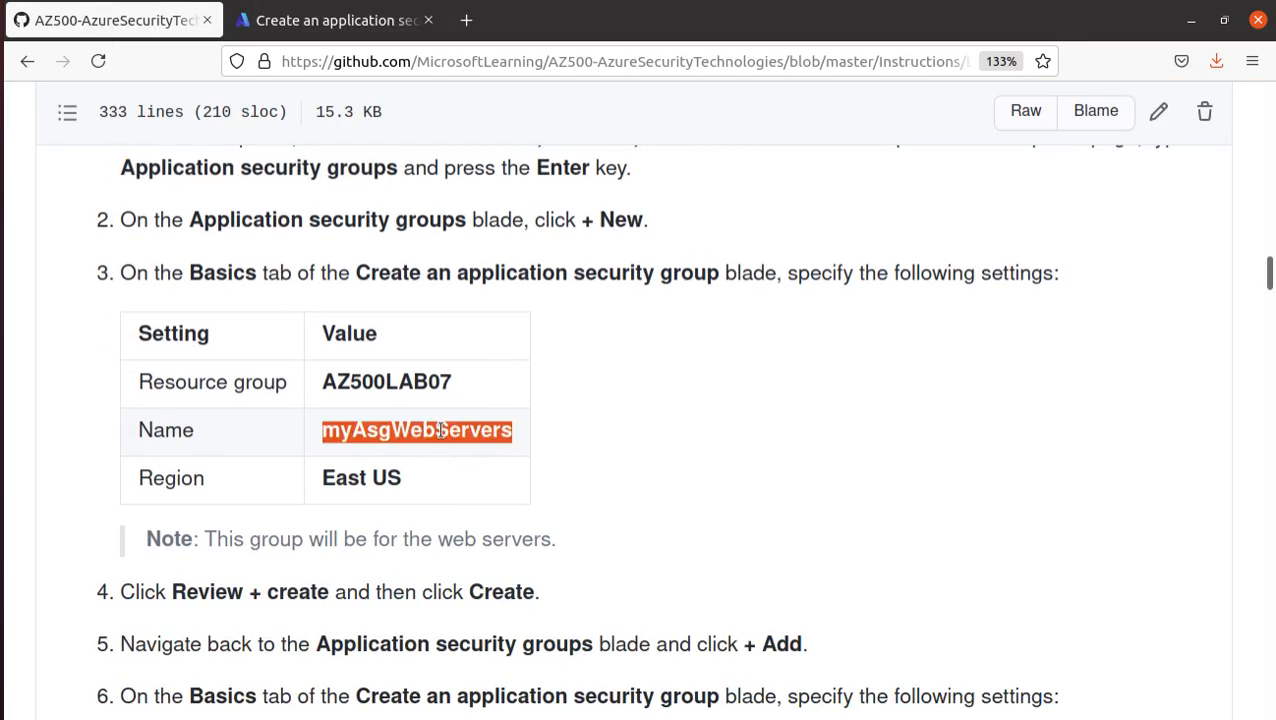
pyautogui.rightClick(440, 430)
pyautogui.click(488, 447)
pyautogui.click(350, 21)
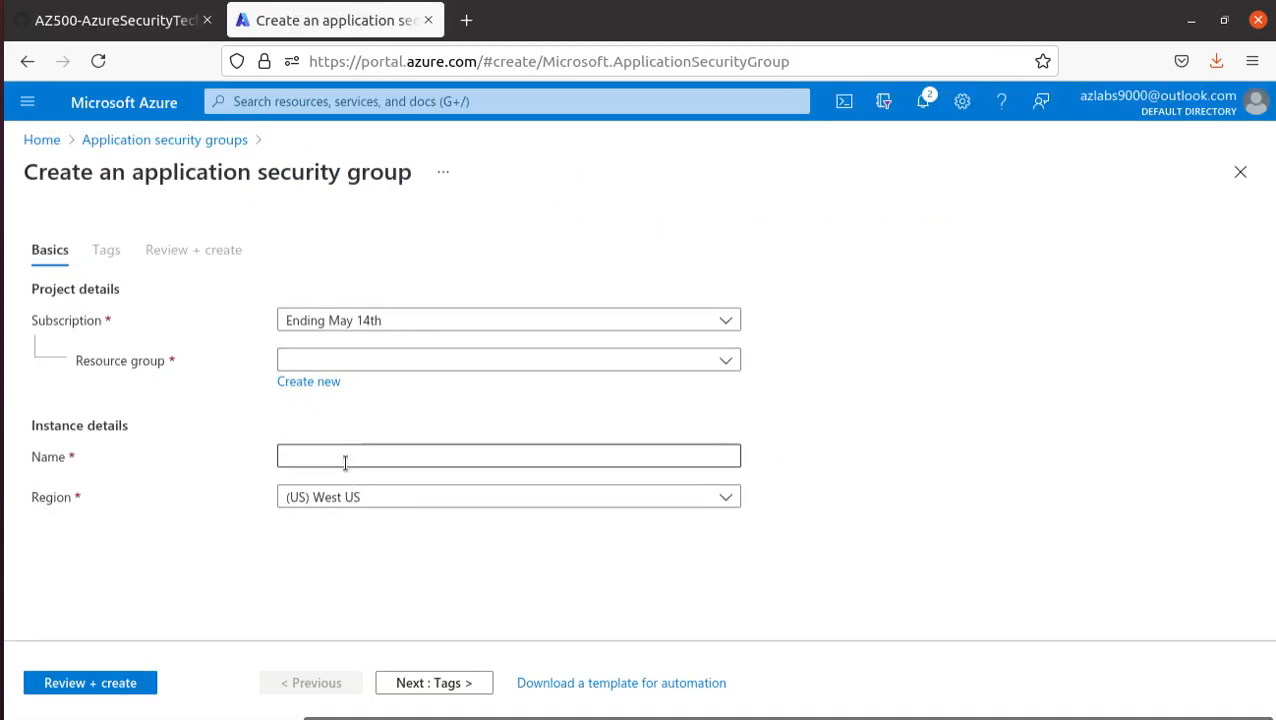
pyautogui.click(346, 459)
pyautogui.hotkey('ctrl', 'v')
# - Set the application security group's resource group to AZ500LAB07, checking the value against the lab manual
pyautogui.click(380, 360)
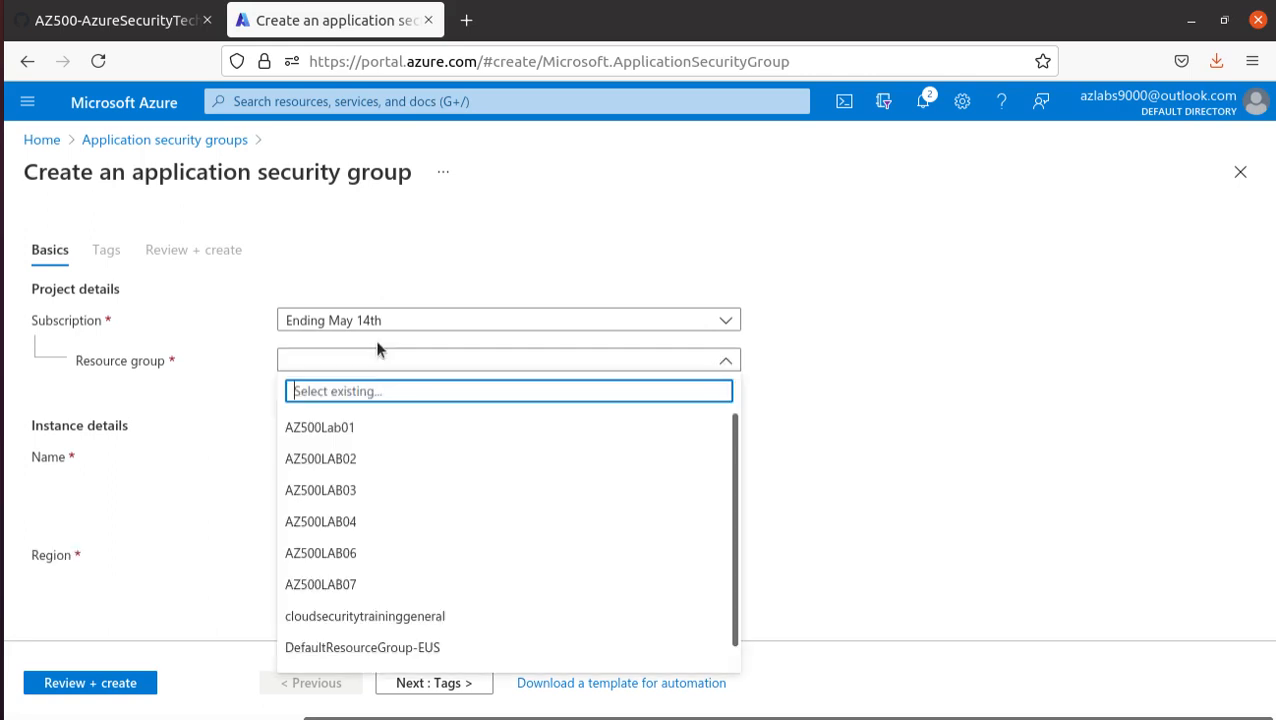
pyautogui.click(380, 553)
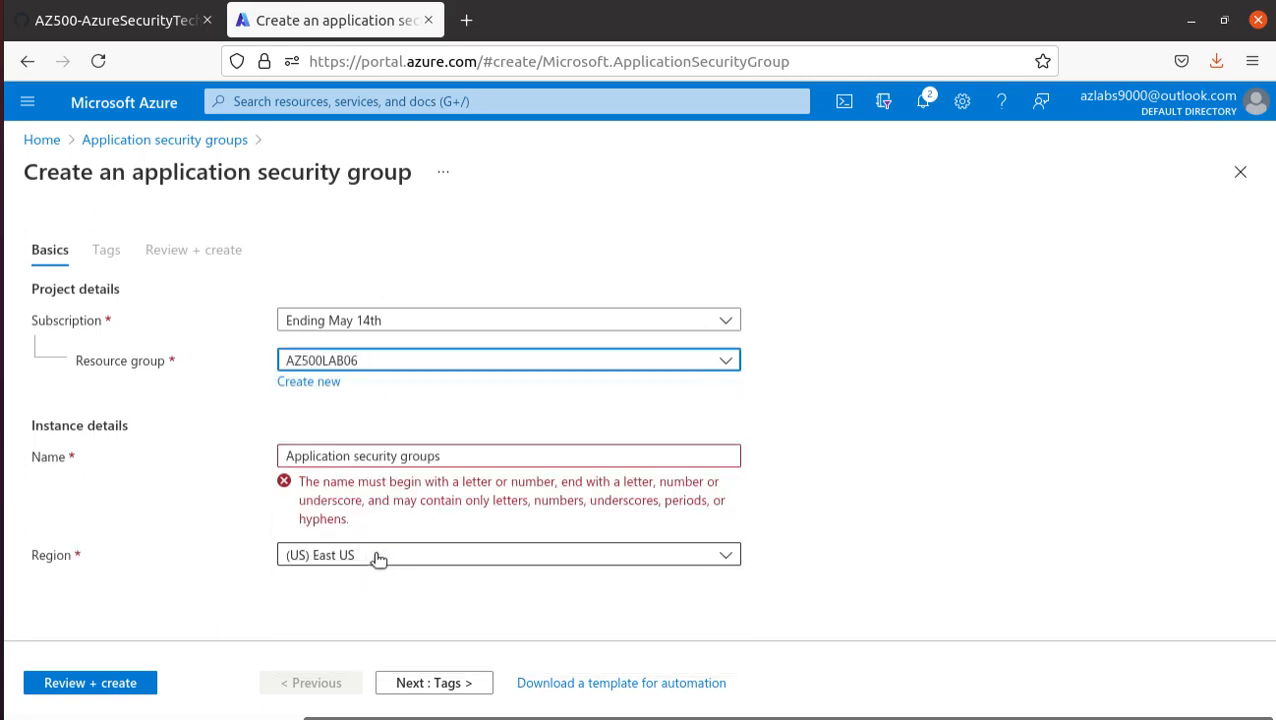
pyautogui.click(148, 22)
pyautogui.click(300, 22)
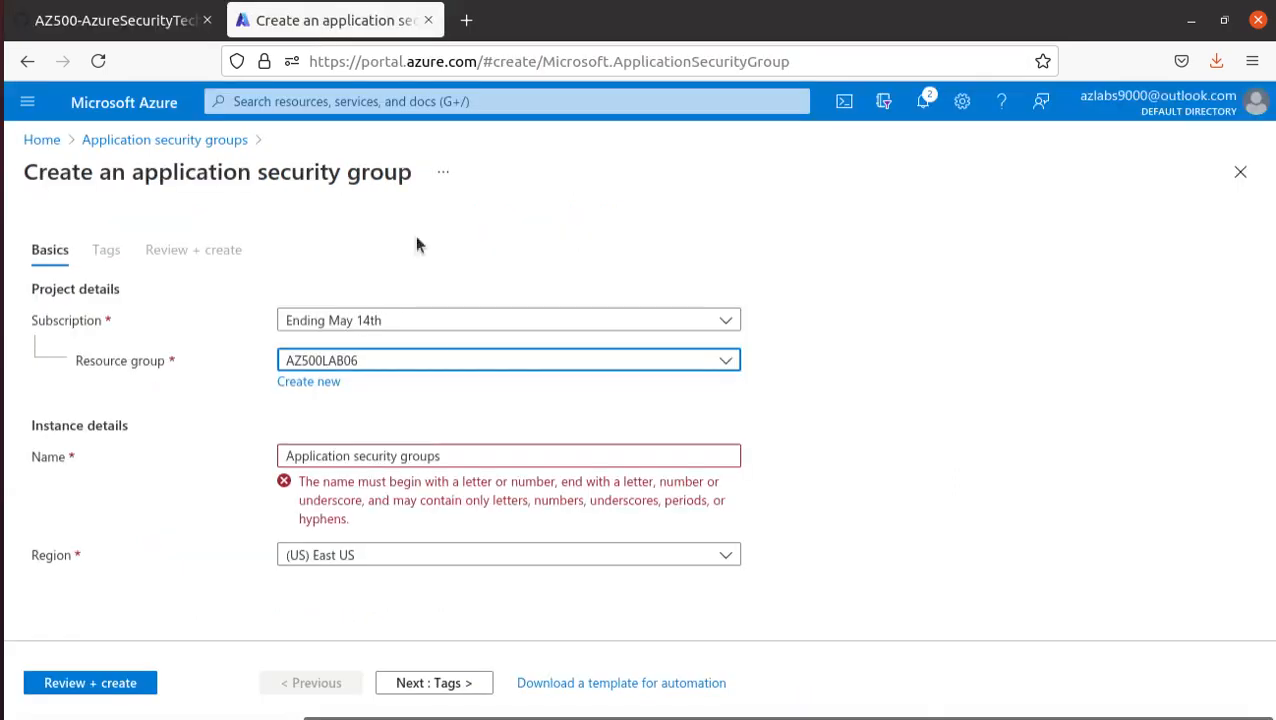
pyautogui.click(421, 372)
pyautogui.click(364, 585)
# - Copy the name myAsgWebServers from the lab manual and set it as the new application security group's name
pyautogui.click(116, 22)
pyautogui.rightClick(413, 430)
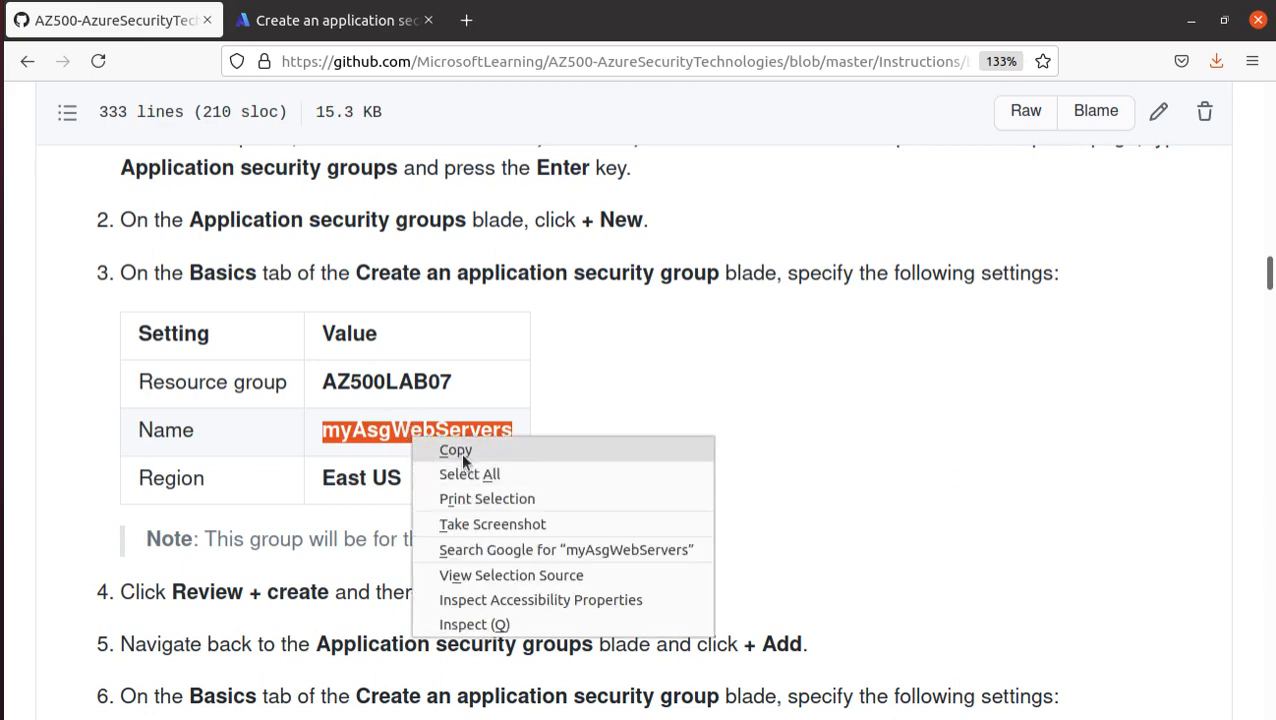
pyautogui.click(447, 447)
pyautogui.click(310, 24)
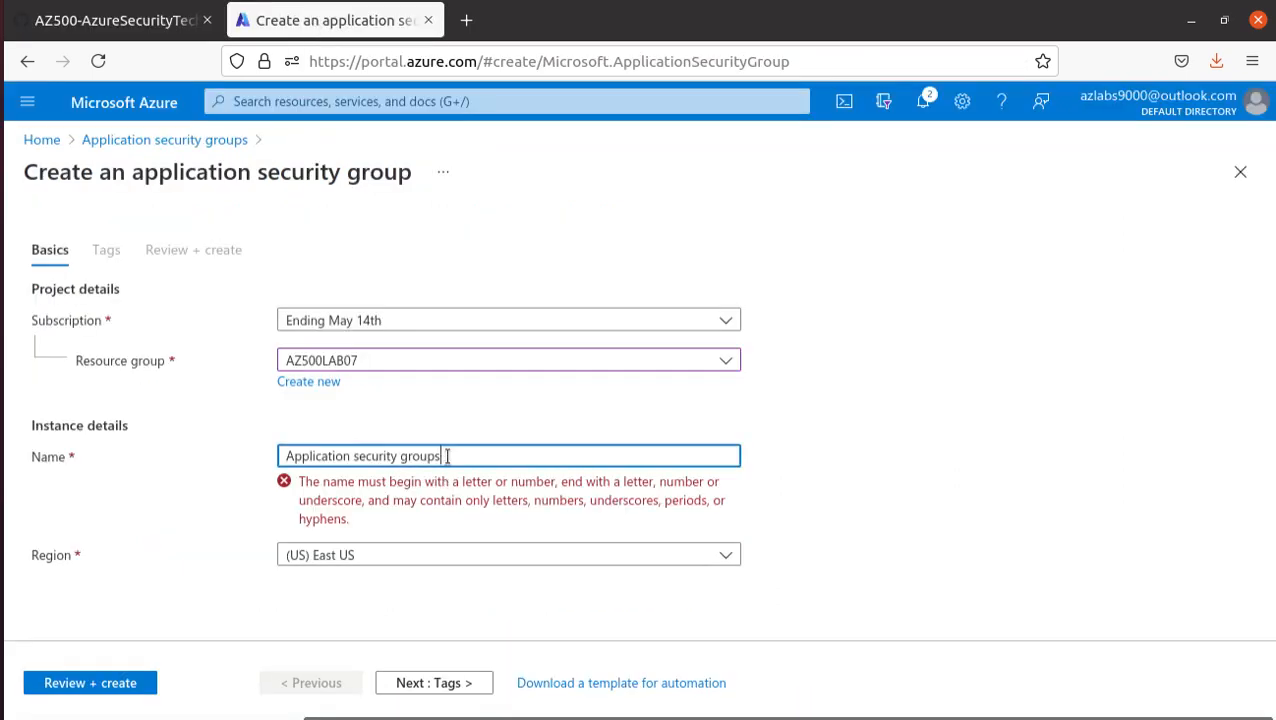
pyautogui.moveTo(447, 455); pyautogui.dragTo(181, 416)
pyautogui.hotkey('ctrl', 'v')
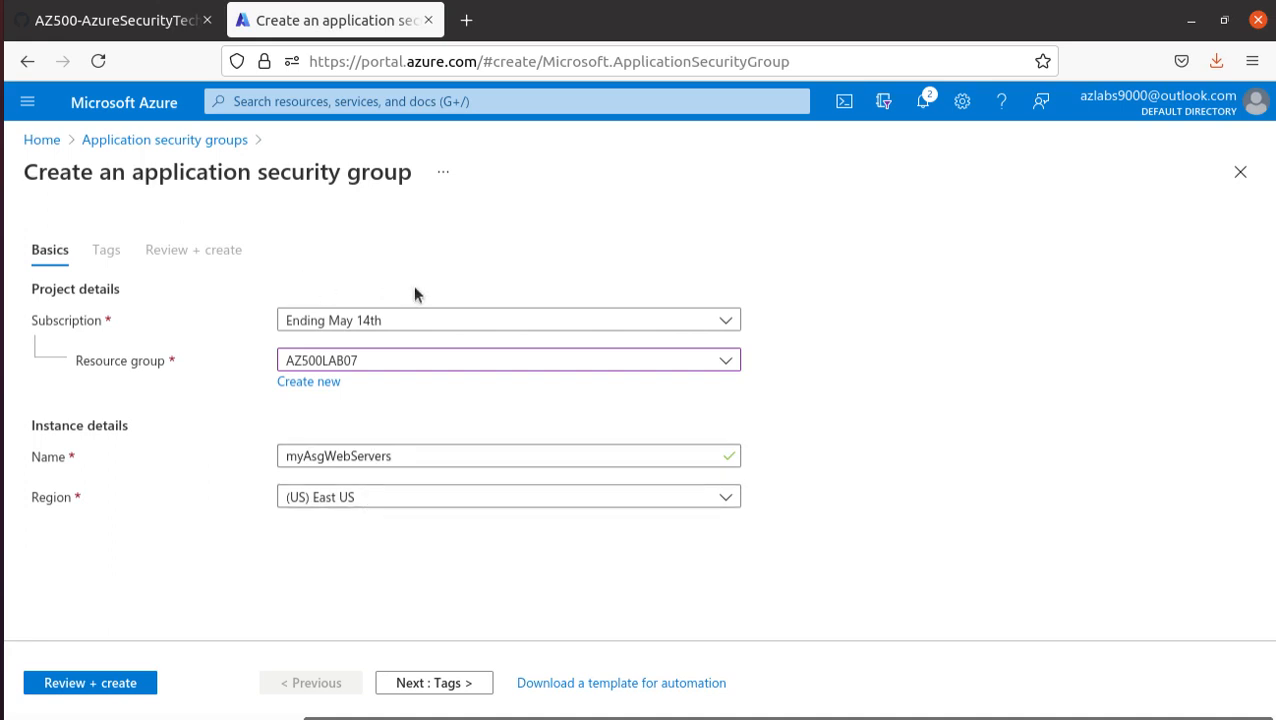
# - Check the remaining instructions in the lab manual, review the myAsgWebServers settings and create the application security group
pyautogui.click(123, 22)
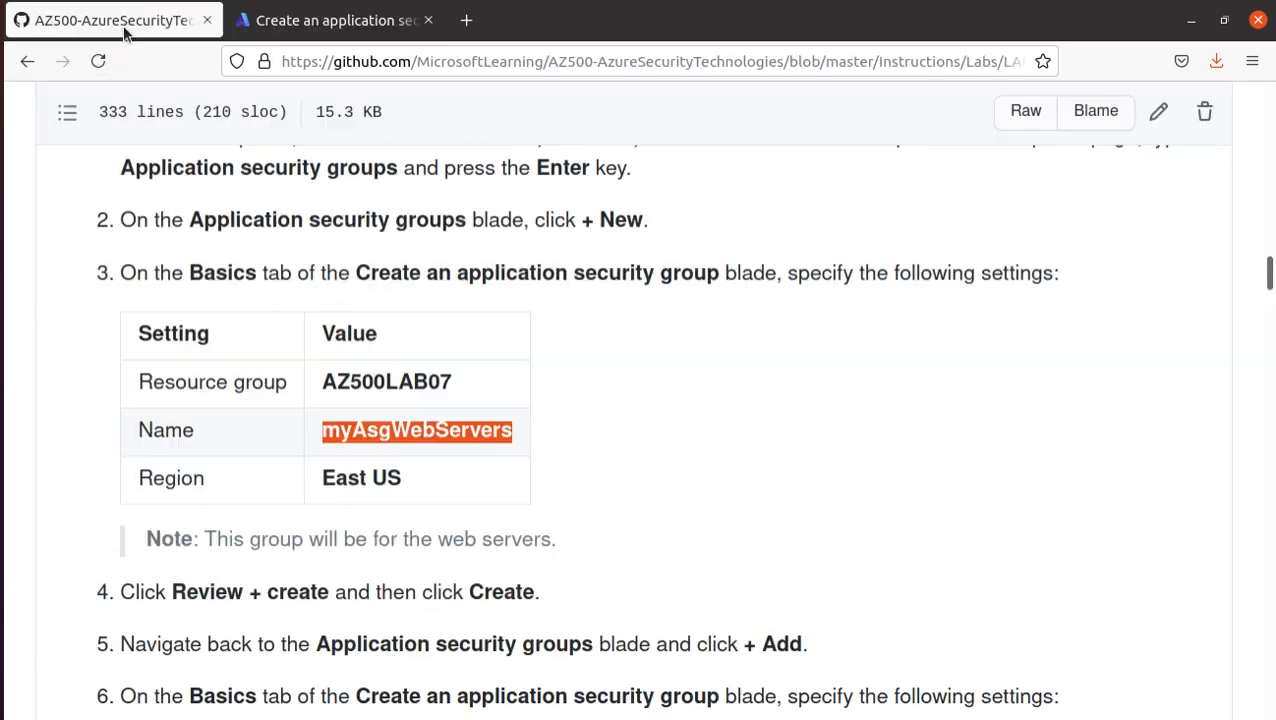
pyautogui.scroll(-3, 194, 478)
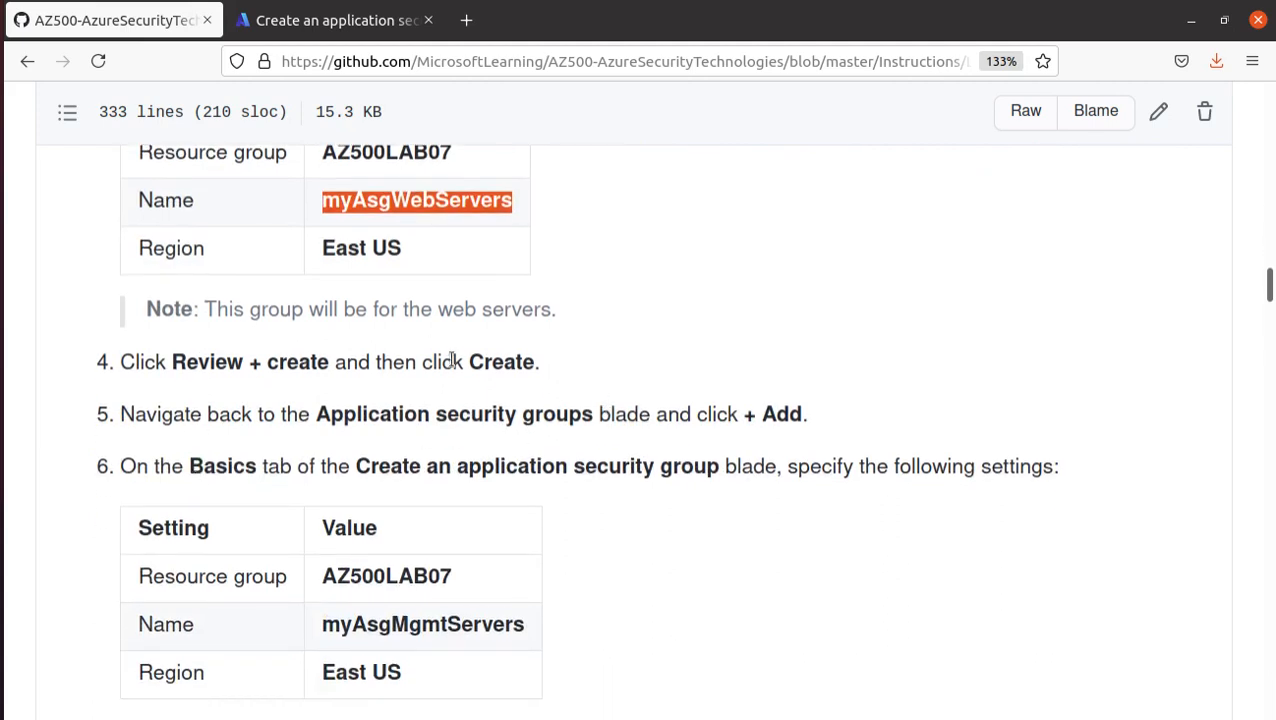
pyautogui.click(333, 22)
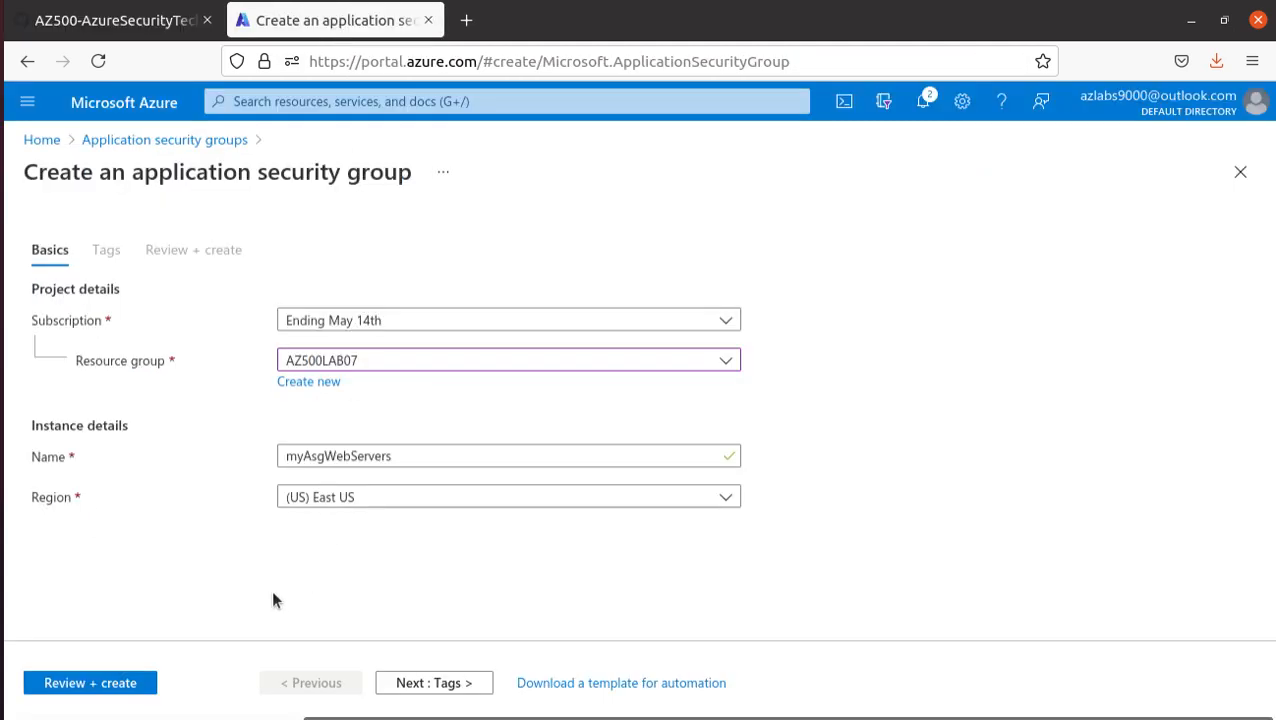
pyautogui.click(87, 686)
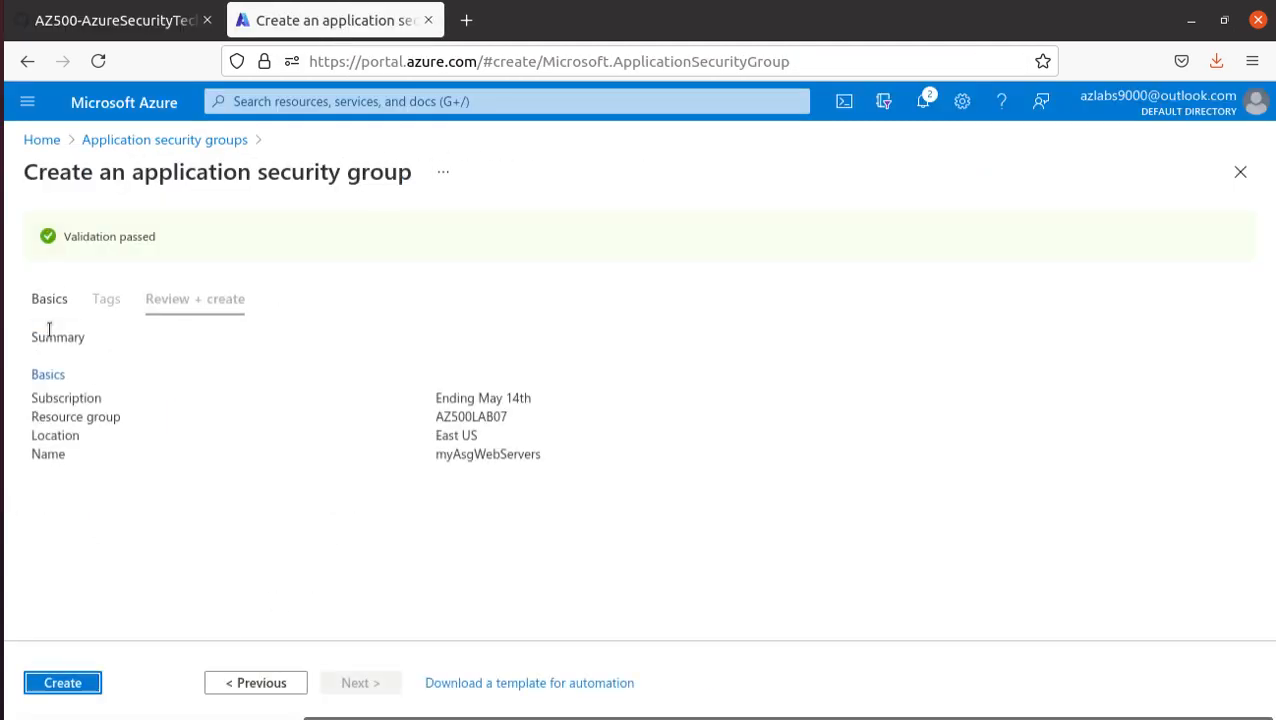
pyautogui.click(74, 686)
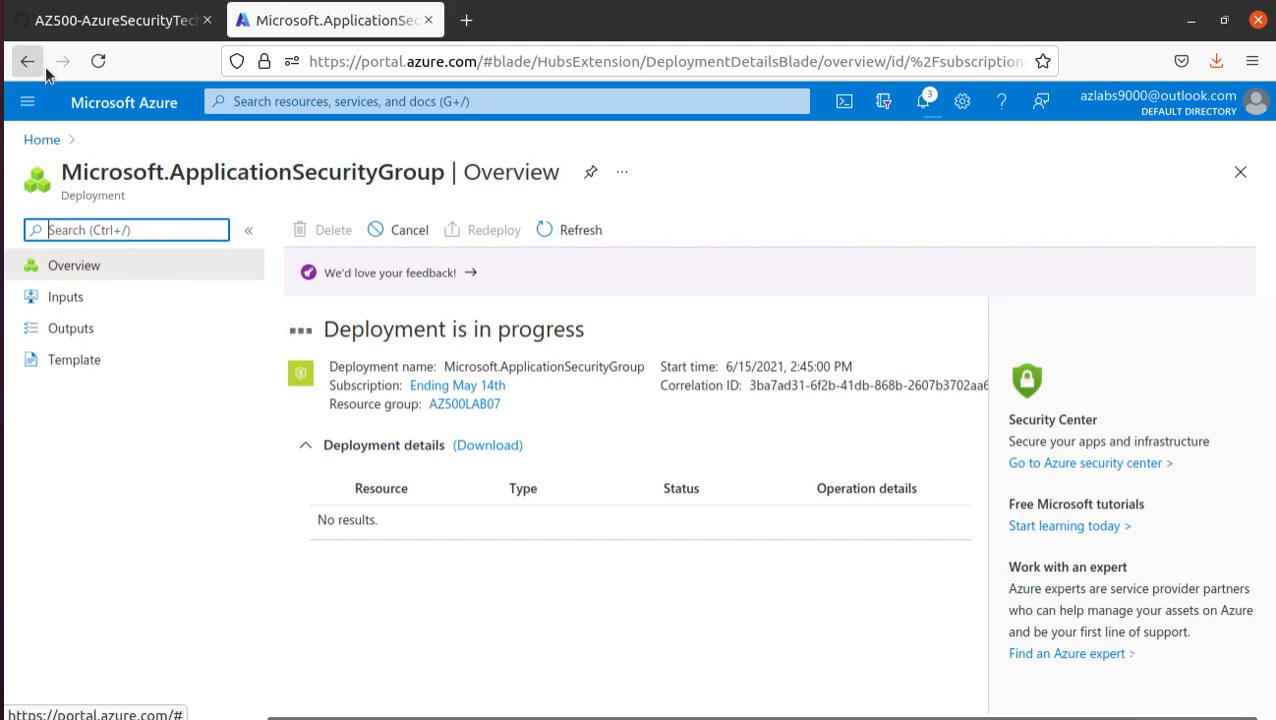
# - Copy the name myAsgMgmtServers from the lab manual's second application security group table and return to the Azure portal
pyautogui.click(96, 26)
pyautogui.scroll(-5, 516, 501)
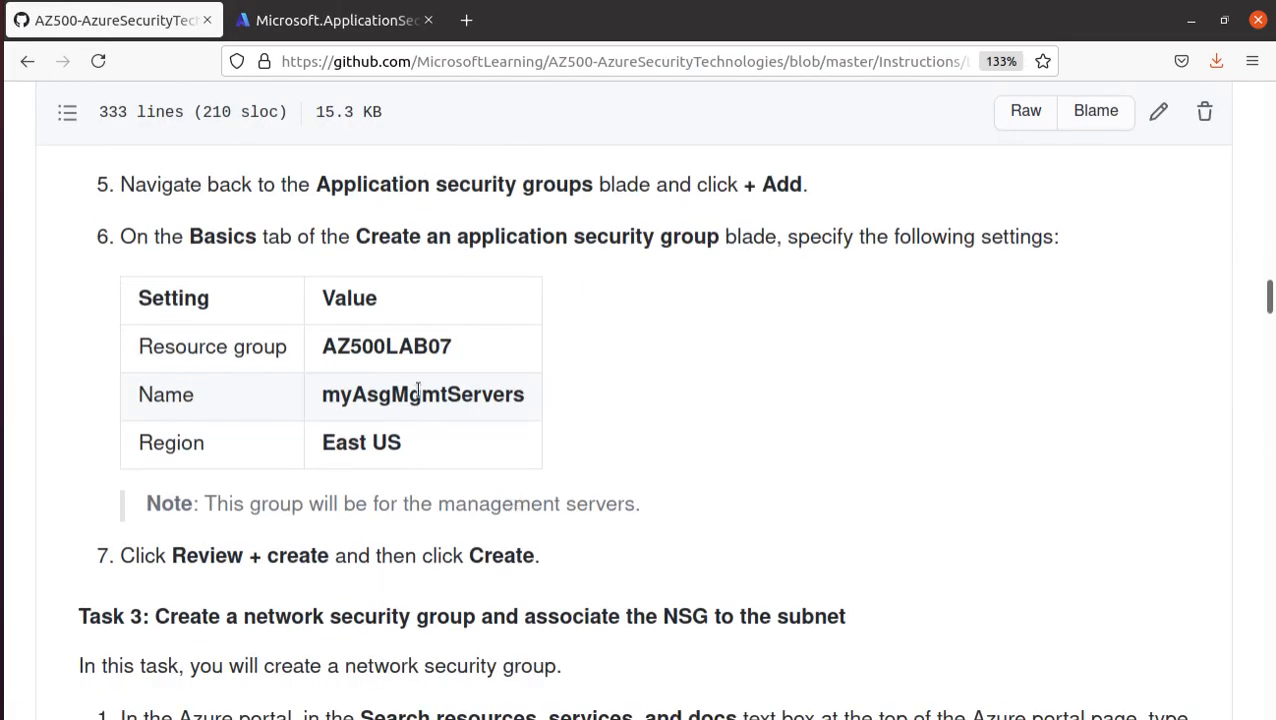
pyautogui.doubleClick(418, 391)
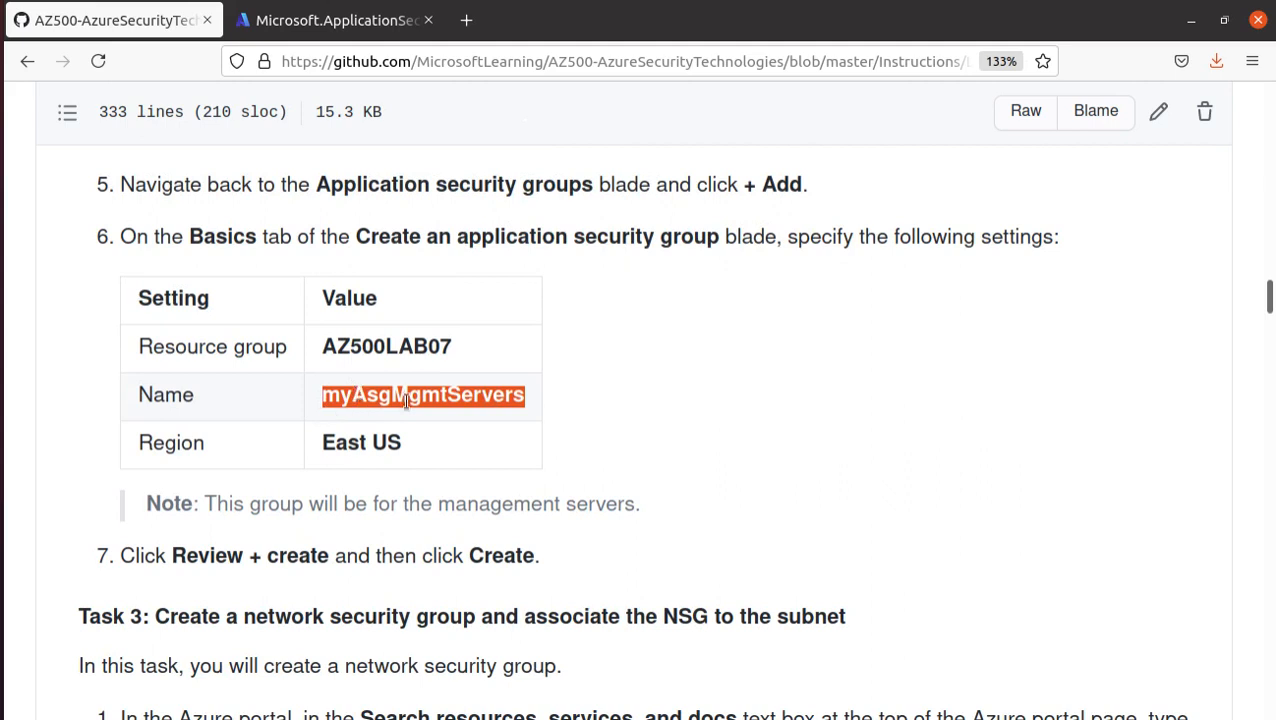
pyautogui.rightClick(501, 398)
pyautogui.click(553, 410)
pyautogui.click(336, 20)
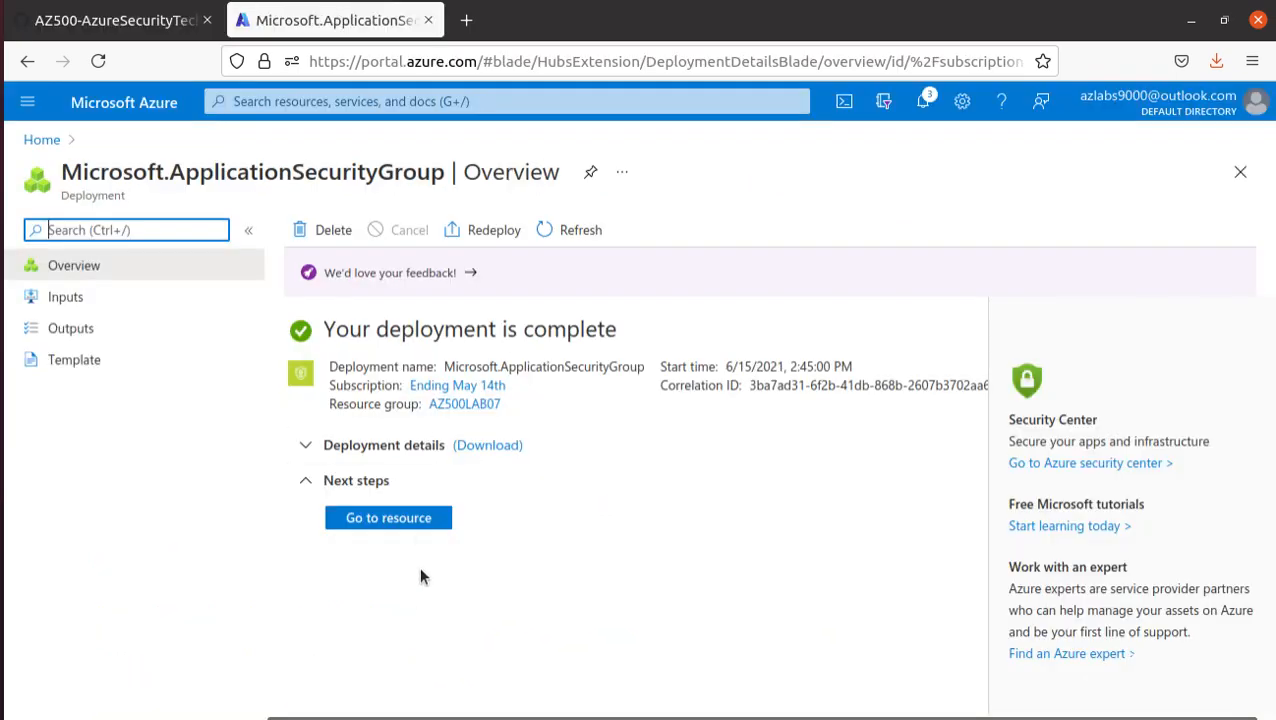
# - View the deployed myAsgWebServers resource, return to the Application security groups service and start creating another group
pyautogui.click(407, 518)
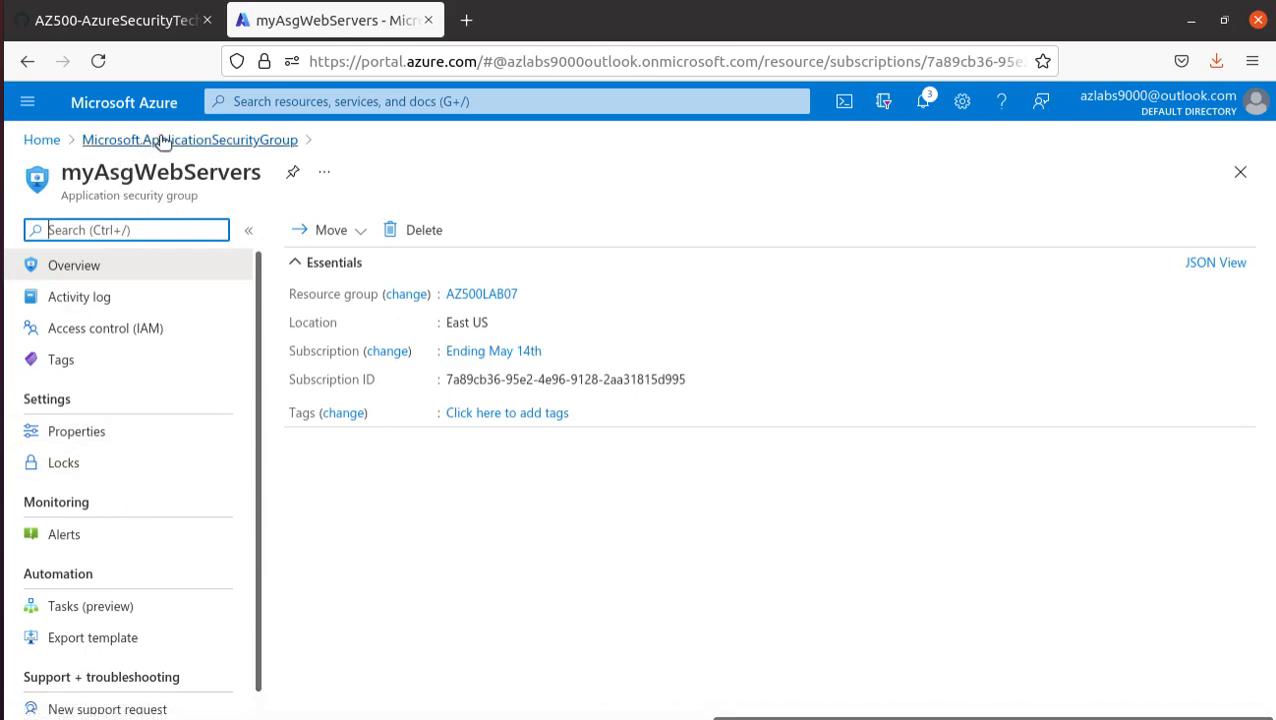
pyautogui.click(226, 140)
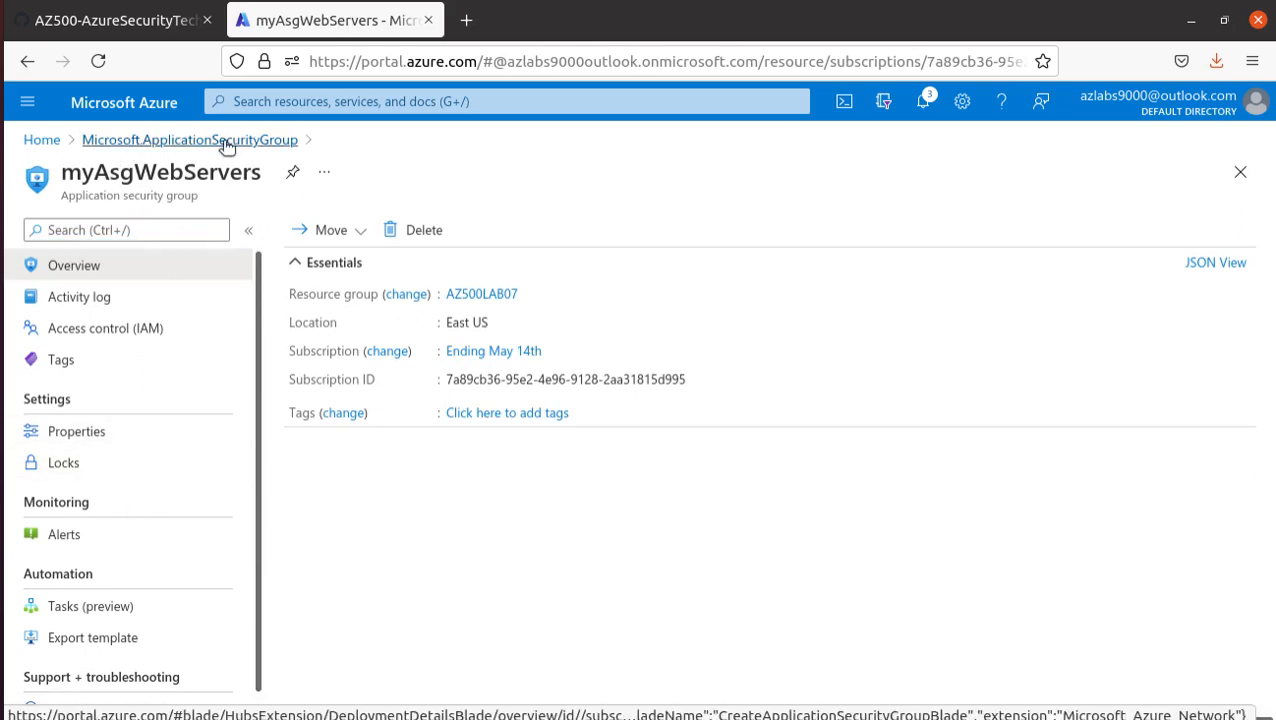
pyautogui.click(43, 142)
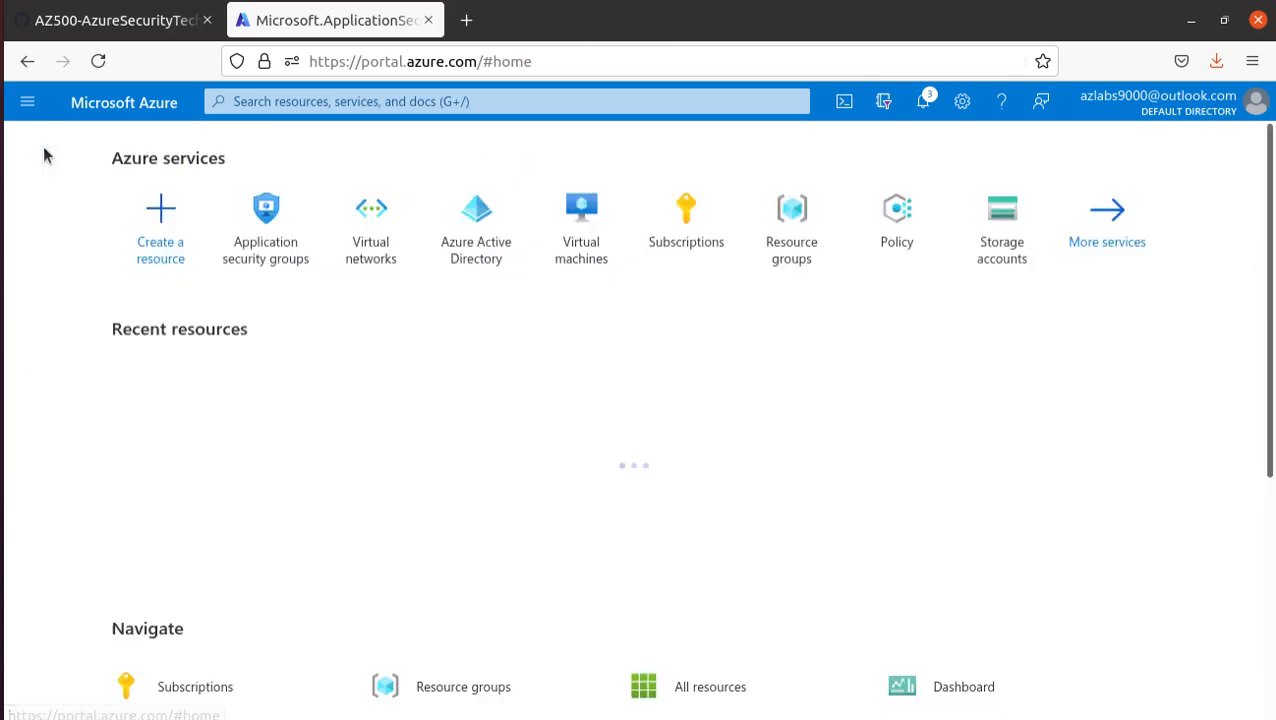
pyautogui.click(267, 258)
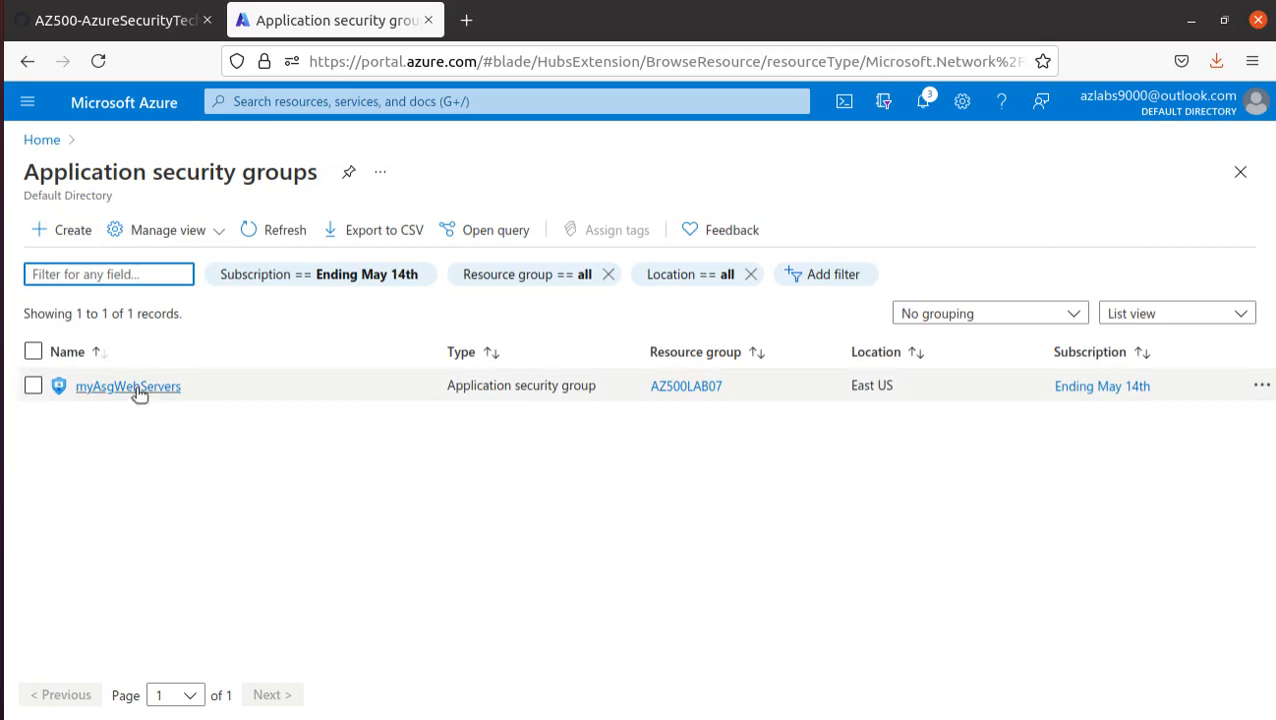
pyautogui.click(72, 230)
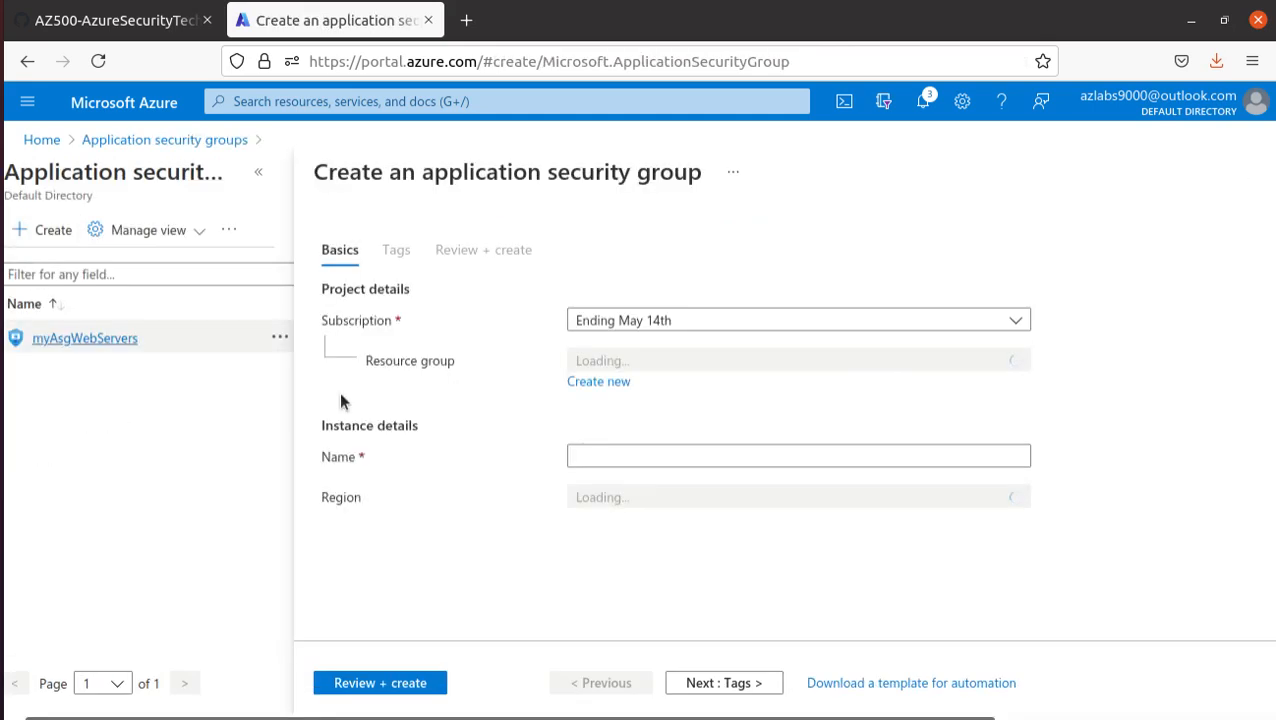
# - Create the application security group myAsgMgmtServers in resource group AZ500LAB07, region (US) East US
pyautogui.click(638, 358)
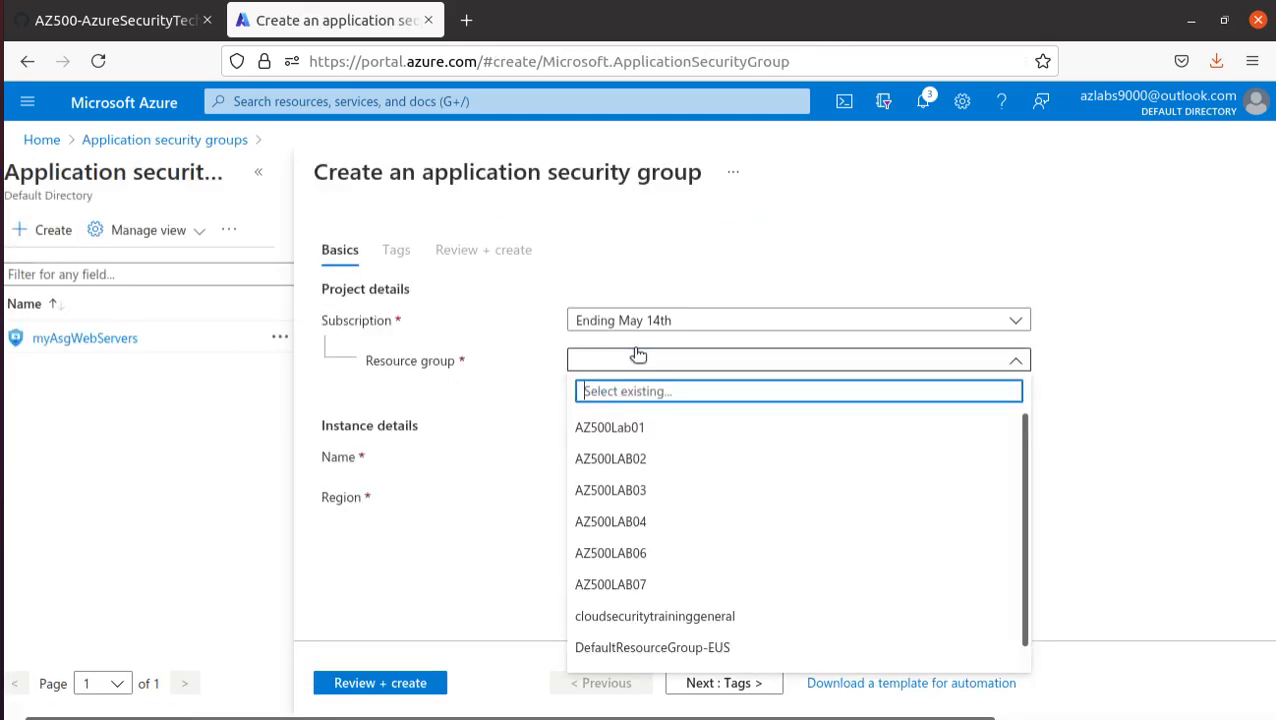
pyautogui.click(649, 584)
pyautogui.click(598, 455)
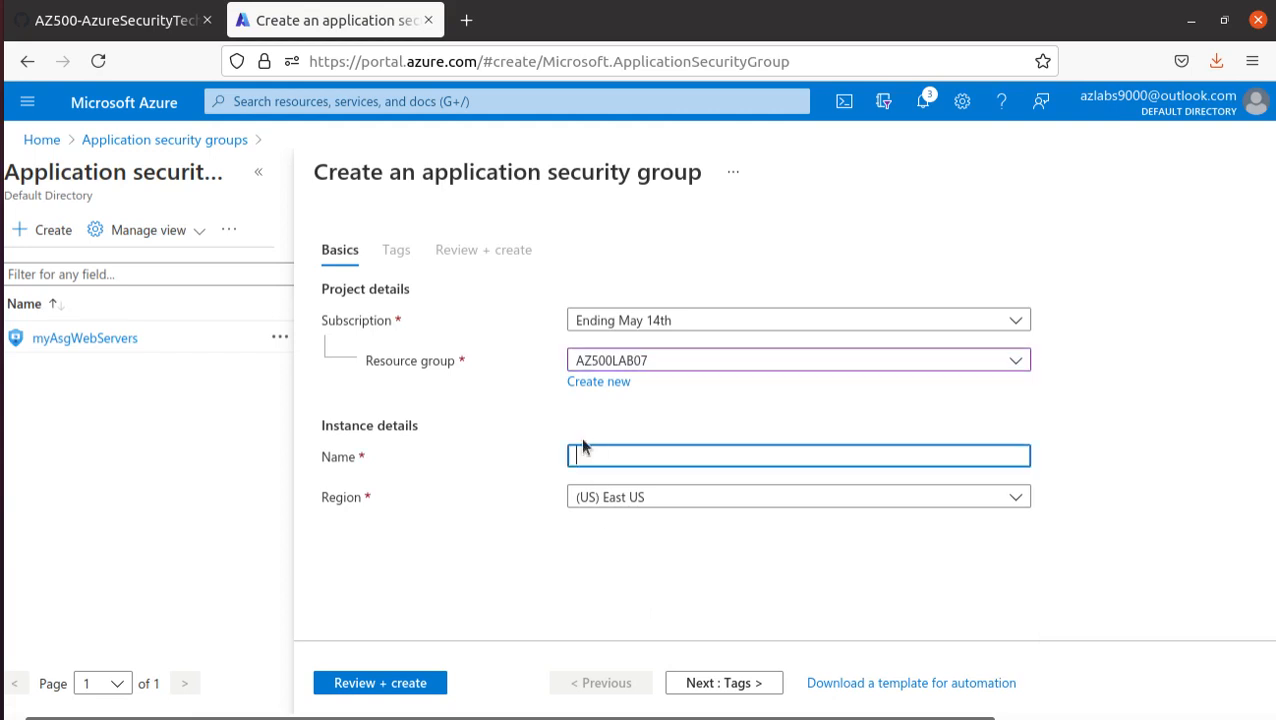
pyautogui.hotkey('ctrl', 'v')
pyautogui.click(655, 505)
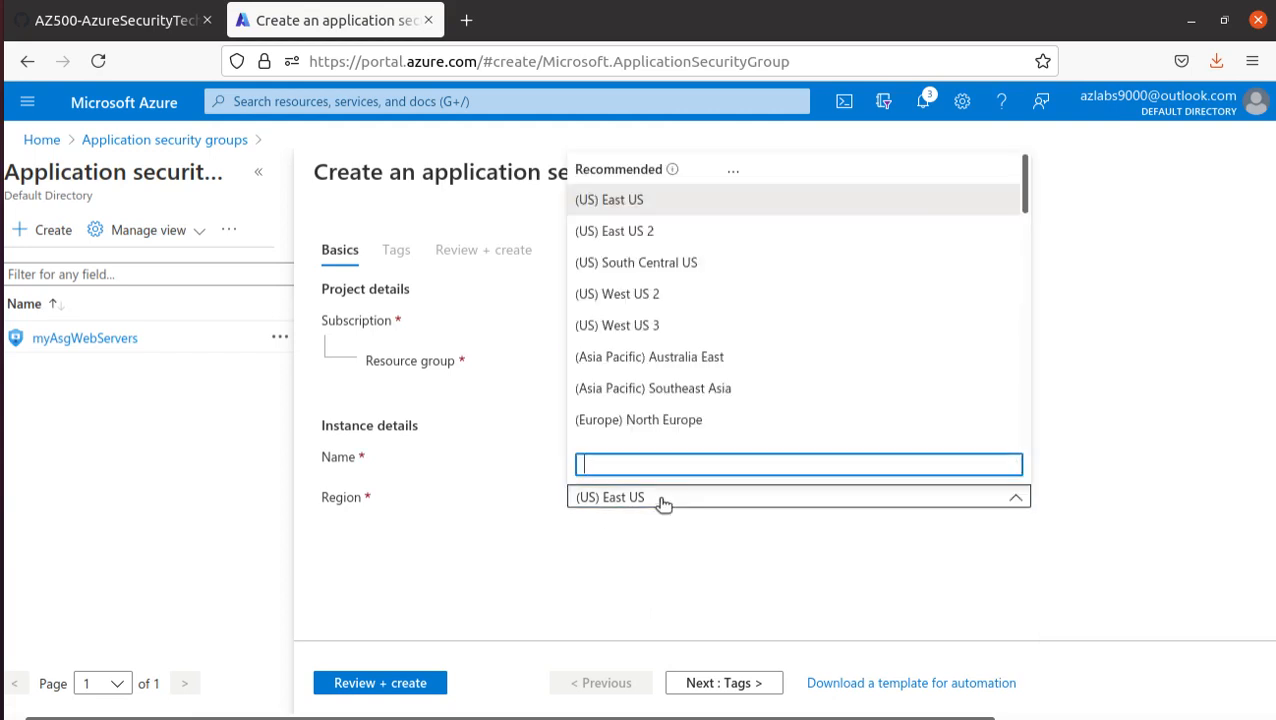
pyautogui.click(660, 504)
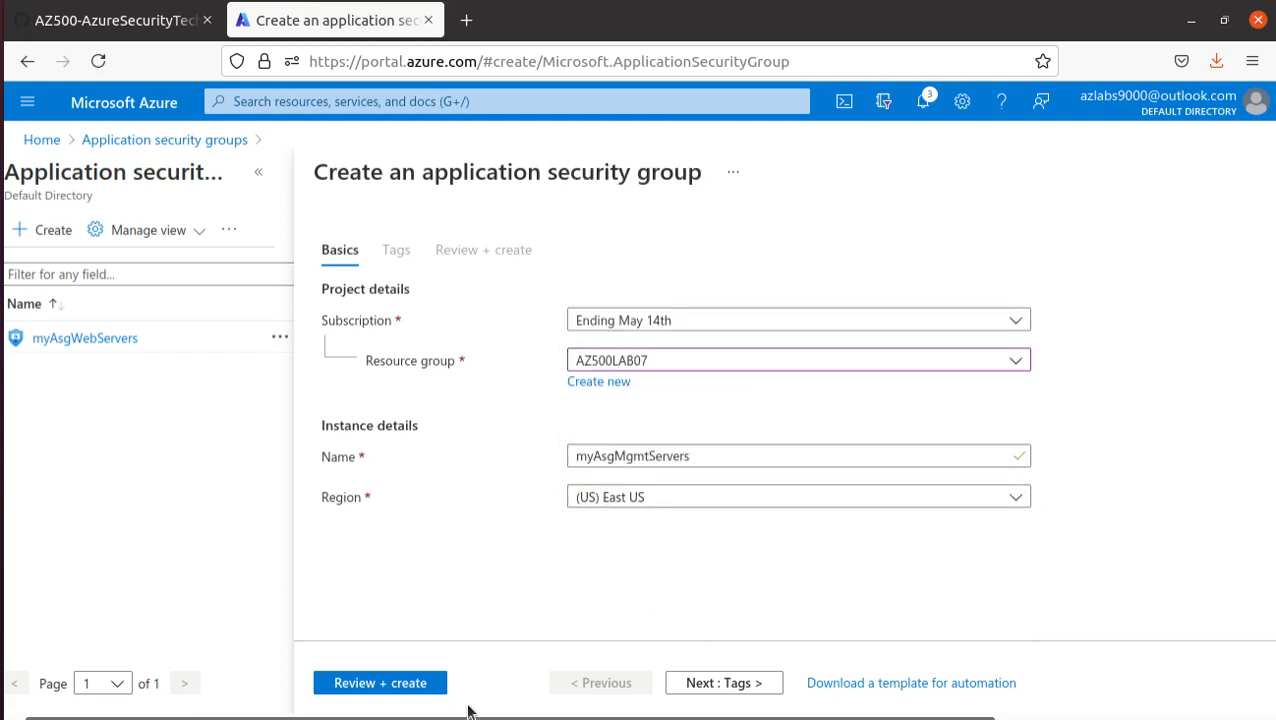
pyautogui.click(413, 686)
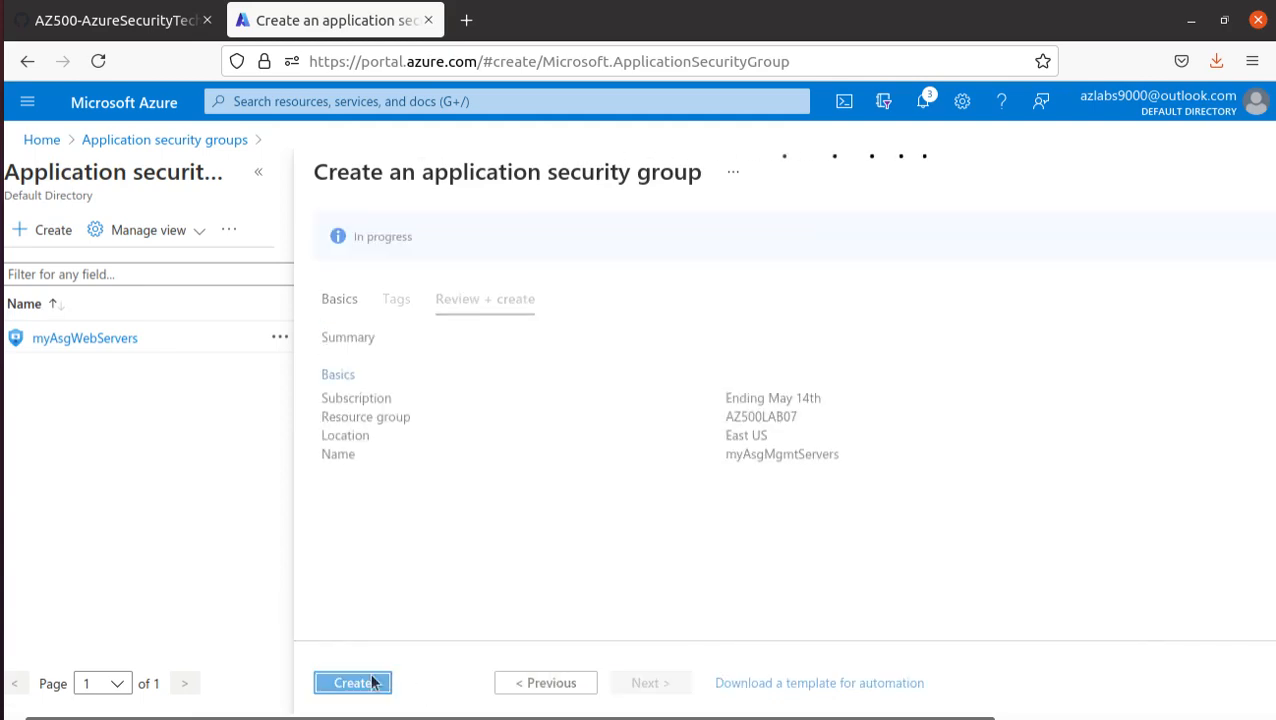
pyautogui.click(362, 684)
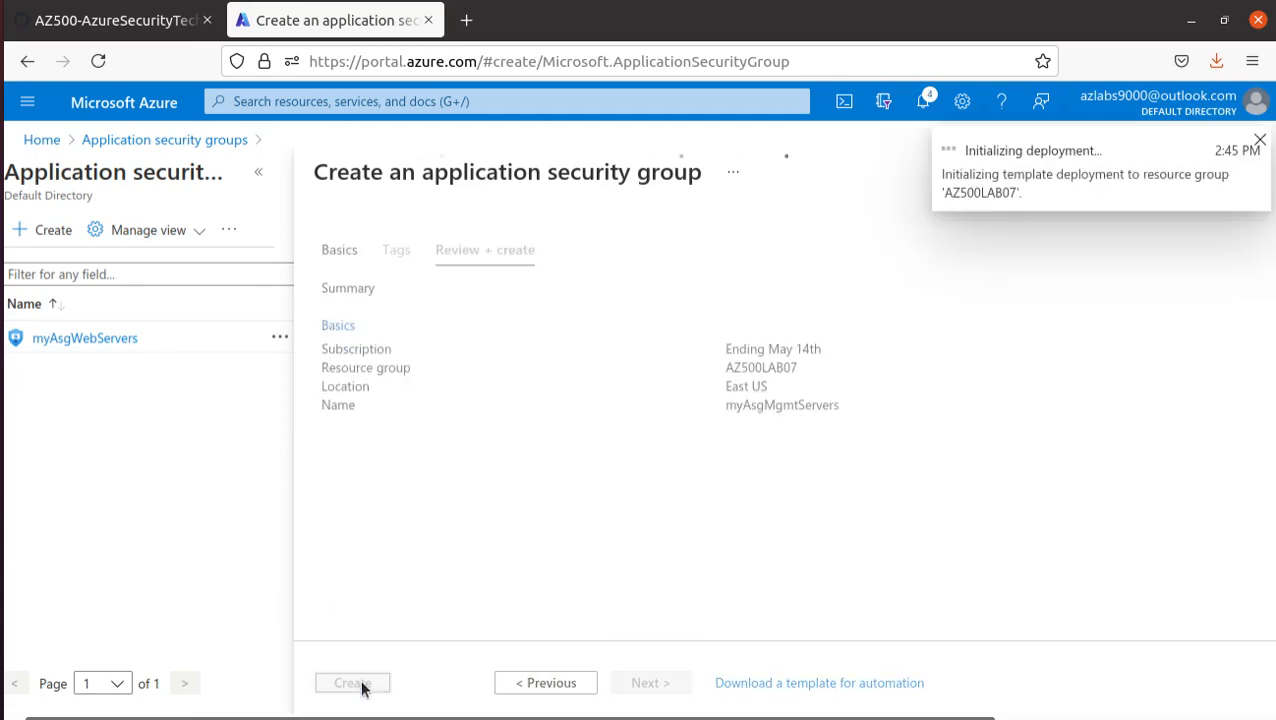
# - Read the Task 3 introduction in the lab manual and copy the service name Network security groups for use in the portal
pyautogui.click(113, 33)
pyautogui.scroll(-3, 418, 469)
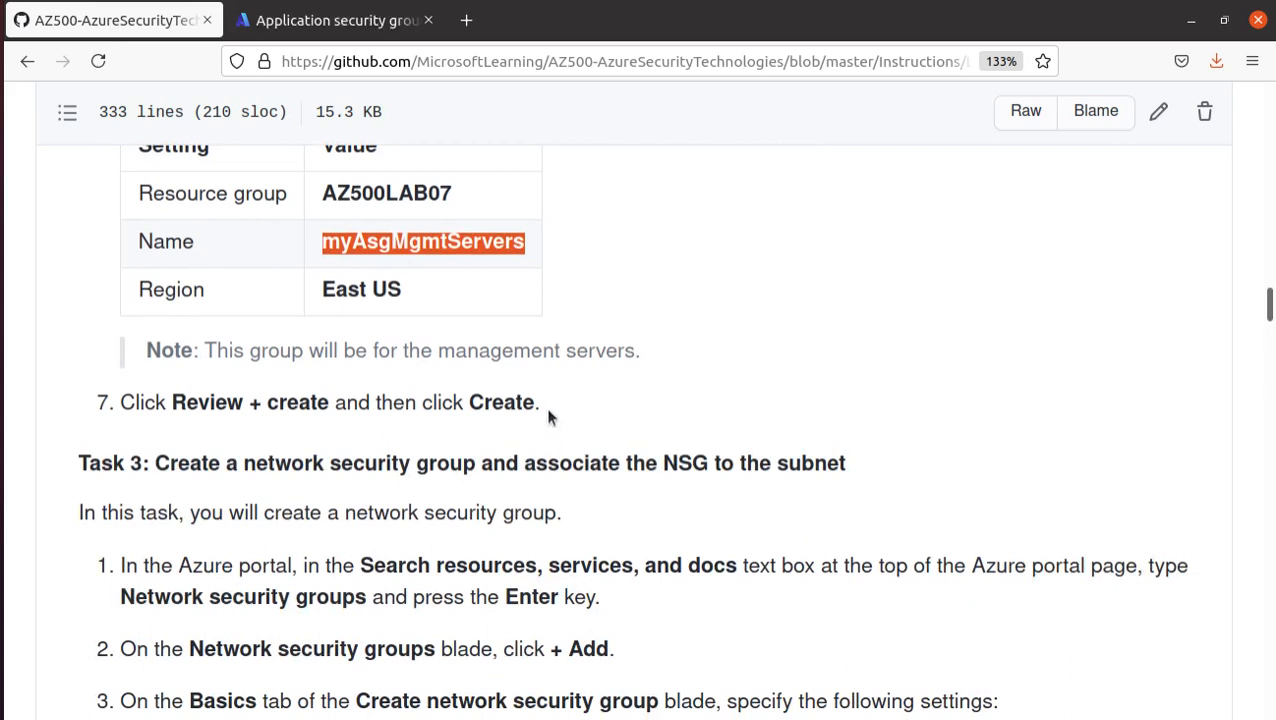
pyautogui.scroll(-3, 440, 272)
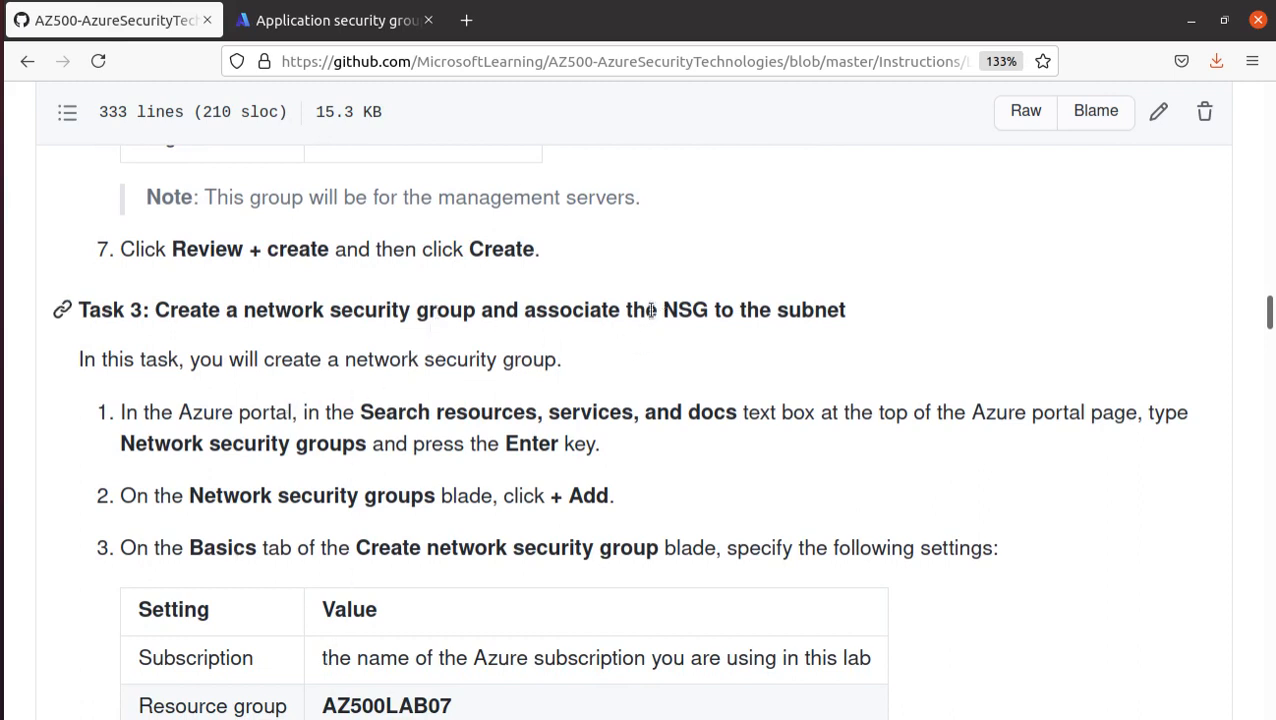
pyautogui.moveTo(666, 312); pyautogui.dragTo(898, 341)
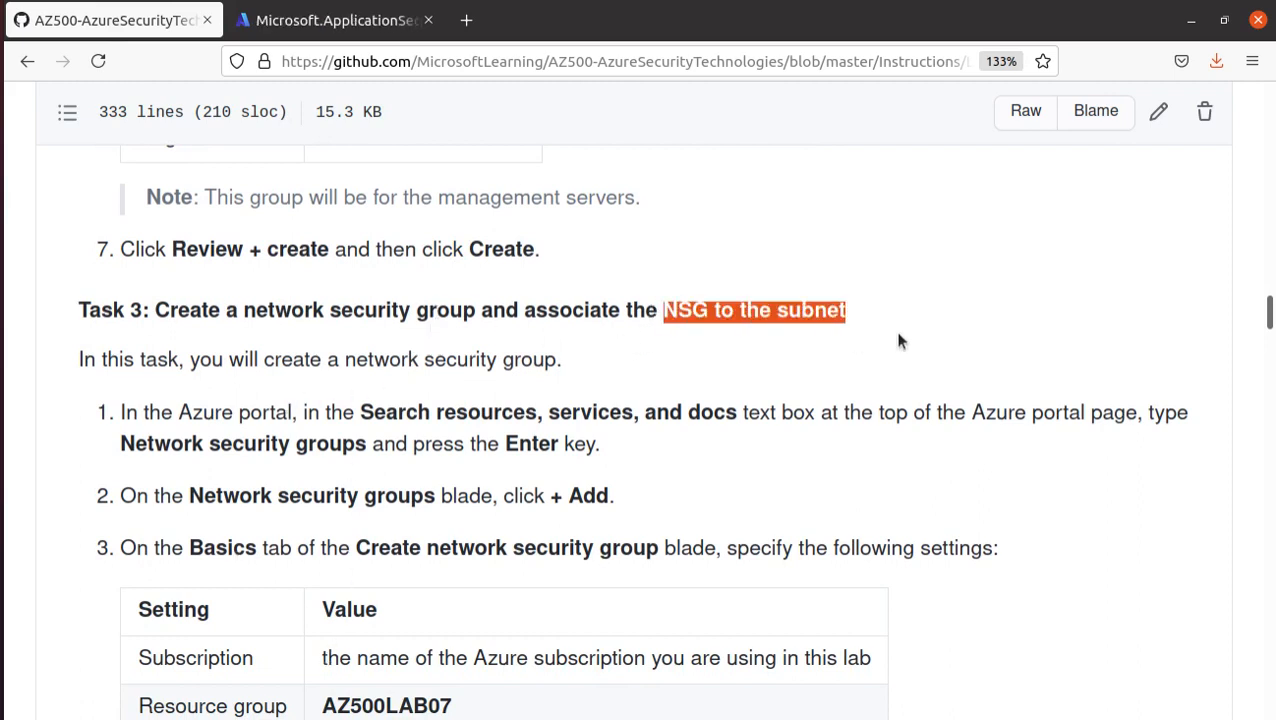
pyautogui.scroll(-3, 645, 432)
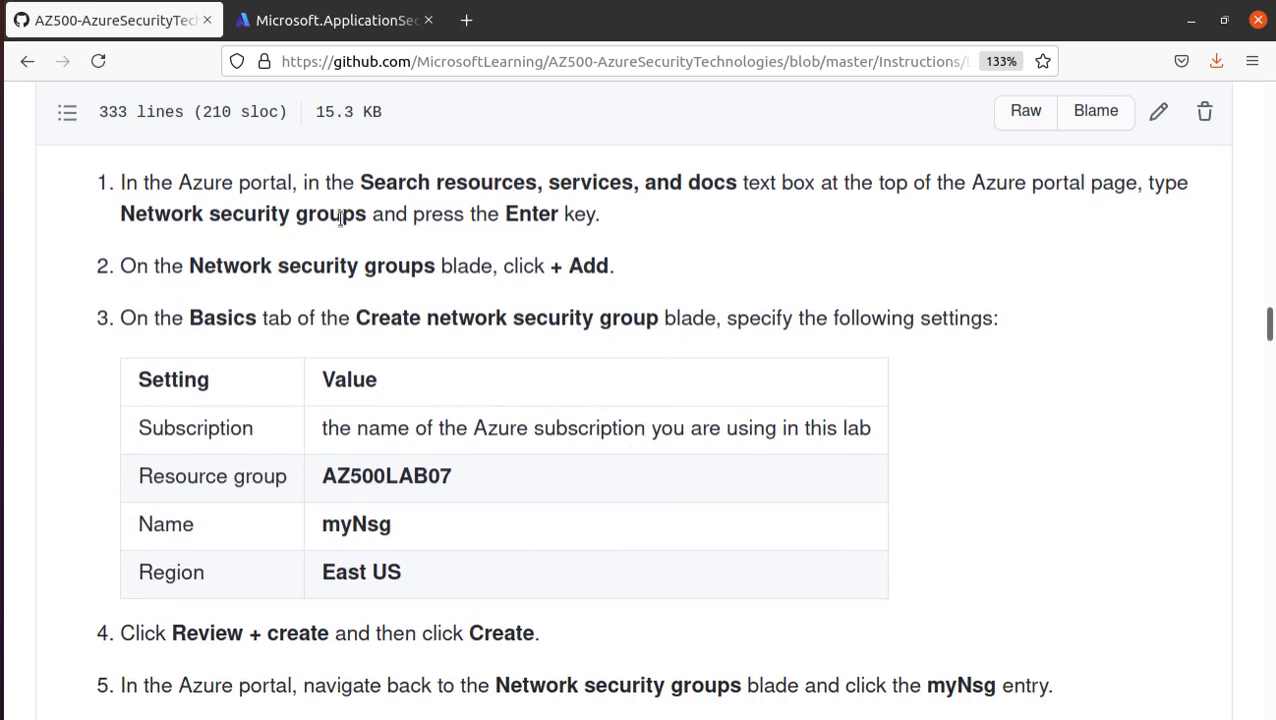
pyautogui.moveTo(372, 213); pyautogui.dragTo(118, 216)
pyautogui.rightClick(110, 228)
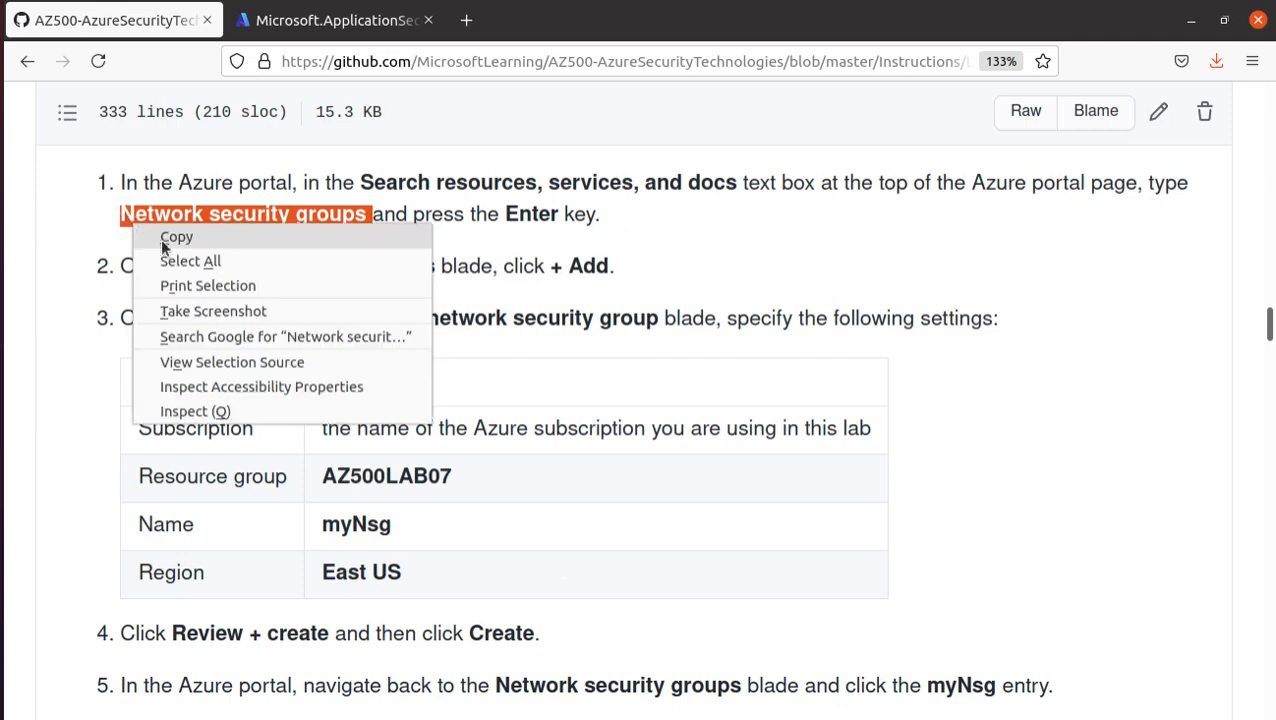
pyautogui.click(158, 246)
pyautogui.click(298, 20)
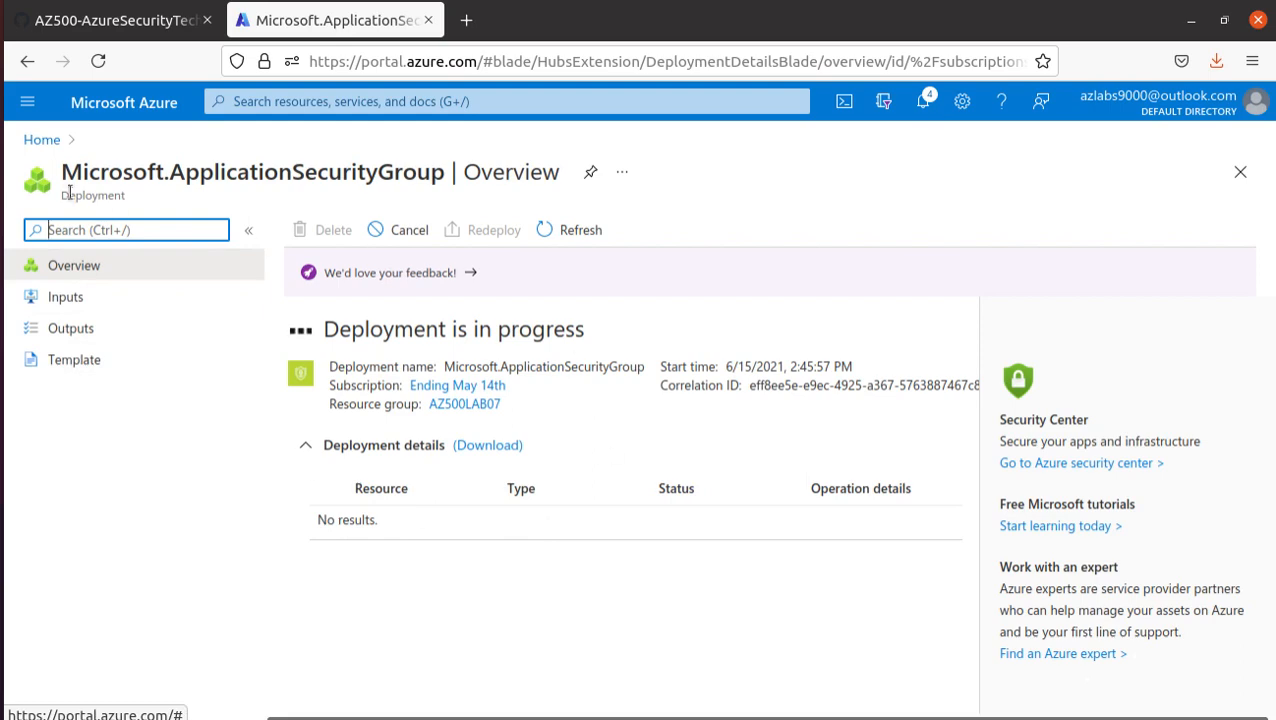
# - Search the portal for Network security groups from its home page, open that service and start creating a new group
pyautogui.click(42, 140)
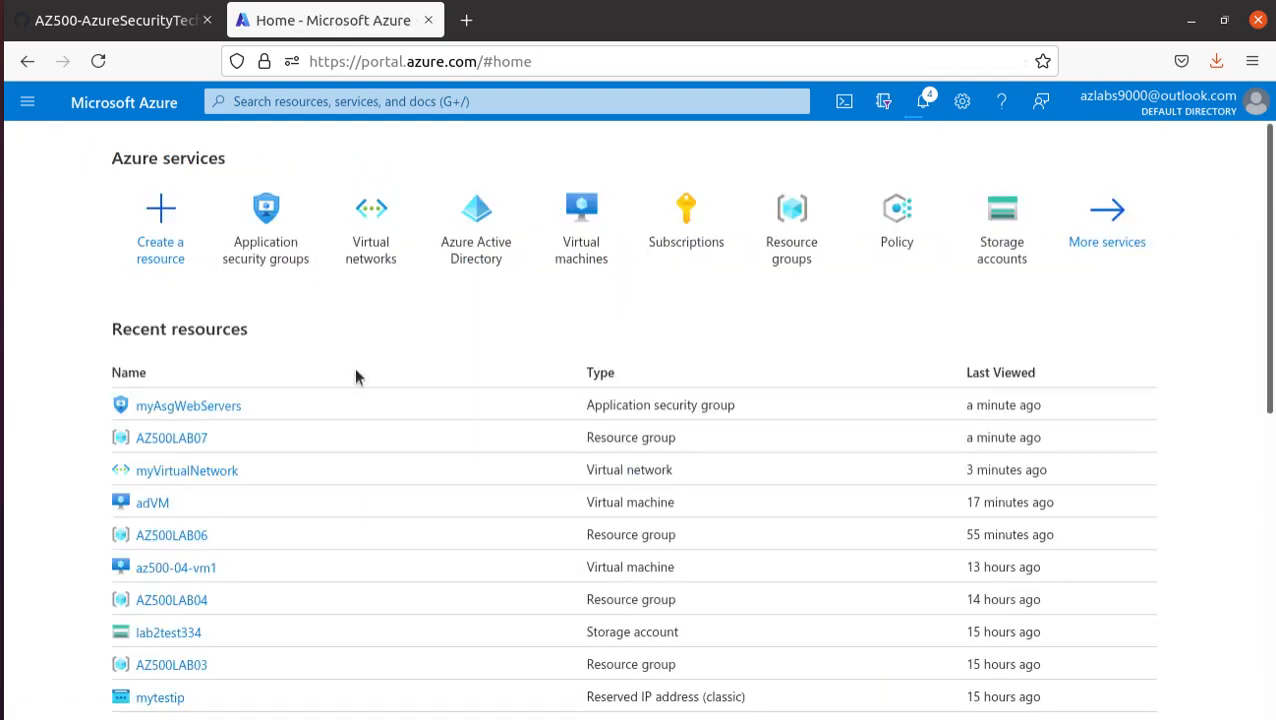
pyautogui.click(279, 103)
pyautogui.hotkey('ctrl', 'v')
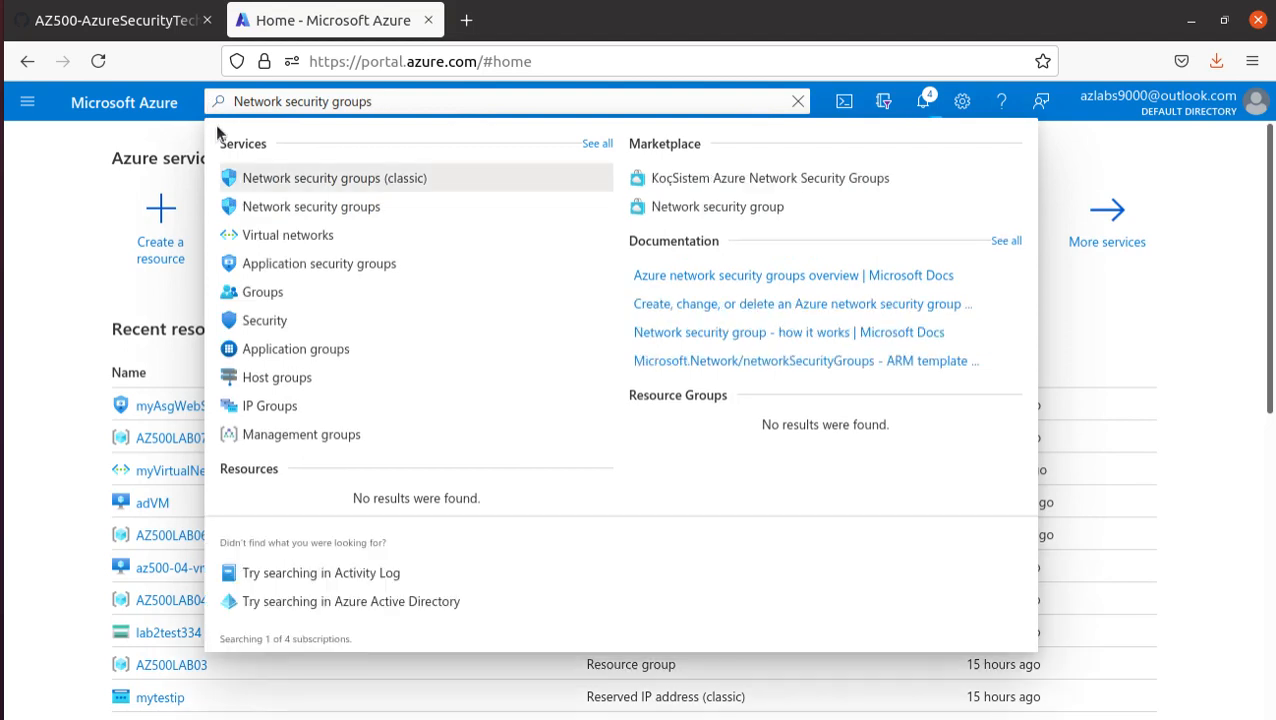
pyautogui.click(281, 210)
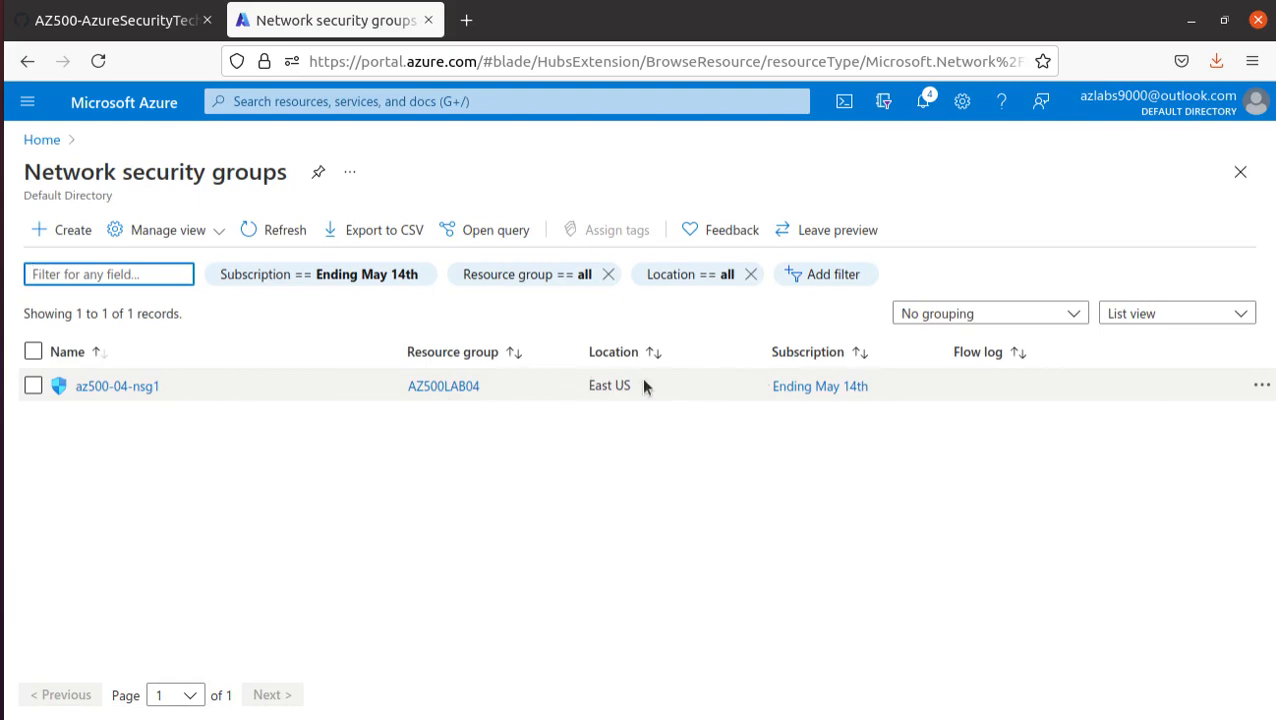
pyautogui.click(62, 229)
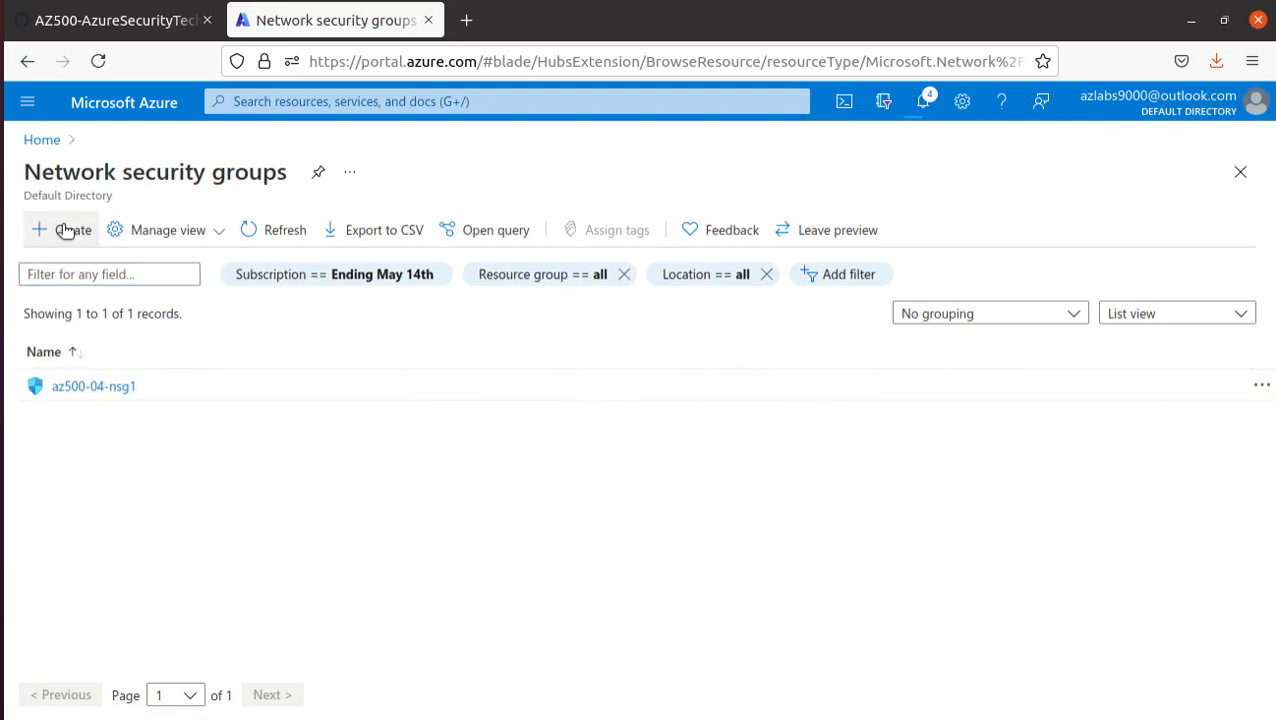
# - Copy the network security group name myNsg from the Task 3 settings table in the GitHub lab manual
pyautogui.click(125, 30)
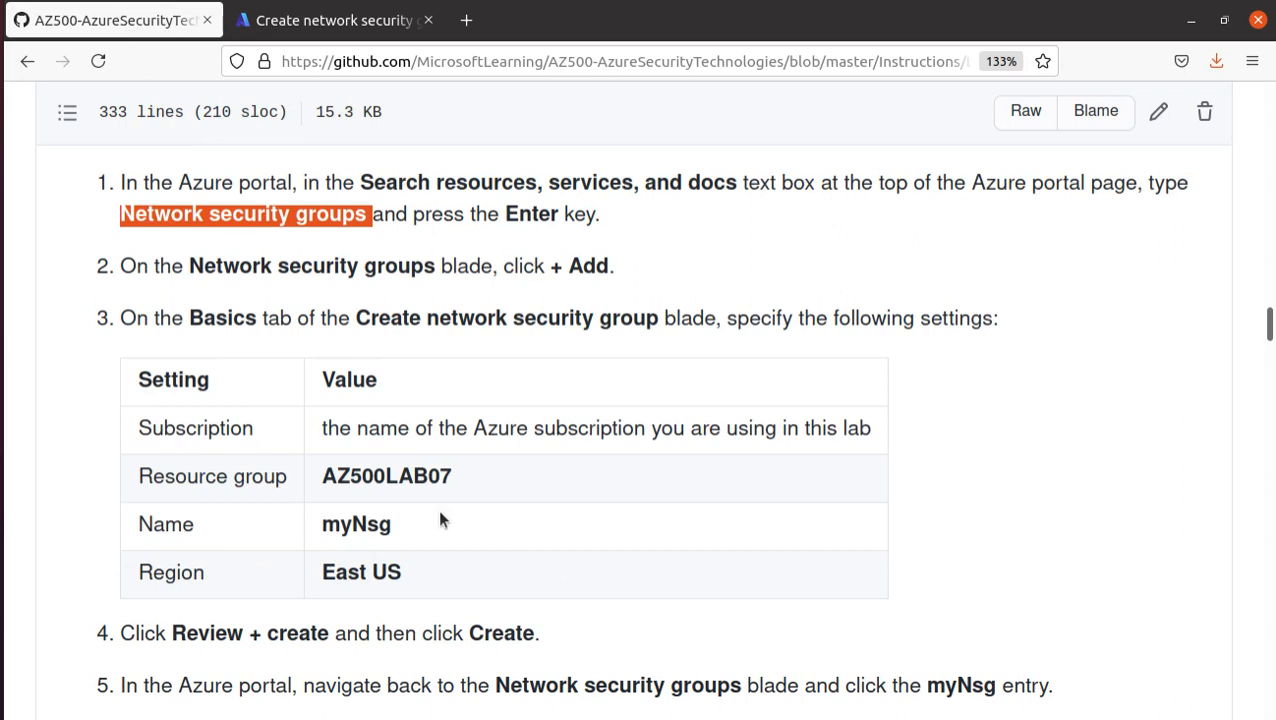
pyautogui.doubleClick(375, 522)
pyautogui.rightClick(376, 522)
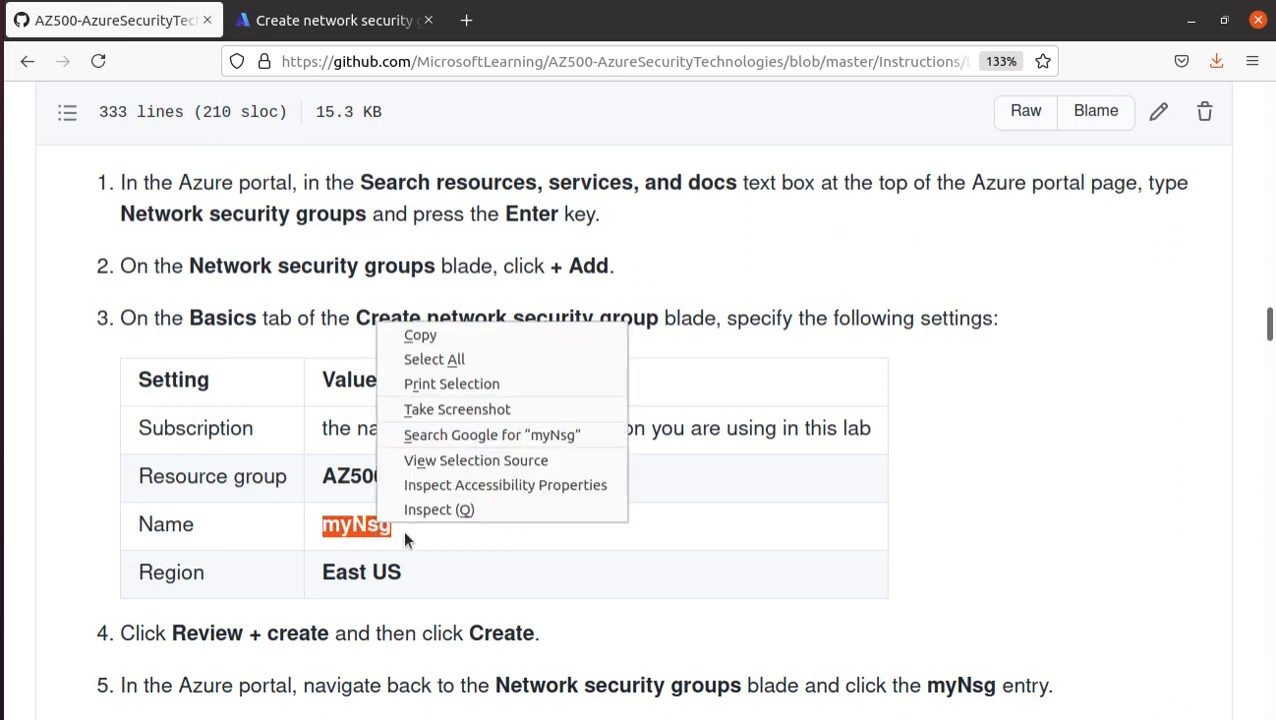
pyautogui.click(421, 336)
# - Create the network security group myNsg in the Azure portal, in resource group AZ500LAB07 and region (US) East US
pyautogui.click(330, 20)
pyautogui.click(349, 365)
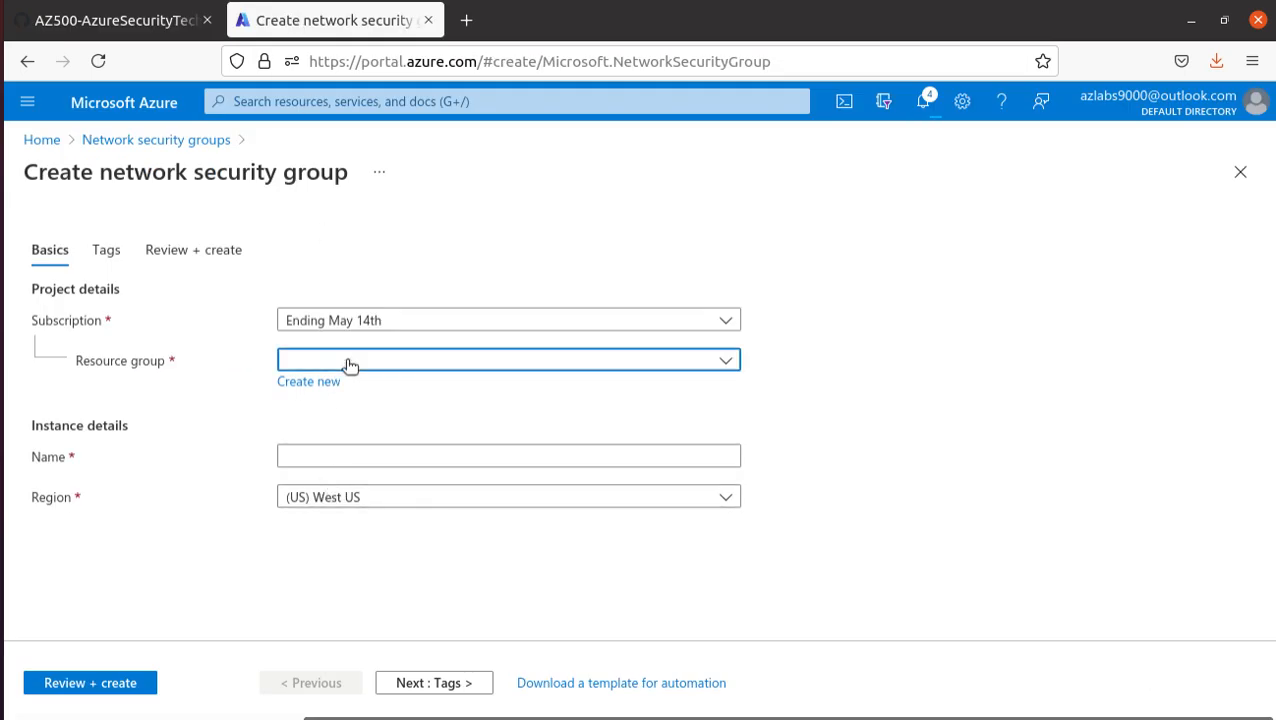
pyautogui.click(402, 592)
pyautogui.click(353, 452)
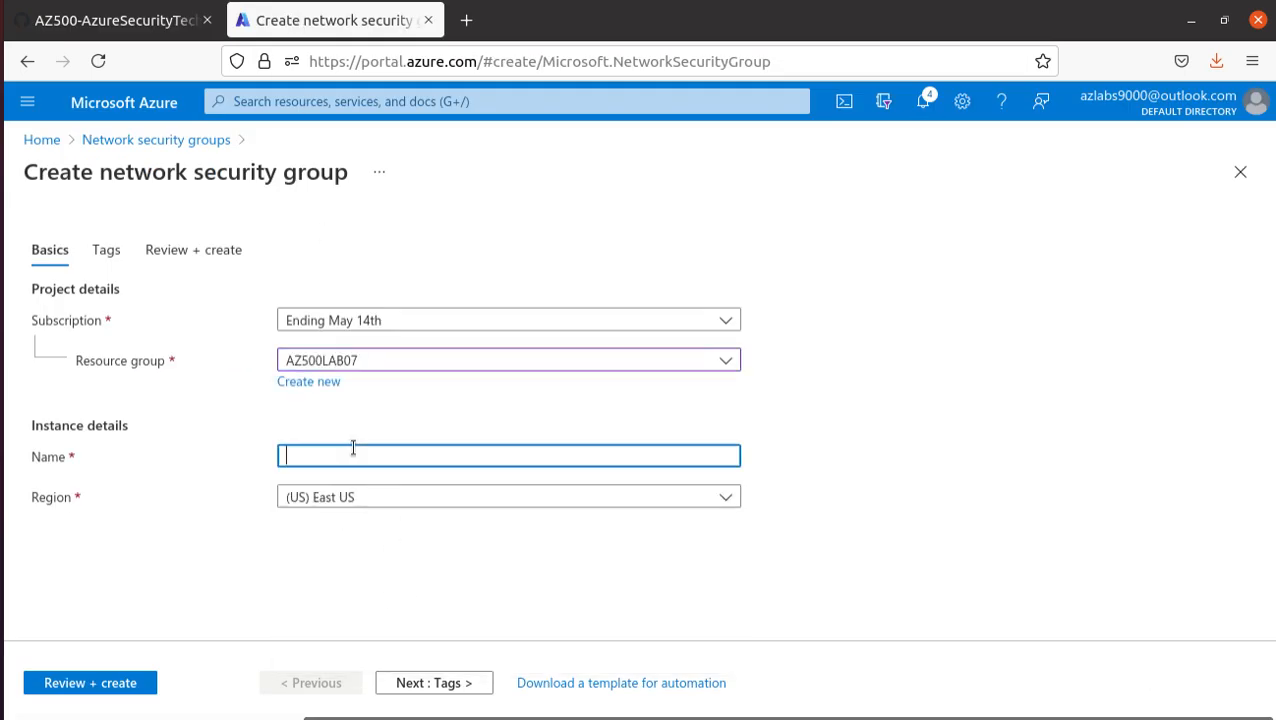
pyautogui.hotkey('ctrl', 'v')
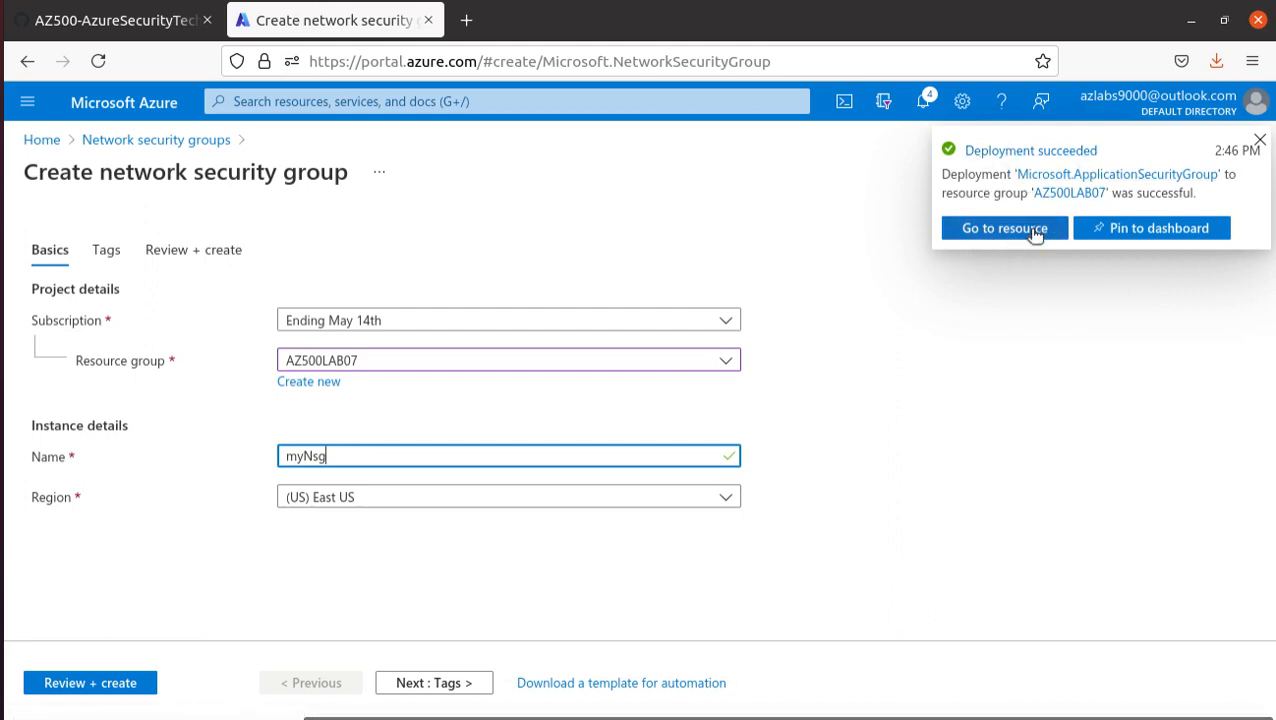
pyautogui.click(1260, 141)
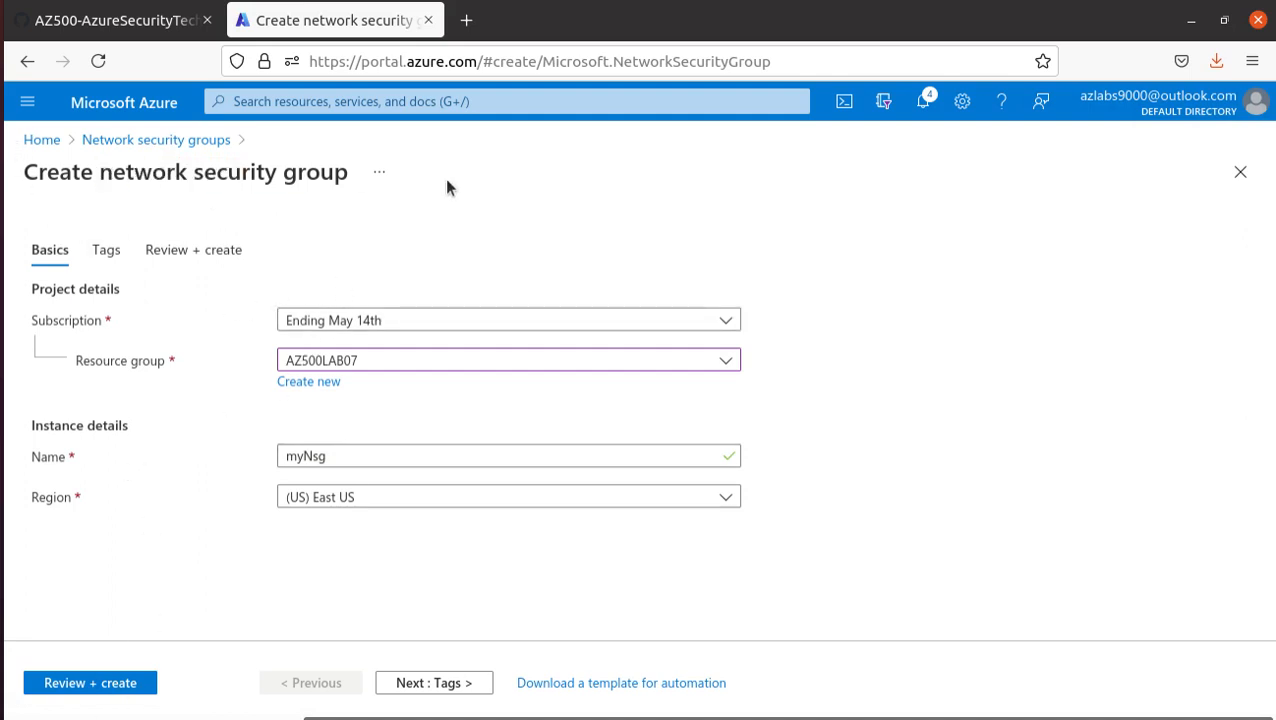
pyautogui.click(87, 687)
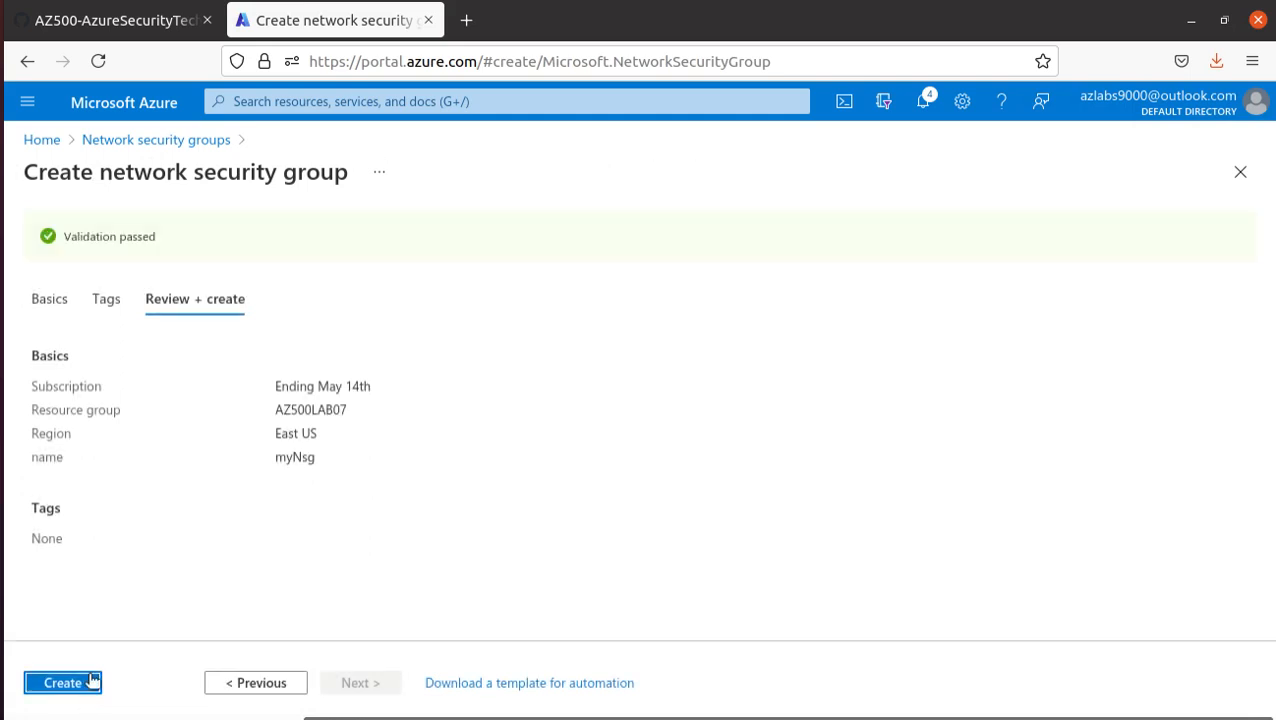
pyautogui.click(83, 692)
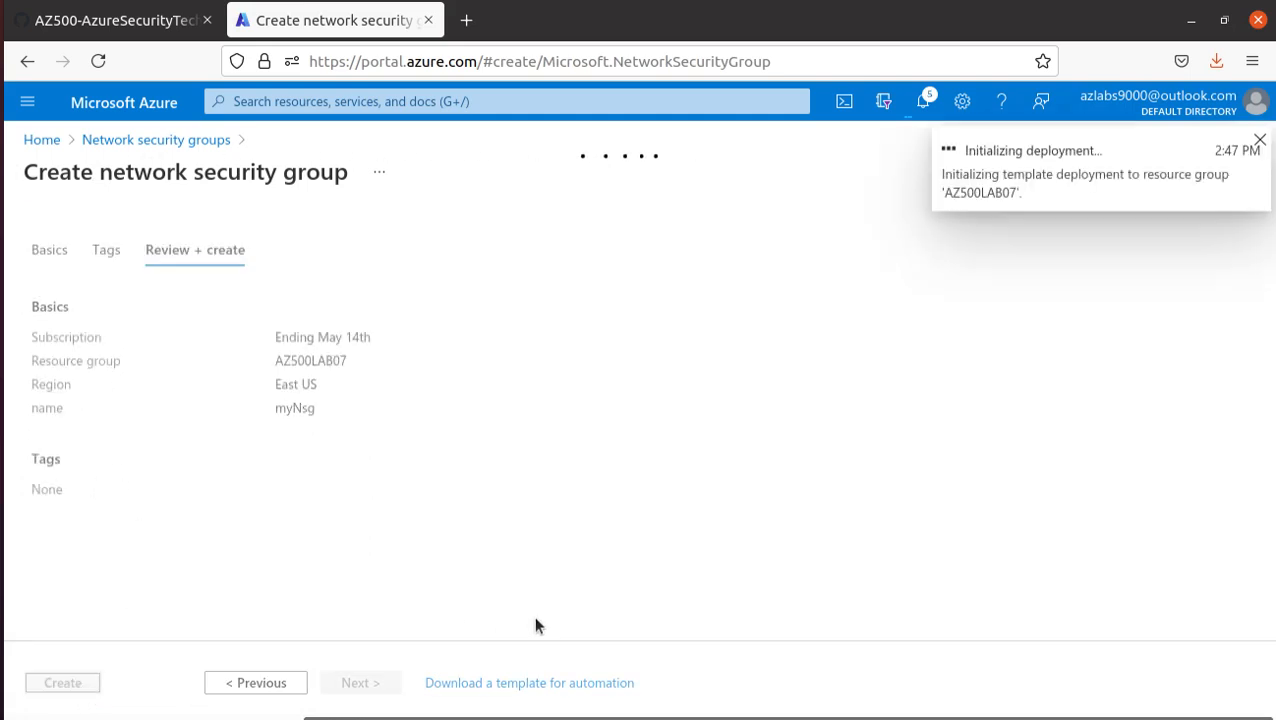
# - Read the remaining Task 3 instructions in the lab manual, examining the virtual network and subnet settings for the association
pyautogui.click(98, 22)
pyautogui.scroll(-4, 486, 494)
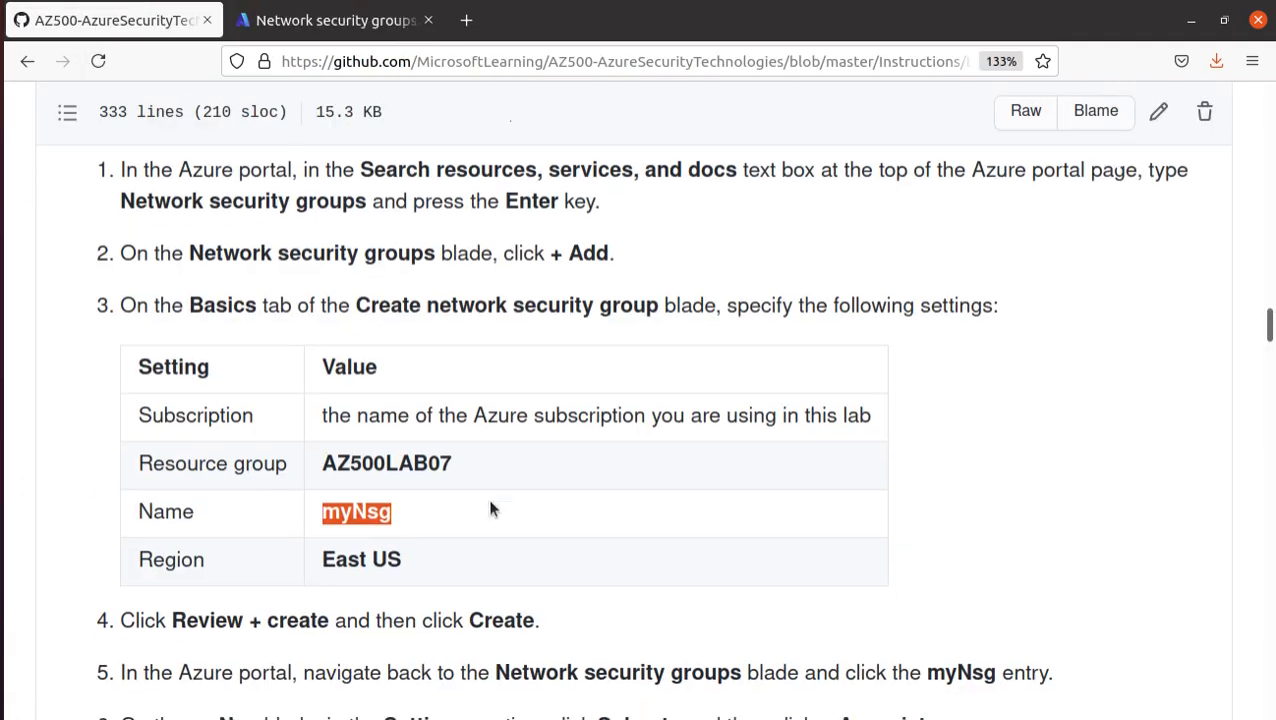
pyautogui.scroll(-2, 487, 503)
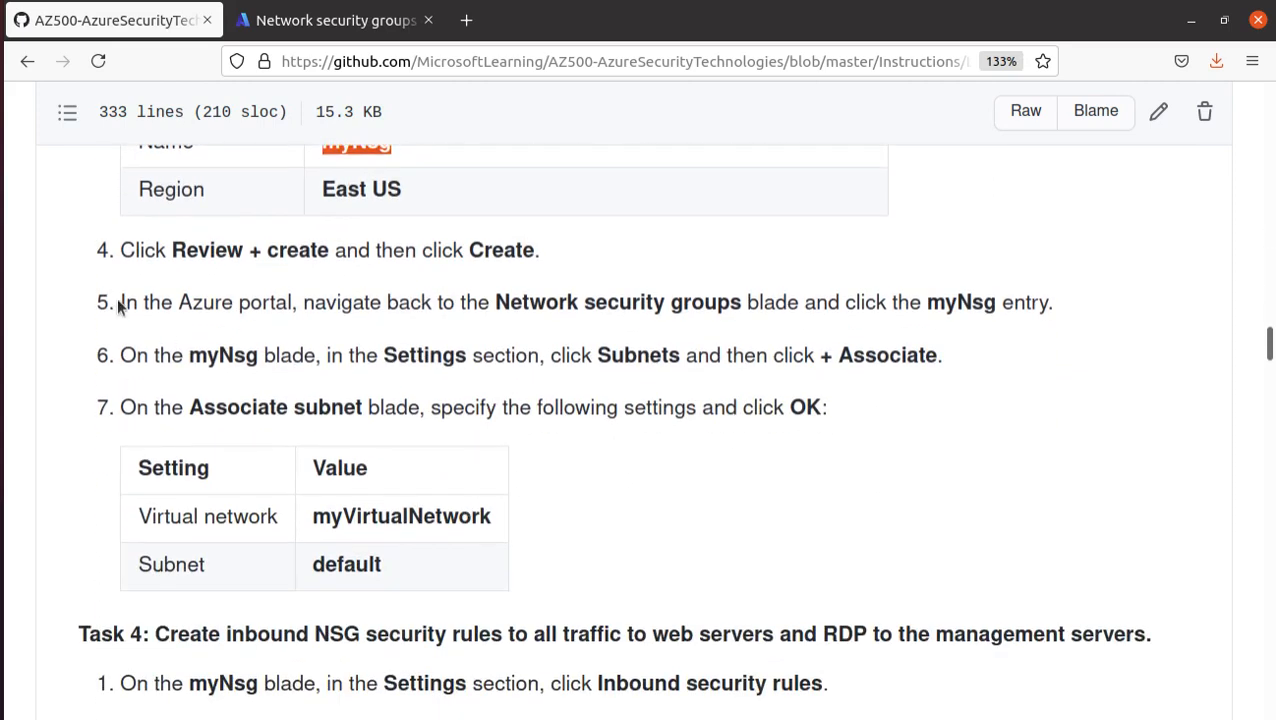
pyautogui.click(515, 303)
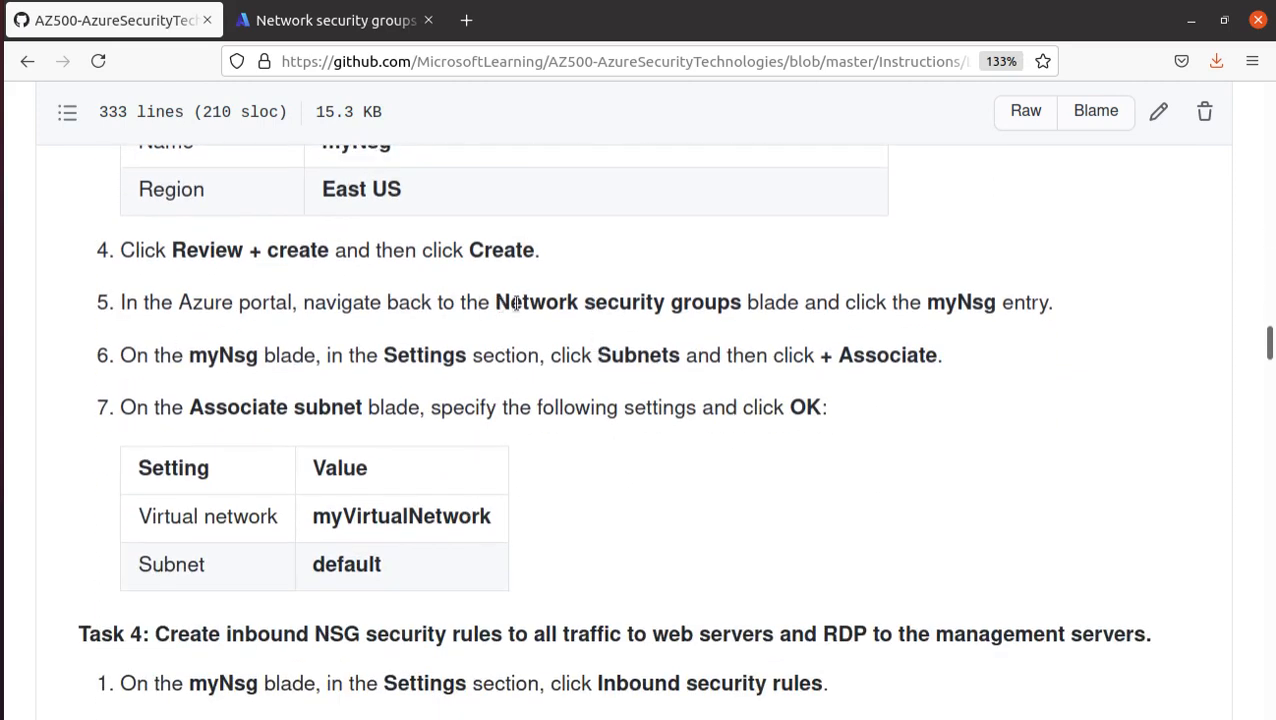
pyautogui.moveTo(515, 303); pyautogui.dragTo(1060, 308)
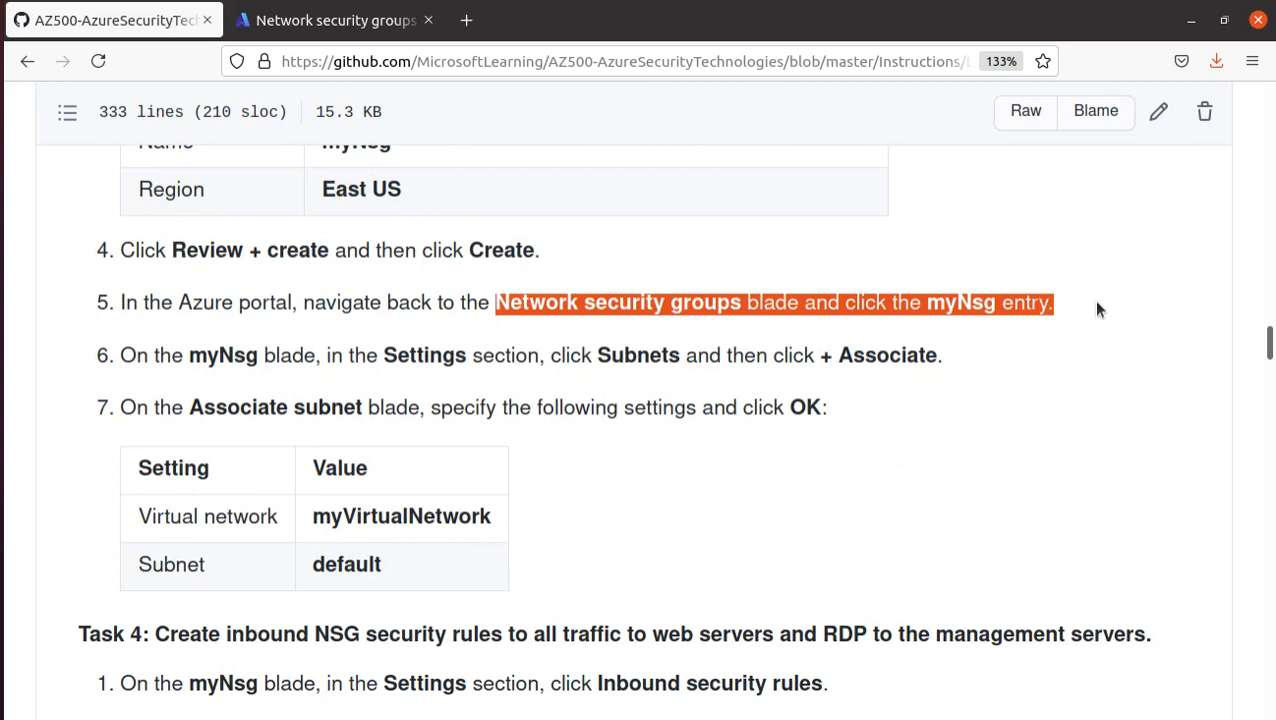
pyautogui.scroll(-2, 183, 358)
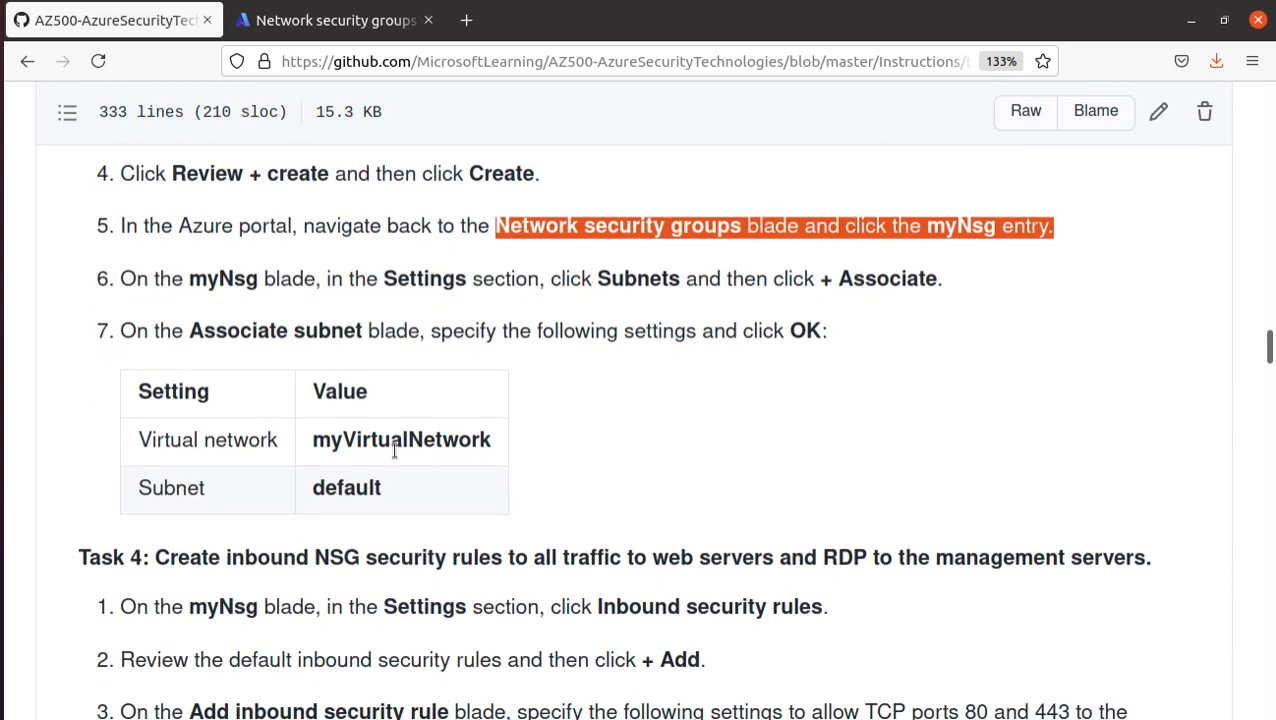
pyautogui.moveTo(306, 441); pyautogui.dragTo(494, 447)
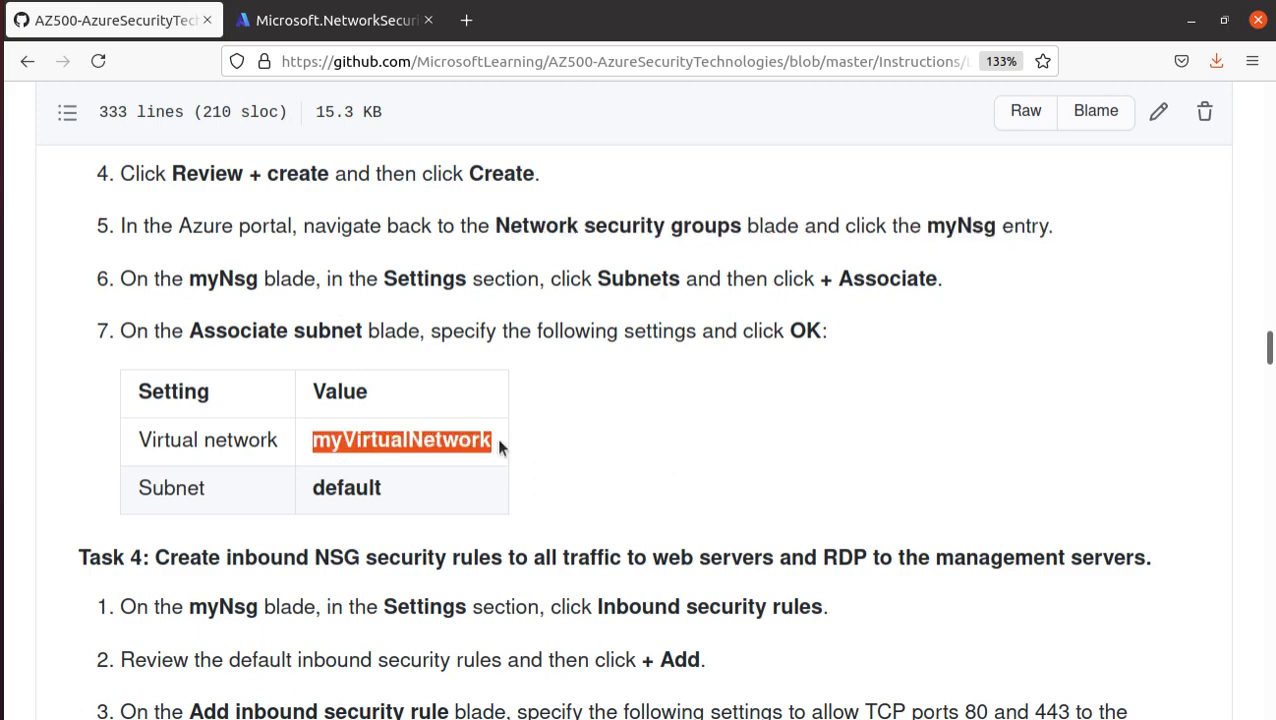
pyautogui.doubleClick(320, 492)
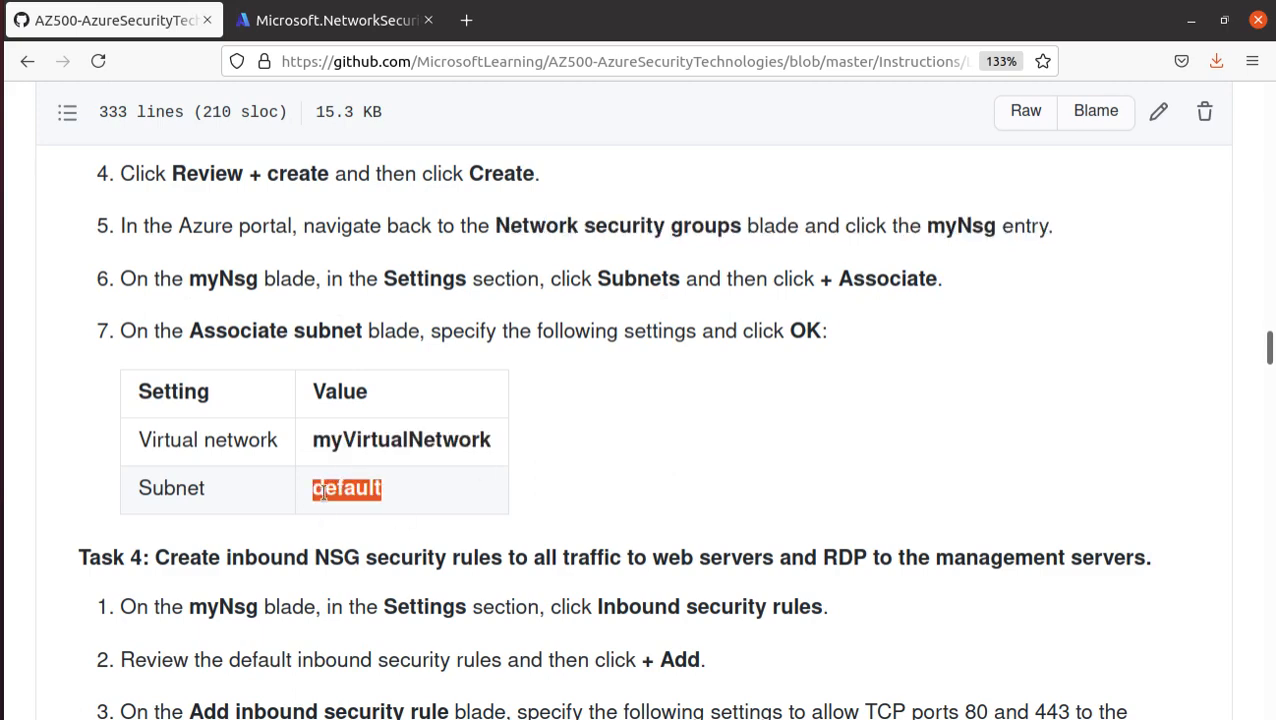
# - Return to the Azure portal, open the newly deployed myNsg resource and display its subnets
pyautogui.click(291, 29)
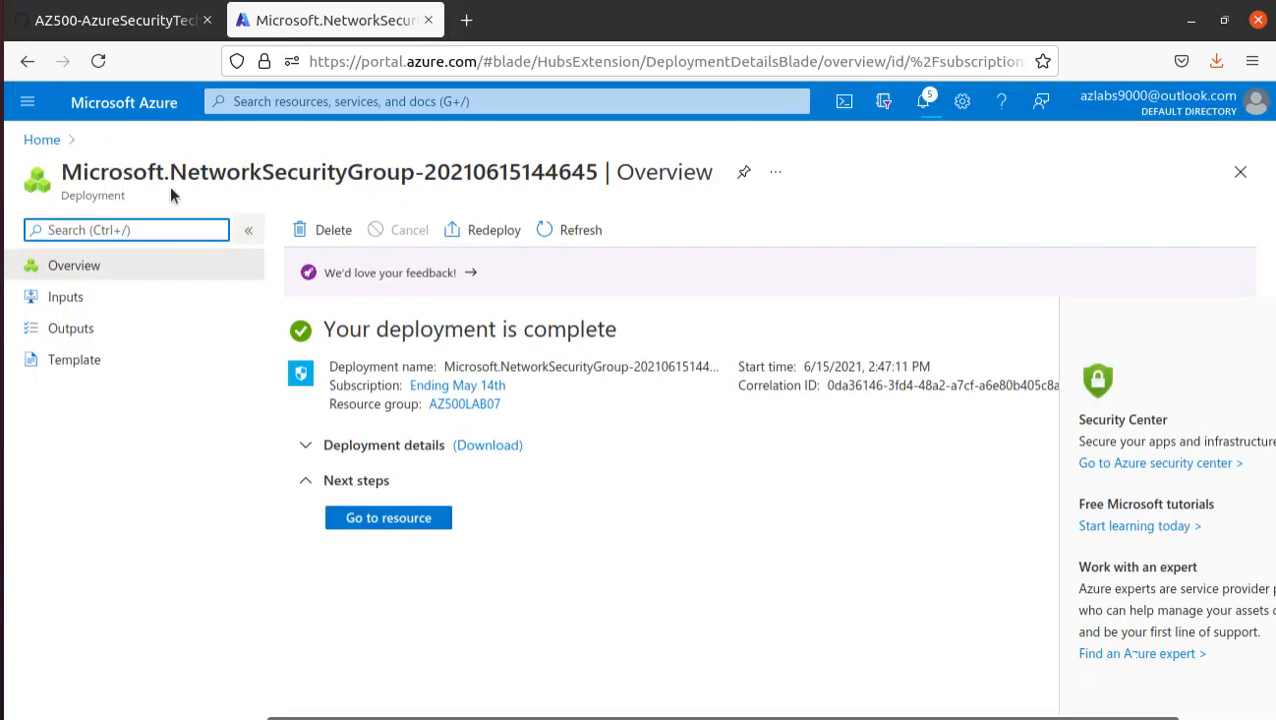
pyautogui.click(392, 520)
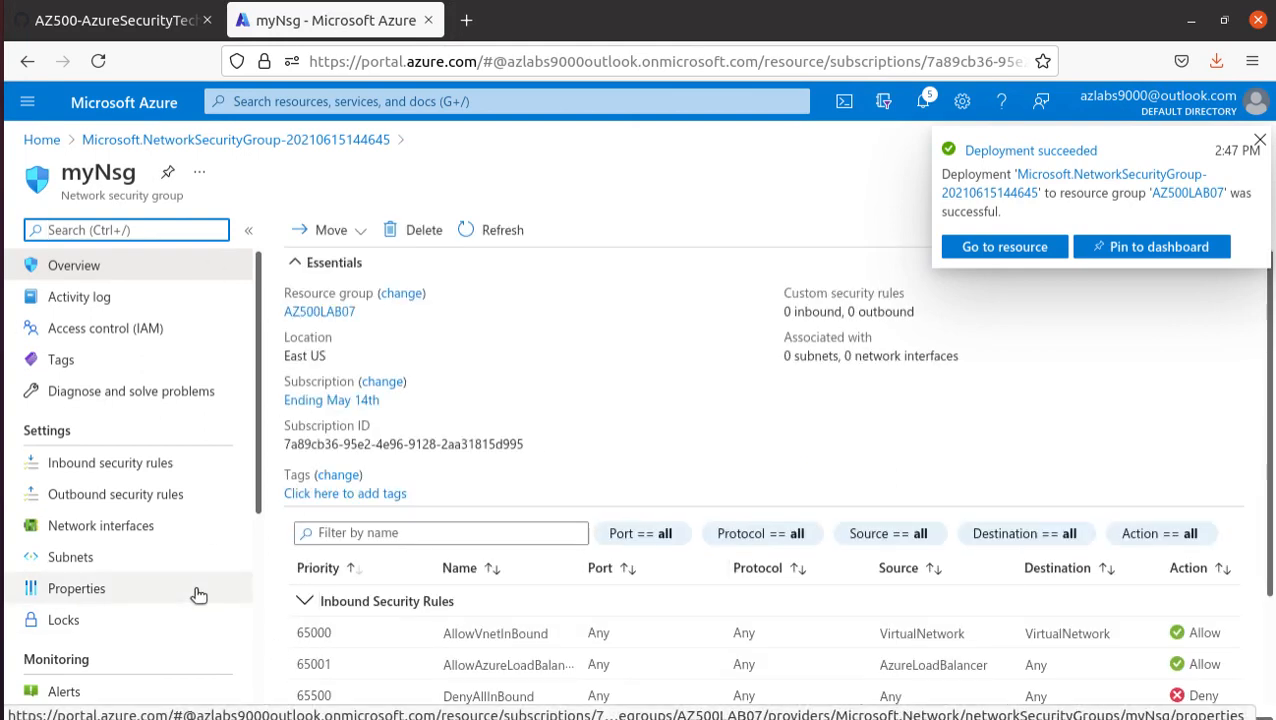
pyautogui.click(122, 557)
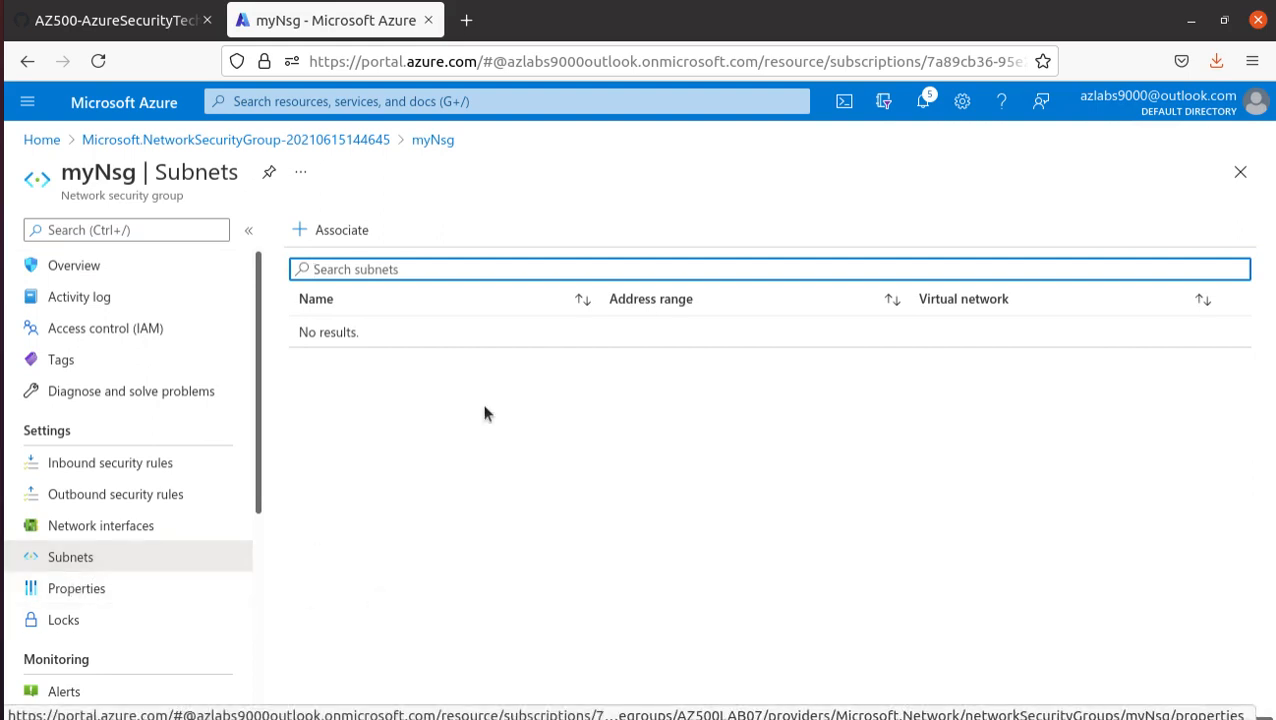
# - Associate myNsg with the default subnet of the virtual network myVirtualNetwork
pyautogui.click(353, 231)
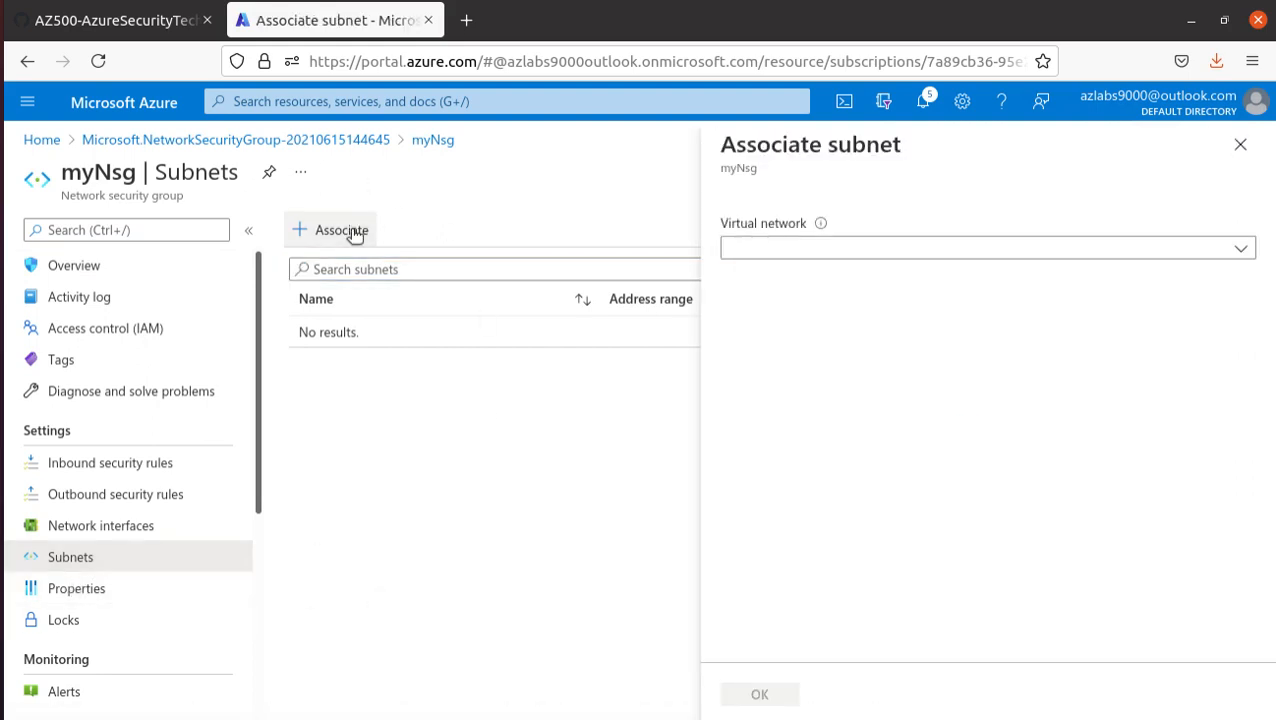
pyautogui.click(884, 251)
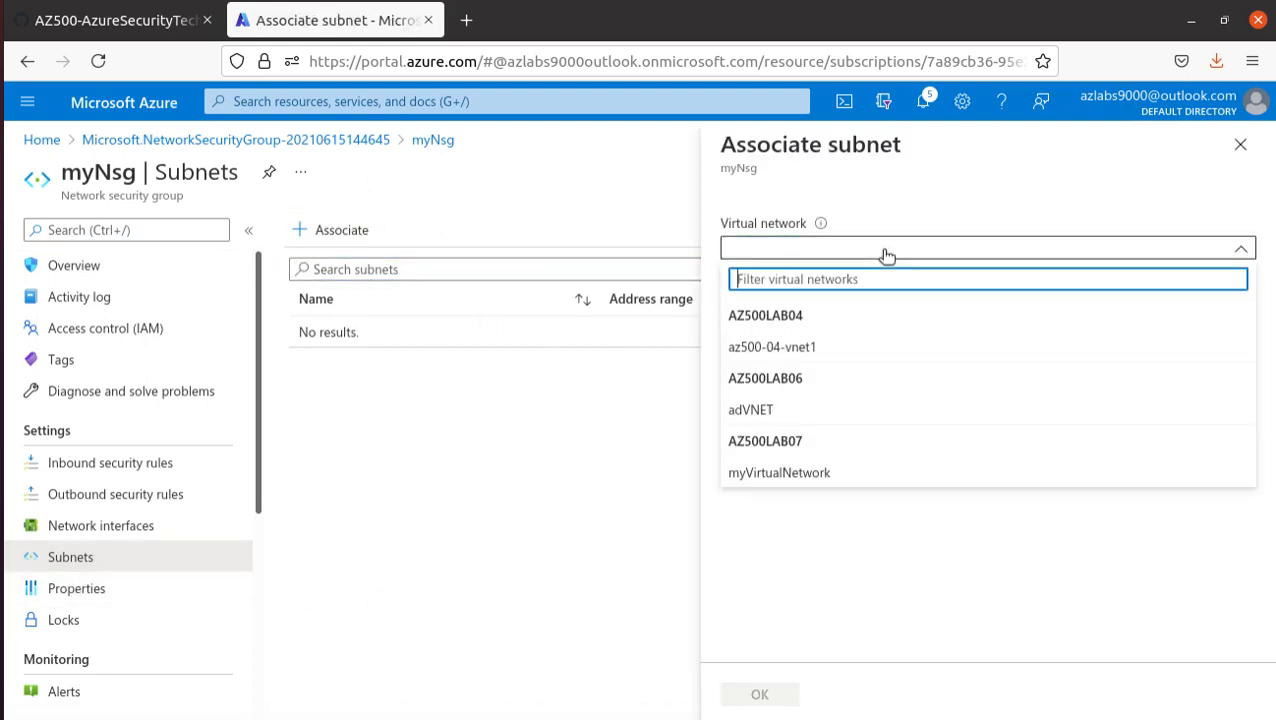
pyautogui.click(777, 442)
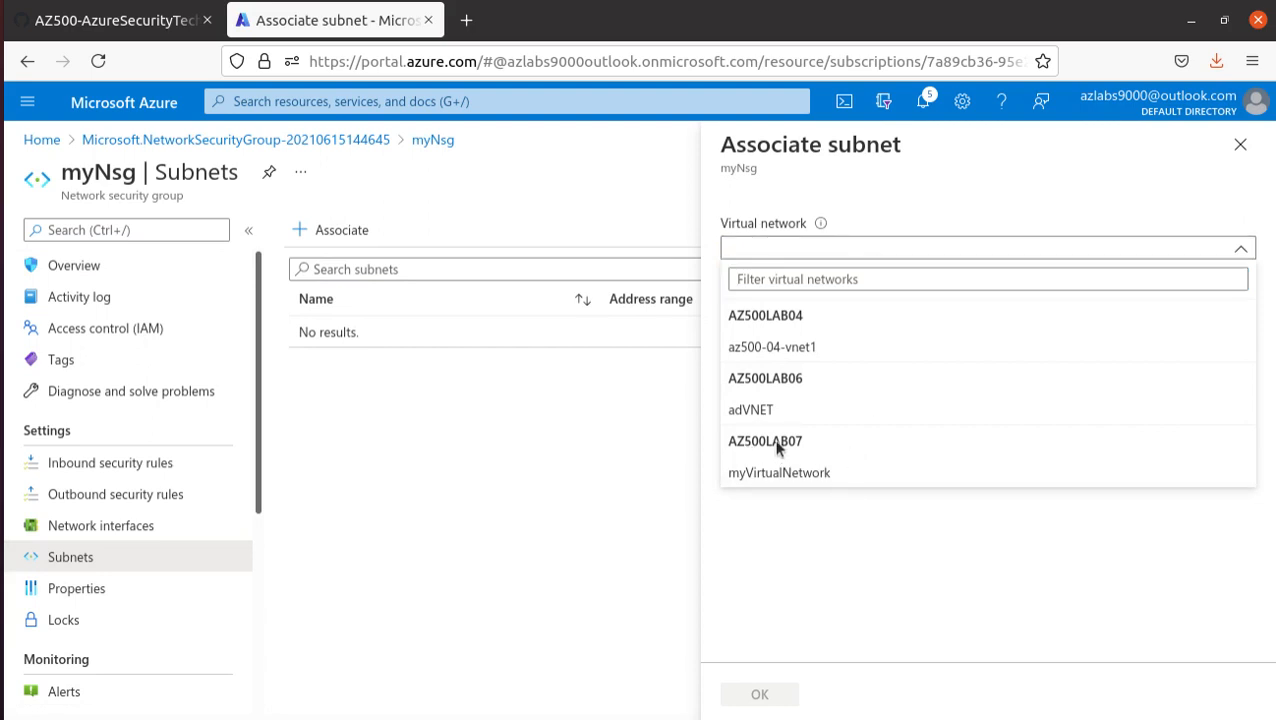
pyautogui.click(841, 474)
pyautogui.click(840, 320)
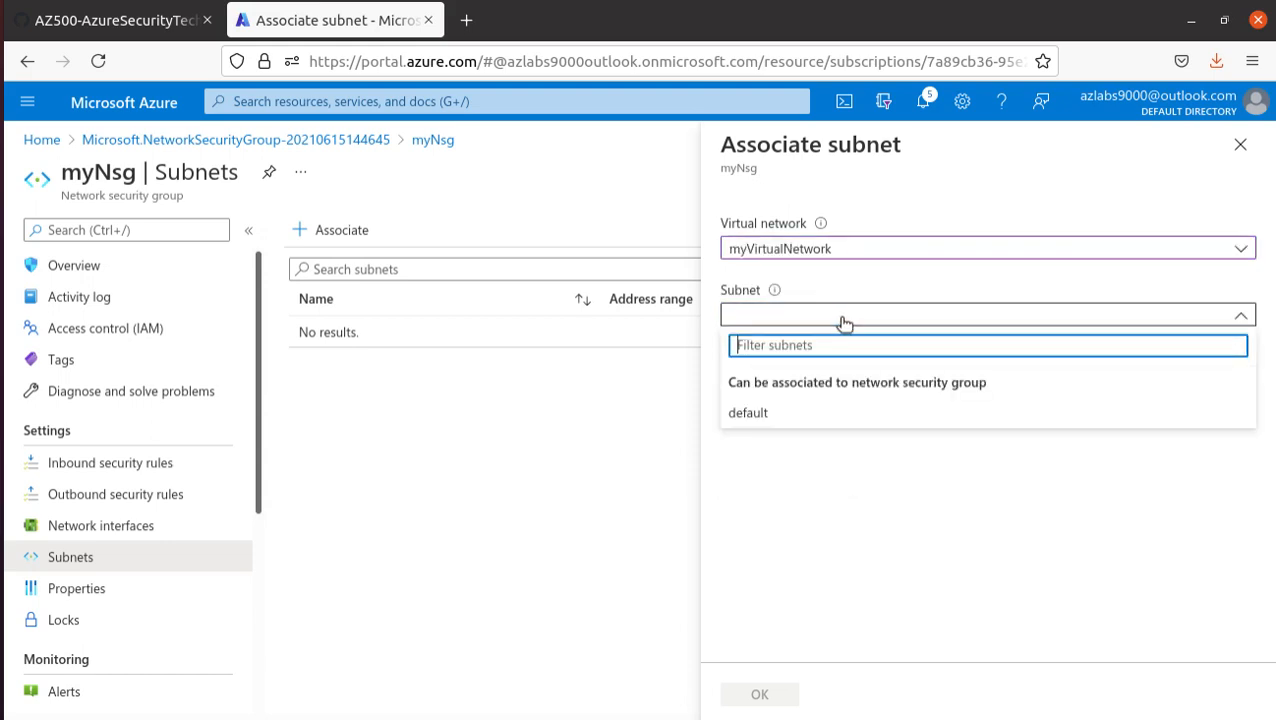
pyautogui.click(768, 416)
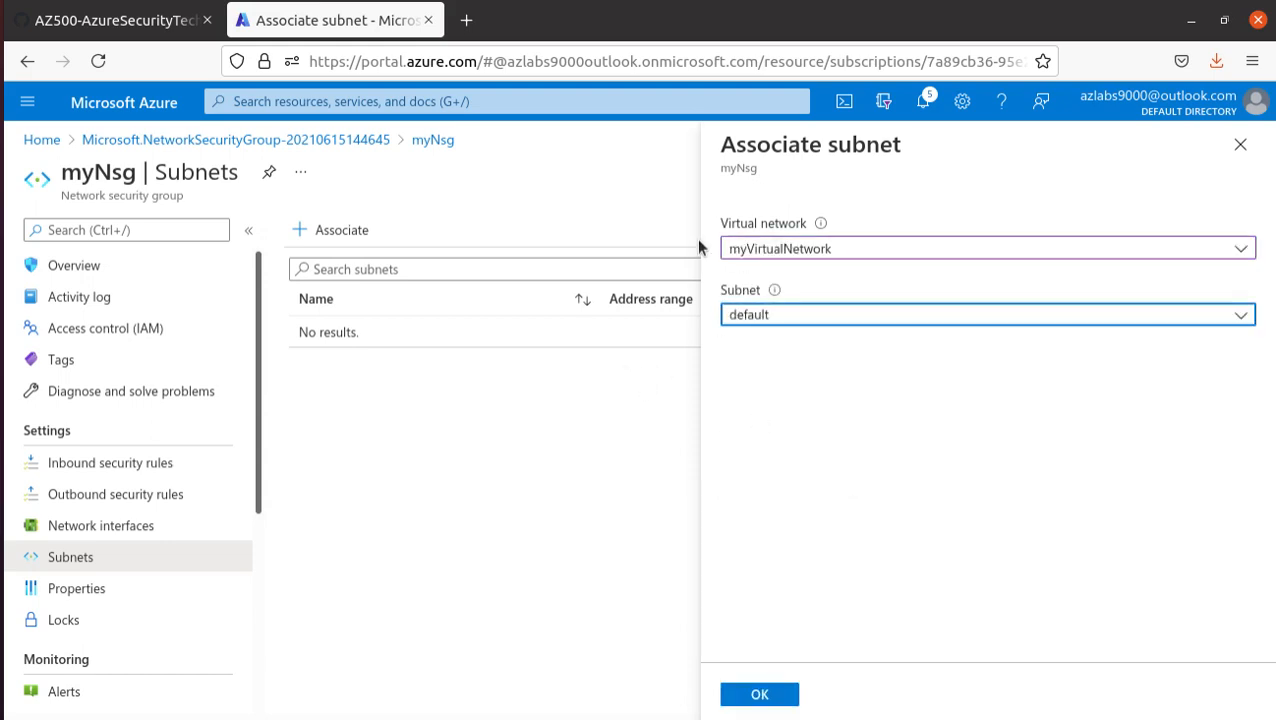
pyautogui.click(758, 694)
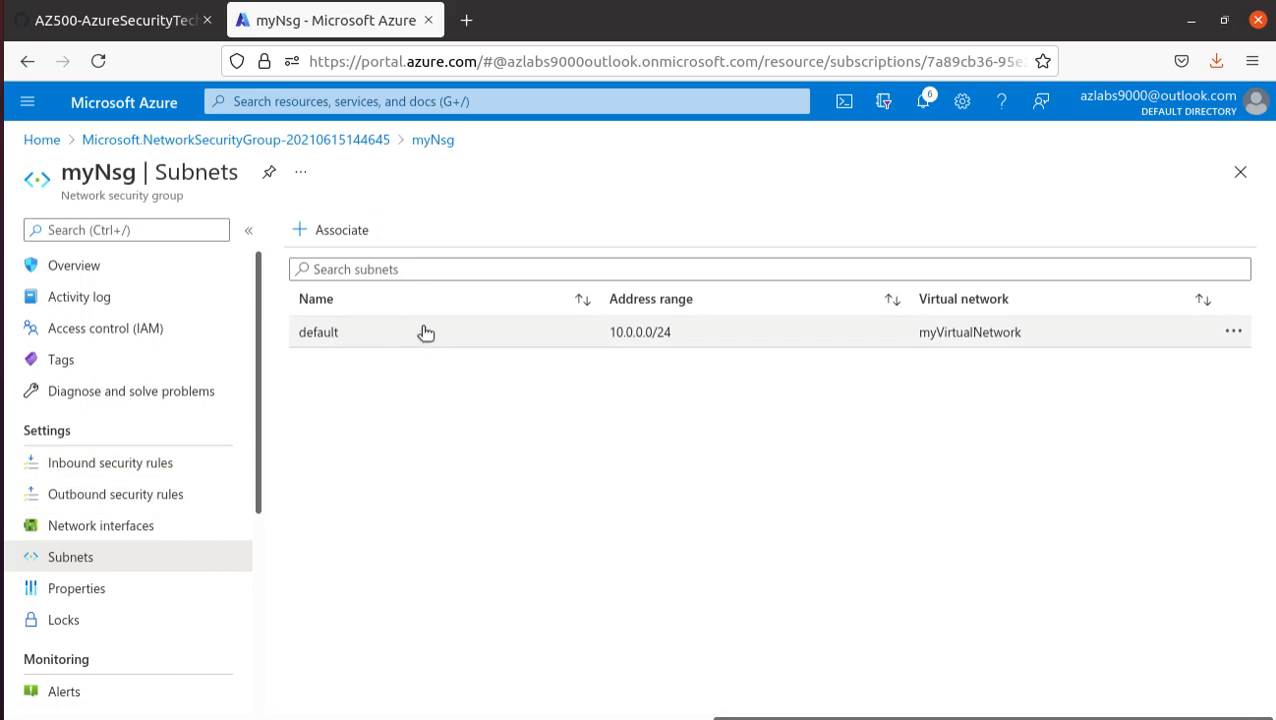
# - Read the Task 4 instructions in the lab manual on creating inbound security rules for myNsg
pyautogui.click(86, 25)
pyautogui.scroll(-5, 551, 444)
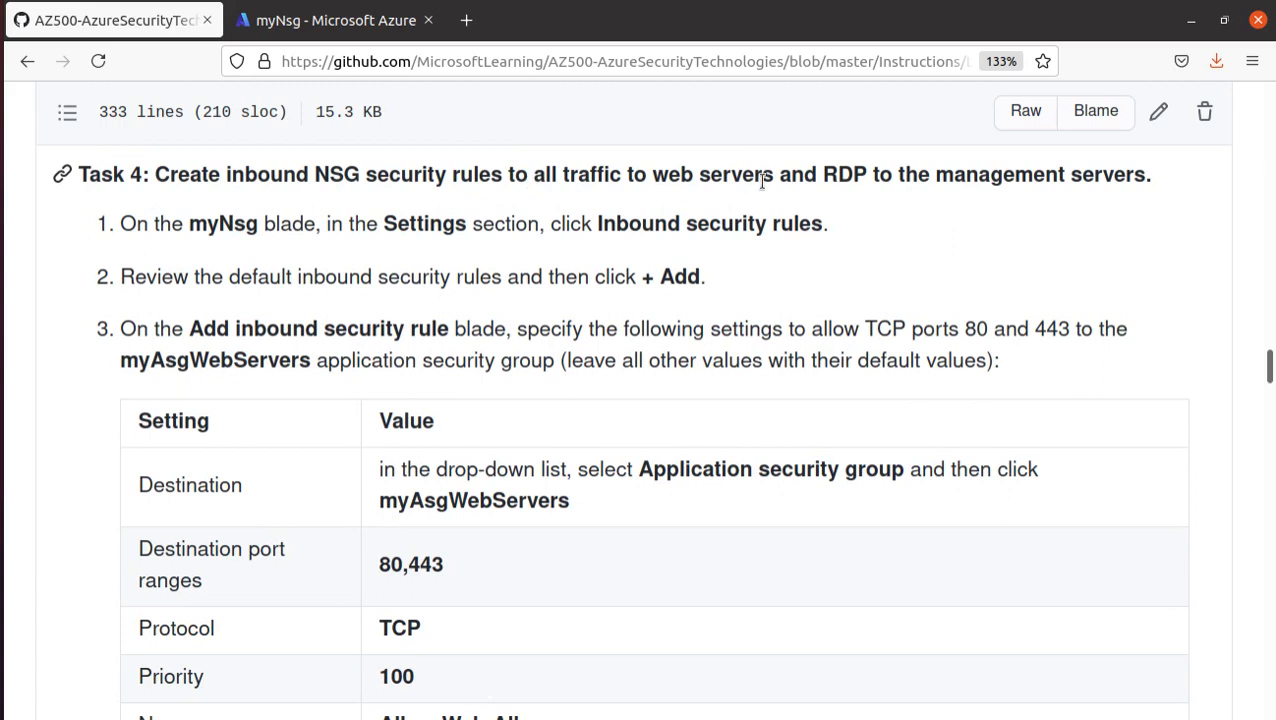
pyautogui.moveTo(662, 175); pyautogui.dragTo(1097, 206)
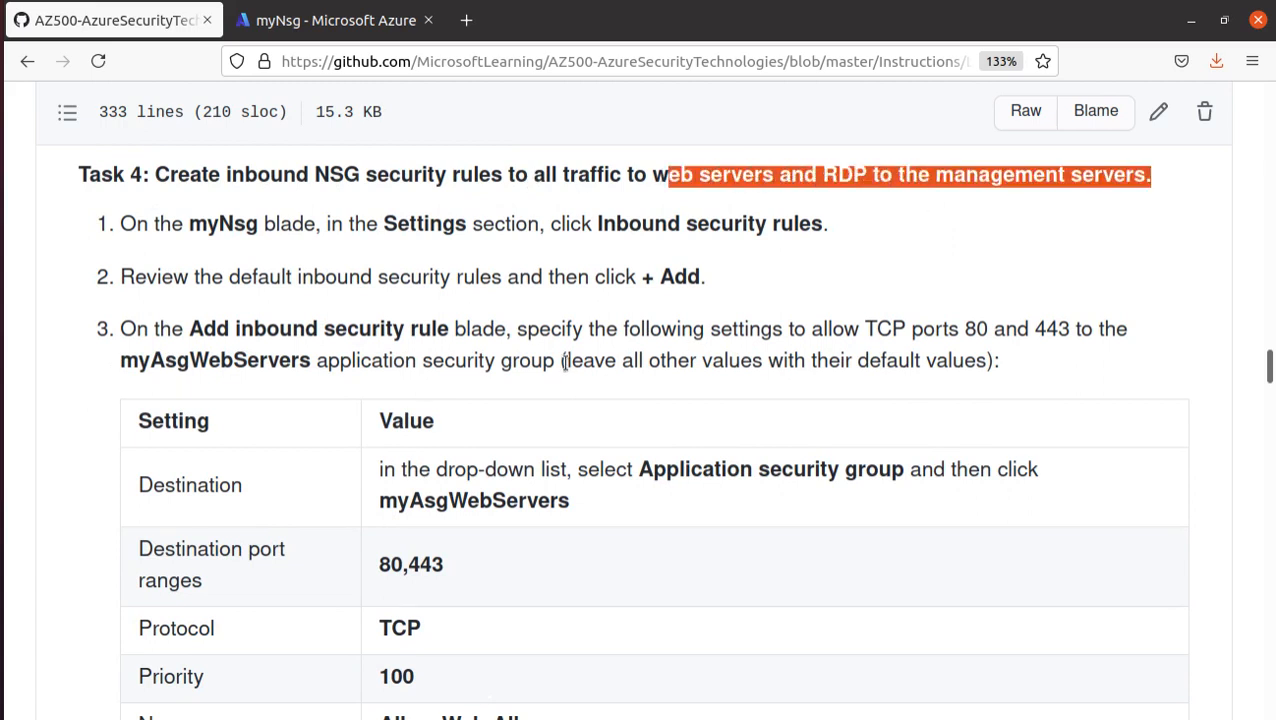
pyautogui.moveTo(601, 231); pyautogui.dragTo(867, 204)
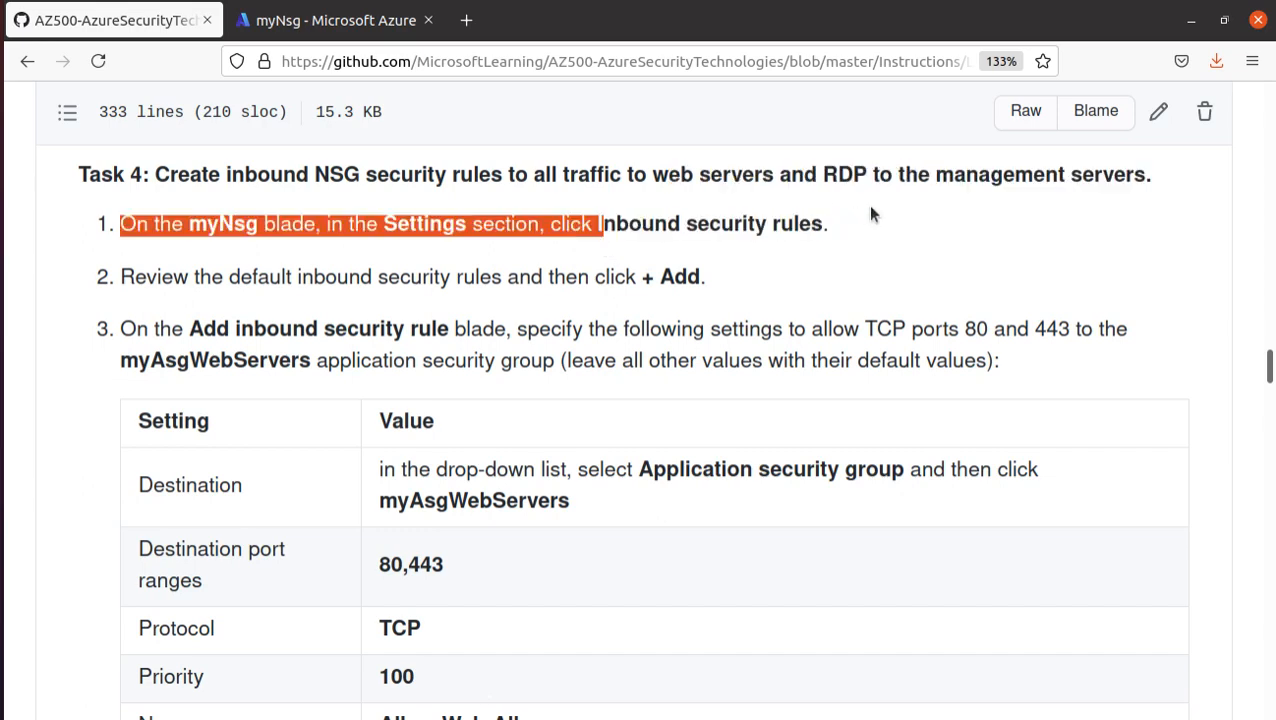
pyautogui.scroll(-2, 612, 443)
pyautogui.scroll(2, 698, 342)
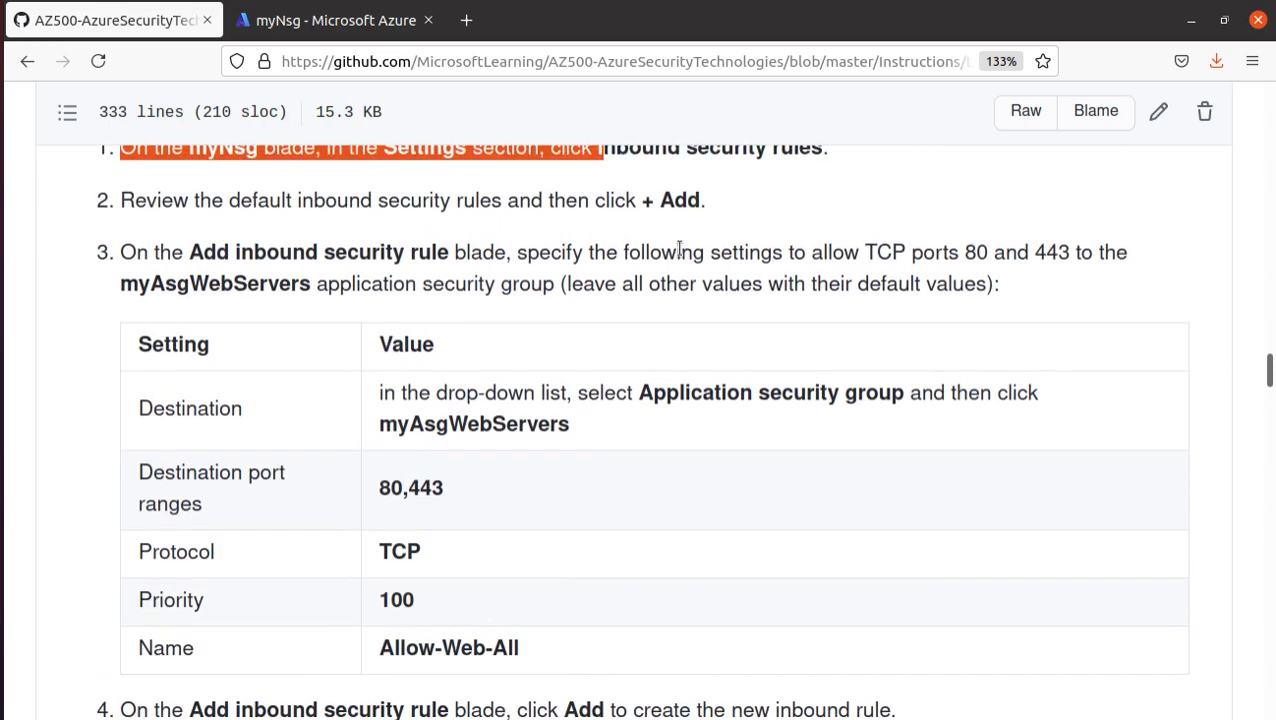
# - Open the inbound security rules of myNsg in the Azure portal and start adding a rule
pyautogui.click(330, 20)
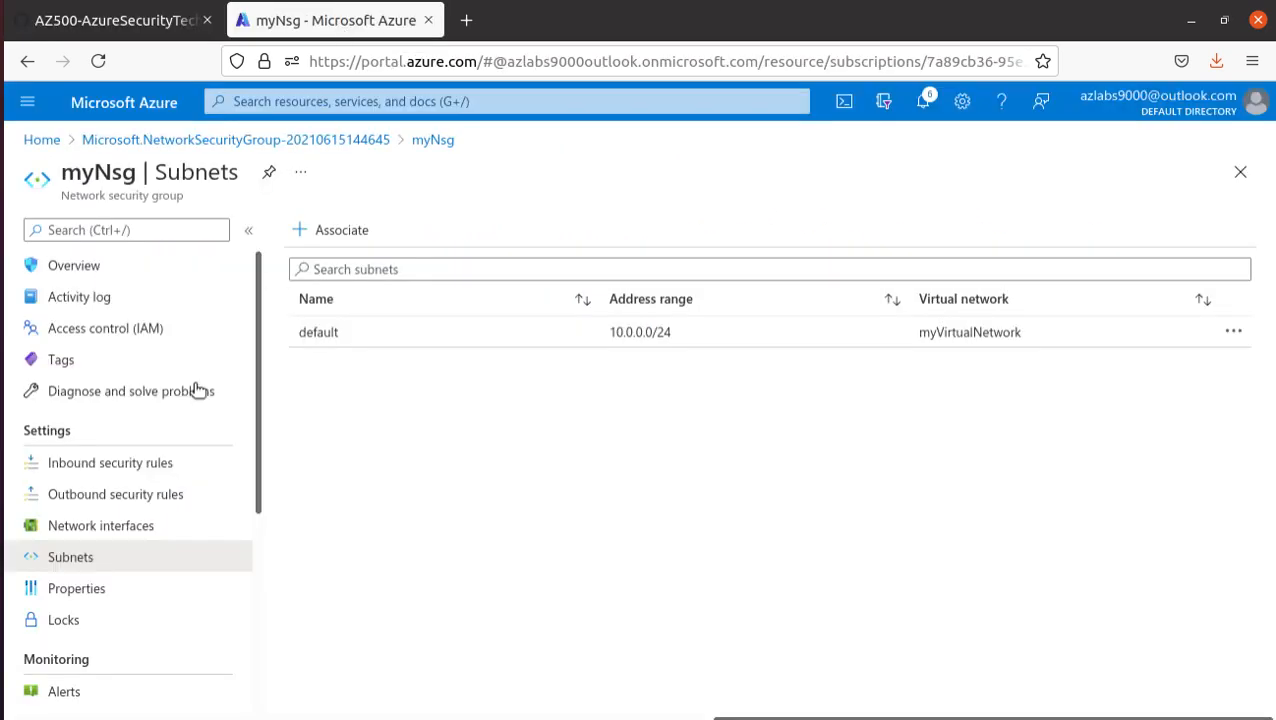
pyautogui.click(142, 466)
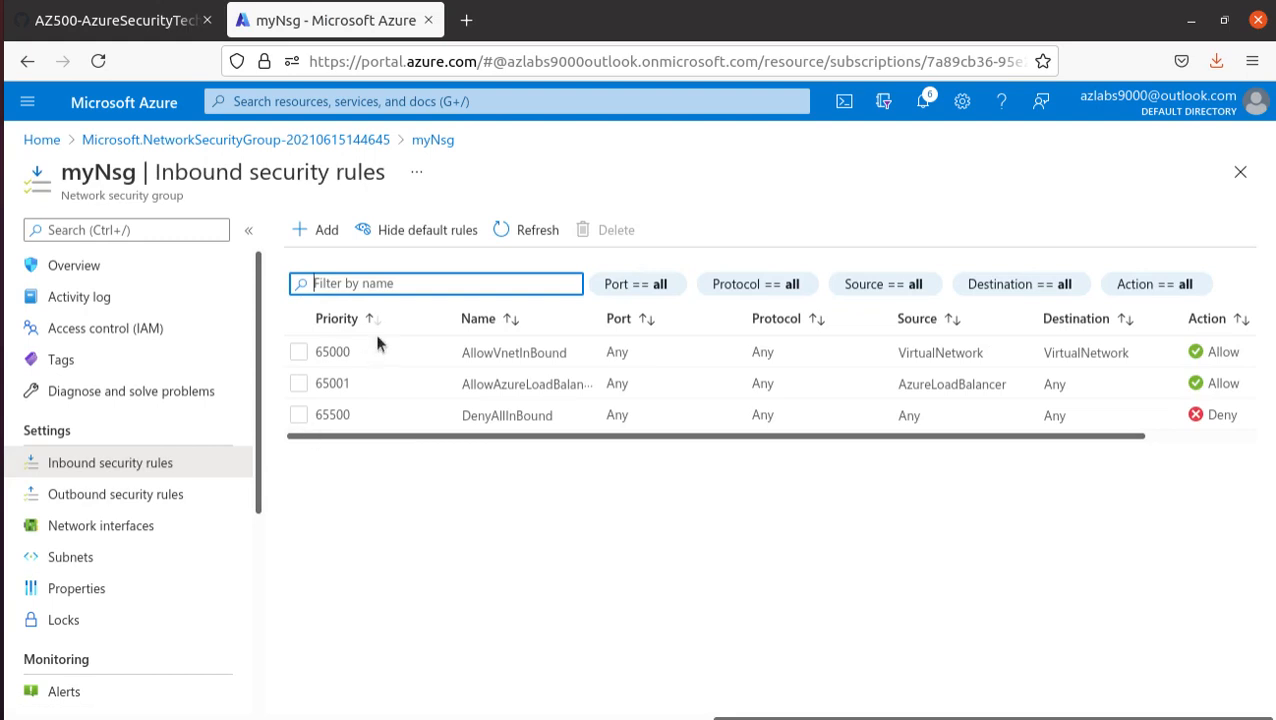
pyautogui.click(320, 232)
# - Check the lab manual's Task 4 settings table for the first inbound rule's destination and destination port ranges
pyautogui.click(150, 24)
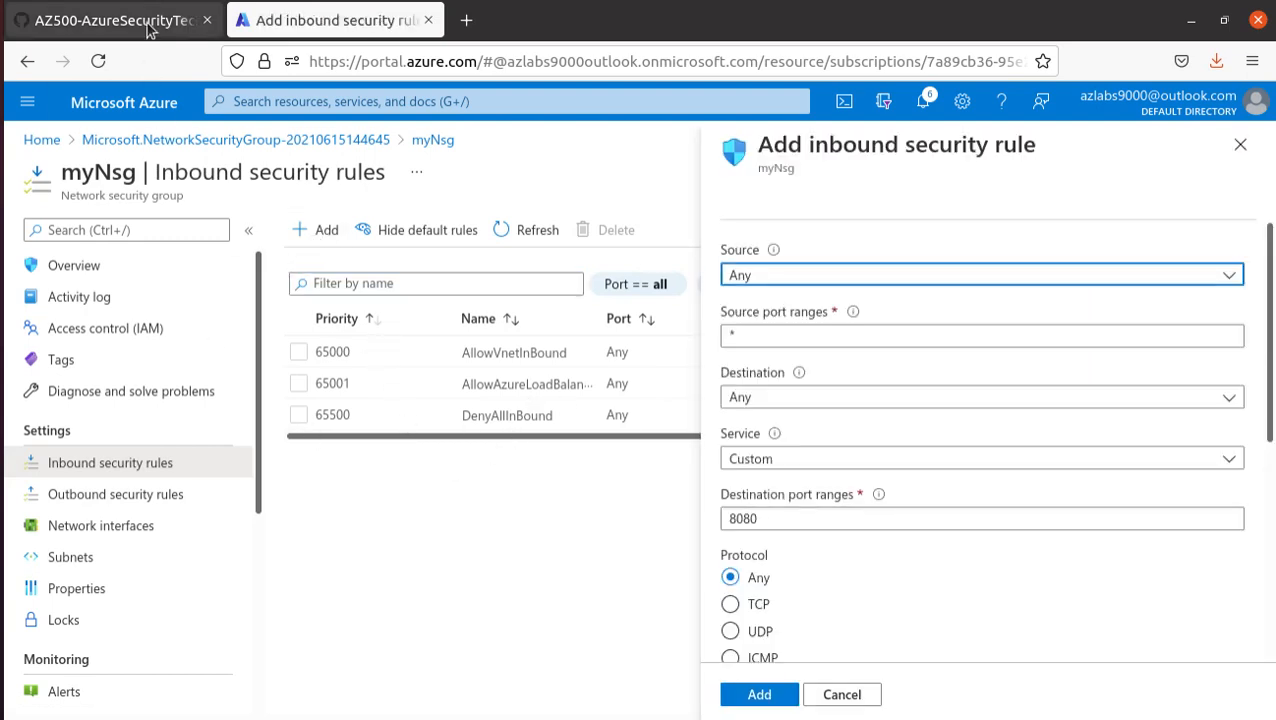
pyautogui.moveTo(438, 500); pyautogui.dragTo(383, 489)
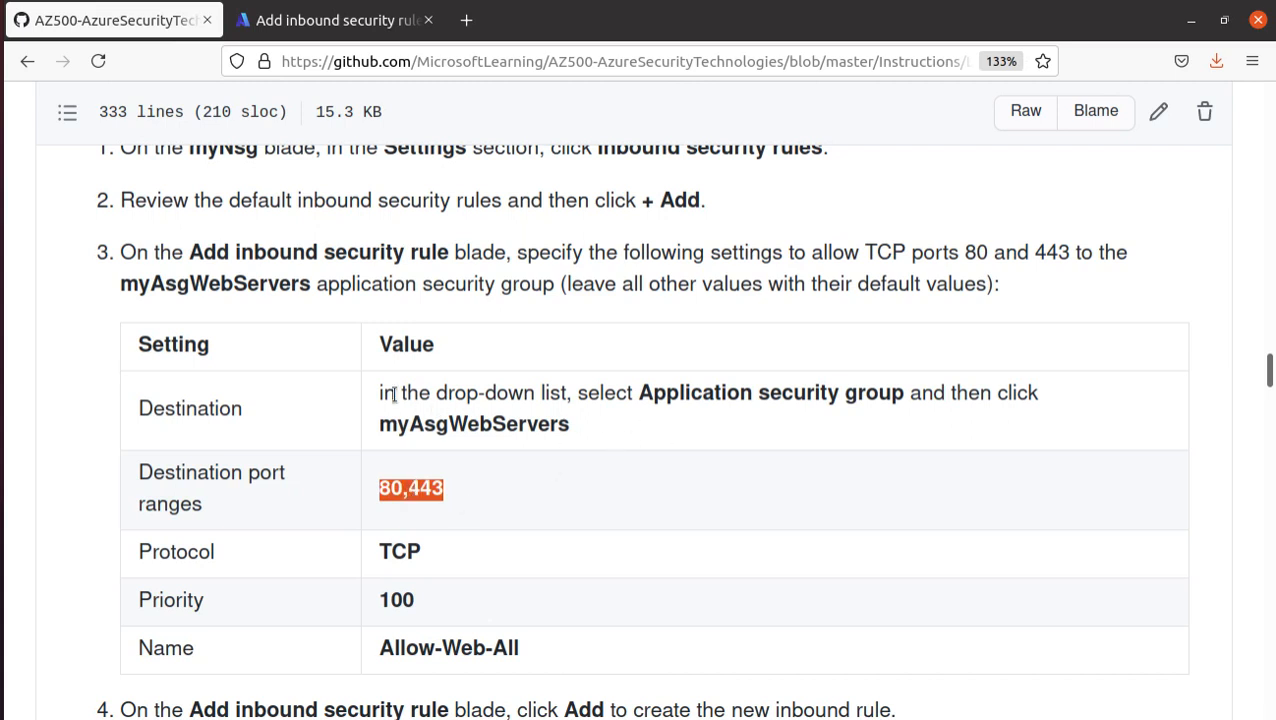
pyautogui.scroll(1, 340, 215)
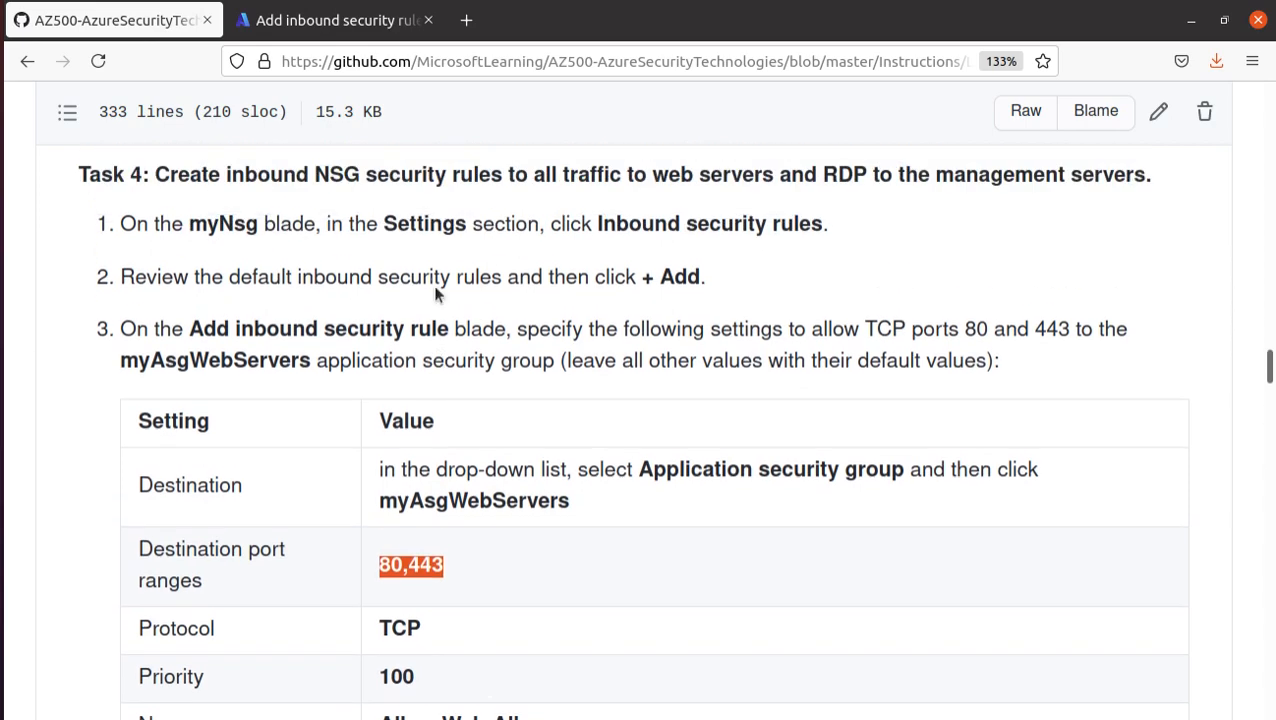
pyautogui.scroll(-2, 511, 494)
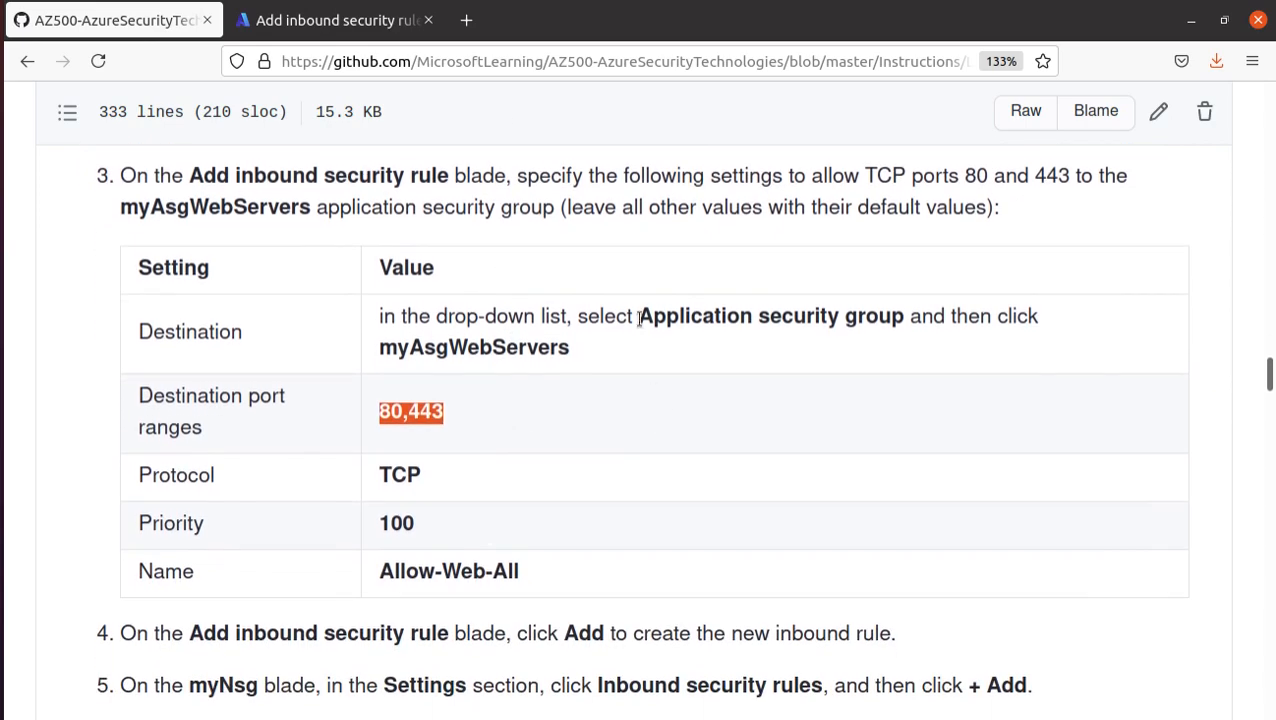
pyautogui.moveTo(637, 316); pyautogui.dragTo(908, 317)
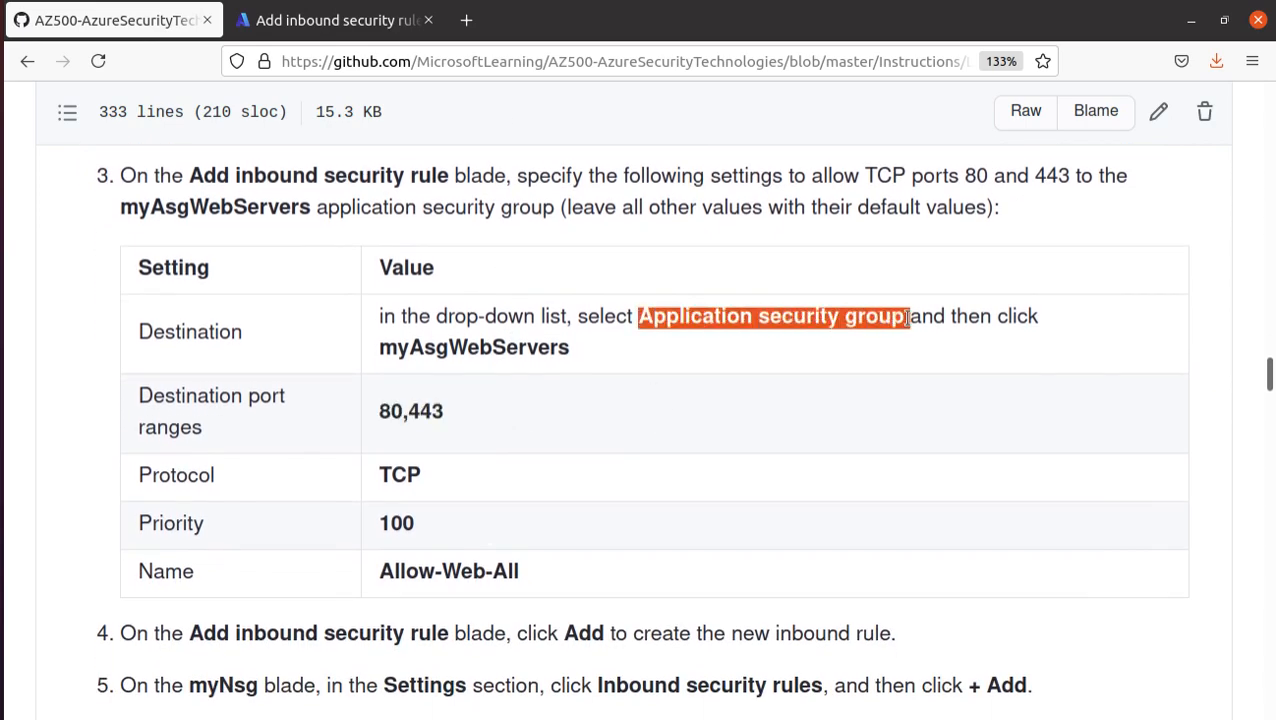
pyautogui.moveTo(571, 351); pyautogui.dragTo(379, 350)
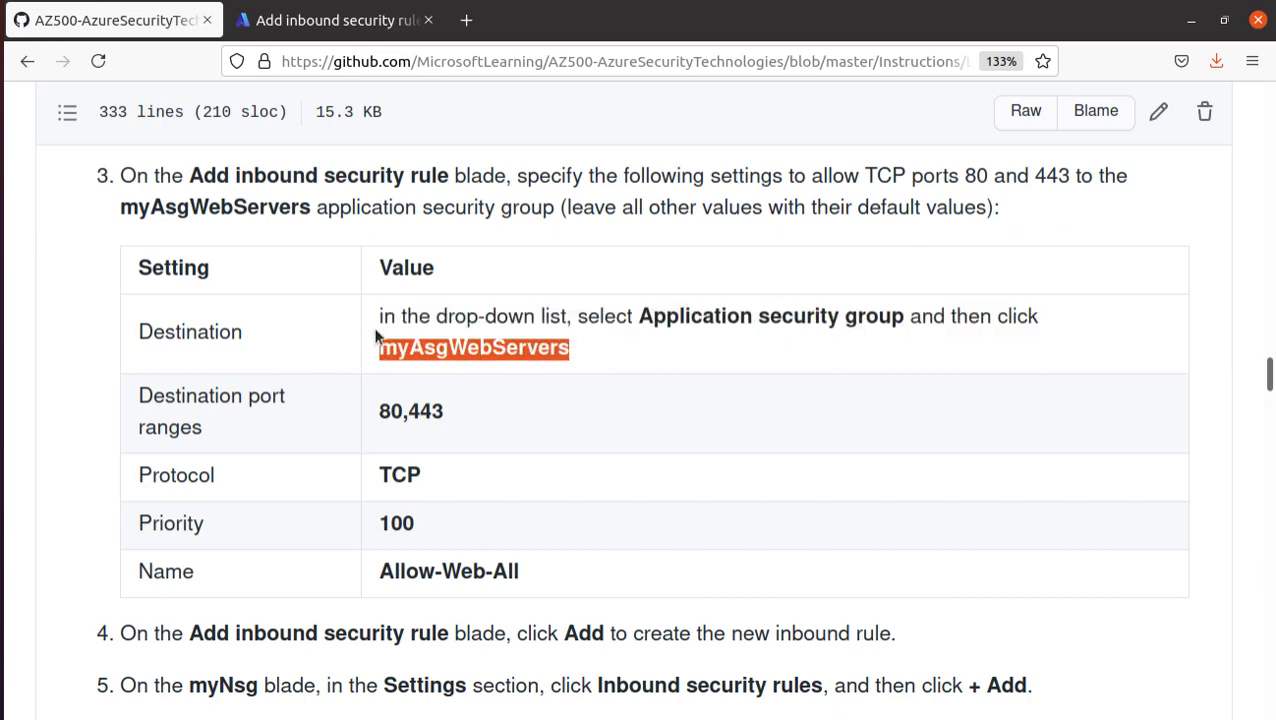
pyautogui.click(298, 22)
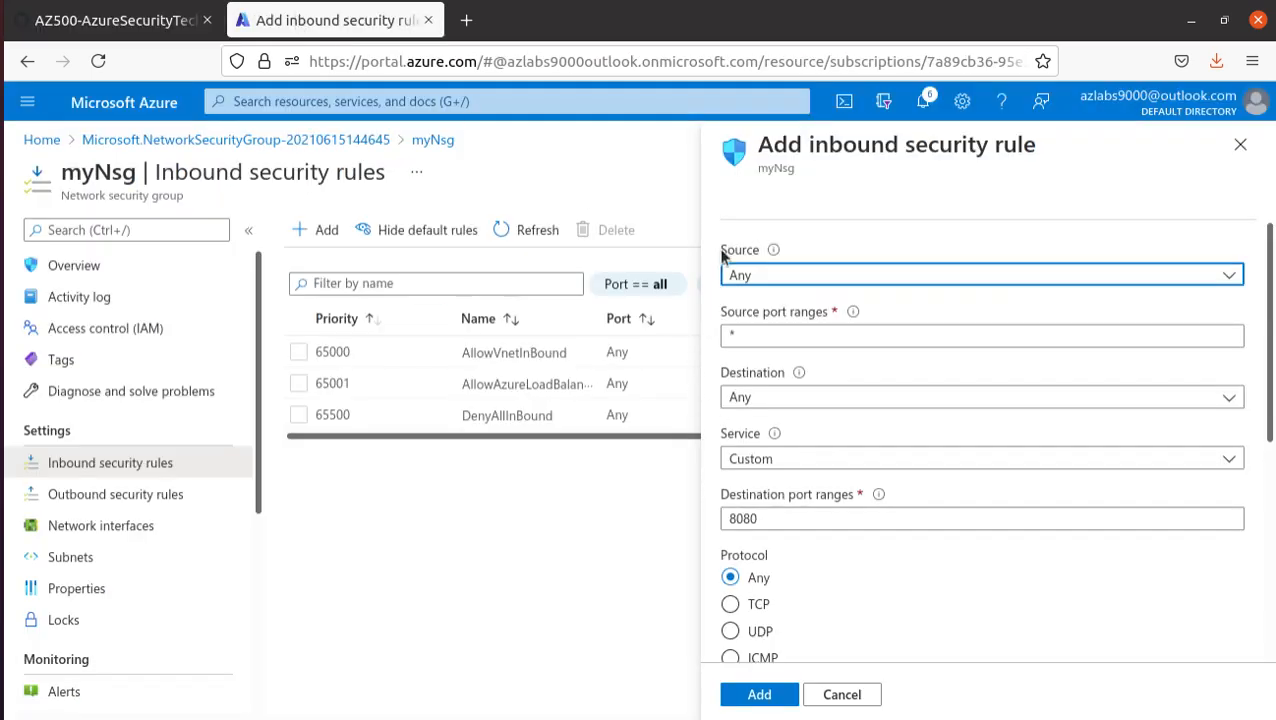
pyautogui.click(826, 400)
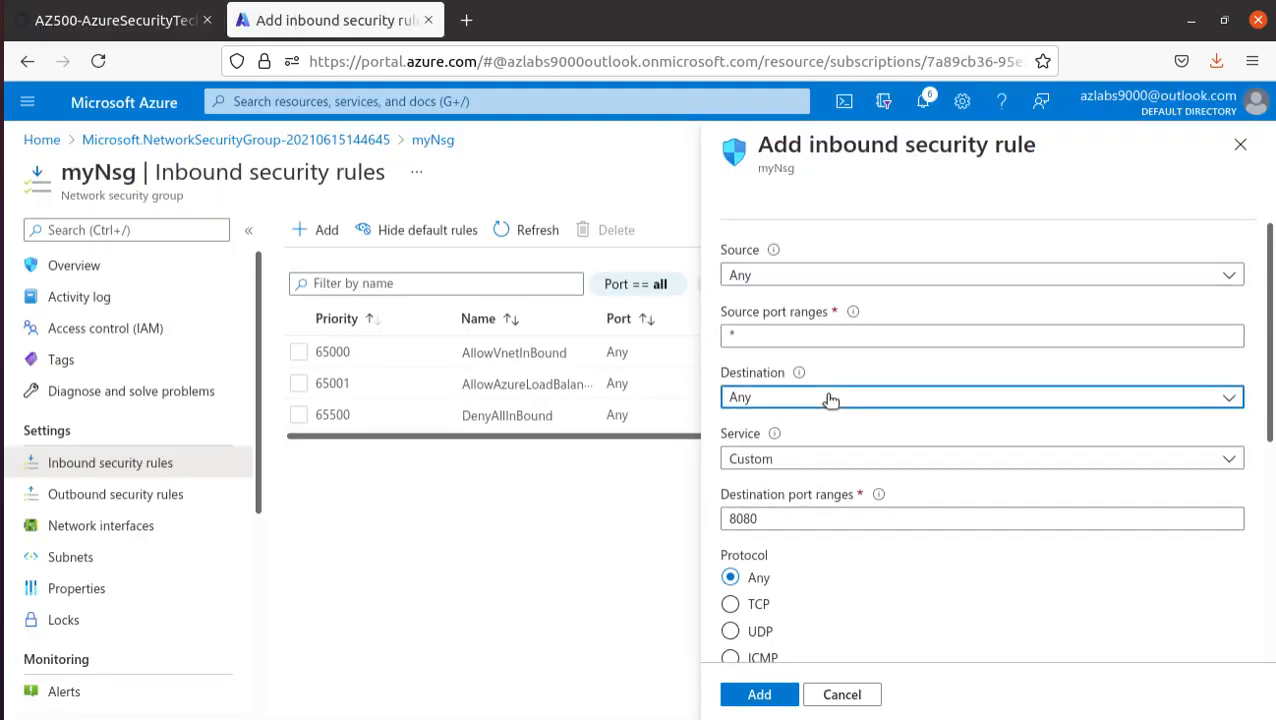
pyautogui.click(840, 518)
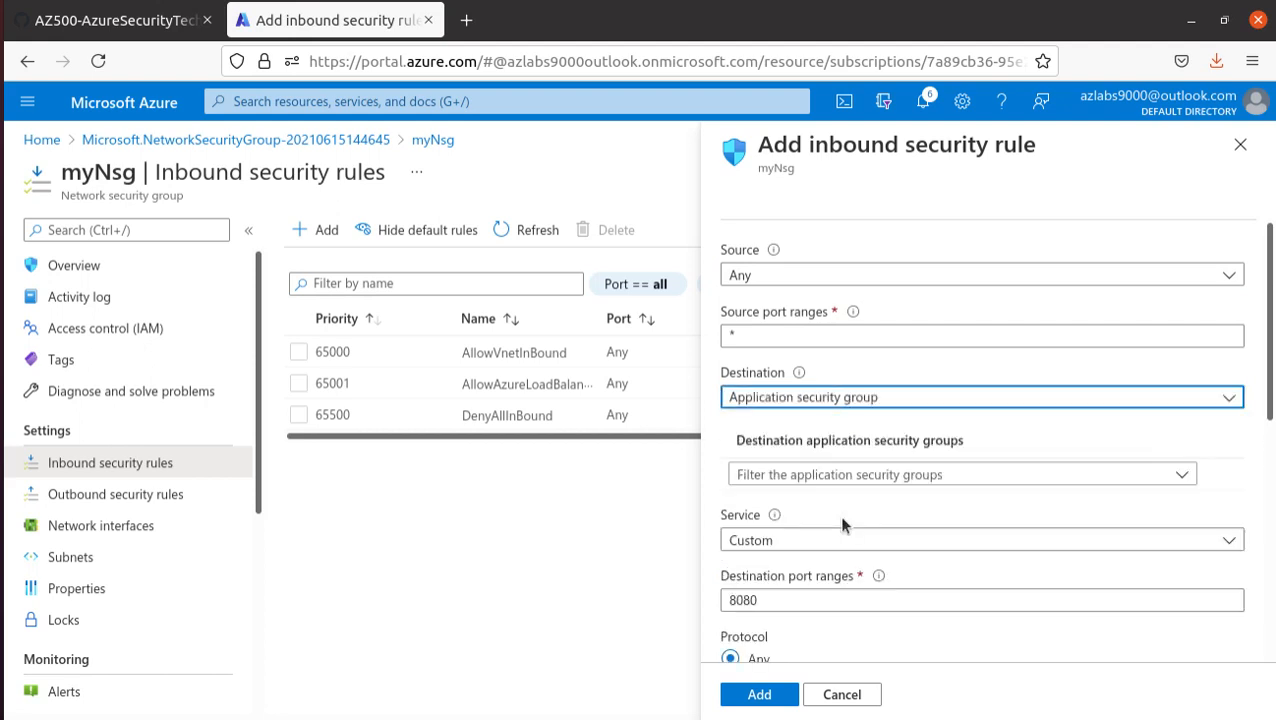
pyautogui.click(940, 480)
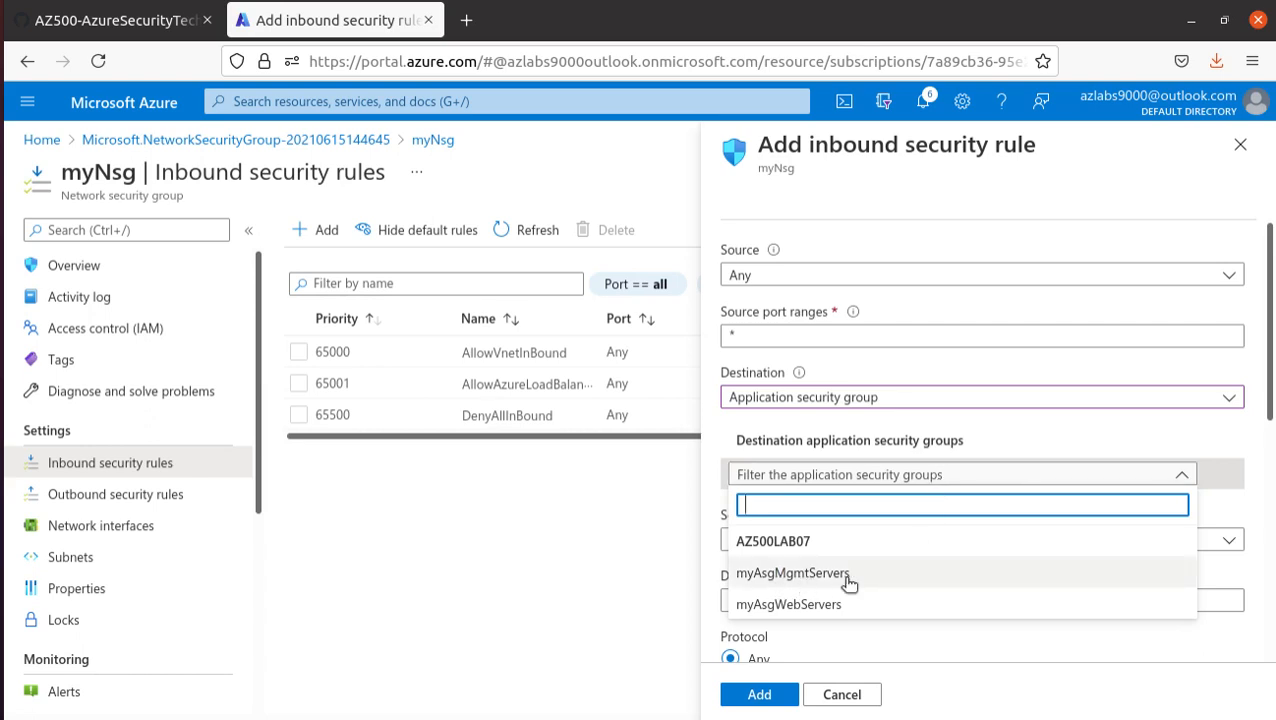
pyautogui.click(812, 603)
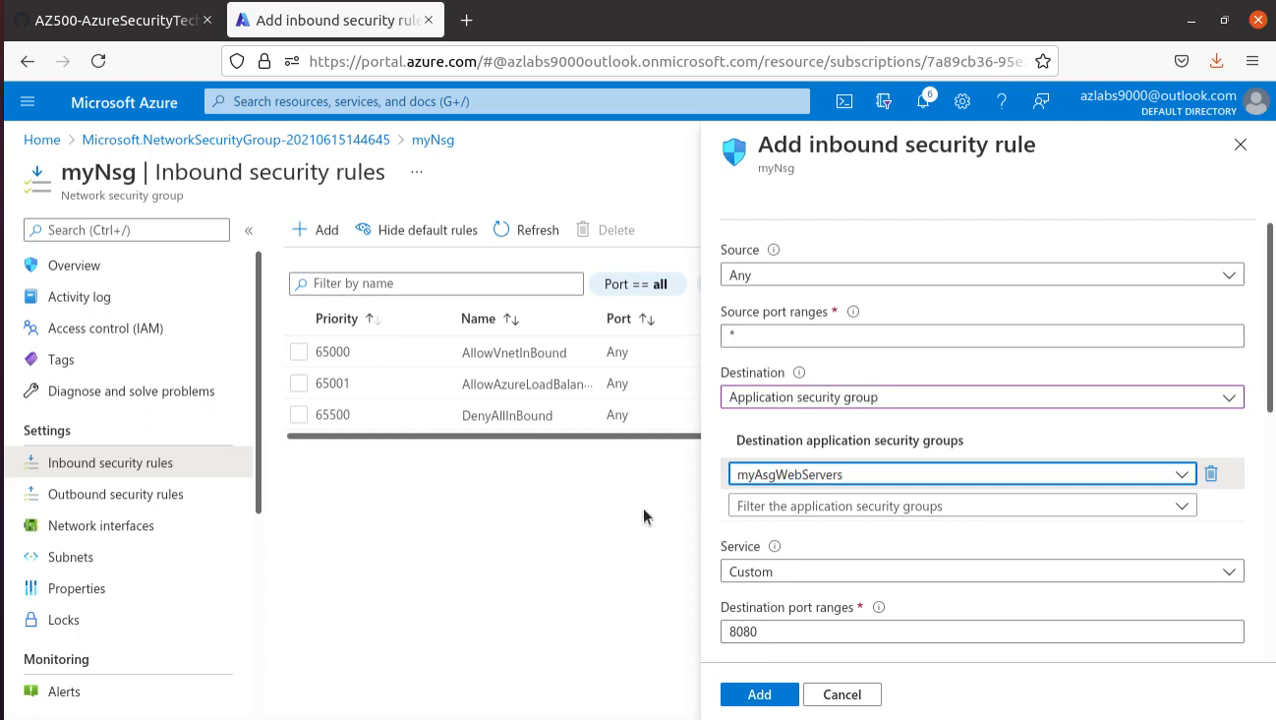
pyautogui.click(786, 572)
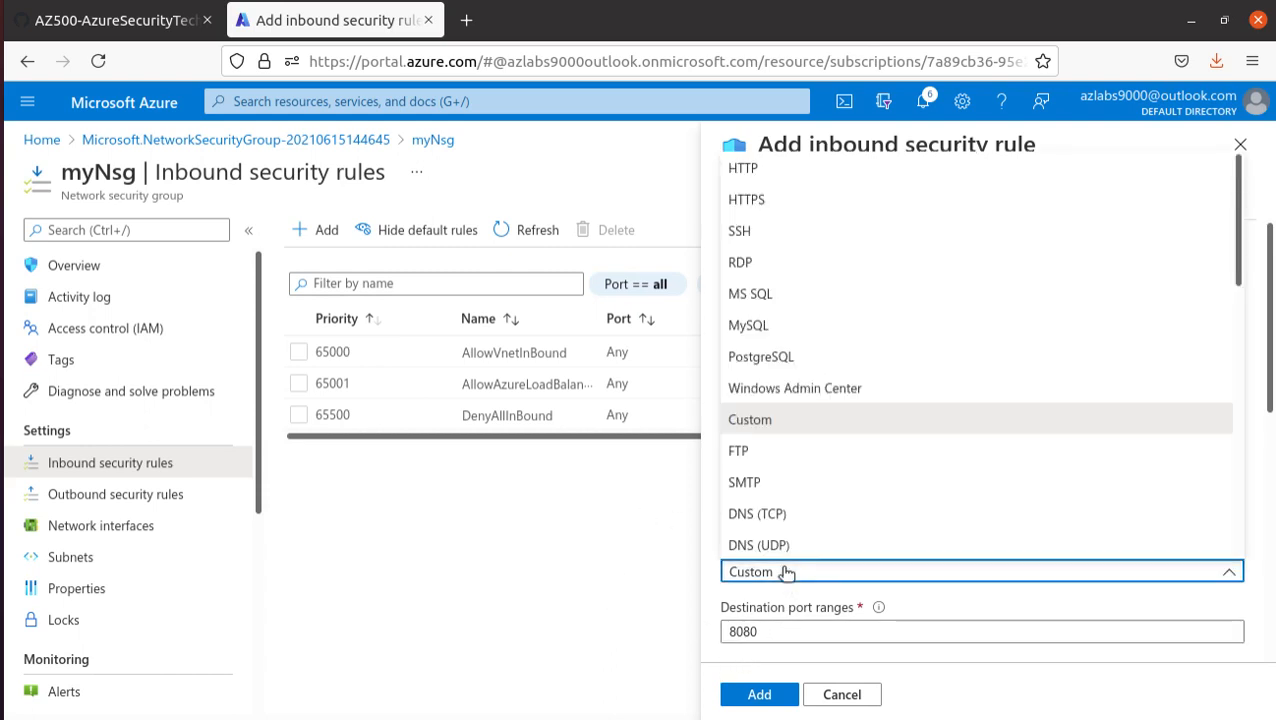
pyautogui.click(800, 172)
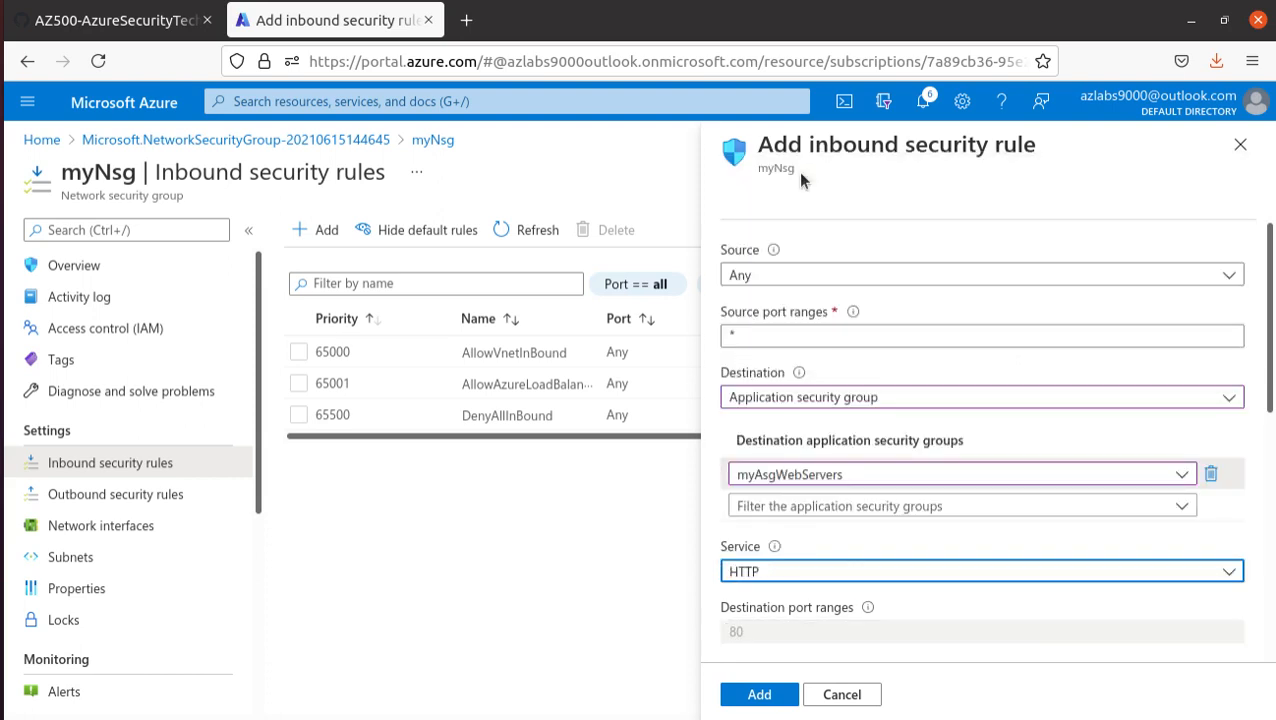
pyautogui.scroll(-3, 850, 625)
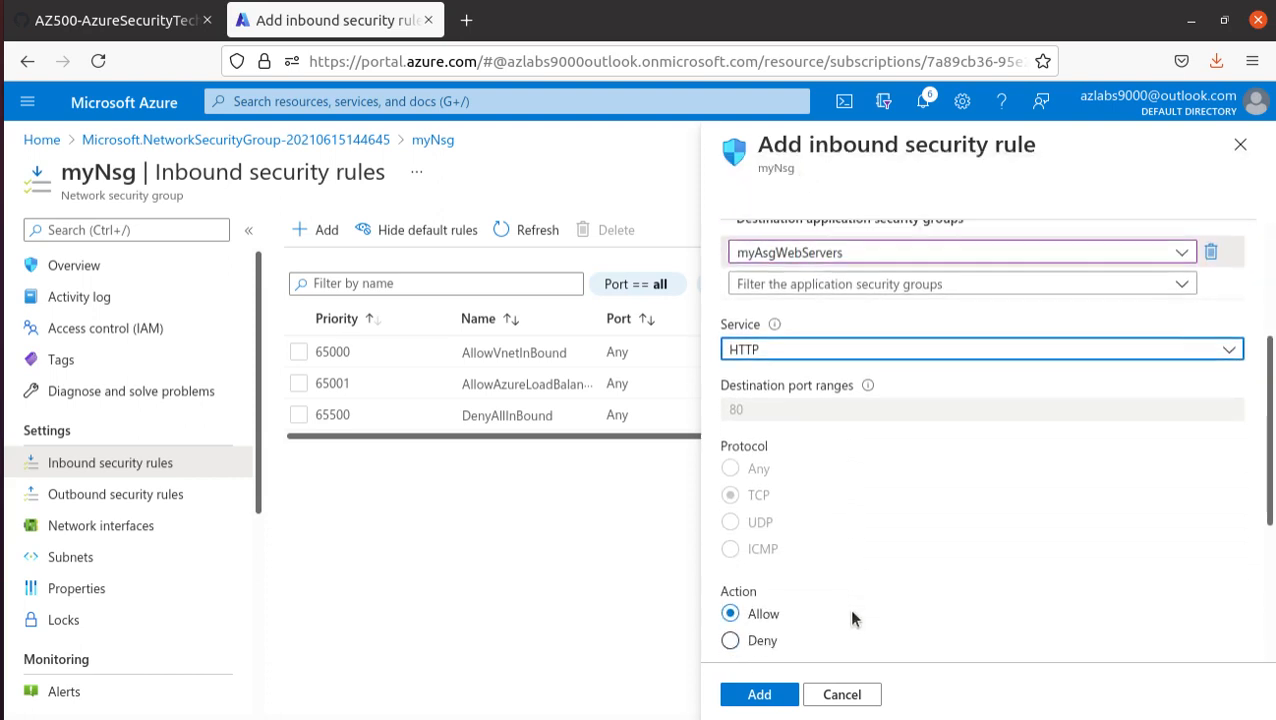
pyautogui.click(817, 350)
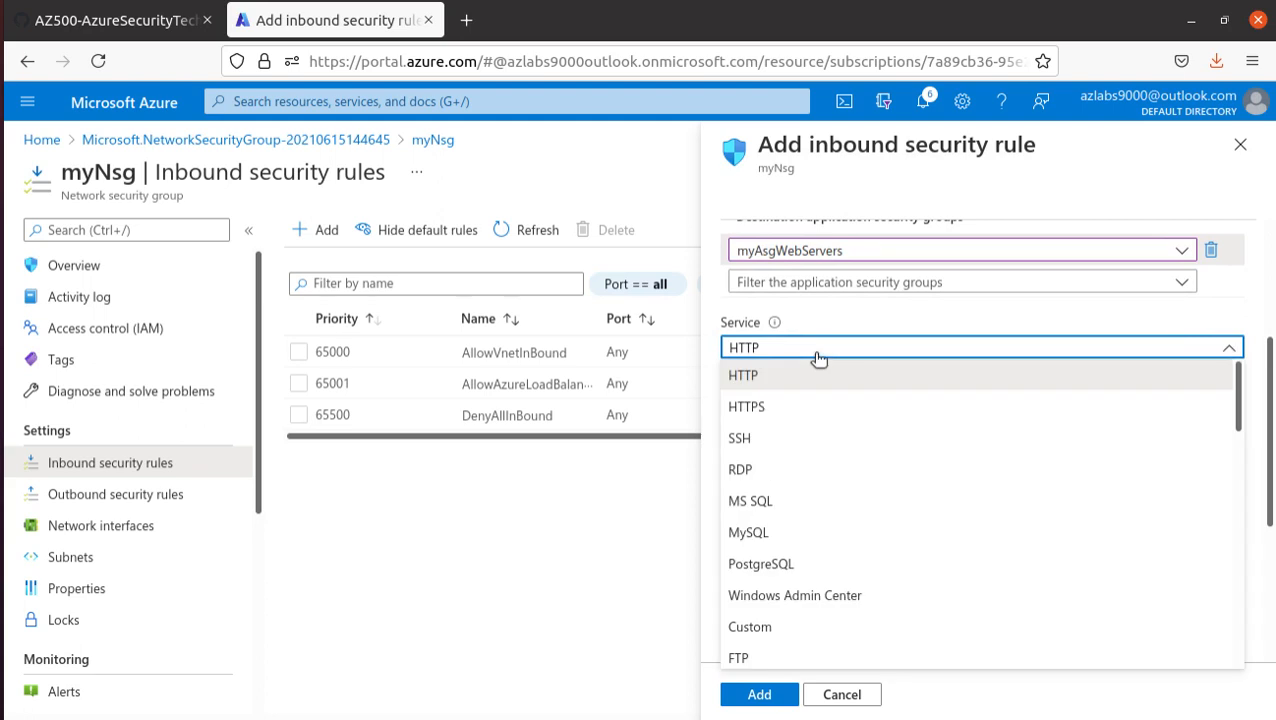
pyautogui.click(817, 350)
pyautogui.scroll(3, 820, 400)
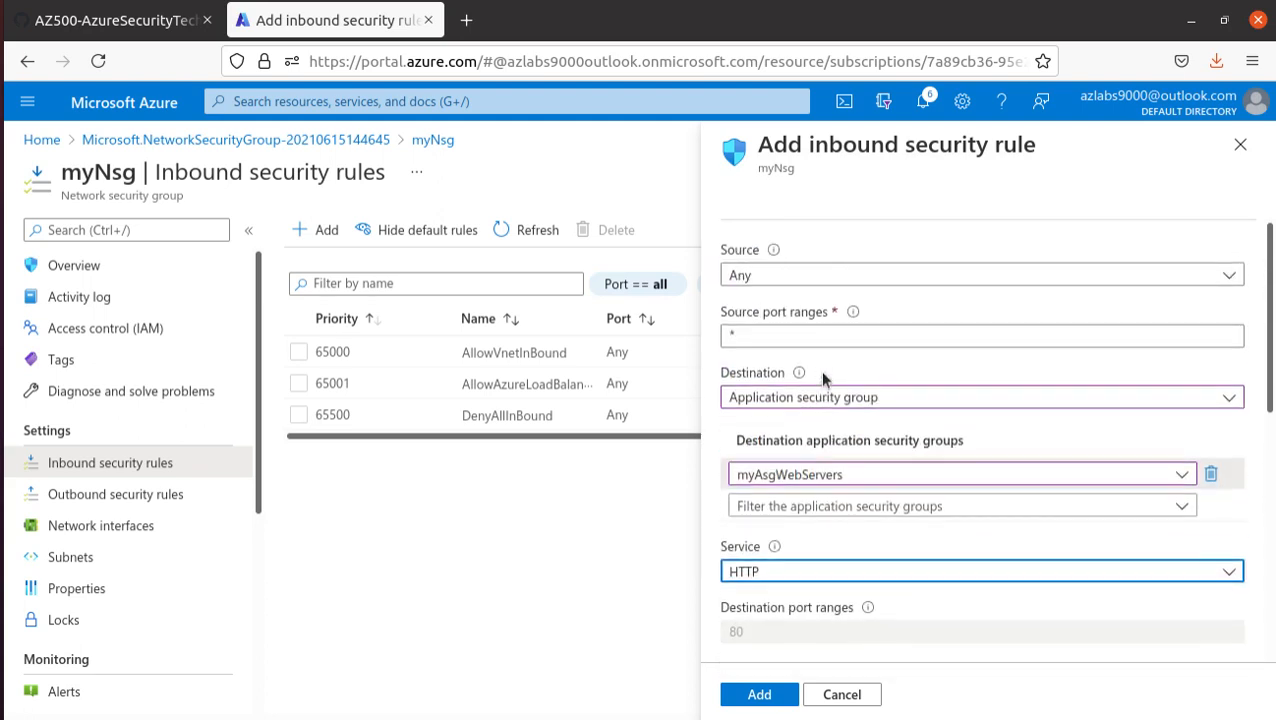
pyautogui.scroll(-1, 822, 428)
pyautogui.click(855, 516)
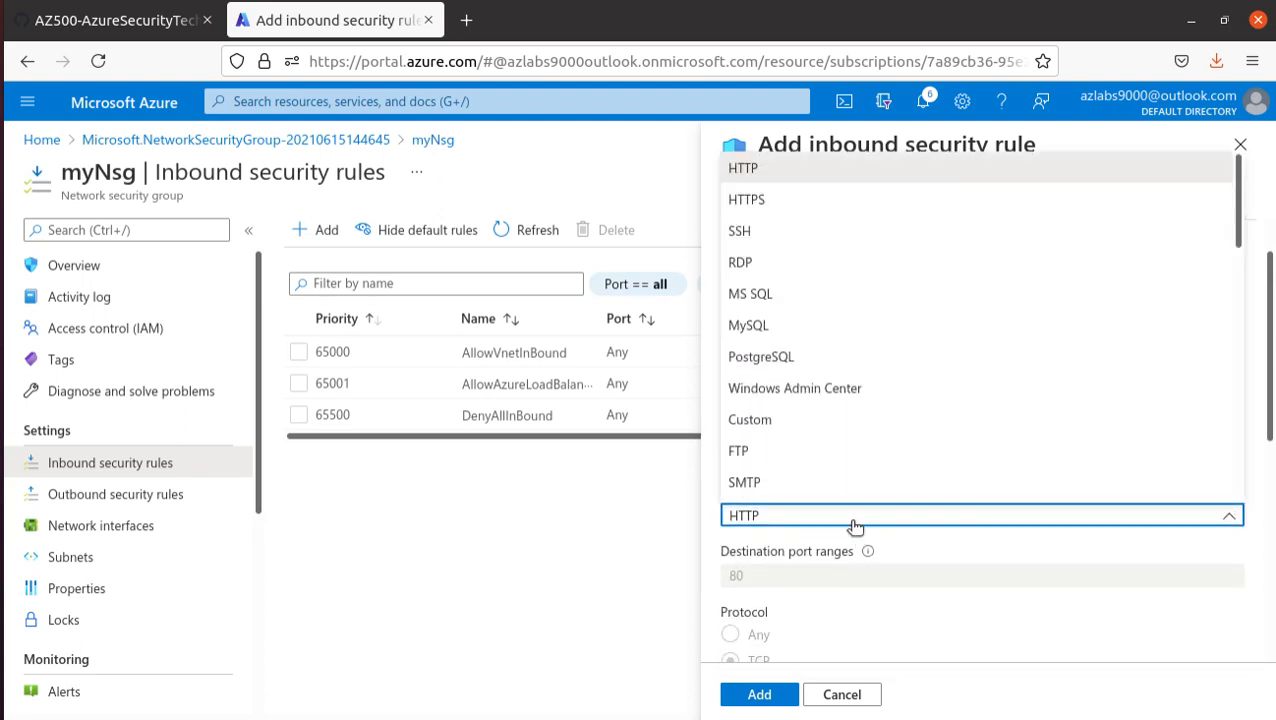
pyautogui.scroll(2, 858, 400)
pyautogui.click(505, 565)
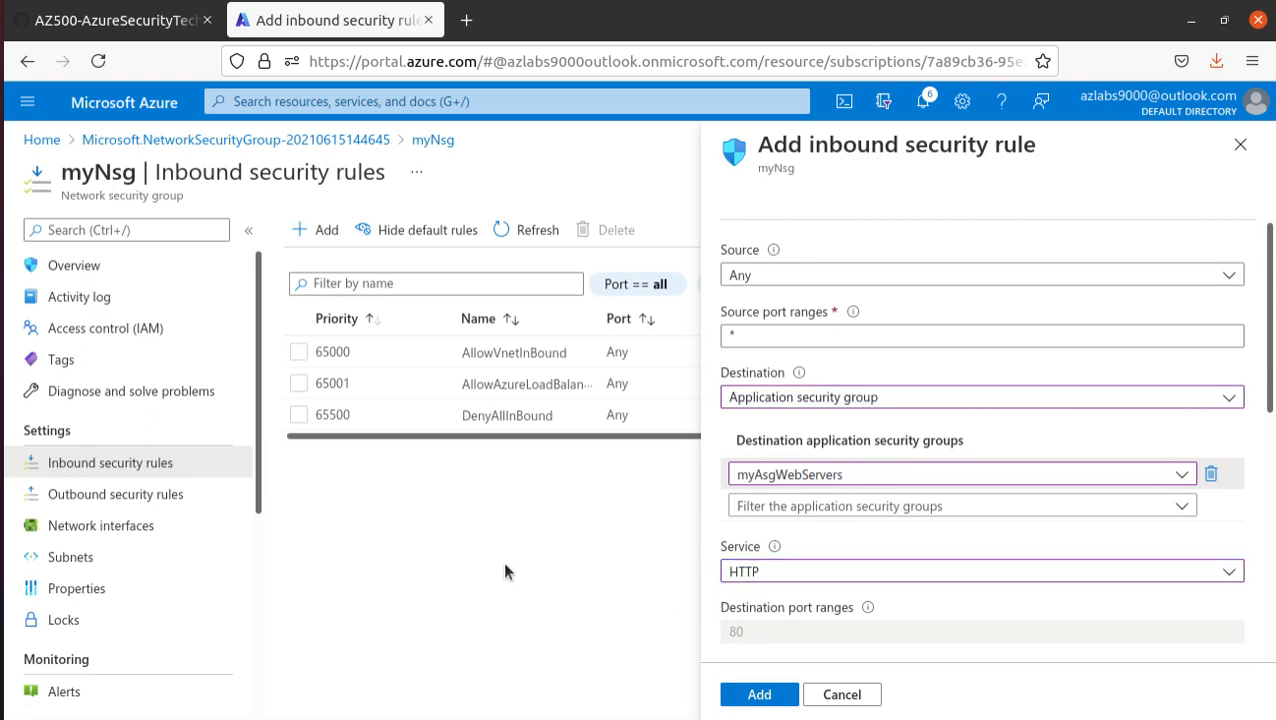
pyautogui.click(95, 20)
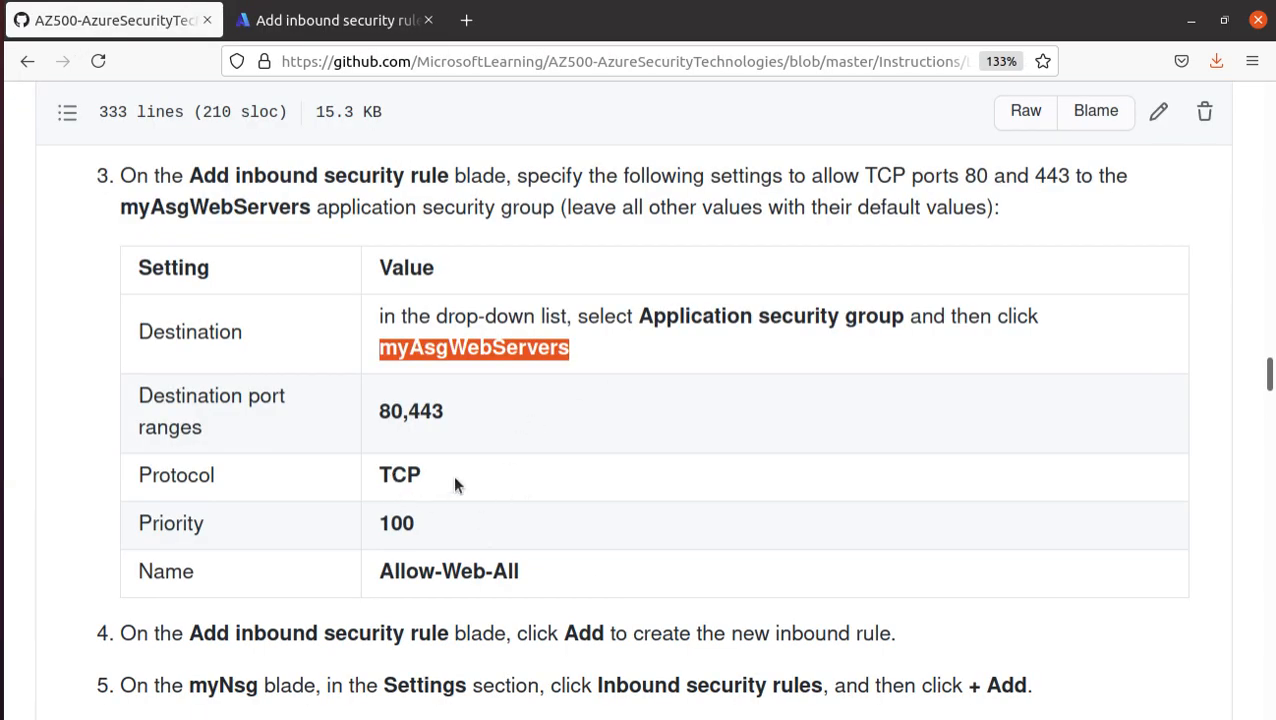
pyautogui.moveTo(453, 476); pyautogui.dragTo(392, 455)
pyautogui.click(330, 20)
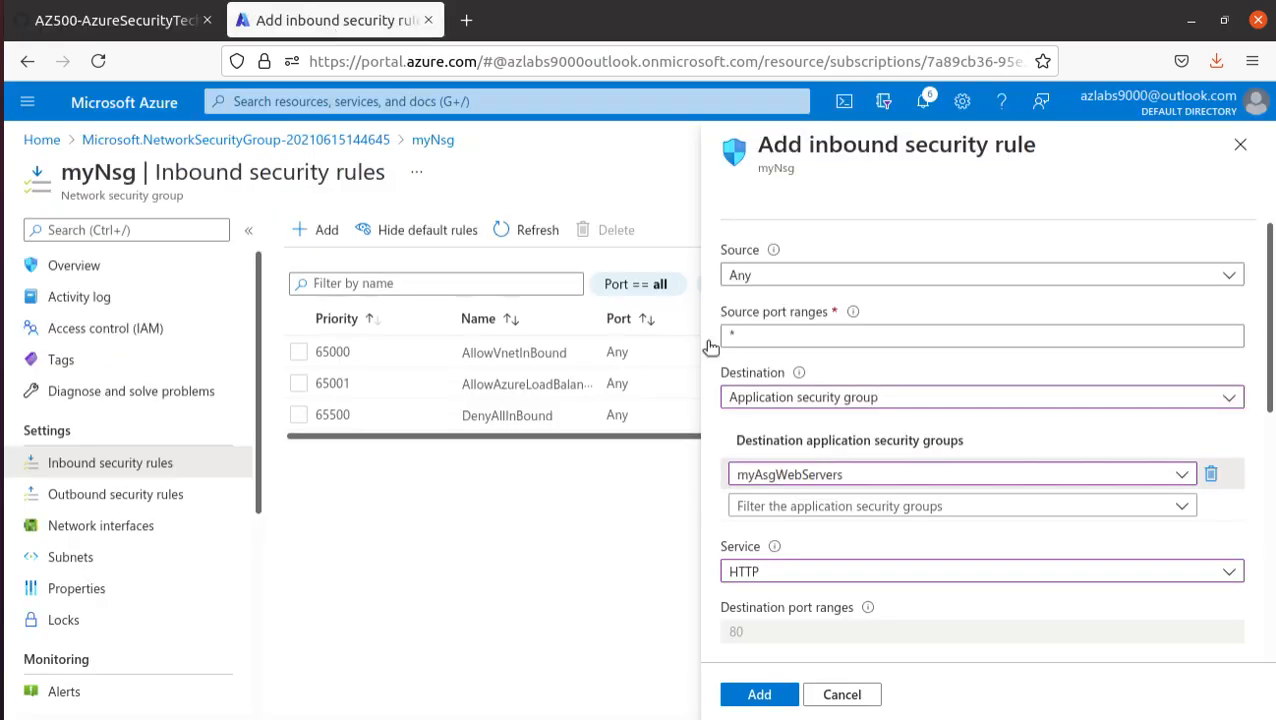
pyautogui.click(763, 573)
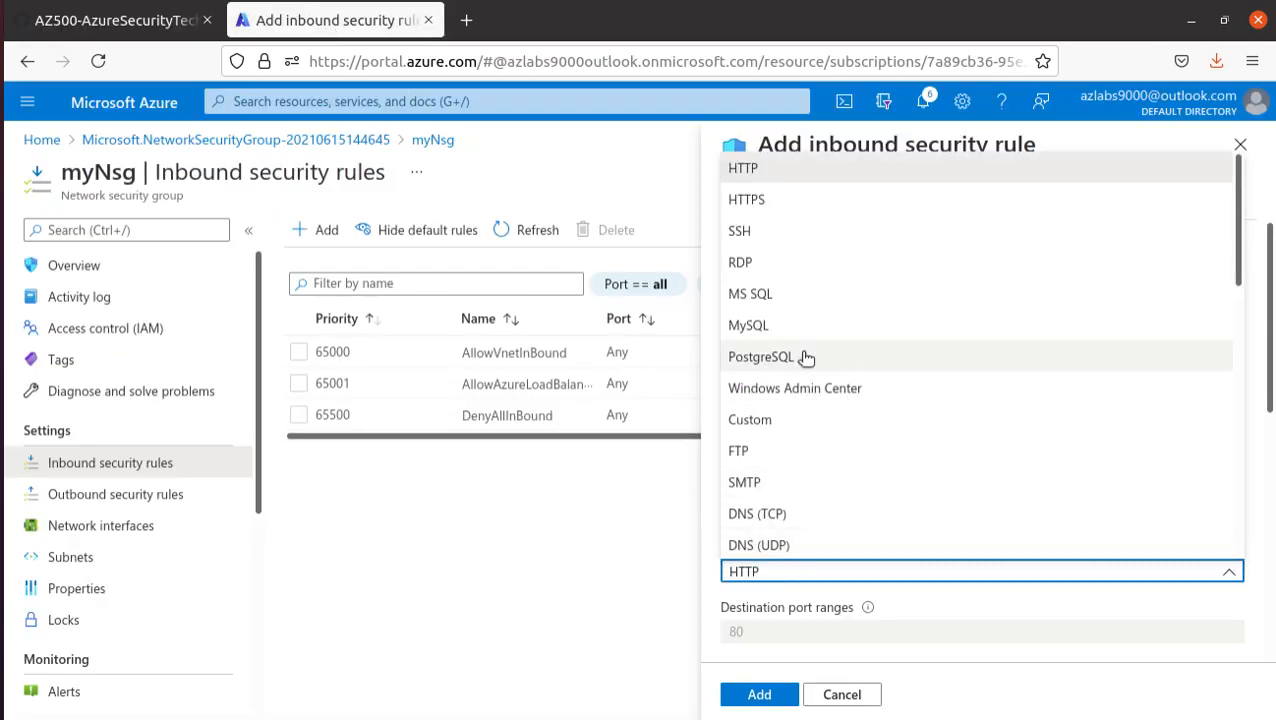
pyautogui.scroll(-5, 783, 475)
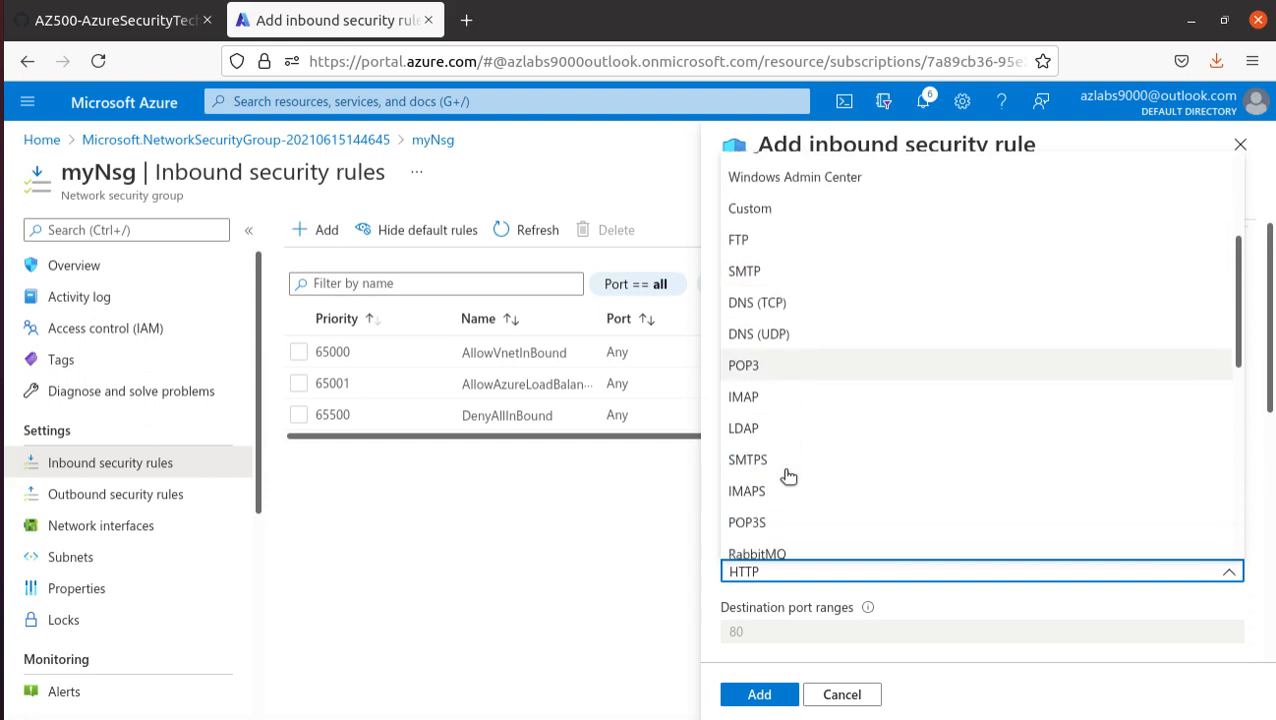
pyautogui.scroll(-5, 788, 475)
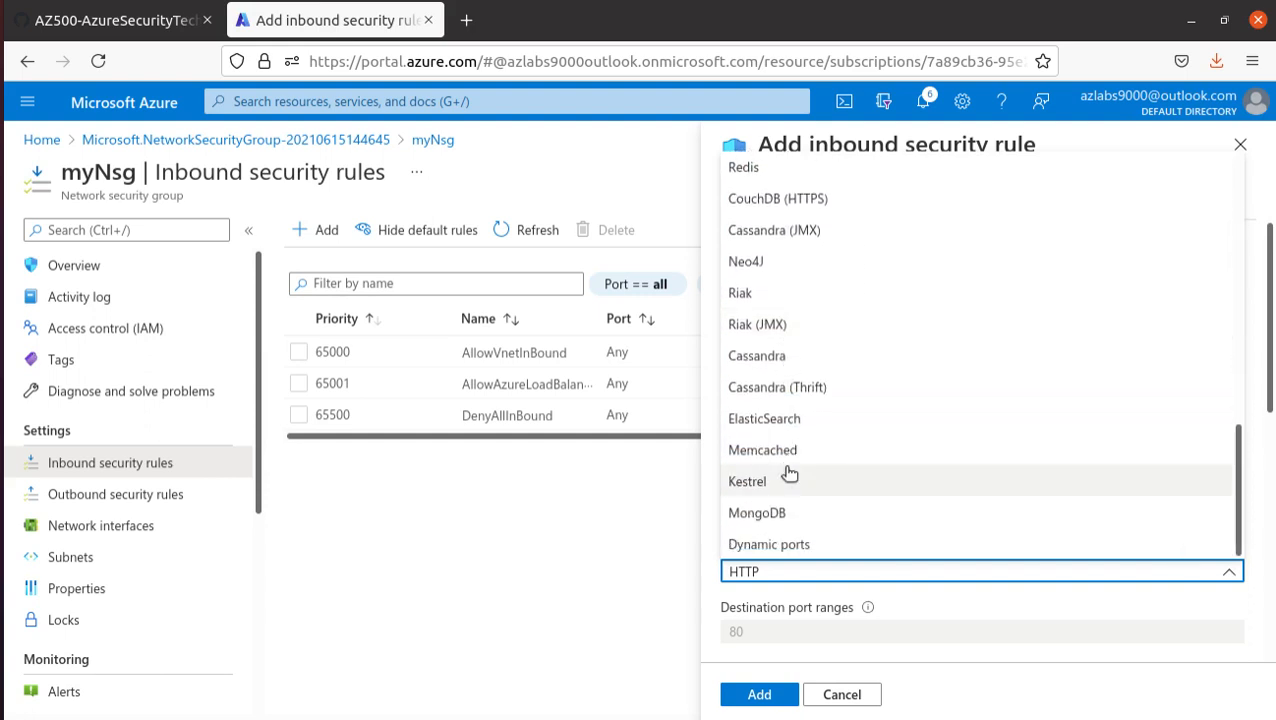
pyautogui.scroll(10, 789, 473)
pyautogui.click(770, 572)
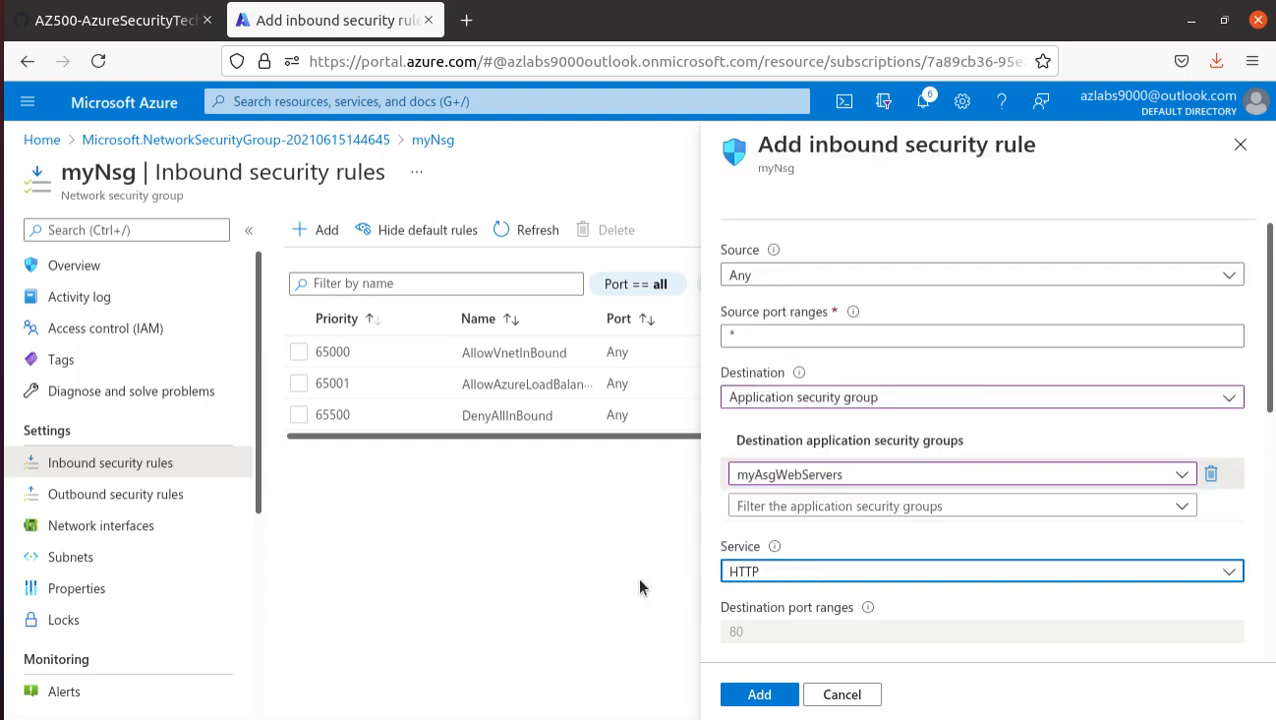
pyautogui.click(768, 572)
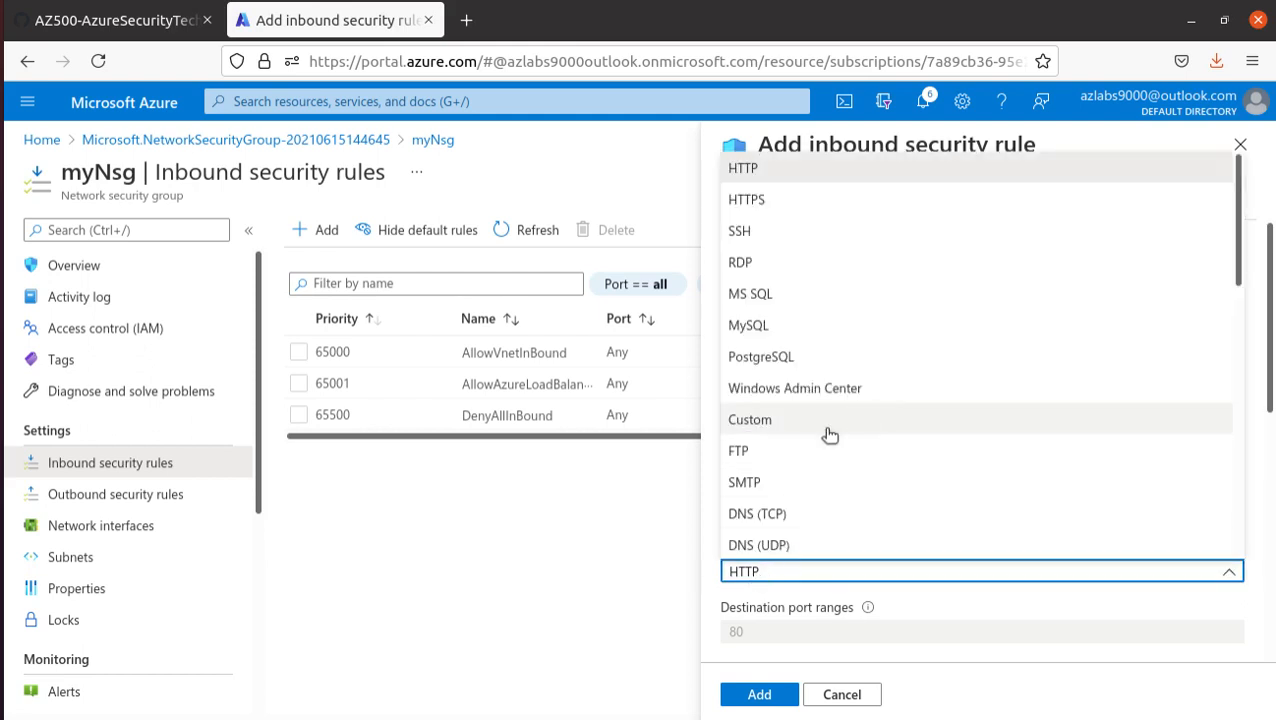
pyautogui.scroll(-10, 855, 425)
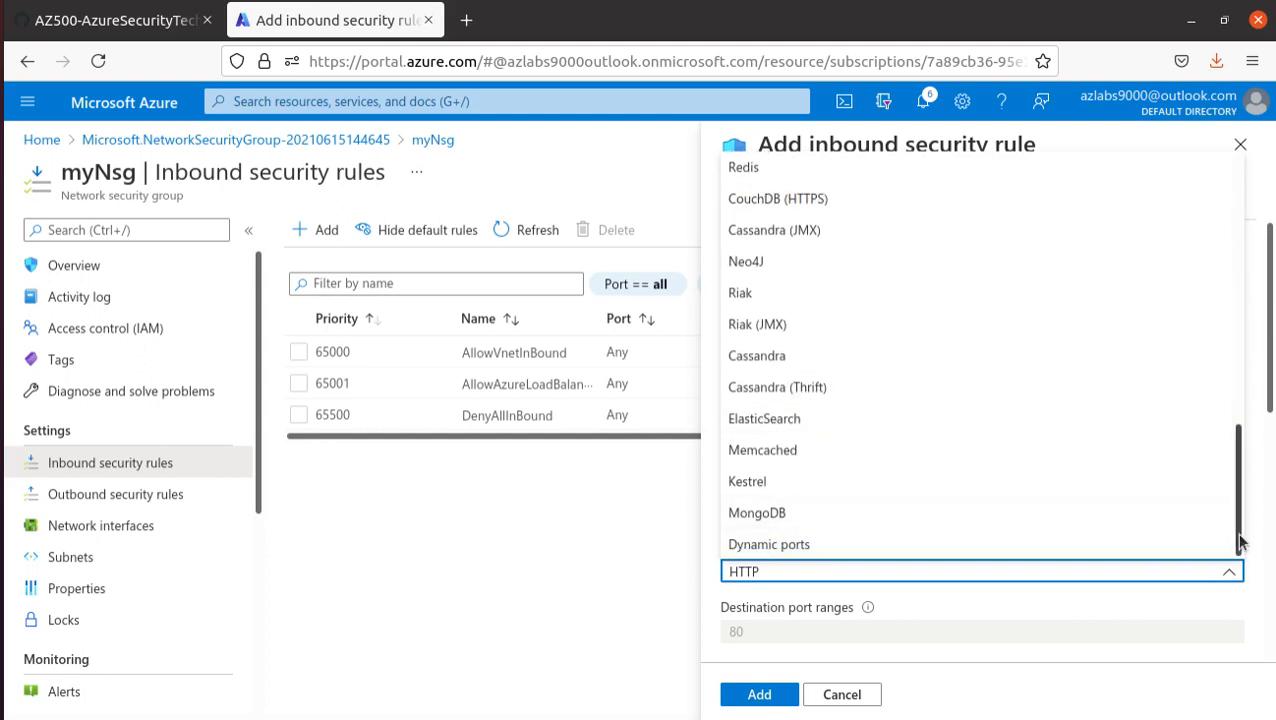
pyautogui.moveTo(1239, 541); pyautogui.dragTo(1257, 232)
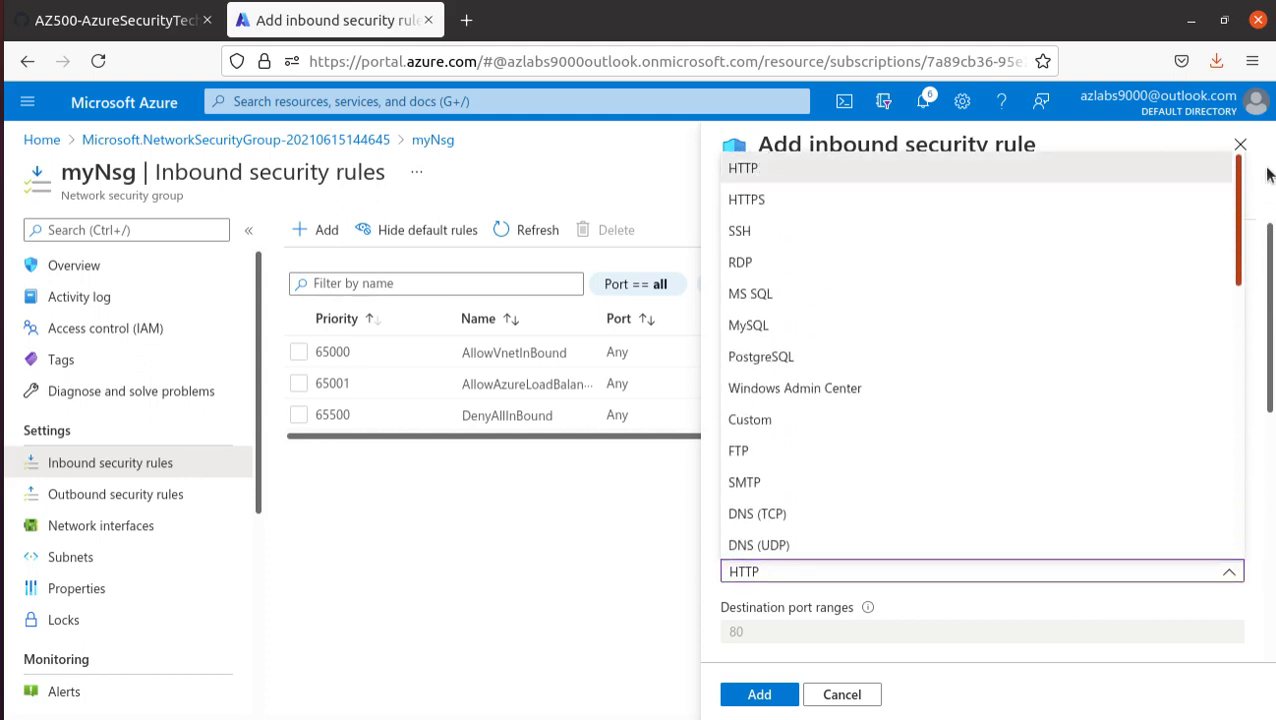
pyautogui.click(652, 571)
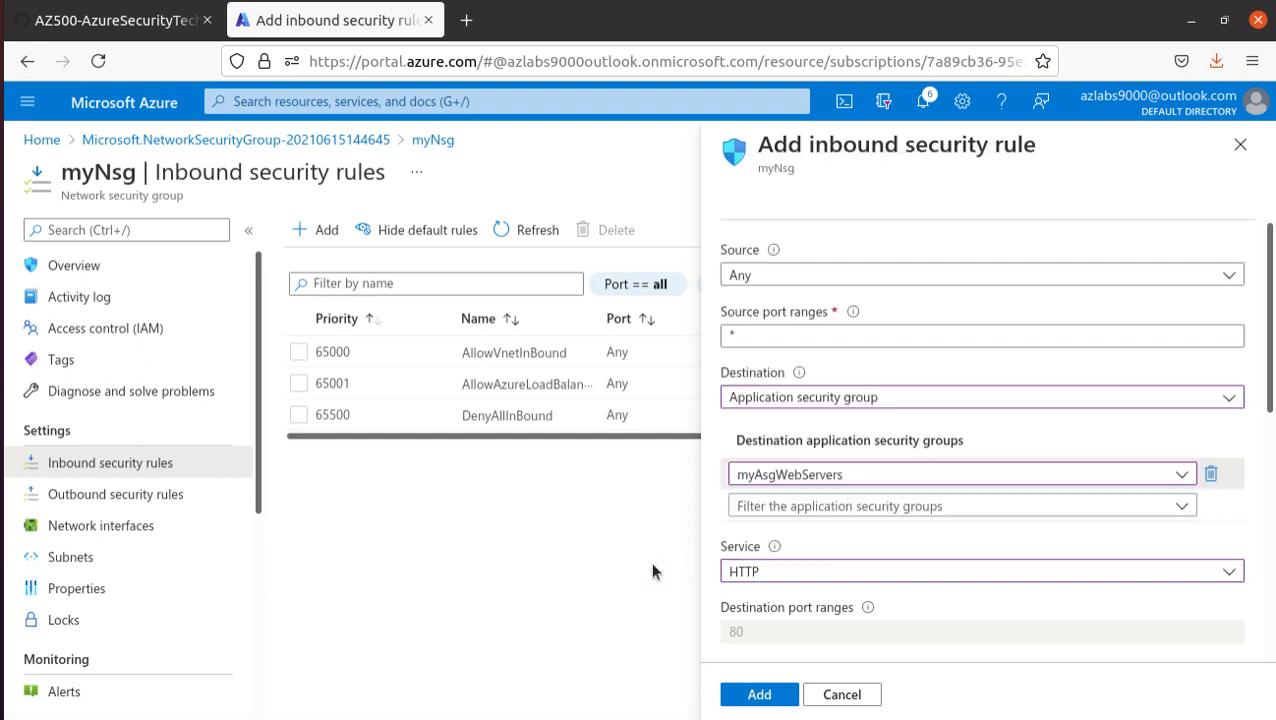
pyautogui.click(898, 507)
pyautogui.click(905, 505)
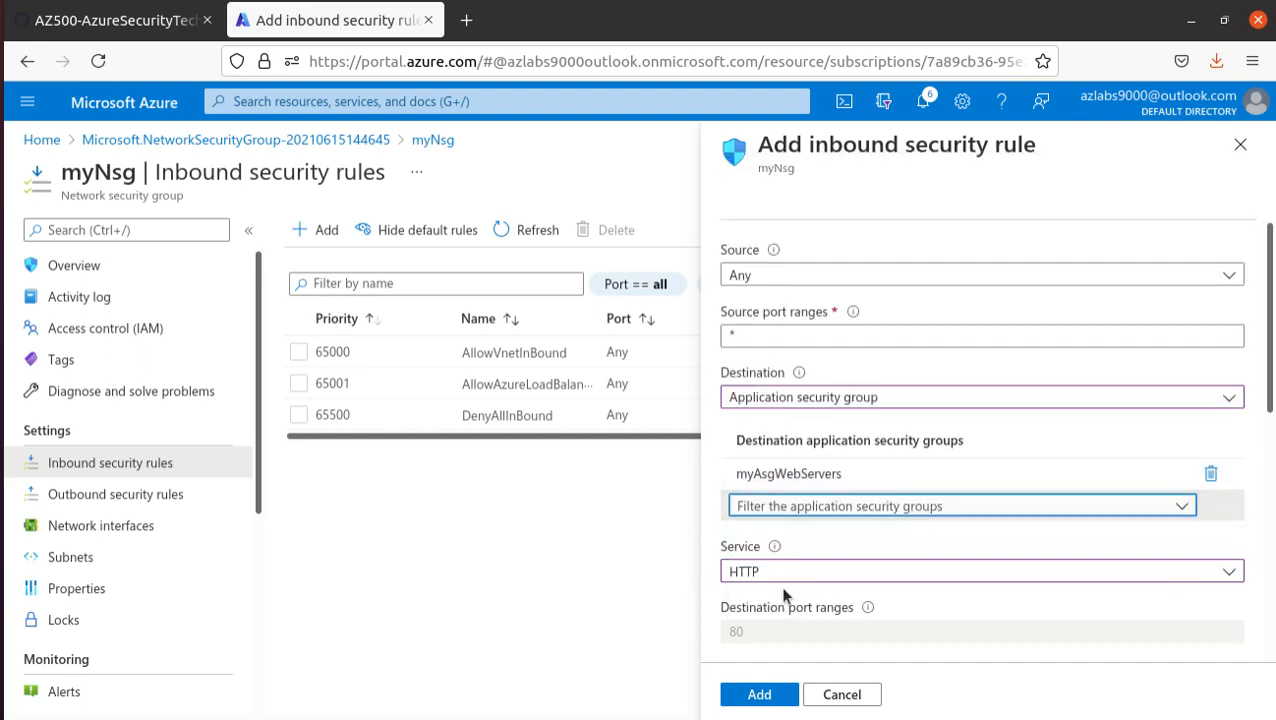
pyautogui.click(866, 696)
pyautogui.click(843, 438)
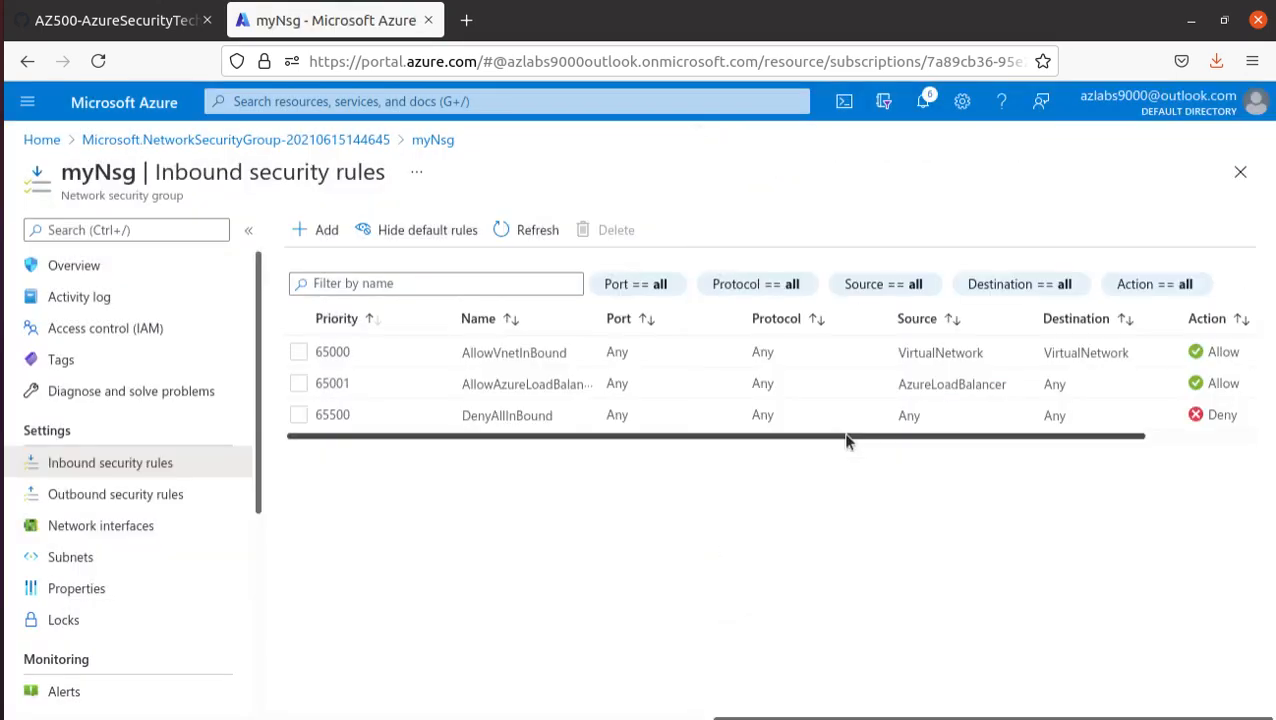
# - Start a new inbound security rule for myNsg and set its protocol to TCP
pyautogui.click(312, 231)
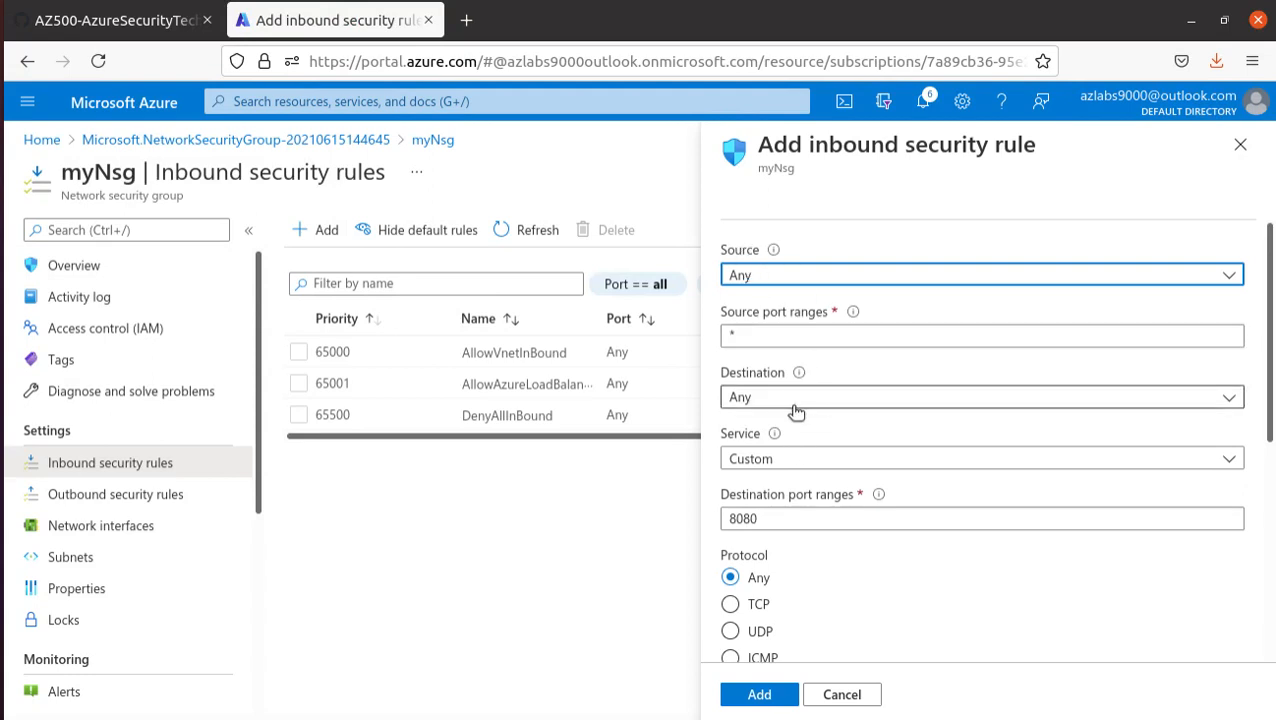
pyautogui.scroll(-1, 880, 600)
pyautogui.click(731, 549)
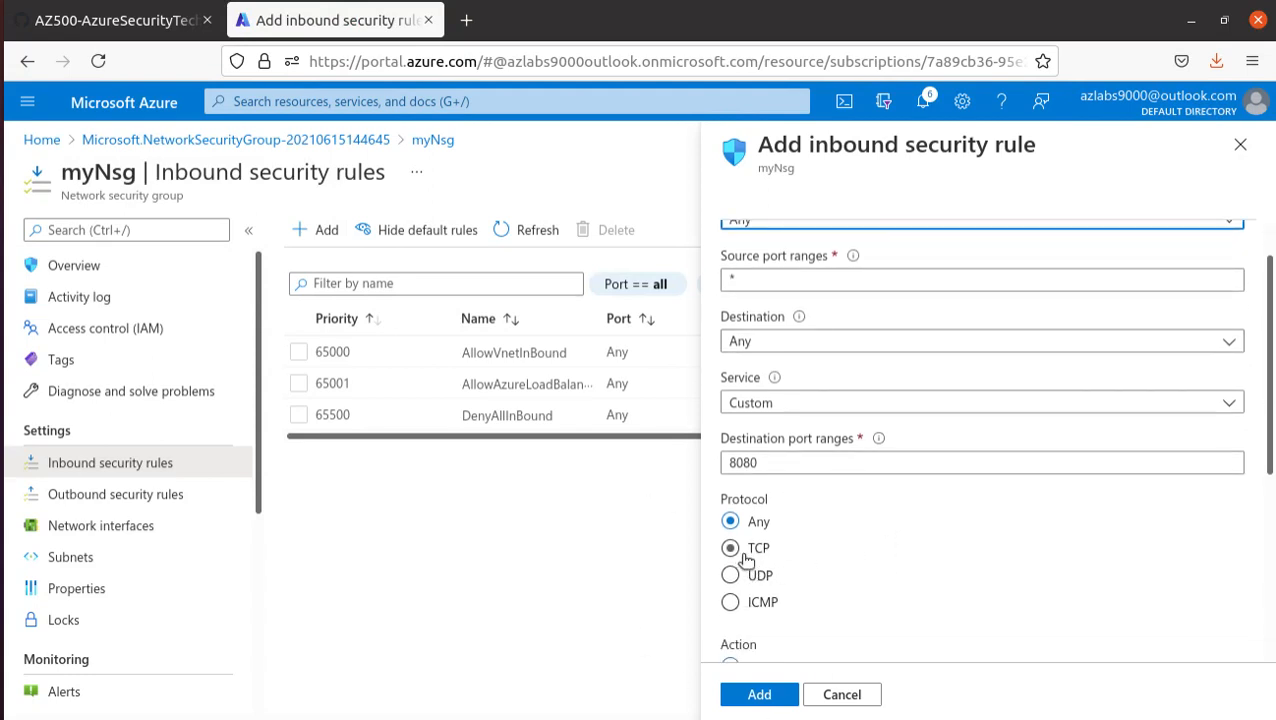
pyautogui.scroll(-1, 913, 538)
pyautogui.scroll(-5, 913, 533)
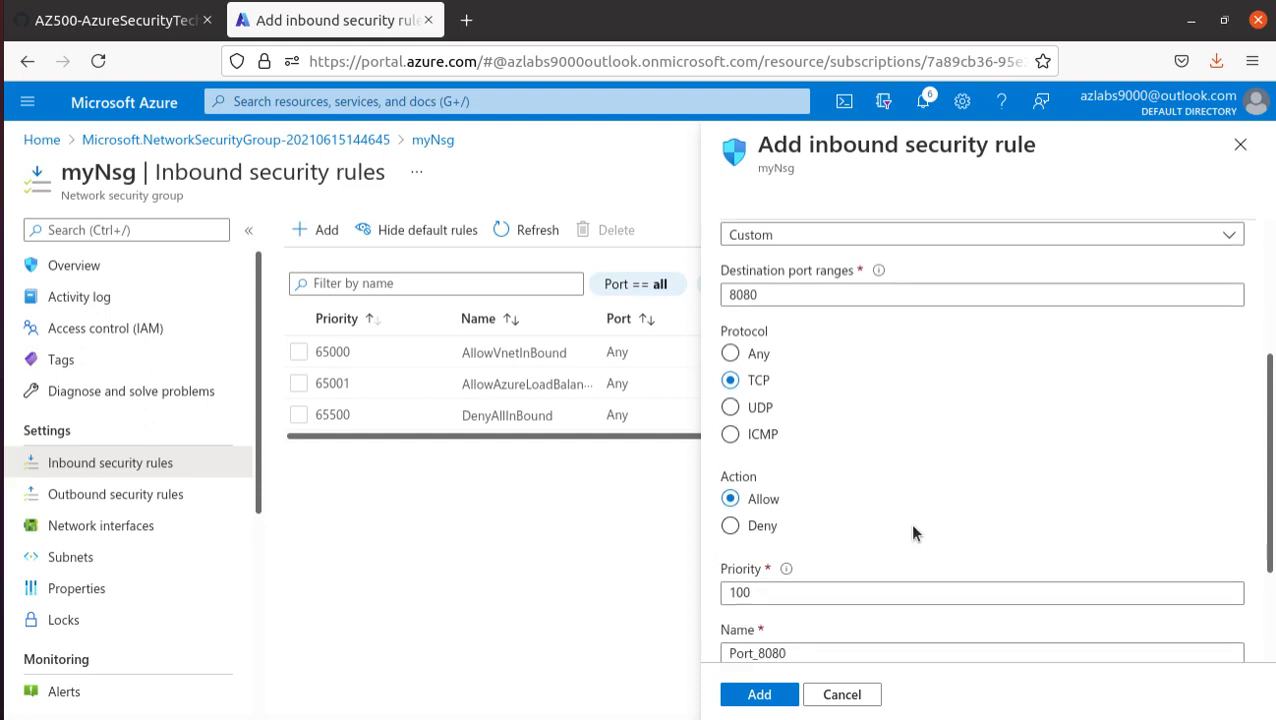
pyautogui.scroll(2, 802, 444)
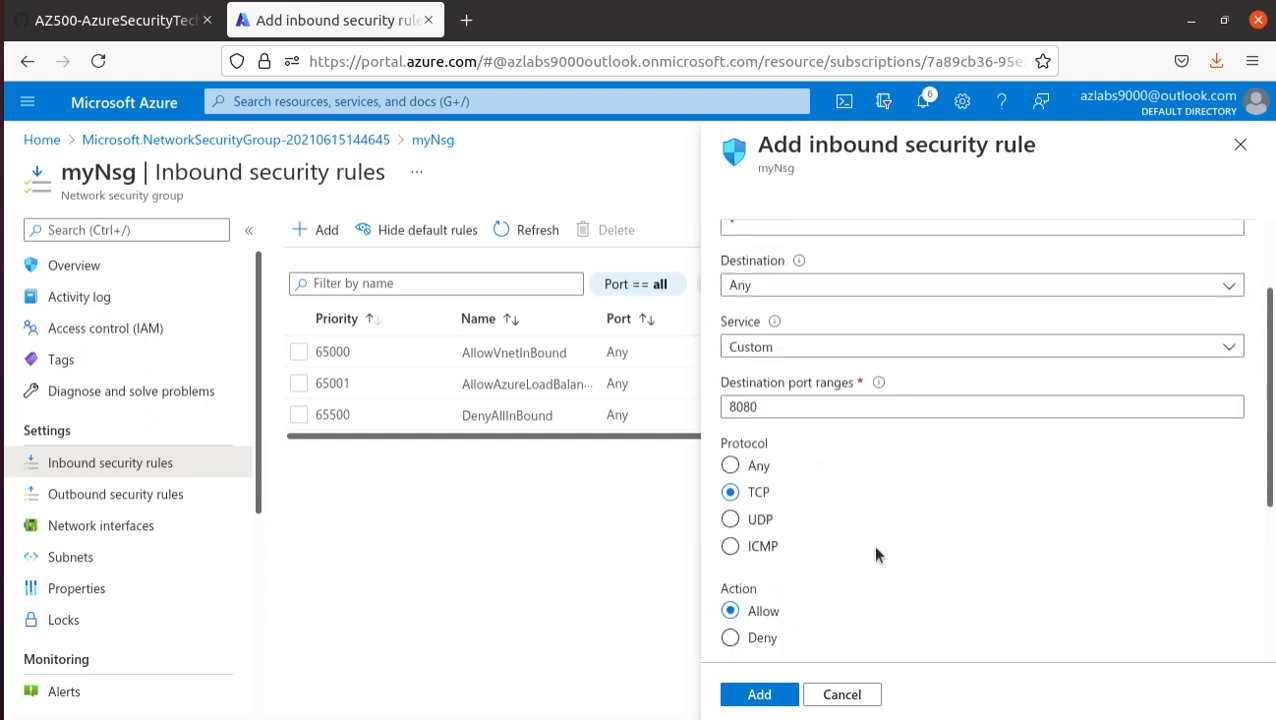
pyautogui.scroll(1, 755, 512)
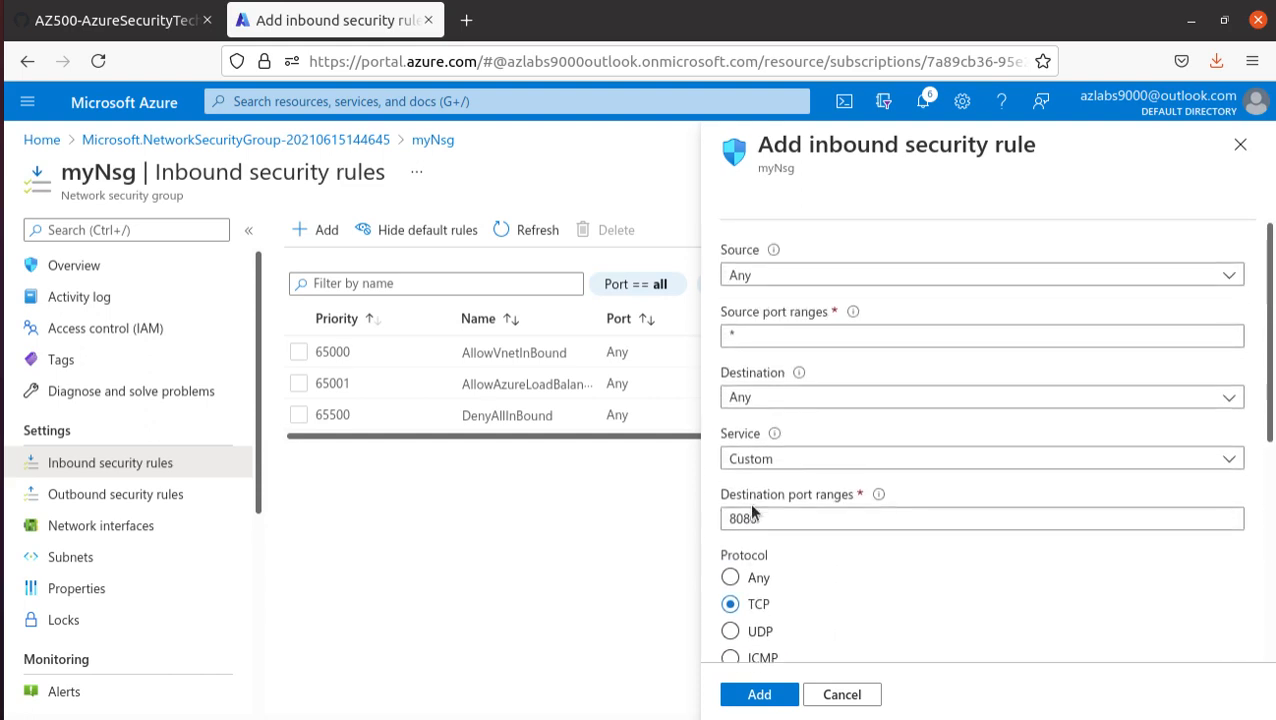
# - Set the inbound rule's destination to Application security group and select myAsgWebServers as the destination group
pyautogui.click(843, 282)
pyautogui.click(841, 279)
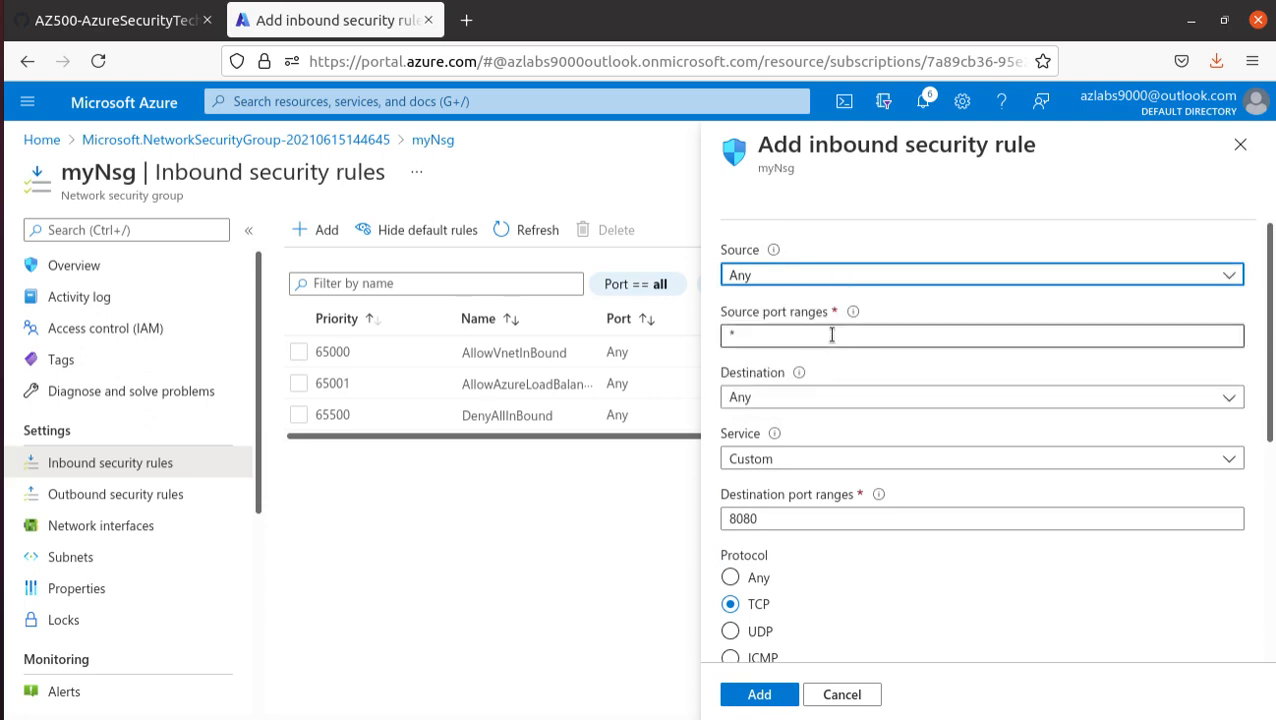
pyautogui.click(829, 394)
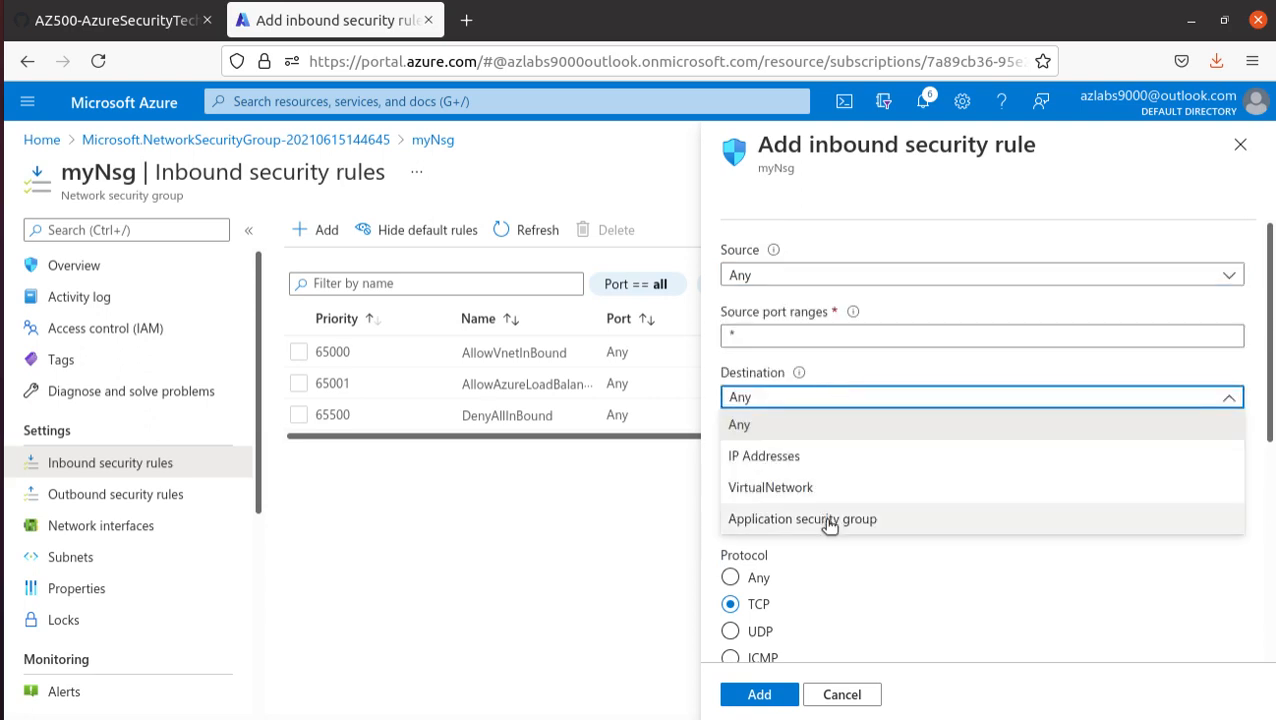
pyautogui.click(829, 520)
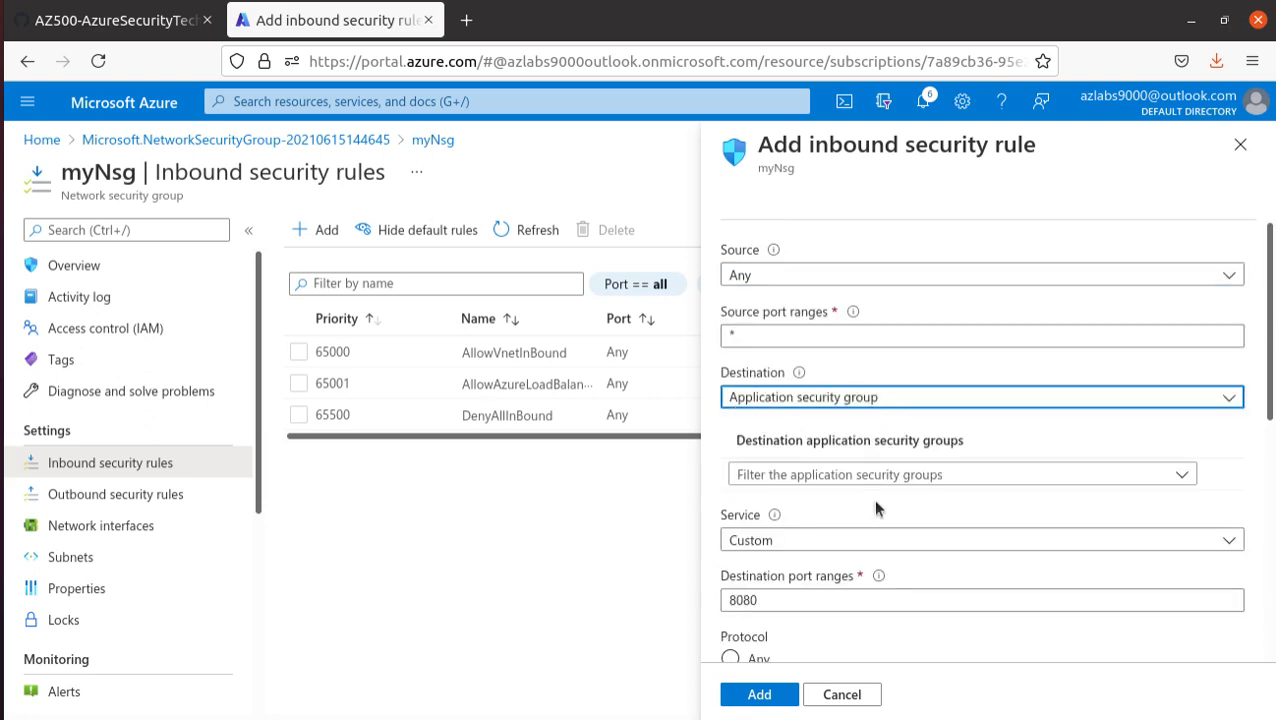
pyautogui.click(884, 476)
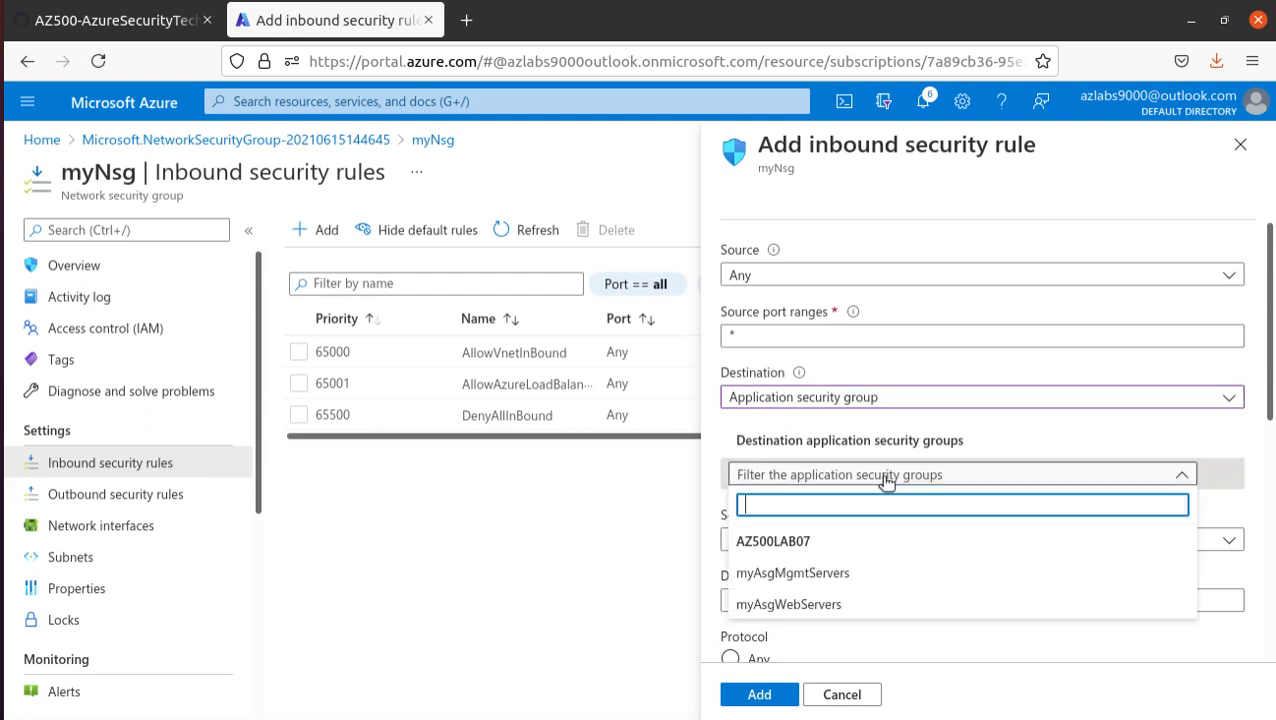
pyautogui.click(843, 607)
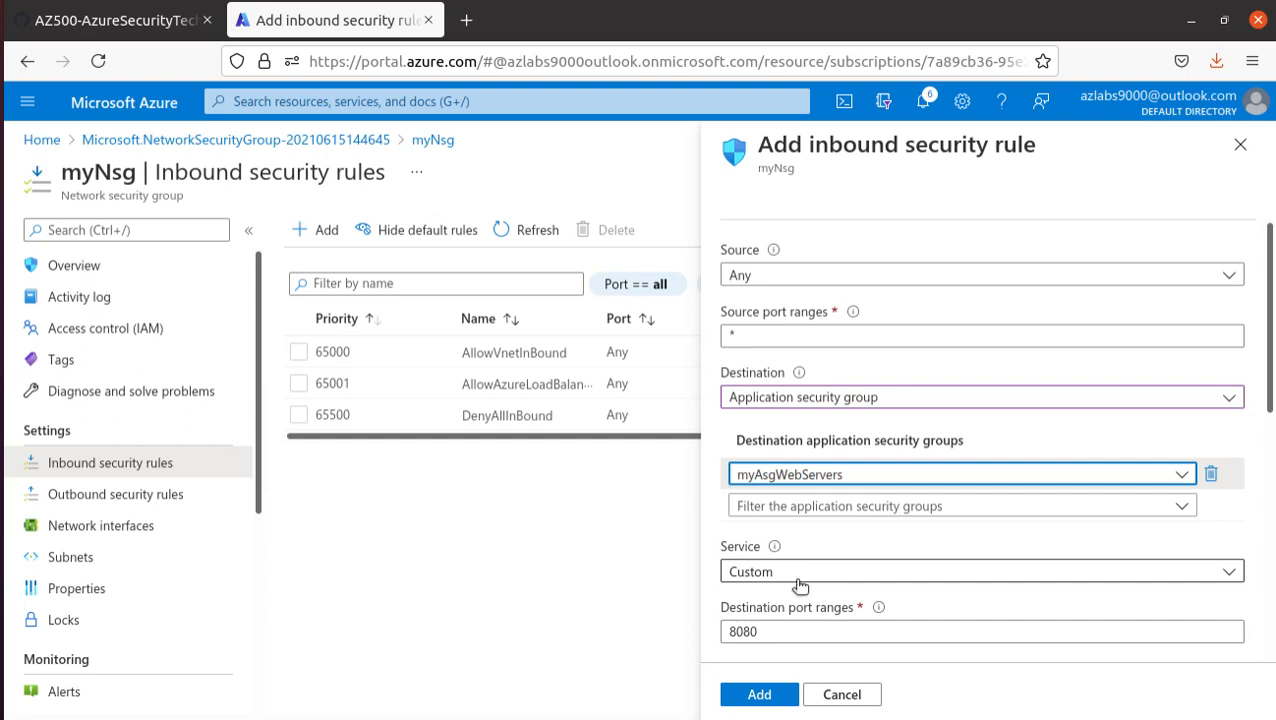
# - Set the inbound rule's destination port ranges to 80,443
pyautogui.moveTo(777, 631); pyautogui.dragTo(703, 628)
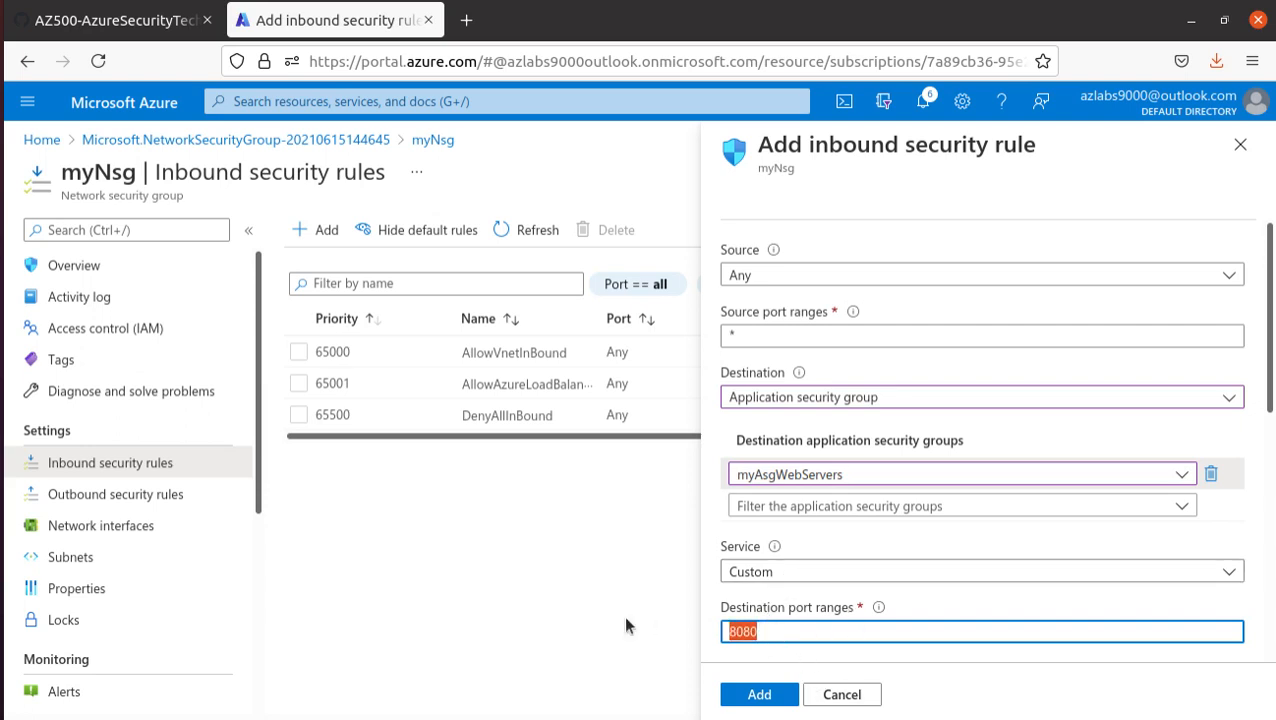
pyautogui.write('80,443')
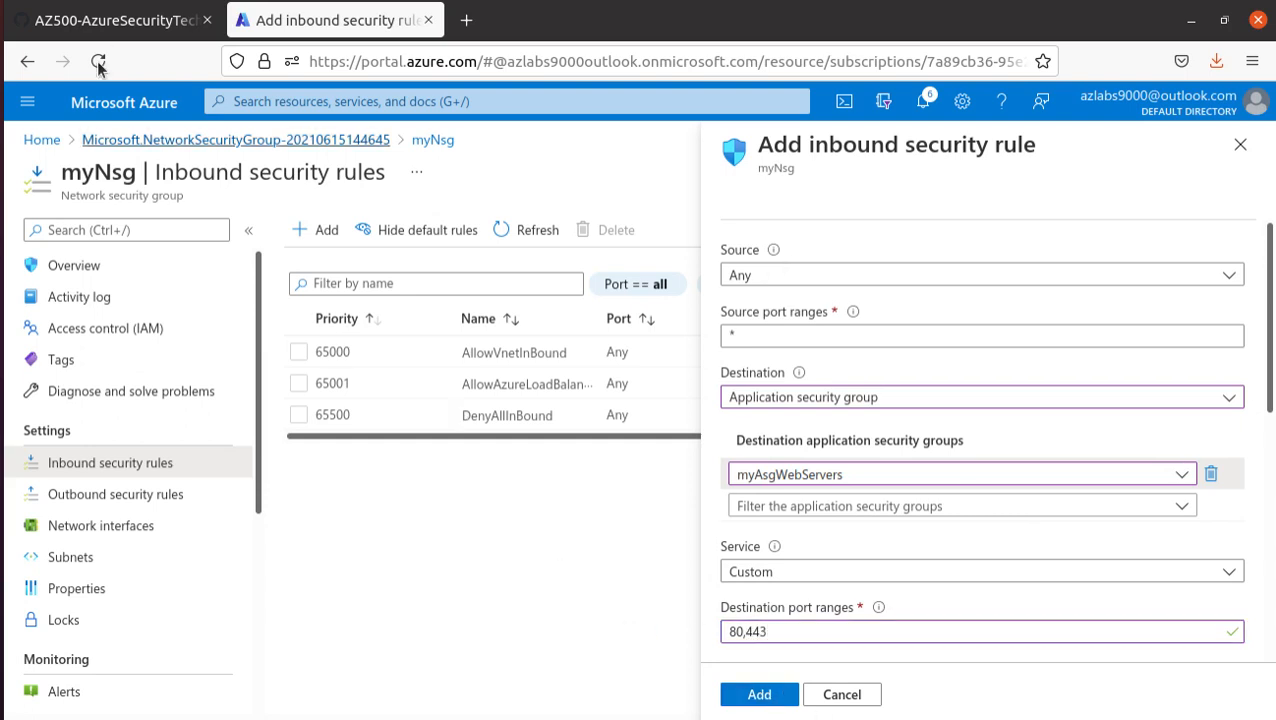
pyautogui.click(102, 27)
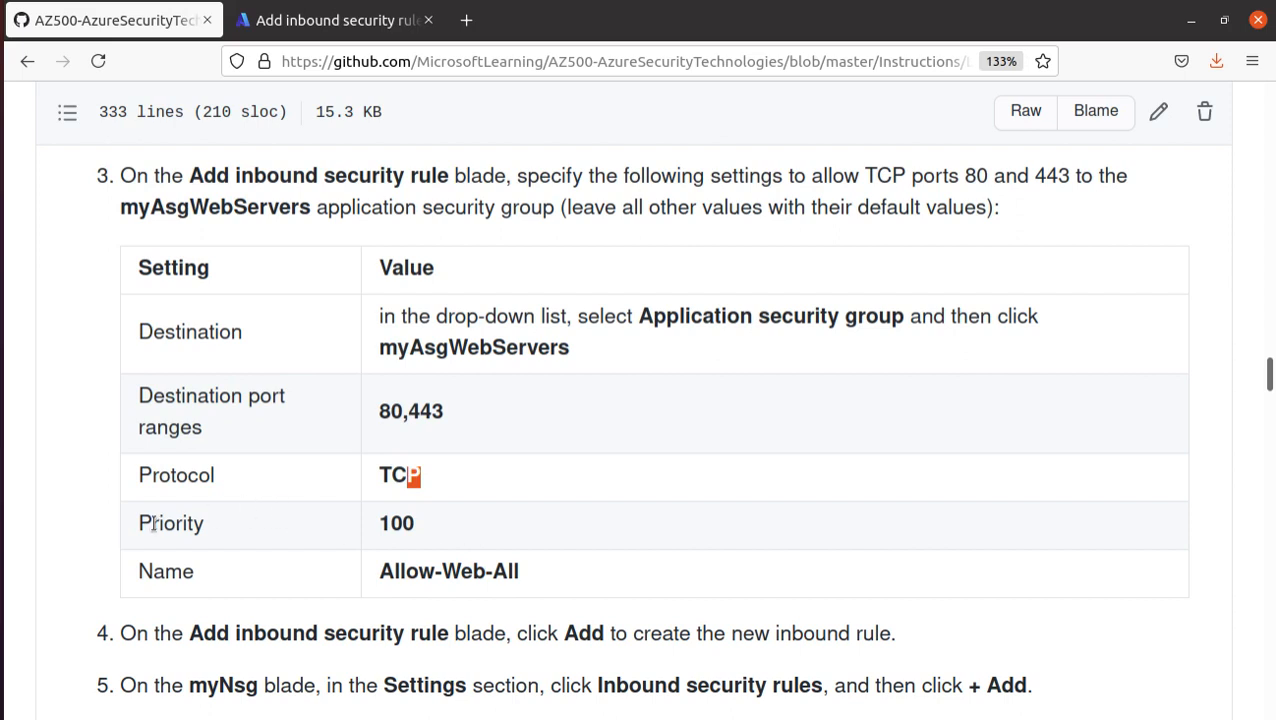
pyautogui.doubleClick(399, 523)
pyautogui.rightClick(399, 523)
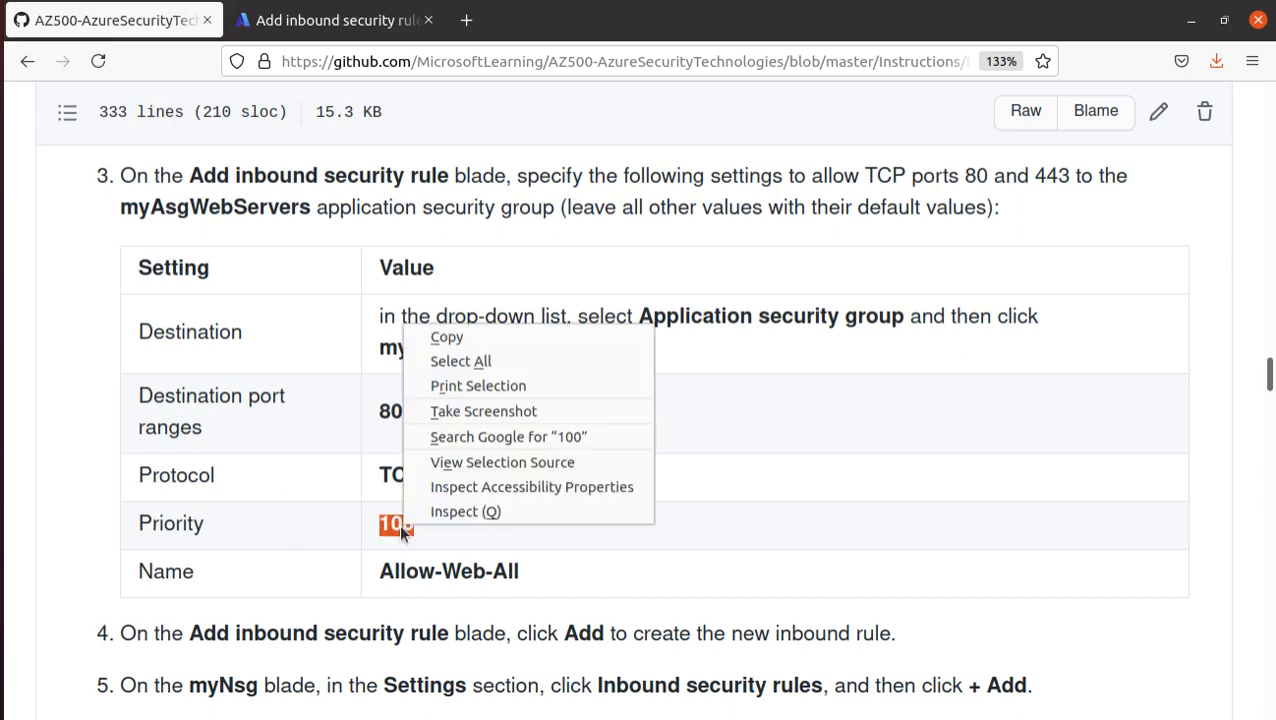
pyautogui.click(440, 334)
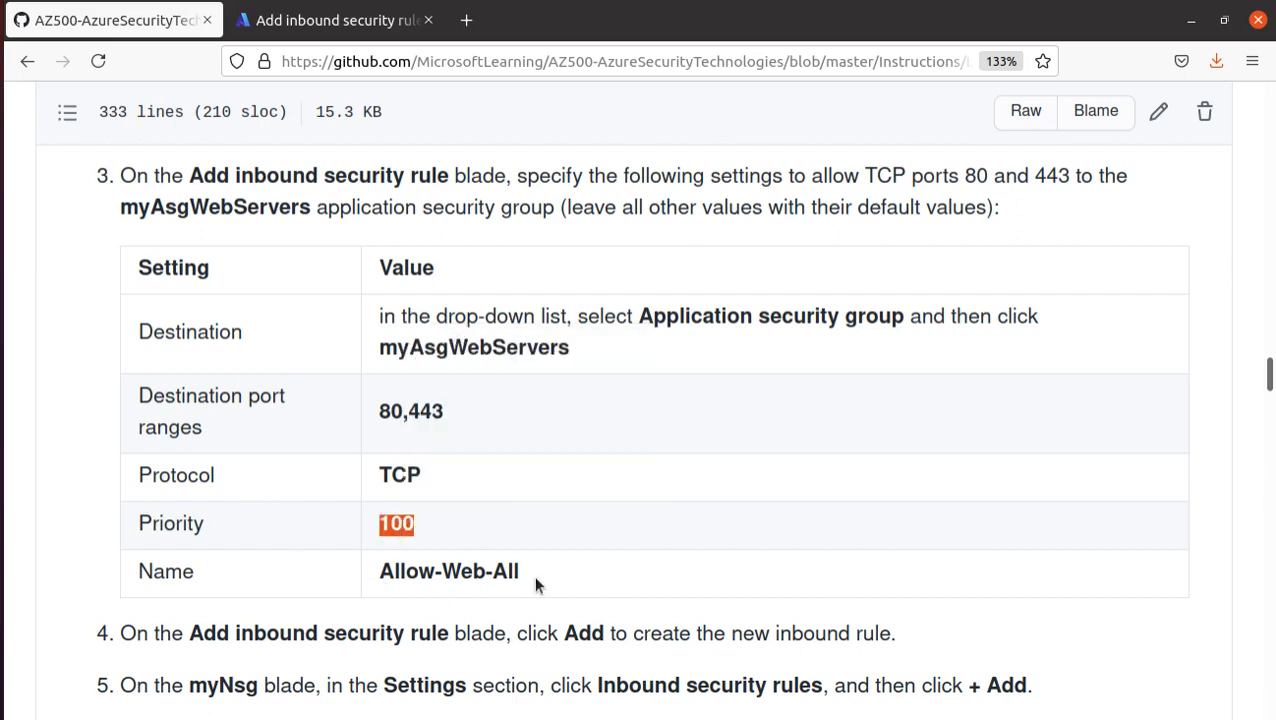
pyautogui.click(336, 20)
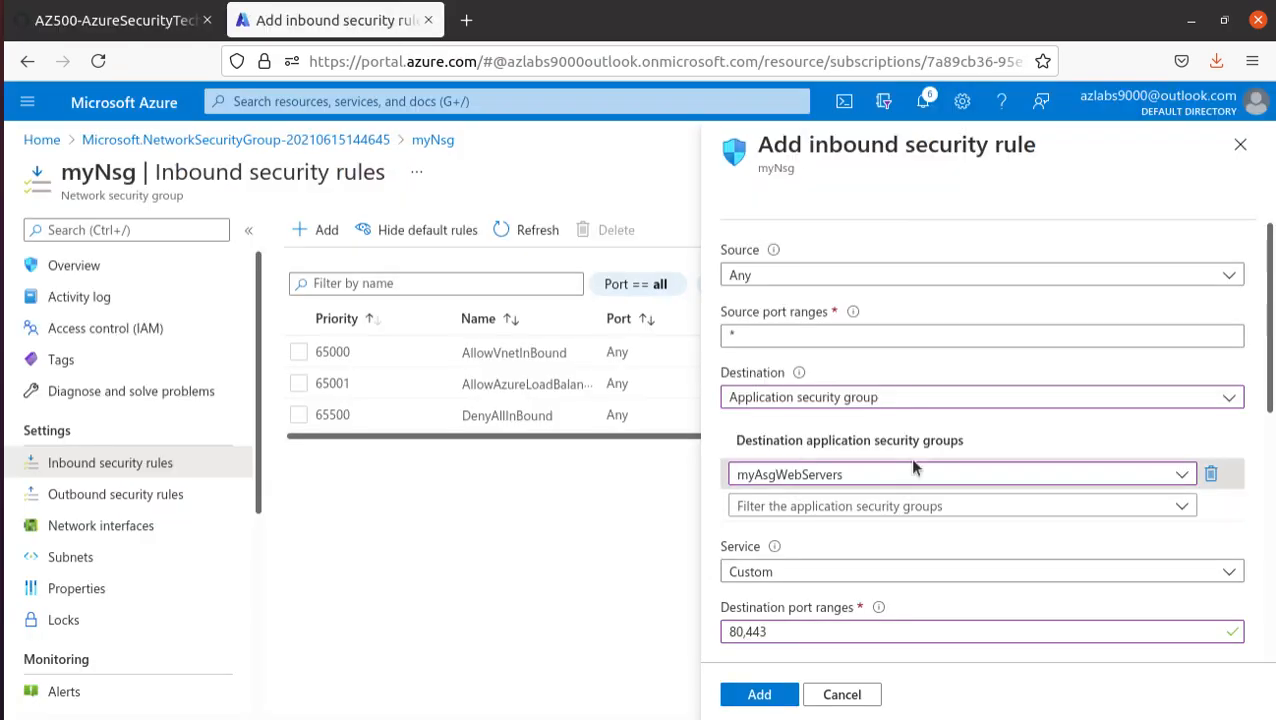
pyautogui.scroll(-3, 912, 460)
pyautogui.scroll(-4, 912, 460)
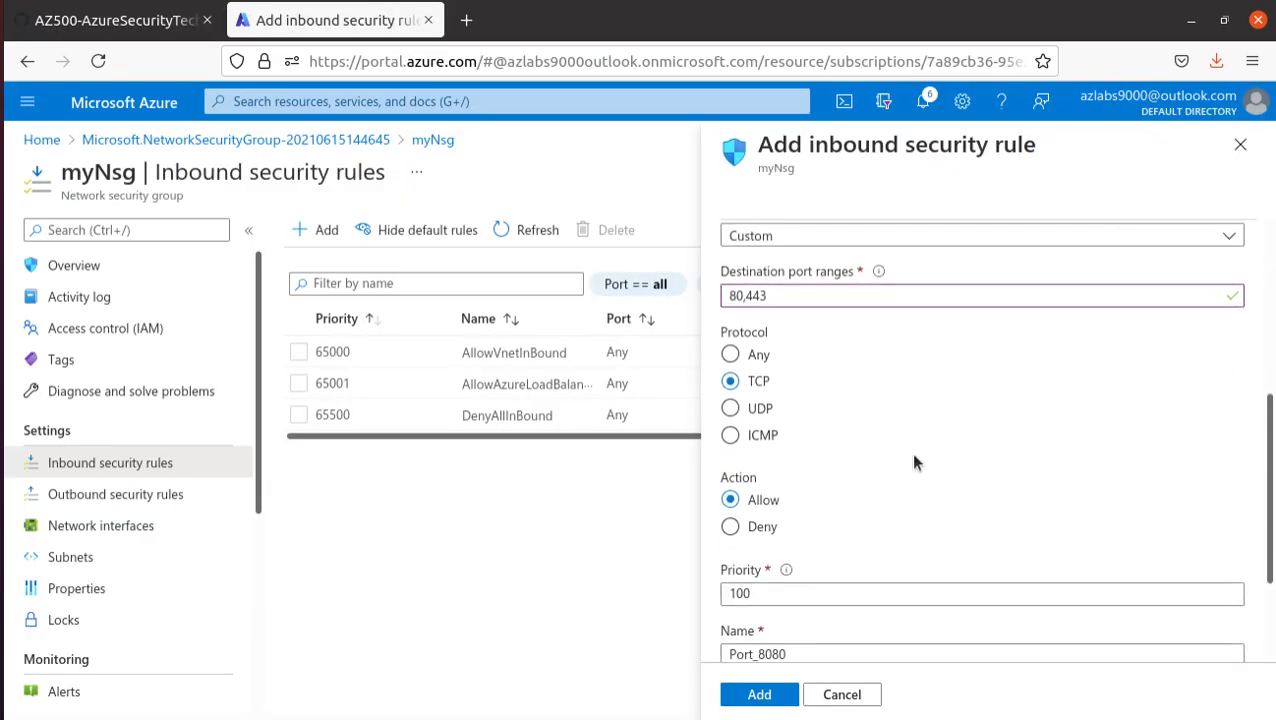
pyautogui.scroll(-2, 948, 433)
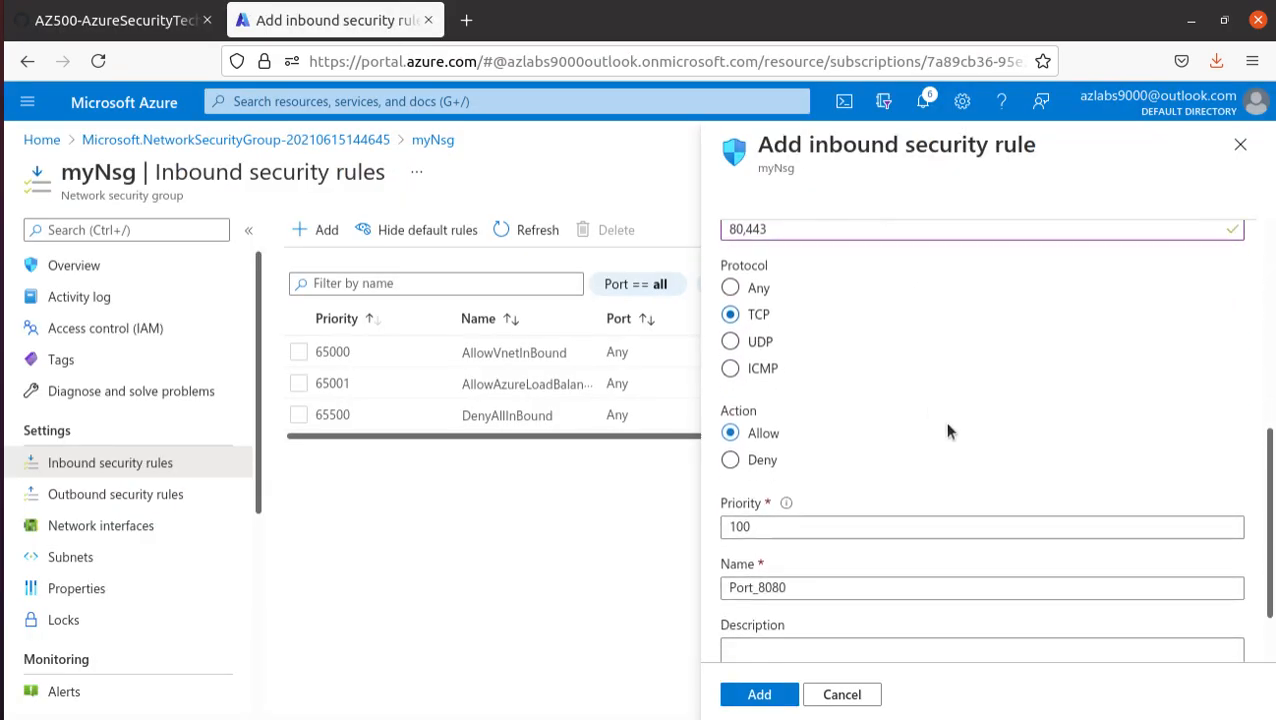
pyautogui.moveTo(781, 516); pyautogui.dragTo(657, 483)
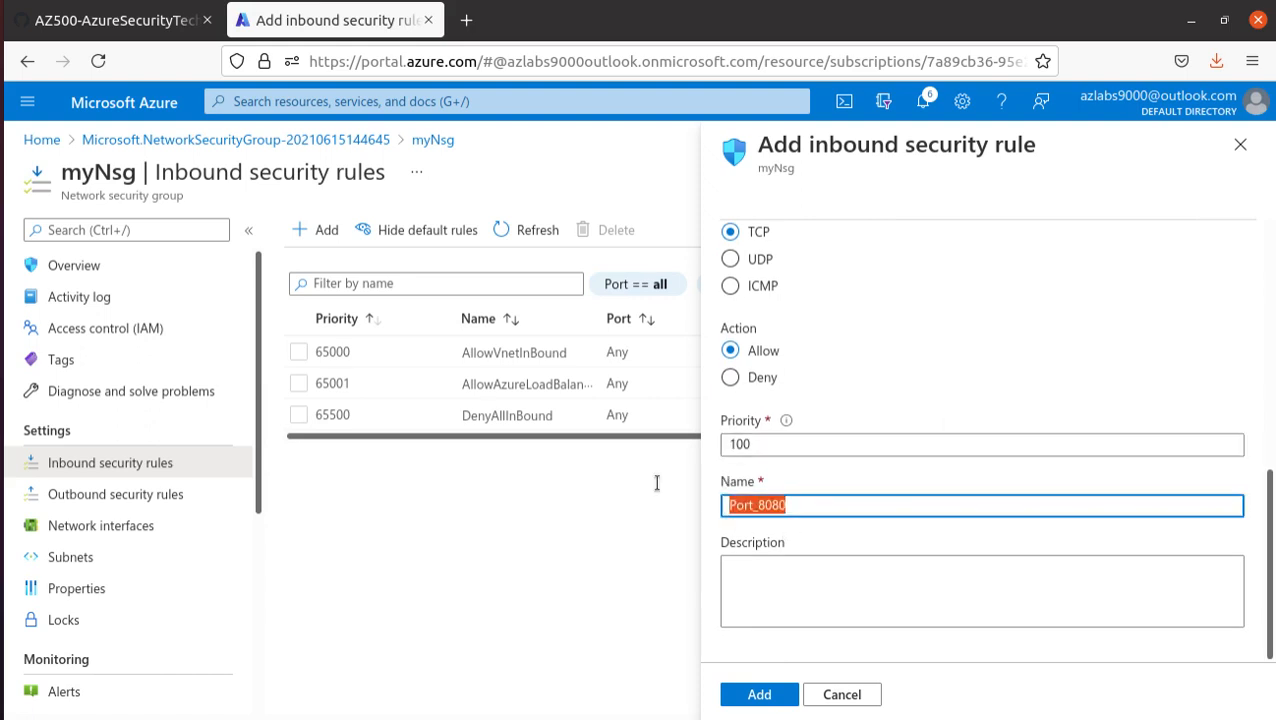
pyautogui.write('100')
# - Copy the rule name Allow-Web-All from the lab manual's settings table and enter it as the inbound rule's name
pyautogui.moveTo(763, 503); pyautogui.dragTo(650, 498)
pyautogui.click(108, 22)
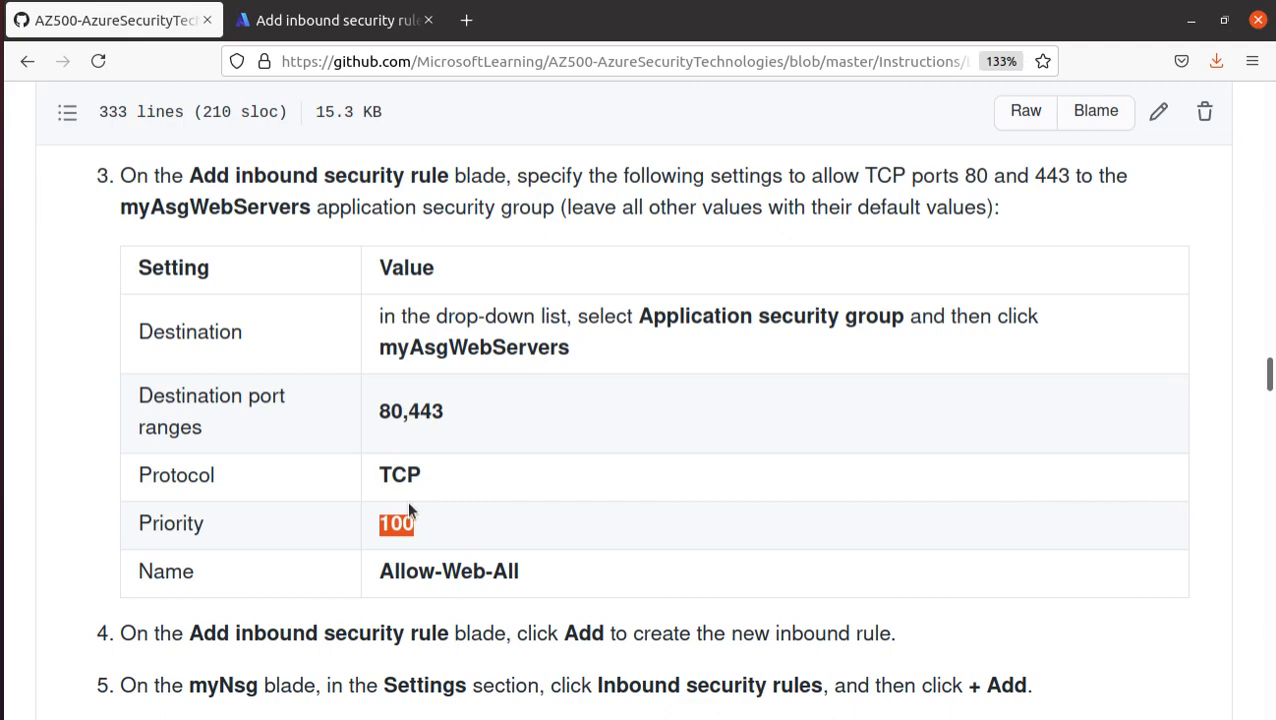
pyautogui.tripleClick(453, 567)
pyautogui.rightClick(458, 574)
pyautogui.click(513, 375)
pyautogui.click(340, 20)
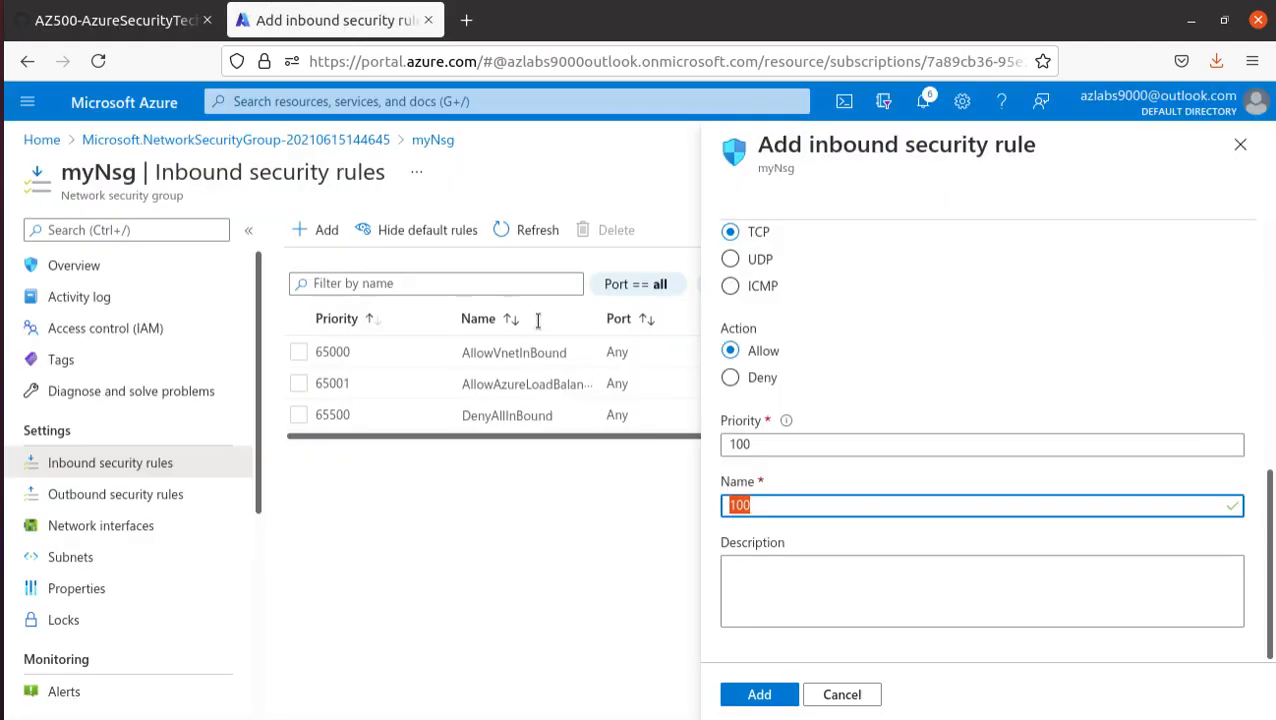
pyautogui.hotkey('ctrl', 'v')
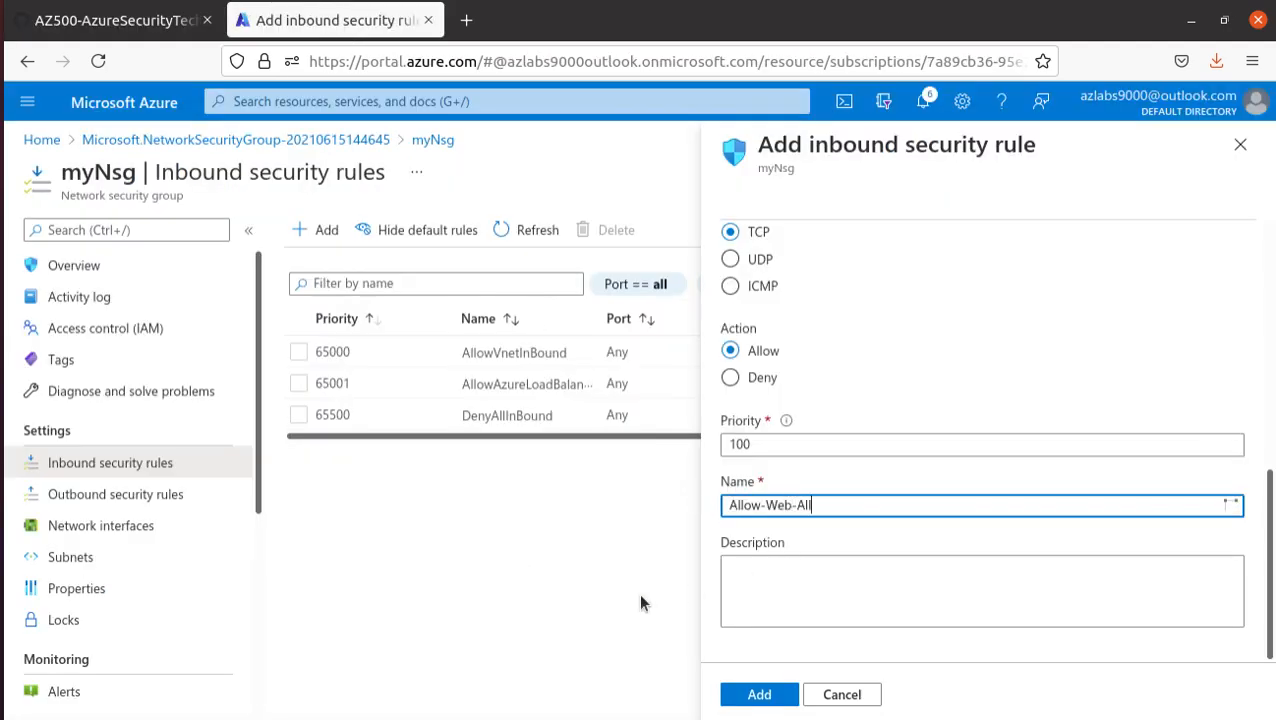
# - Review the Allow-Web-All rule's destination and port settings, and add the rule to myNsg
pyautogui.scroll(5, 990, 472)
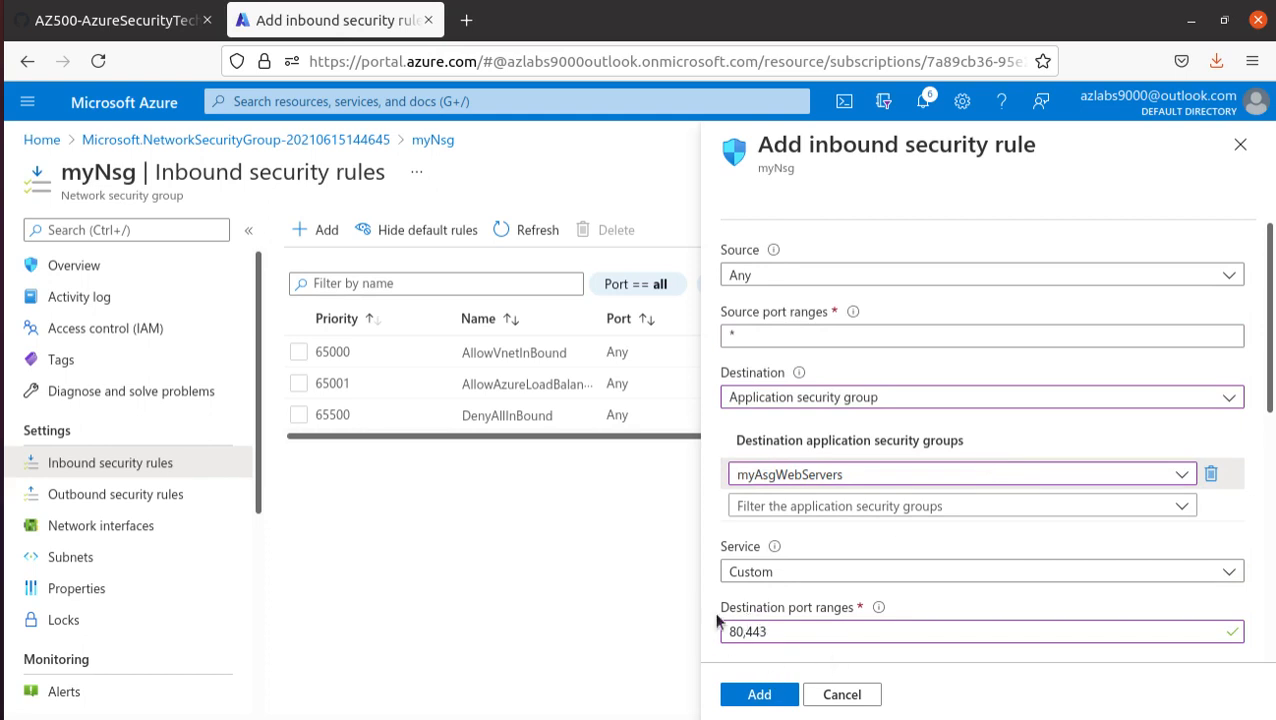
pyautogui.moveTo(770, 631); pyautogui.dragTo(708, 627)
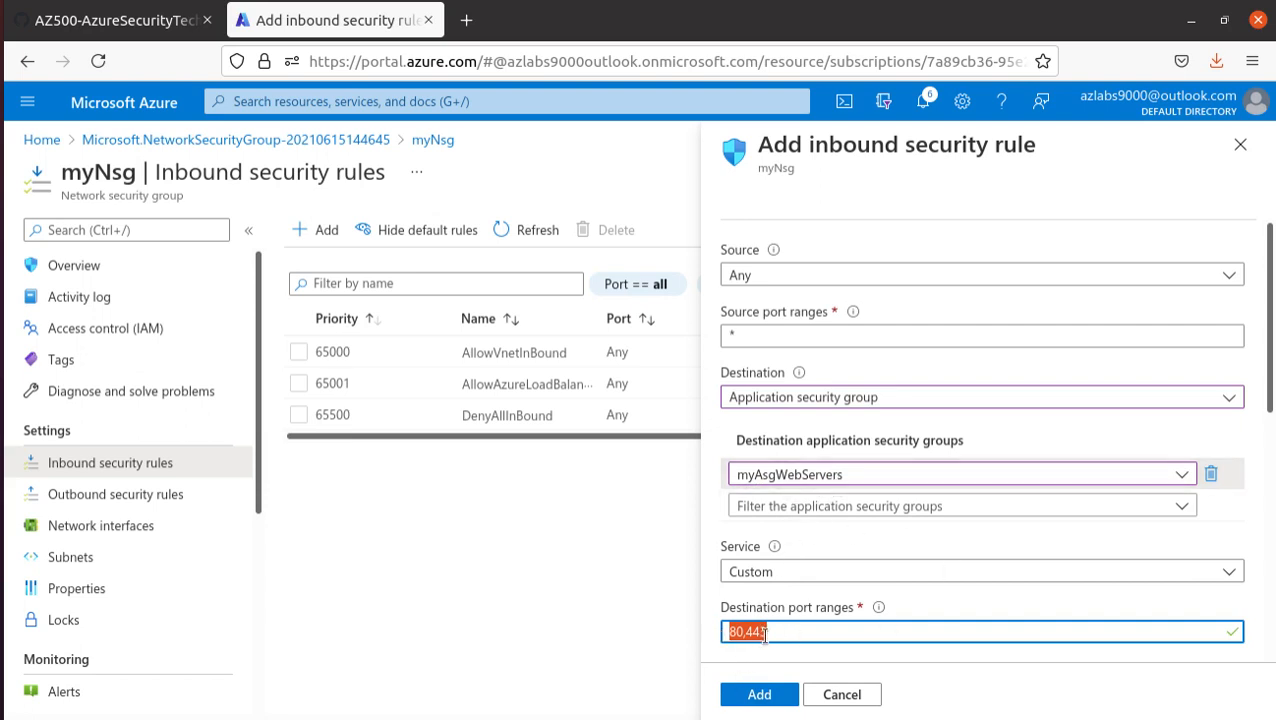
pyautogui.scroll(-5, 807, 593)
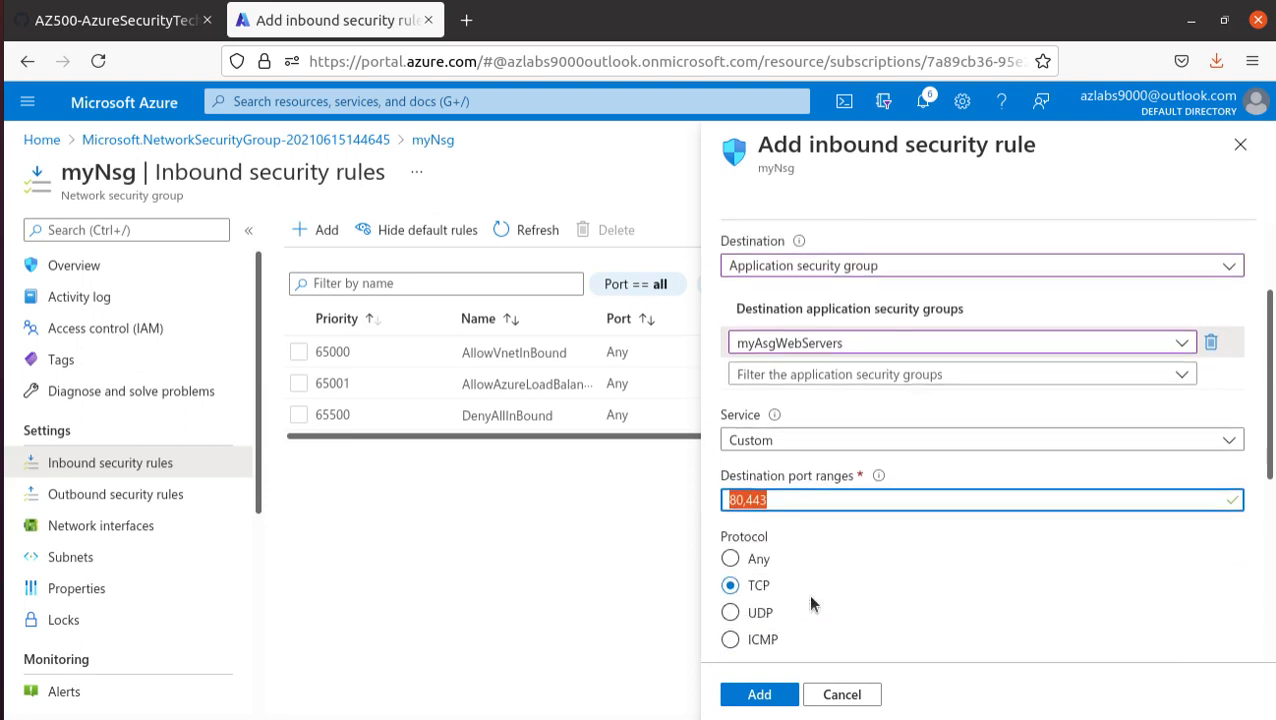
pyautogui.click(759, 692)
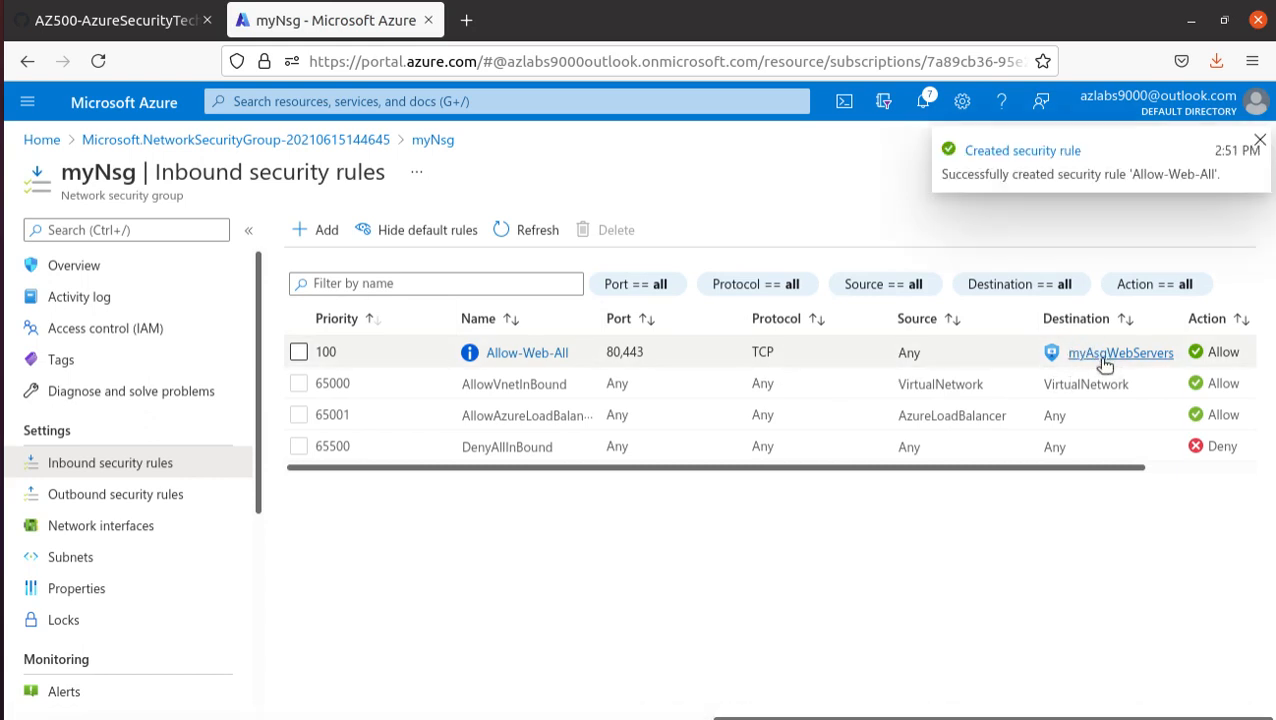
# - Look up the lab manual's settings for the inbound rule to myAsgMgmtServers and copy its name, Allow-RDP-All
pyautogui.click(110, 20)
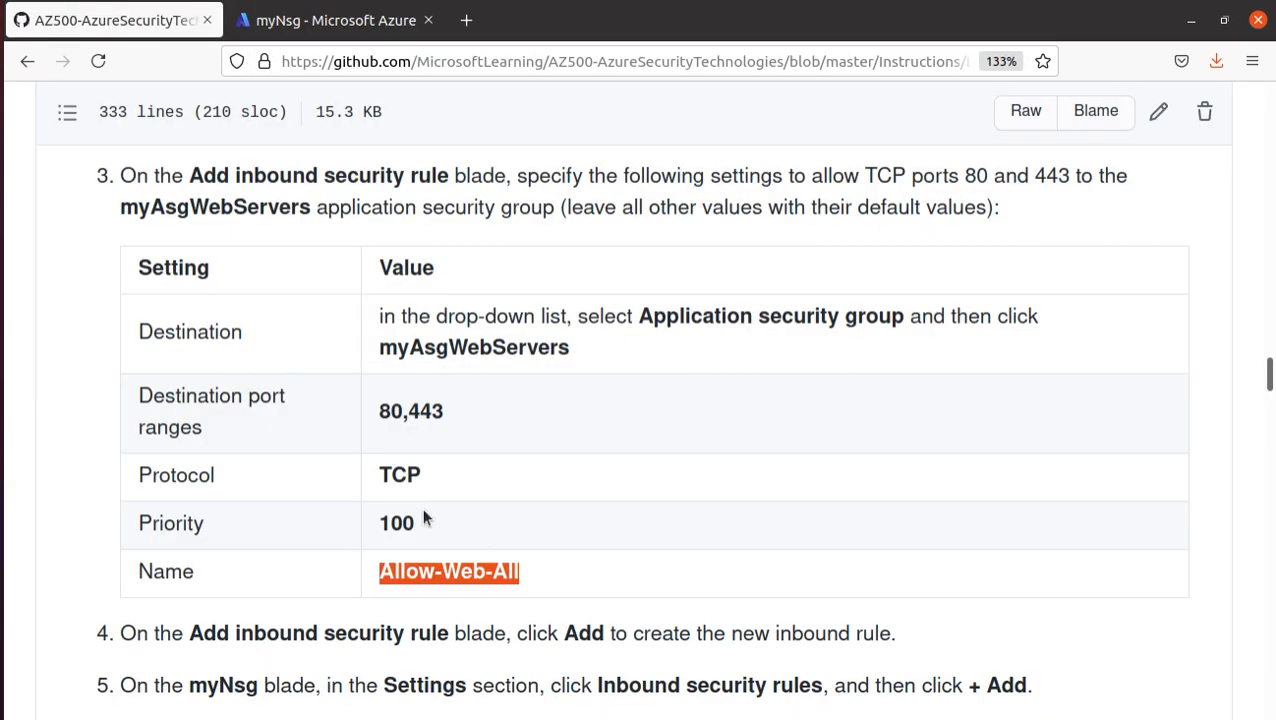
pyautogui.scroll(-3, 422, 507)
pyautogui.scroll(-1, 420, 507)
pyautogui.scroll(-1, 417, 497)
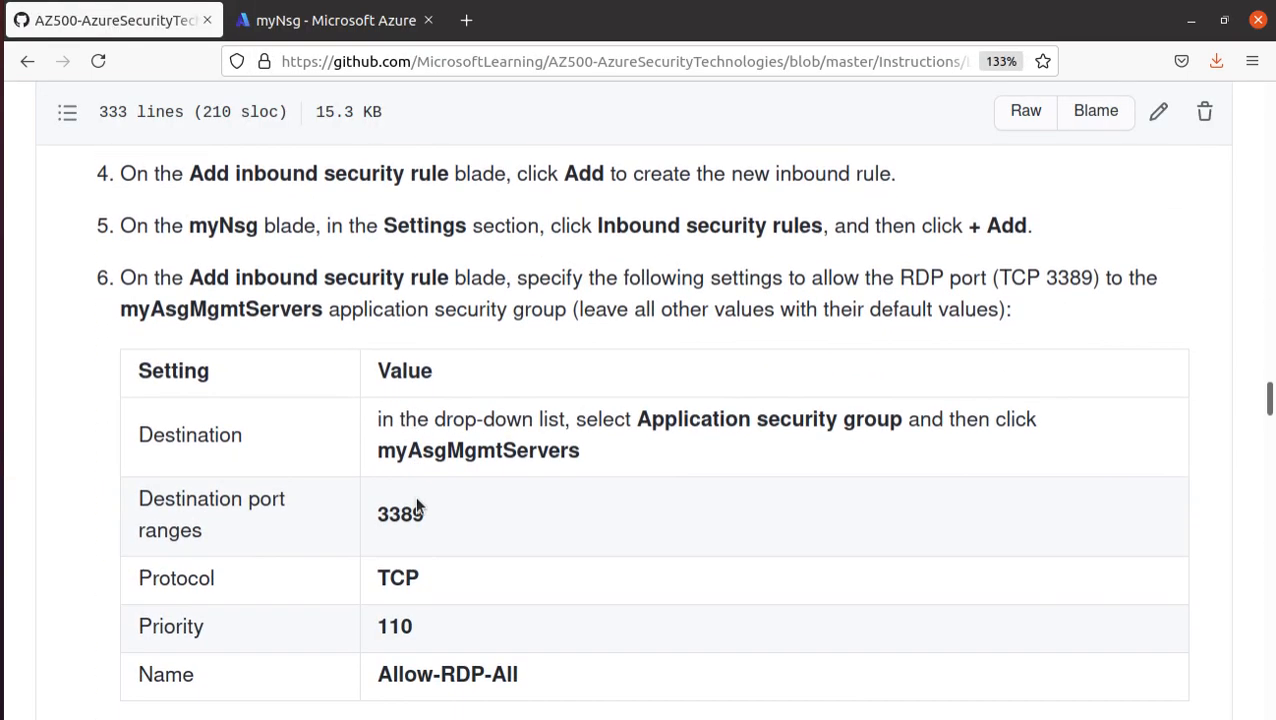
pyautogui.scroll(-2, 328, 455)
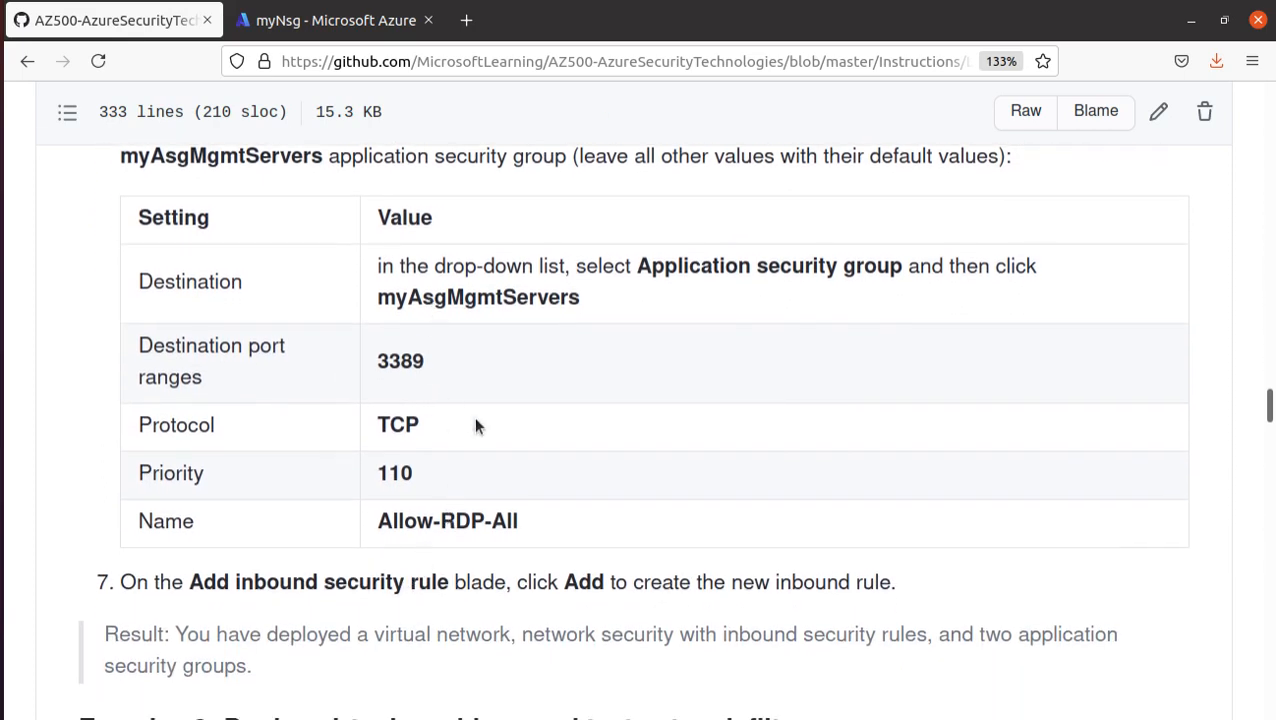
pyautogui.scroll(1, 500, 410)
pyautogui.scroll(1, 526, 372)
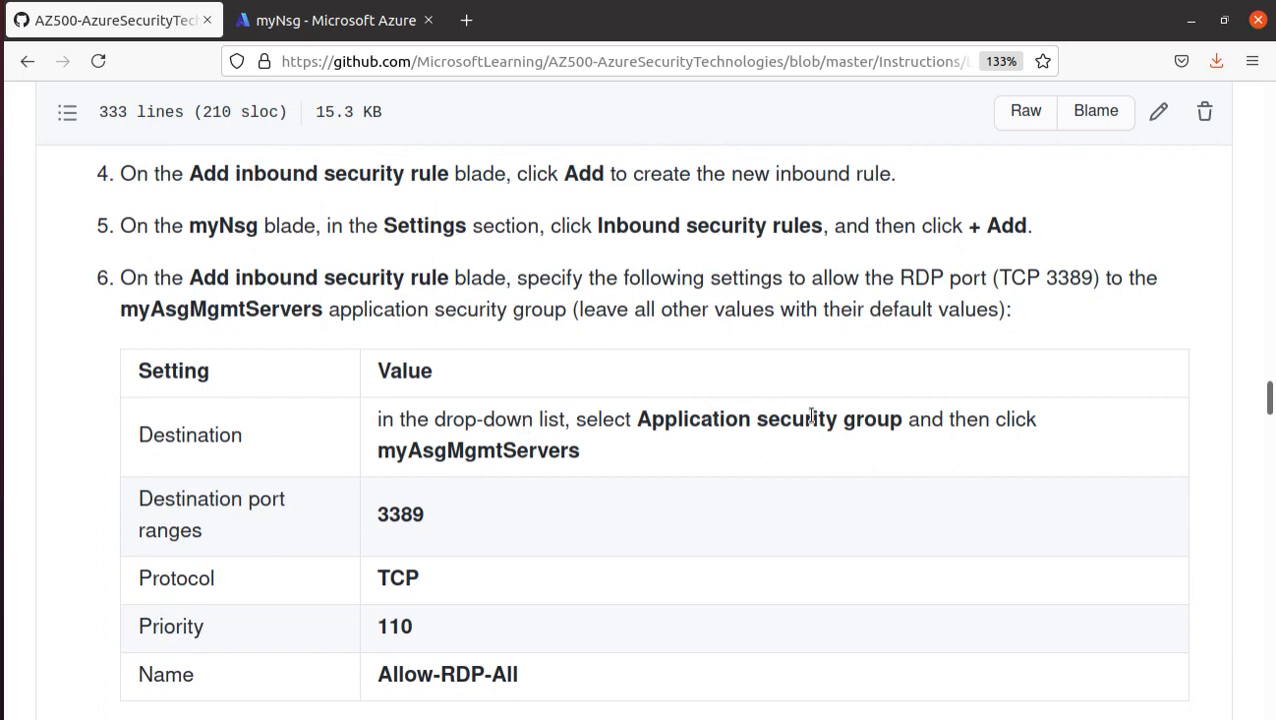
pyautogui.tripleClick(469, 672)
pyautogui.rightClick(469, 672)
pyautogui.click(530, 482)
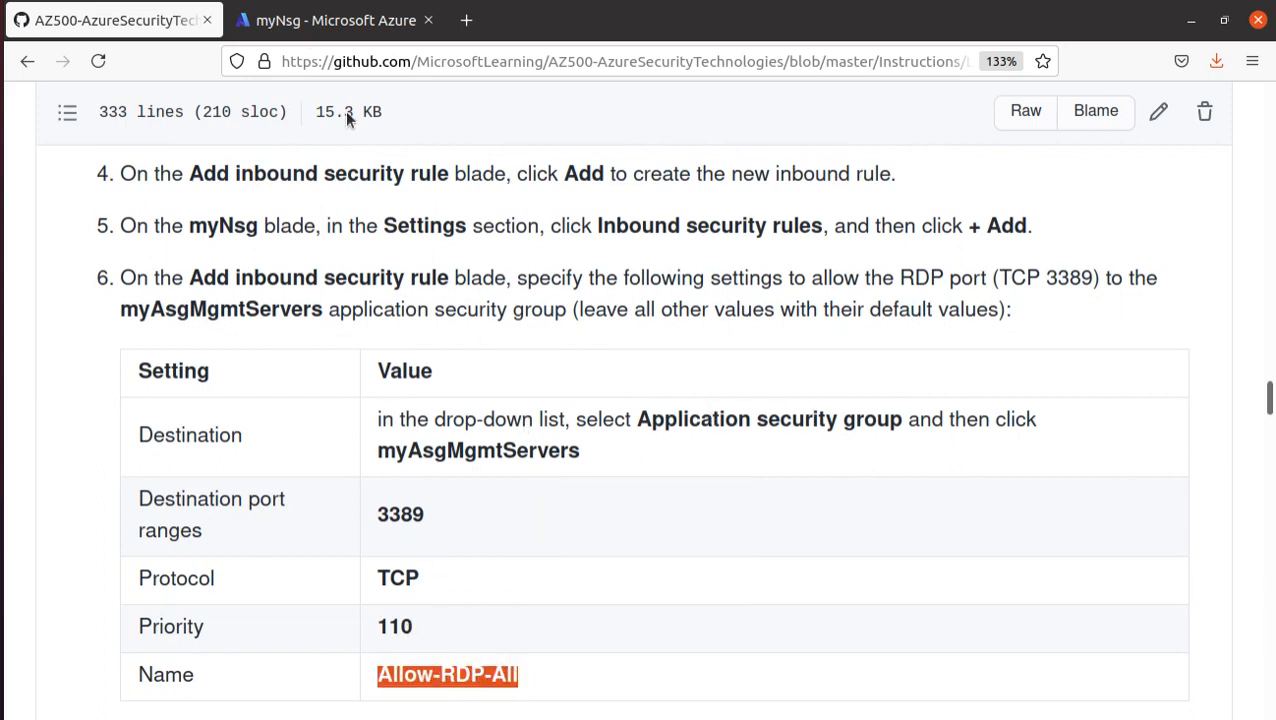
# - Start another inbound security rule for myNsg with protocol TCP and destination port range 3389
pyautogui.click(335, 20)
pyautogui.click(319, 229)
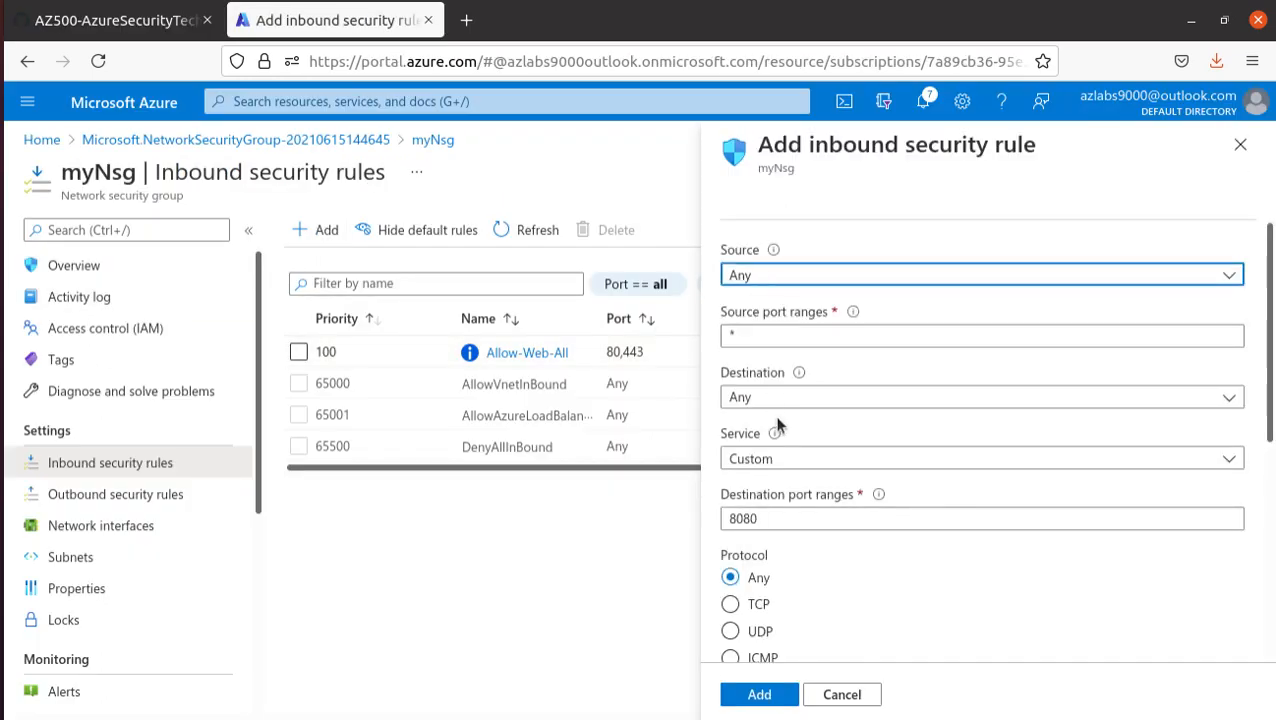
pyautogui.click(730, 606)
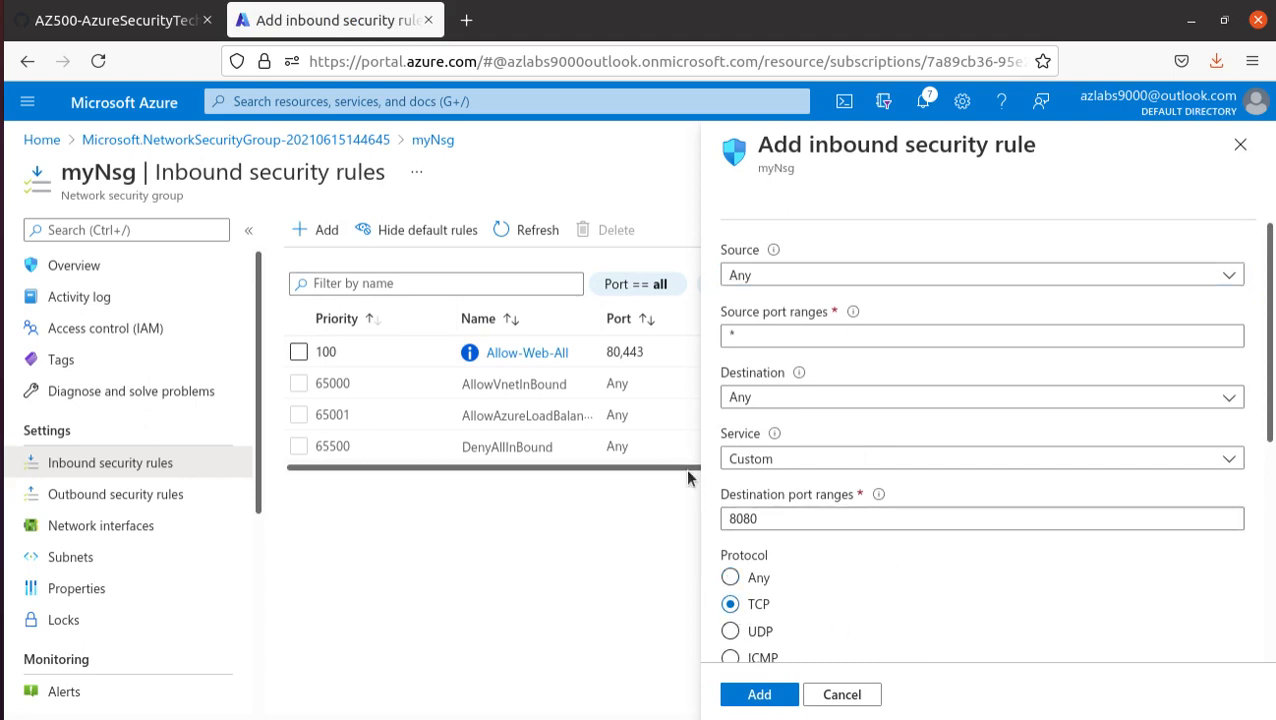
pyautogui.scroll(-2, 896, 438)
pyautogui.doubleClick(826, 406)
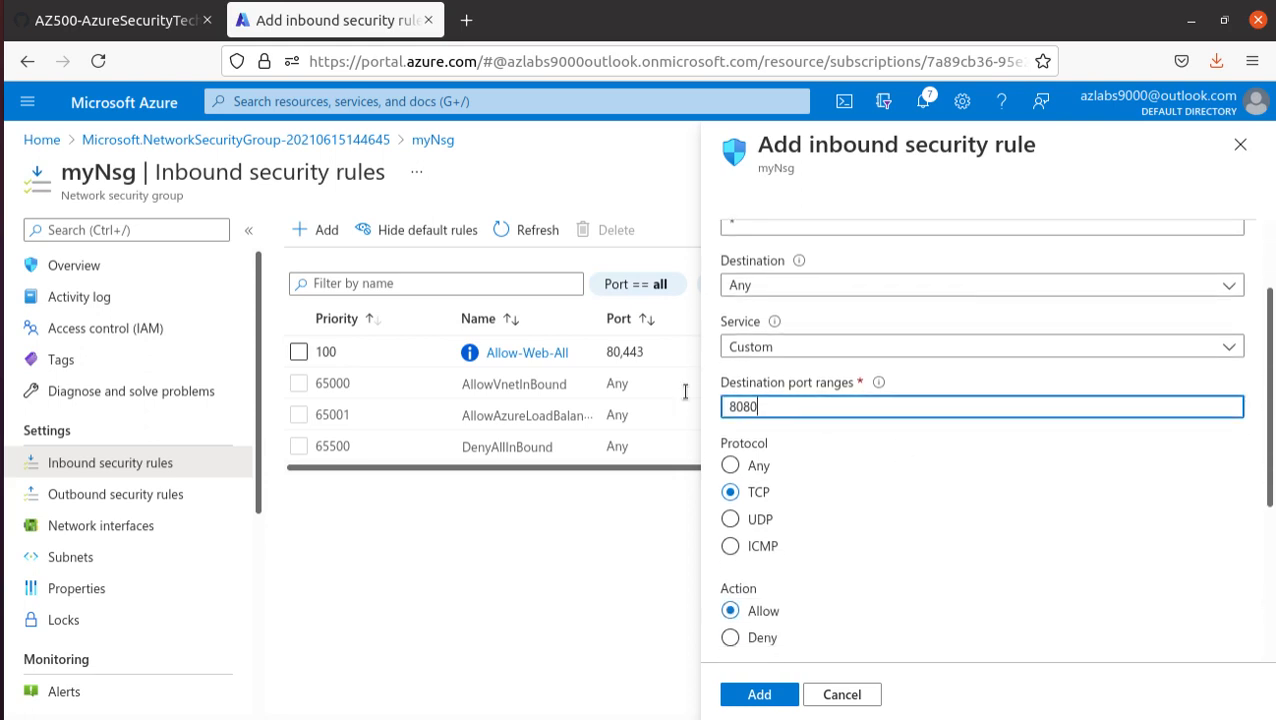
pyautogui.write('8')
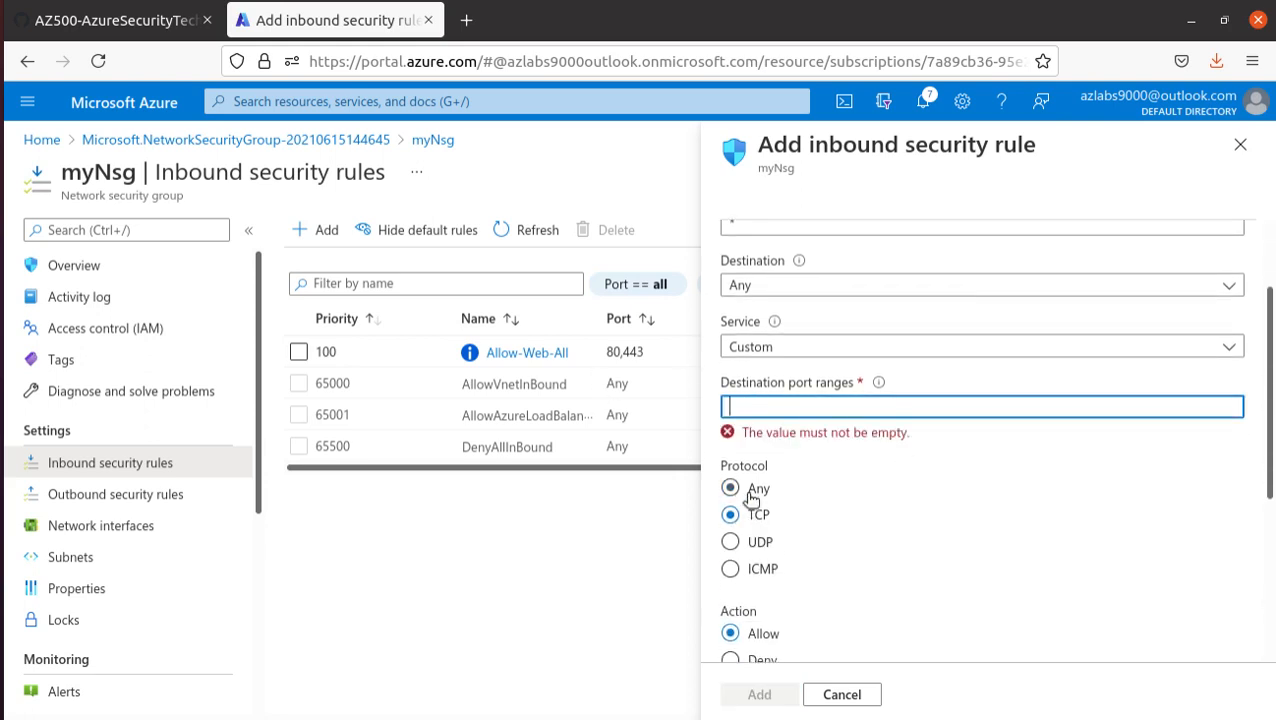
pyautogui.write('3389')
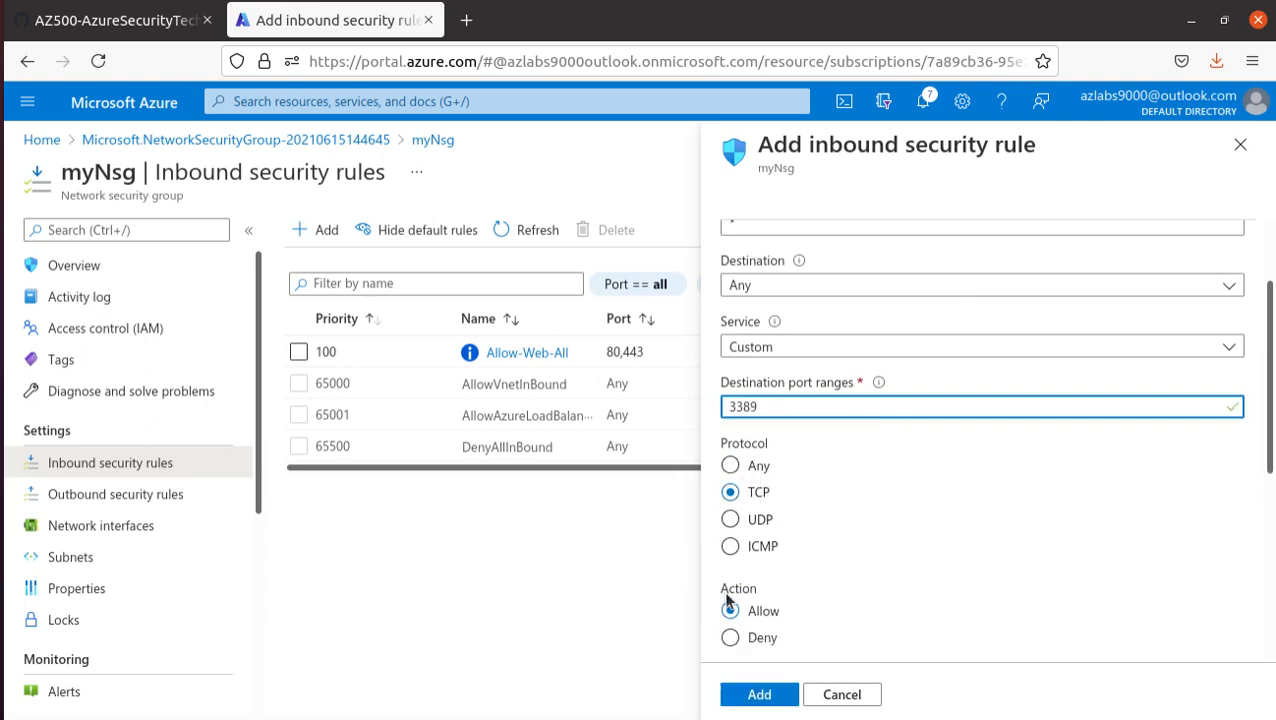
# - Set the second rule's destination to Application security group and select myAsgMgmtServers as the destination group
pyautogui.scroll(2, 845, 540)
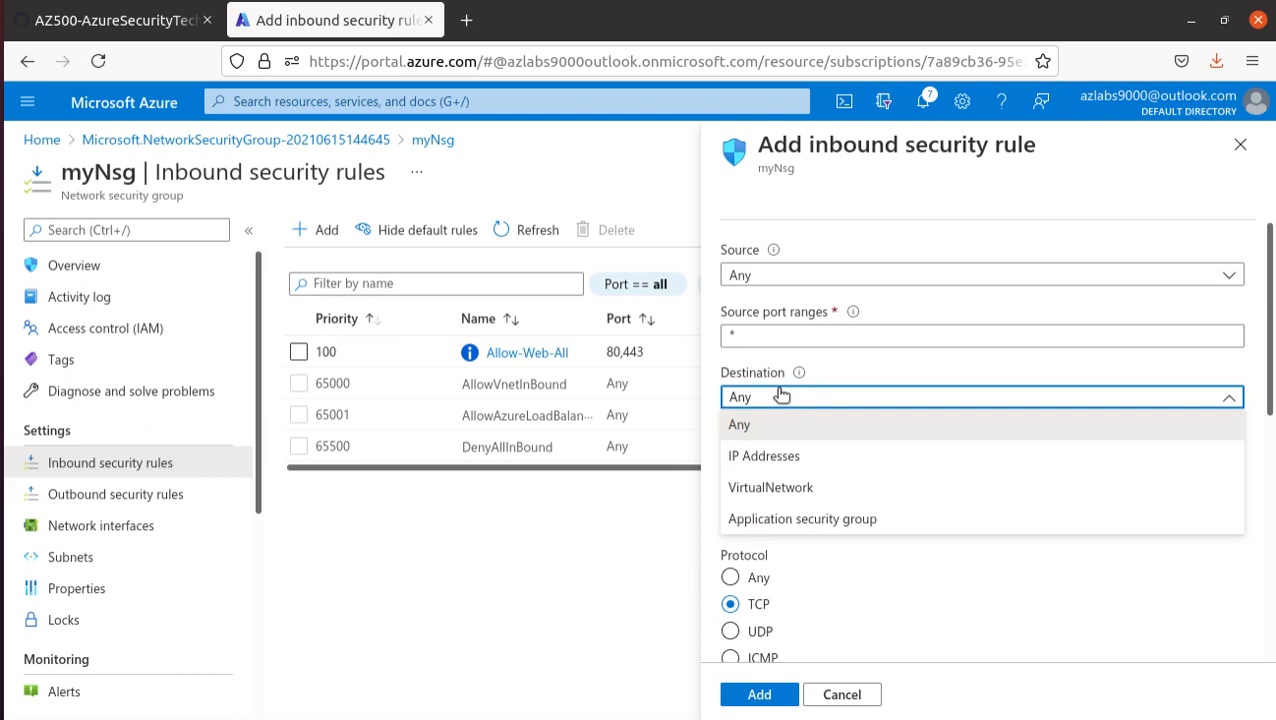
pyautogui.click(828, 519)
pyautogui.click(828, 476)
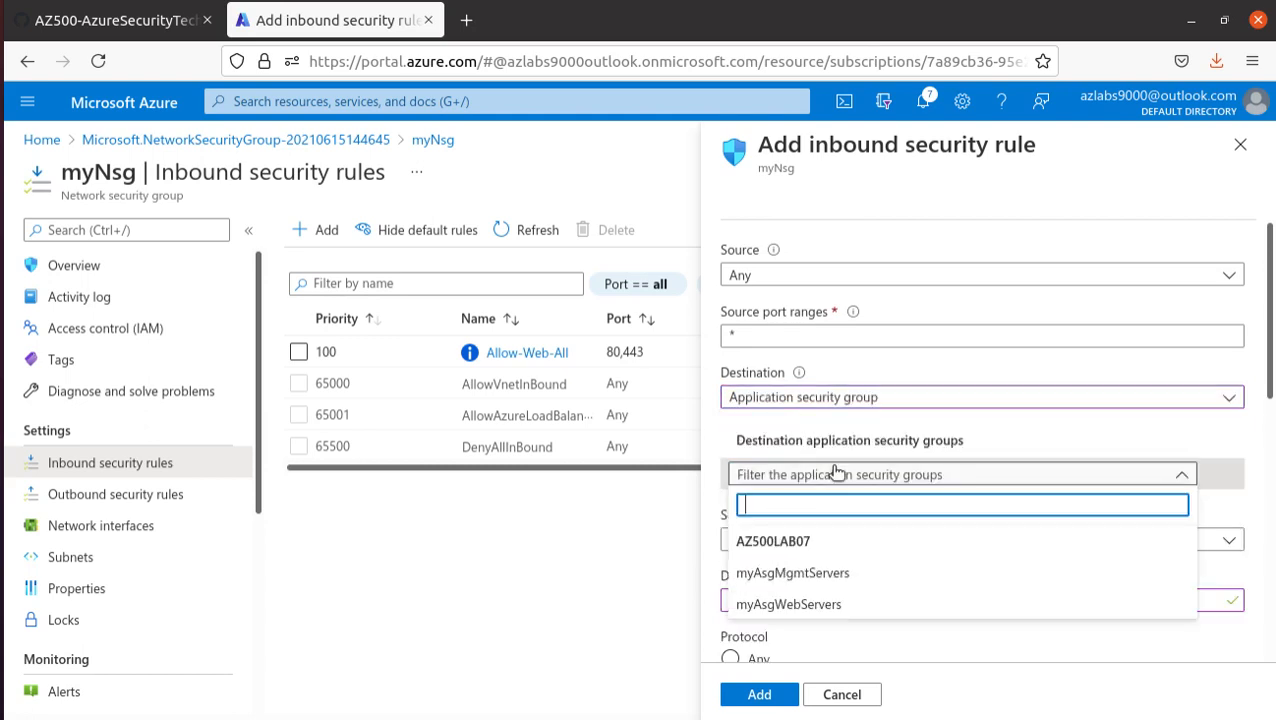
pyautogui.click(841, 572)
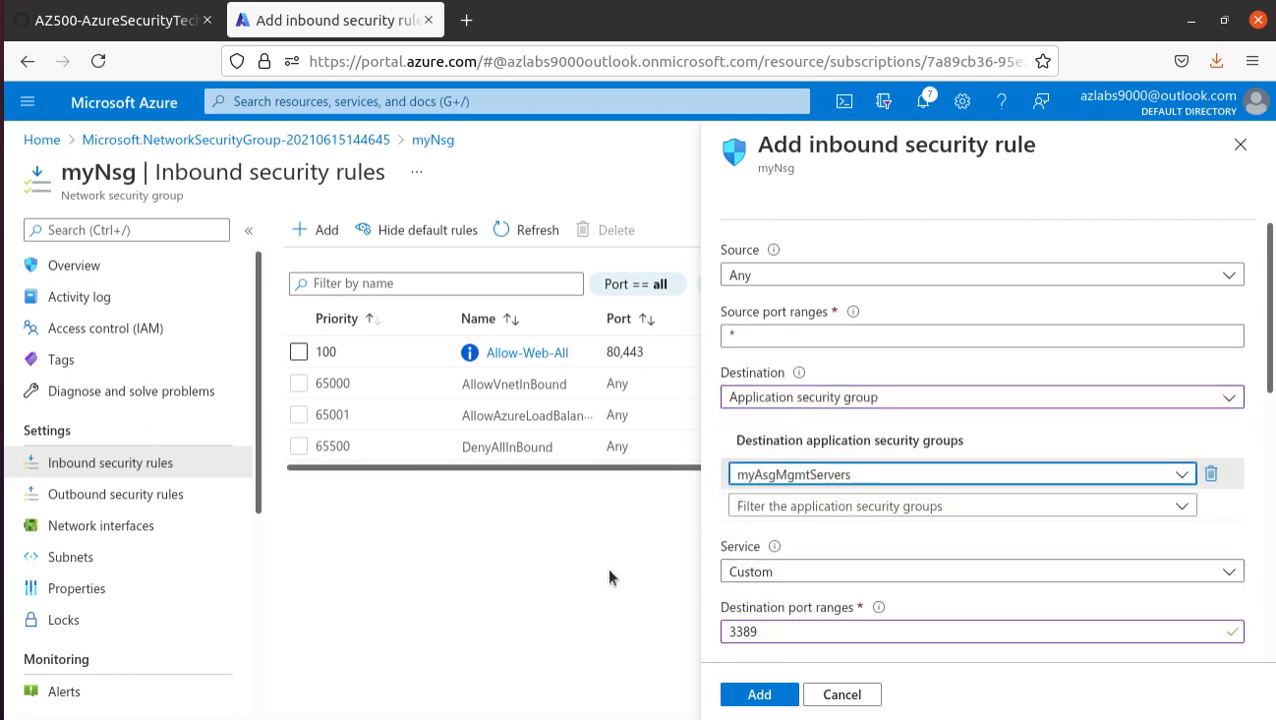
# - Compare the second rule's priority with the lab manual and name the rule Allow-RDP-All
pyautogui.scroll(-2, 948, 586)
pyautogui.scroll(-4, 948, 586)
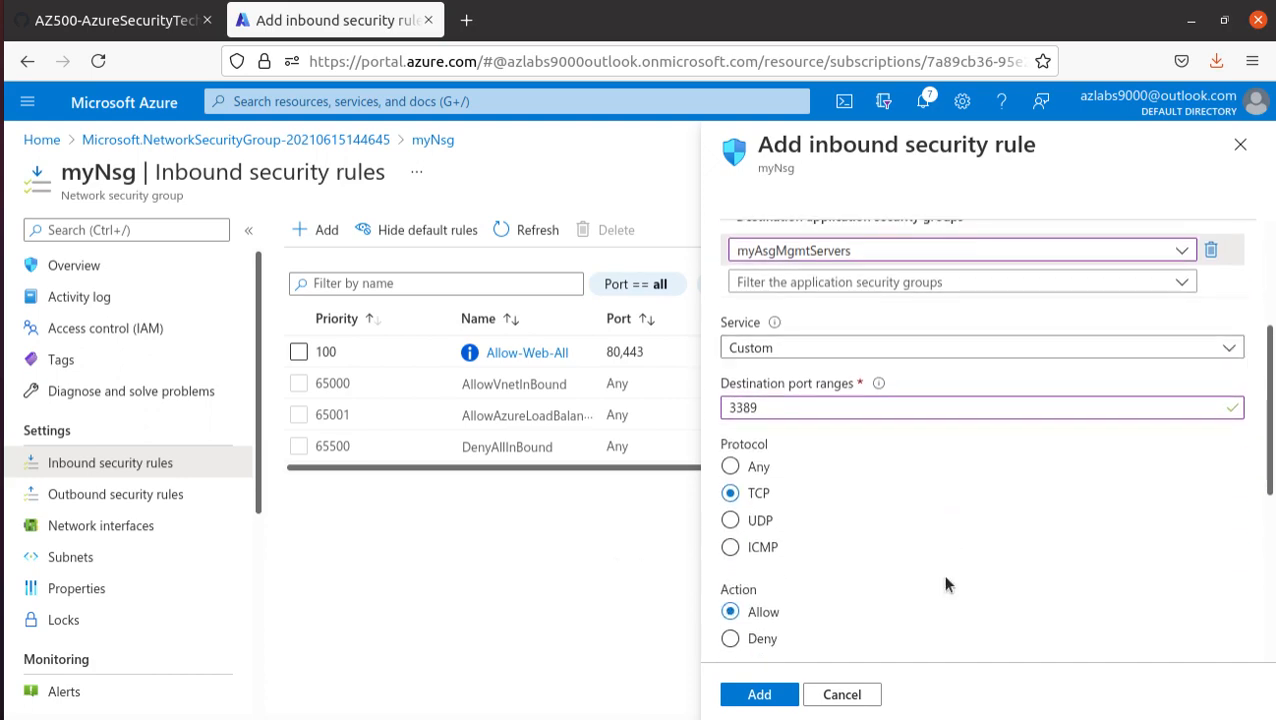
pyautogui.scroll(-1, 853, 426)
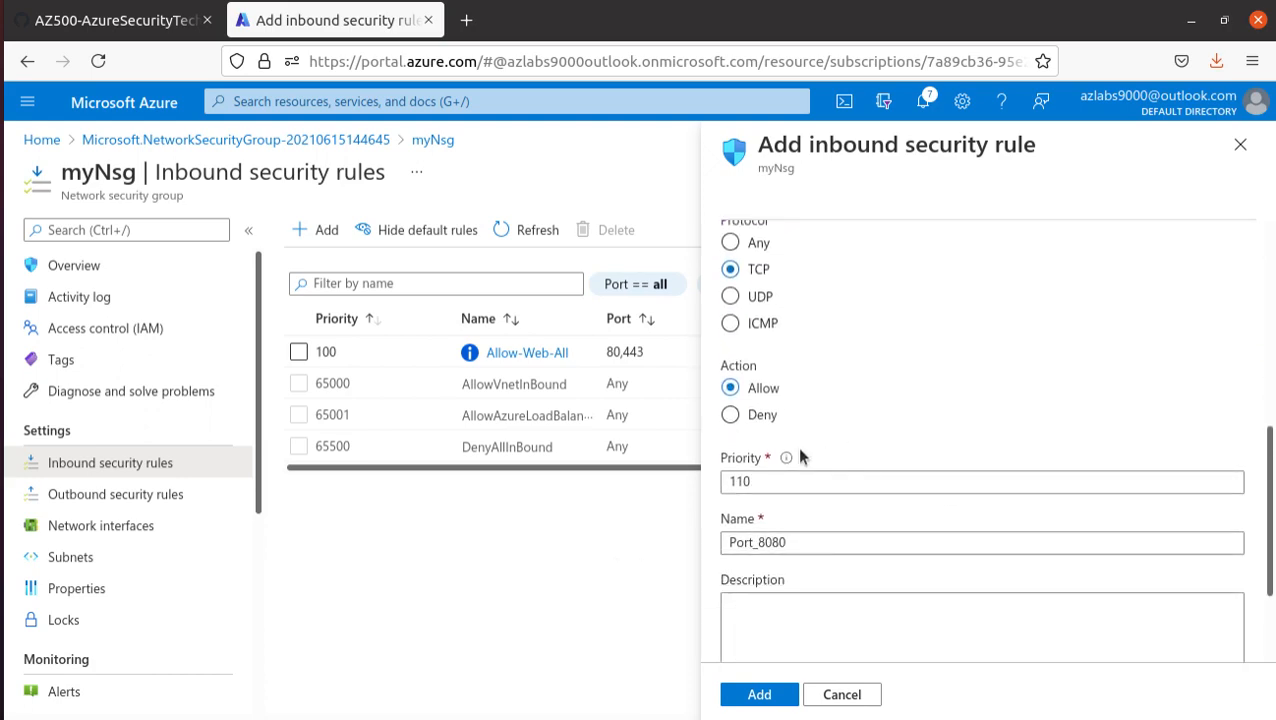
pyautogui.click(88, 30)
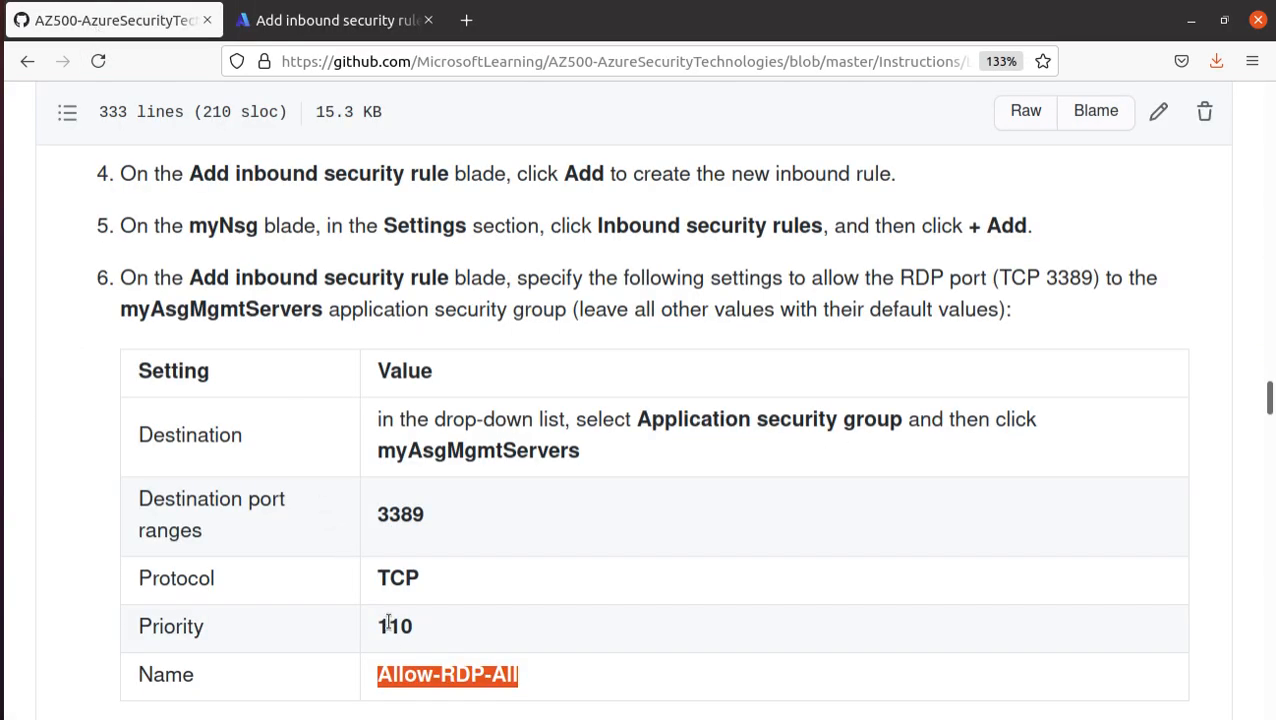
pyautogui.scroll(-3, 470, 570)
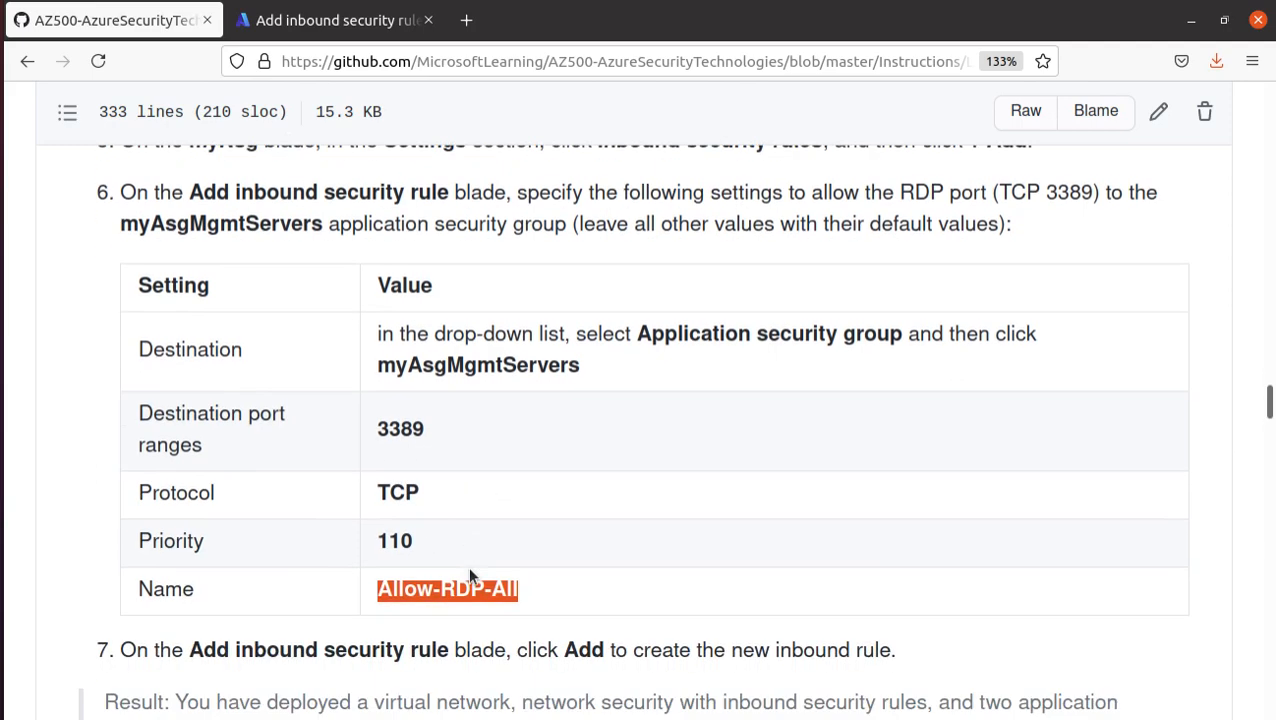
pyautogui.click(289, 22)
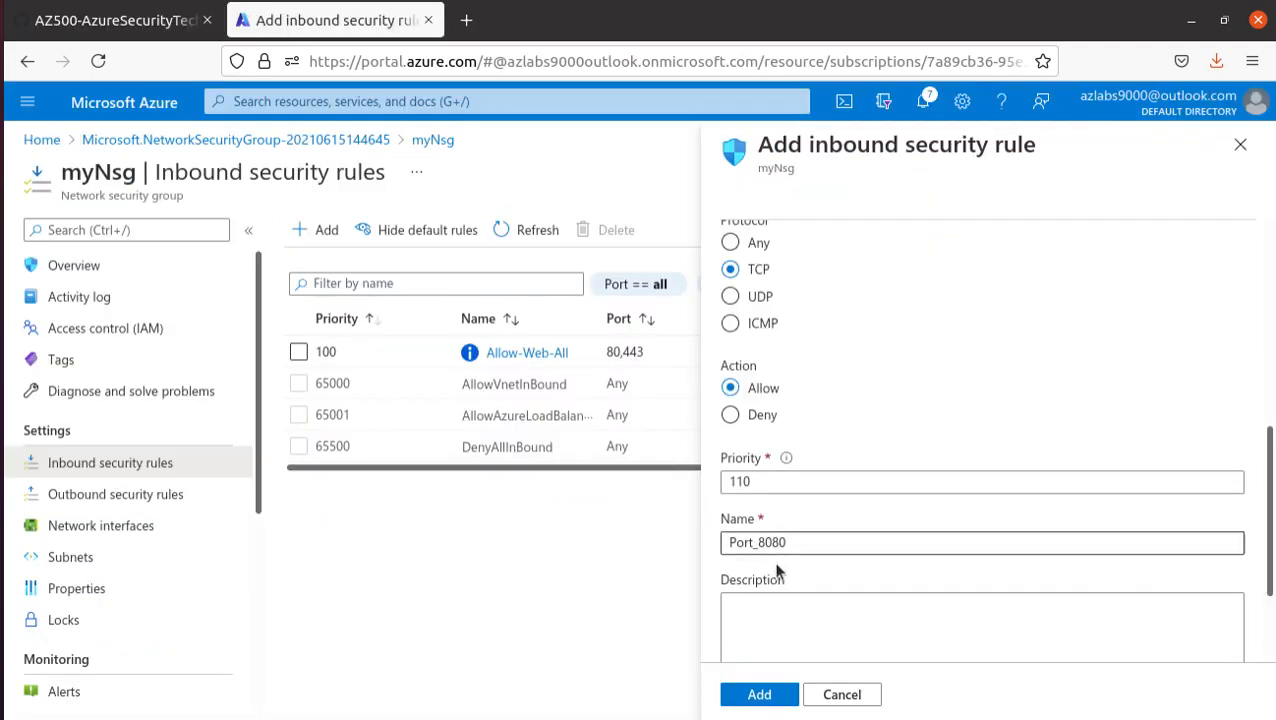
pyautogui.moveTo(799, 541); pyautogui.dragTo(628, 531)
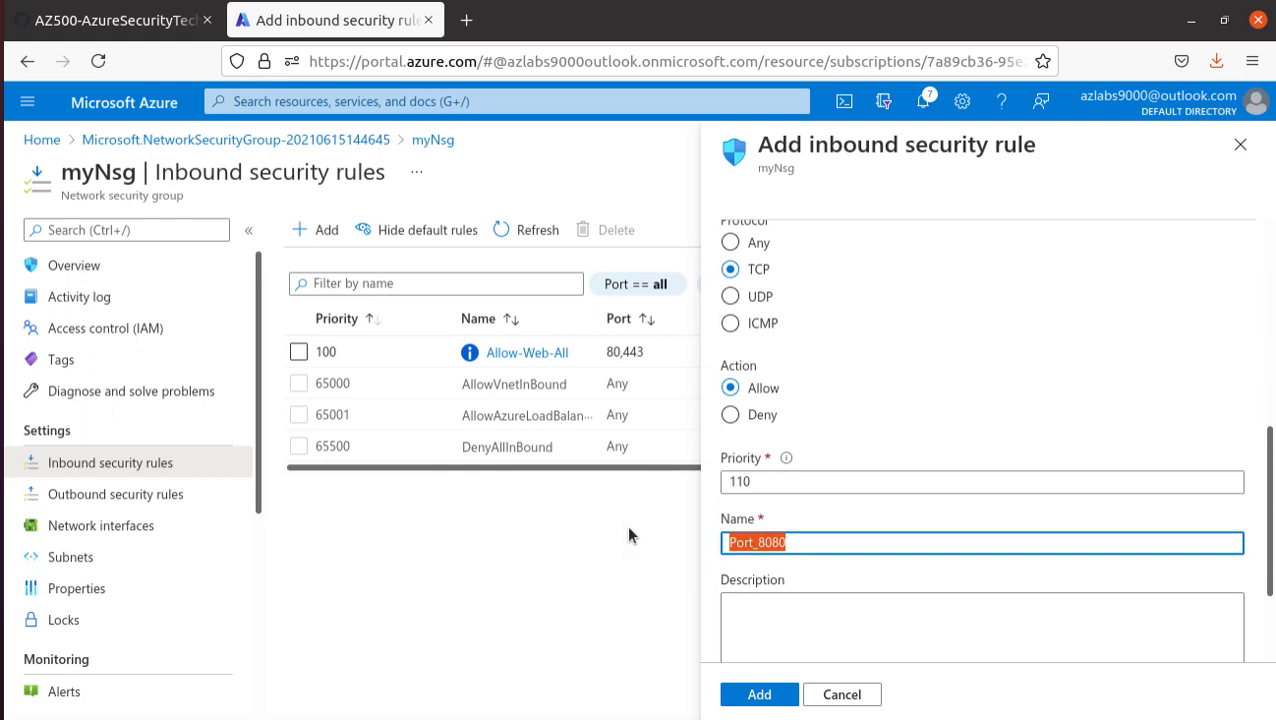
pyautogui.hotkey('ctrl', 'v')
# - Review the Allow-RDP-All rule's destination, port and protocol settings, and add the rule to myNsg
pyautogui.scroll(-1, 903, 541)
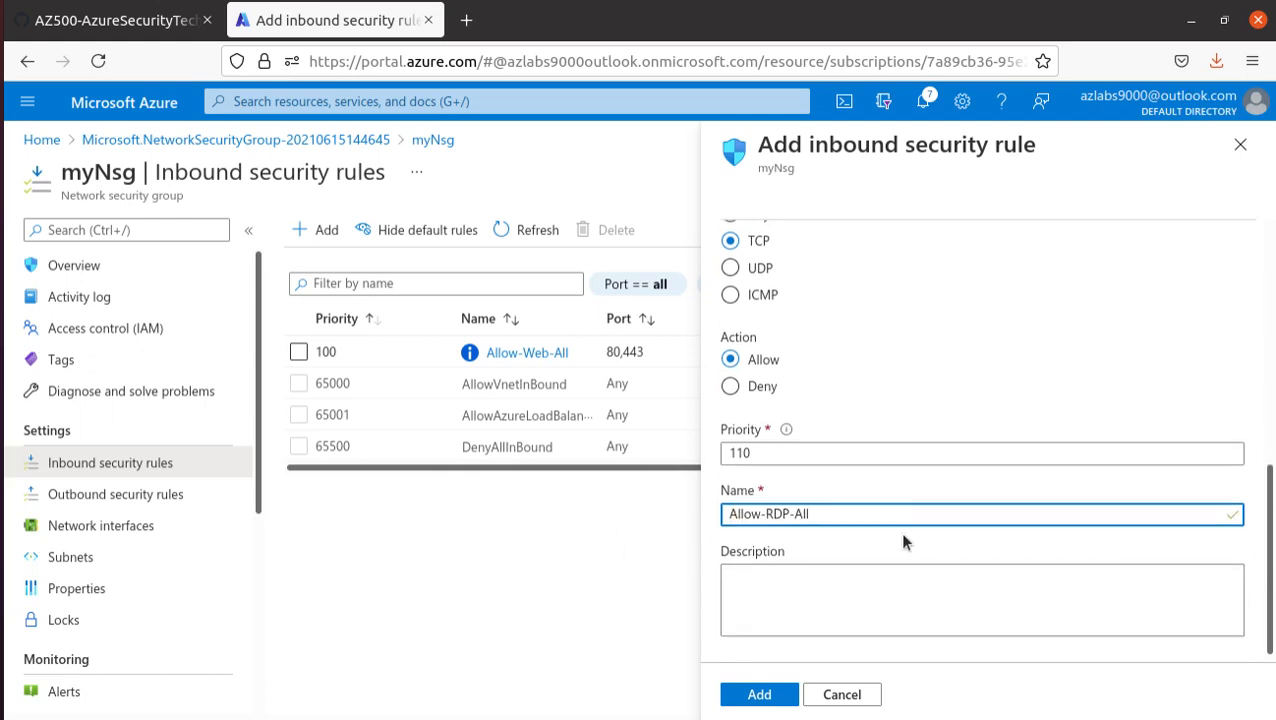
pyautogui.scroll(4, 903, 541)
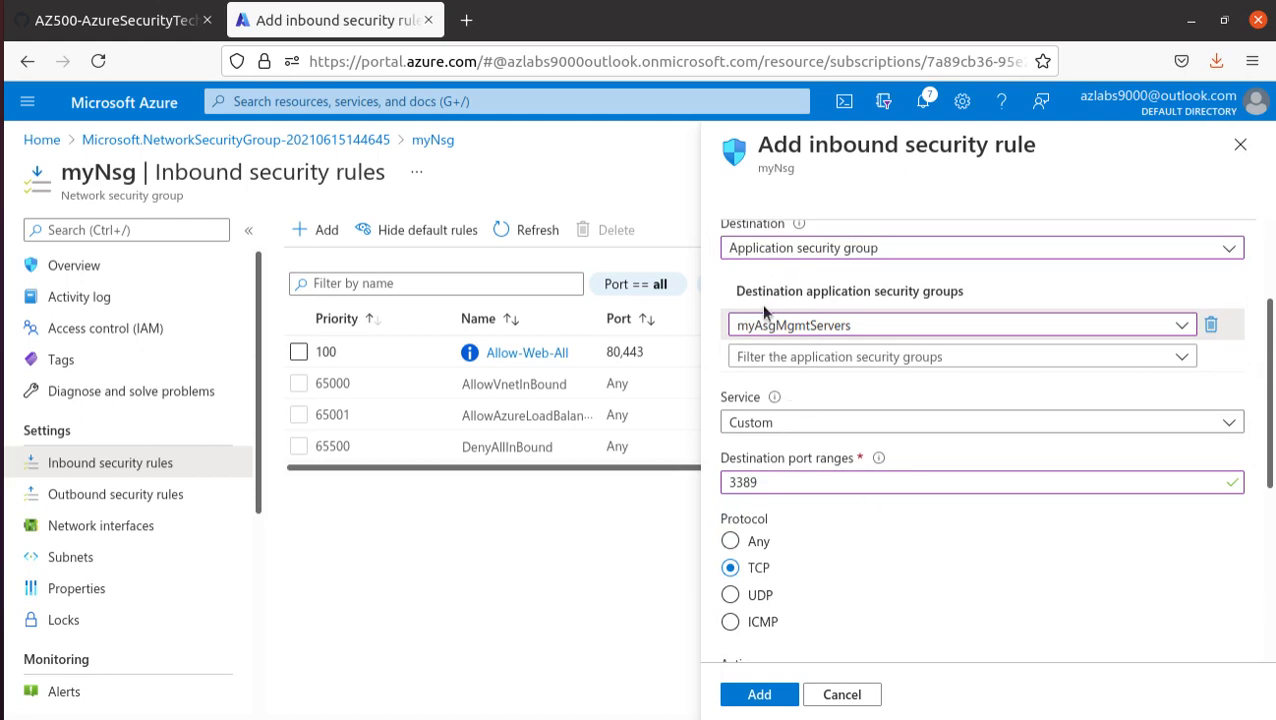
pyautogui.scroll(2, 800, 470)
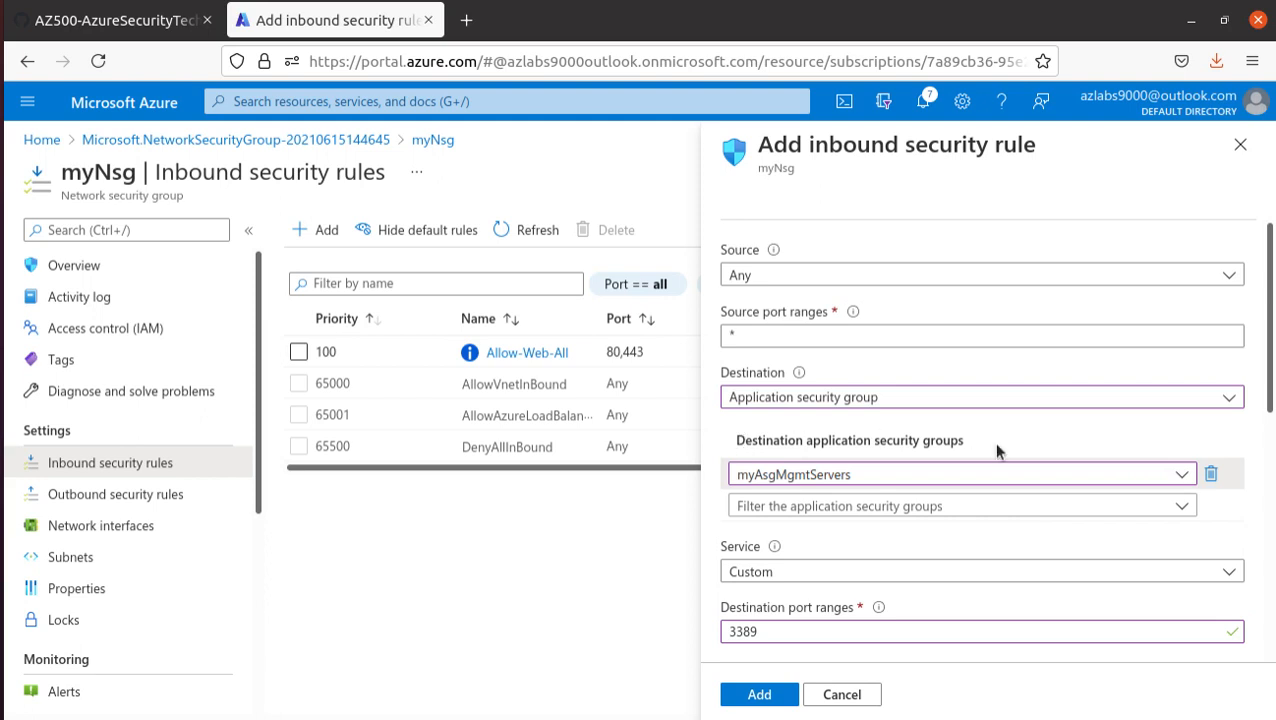
pyautogui.scroll(-4, 820, 430)
pyautogui.scroll(-1, 827, 453)
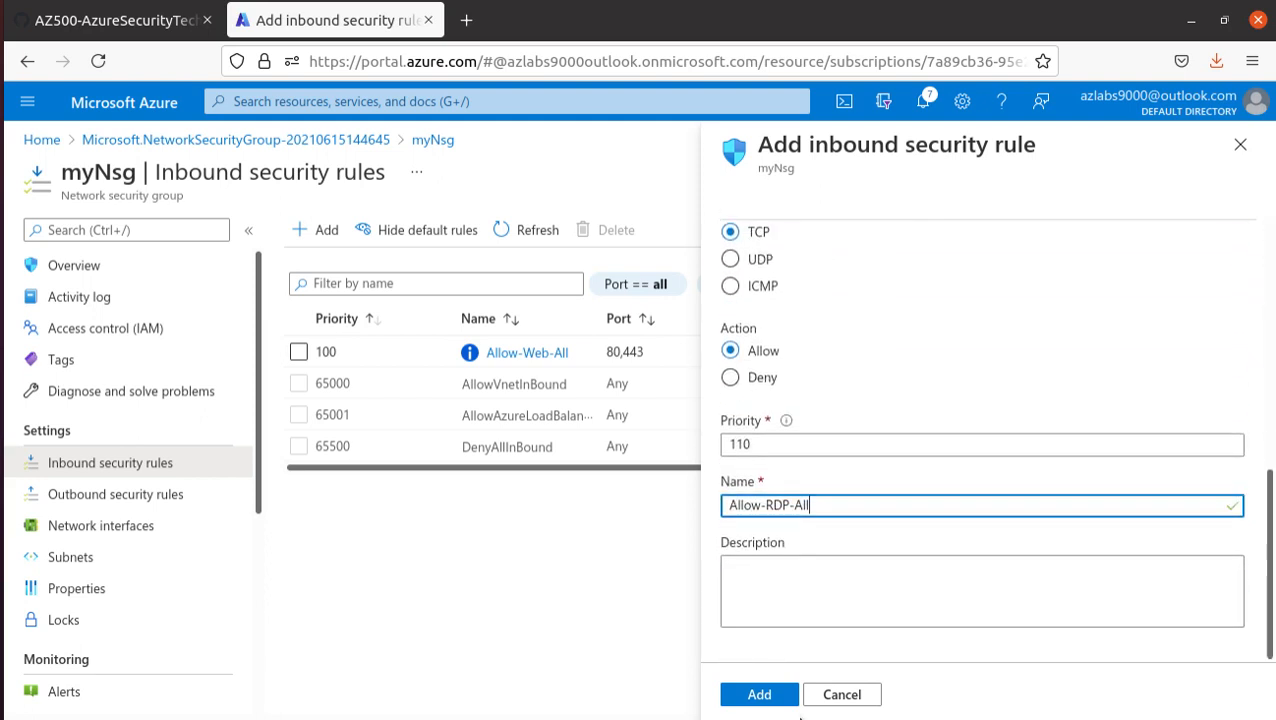
pyautogui.click(762, 695)
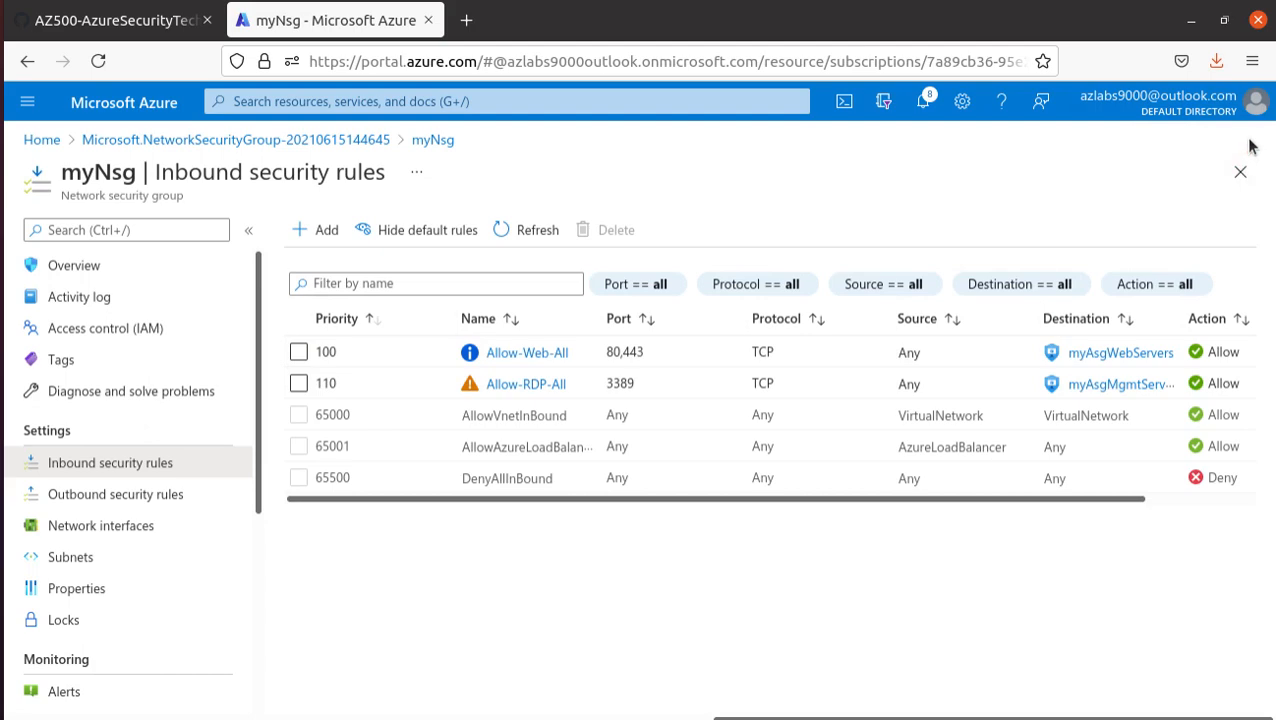
# - Read the lab manual's introduction to Exercise 2 and its list of virtual machine and traffic filtering tasks
pyautogui.click(158, 20)
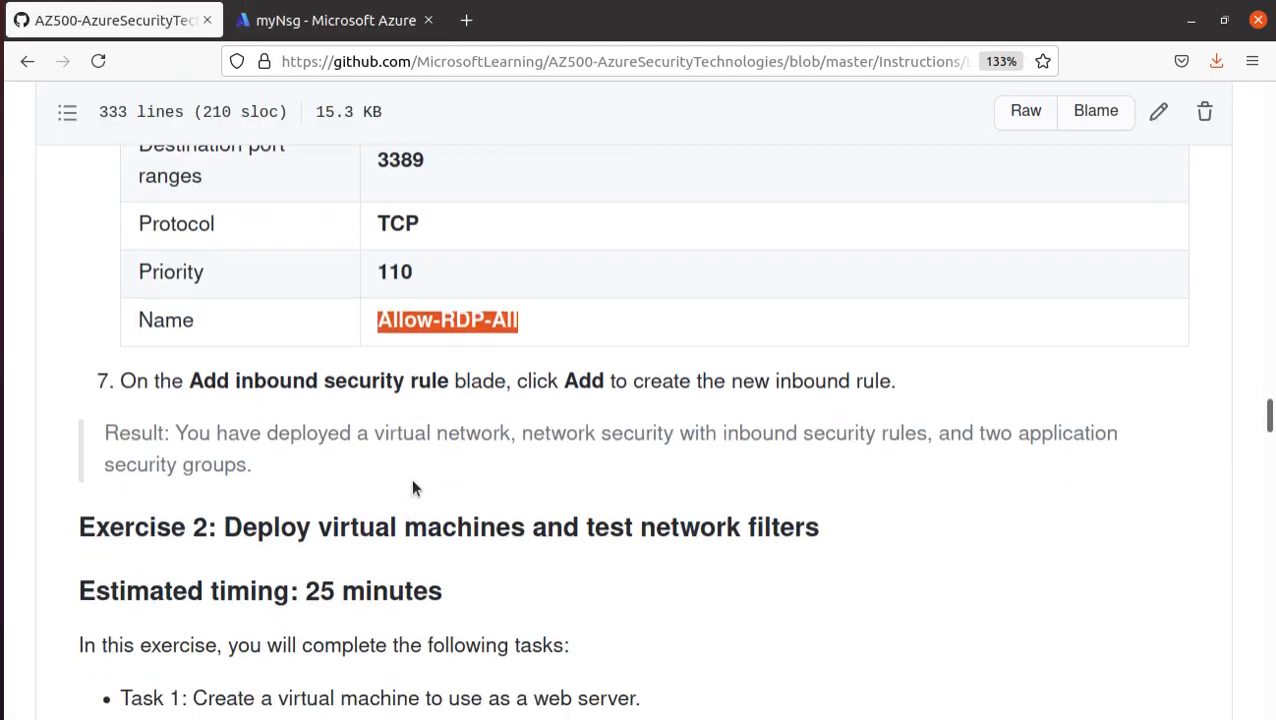
pyautogui.scroll(-5, 411, 478)
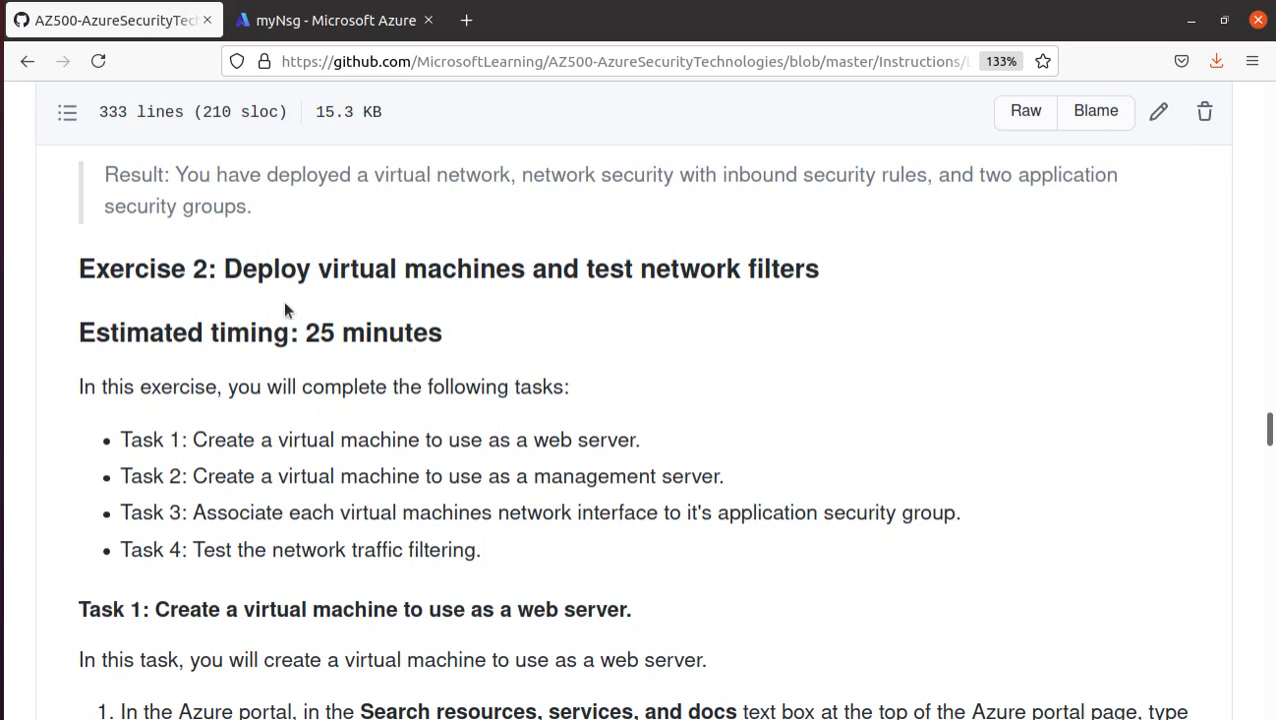
pyautogui.scroll(-1, 275, 320)
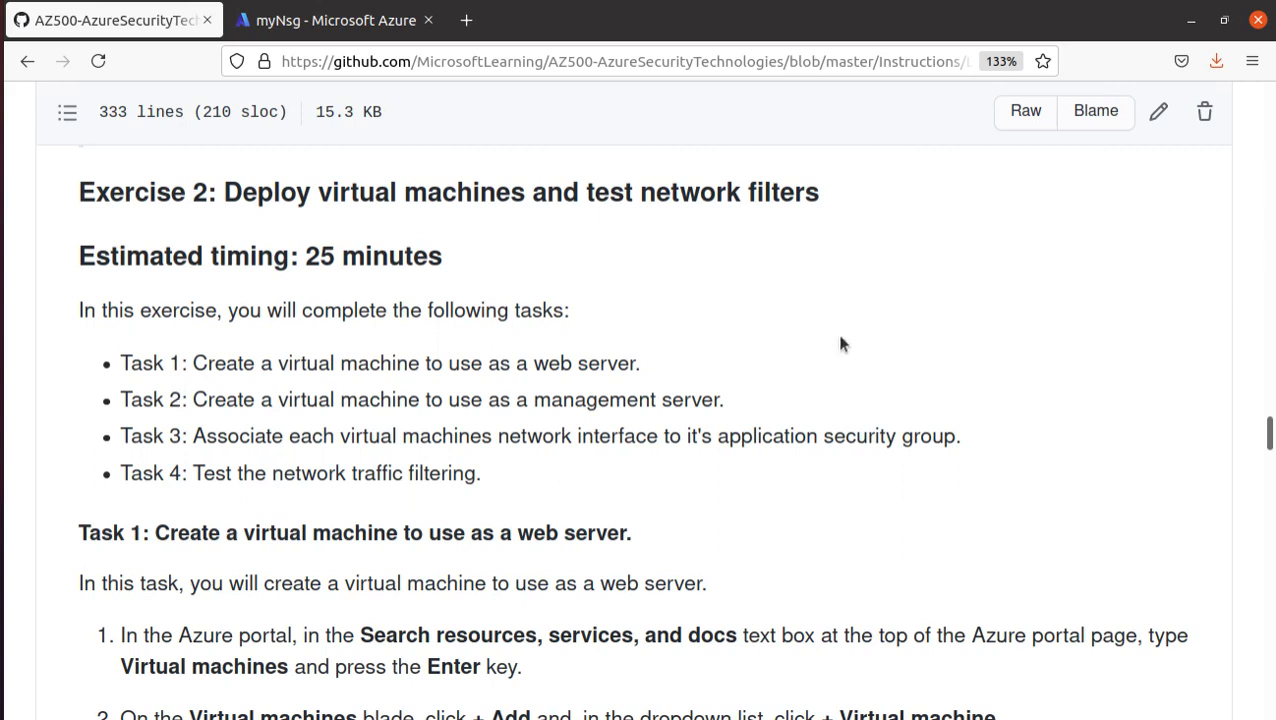
pyautogui.scroll(-1, 710, 285)
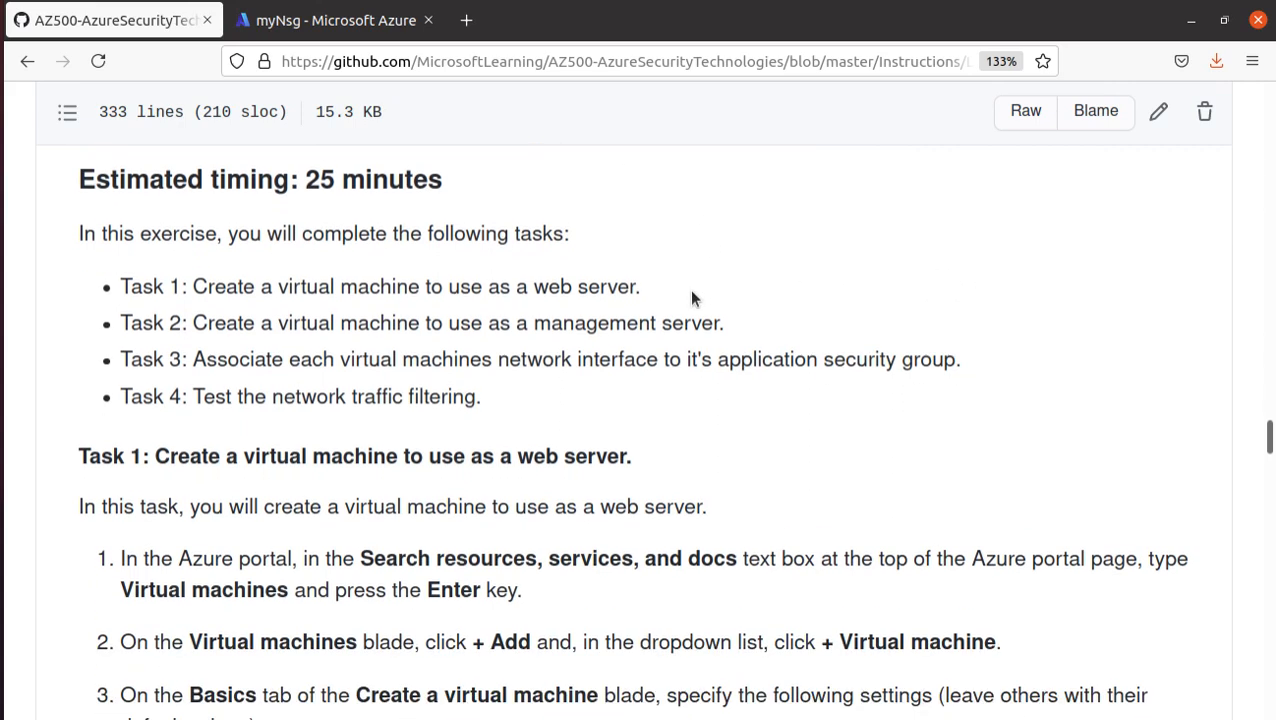
pyautogui.scroll(-1, 692, 292)
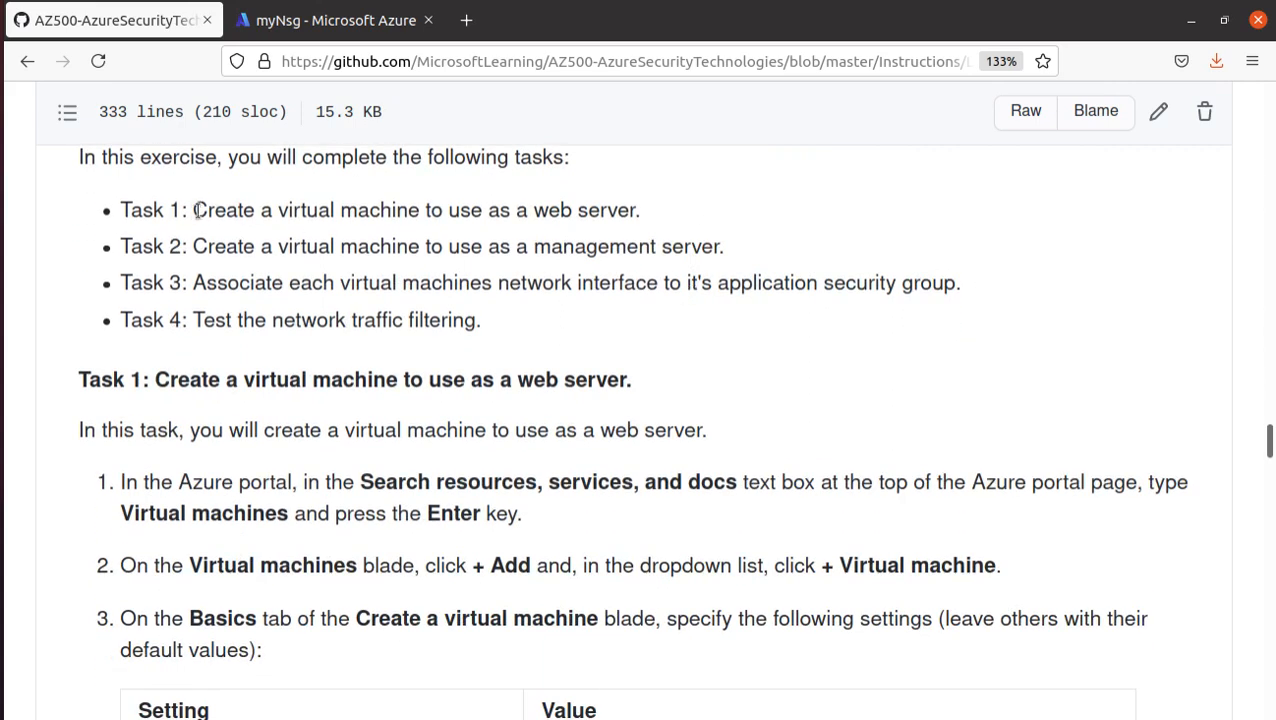
pyautogui.moveTo(197, 210); pyautogui.dragTo(669, 237)
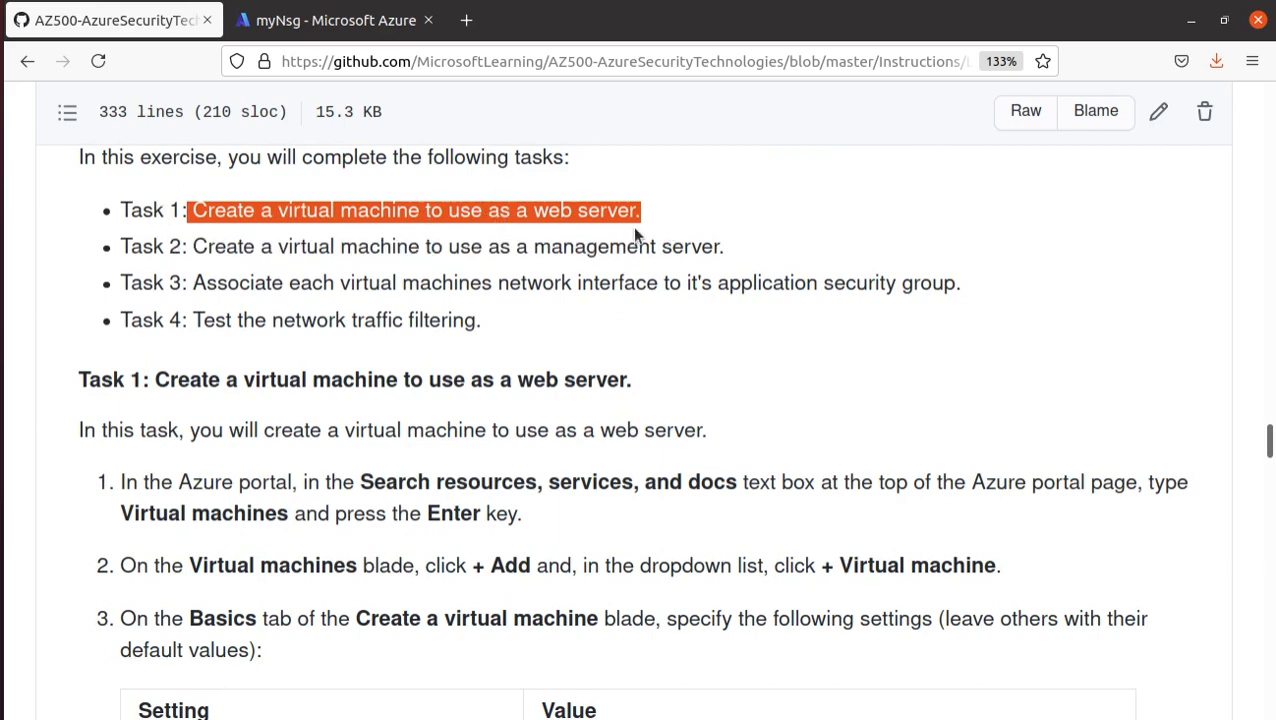
pyautogui.moveTo(194, 247); pyautogui.dragTo(735, 251)
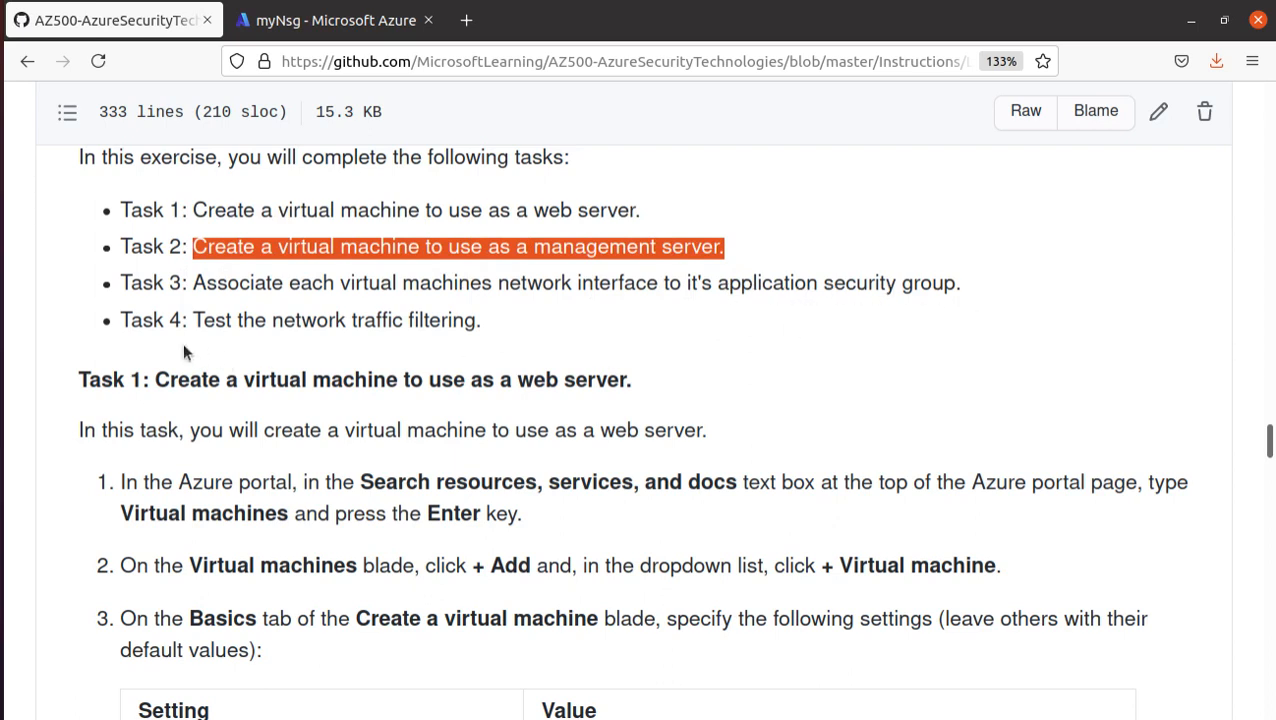
# - Read the manual's Task 1 instructions and the Basics settings for the web server virtual machine myVmWeb
pyautogui.scroll(-3, 449, 335)
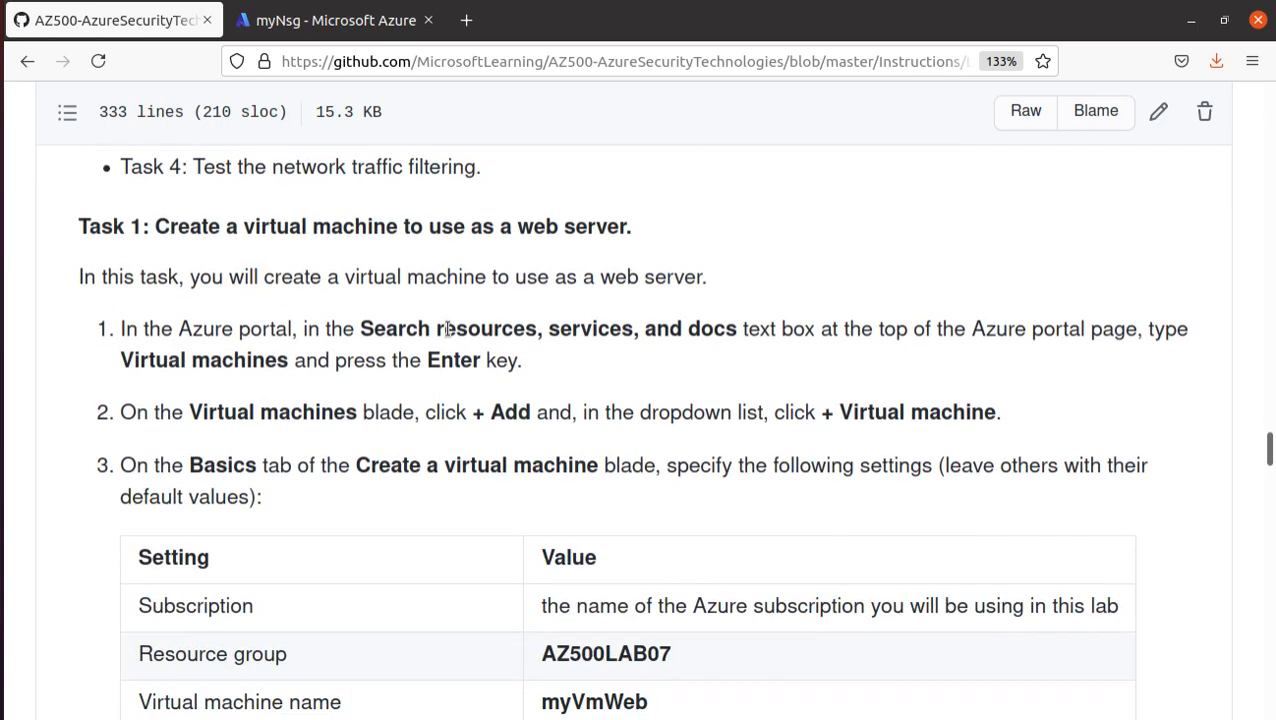
pyautogui.scroll(-2, 449, 330)
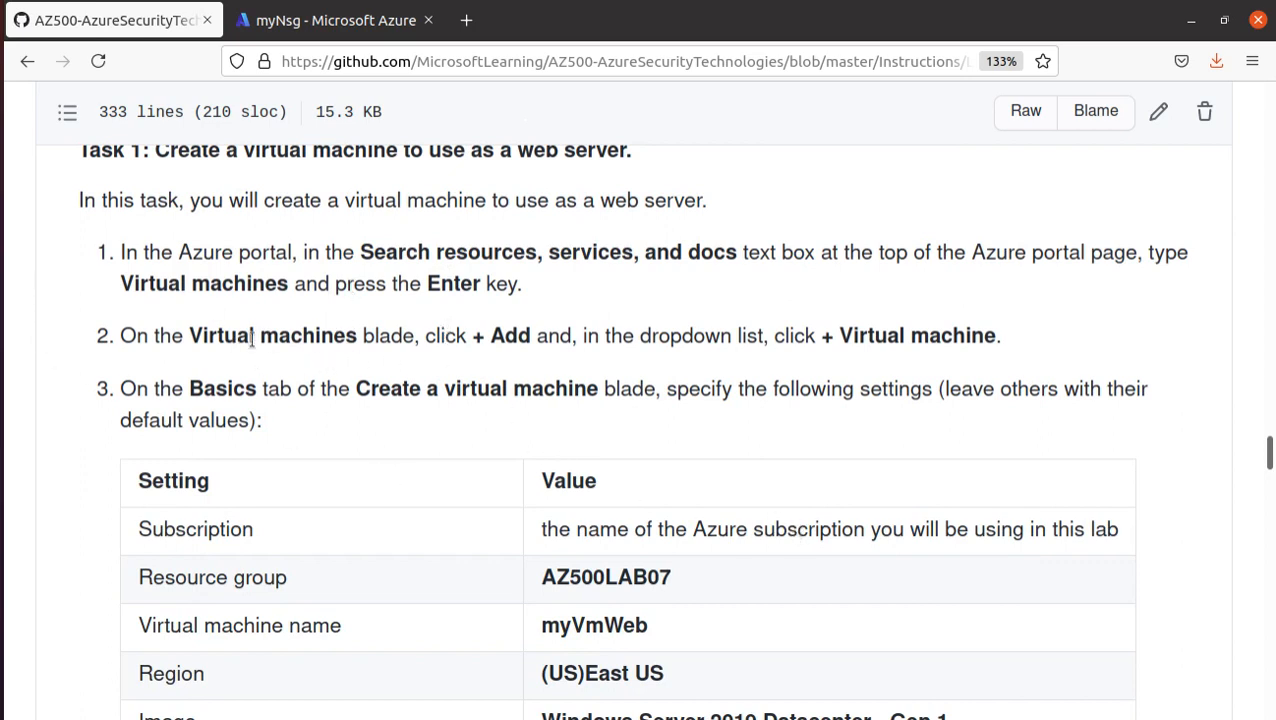
pyautogui.moveTo(181, 338); pyautogui.dragTo(350, 338)
pyautogui.click(570, 309)
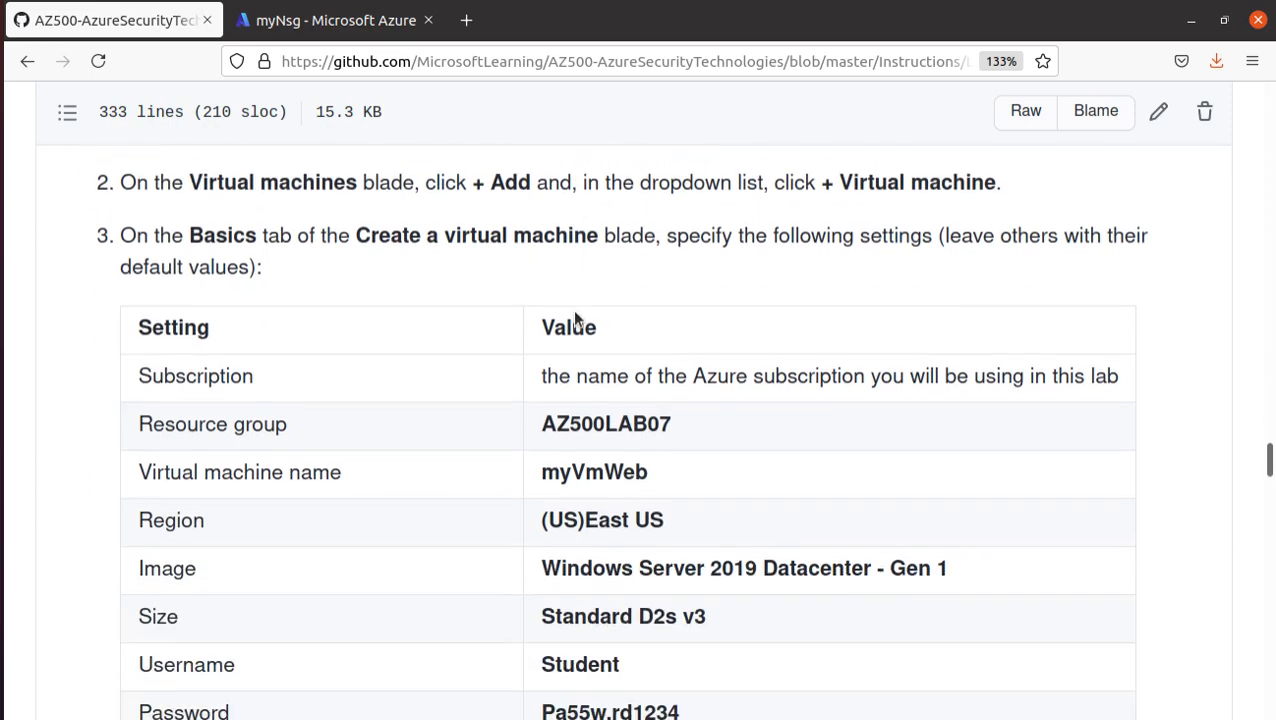
pyautogui.scroll(-4, 572, 309)
# - Return to the Azure portal, search for "vir" and open the Virtual machines service
pyautogui.click(320, 22)
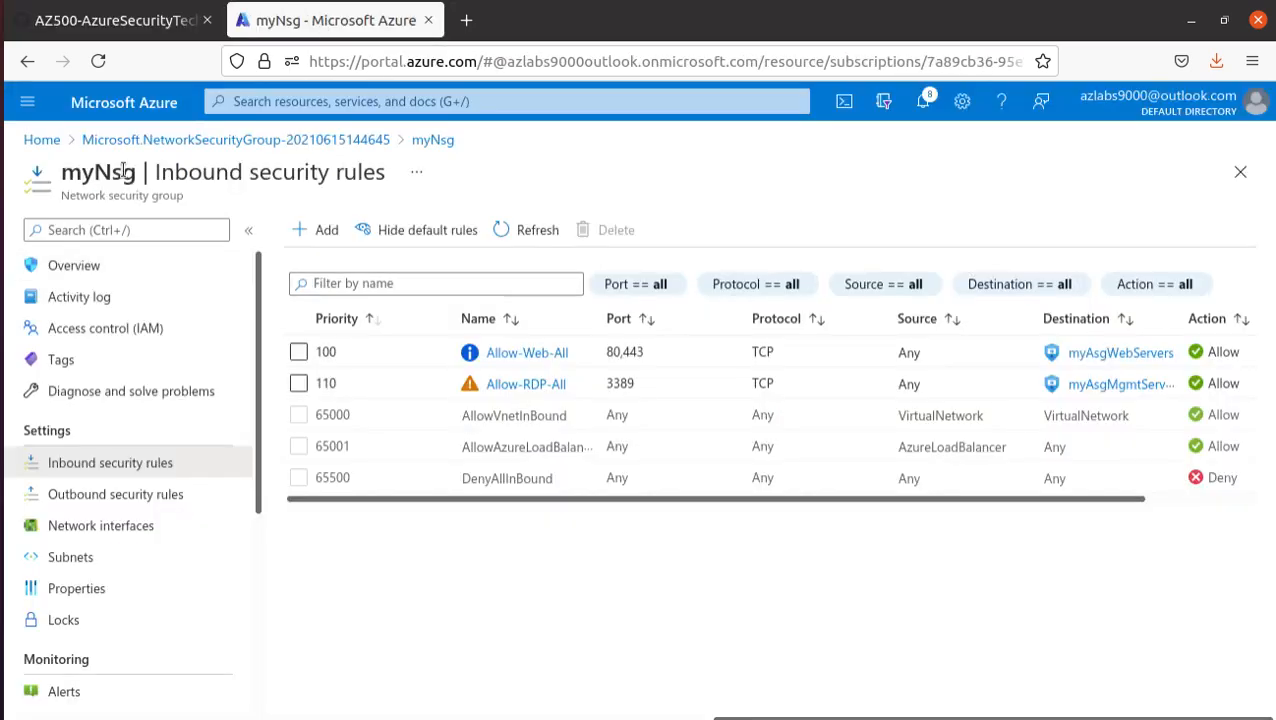
pyautogui.click(322, 102)
pyautogui.write('vir')
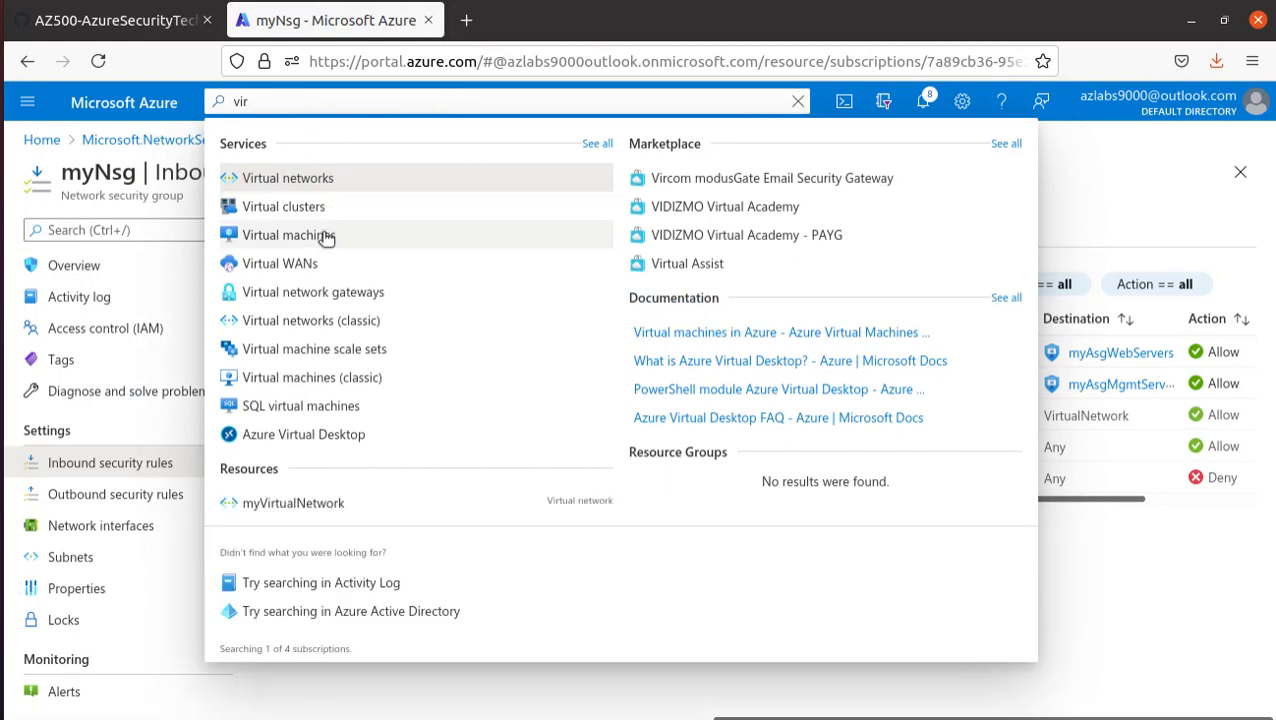
pyautogui.click(288, 235)
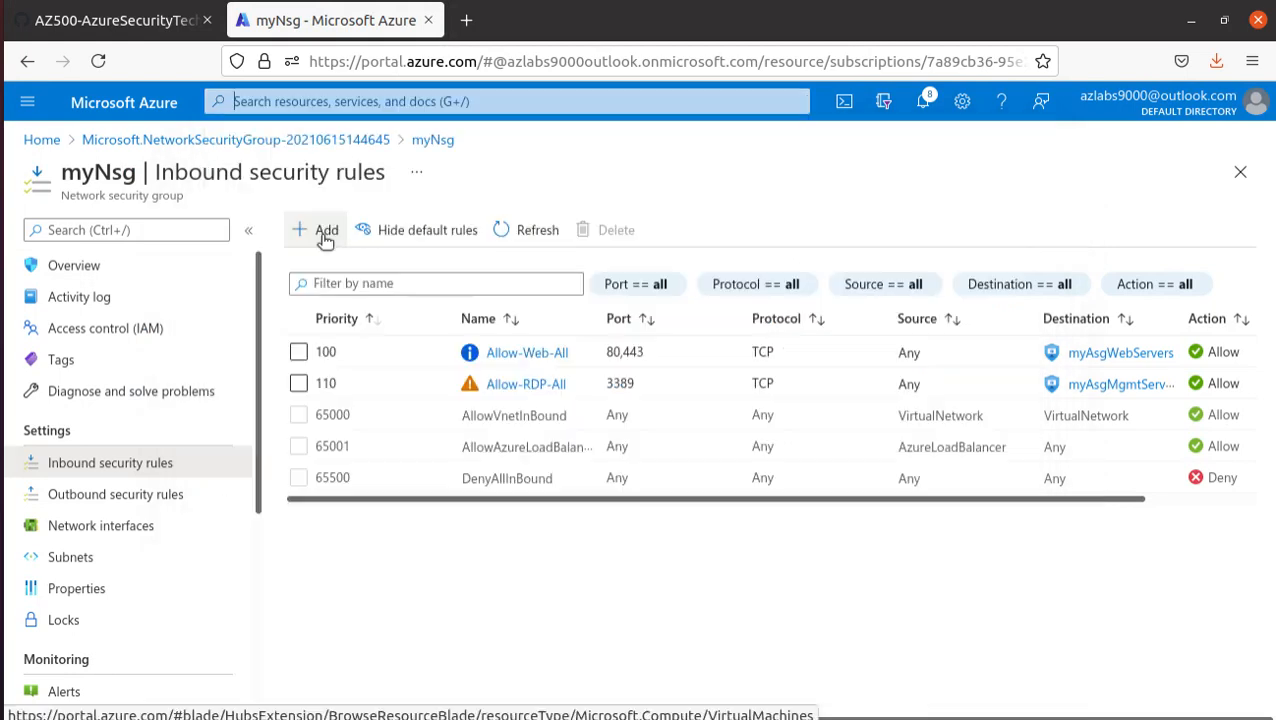
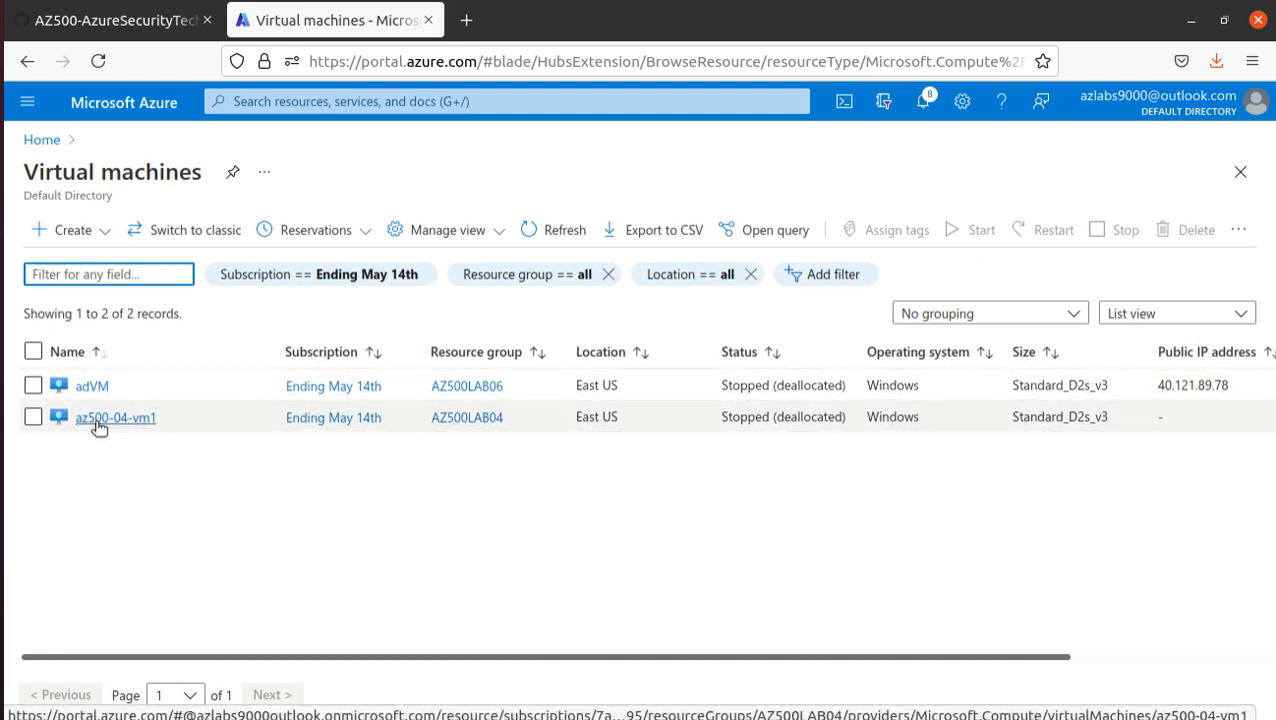
# - Start creating a new virtual machine and copy the name myVmWeb from the lab manual's Basics settings table
pyautogui.click(70, 230)
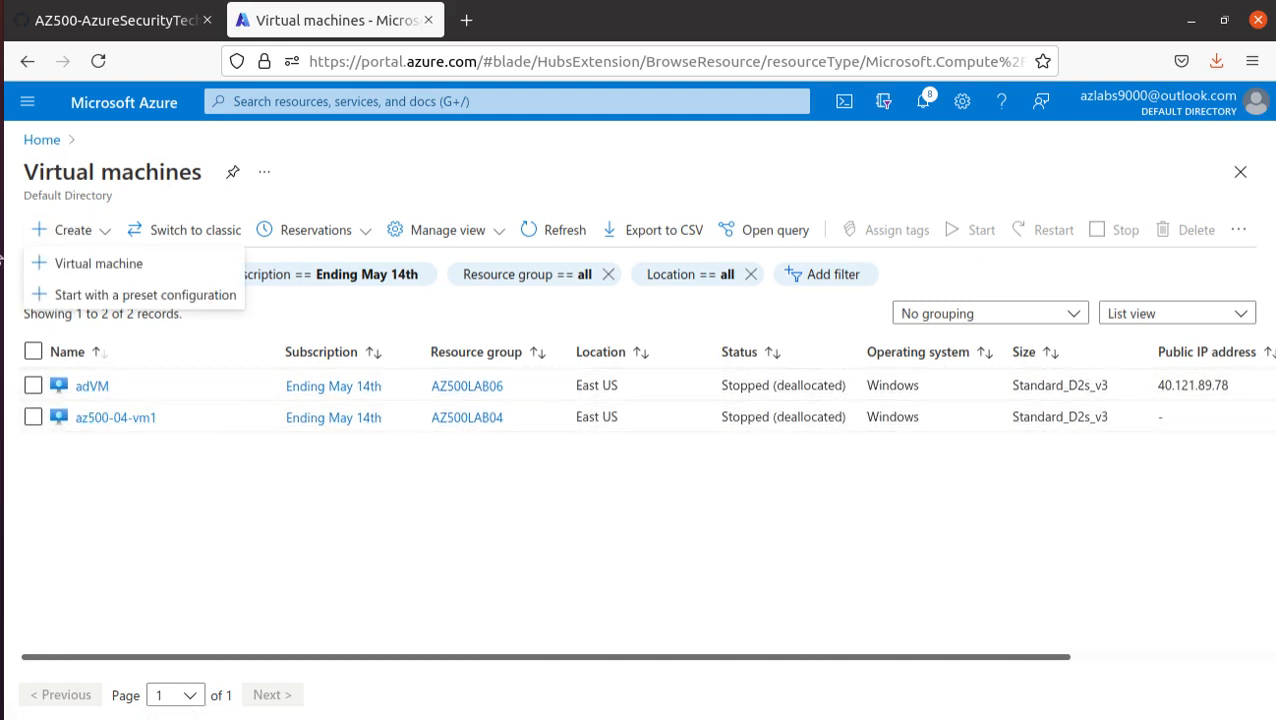
pyautogui.click(128, 268)
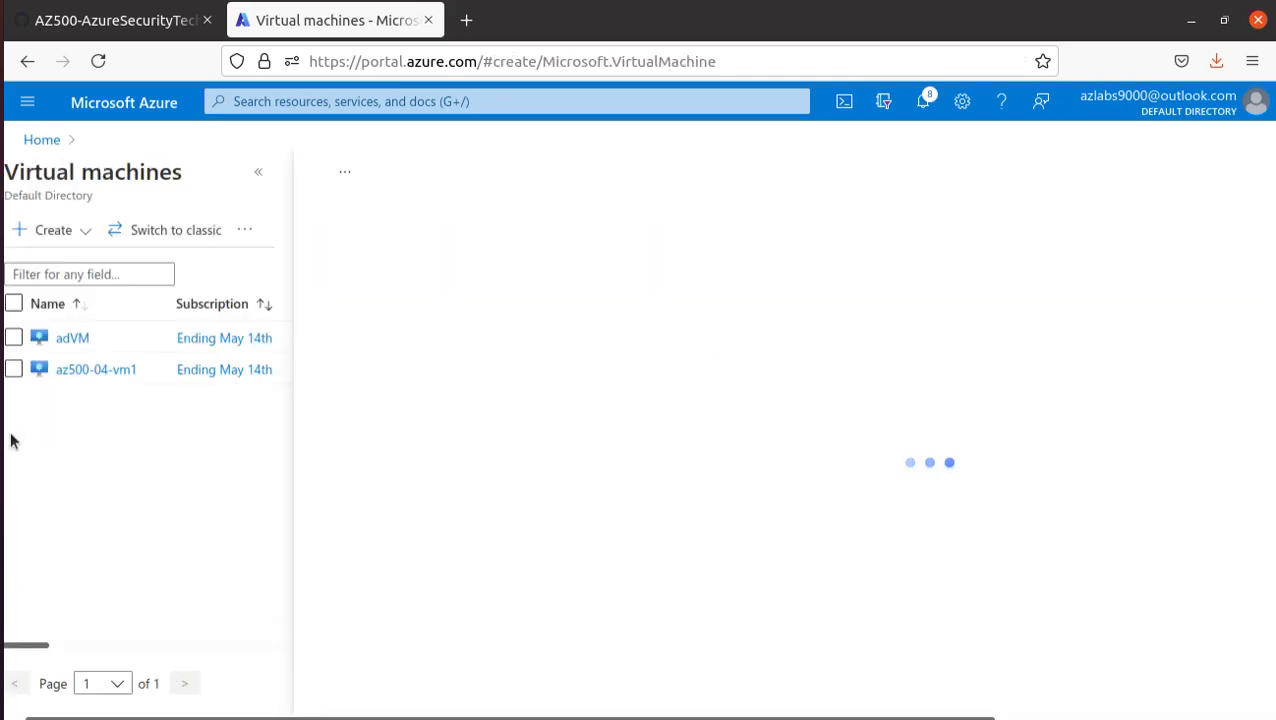
pyautogui.click(97, 22)
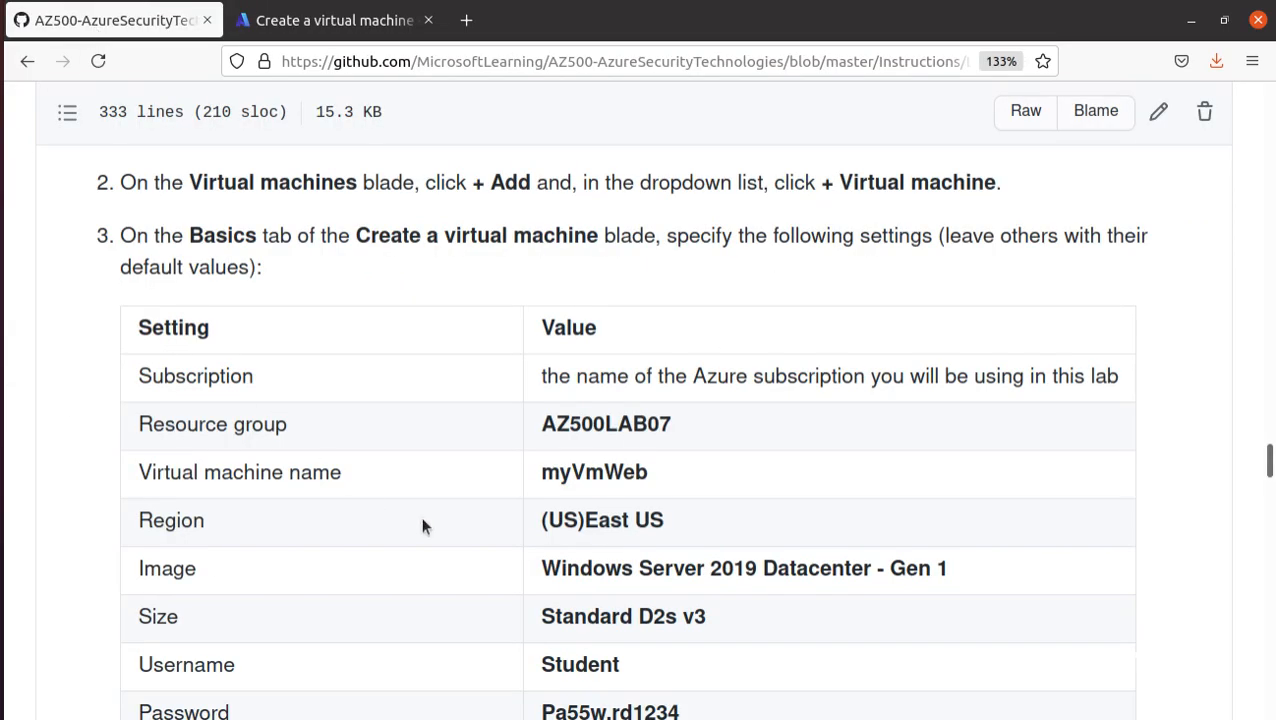
pyautogui.doubleClick(608, 472)
pyautogui.rightClick(608, 472)
pyautogui.click(674, 477)
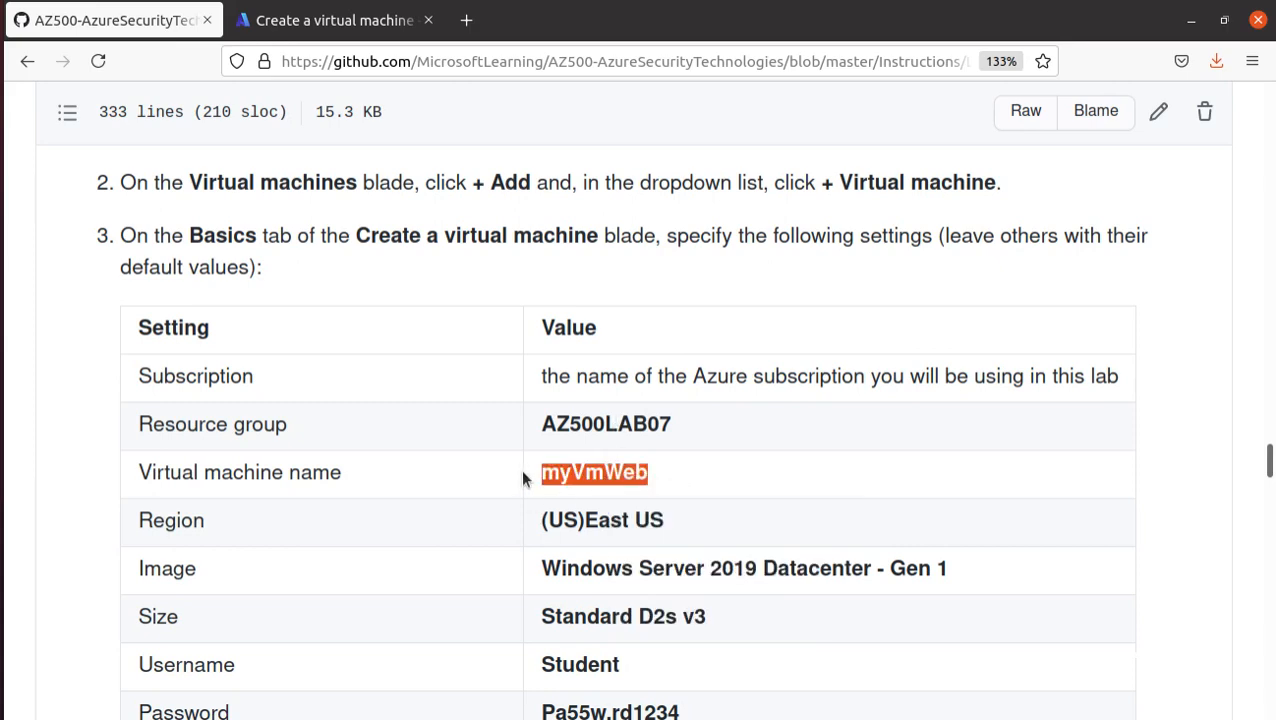
# - Assign the new virtual machine to resource group AZ500LAB07 and name it myVmWeb
pyautogui.click(330, 20)
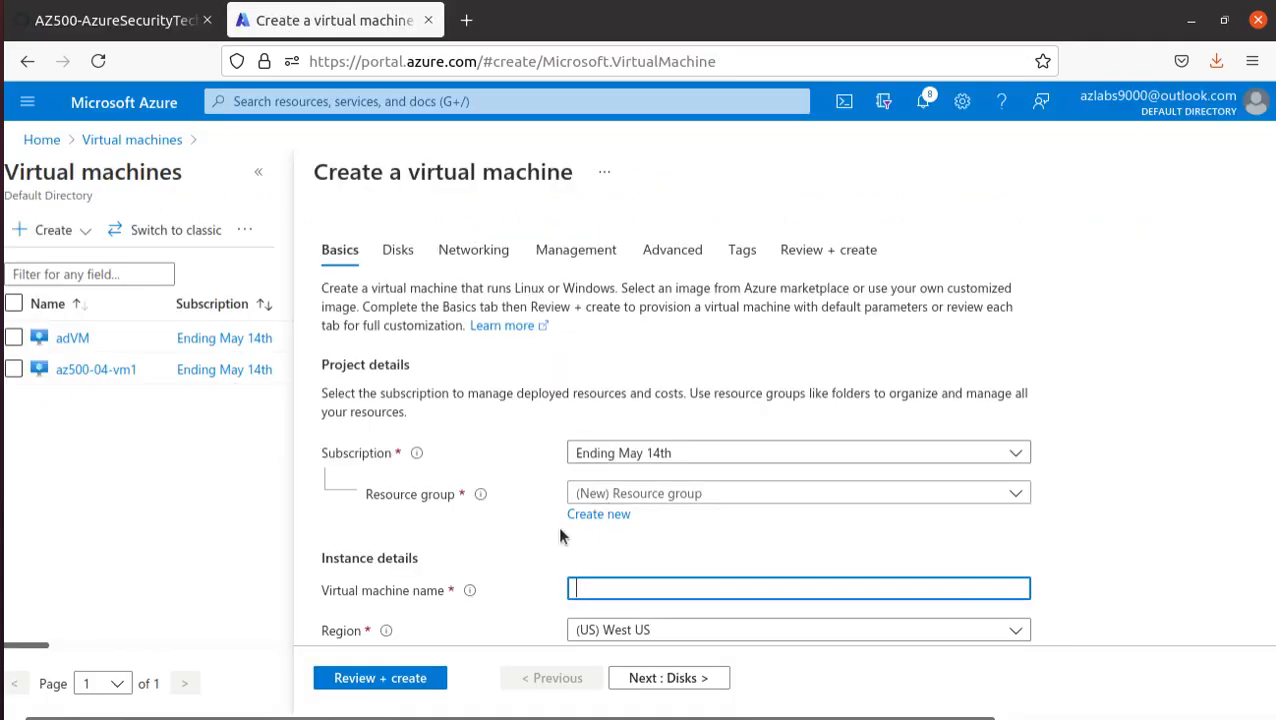
pyautogui.click(608, 493)
pyautogui.click(621, 322)
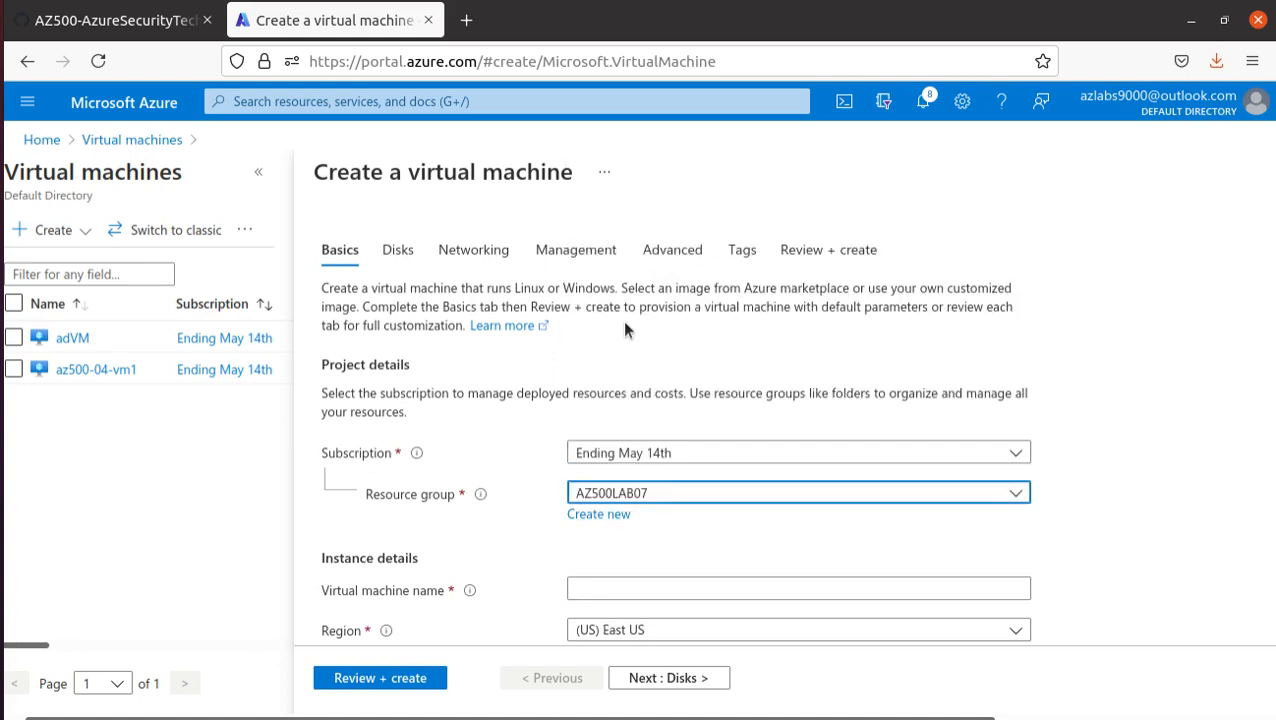
pyautogui.click(606, 588)
pyautogui.hotkey('ctrl', 'v')
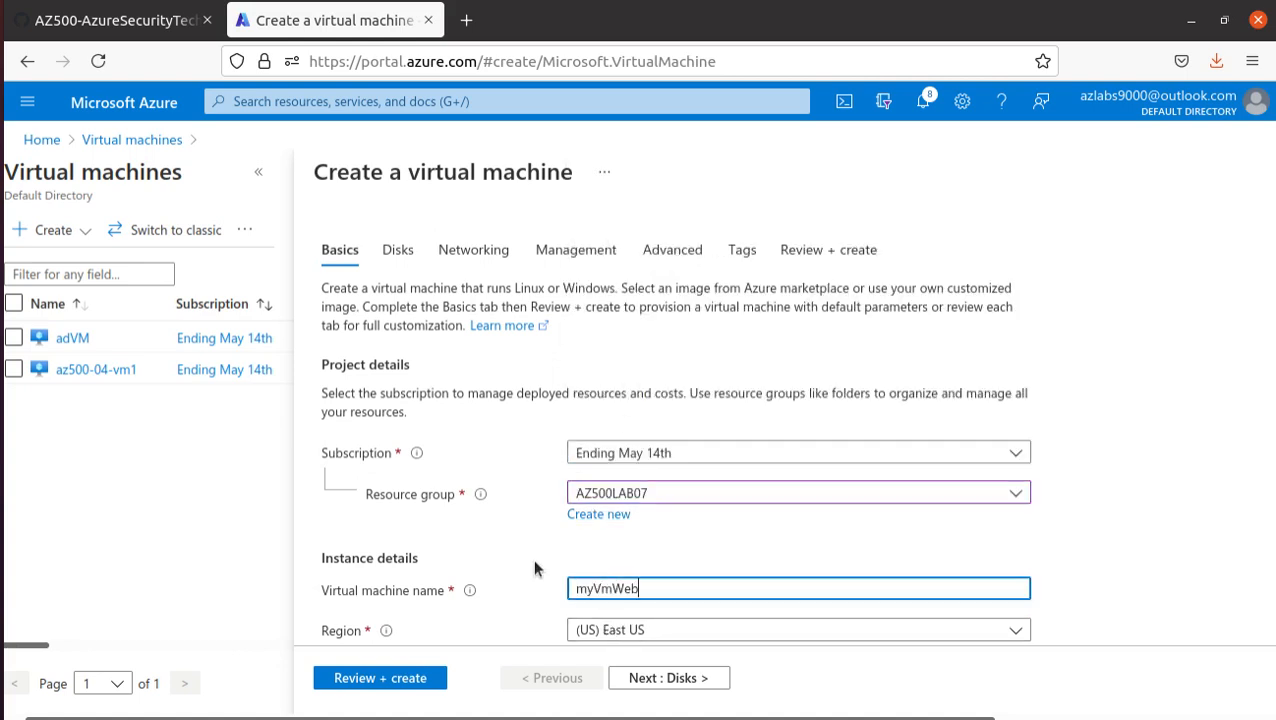
# - Compare the form's region, image and size settings with the values in the lab manual's table
pyautogui.scroll(-2, 520, 505)
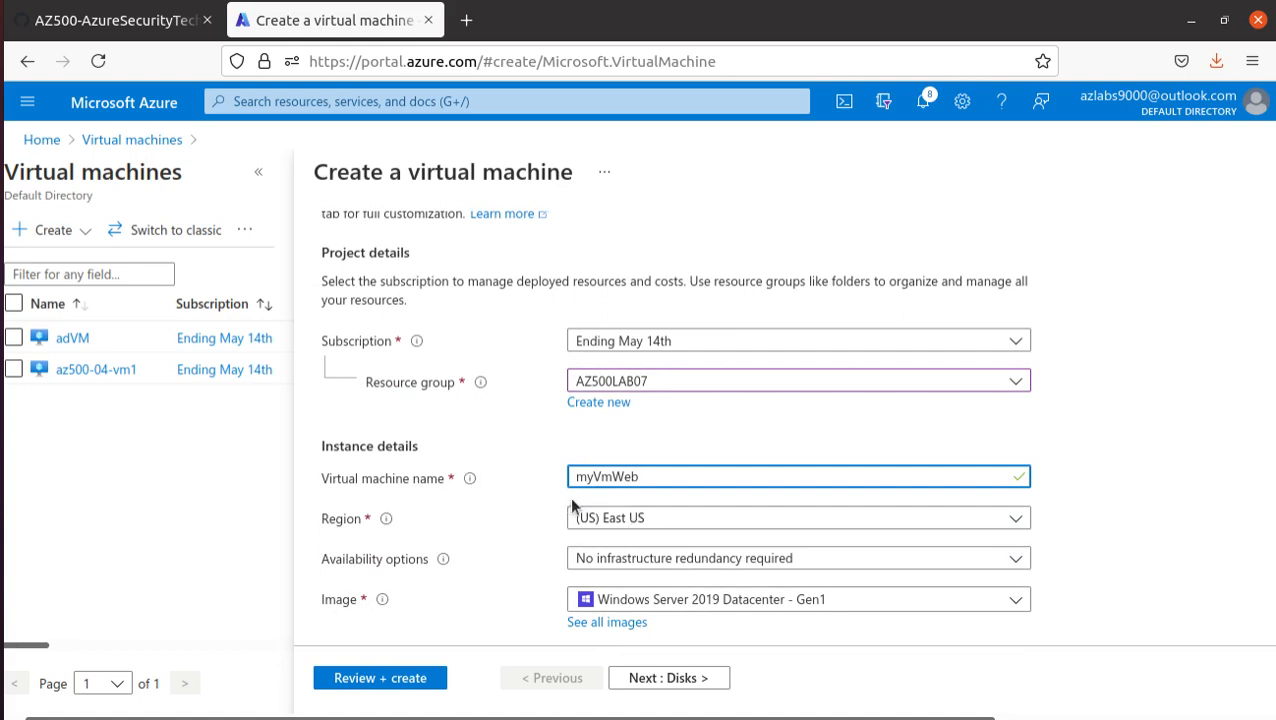
pyautogui.scroll(-2, 560, 510)
pyautogui.click(105, 20)
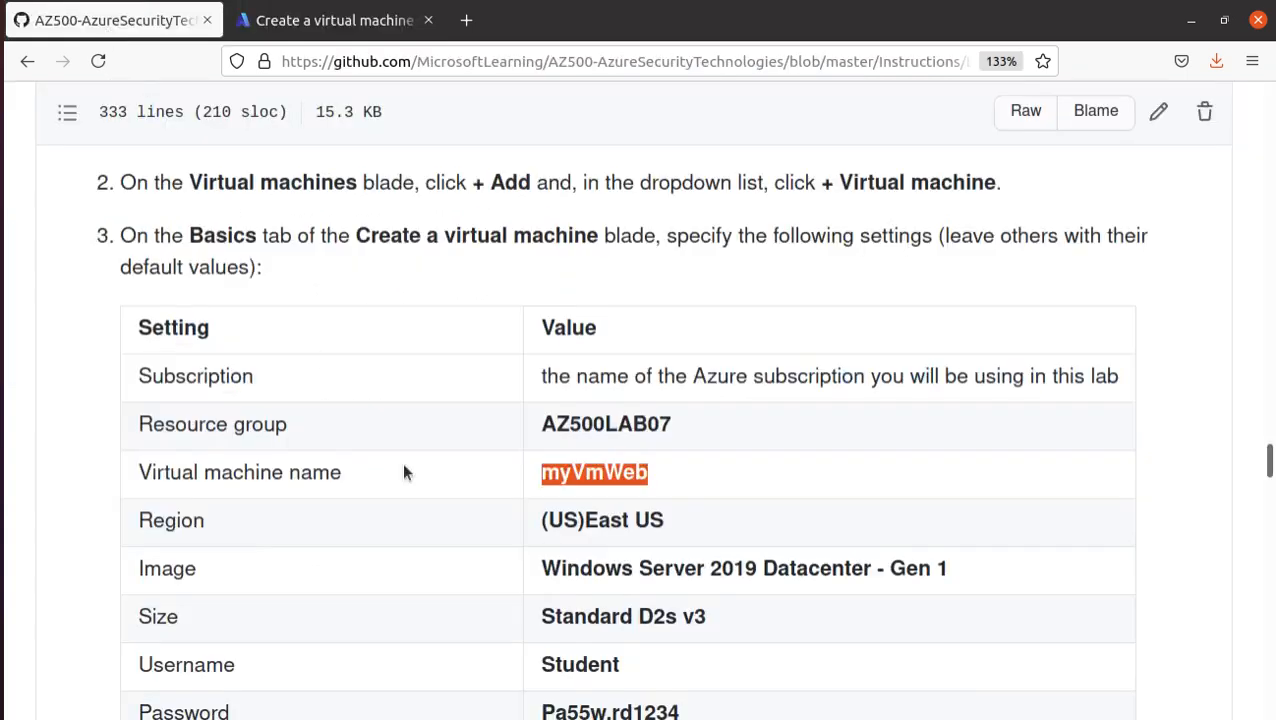
pyautogui.scroll(-1, 600, 580)
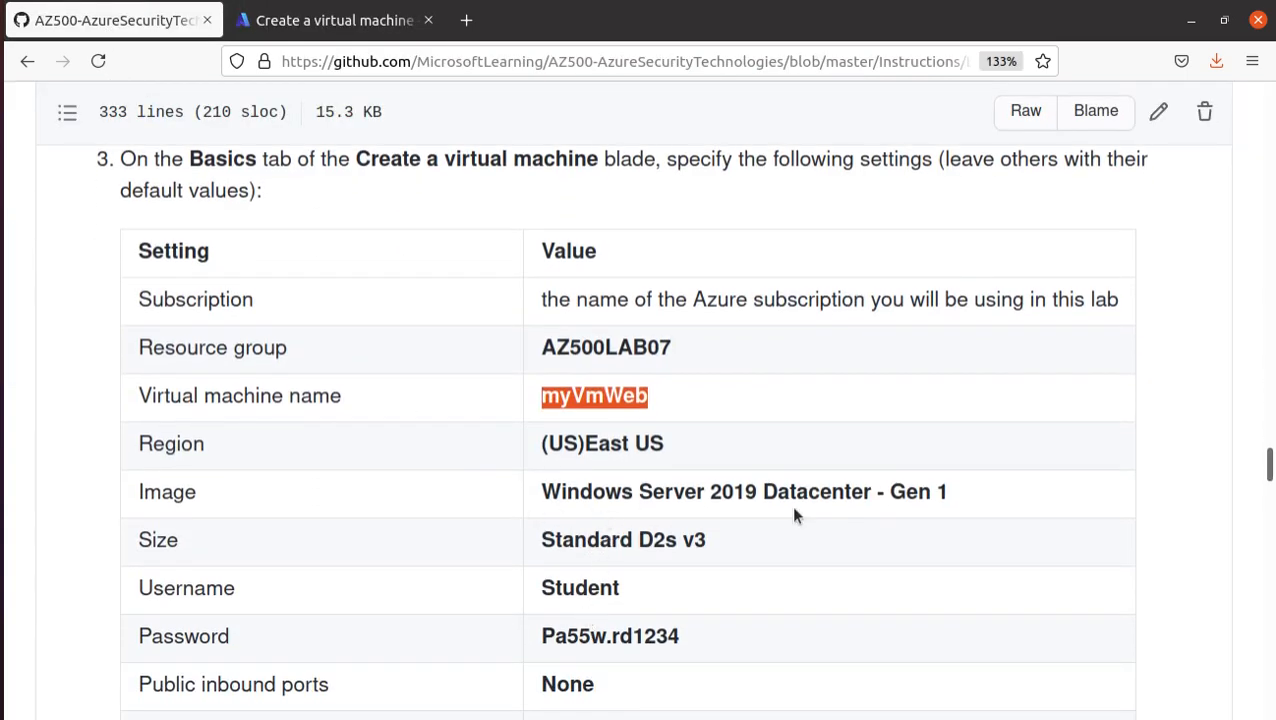
pyautogui.hotkey('alt', 'Tab')
pyautogui.hotkey('alt', 'Tab')
pyautogui.hotkey('ctrl', 'Tab')
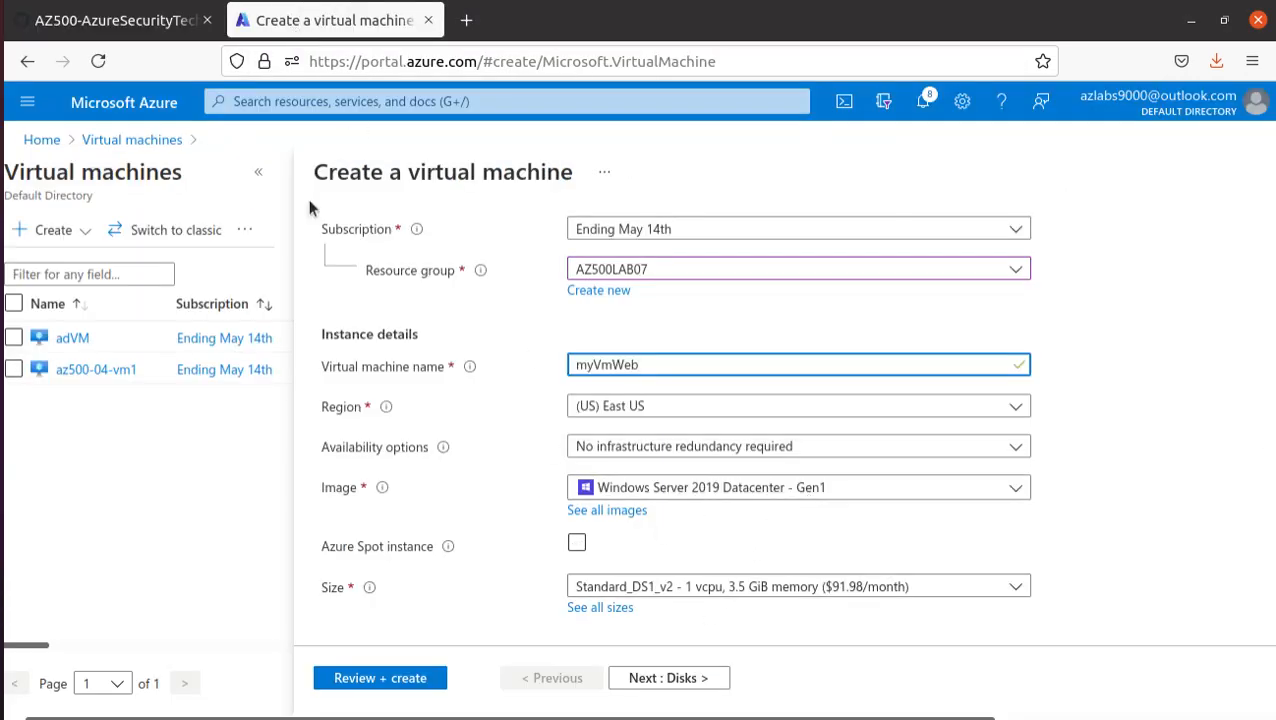
# - Copy the username Student from the lab manual and enter it as the administrator account's username
pyautogui.click(100, 20)
pyautogui.scroll(-3, 490, 628)
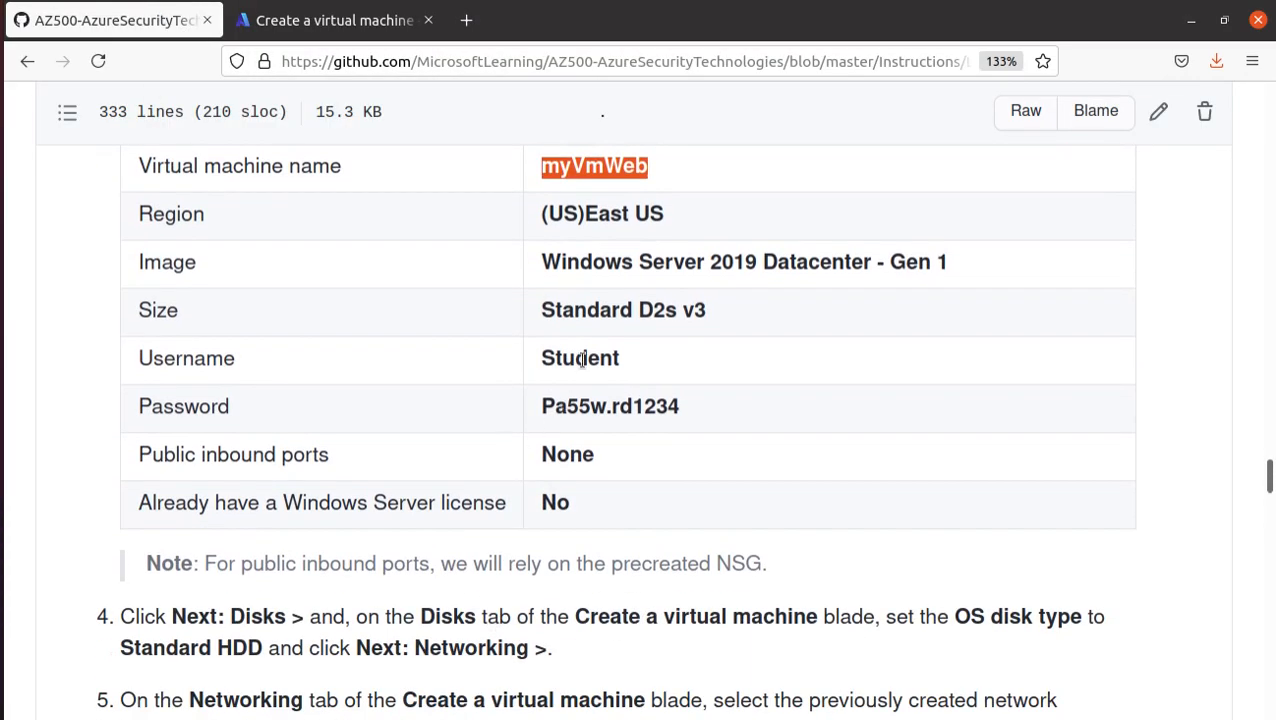
pyautogui.doubleClick(578, 360)
pyautogui.rightClick(583, 356)
pyautogui.click(610, 373)
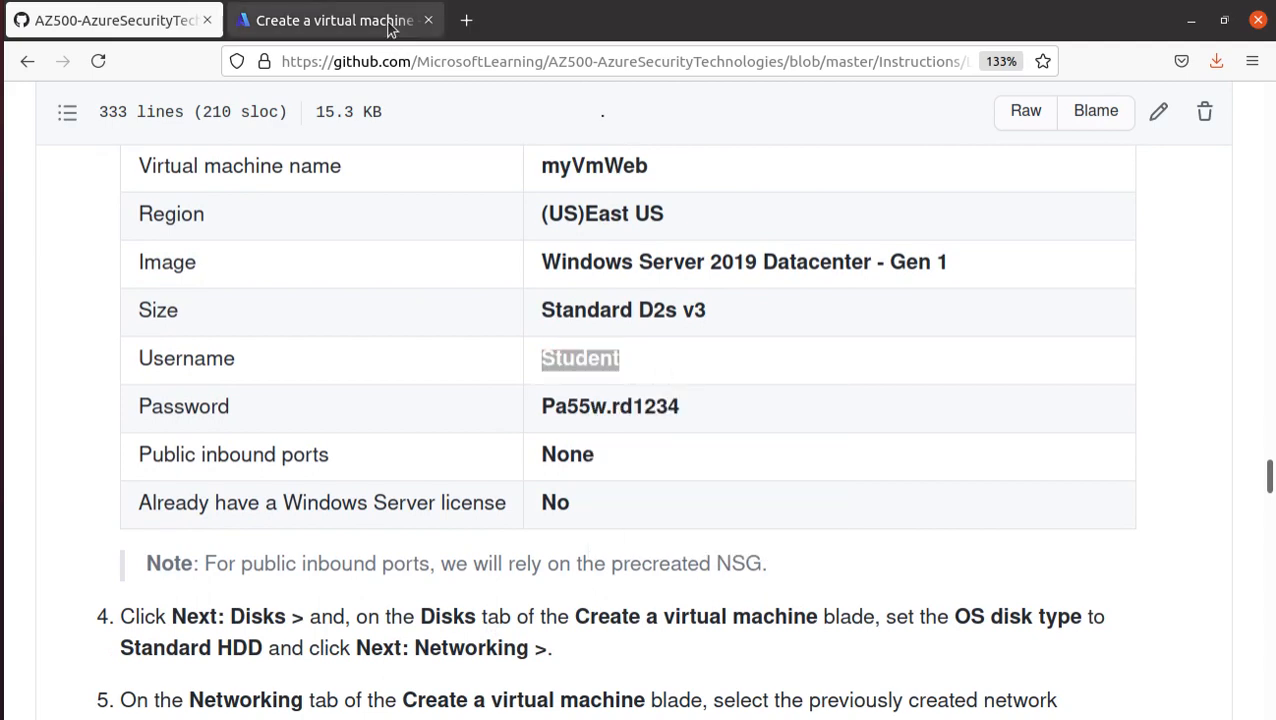
pyautogui.click(380, 22)
pyautogui.scroll(-5, 815, 545)
pyautogui.click(585, 402)
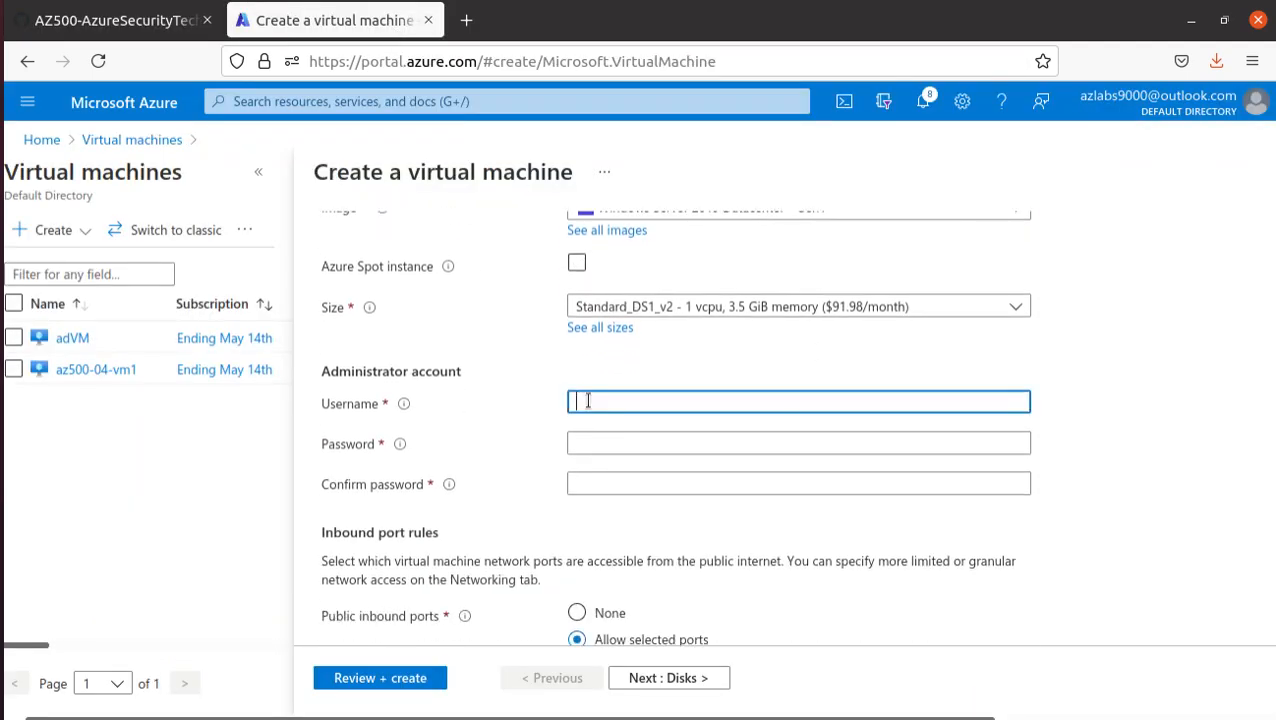
pyautogui.hotkey('ctrl', 'v')
# - Copy the administrator password from the lab manual and enter it in both the password and confirm password fields
pyautogui.hotkey('ctrl', 'Tab')
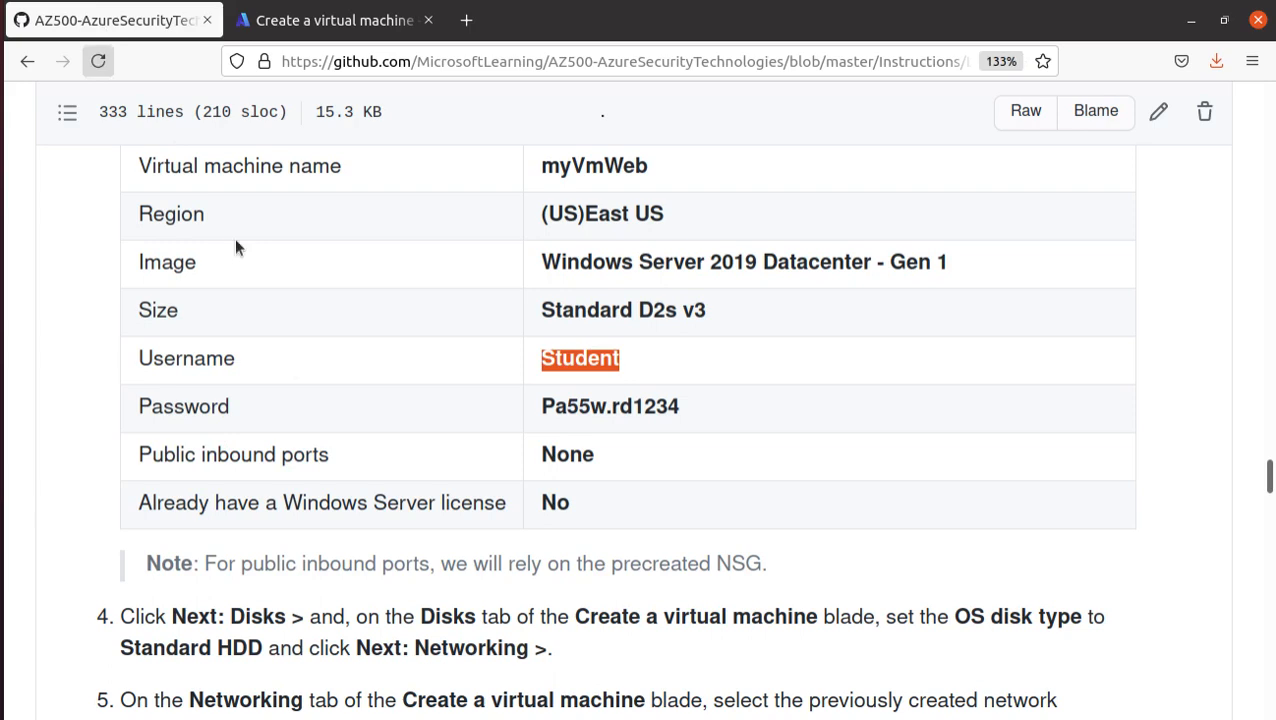
pyautogui.doubleClick(594, 408)
pyautogui.rightClick(596, 408)
pyautogui.click(625, 421)
pyautogui.tripleClick(582, 407)
pyautogui.rightClick(590, 407)
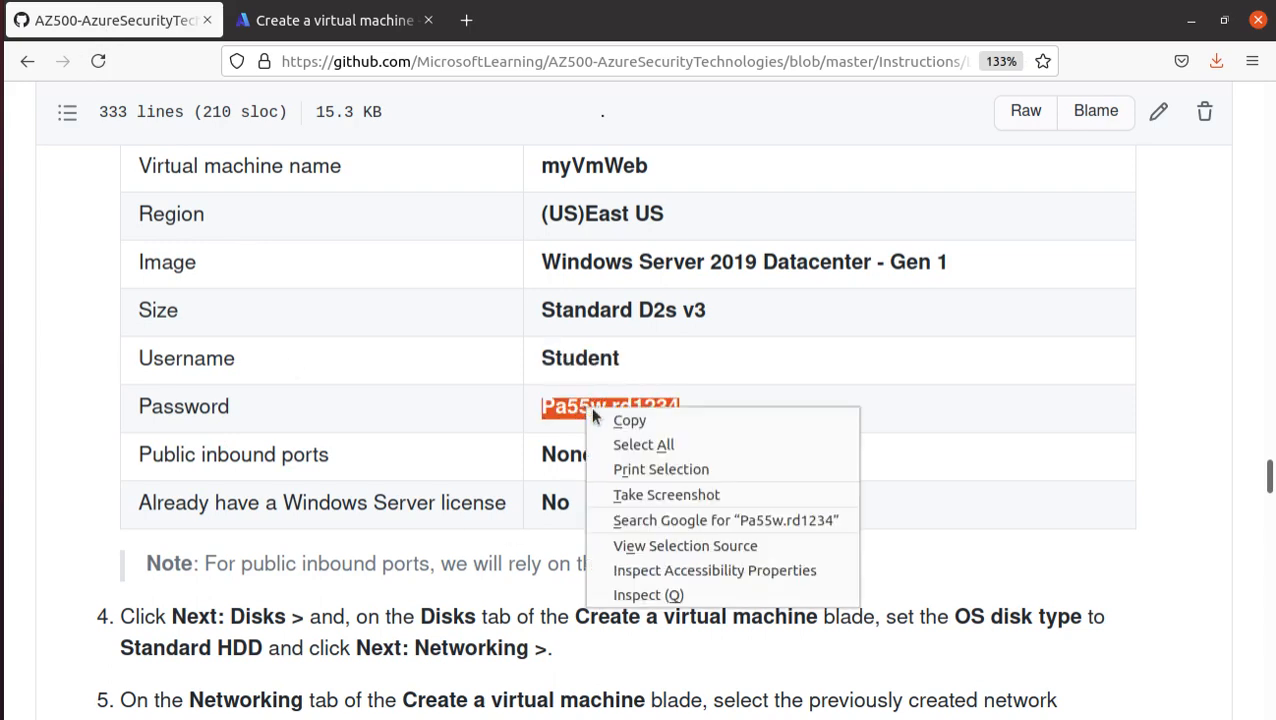
pyautogui.click(650, 428)
pyautogui.click(335, 20)
pyautogui.click(601, 443)
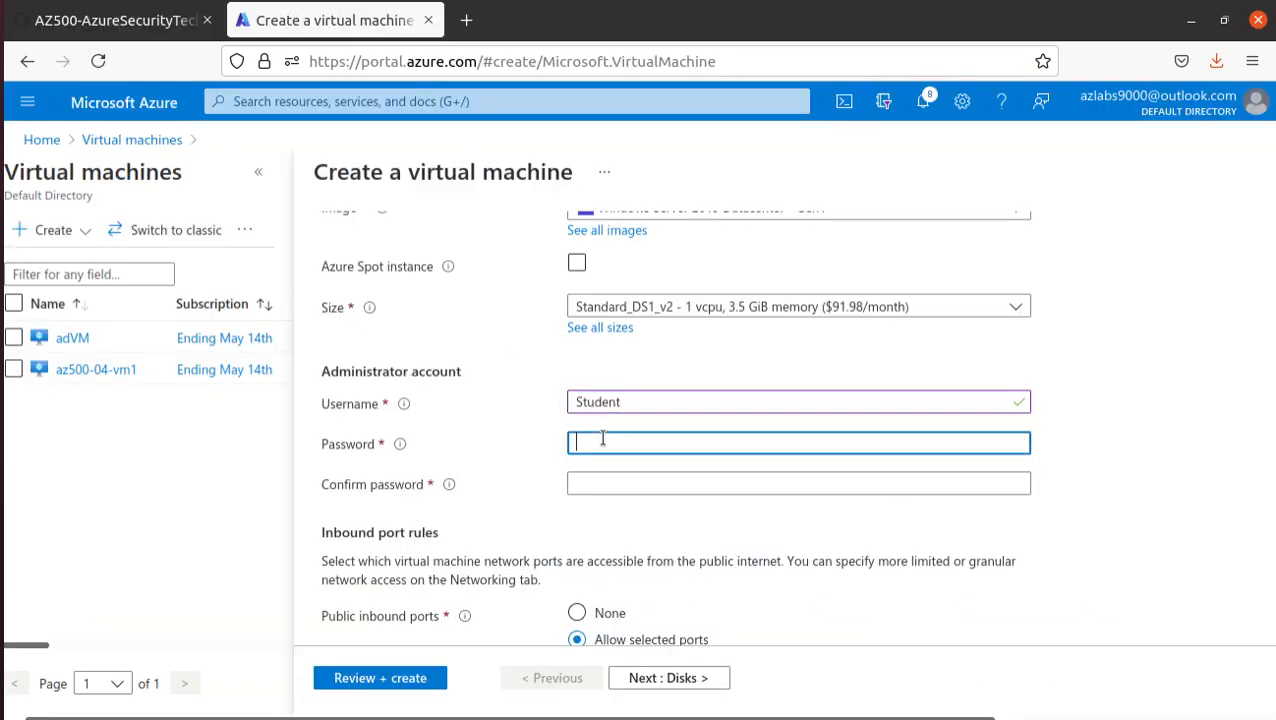
pyautogui.hotkey('ctrl', 'v')
pyautogui.click(605, 484)
pyautogui.hotkey('ctrl', 'v')
pyautogui.click(528, 457)
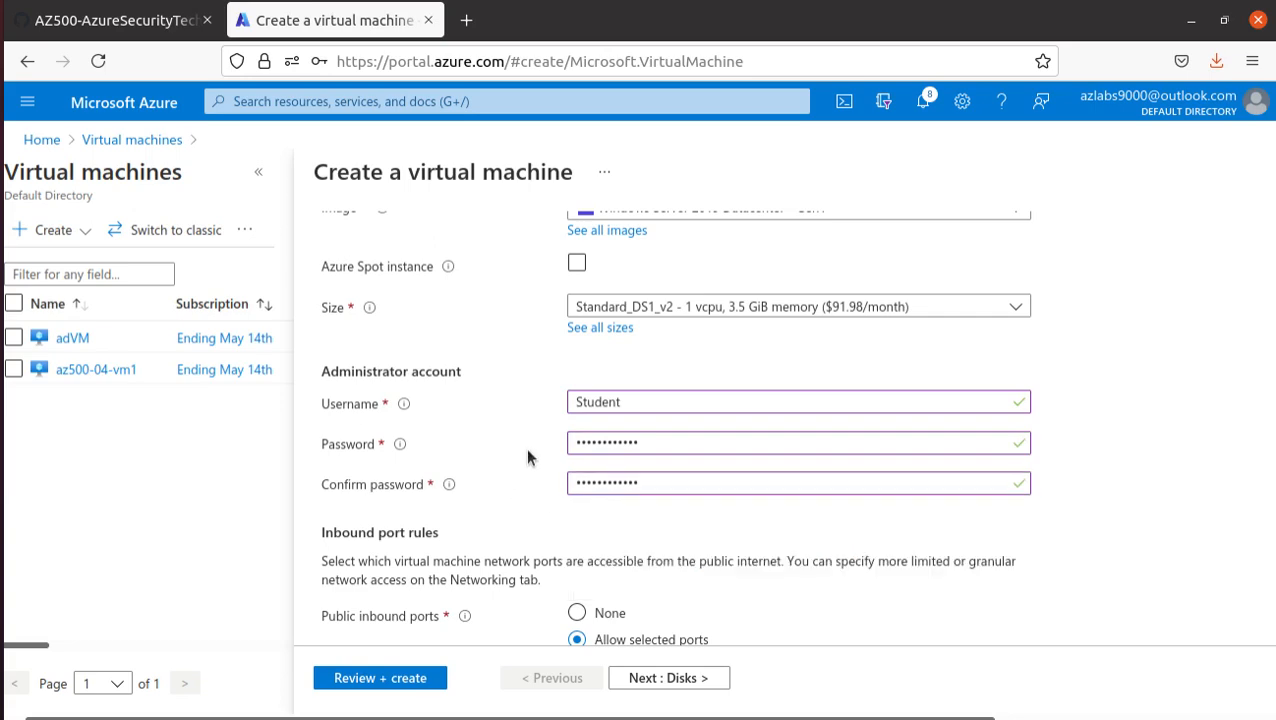
# - Check the manual's inbound port setting and set the virtual machine's public inbound ports to None
pyautogui.click(110, 20)
pyautogui.scroll(-3, 582, 640)
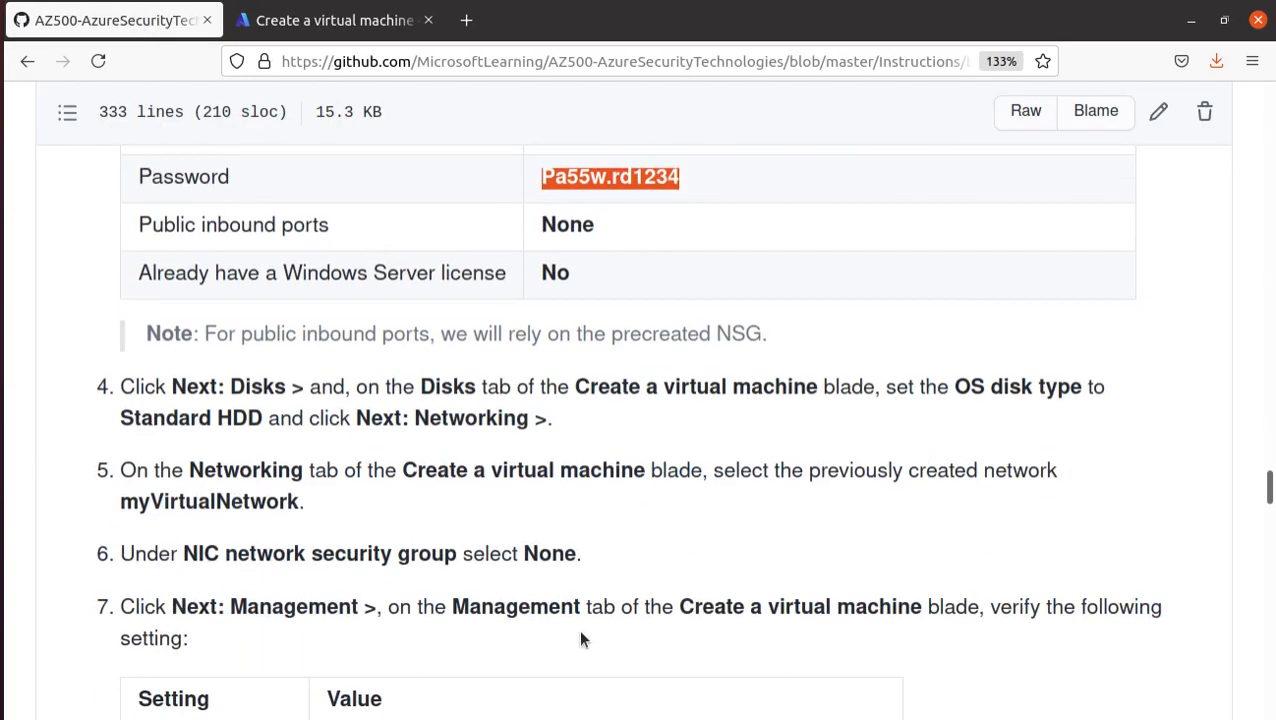
pyautogui.moveTo(580, 228); pyautogui.dragTo(543, 226)
pyautogui.click(330, 20)
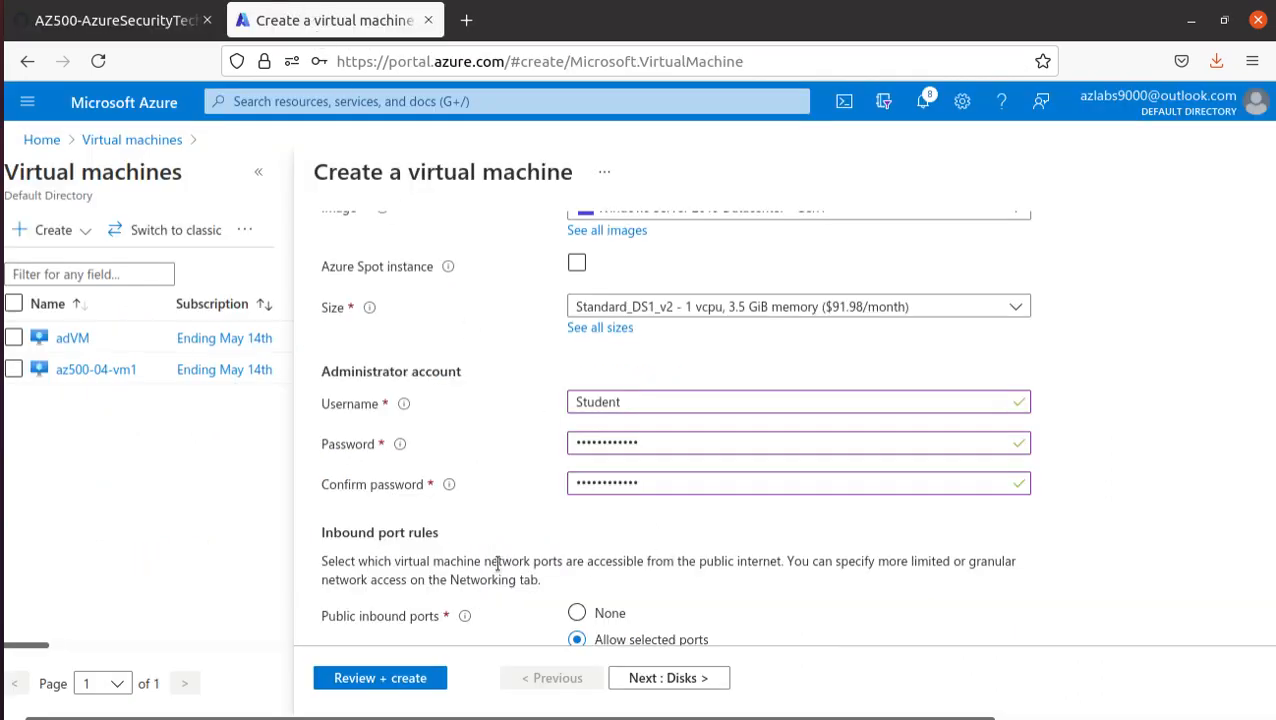
pyautogui.scroll(-1, 400, 470)
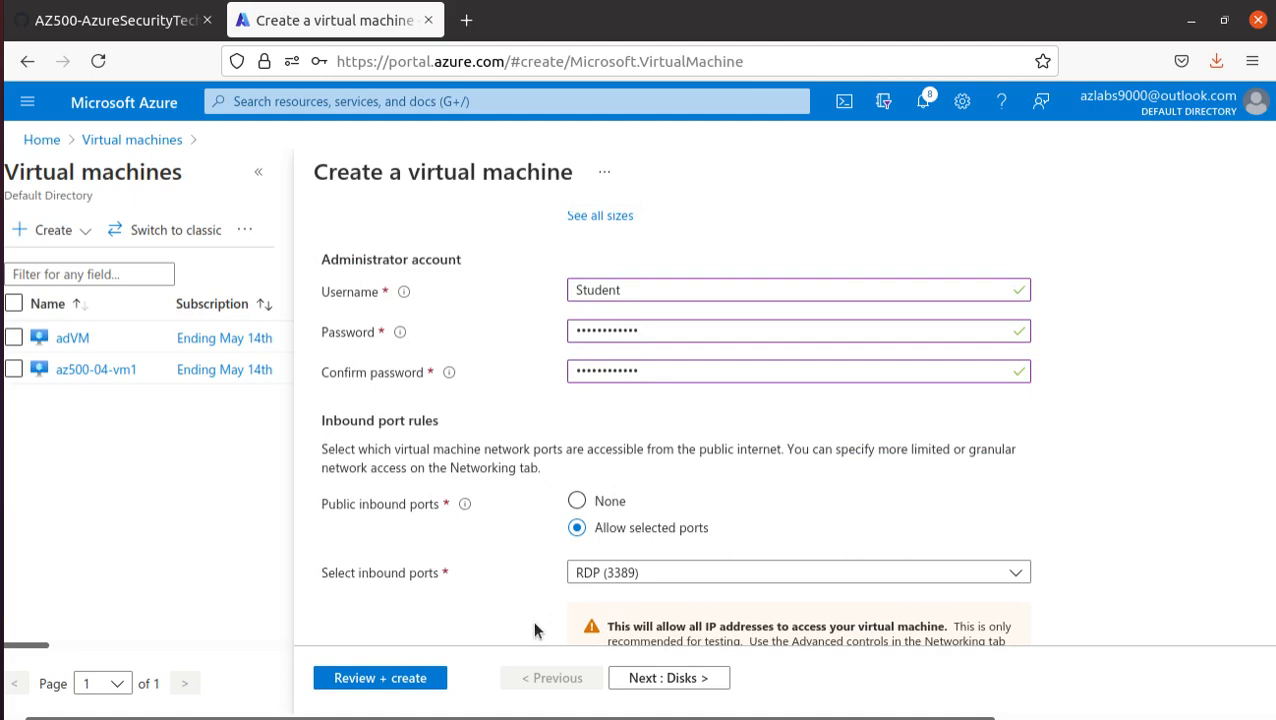
pyautogui.click(577, 501)
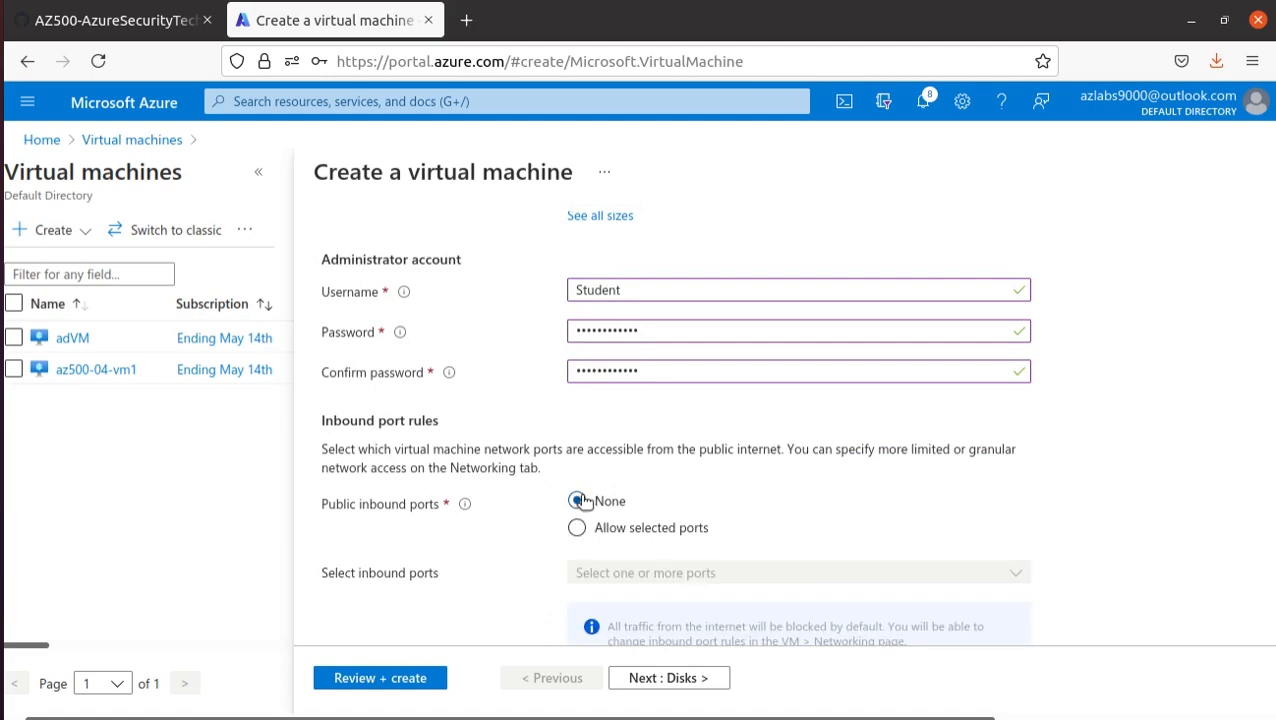
pyautogui.scroll(-3, 431, 467)
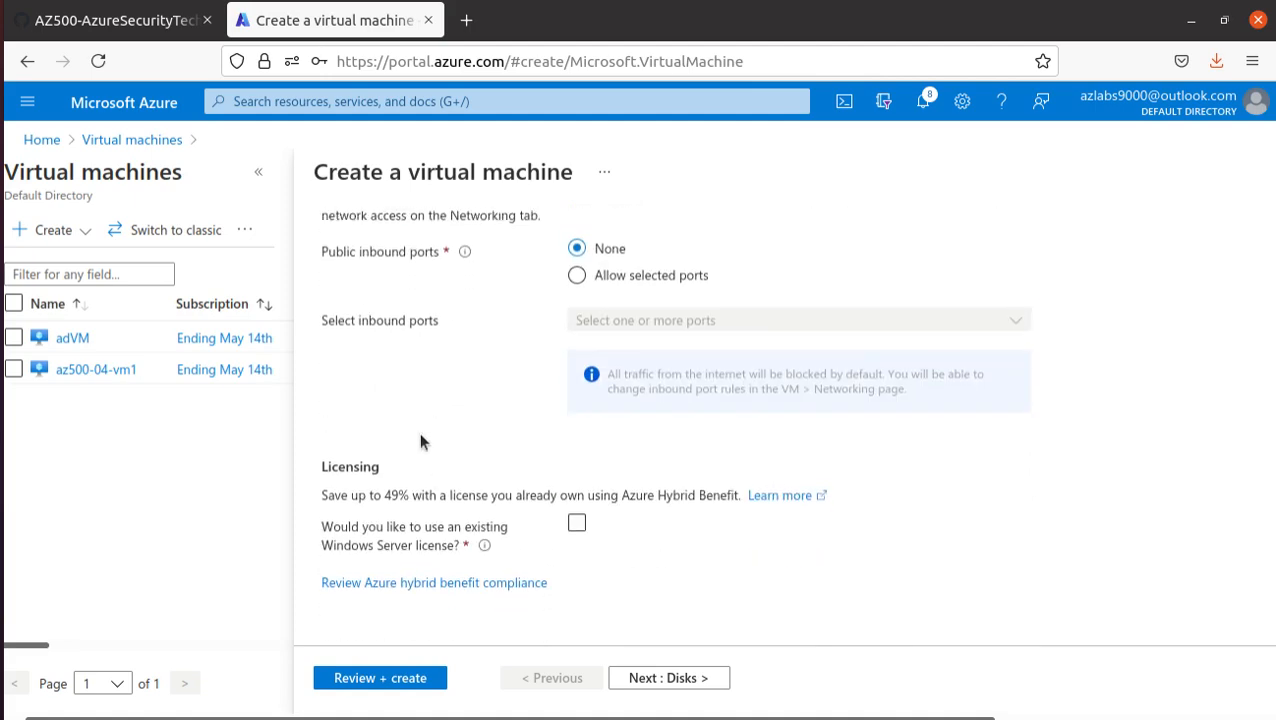
# - Read the manual's instructions for the disk, networking, management and review stages of the web server virtual machine
pyautogui.click(116, 26)
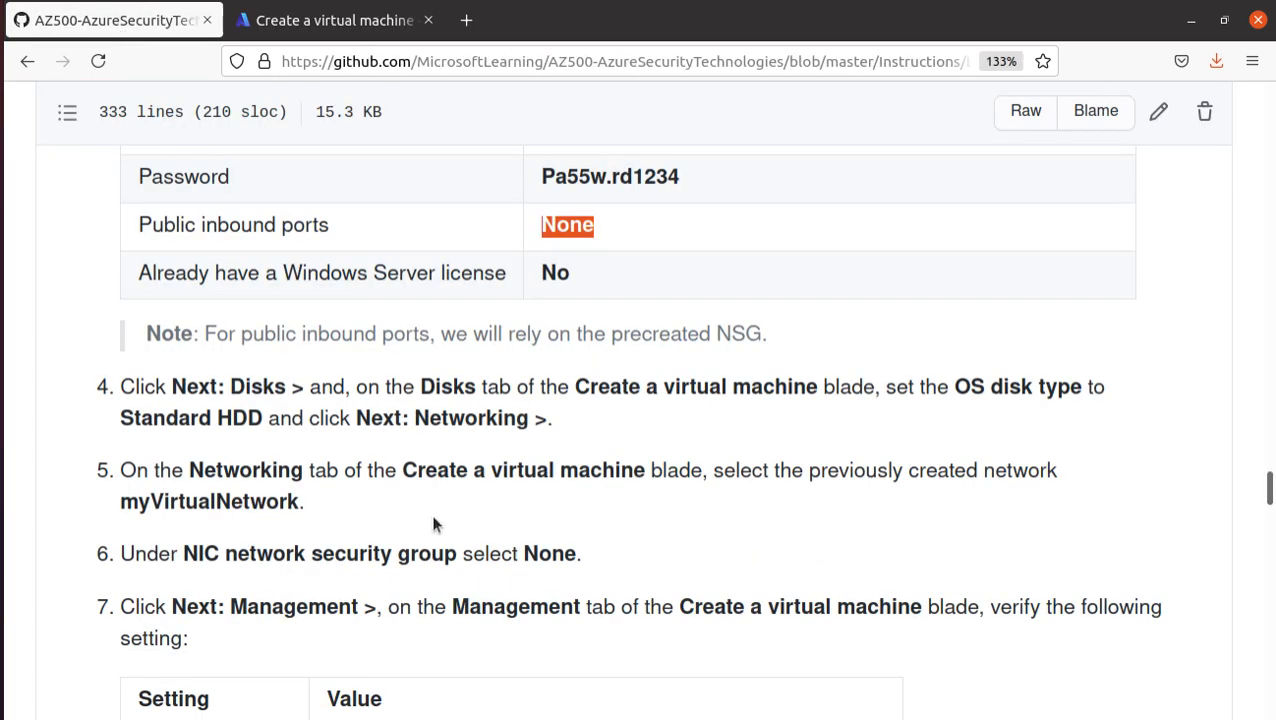
pyautogui.click(251, 390)
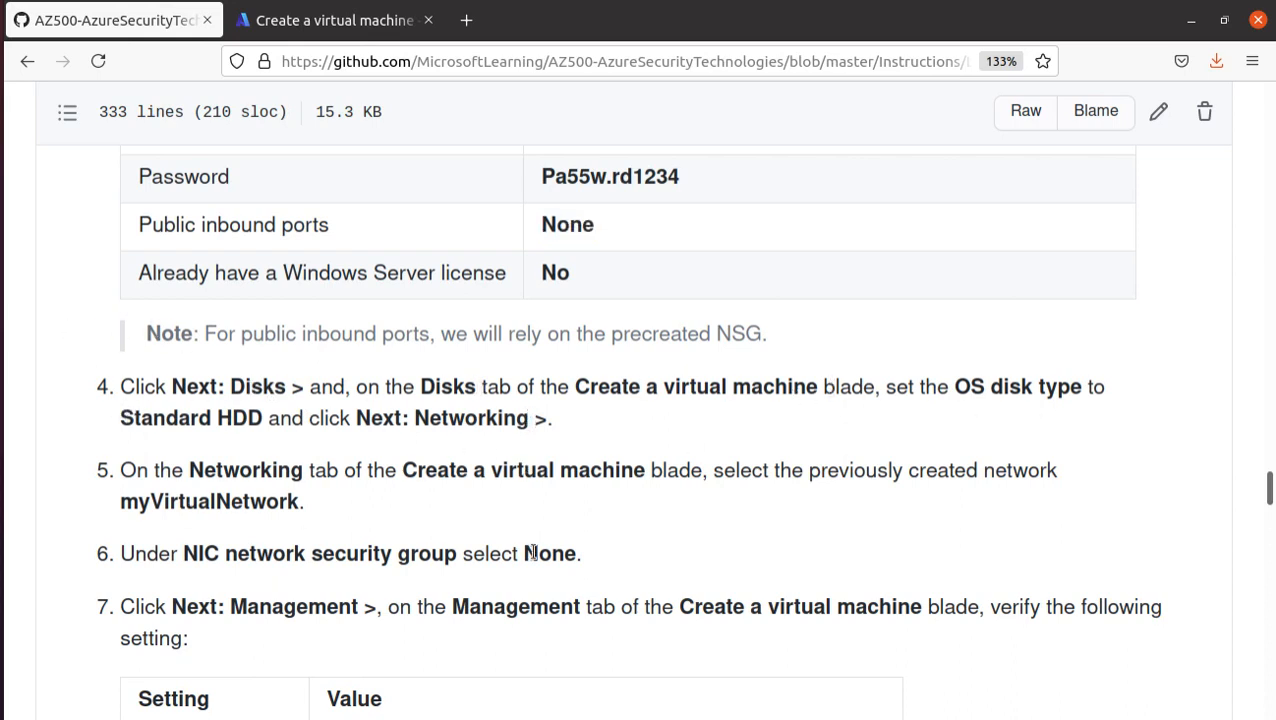
pyautogui.scroll(-3, 564, 563)
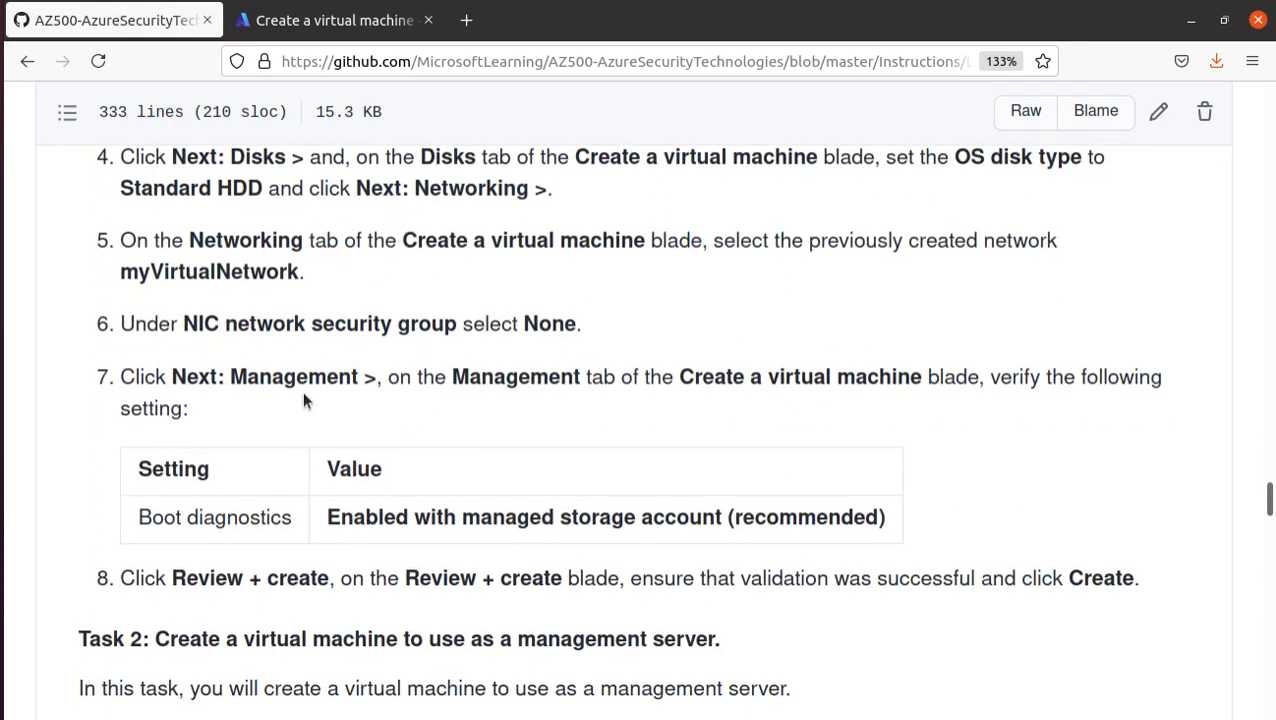
pyautogui.moveTo(178, 323); pyautogui.dragTo(593, 320)
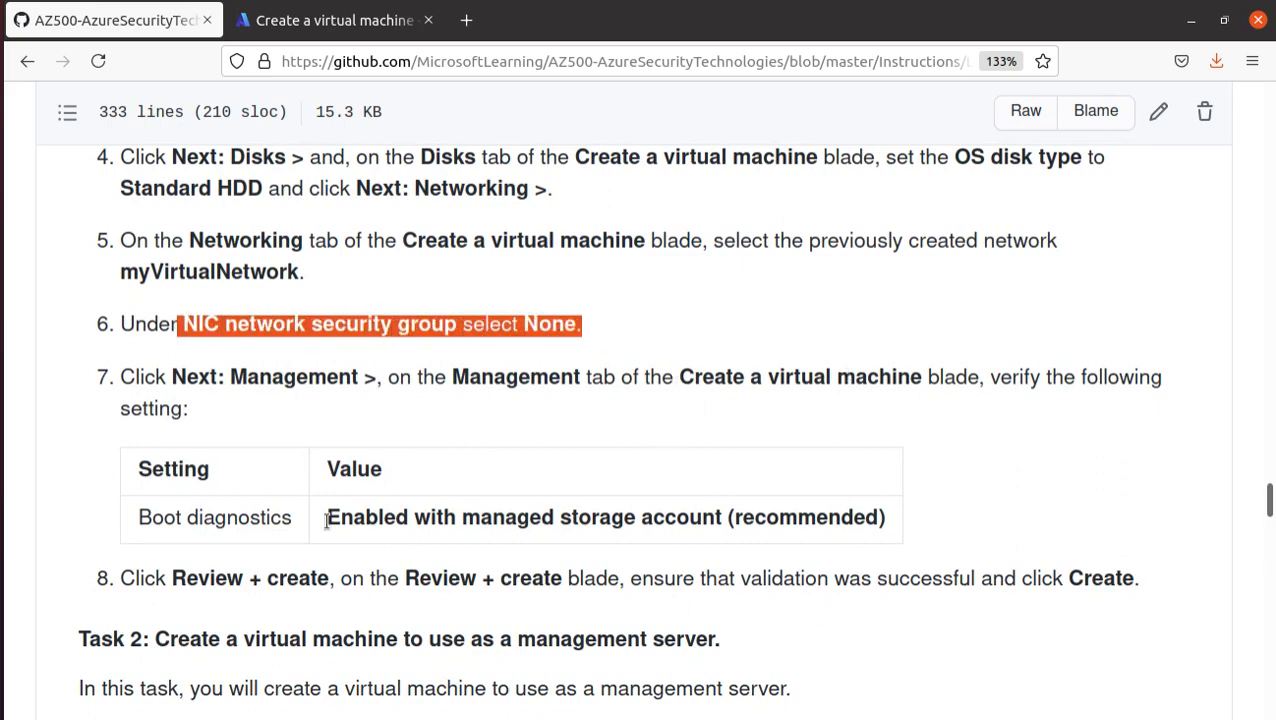
pyautogui.scroll(-3, 700, 515)
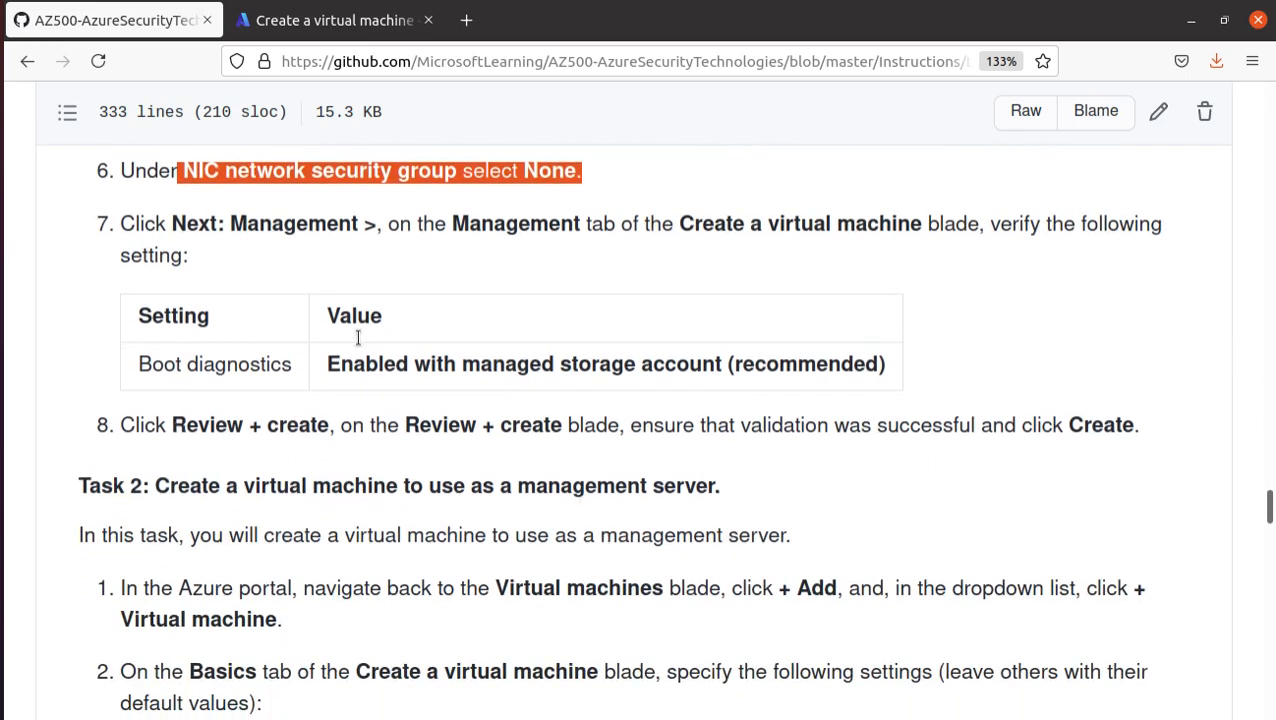
# - Return to the portal, proceed past the unchanged disk options, and check the virtual network and NIC network security group settings
pyautogui.click(272, 20)
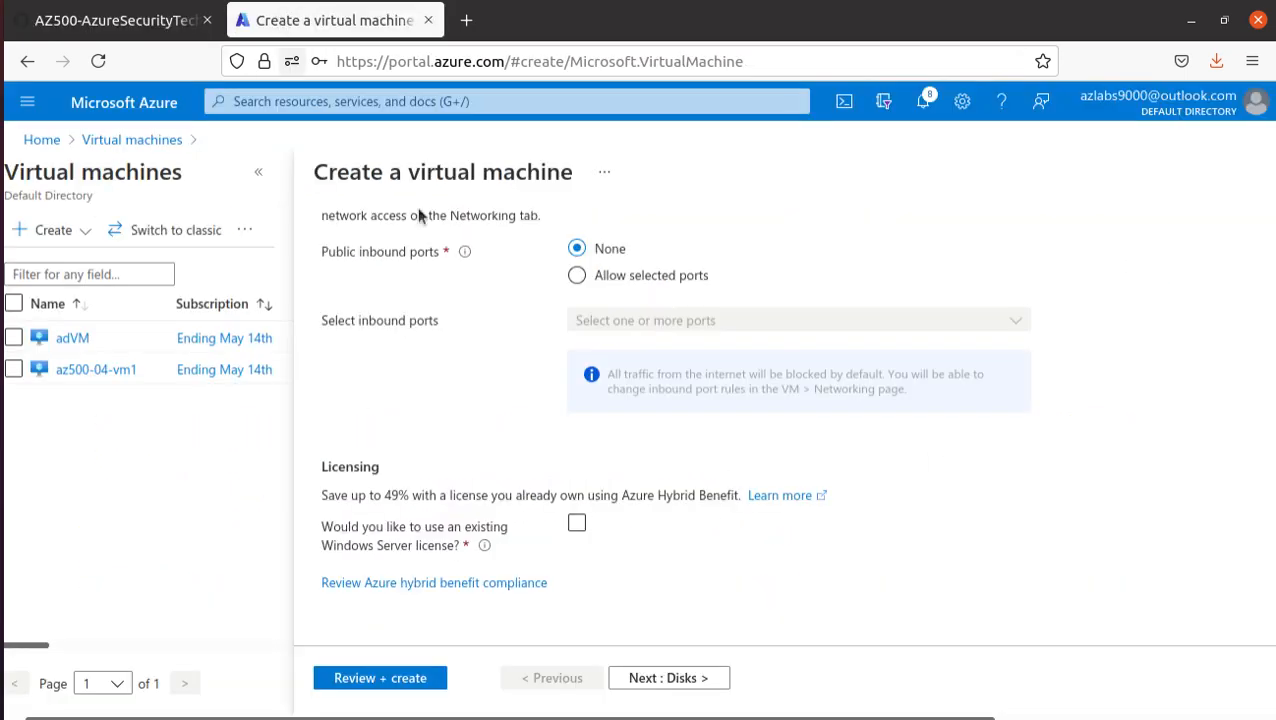
pyautogui.click(679, 676)
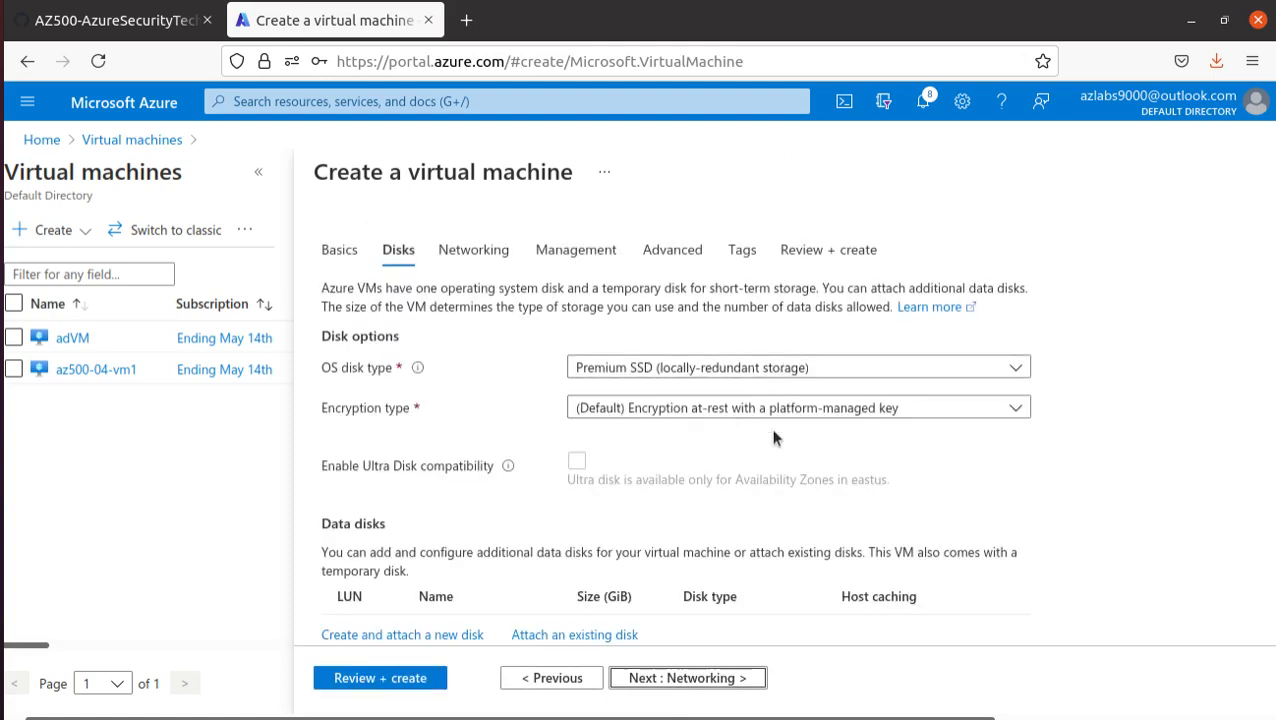
pyautogui.scroll(-2, 769, 424)
pyautogui.click(729, 679)
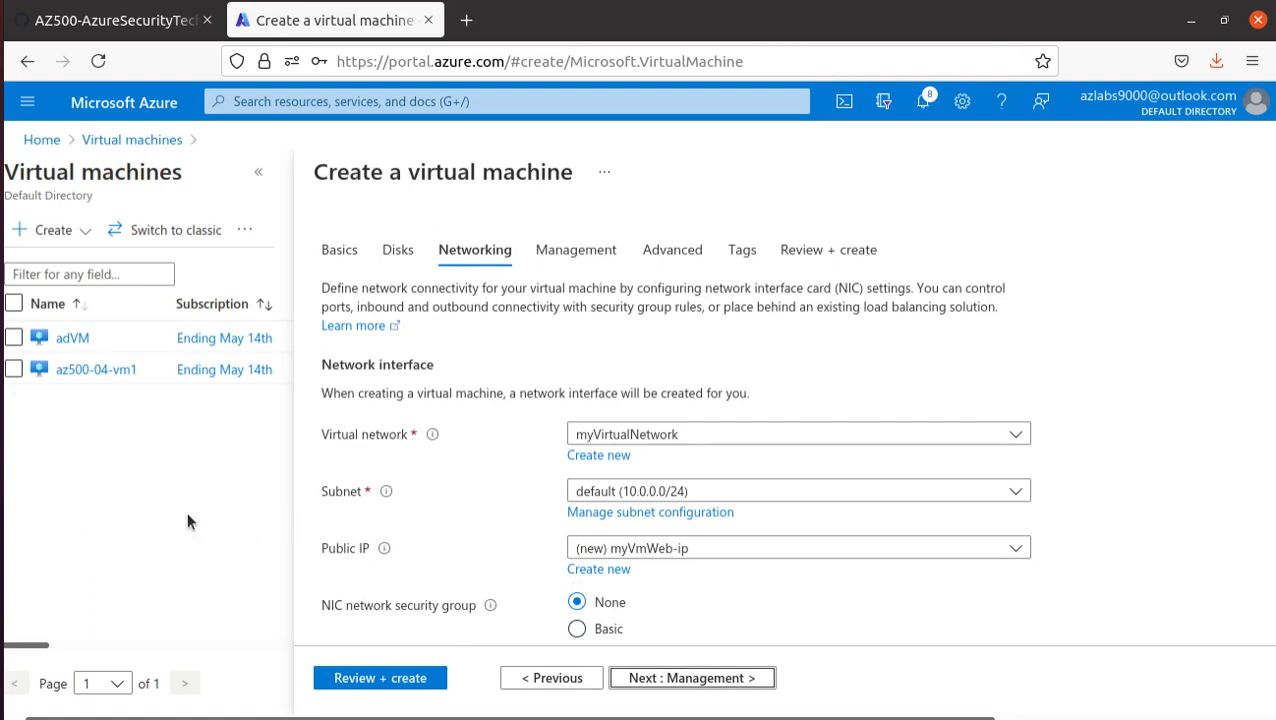
pyautogui.scroll(-2, 419, 606)
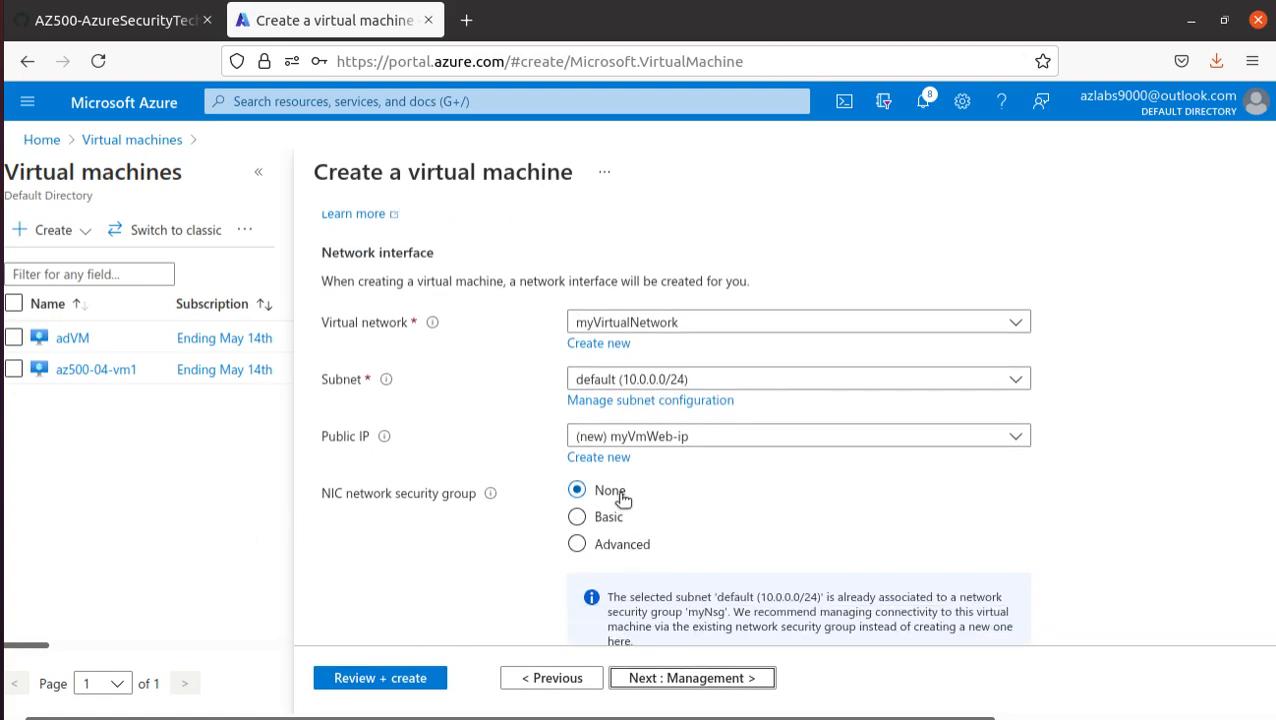
# - Recheck the manual's virtual network and NIC network security group instructions against the portal settings
pyautogui.click(113, 22)
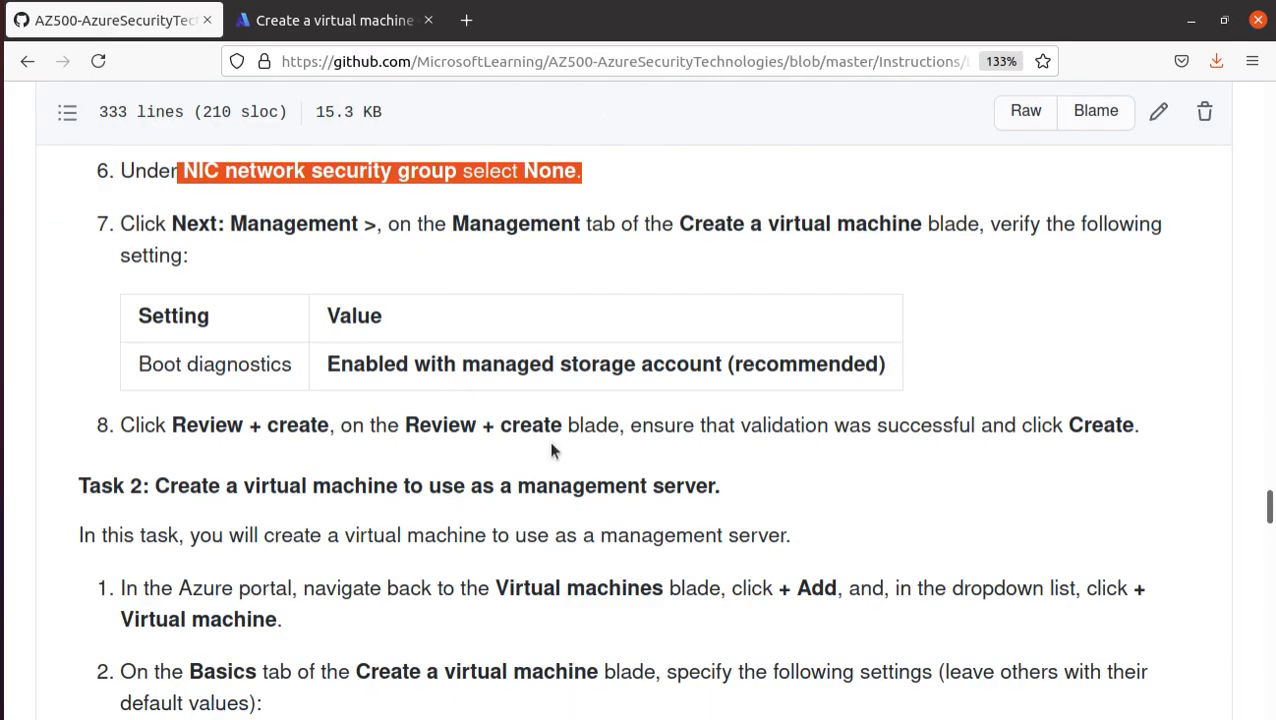
pyautogui.scroll(4, 550, 450)
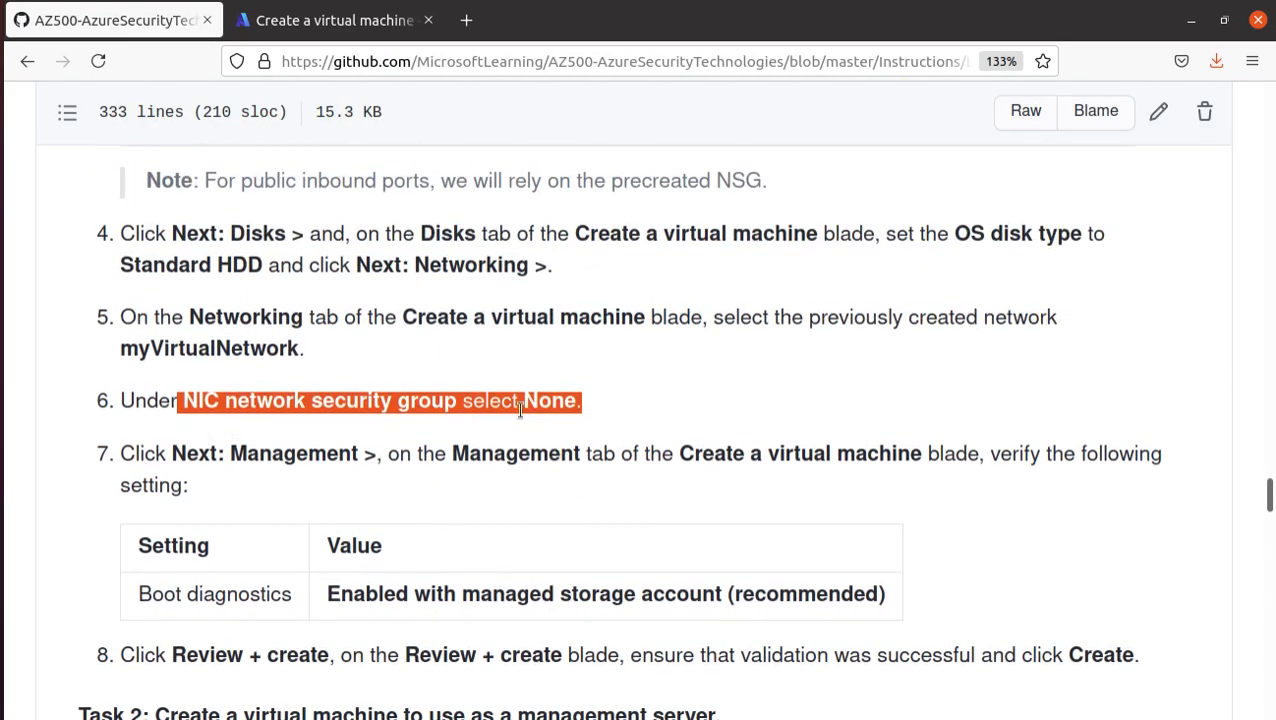
pyautogui.click(577, 405)
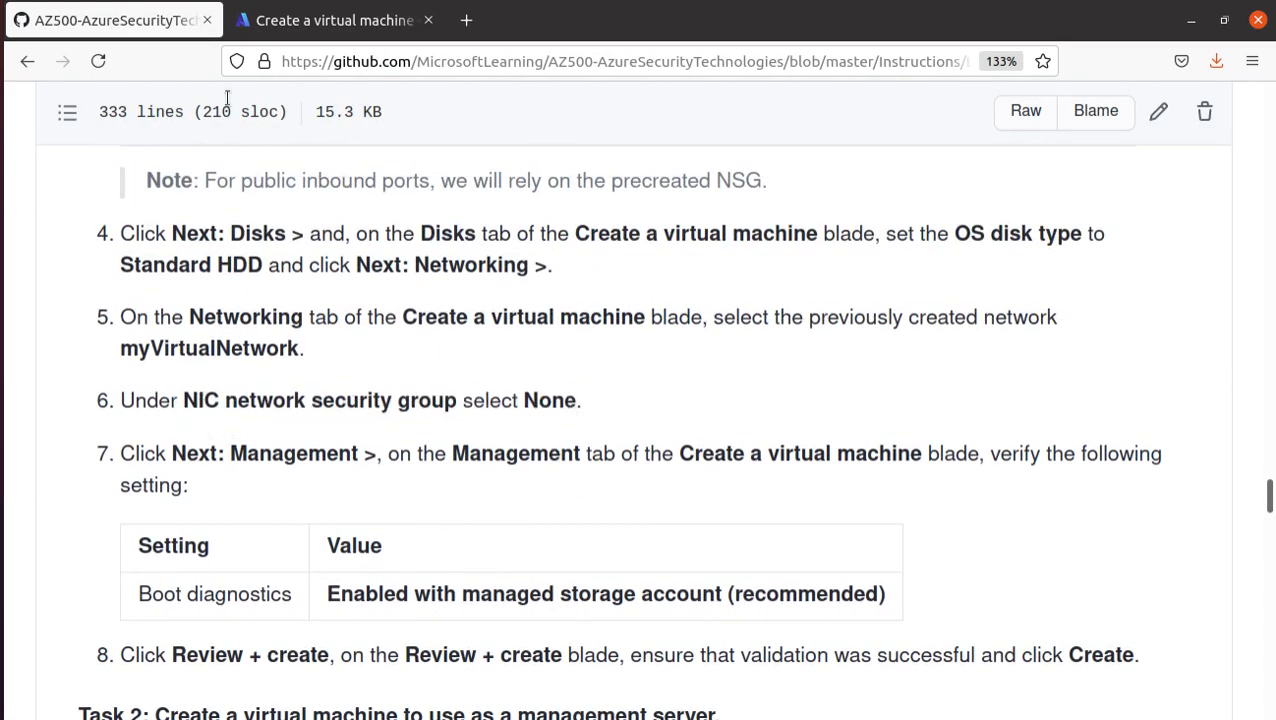
# - Check the NIC network security group setting in the portal and read the manual's boot diagnostics requirement for the web server
pyautogui.click(303, 22)
pyautogui.scroll(-3, 651, 464)
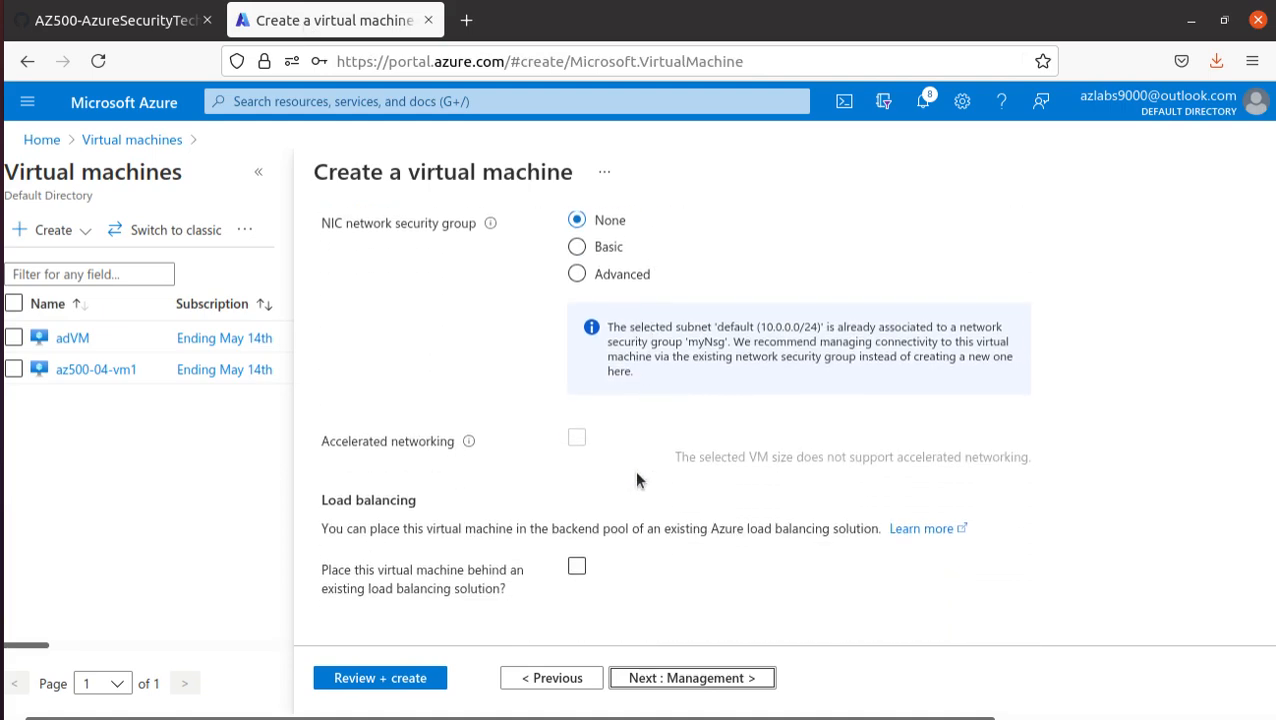
pyautogui.click(115, 20)
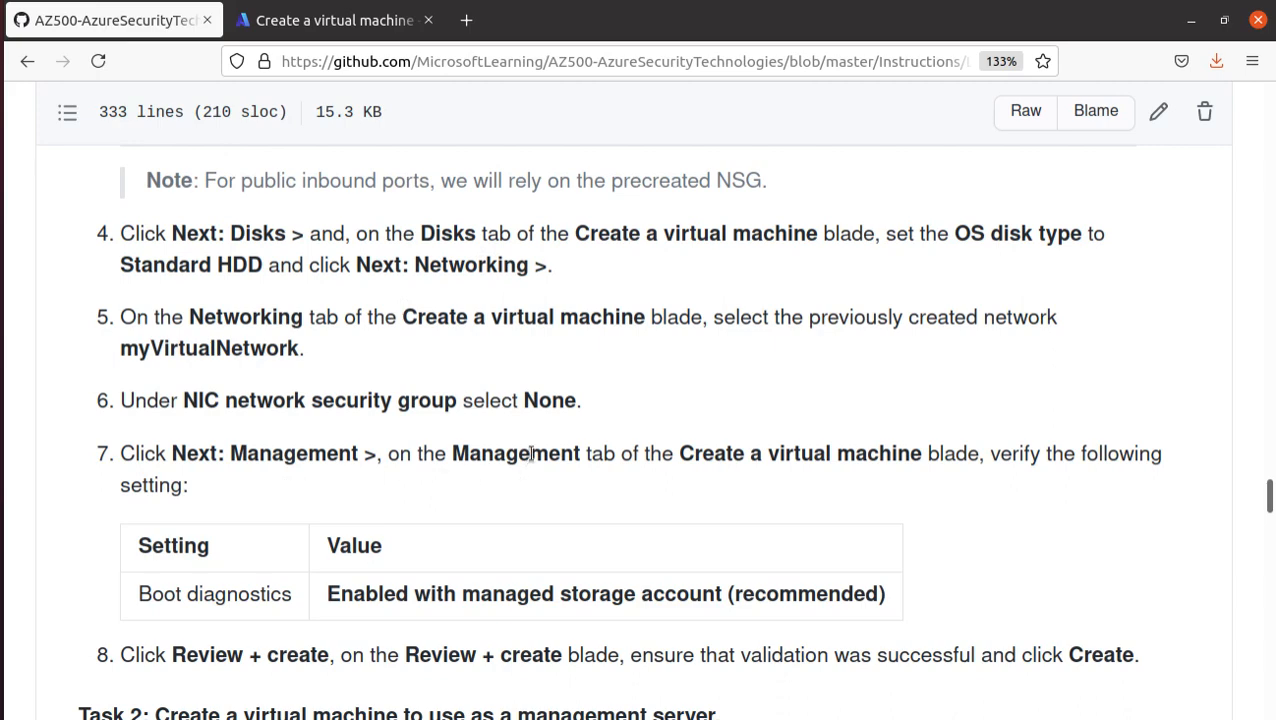
pyautogui.doubleClick(457, 593)
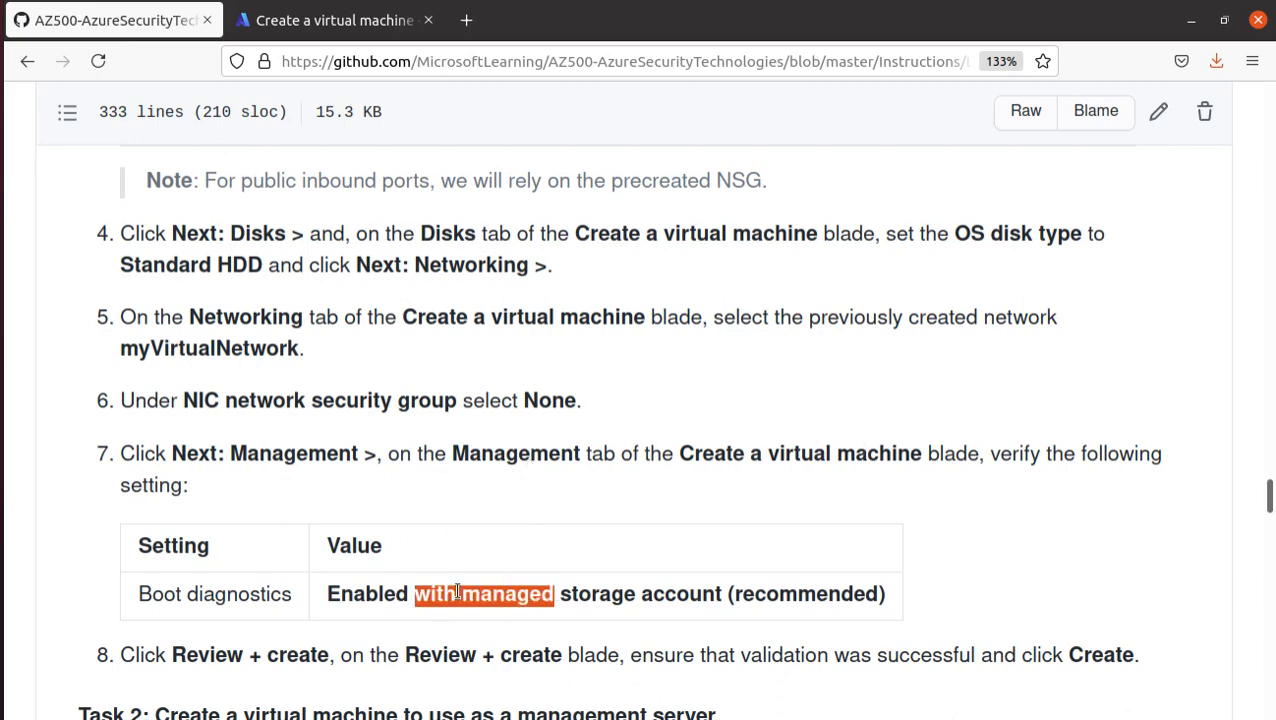
pyautogui.click(469, 593)
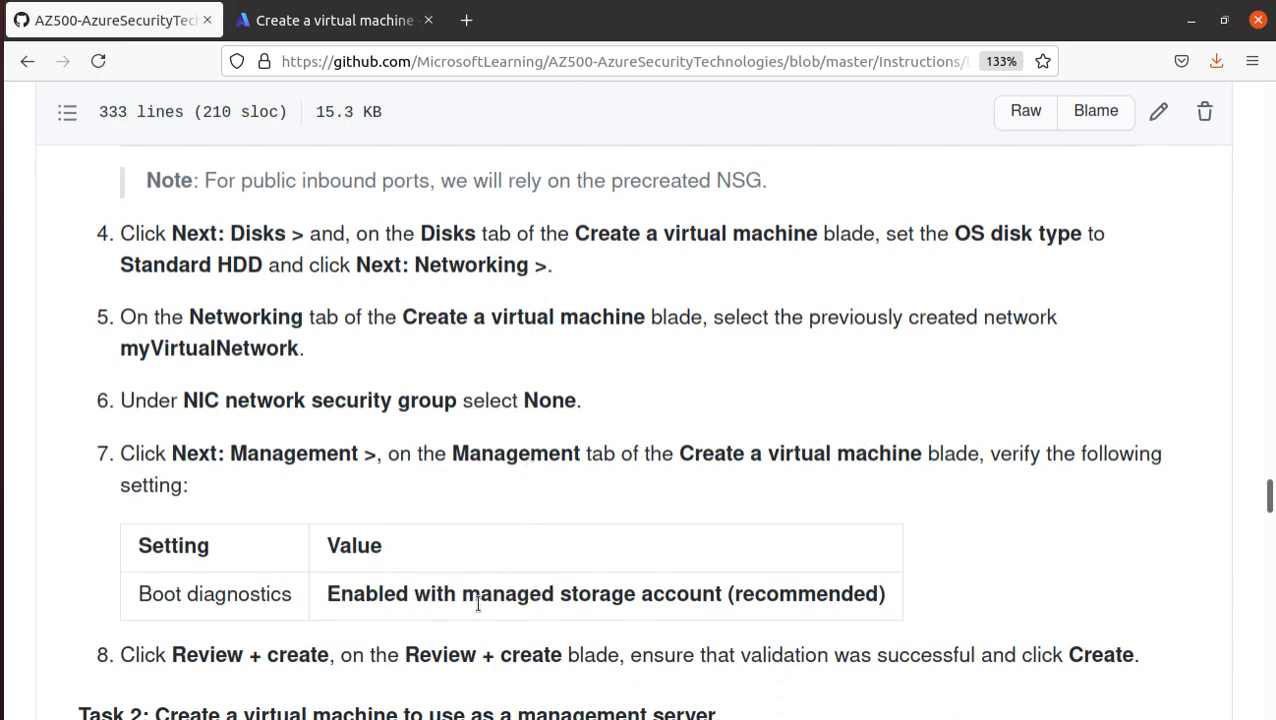
pyautogui.click(340, 20)
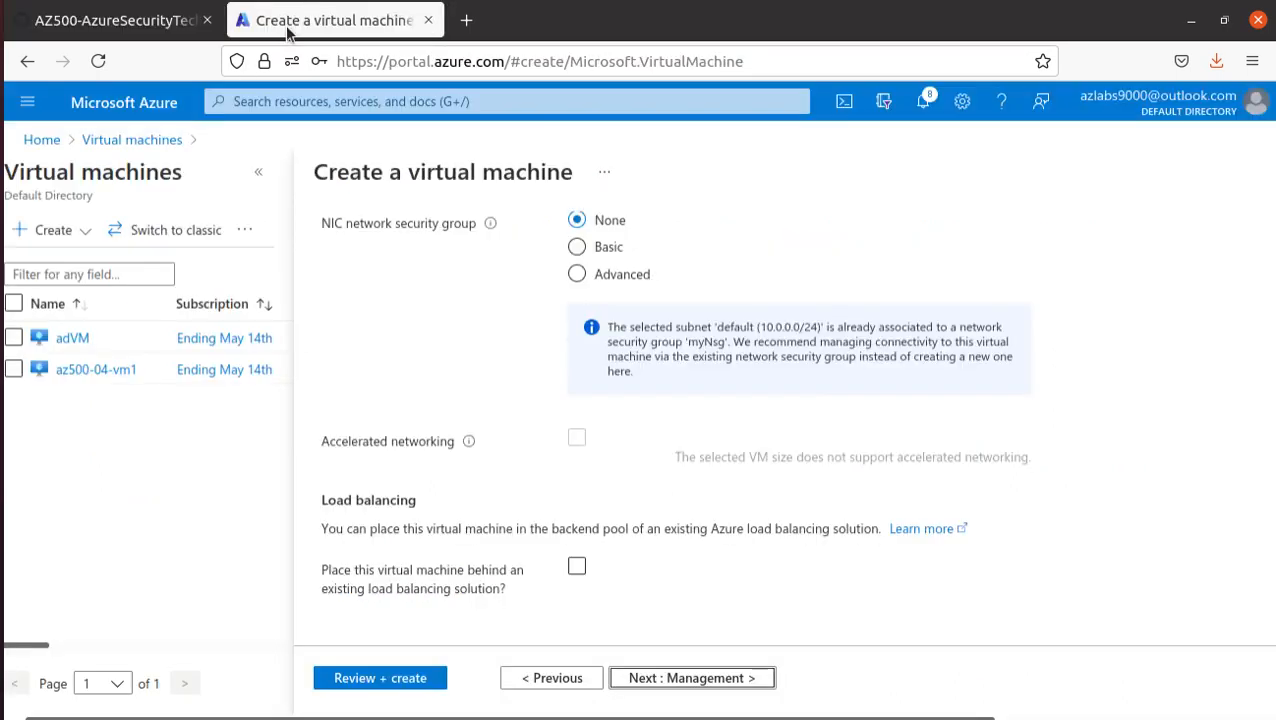
# - Proceed past the management and advanced options, validate the web server virtual machine's configuration and create it
pyautogui.click(700, 679)
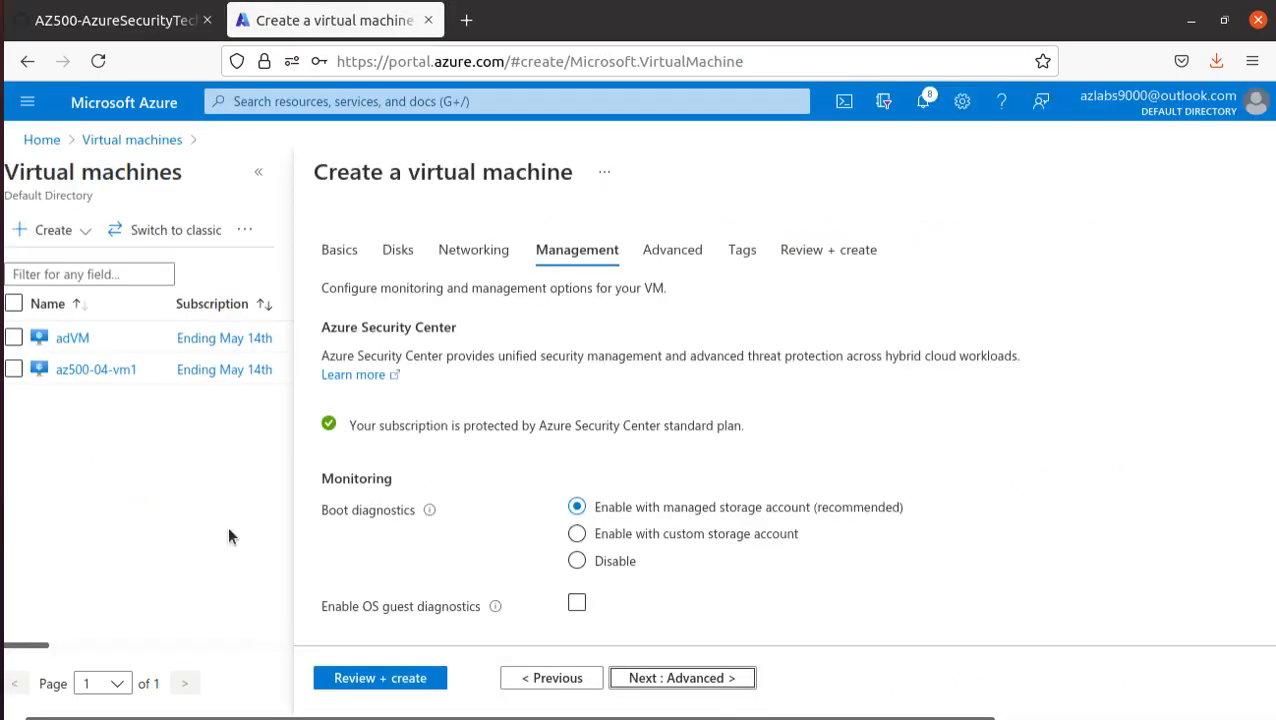
pyautogui.click(668, 680)
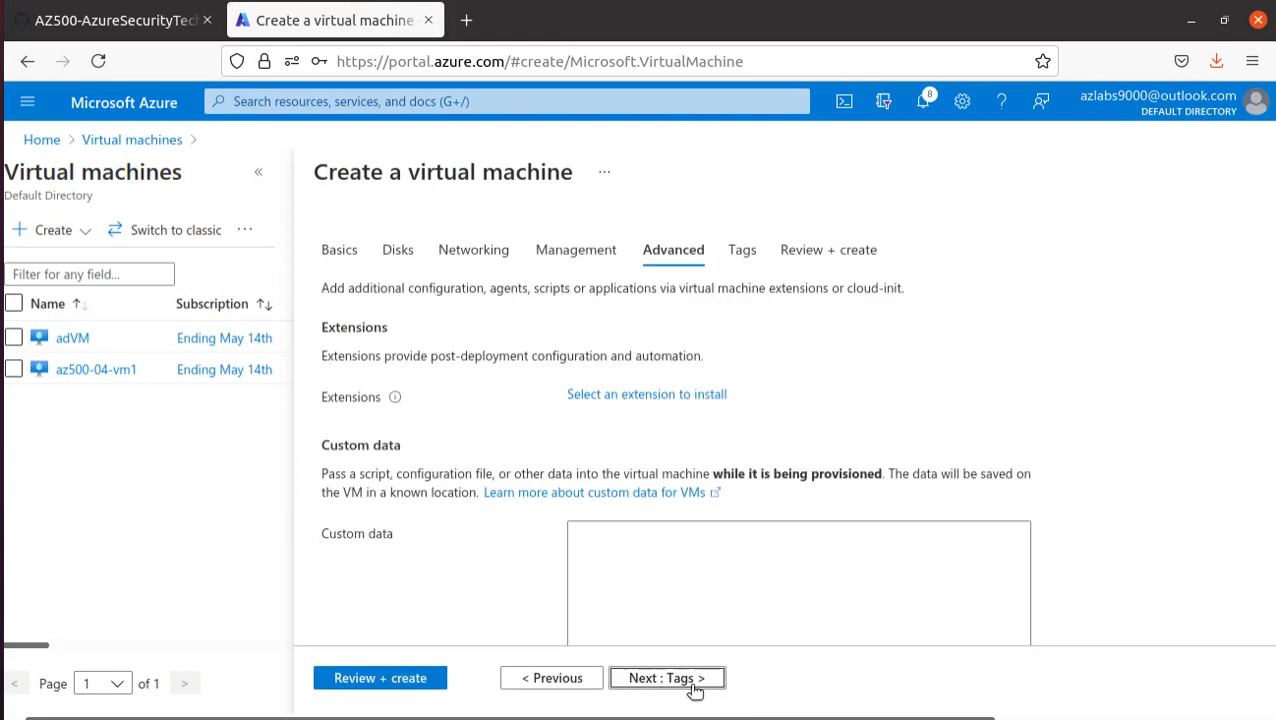
pyautogui.click(421, 683)
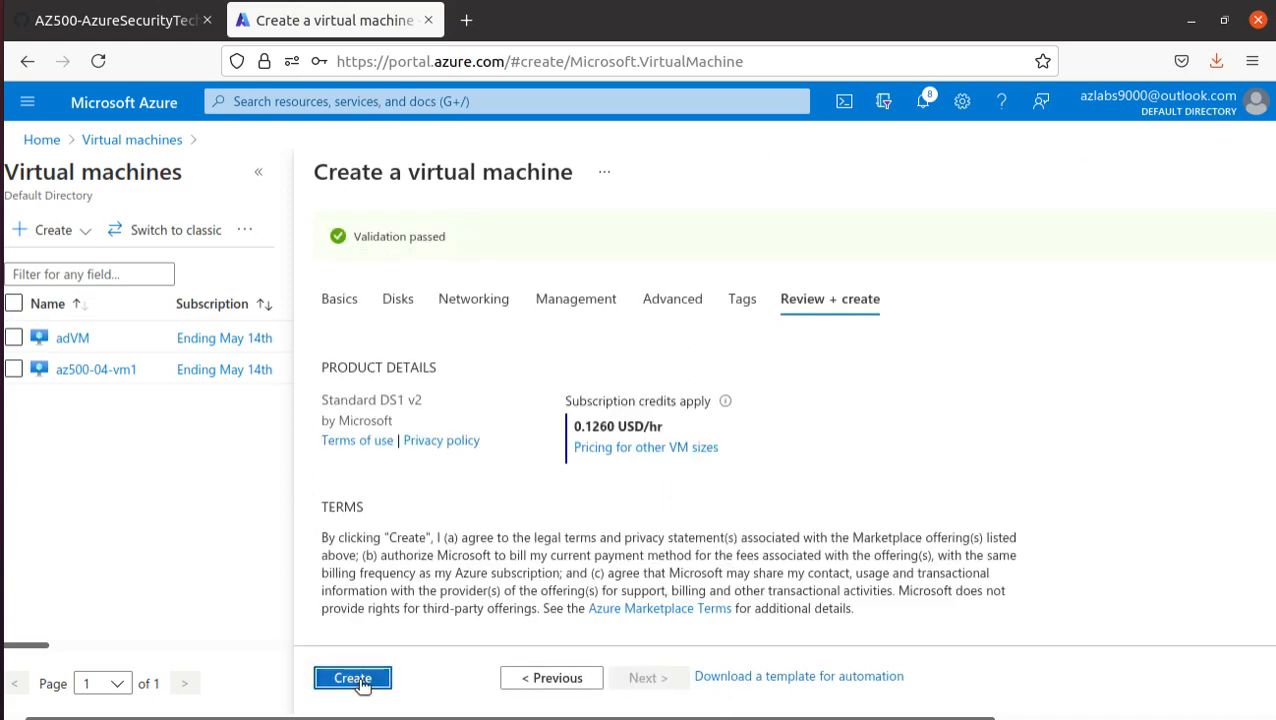
pyautogui.click(361, 684)
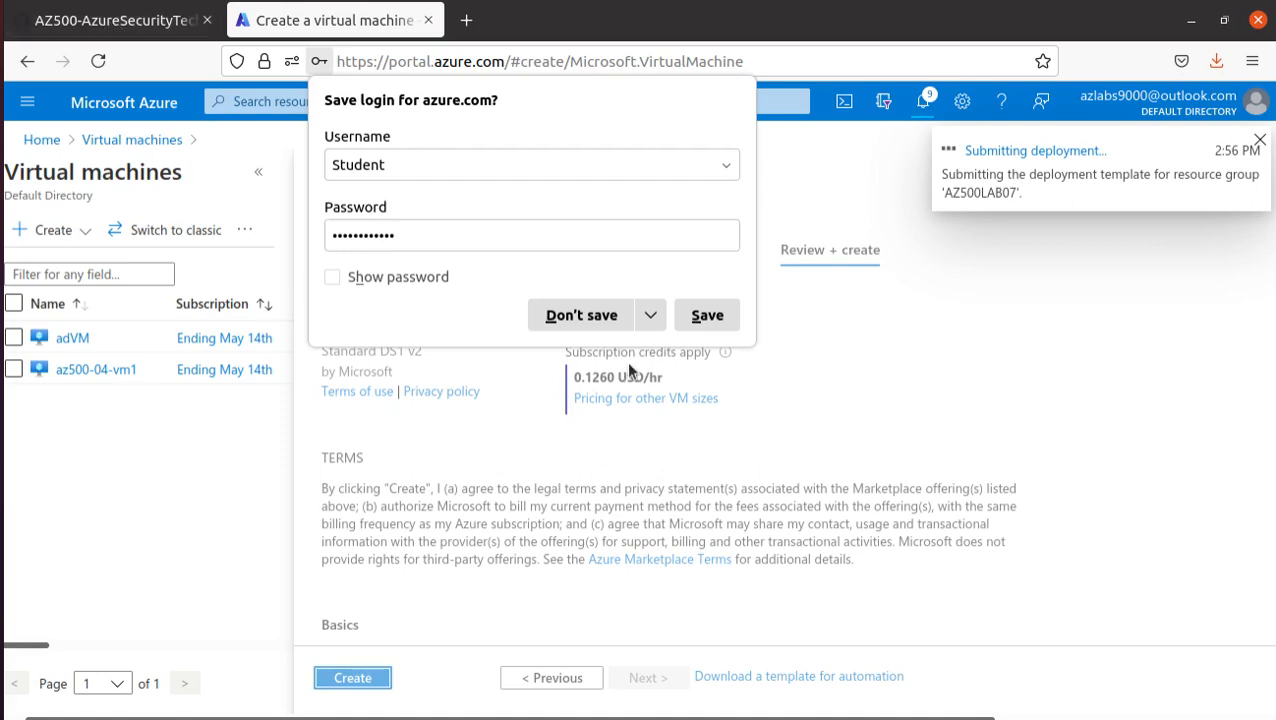
# - Read the manual's Task 2 on the management server and copy the virtual machine name myVMMgmt from its settings table
pyautogui.click(118, 26)
pyautogui.scroll(-5, 454, 462)
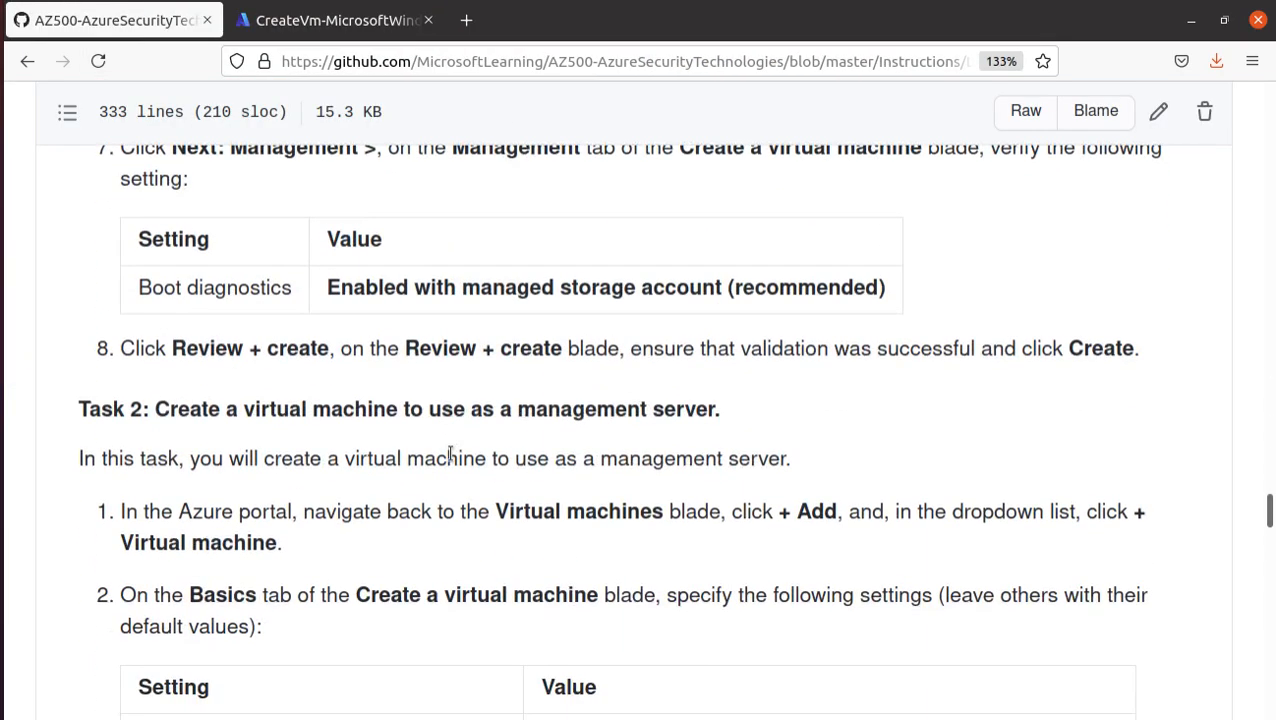
pyautogui.moveTo(154, 257); pyautogui.dragTo(723, 271)
pyautogui.scroll(-3, 578, 594)
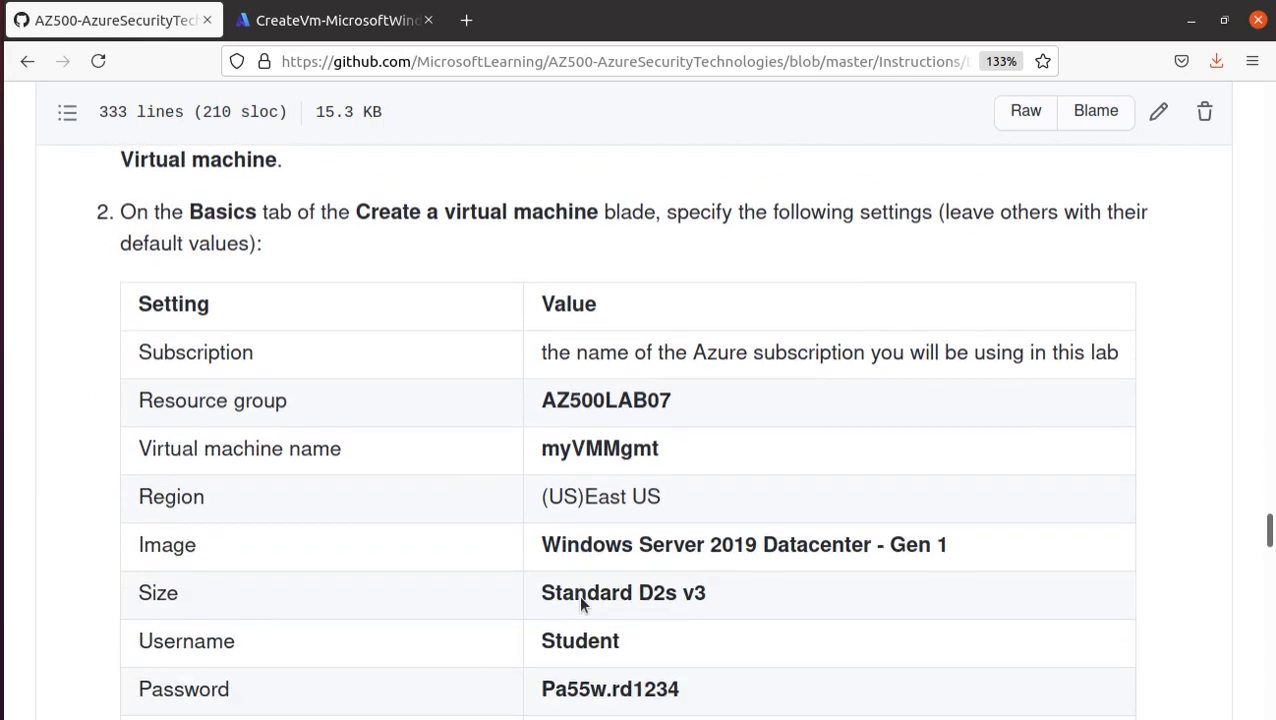
pyautogui.doubleClick(568, 374)
pyautogui.rightClick(568, 375)
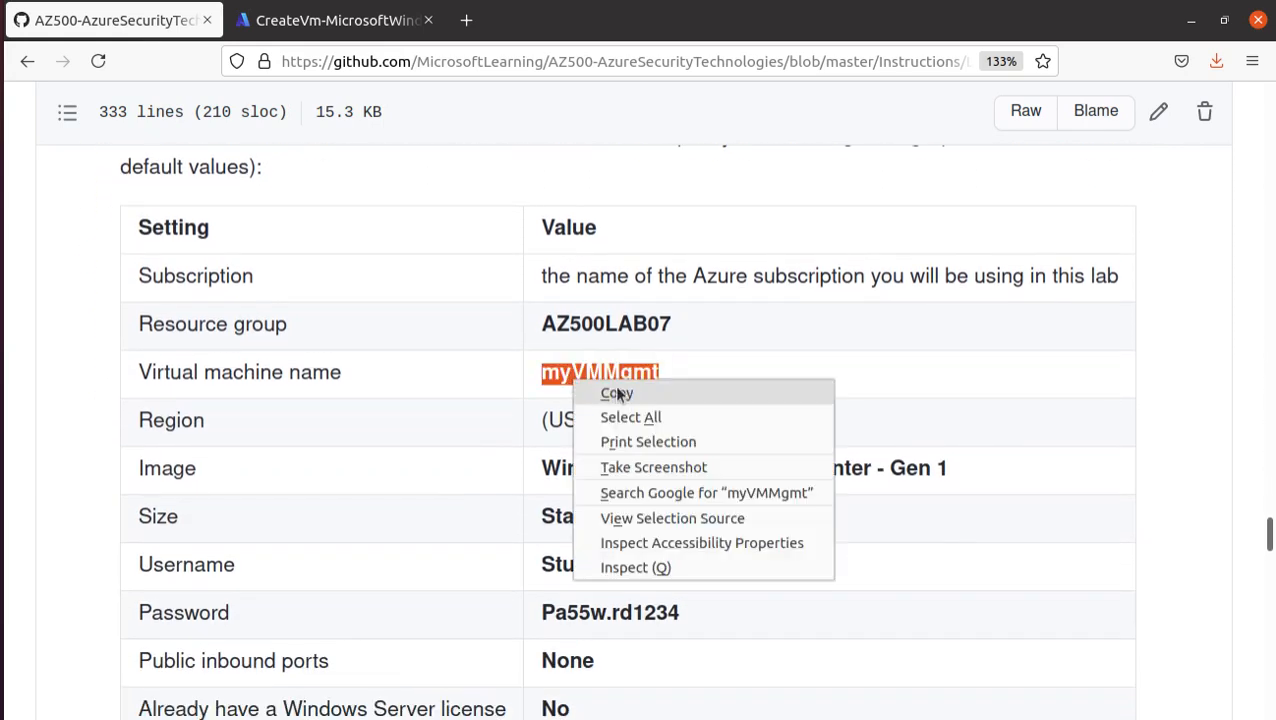
pyautogui.click(614, 386)
# - Return to the portal's Virtual machines service and start creating a new virtual machine
pyautogui.click(305, 22)
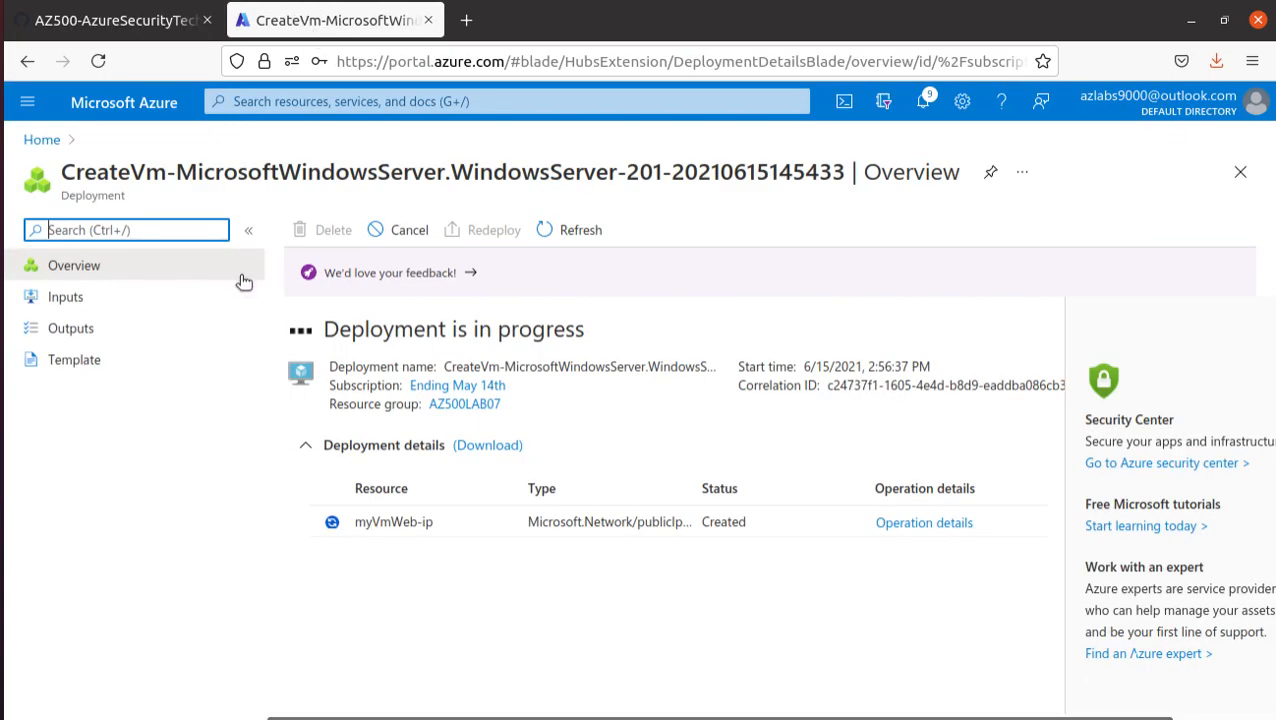
pyautogui.click(47, 145)
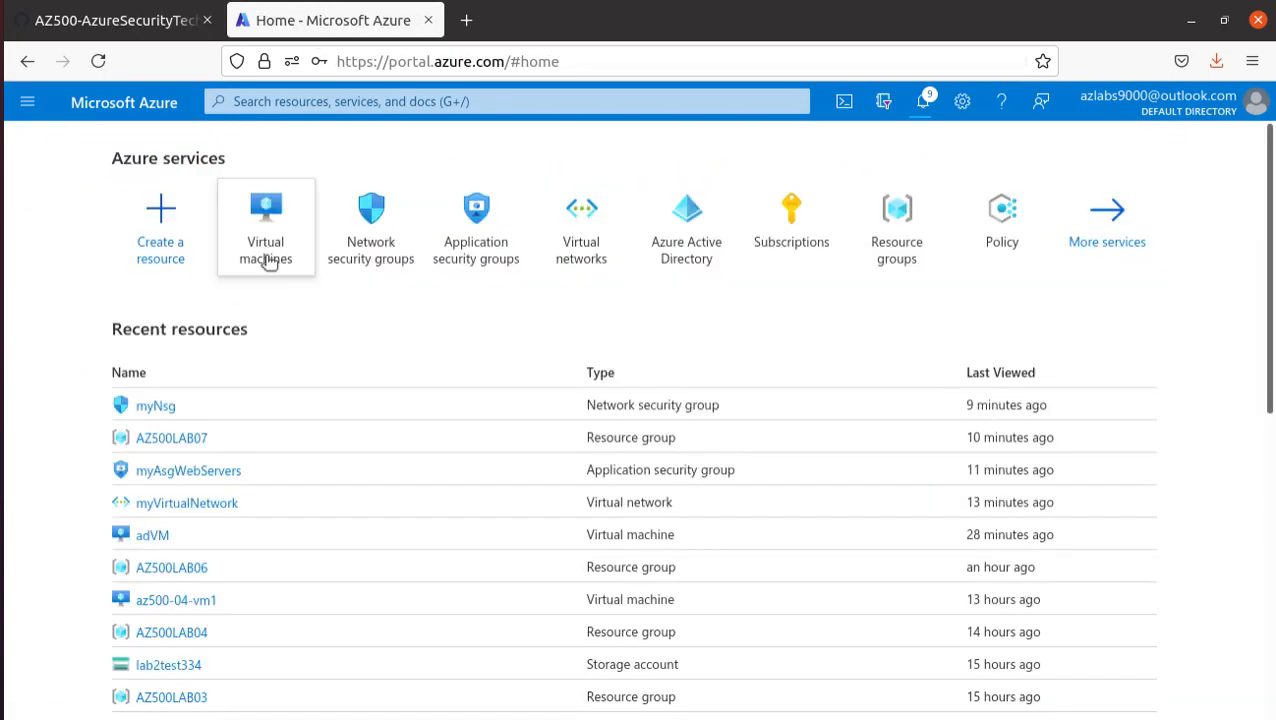
pyautogui.click(265, 255)
pyautogui.click(75, 231)
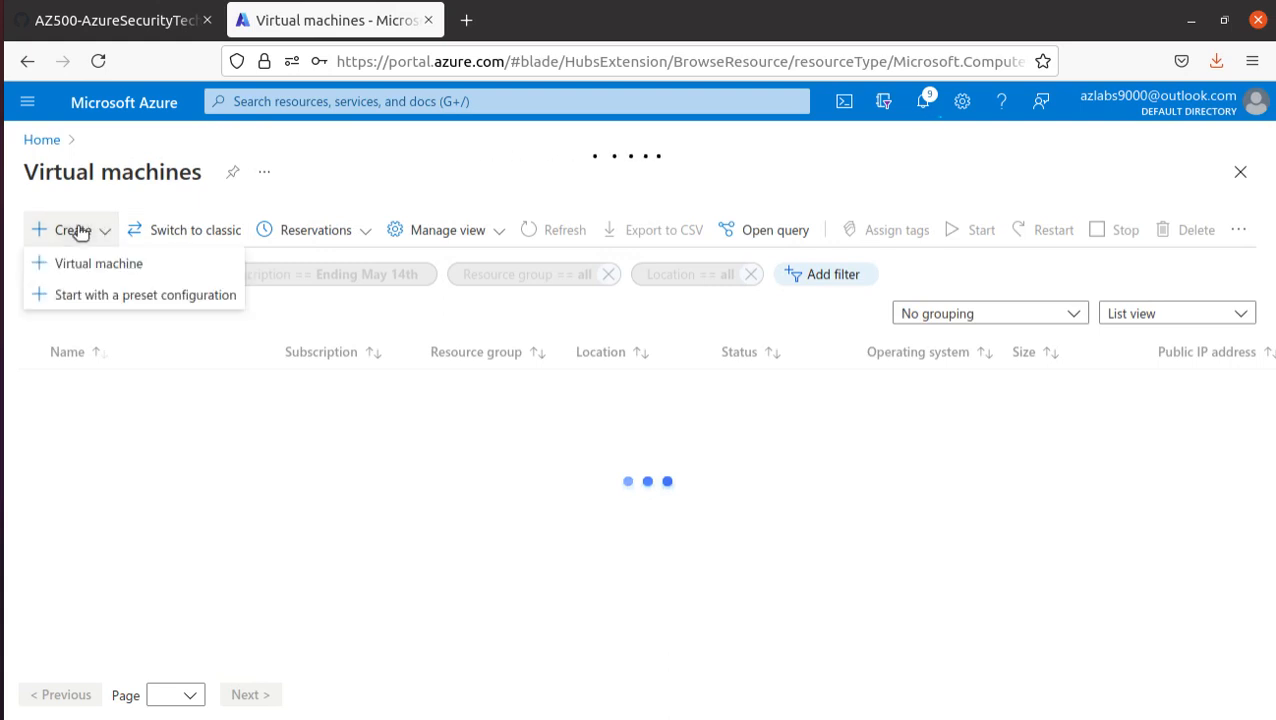
pyautogui.click(96, 265)
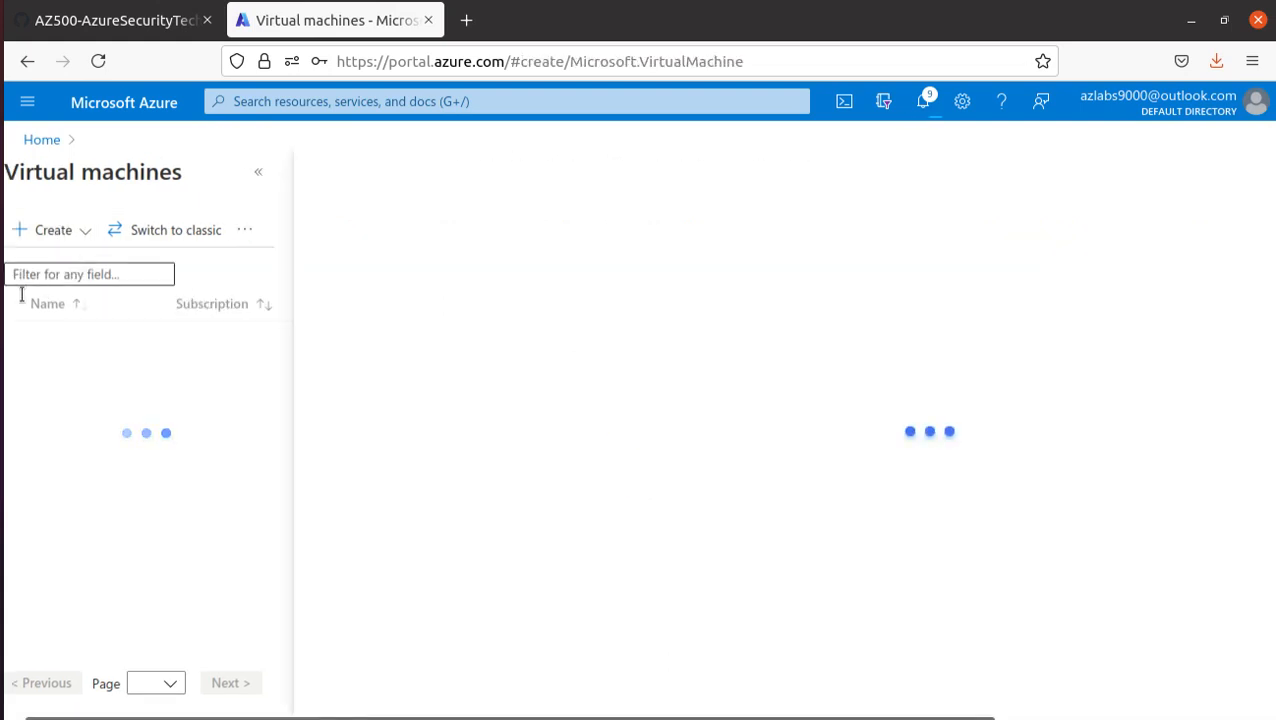
# - Name the virtual machine myVMMgmt and assign it to the existing resource group AZ500LAB07
pyautogui.scroll(-2, 633, 566)
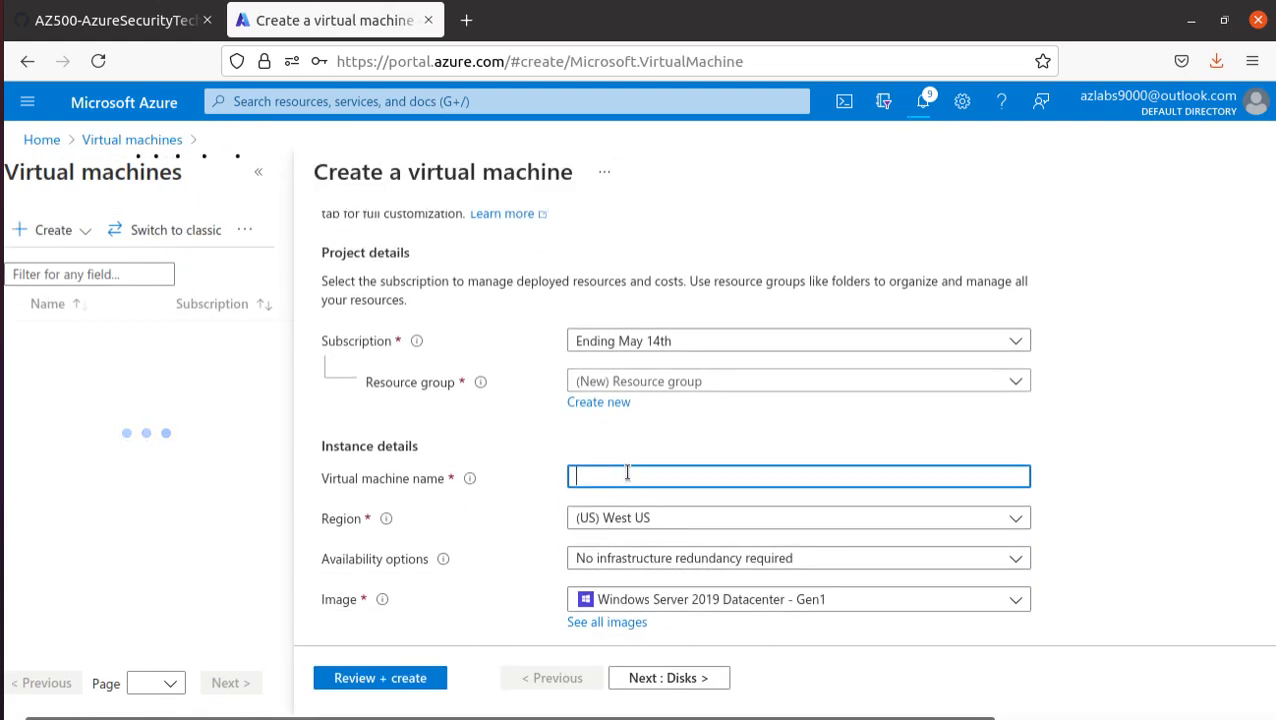
pyautogui.write('myVMMgmt')
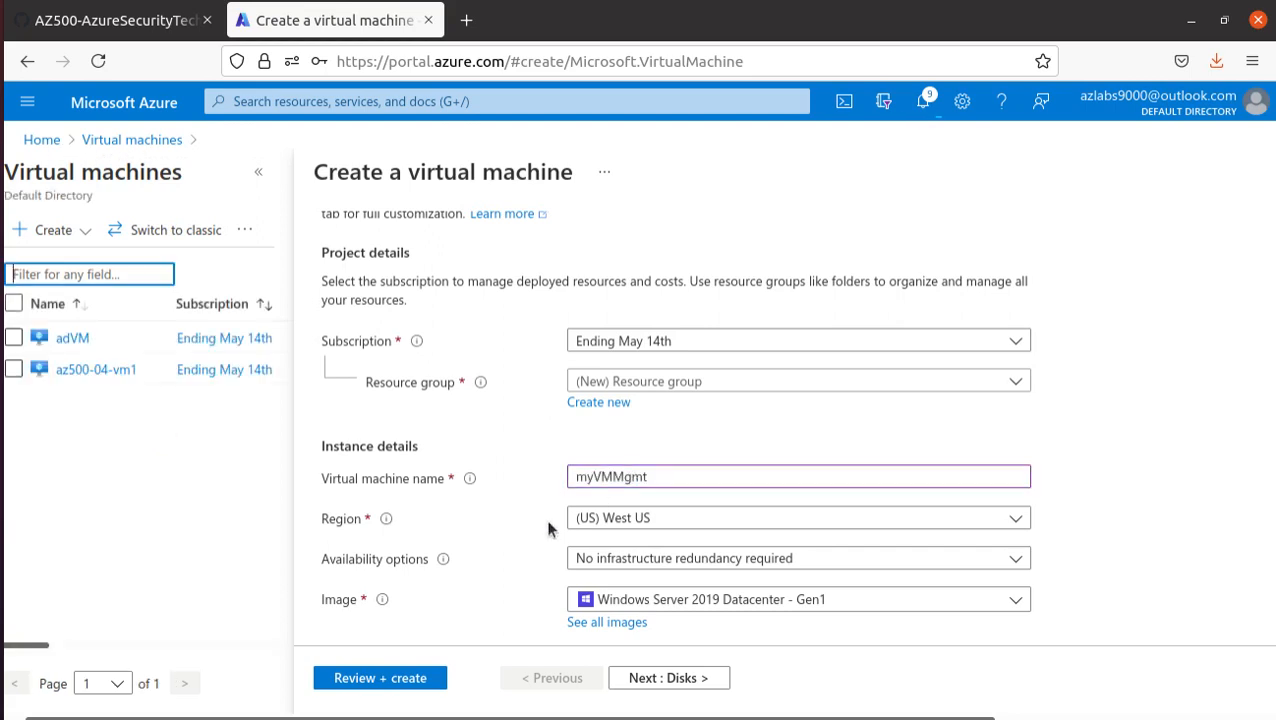
pyautogui.scroll(-2, 413, 510)
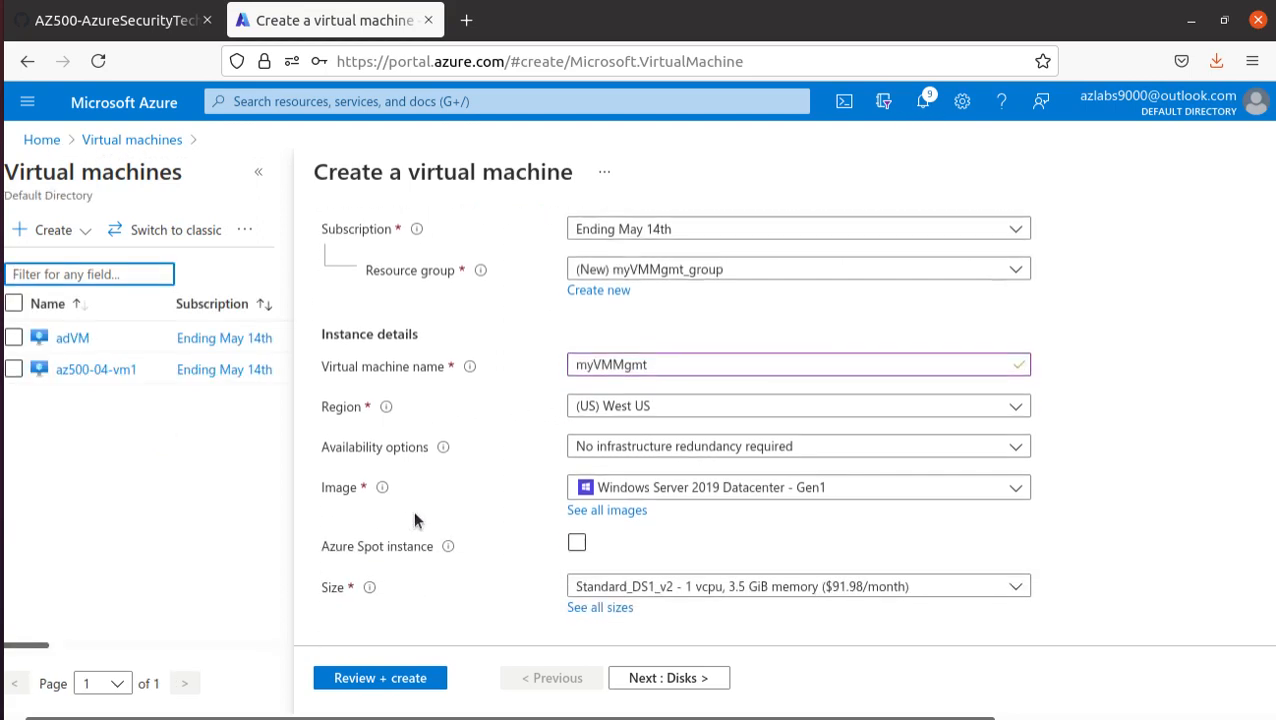
pyautogui.click(702, 270)
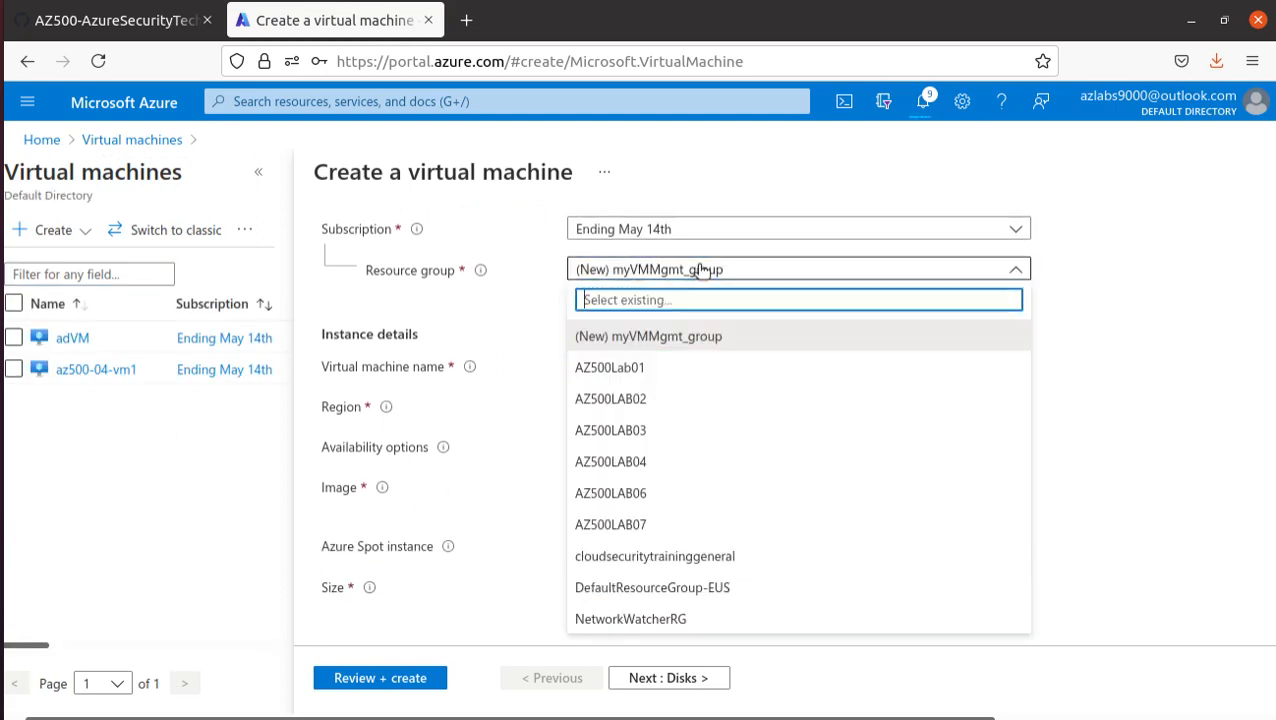
pyautogui.click(615, 524)
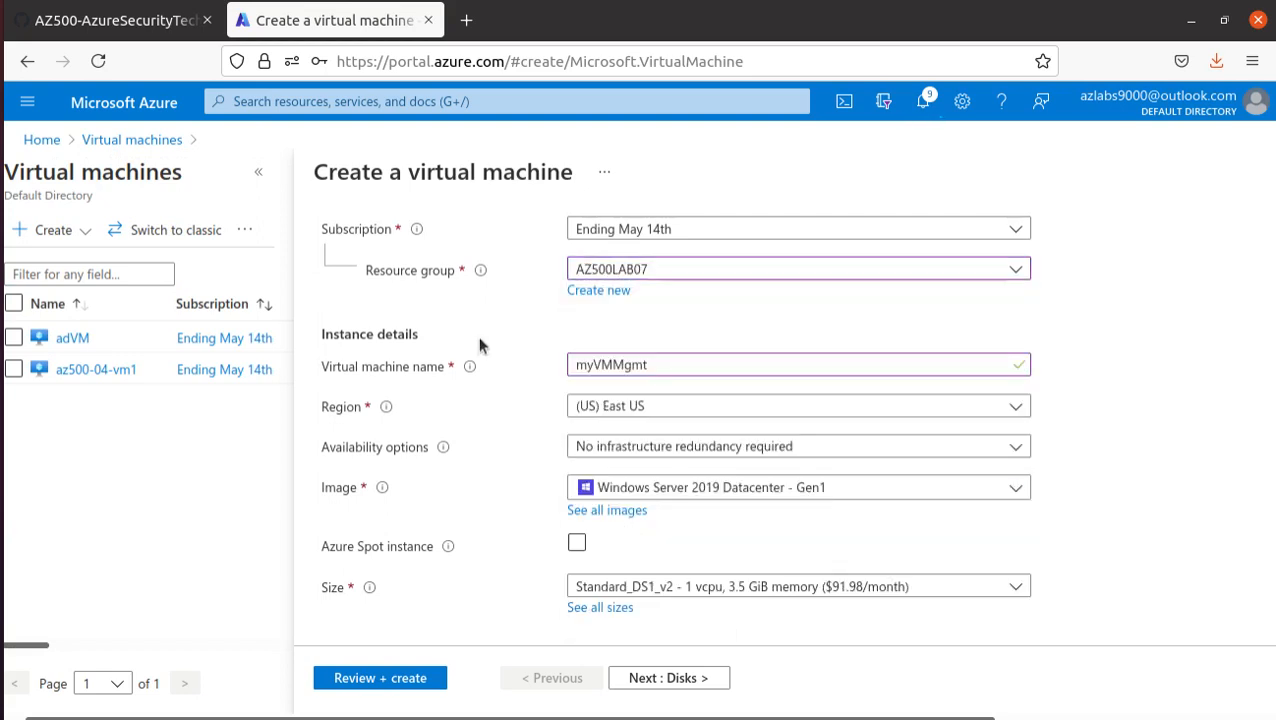
# - Copy the username Student from the manual and enter it as the new virtual machine's administrator username
pyautogui.scroll(-1, 461, 427)
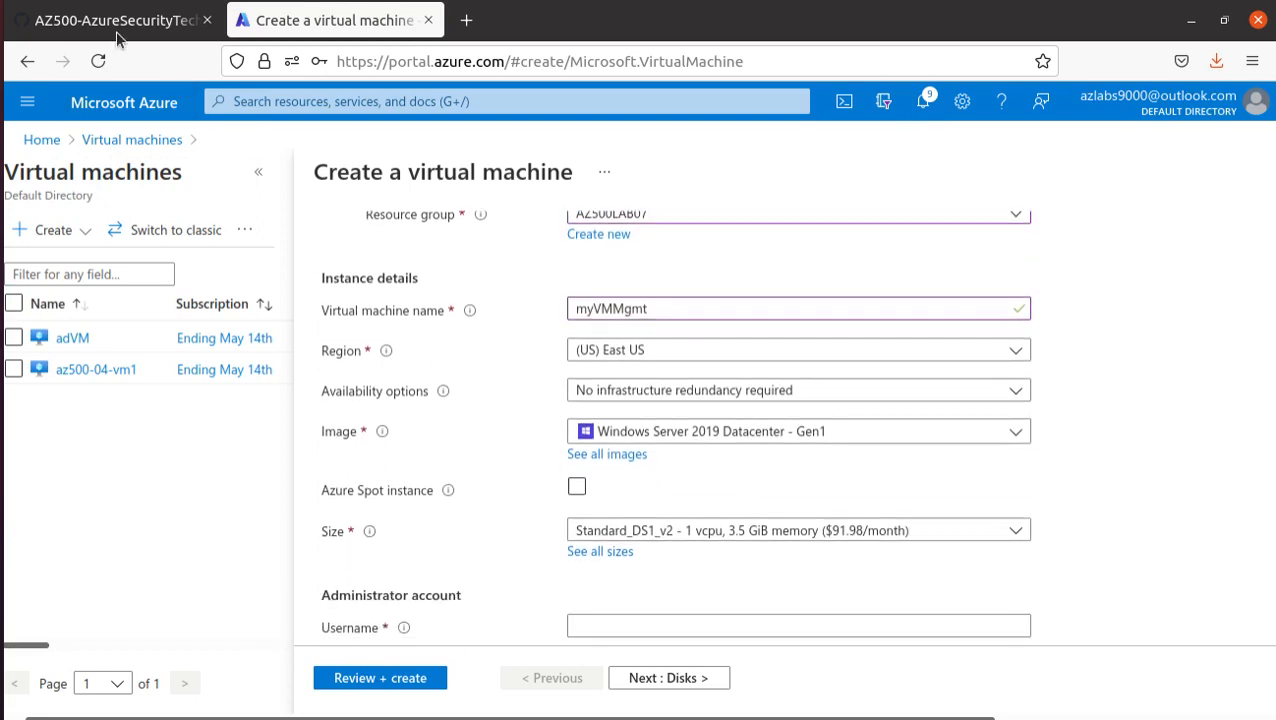
pyautogui.click(115, 22)
pyautogui.scroll(-2, 557, 483)
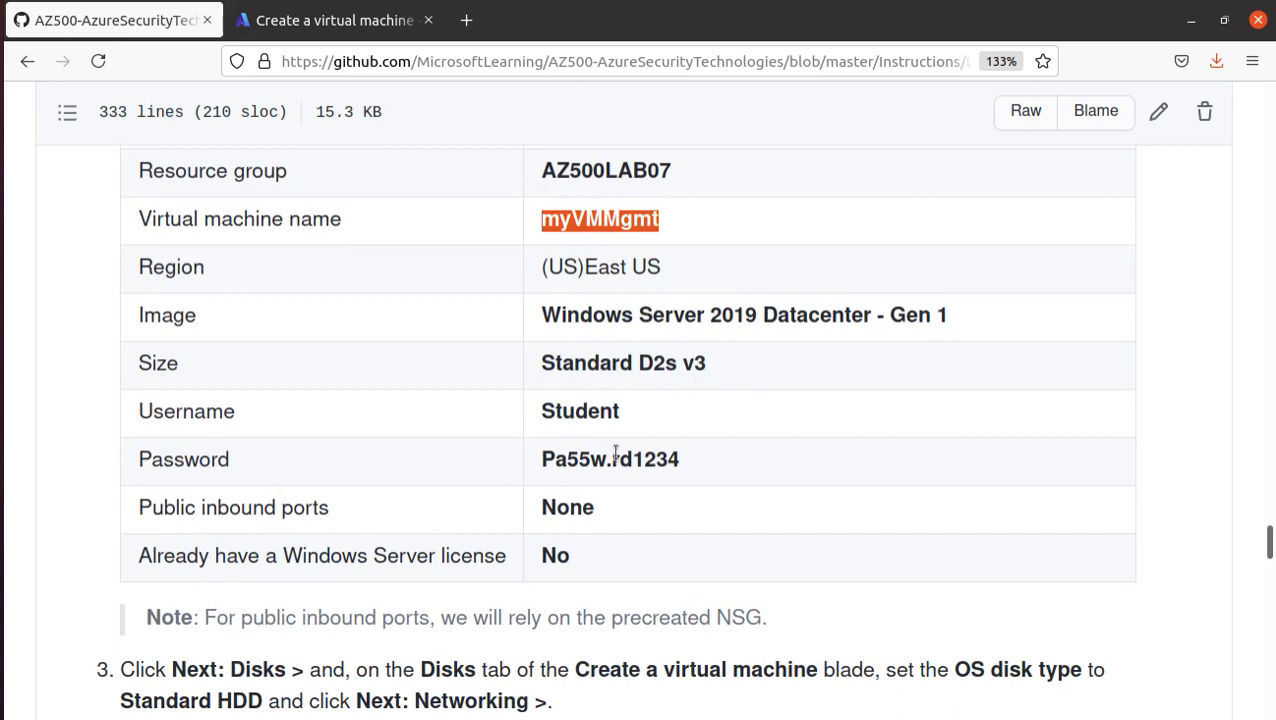
pyautogui.doubleClick(585, 411)
pyautogui.rightClick(583, 412)
pyautogui.click(625, 424)
pyautogui.click(290, 22)
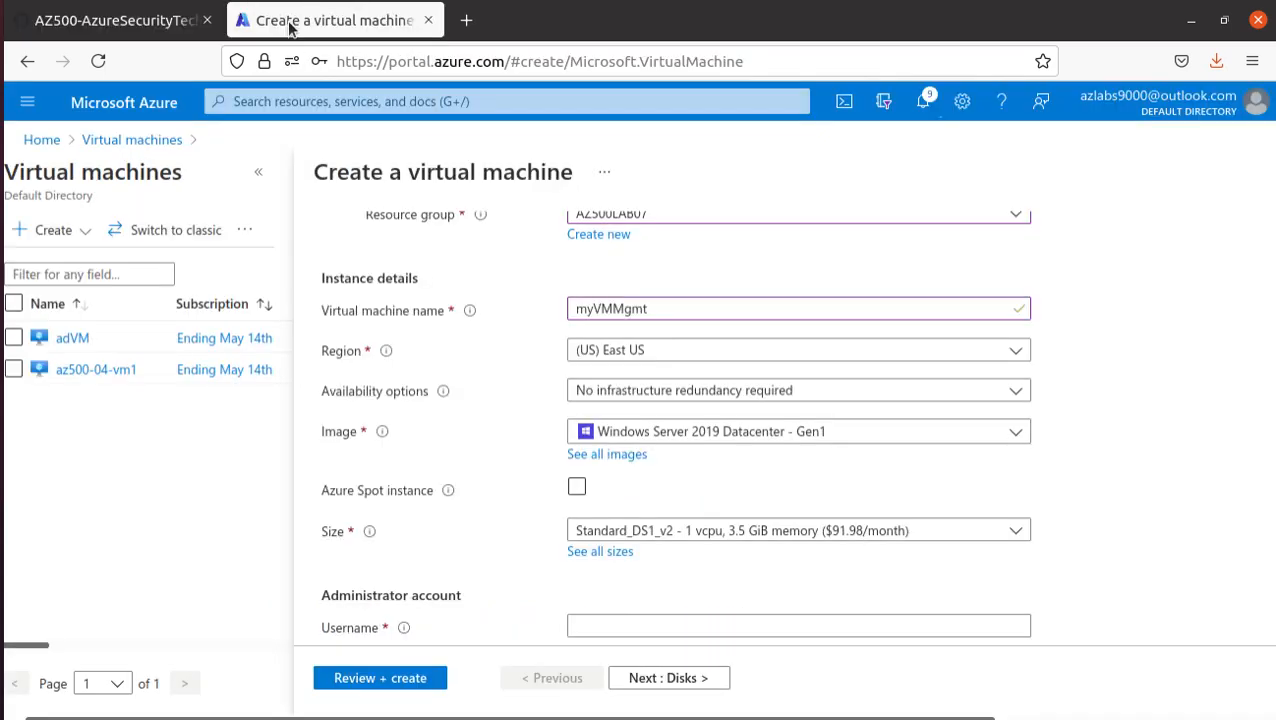
pyautogui.scroll(-3, 560, 530)
pyautogui.click(593, 456)
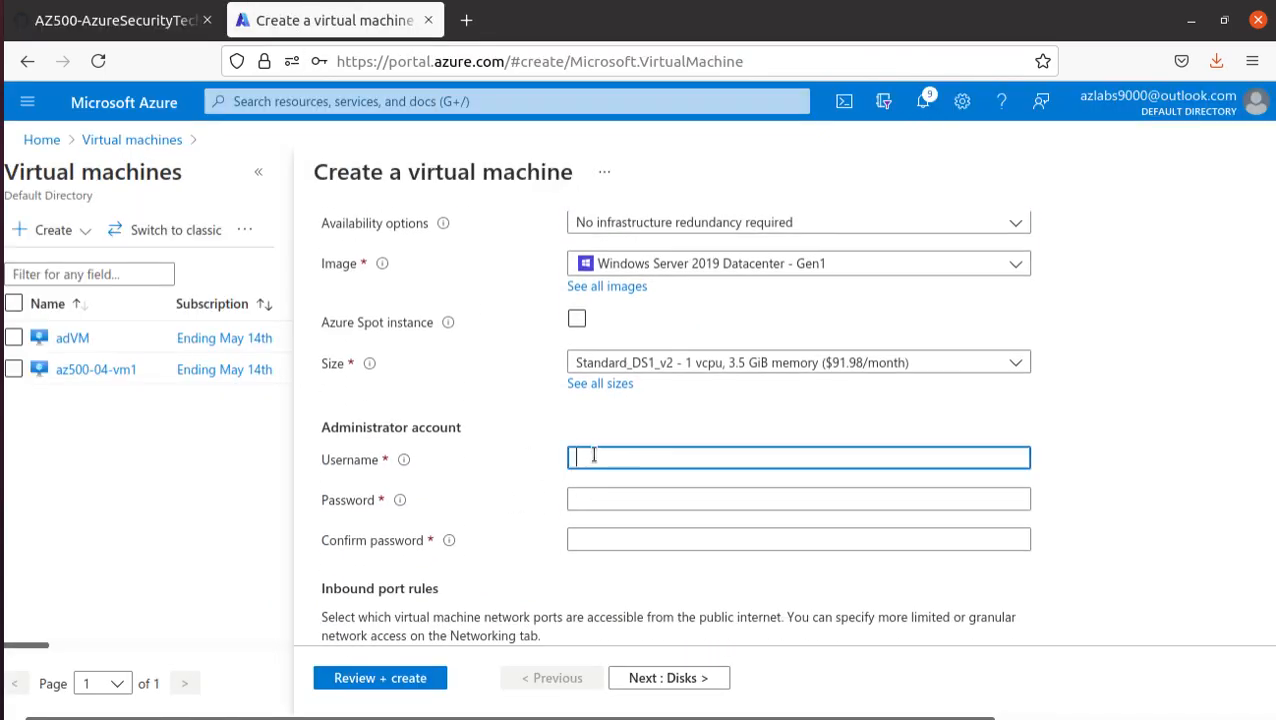
pyautogui.hotkey('ctrl', 'v')
# - Copy the administrator password from the manual and enter it in the Password and Confirm password fields
pyautogui.click(118, 20)
pyautogui.click(585, 460)
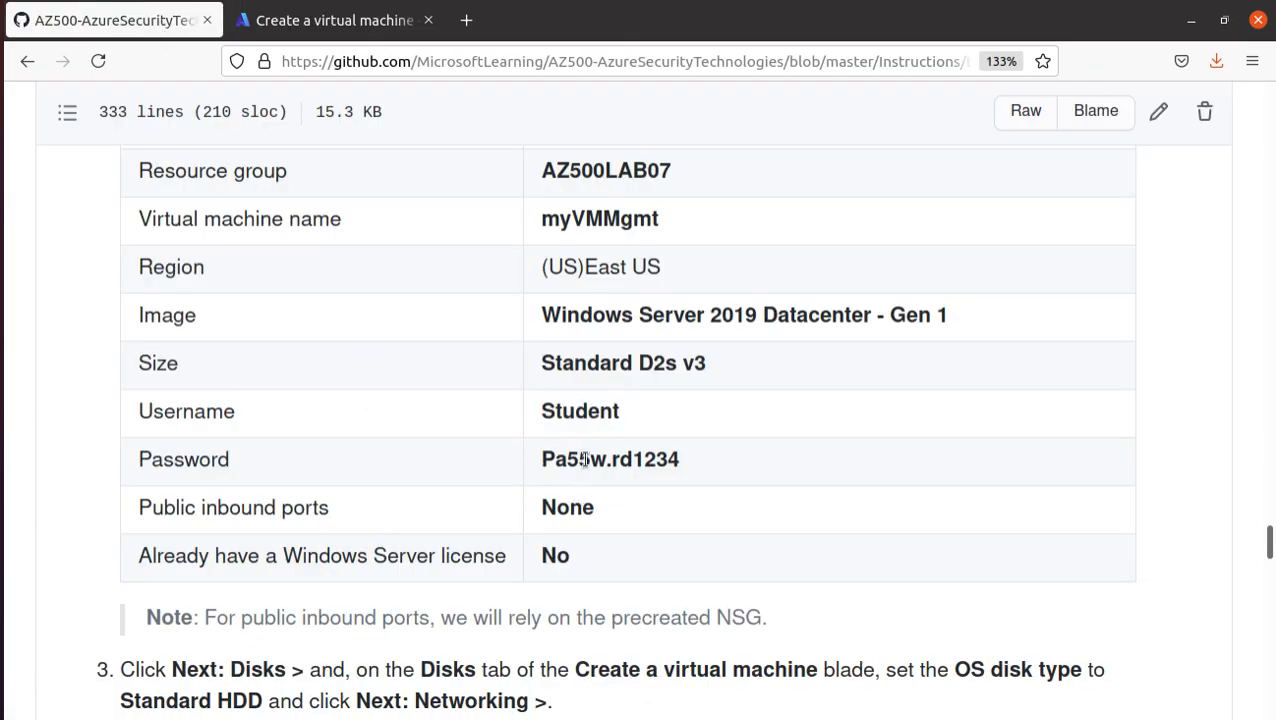
pyautogui.tripleClick(585, 460)
pyautogui.rightClick(585, 460)
pyautogui.click(625, 395)
pyautogui.click(288, 22)
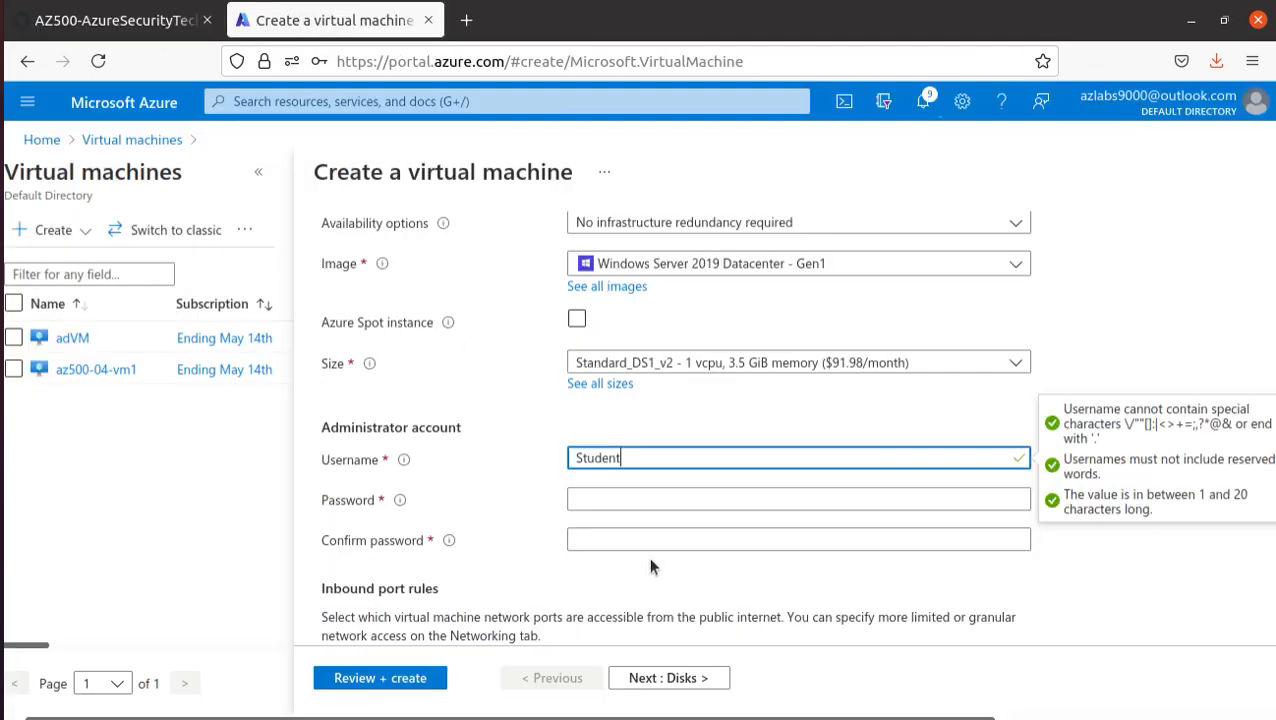
pyautogui.click(622, 498)
pyautogui.hotkey('ctrl', 'v')
pyautogui.click(638, 541)
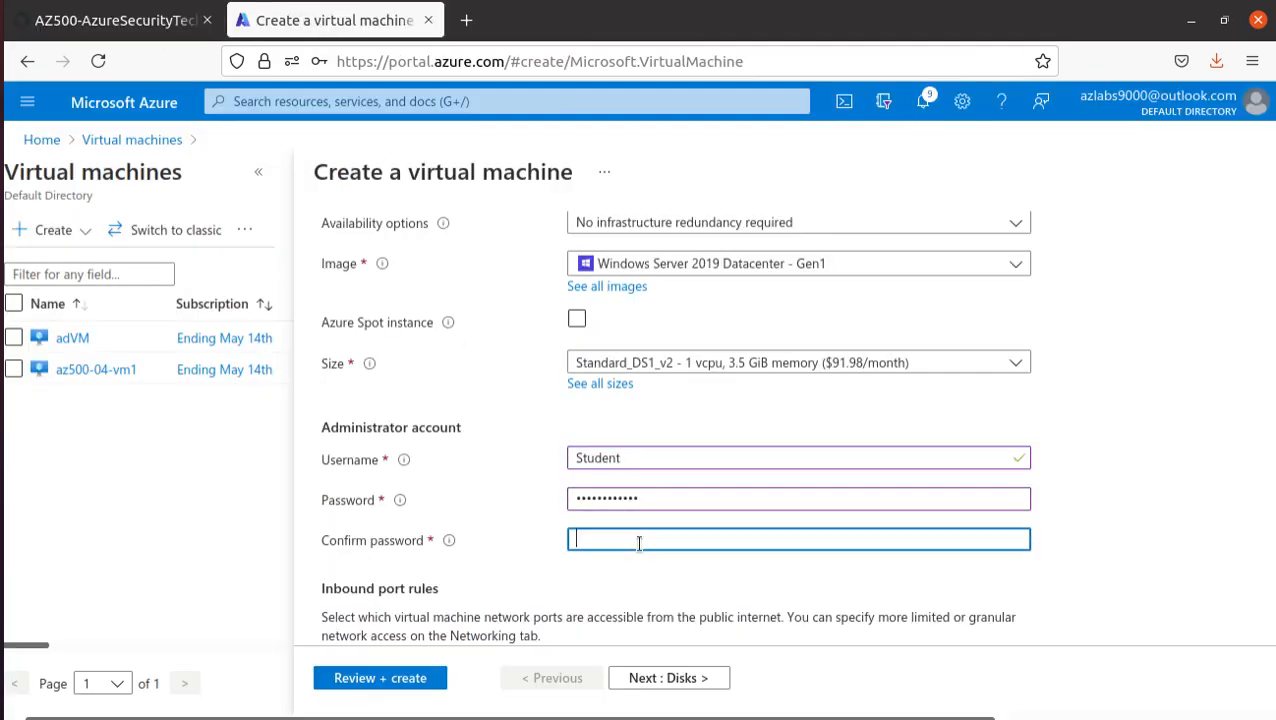
pyautogui.hotkey('ctrl', 'v')
# - Set the public inbound ports of myVMMgmt to None and leave the existing Windows Server license option unselected
pyautogui.scroll(-5, 376, 510)
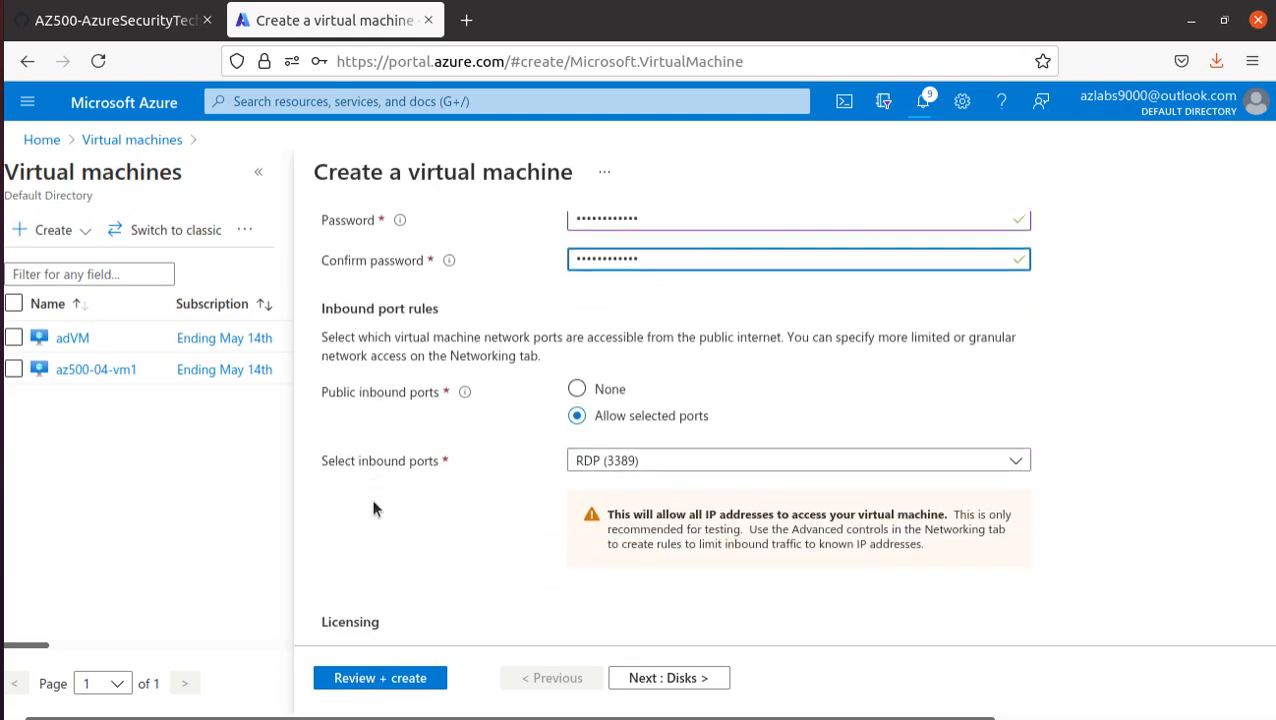
pyautogui.click(578, 389)
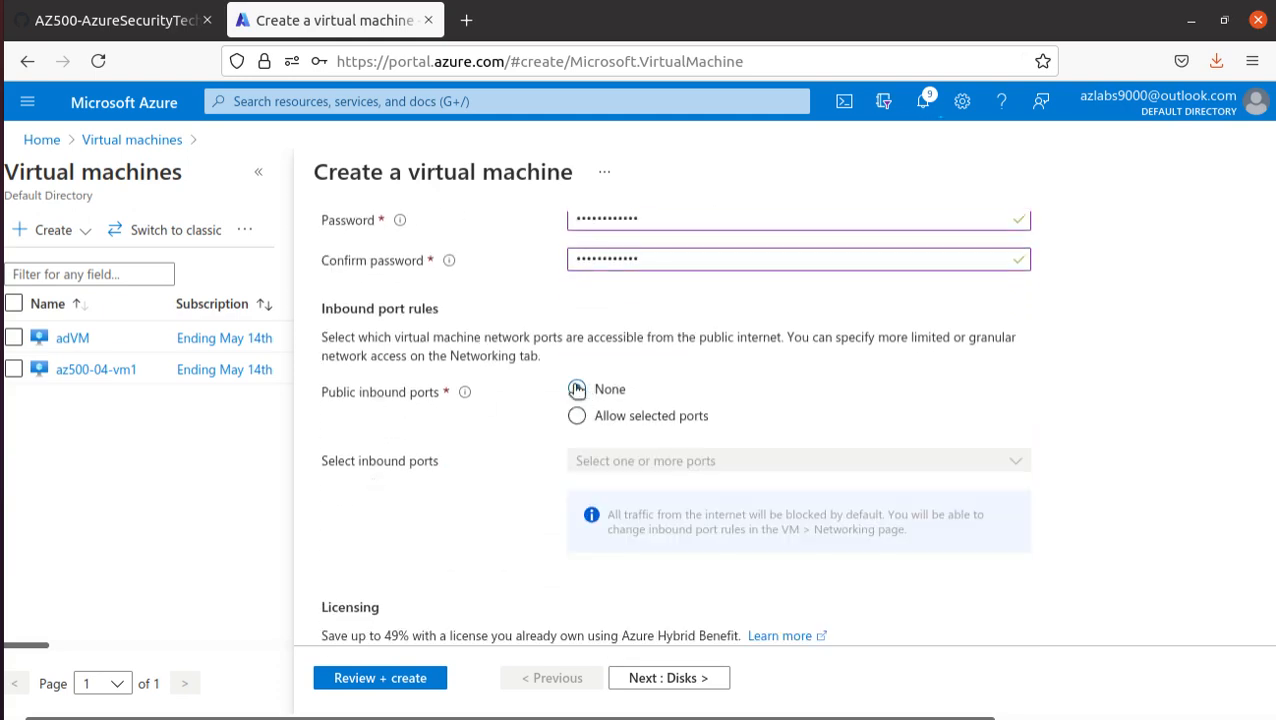
pyautogui.scroll(-3, 410, 526)
# - Check the manual's remaining Task 2 instructions, validate the myVMMgmt configuration with the remaining defaults, and create the virtual machine
pyautogui.click(76, 34)
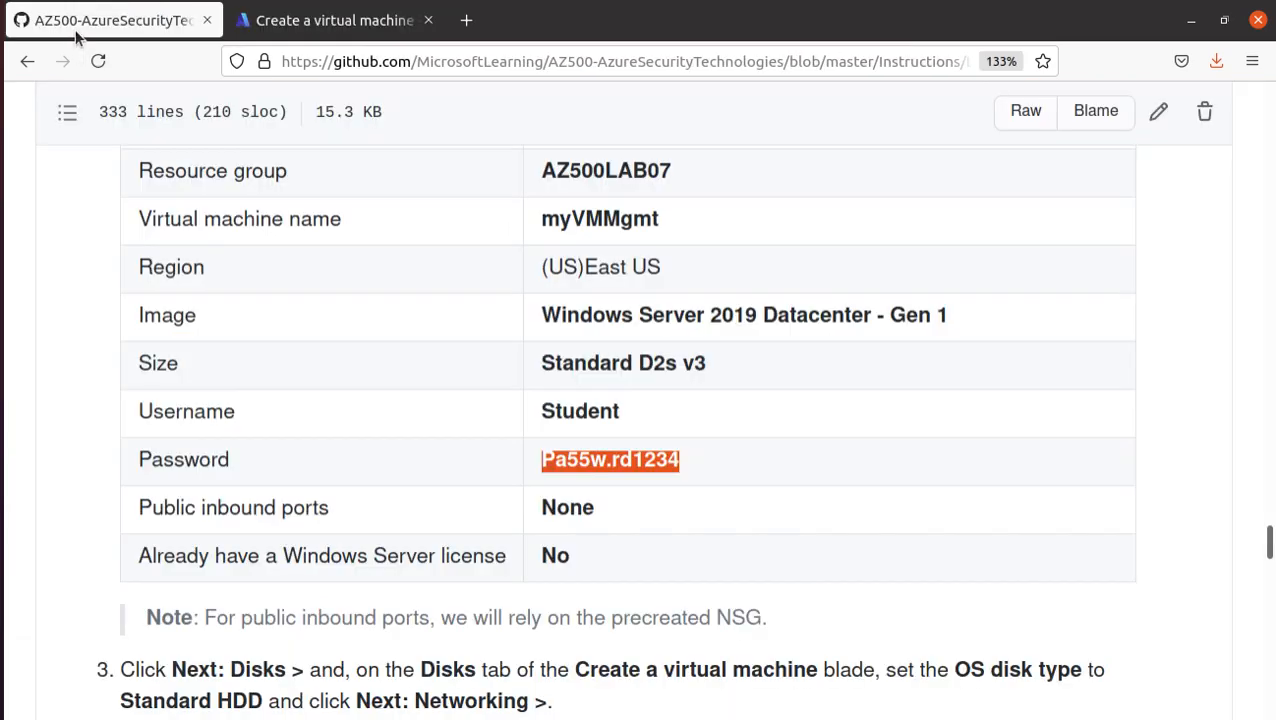
pyautogui.scroll(-7, 478, 502)
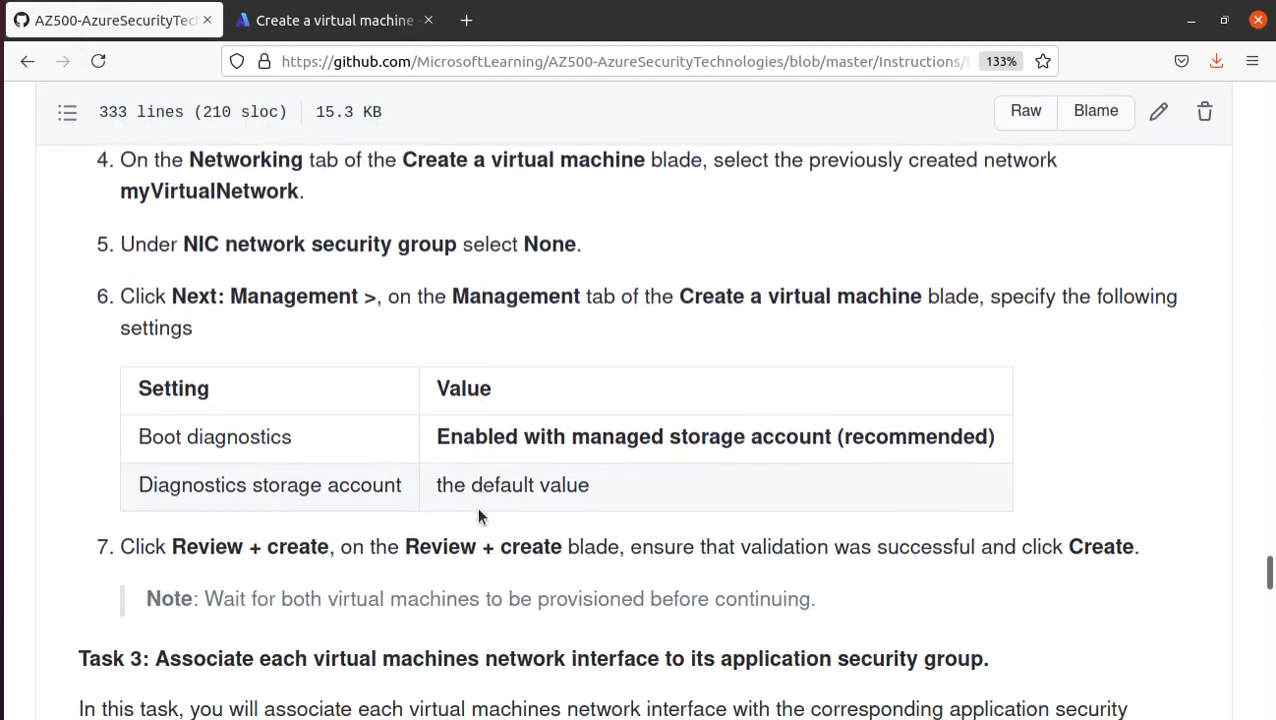
pyautogui.click(330, 20)
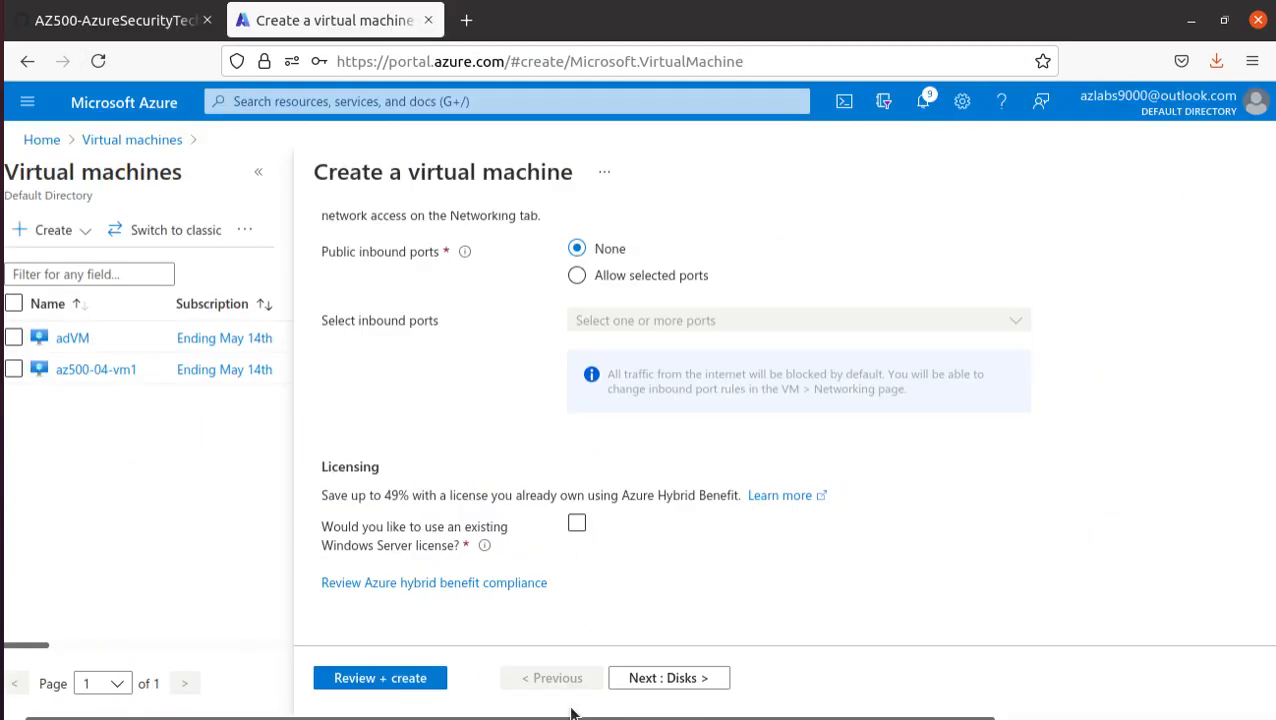
pyautogui.click(385, 680)
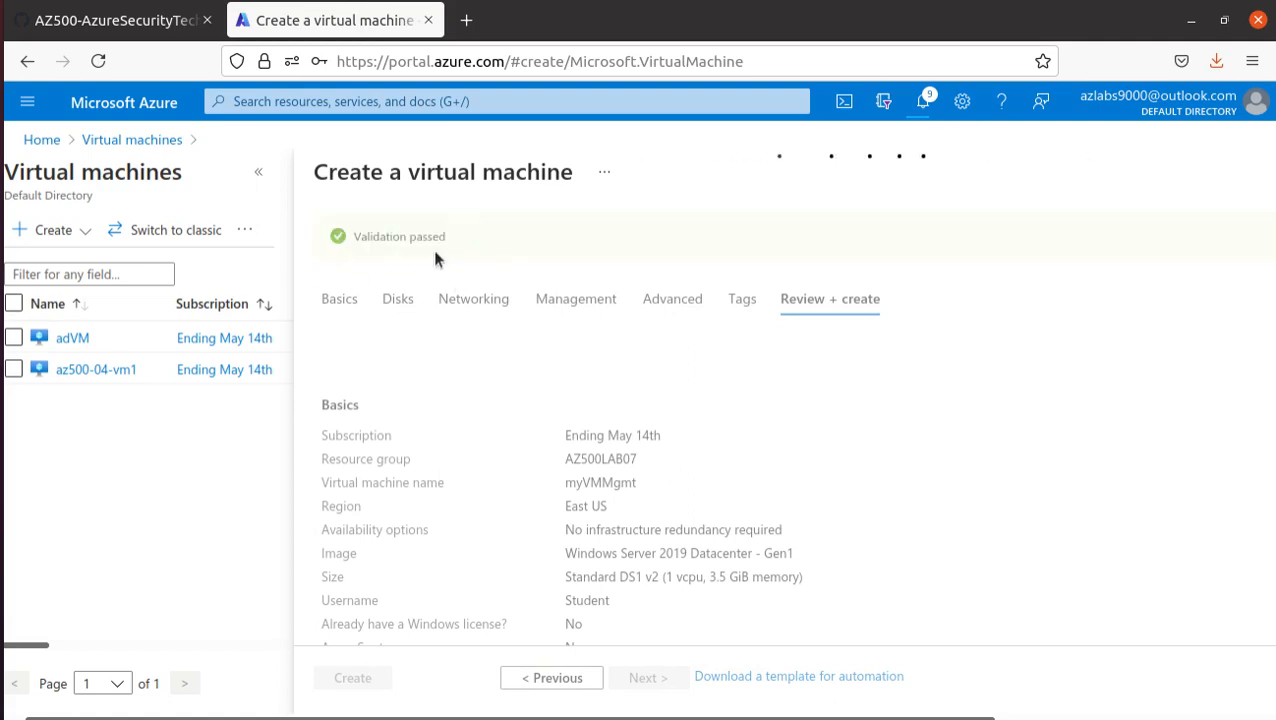
pyautogui.click(370, 682)
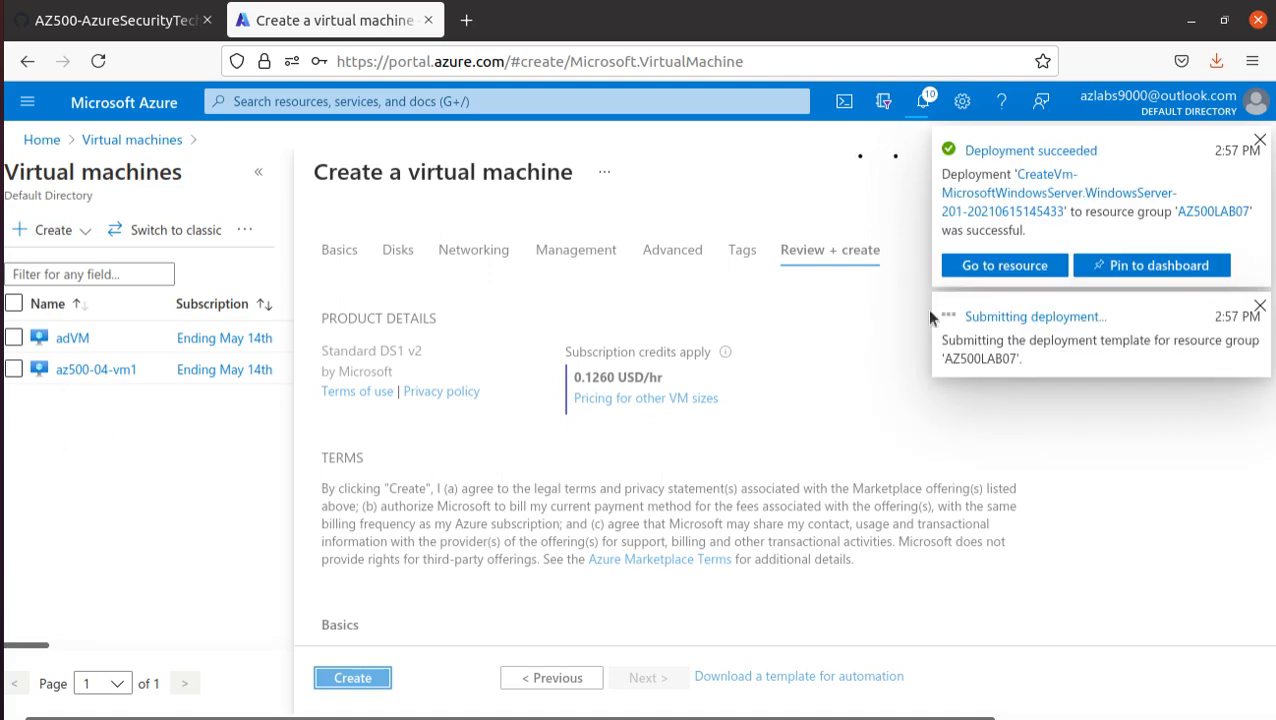
# - Check the manual's Task 3 heading on associating each virtual machine's network interface with its application security group
pyautogui.click(1035, 180)
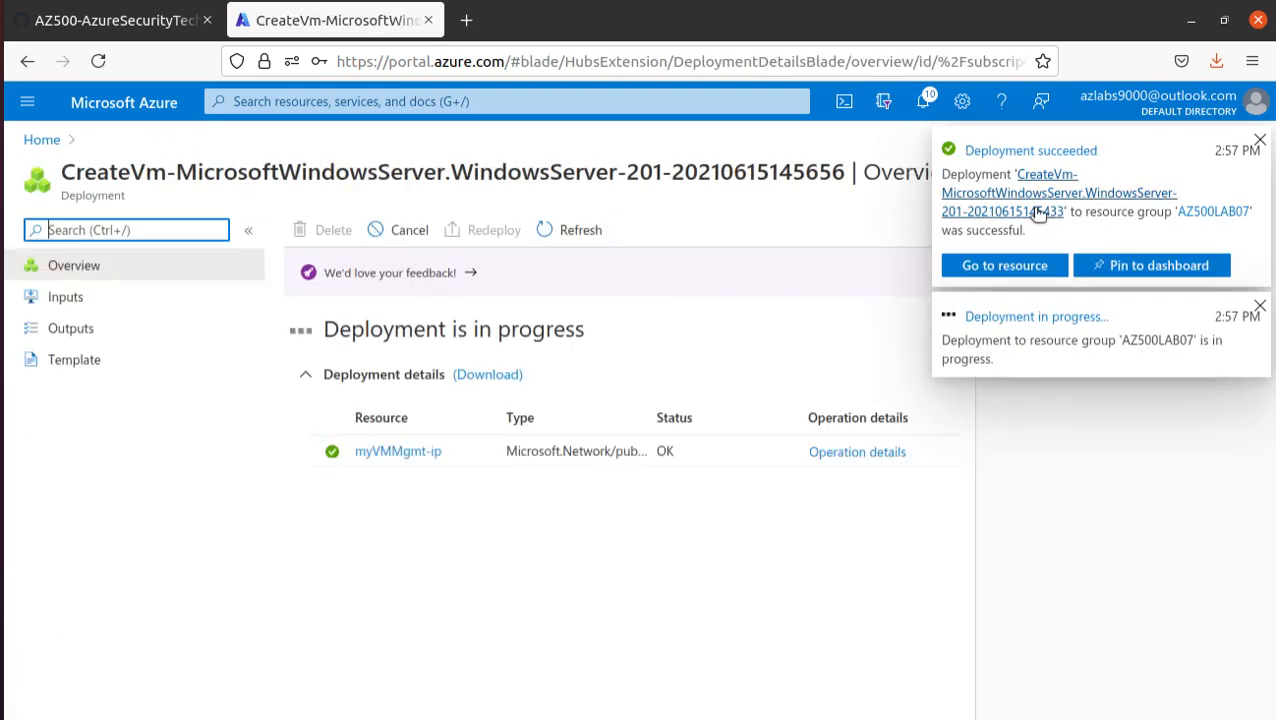
pyautogui.click(142, 30)
pyautogui.scroll(-5, 76, 526)
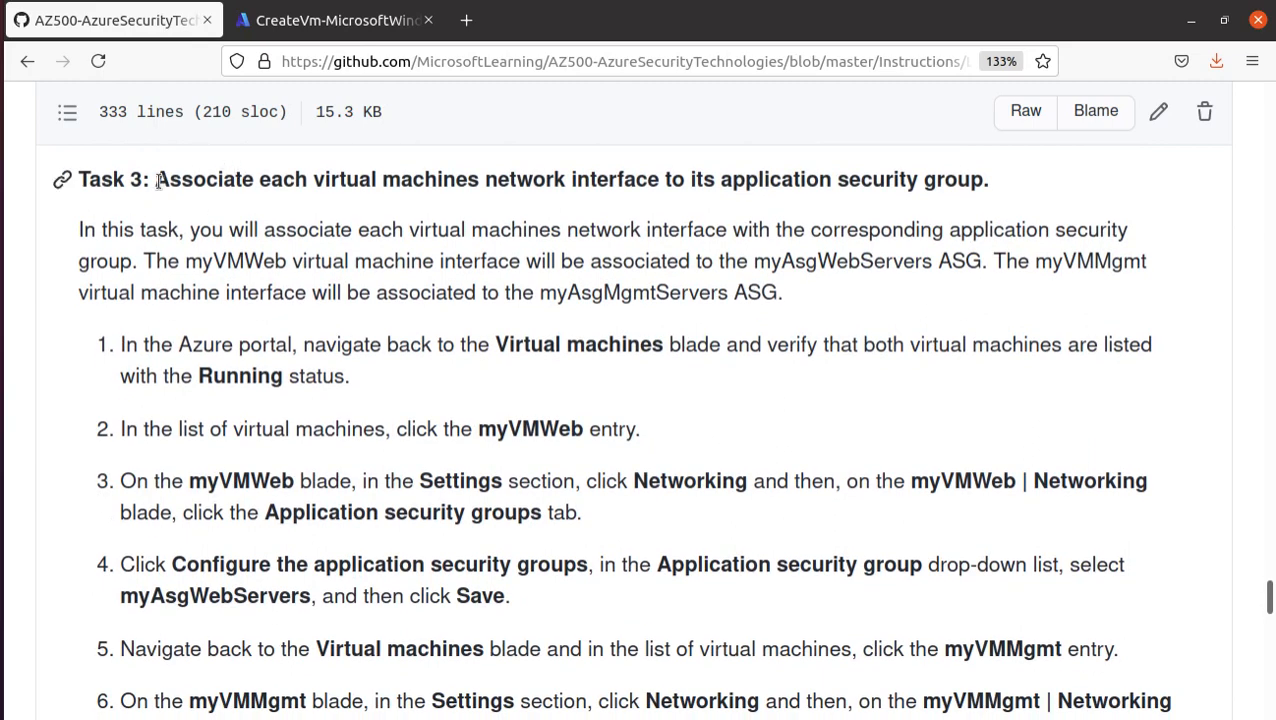
pyautogui.moveTo(156, 180); pyautogui.dragTo(1015, 180)
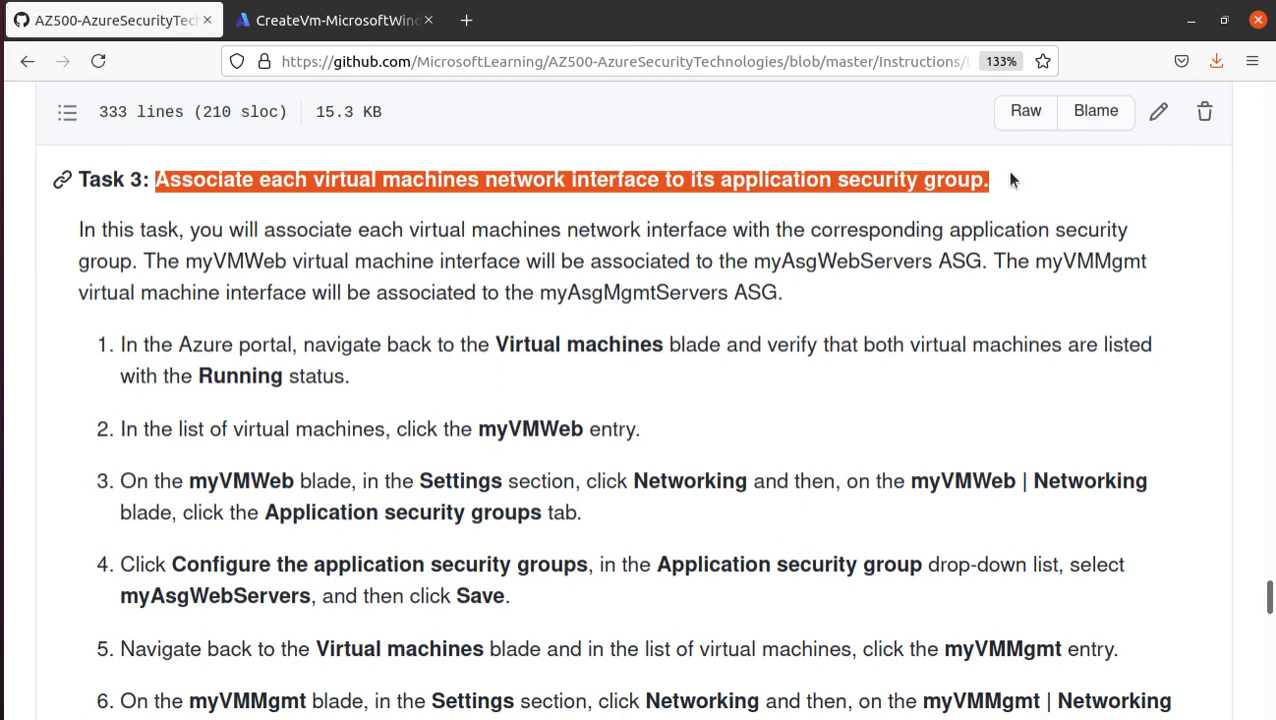
# - Return to the Azure portal's virtual machines list and check the status of myVmWeb and myVMMgmt
pyautogui.click(307, 20)
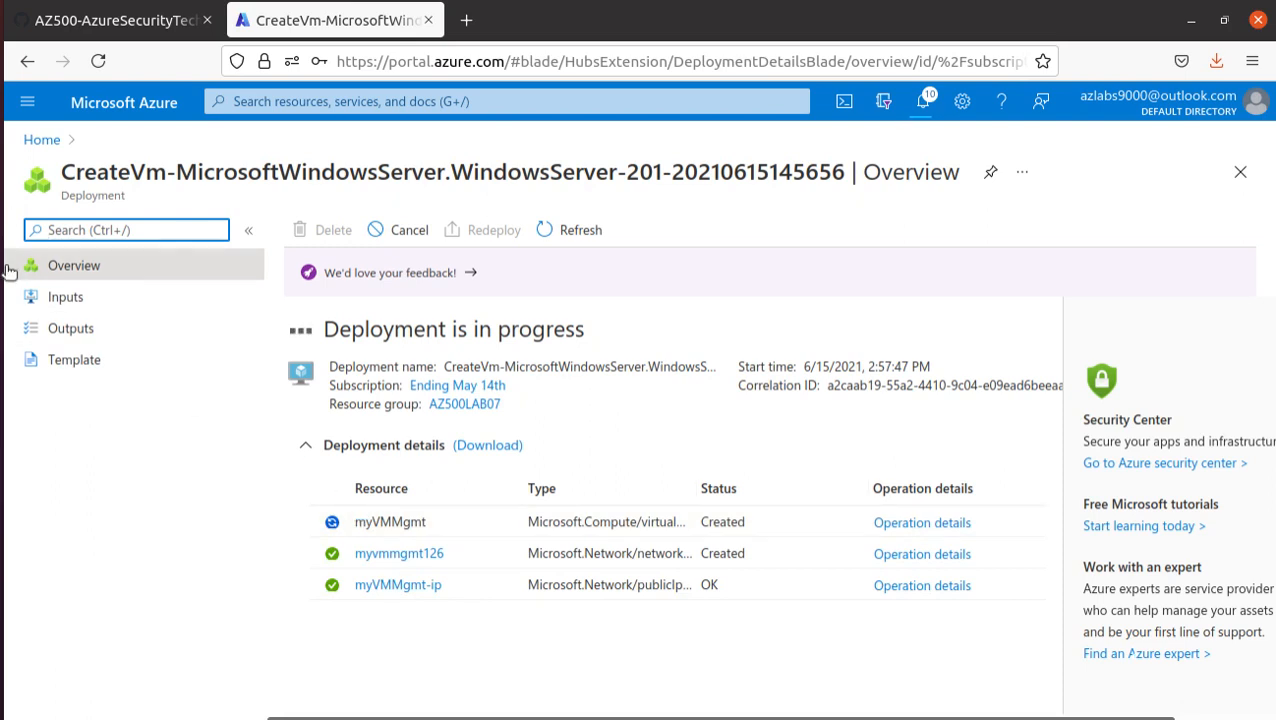
pyautogui.click(44, 140)
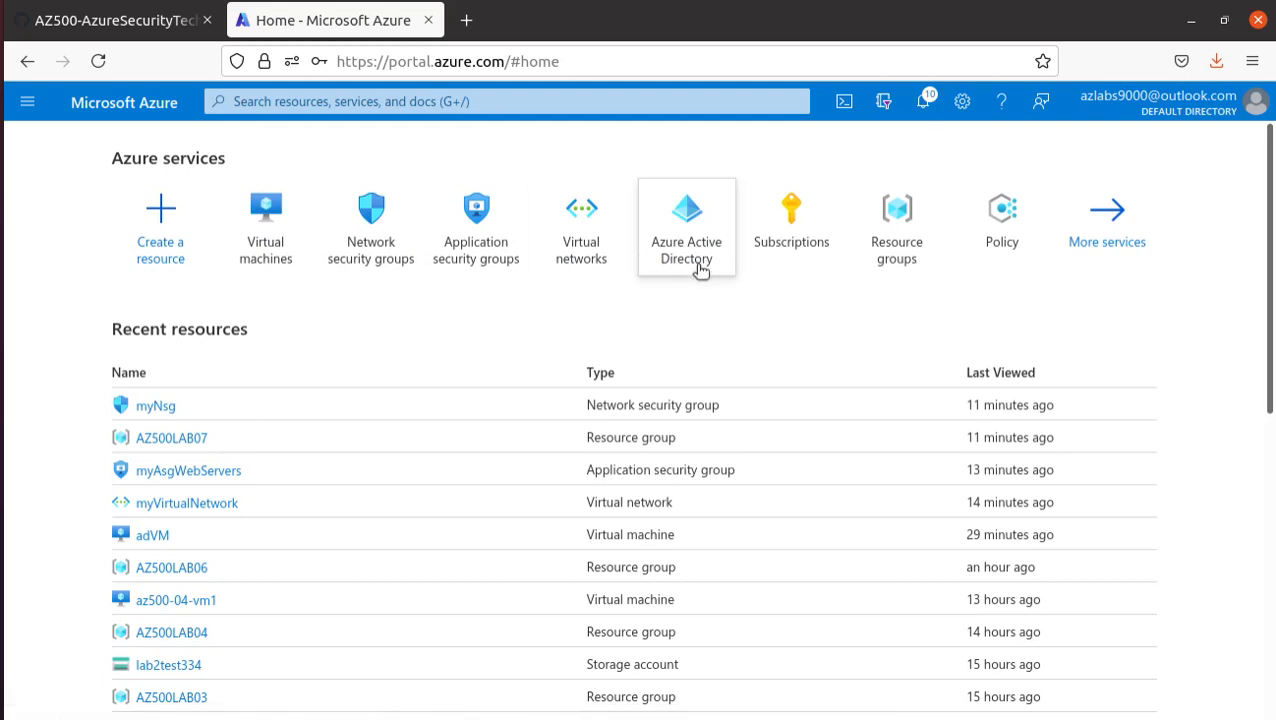
pyautogui.click(245, 265)
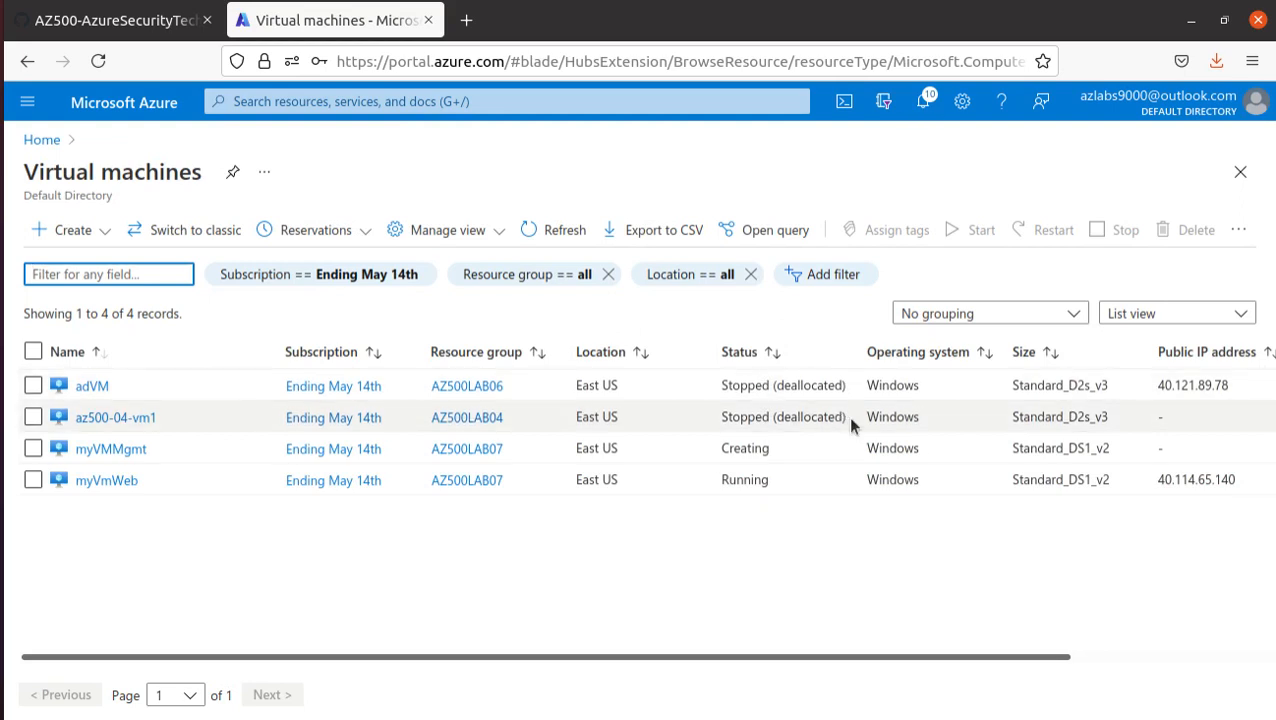
pyautogui.moveTo(850, 424); pyautogui.dragTo(114, 366)
pyautogui.doubleClick(740, 479)
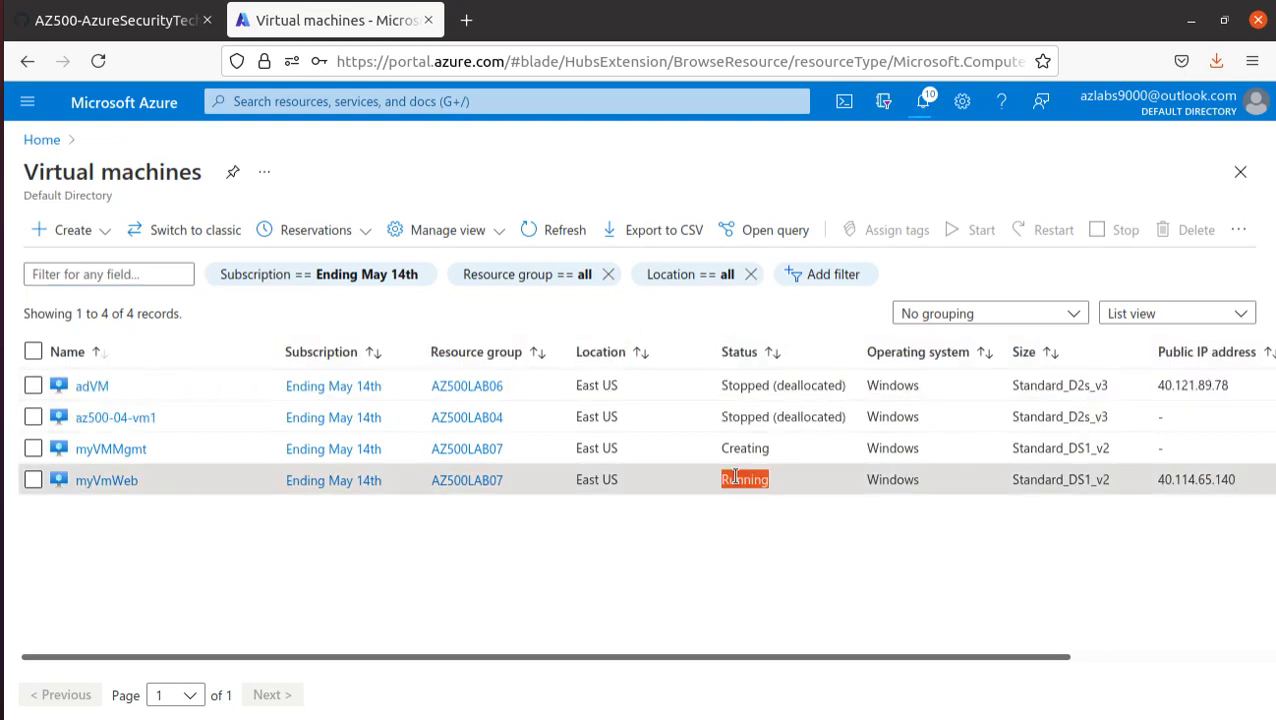
pyautogui.doubleClick(745, 447)
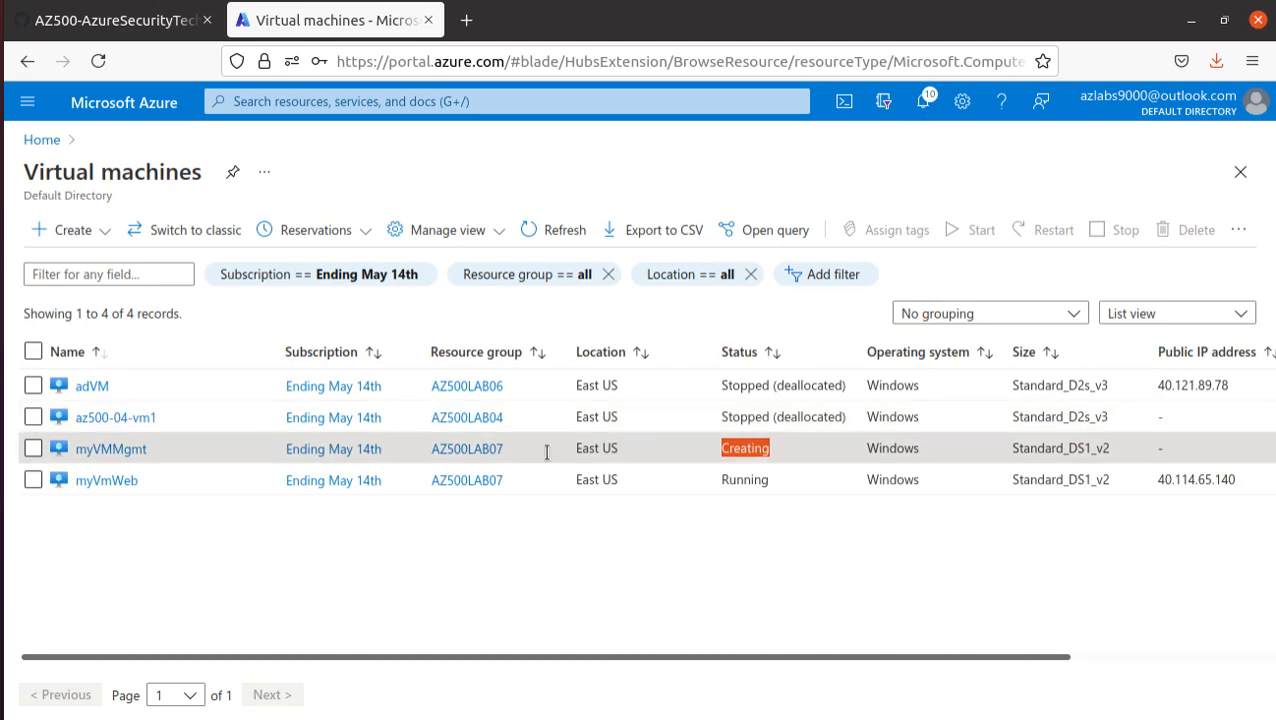
# - Open the myVmWeb virtual machine, copy its public IP address, and try to load that address in a new browser tab
pyautogui.click(88, 20)
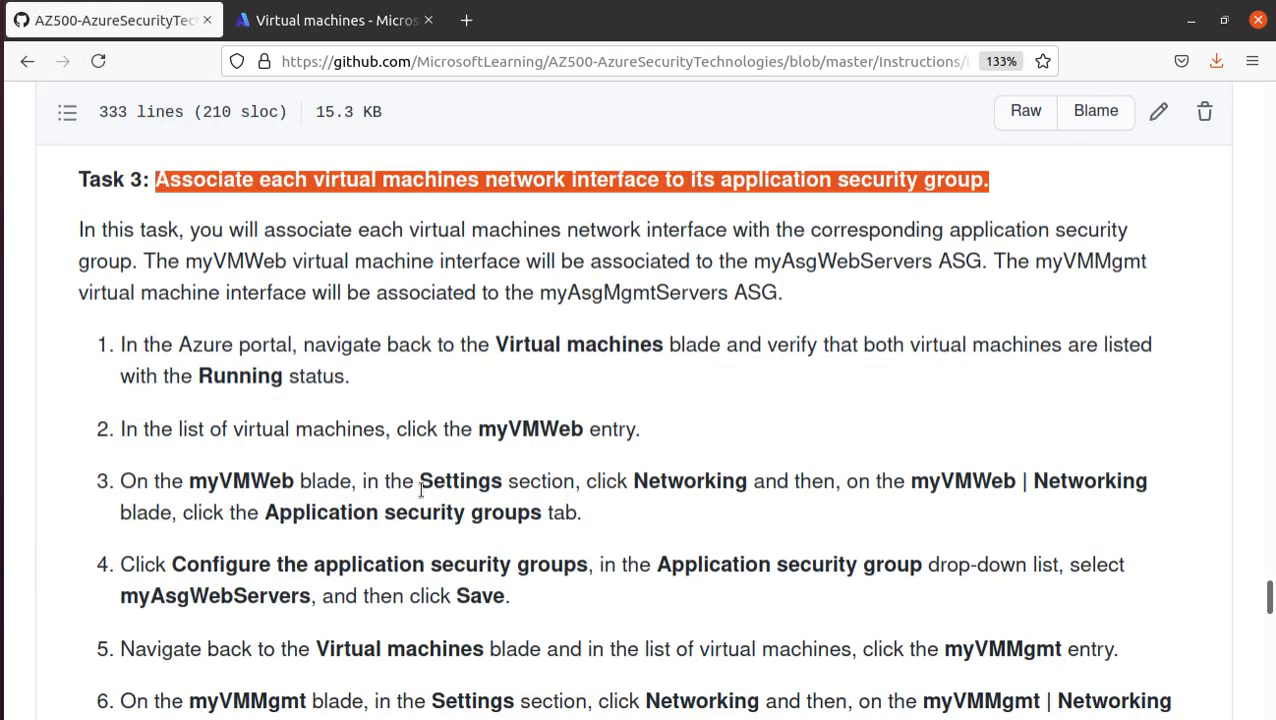
pyautogui.click(345, 21)
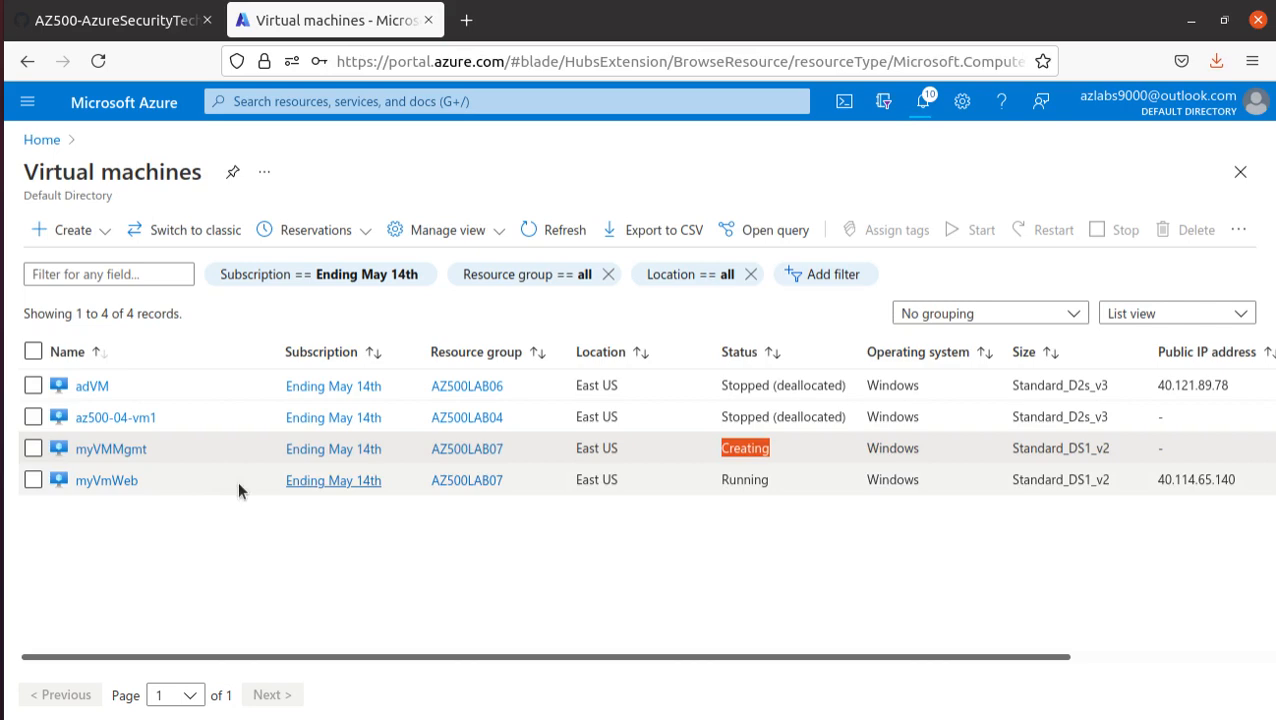
pyautogui.click(106, 481)
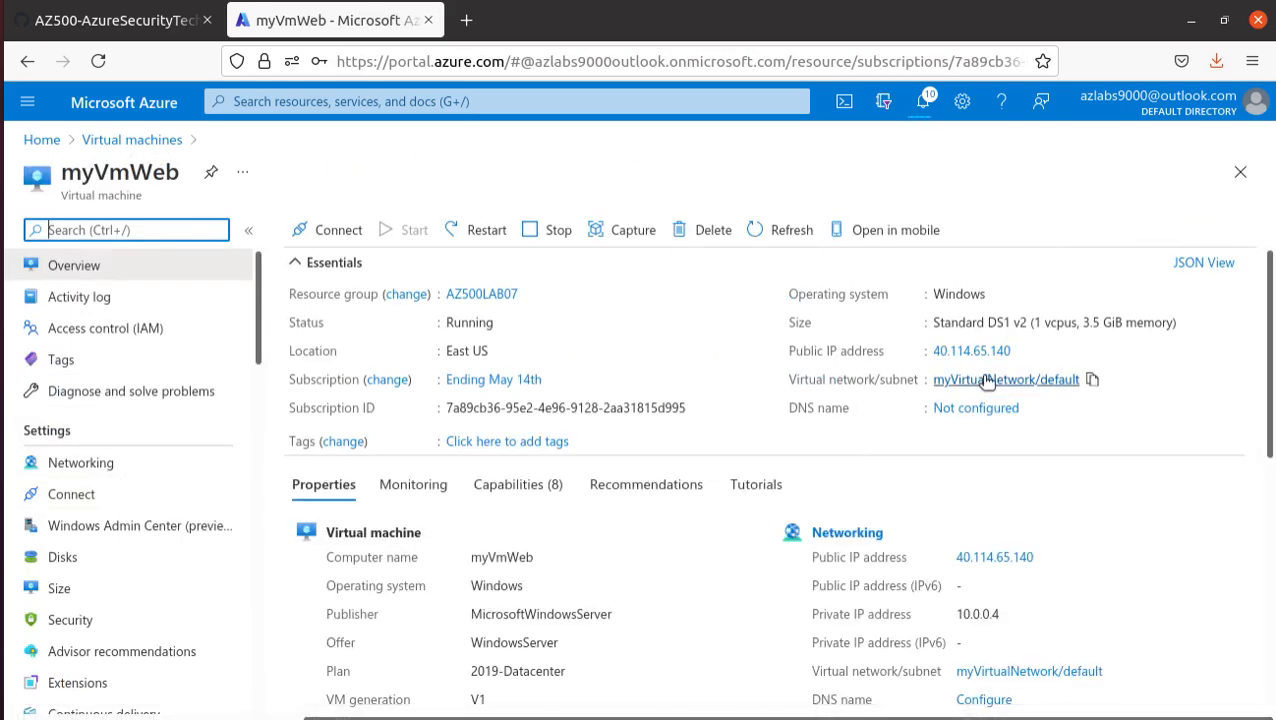
pyautogui.click(1022, 351)
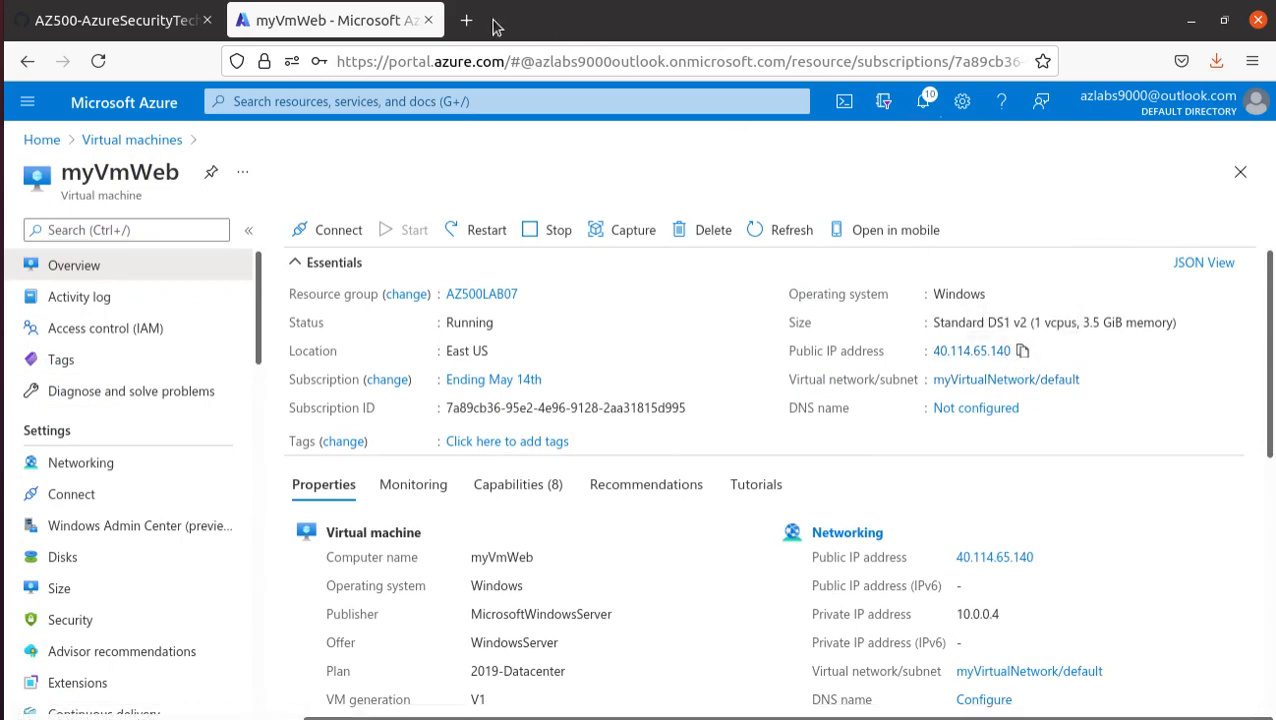
pyautogui.click(466, 20)
pyautogui.click(531, 61)
pyautogui.hotkey('ctrl', 'v')
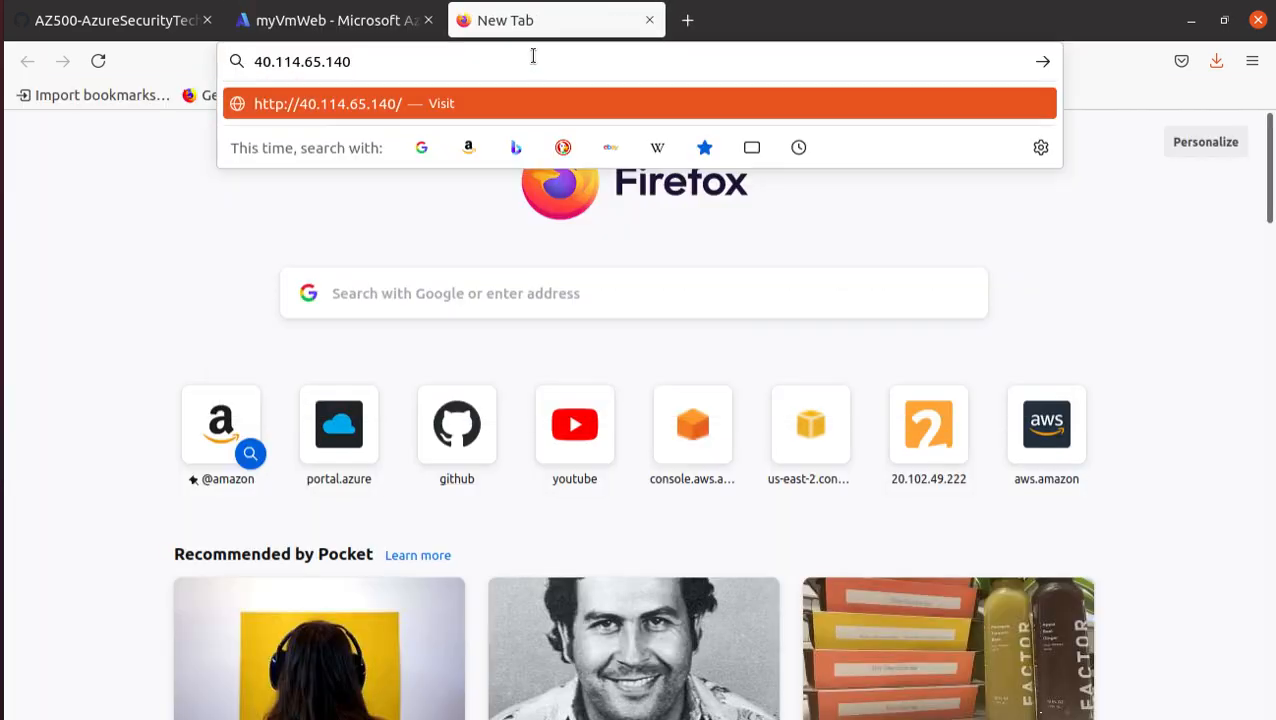
pyautogui.press('Return')
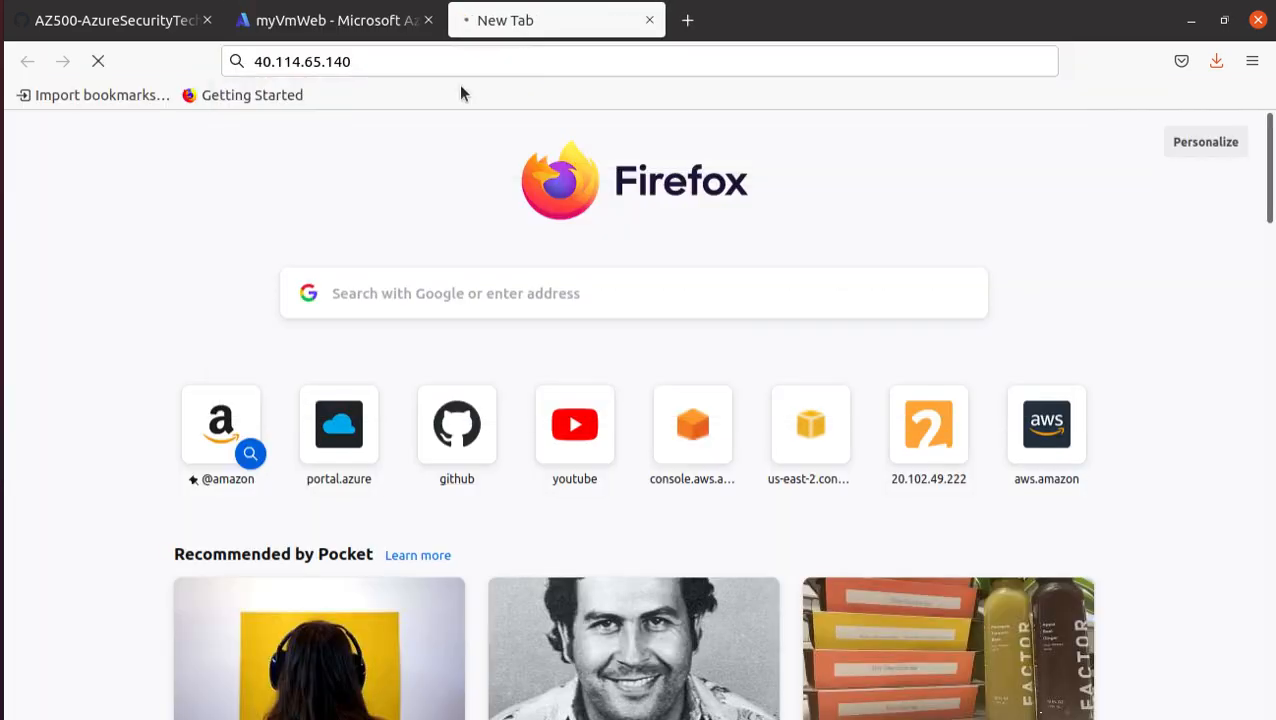
# - Open myVmWeb's networking settings in the Azure portal and review its inbound port rules
pyautogui.click(320, 20)
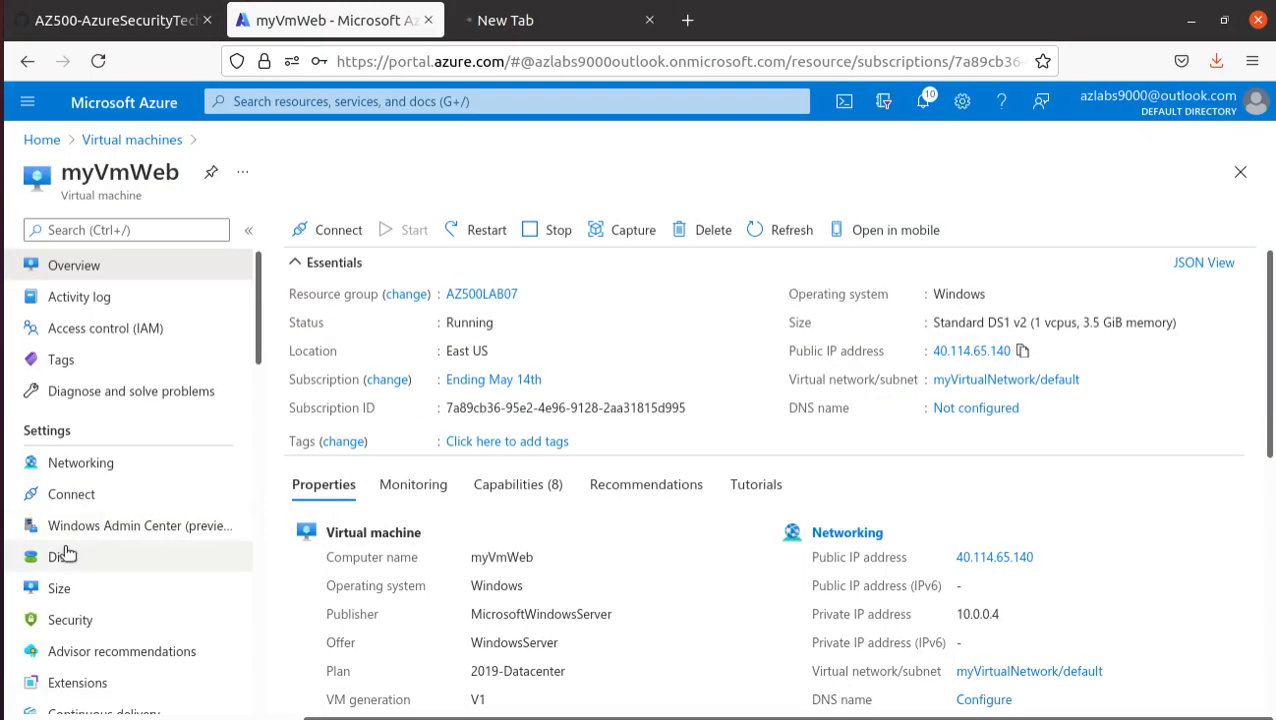
pyautogui.click(84, 462)
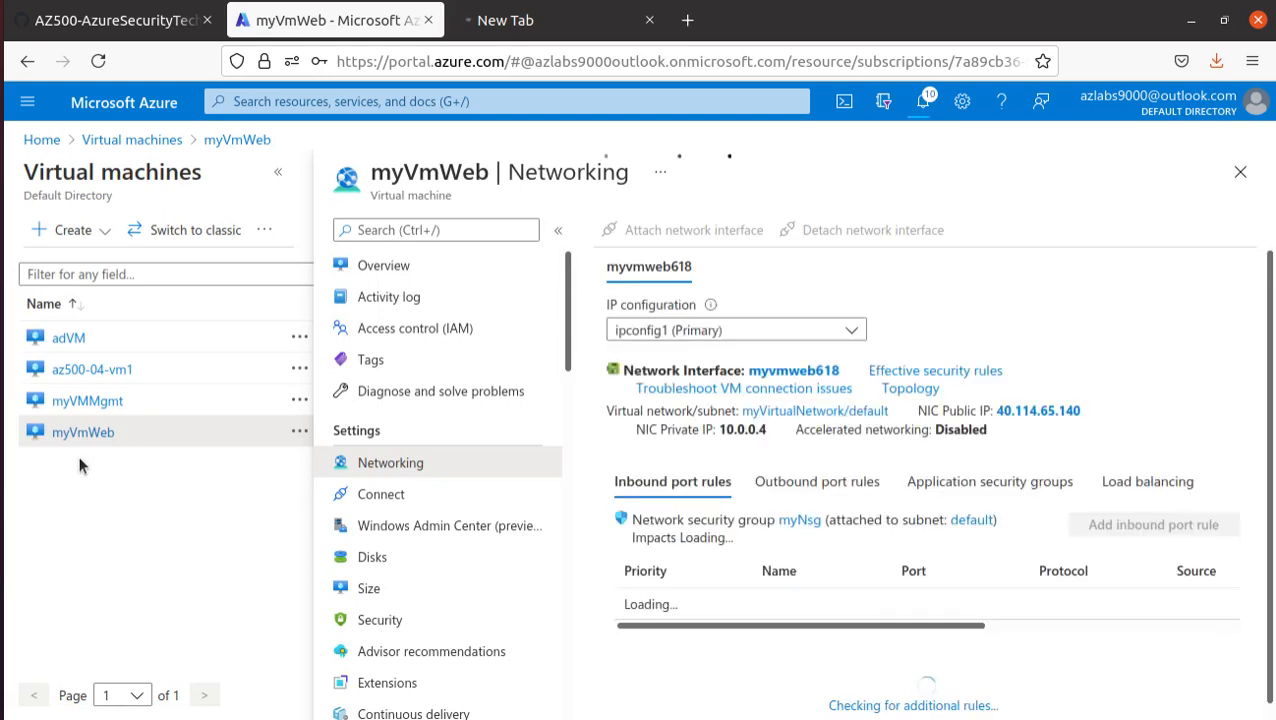
pyautogui.scroll(-1, 859, 539)
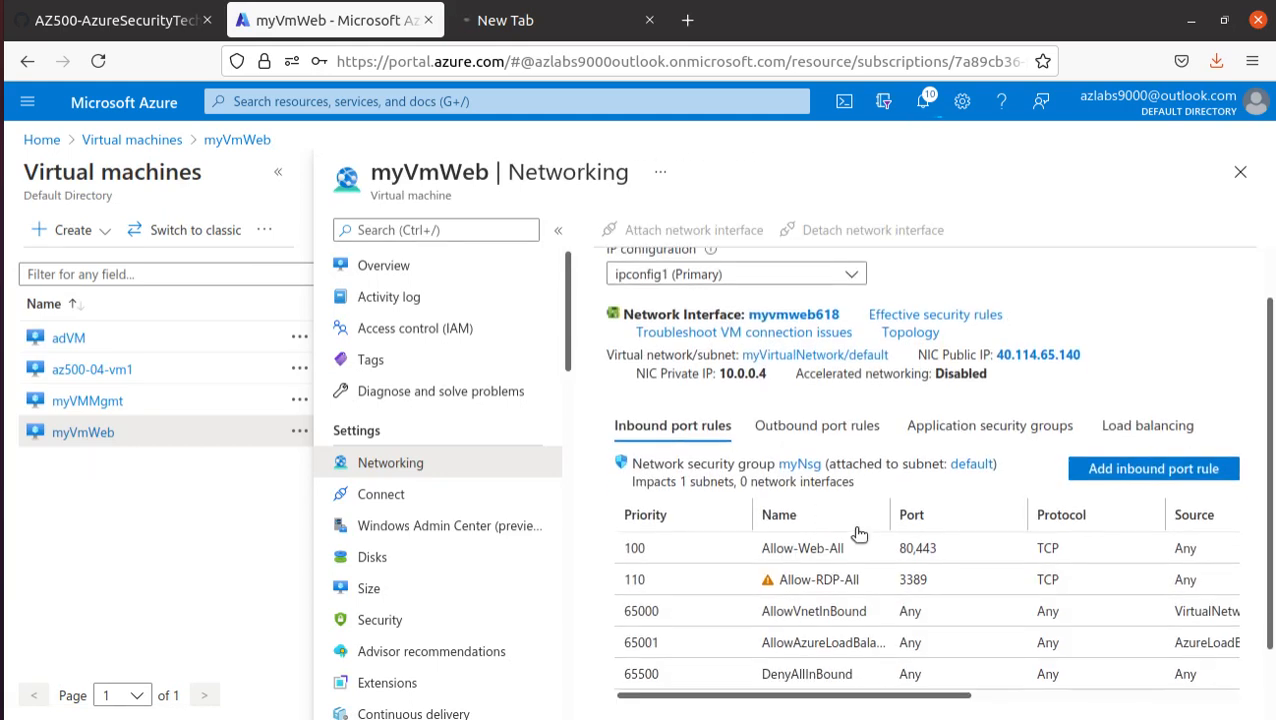
pyautogui.scroll(-2, 860, 535)
pyautogui.scroll(2, 859, 535)
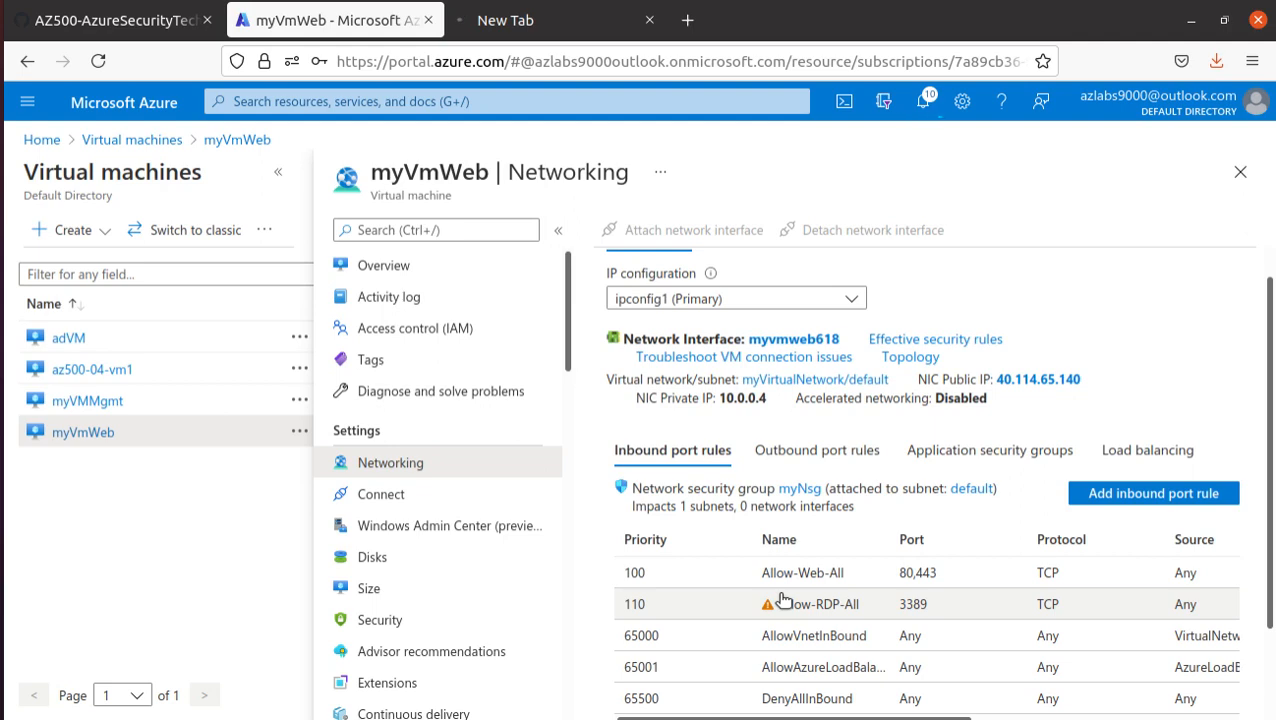
# - Read the manual's Task 3 introduction and its instructions for configuring the application security group of myVMWeb
pyautogui.click(118, 20)
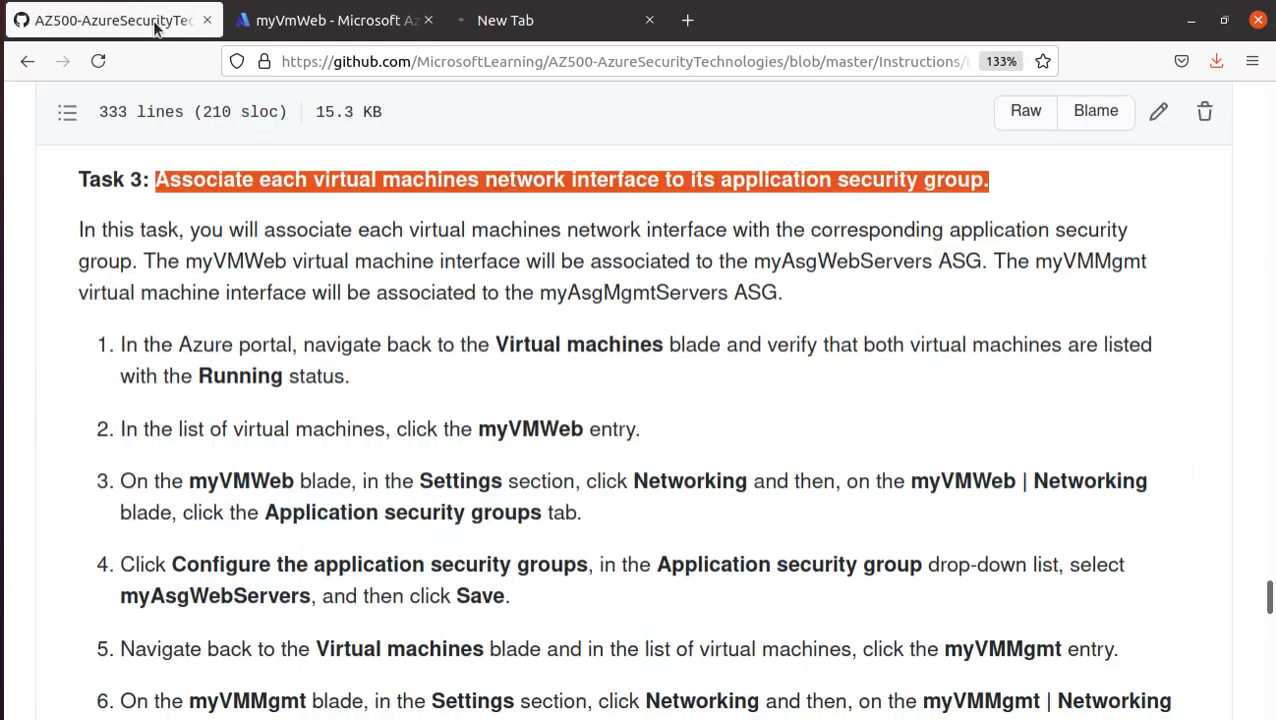
pyautogui.scroll(3, 715, 566)
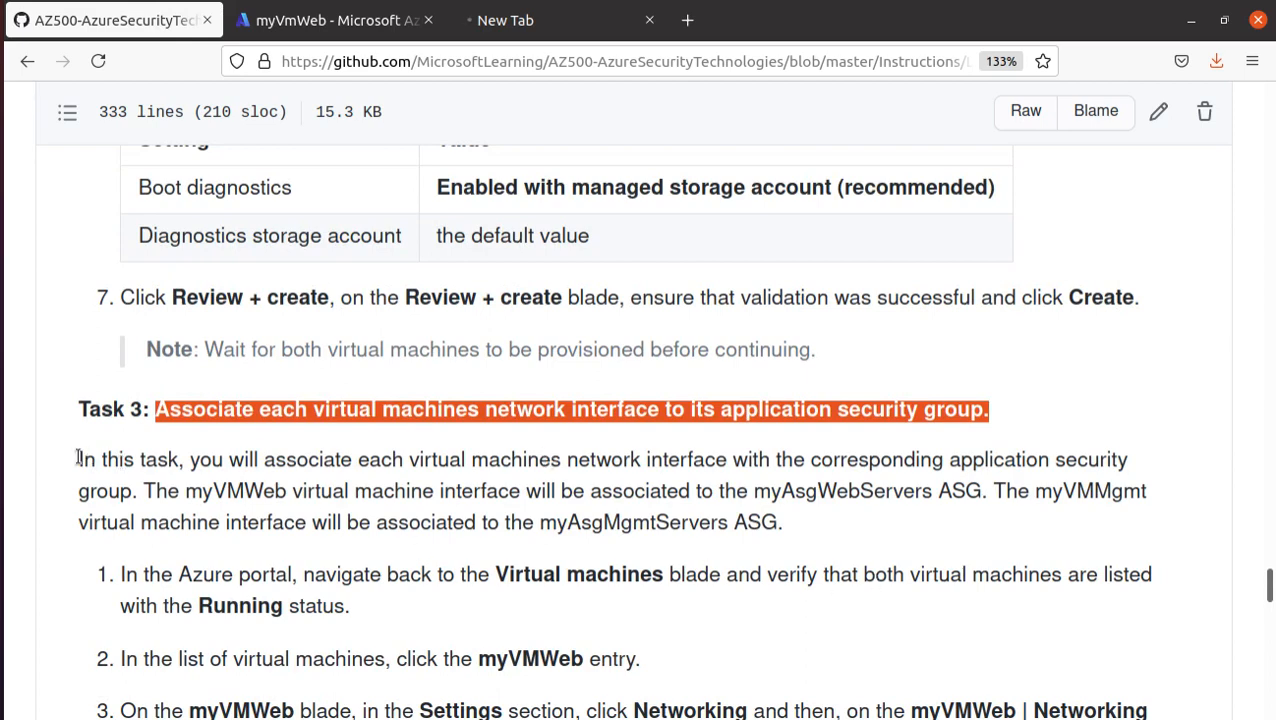
pyautogui.moveTo(79, 463); pyautogui.dragTo(1151, 489)
pyautogui.click(698, 527)
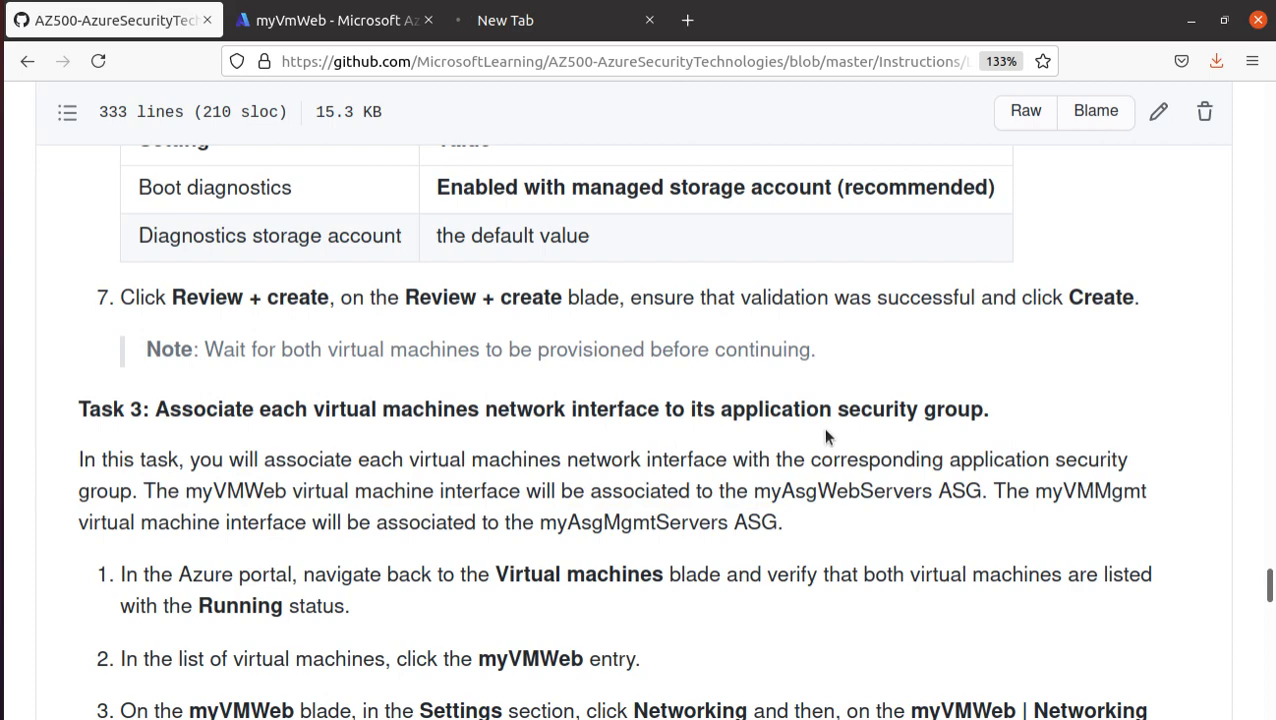
pyautogui.scroll(-4, 561, 643)
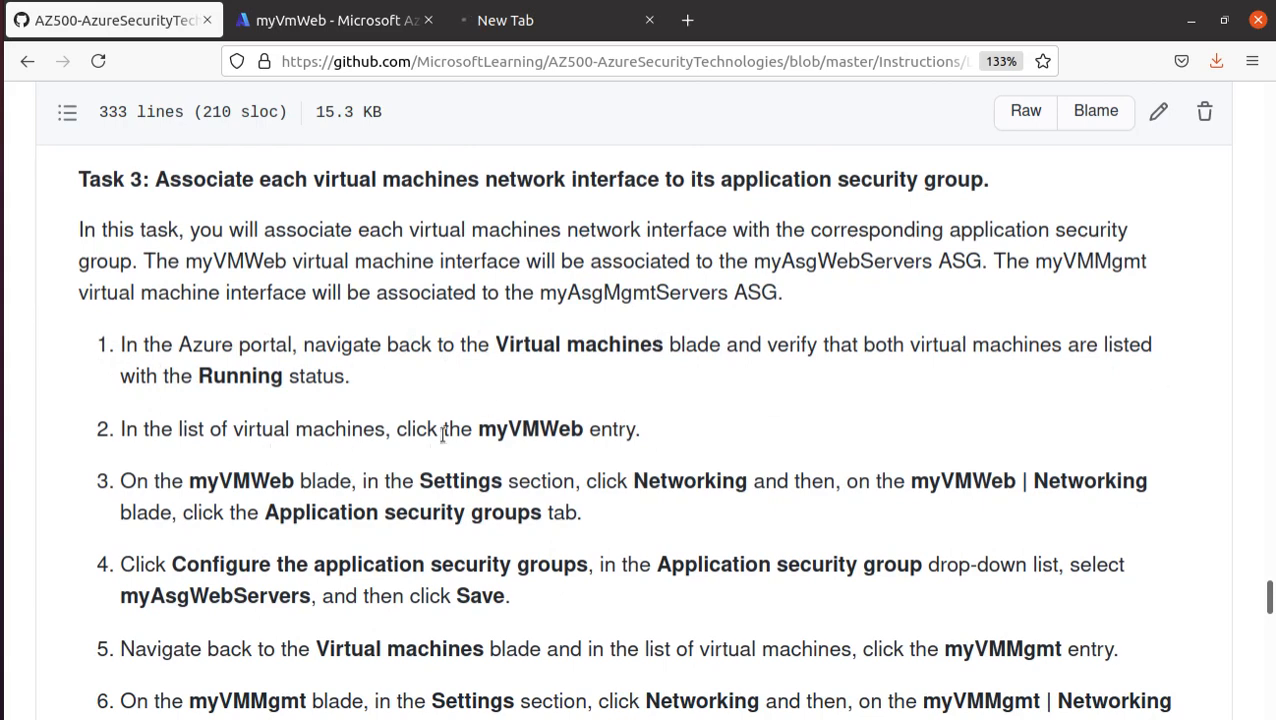
pyautogui.moveTo(477, 430); pyautogui.dragTo(592, 440)
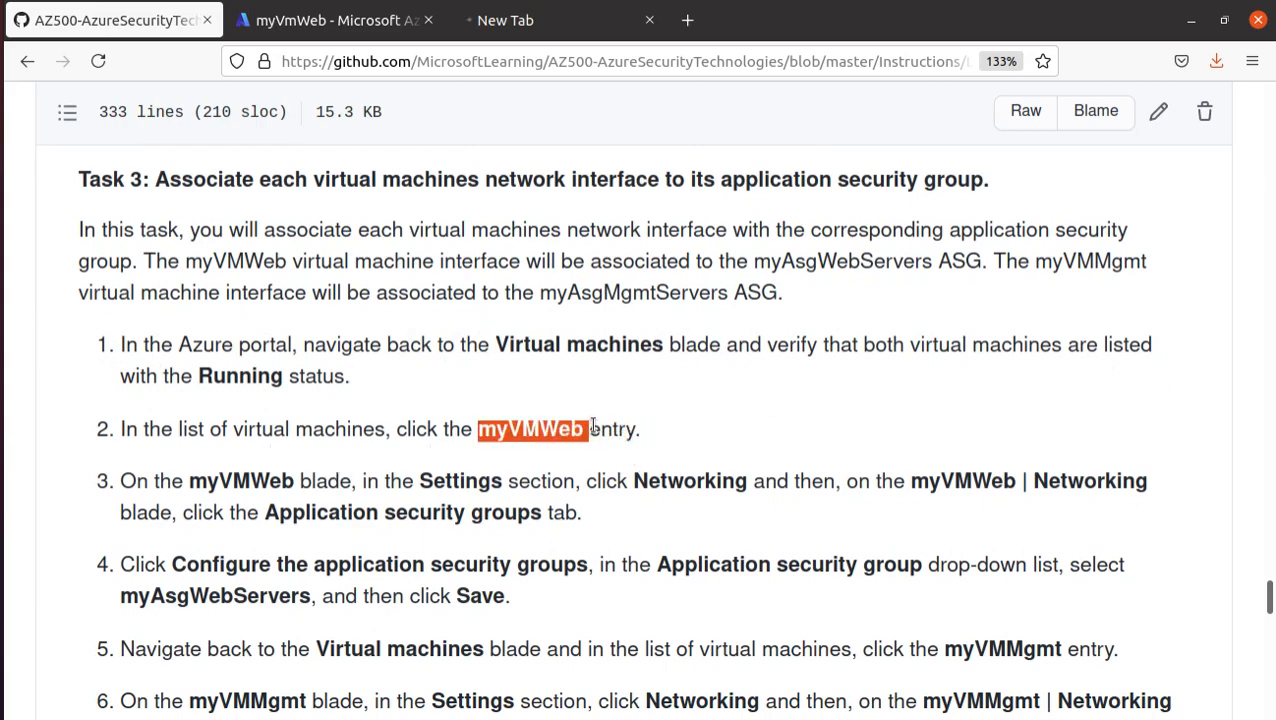
pyautogui.scroll(-3, 560, 440)
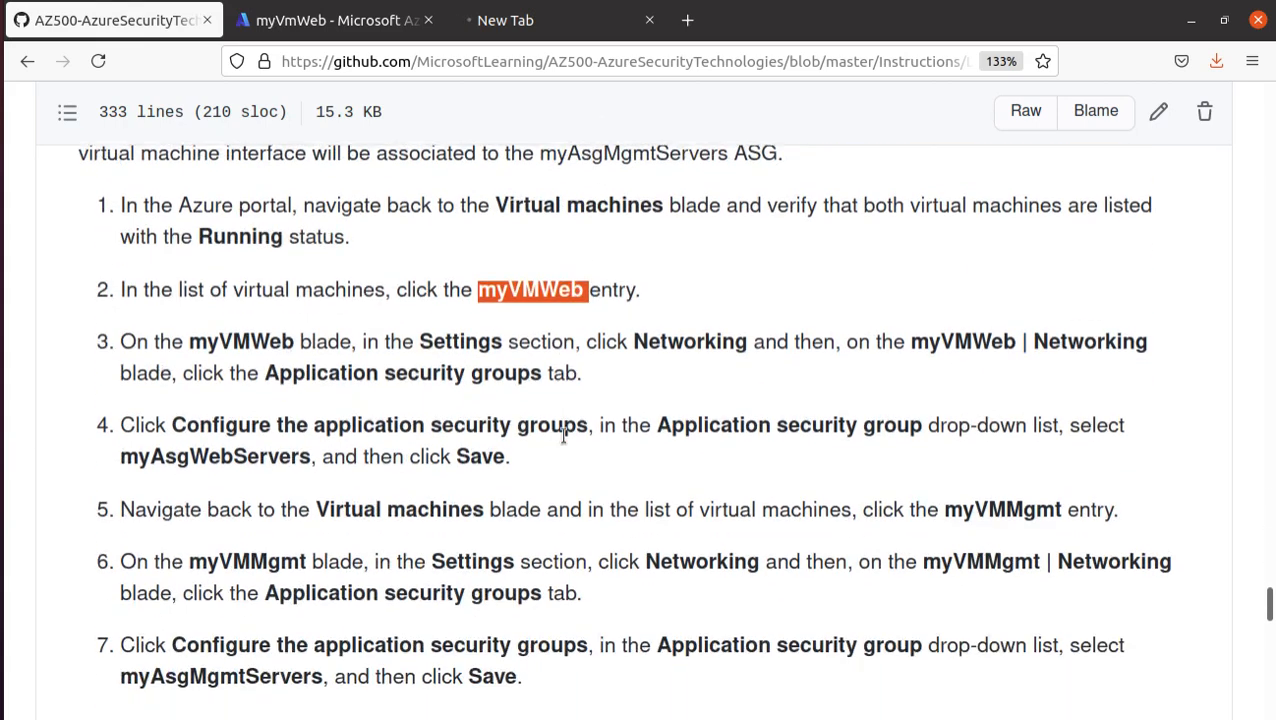
pyautogui.click(674, 352)
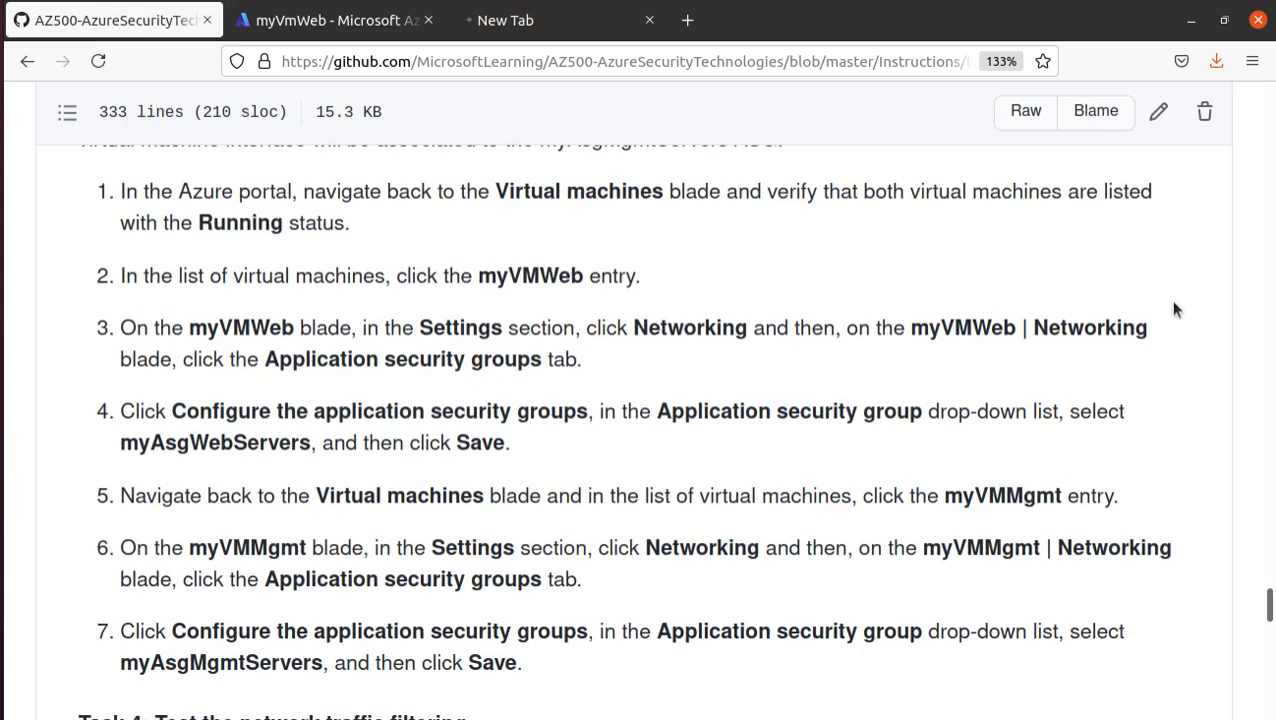
pyautogui.tripleClick(448, 365)
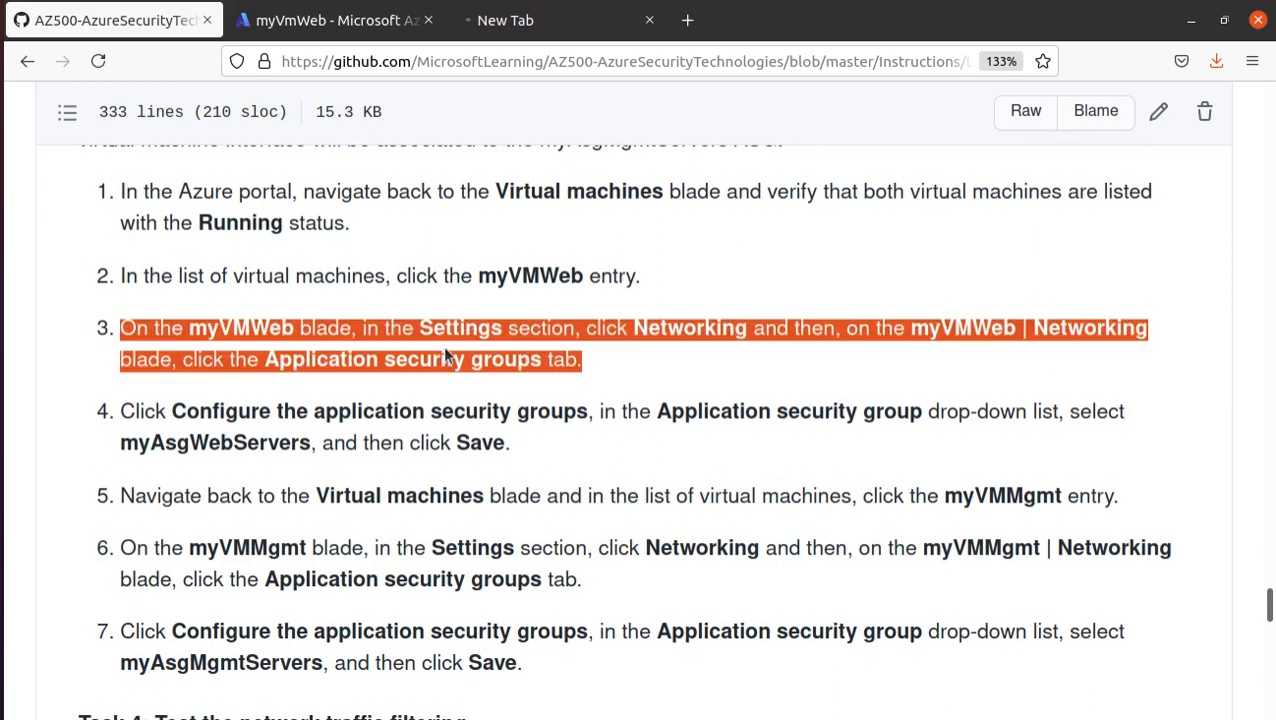
# - In the Azure portal, associate myVmWeb's network interface with the myAsgWebServers application security group and save the change
pyautogui.click(343, 20)
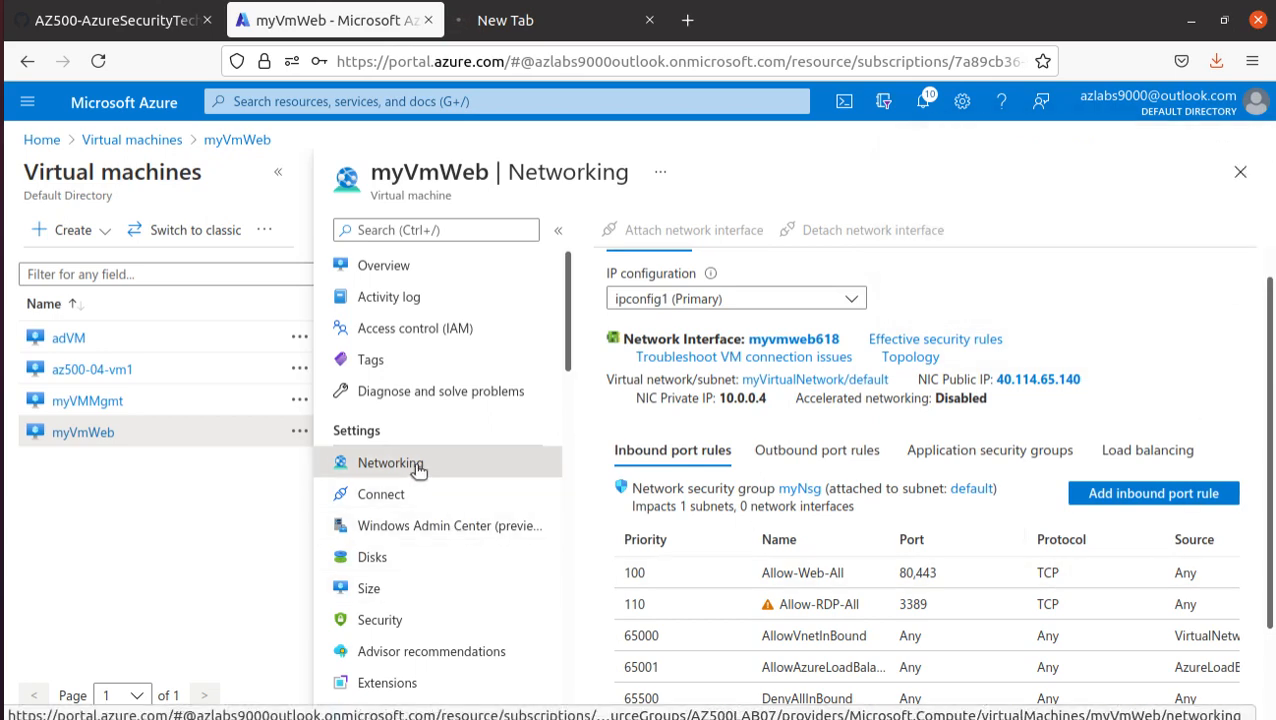
pyautogui.click(1022, 453)
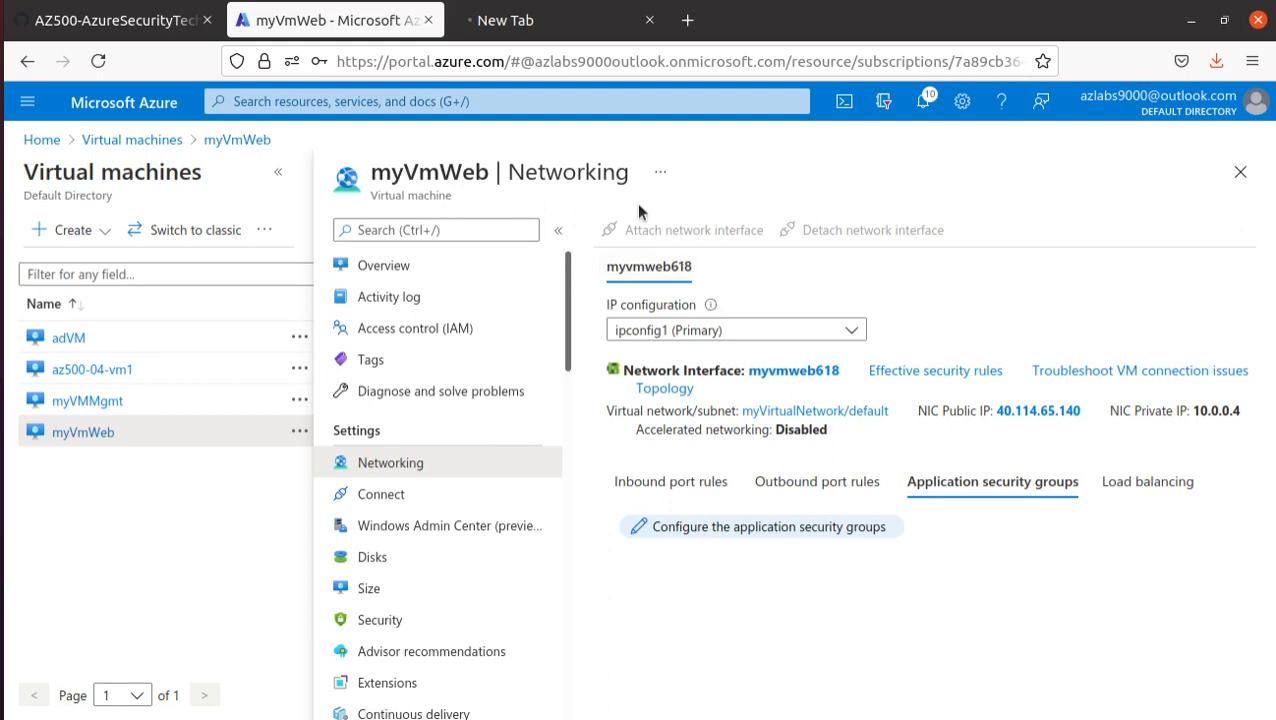
pyautogui.click(777, 530)
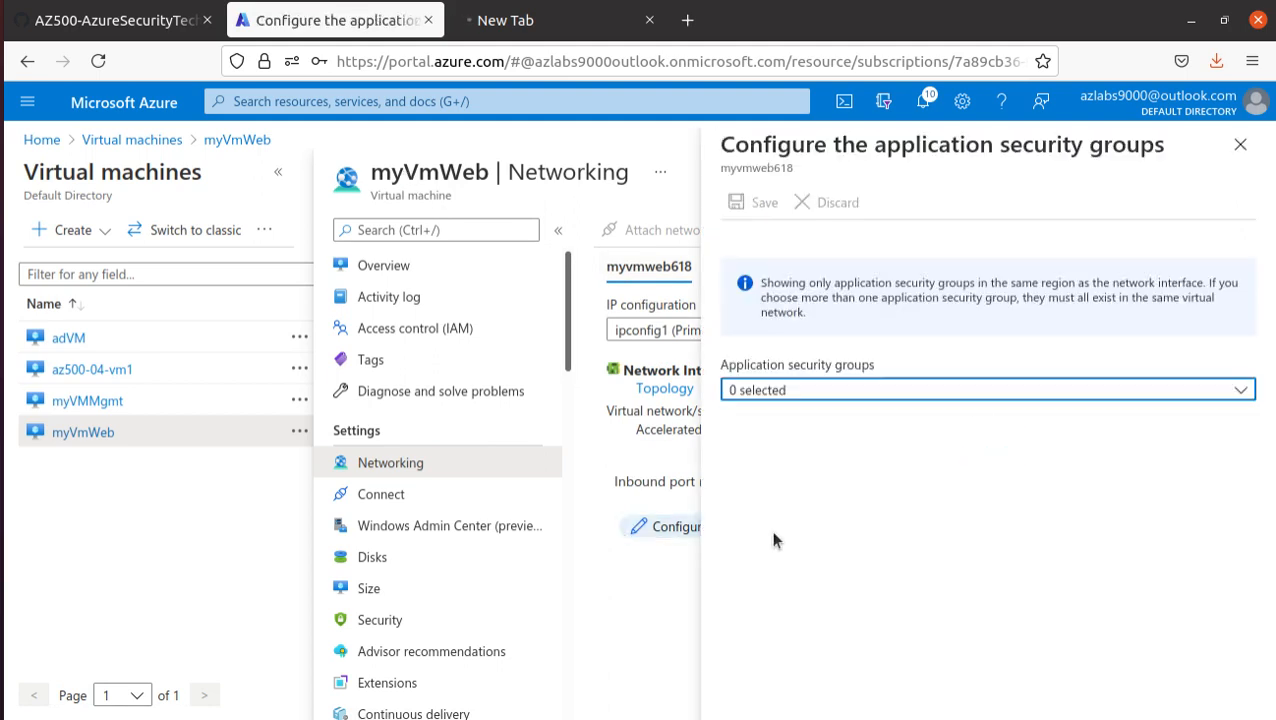
pyautogui.click(779, 389)
pyautogui.click(792, 524)
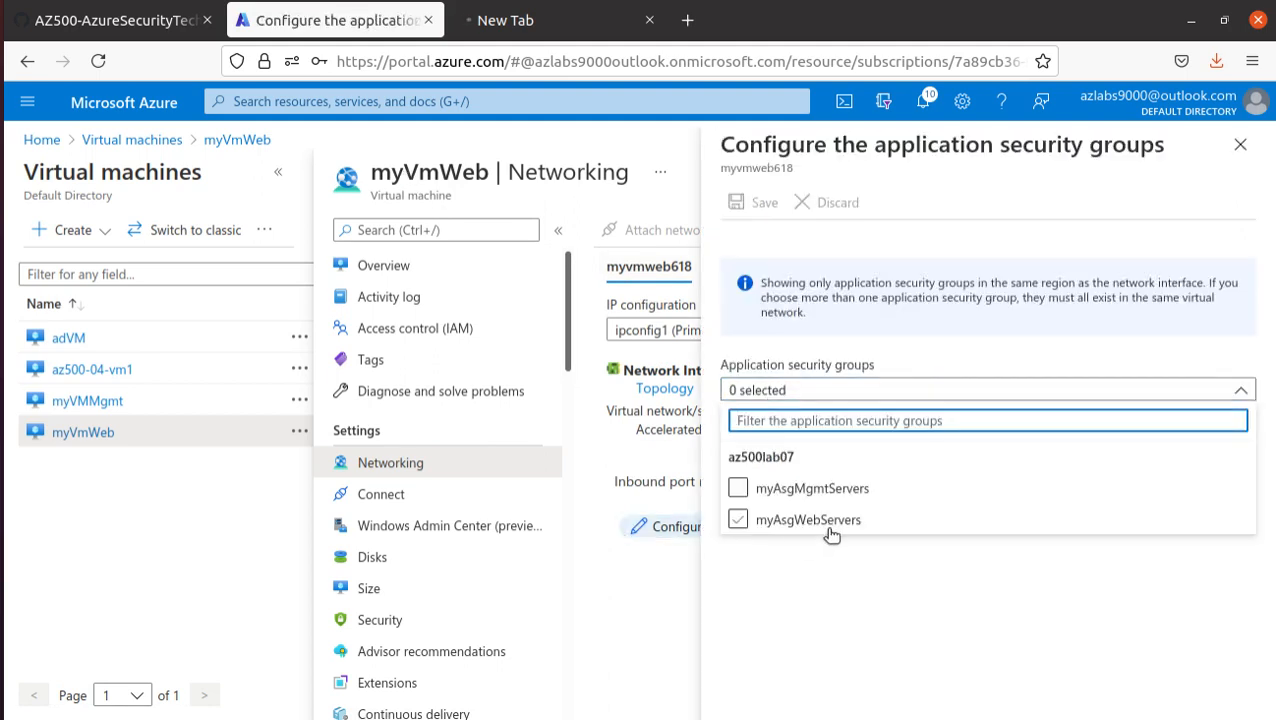
pyautogui.click(820, 522)
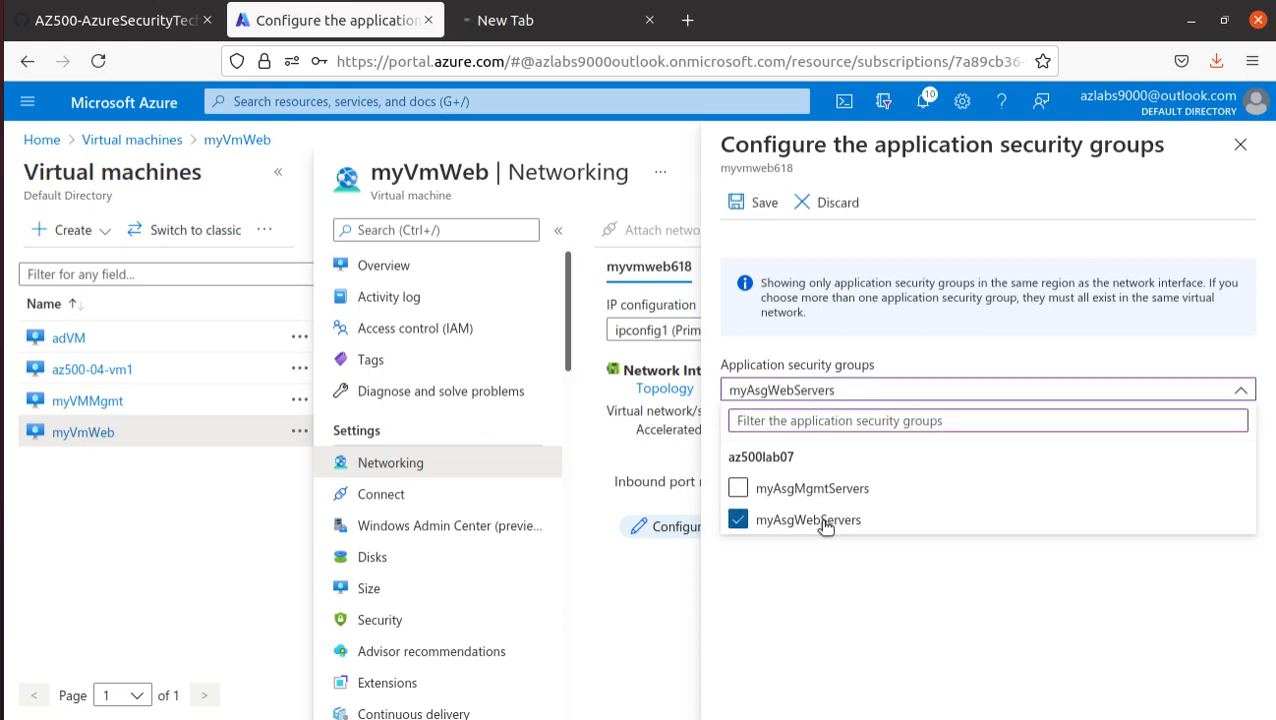
pyautogui.click(748, 203)
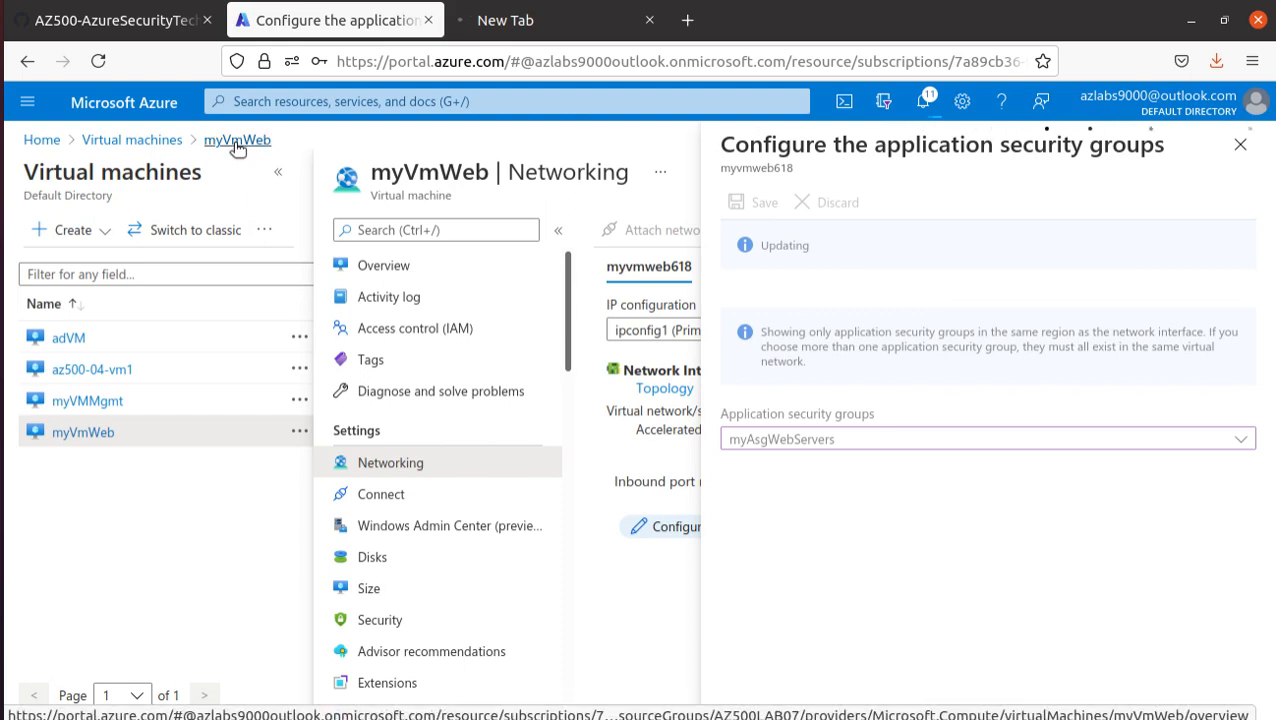
# - Go back to the virtual machines list and open the networking settings of myVMMgmt
pyautogui.click(168, 143)
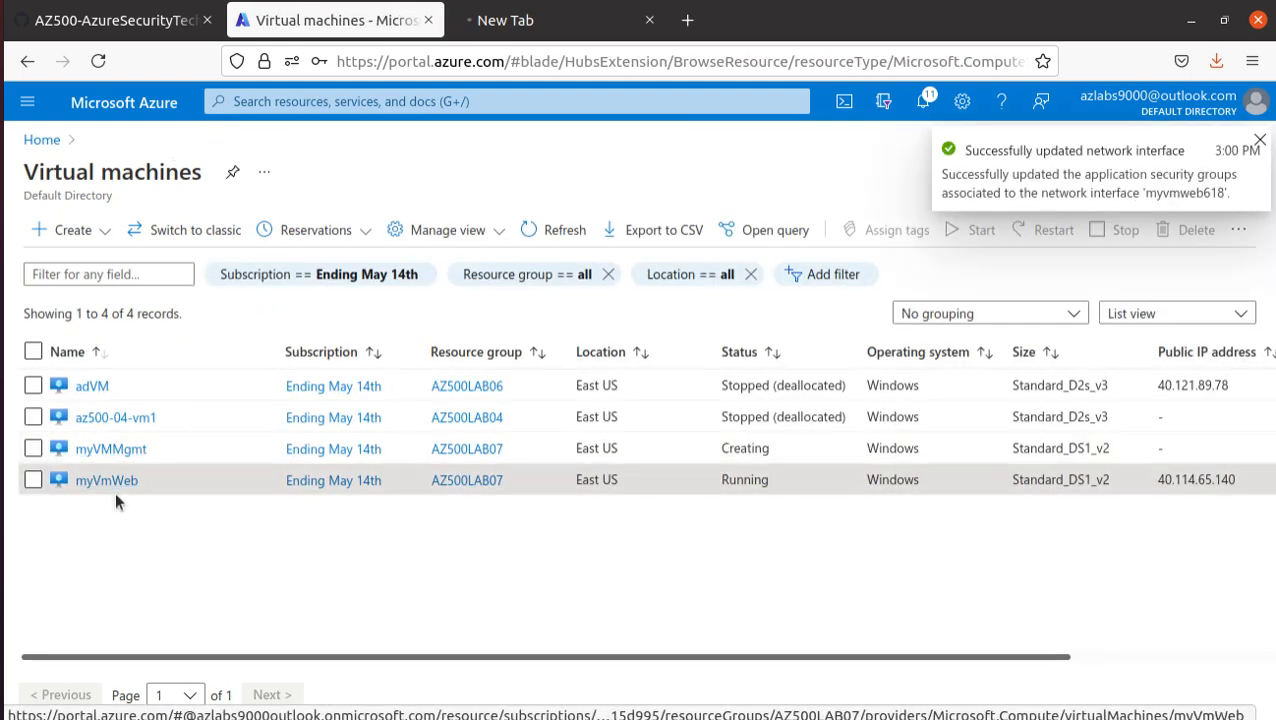
pyautogui.click(131, 449)
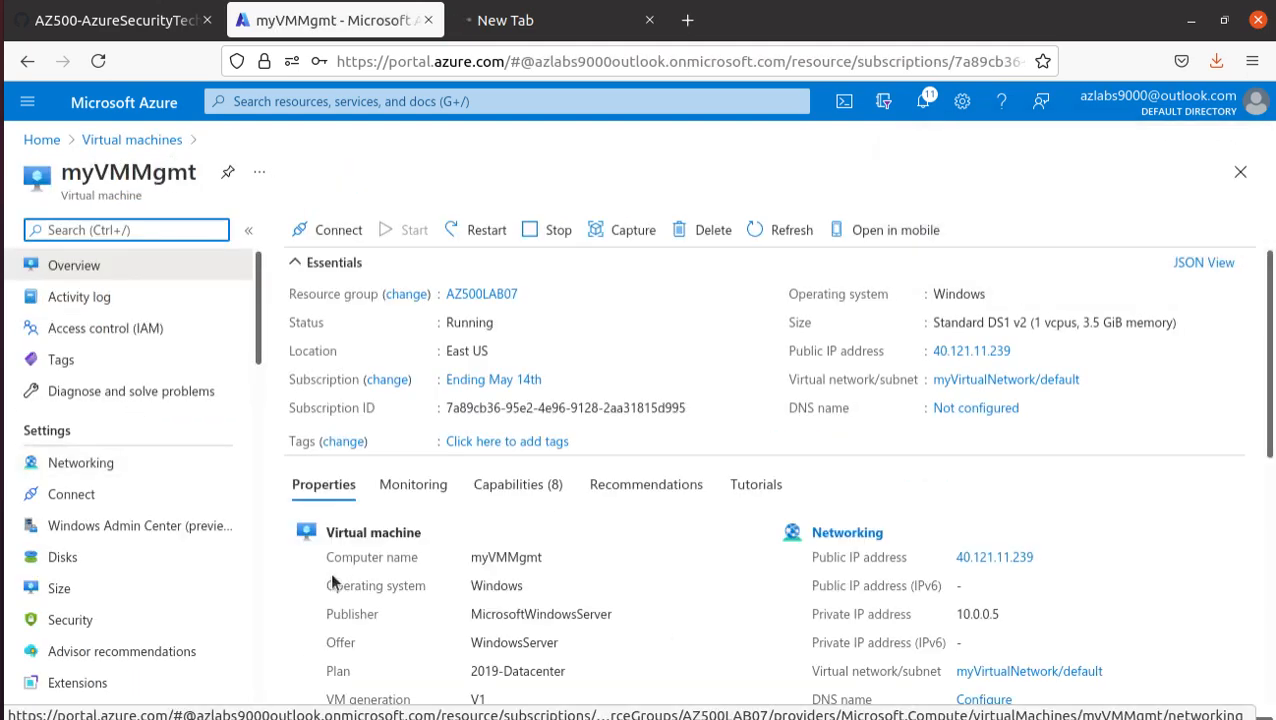
pyautogui.click(105, 468)
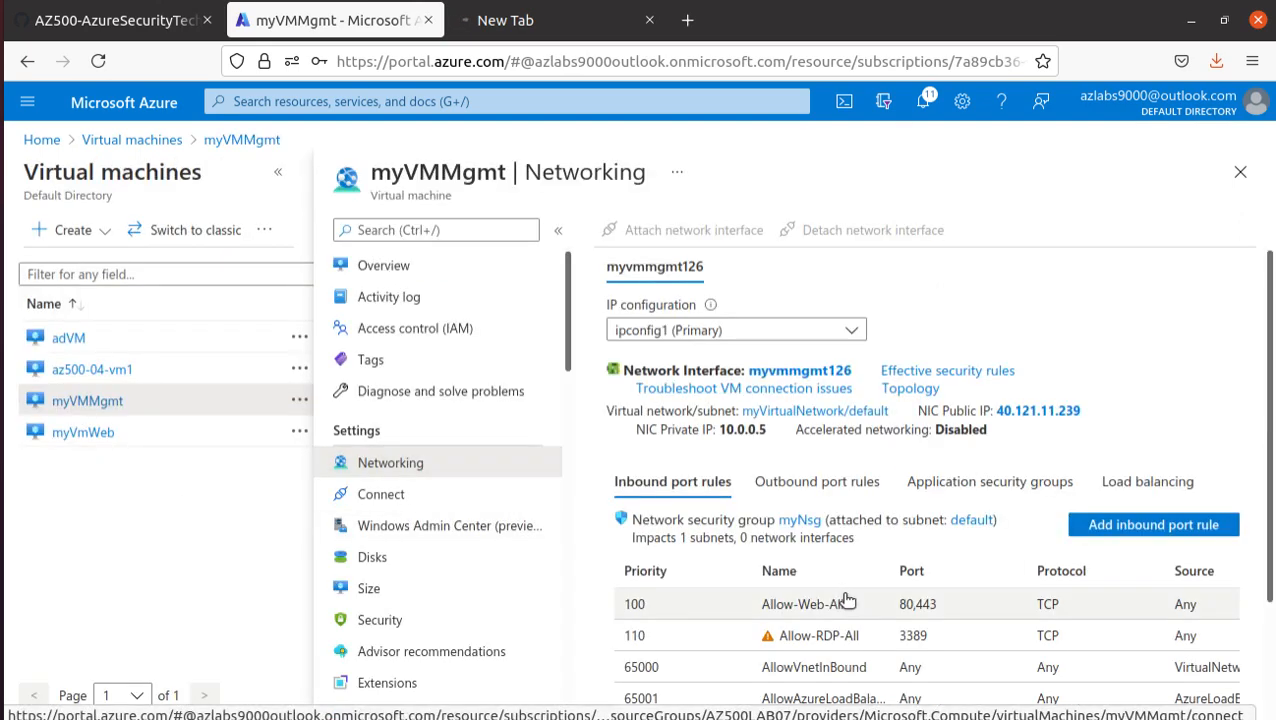
# - Associate myVMMgmt's network interface with the myAsgMgmtServers application security group and save the change
pyautogui.click(986, 484)
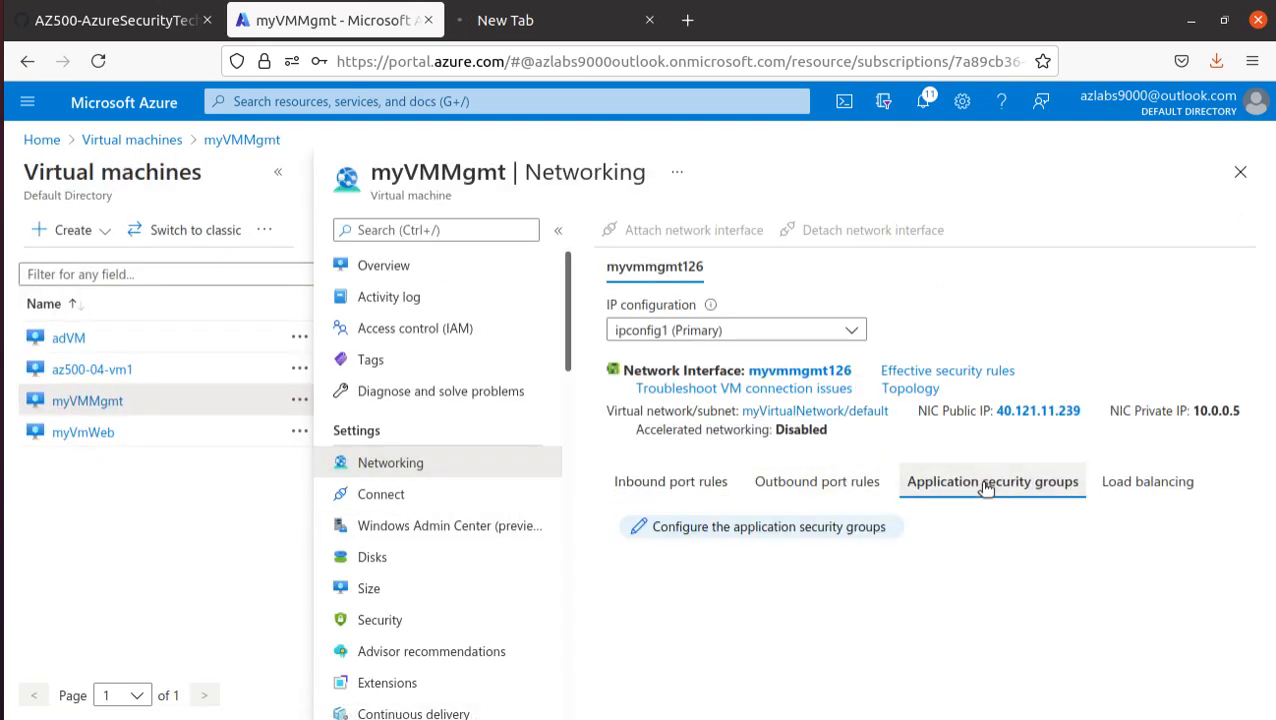
pyautogui.click(752, 529)
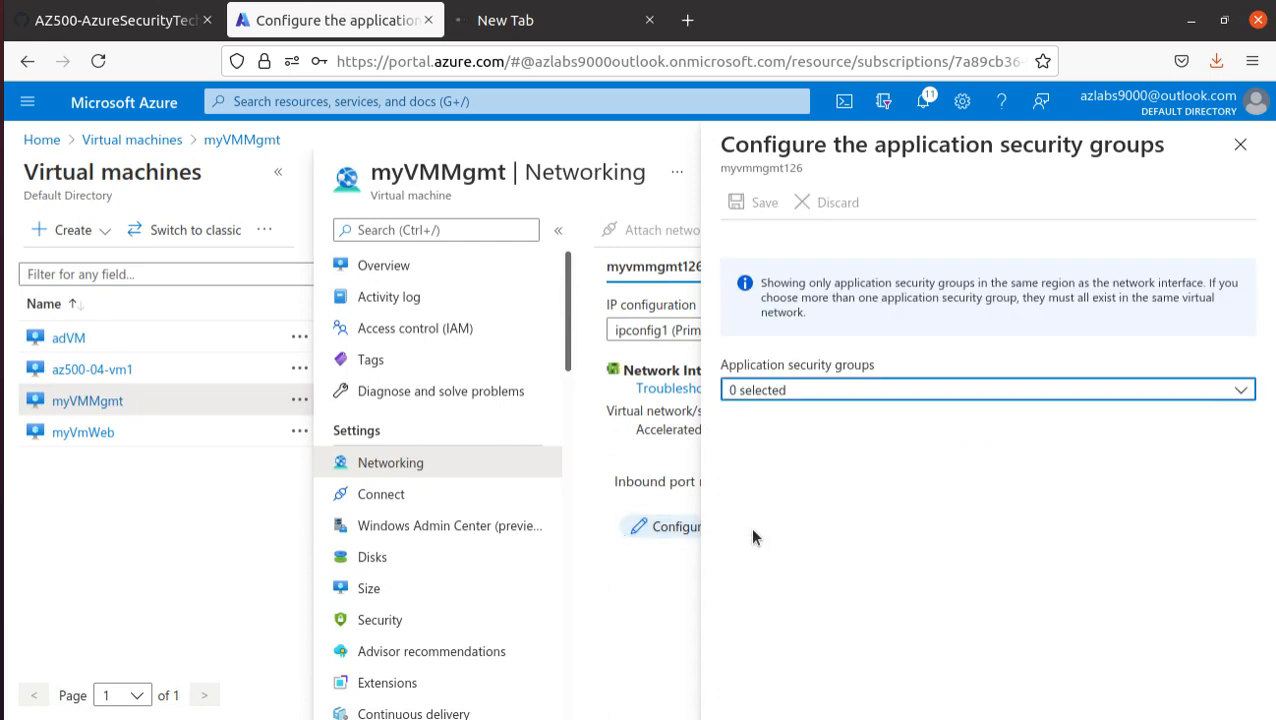
pyautogui.click(770, 392)
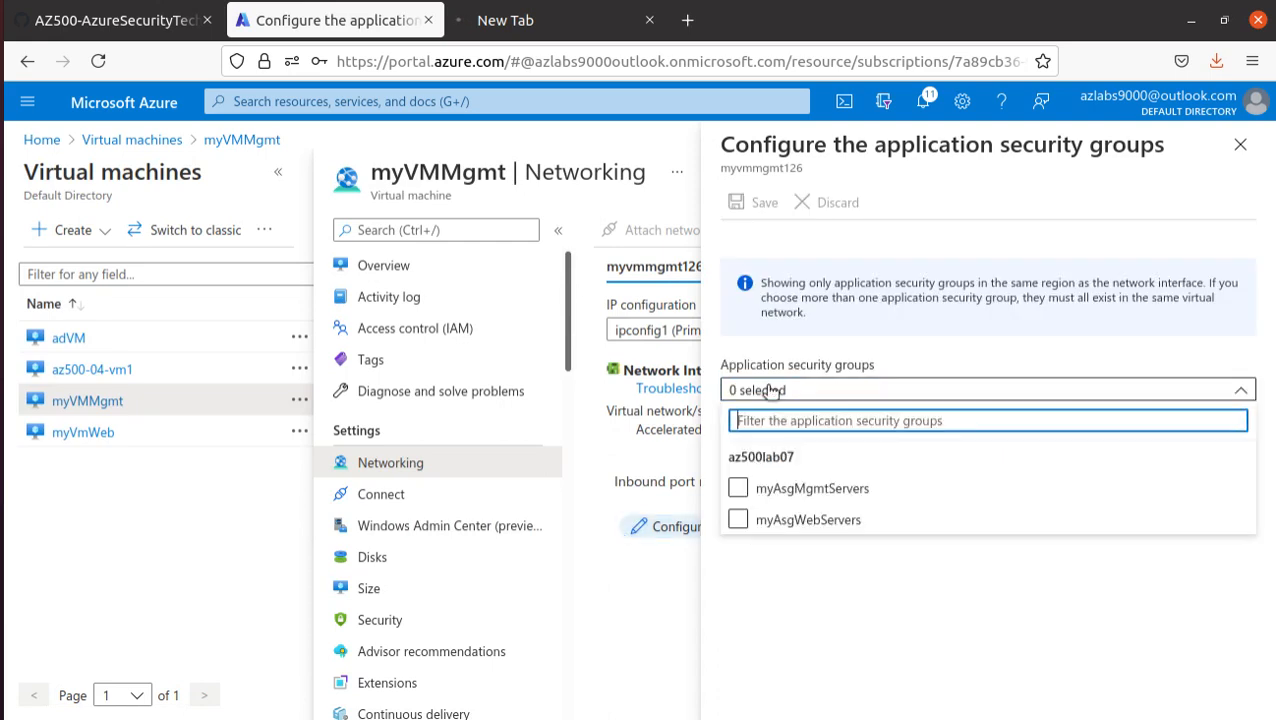
pyautogui.click(810, 489)
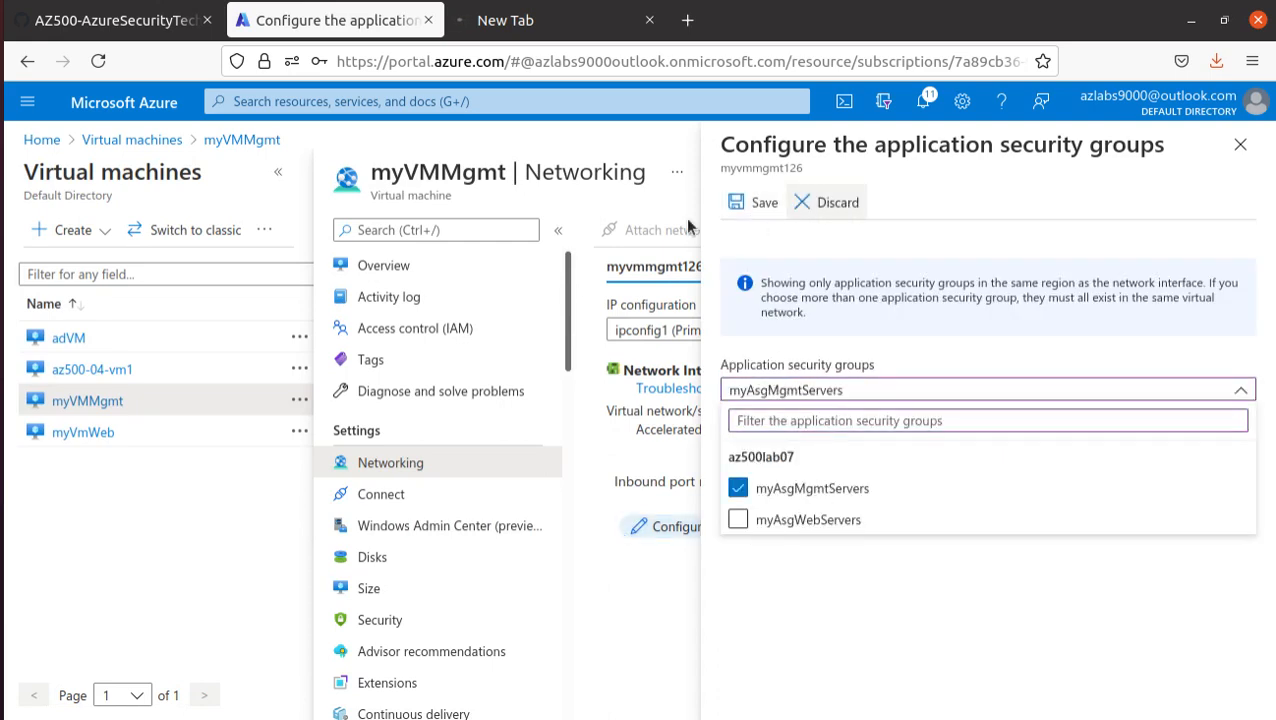
pyautogui.click(745, 205)
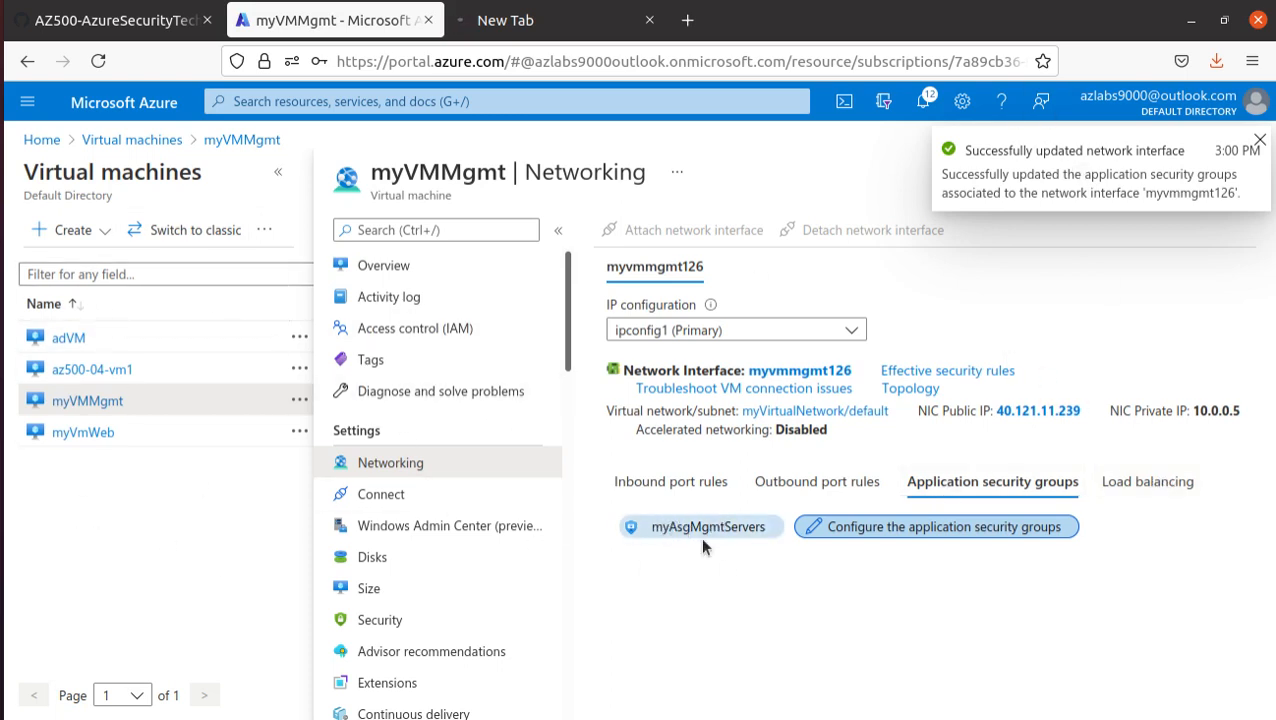
# - Read the lab manual's Task 4 on testing network traffic filtering, including the instructions for connecting to myVMMgmt by Remote Desktop
pyautogui.click(131, 25)
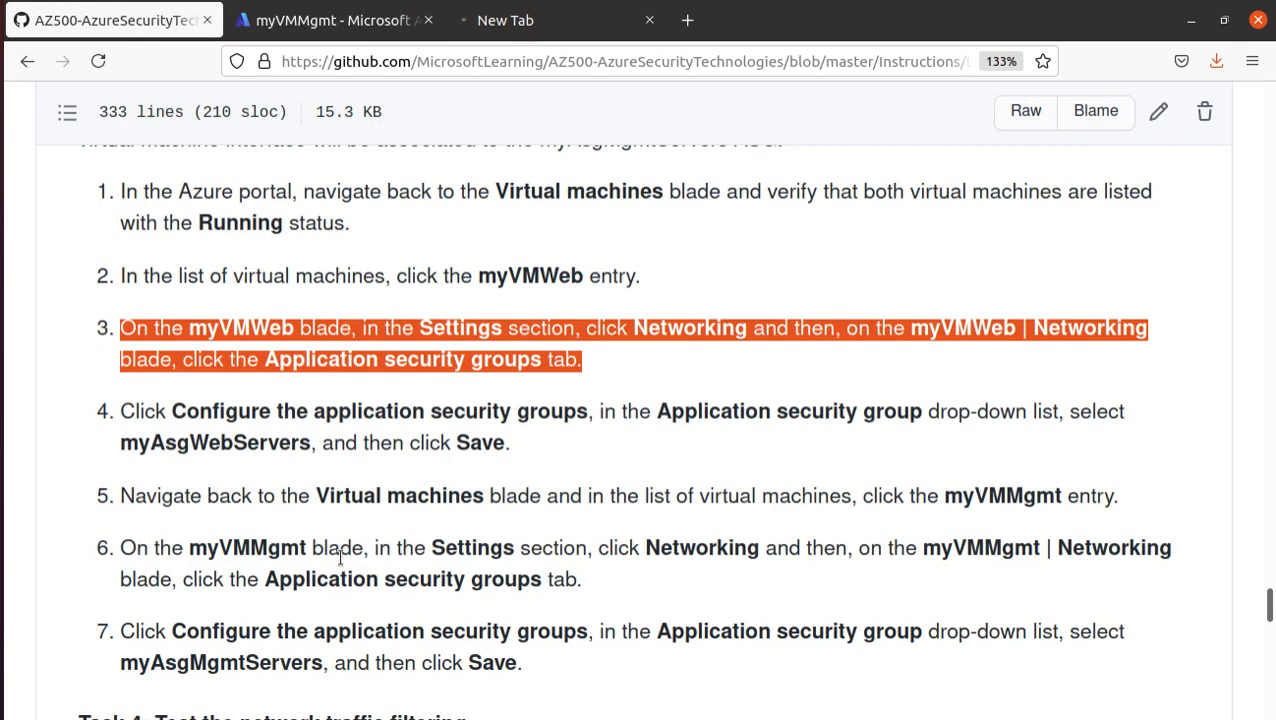
pyautogui.scroll(-2, 700, 604)
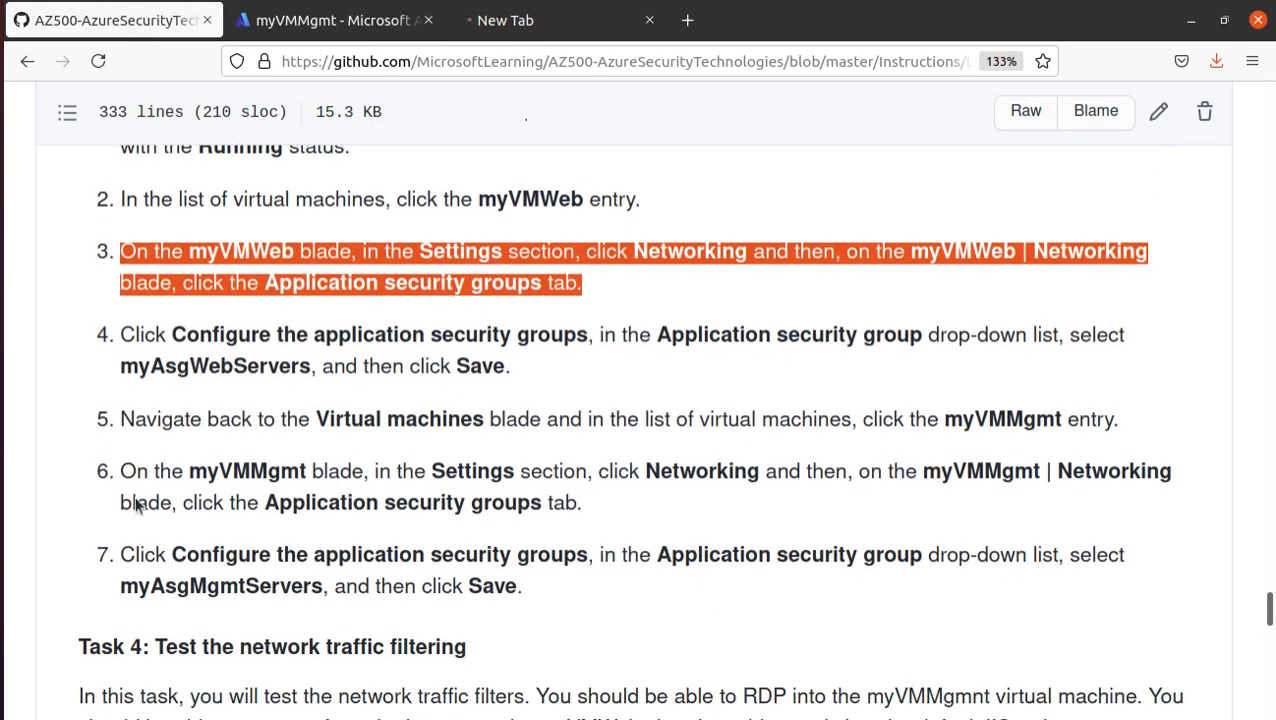
pyautogui.scroll(-3, 557, 455)
pyautogui.scroll(-3, 557, 455)
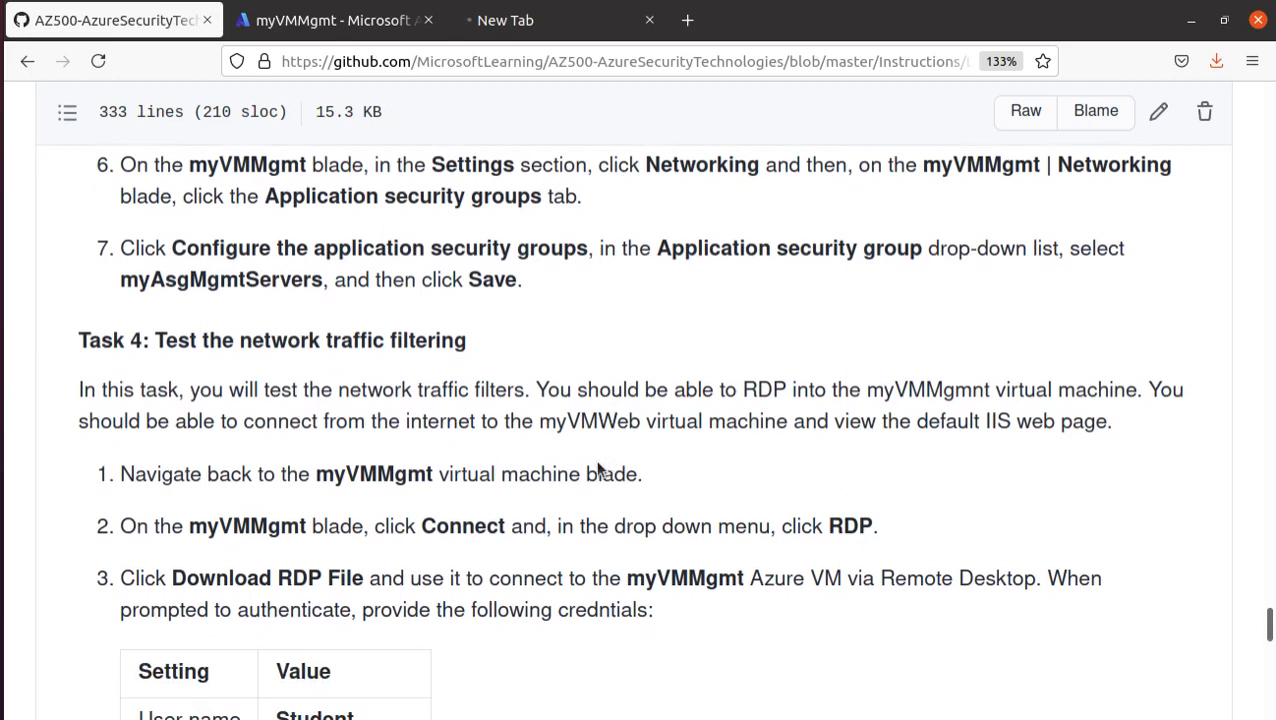
pyautogui.scroll(-2, 518, 445)
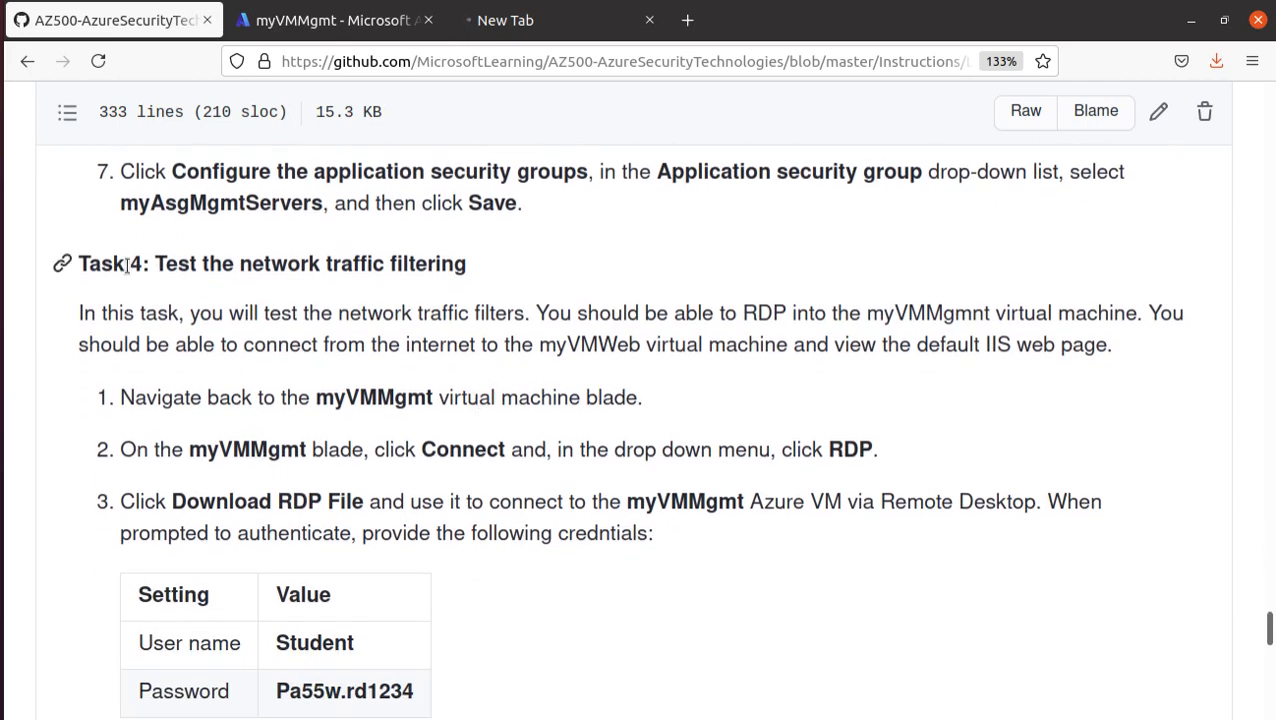
pyautogui.moveTo(155, 264); pyautogui.dragTo(514, 278)
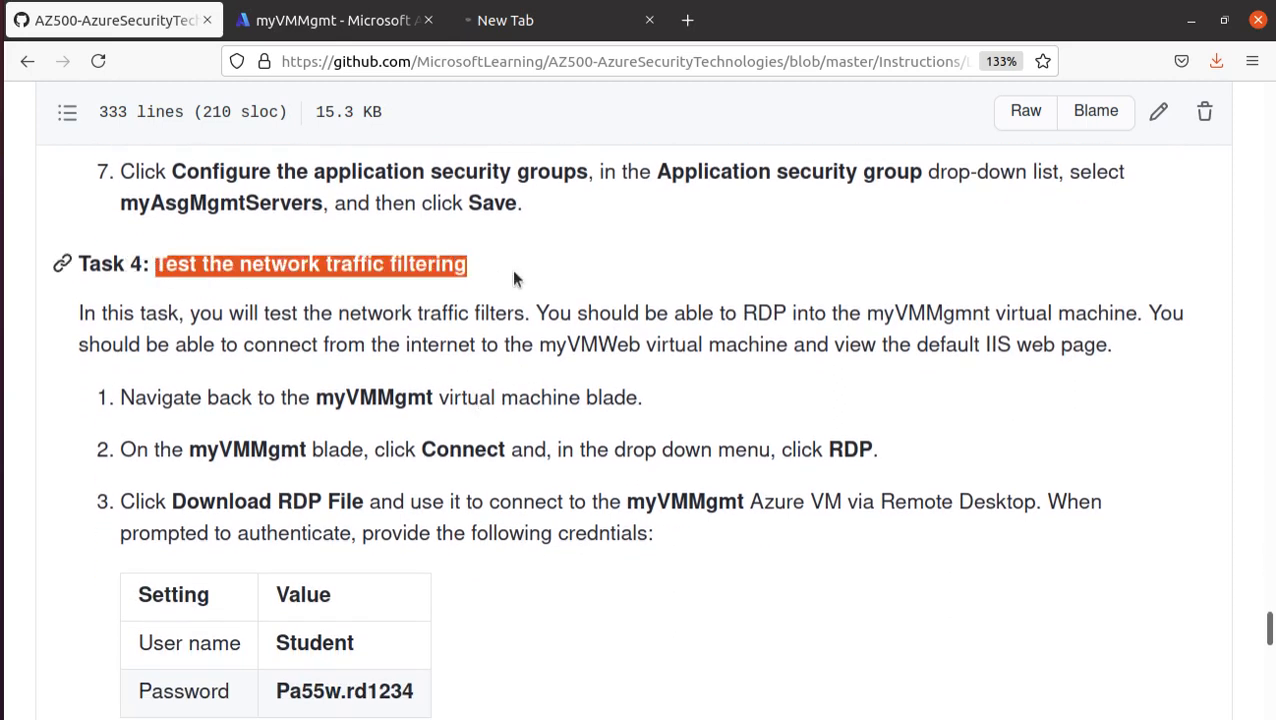
pyautogui.scroll(-2, 500, 312)
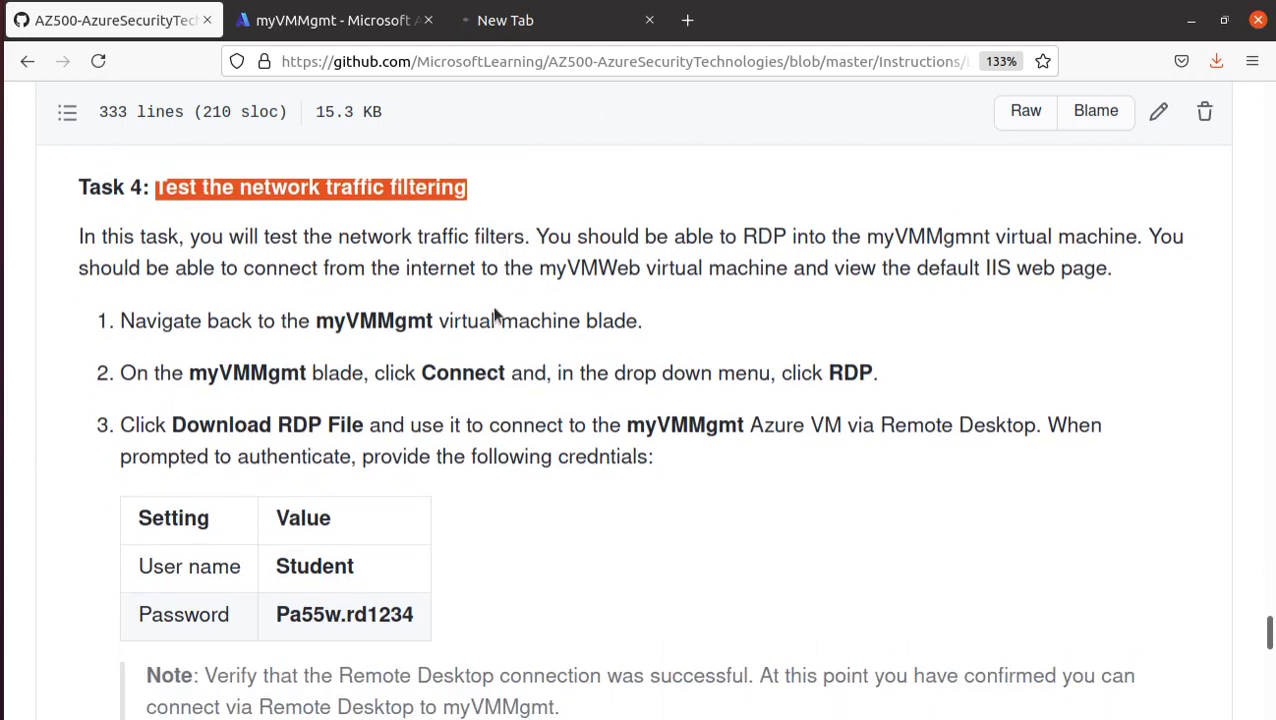
pyautogui.scroll(-2, 320, 445)
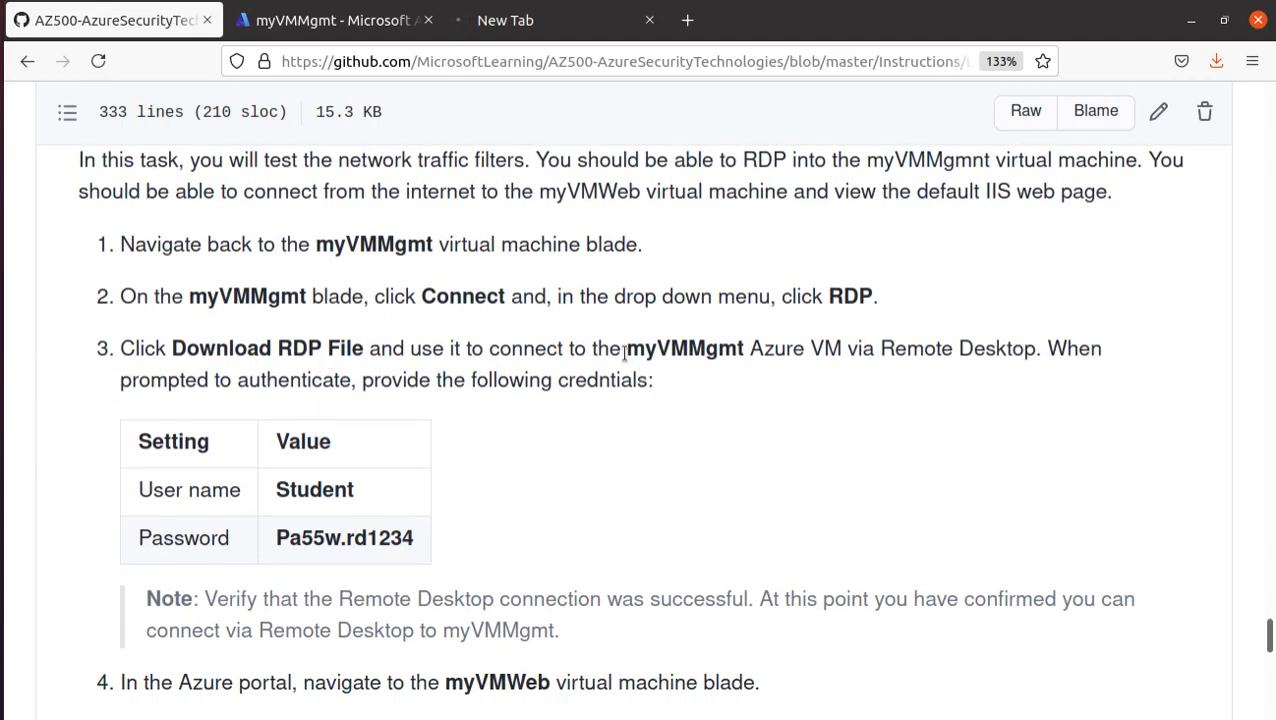
pyautogui.moveTo(624, 350); pyautogui.dragTo(742, 348)
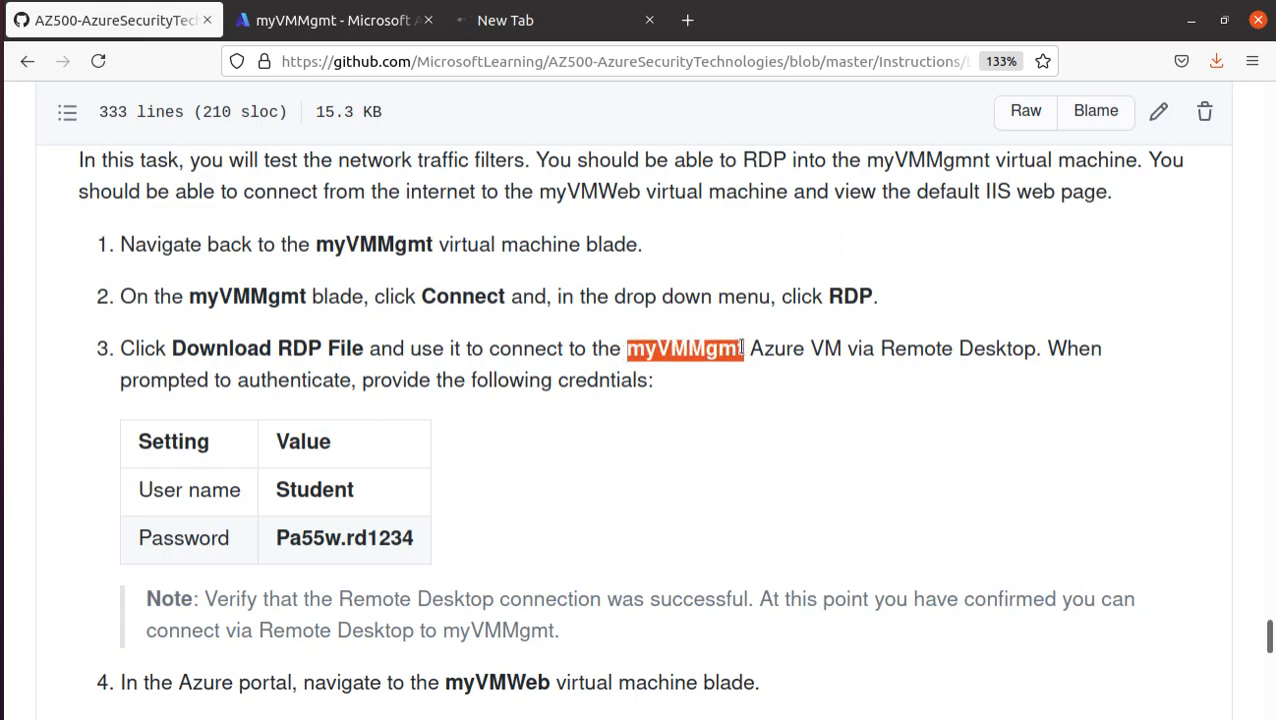
# - In the Azure portal, open the myVMMgmt virtual machine's overview and copy its public IP address
pyautogui.click(316, 27)
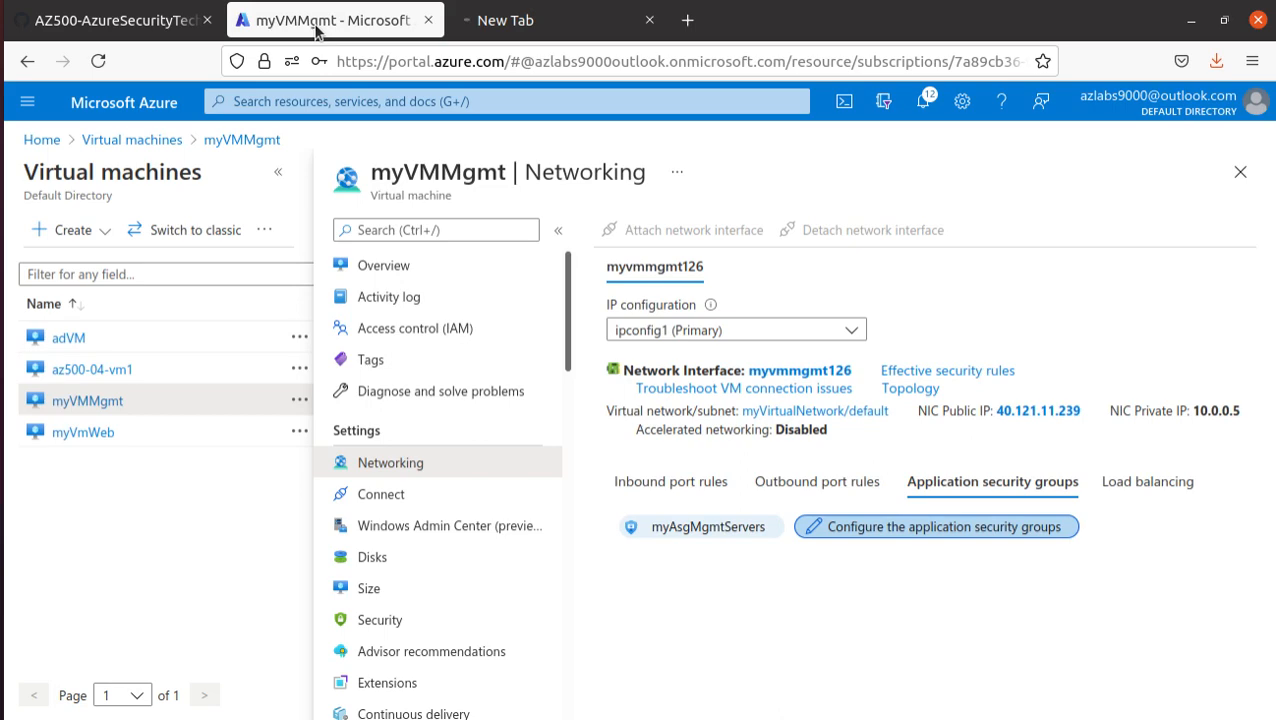
pyautogui.click(133, 140)
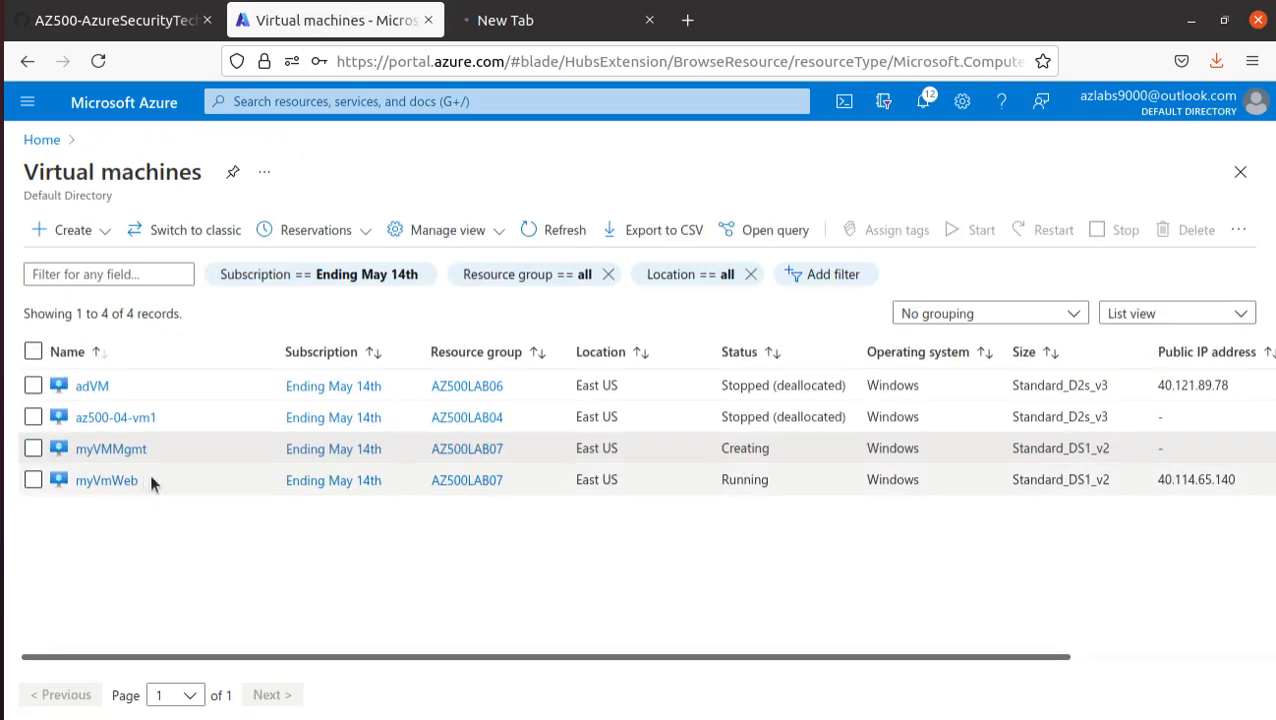
pyautogui.click(134, 448)
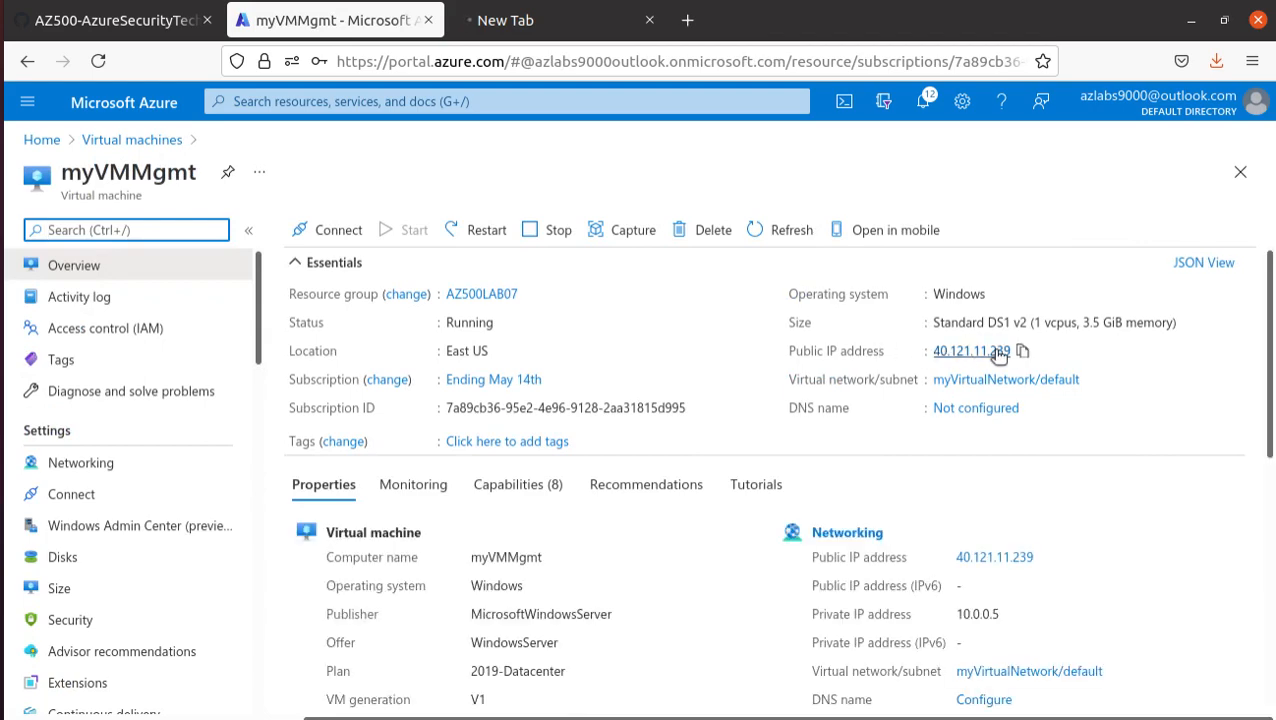
pyautogui.click(1022, 351)
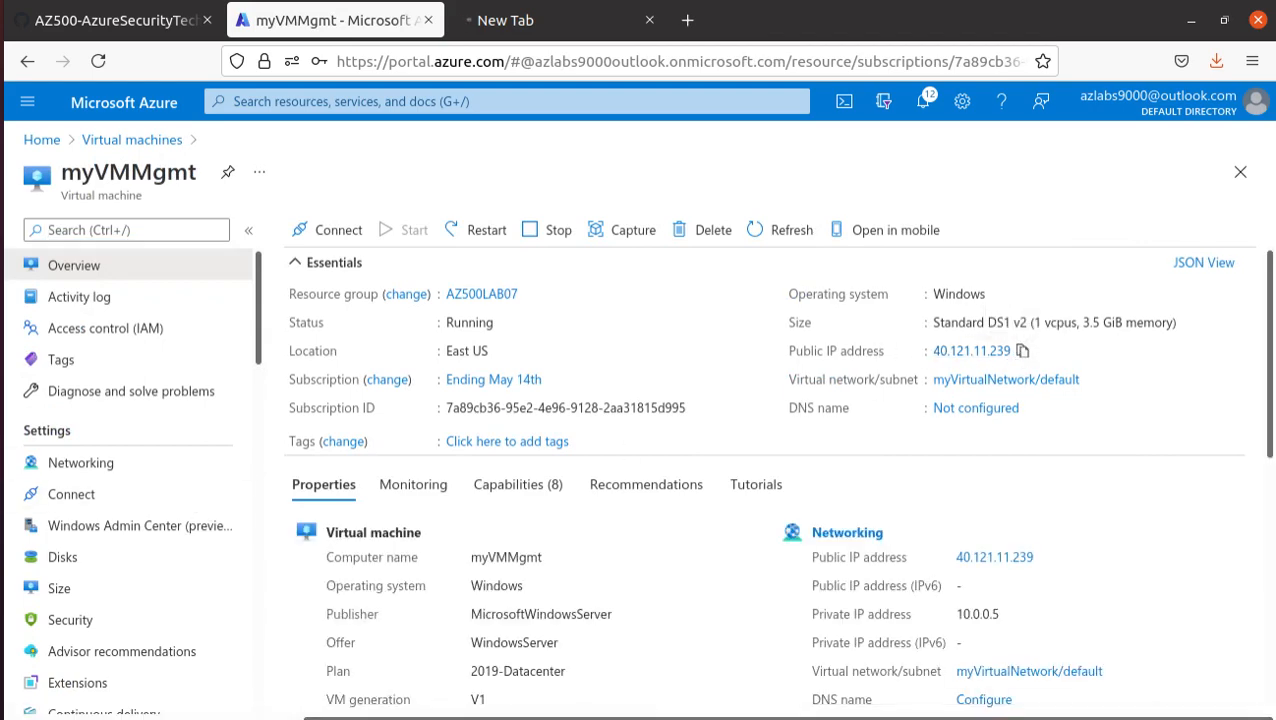
# - Launch Remmina, start an RDP connection to 40.121.11.239, and accept the server's certificate
pyautogui.click(5, 690)
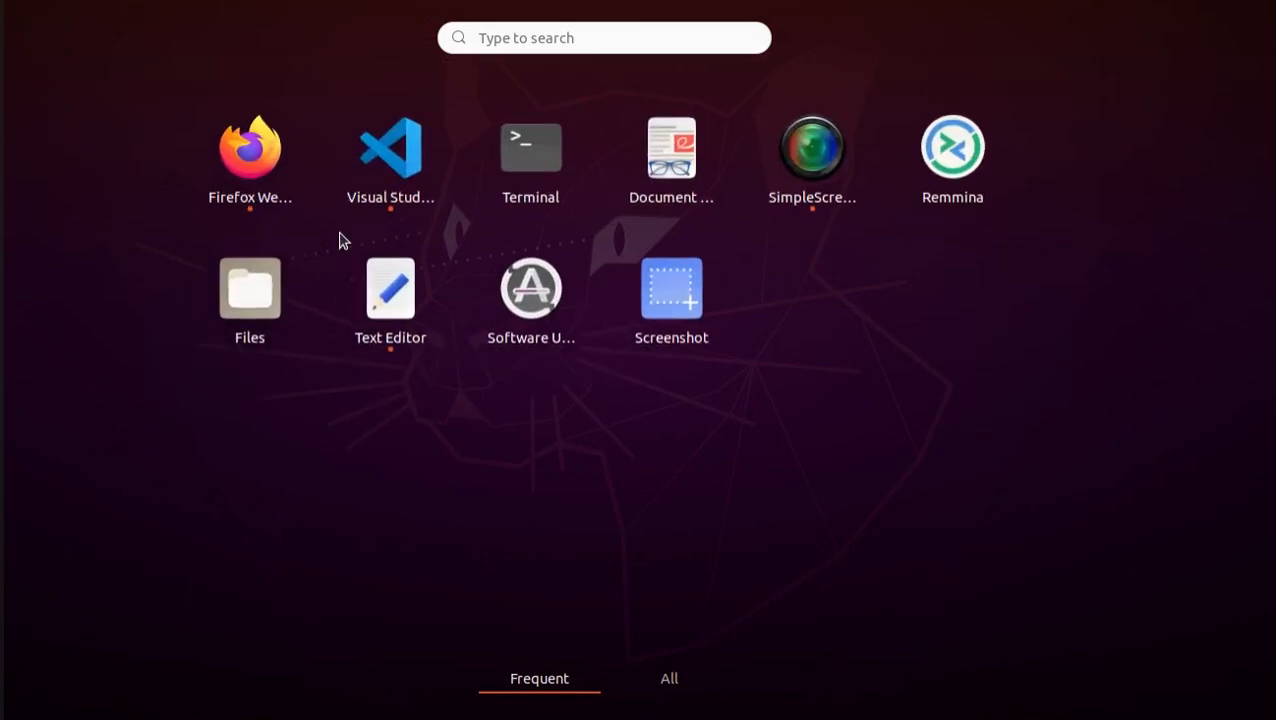
pyautogui.write('rel')
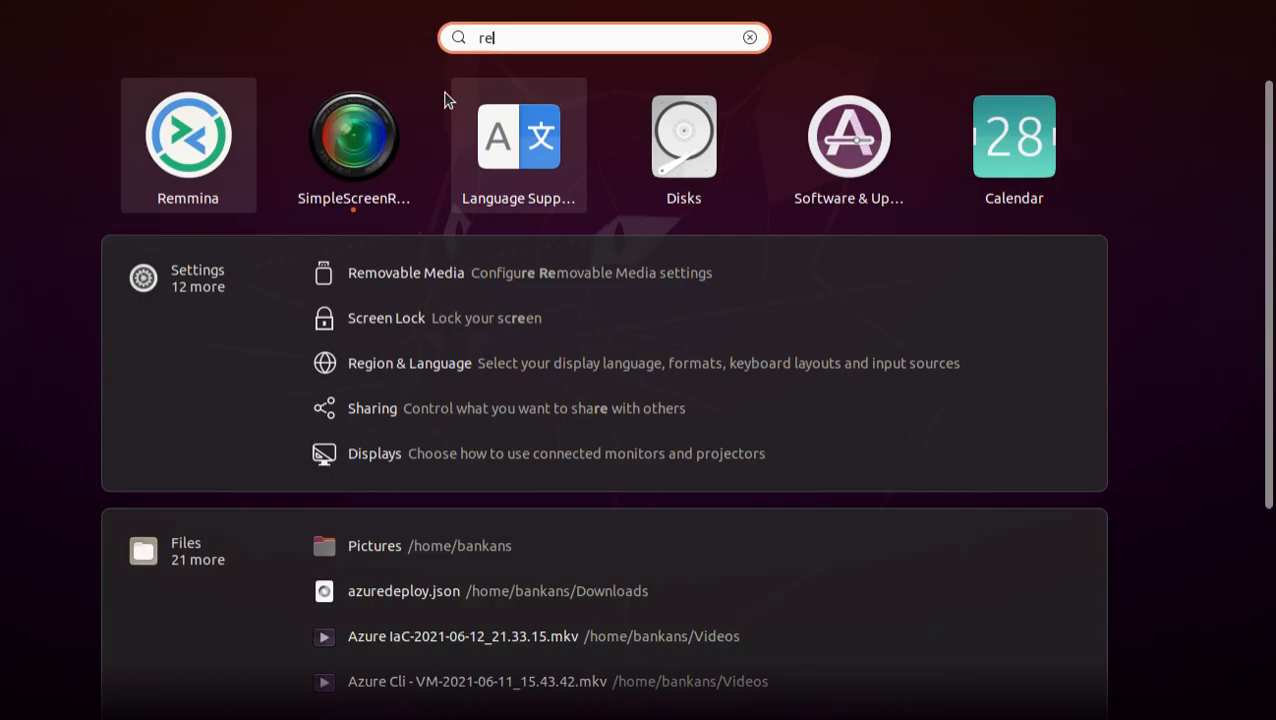
pyautogui.click(219, 160)
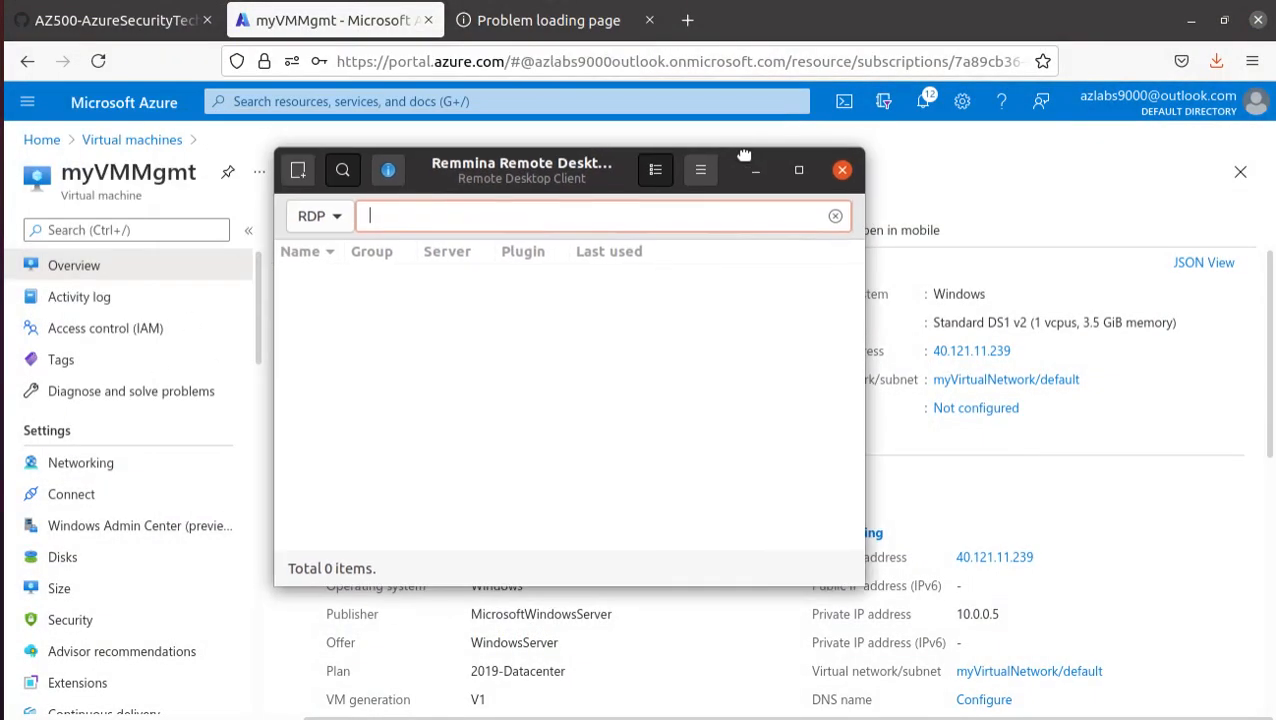
pyautogui.hotkey('ctrl', 'v')
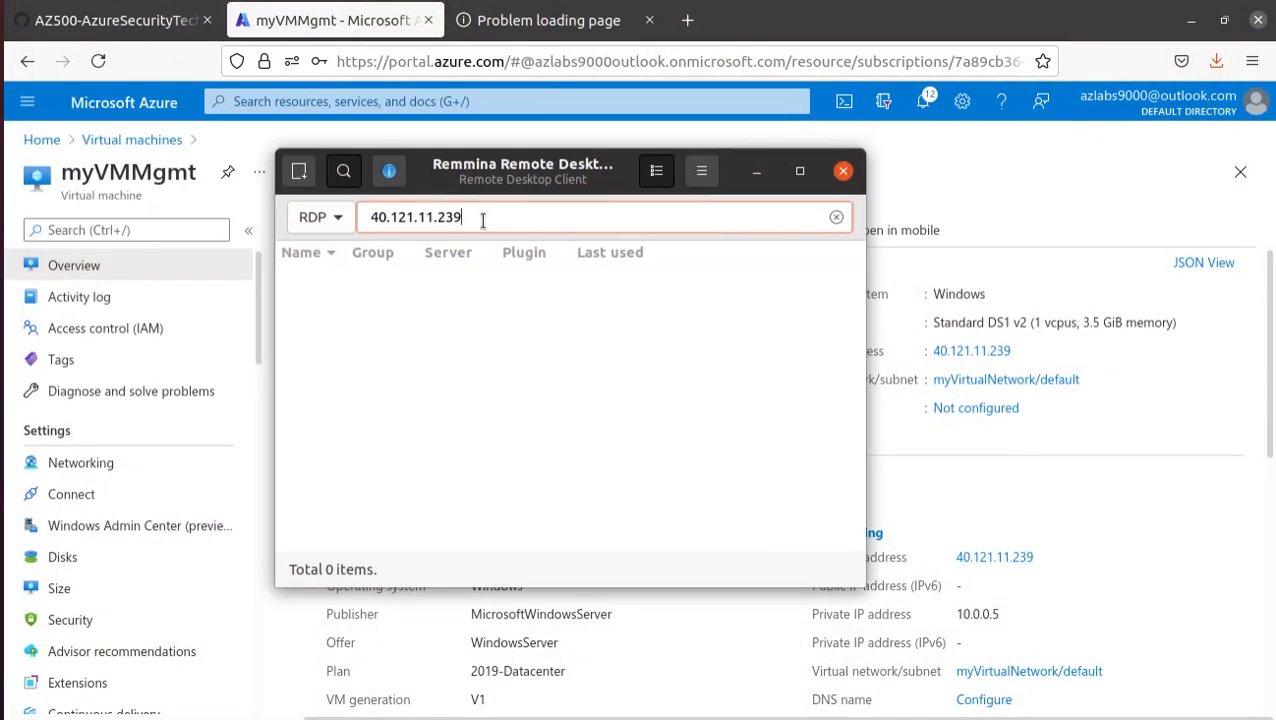
pyautogui.press('Return')
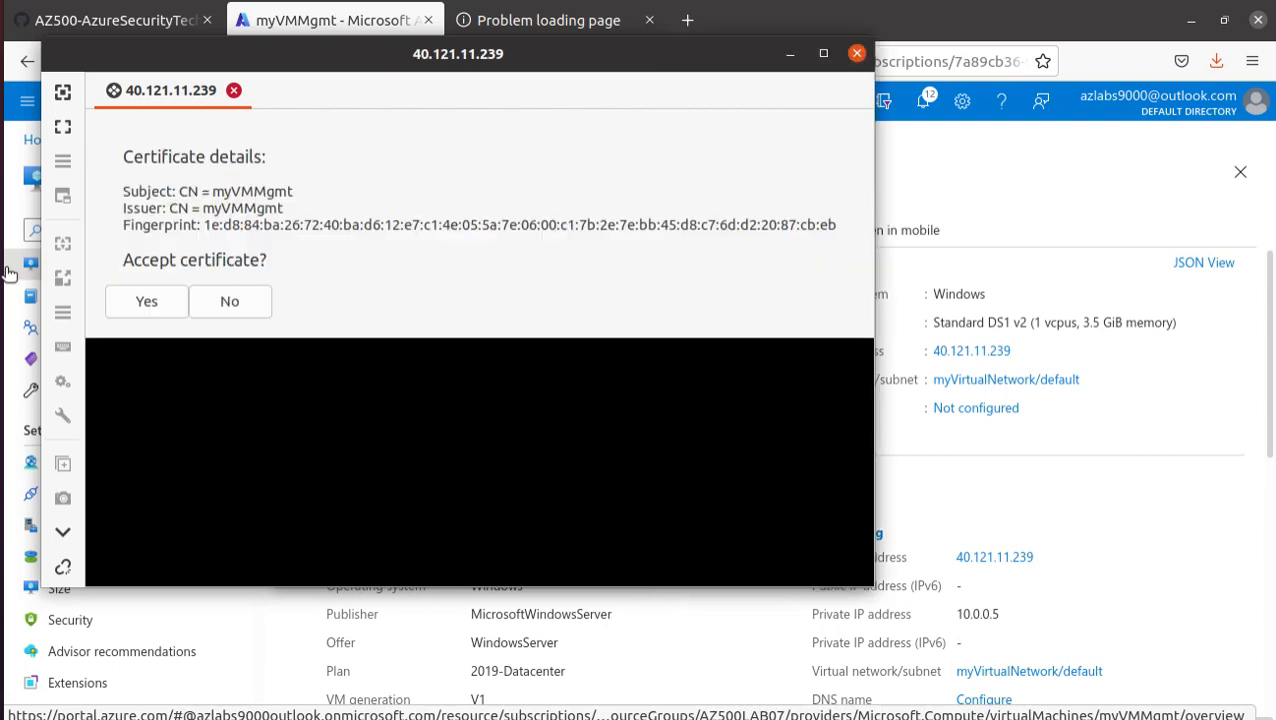
pyautogui.click(168, 300)
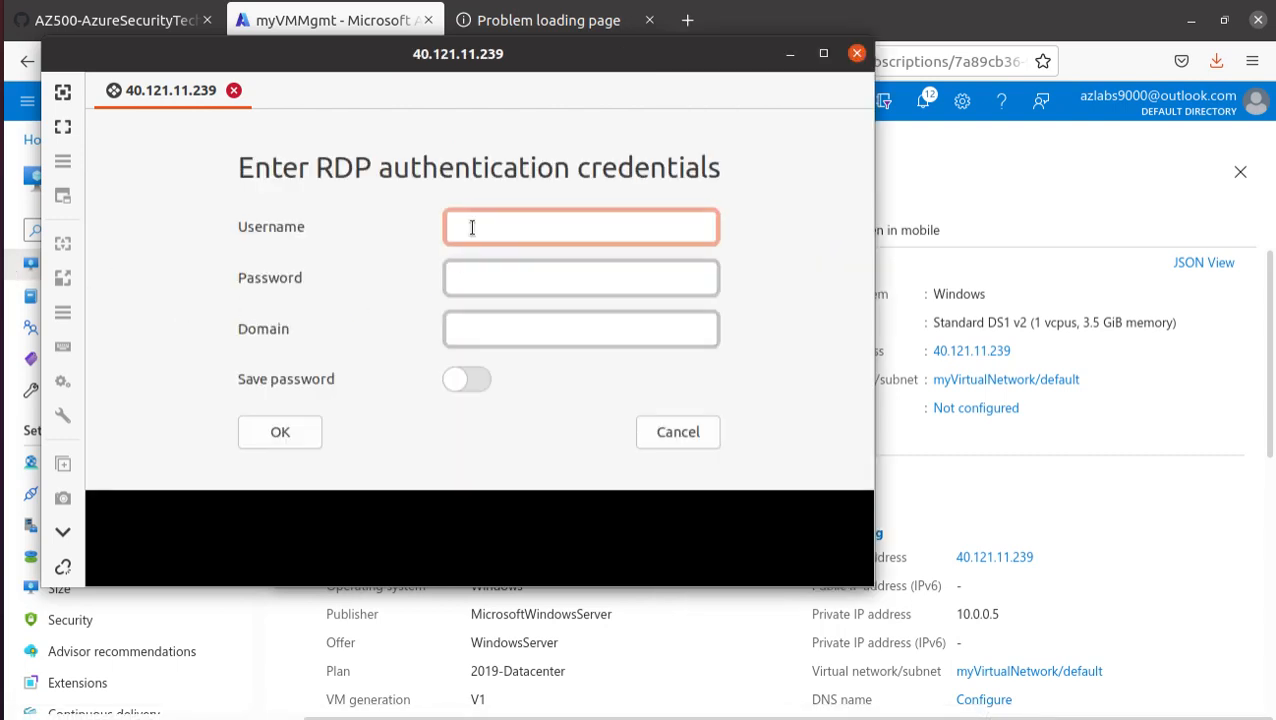
# - Enter student as the username in the RDP authentication credentials
pyautogui.write('student')
pyautogui.press('Tab')
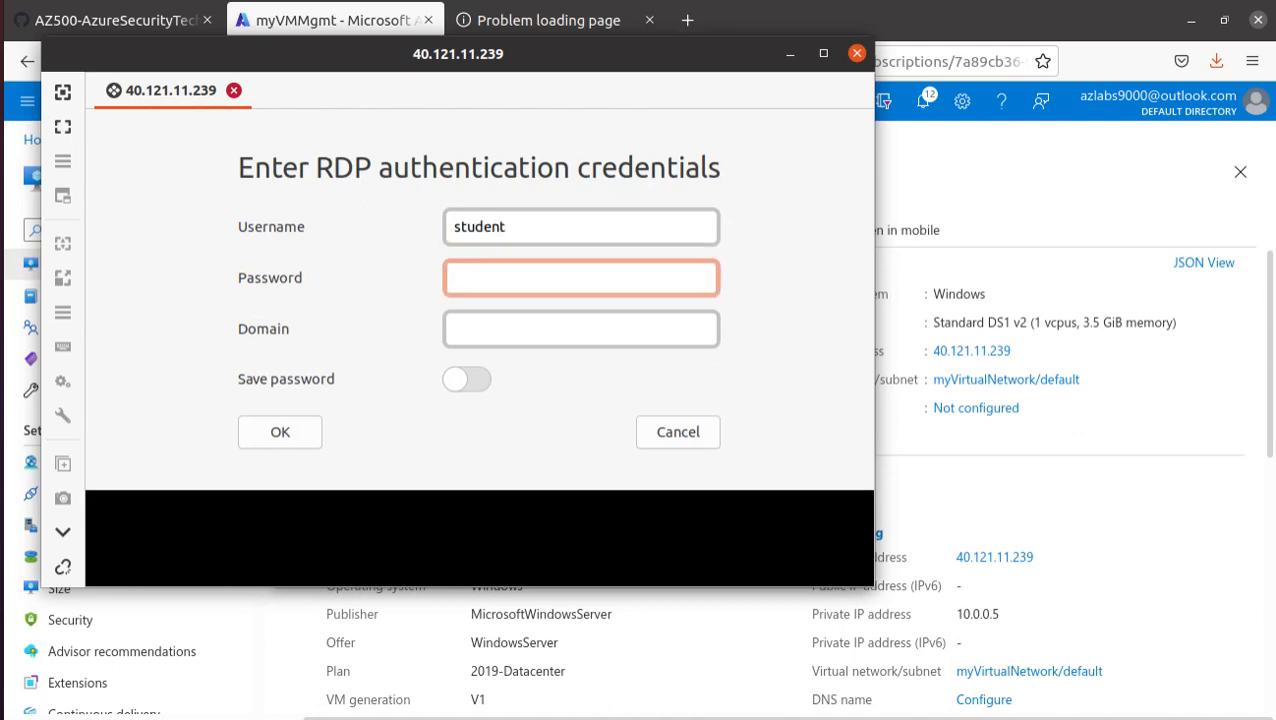
# - Copy the account password from the credentials table in the lab manual's Task 4
pyautogui.hotkey('alt', 'Tab')
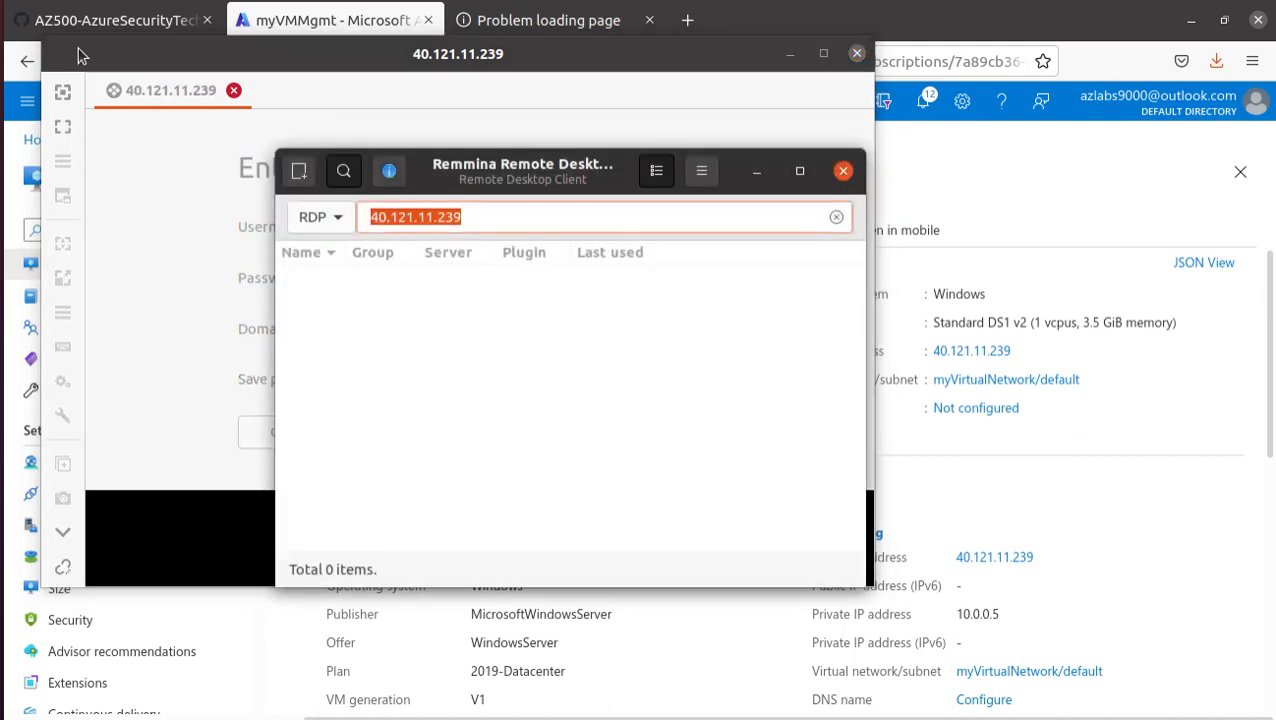
pyautogui.click(112, 21)
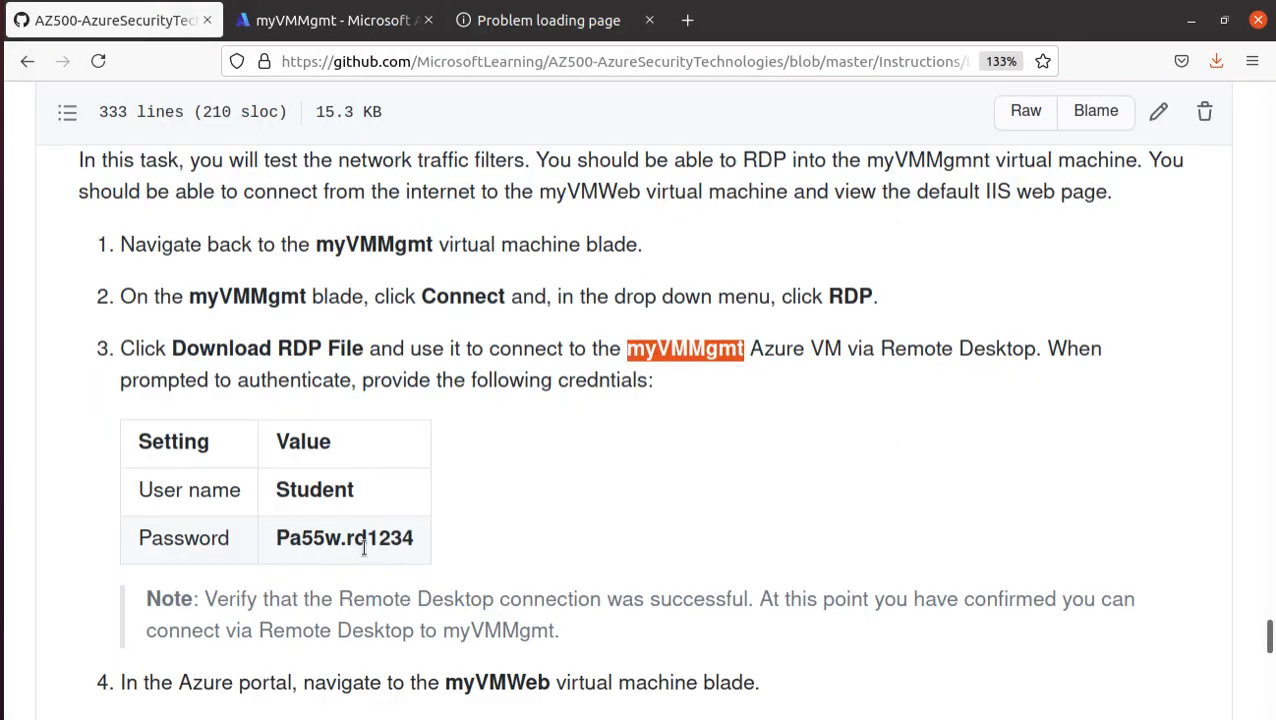
pyautogui.doubleClick(364, 540)
pyautogui.moveTo(364, 540); pyautogui.dragTo(278, 540)
pyautogui.rightClick(369, 540)
pyautogui.click(412, 349)
# - Return to the RDP credentials form in Remmina, paste the account password, and submit the login
pyautogui.hotkey('alt', 'Tab')
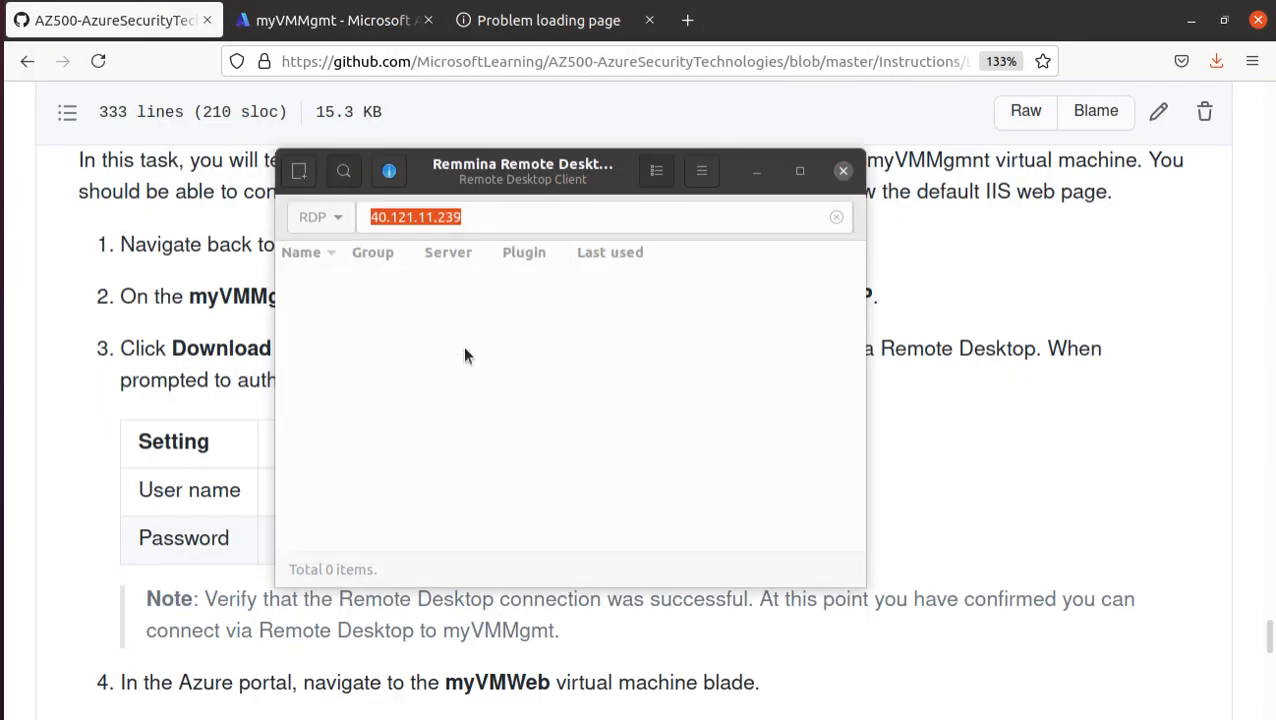
pyautogui.hotkey('alt', 'Tab')
pyautogui.hotkey('alt', 'Tab')
pyautogui.hotkey('alt', 'Tab')
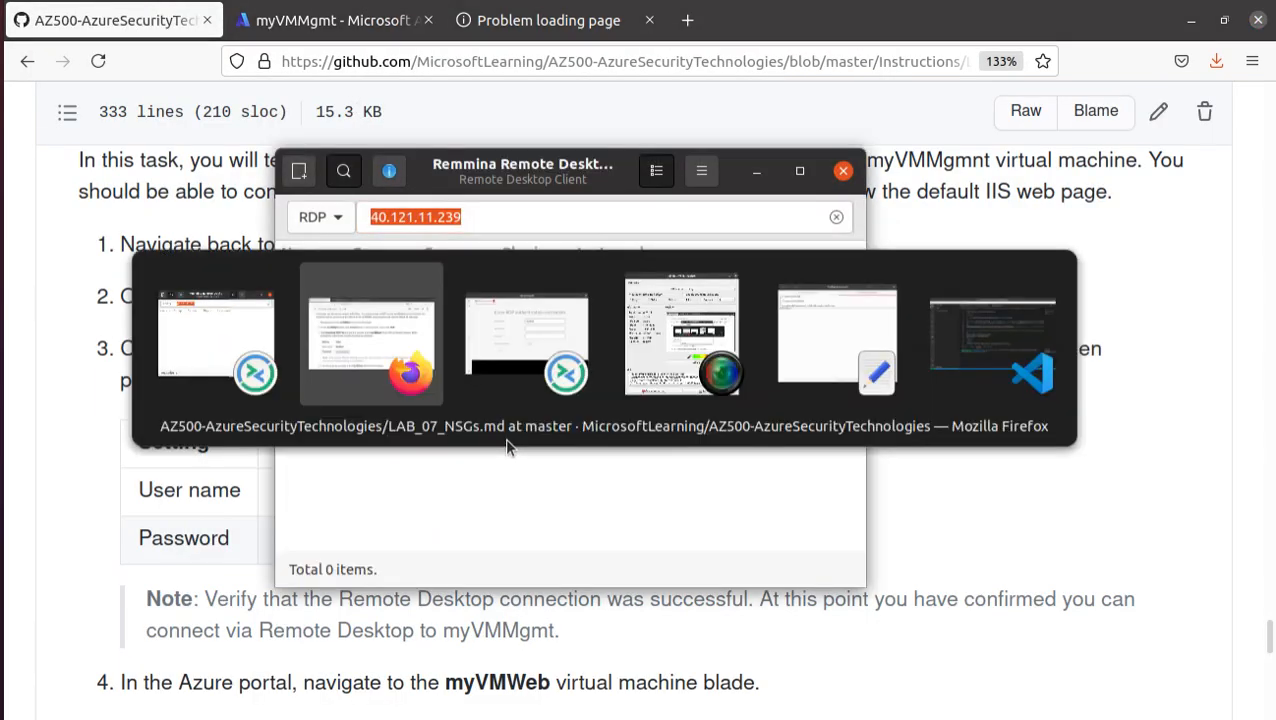
pyautogui.hotkey('alt', 'Tab')
pyautogui.hotkey('ctrl', 'v')
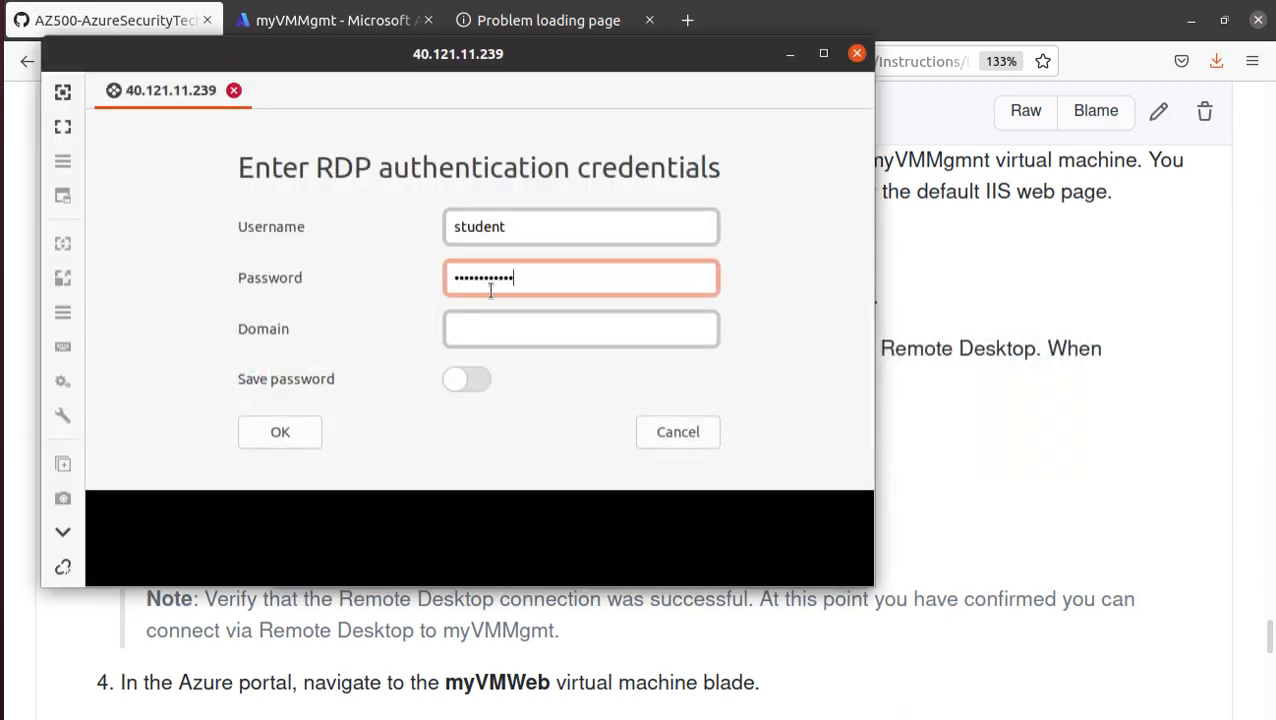
pyautogui.click(276, 433)
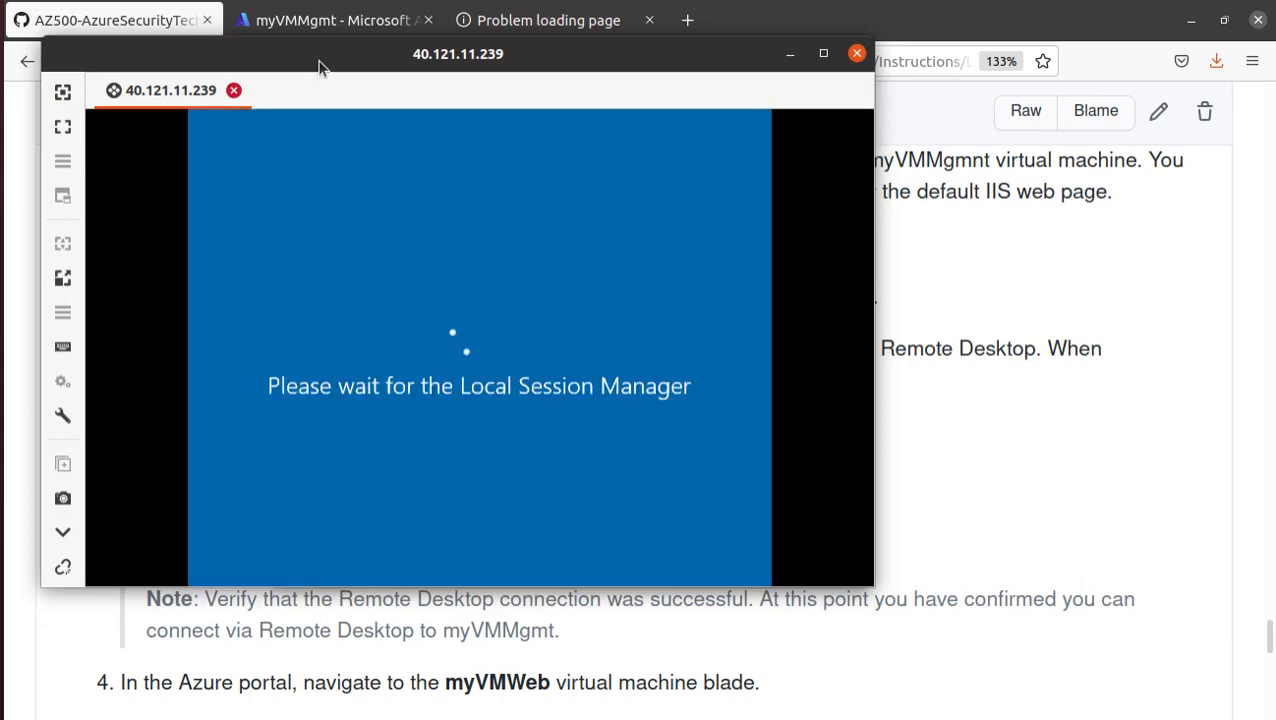
# - Open Remmina's connection window again beside the running 40.121.11.239 session and move both windows clear of the browser tabs
pyautogui.moveTo(320, 61); pyautogui.dragTo(502, 95)
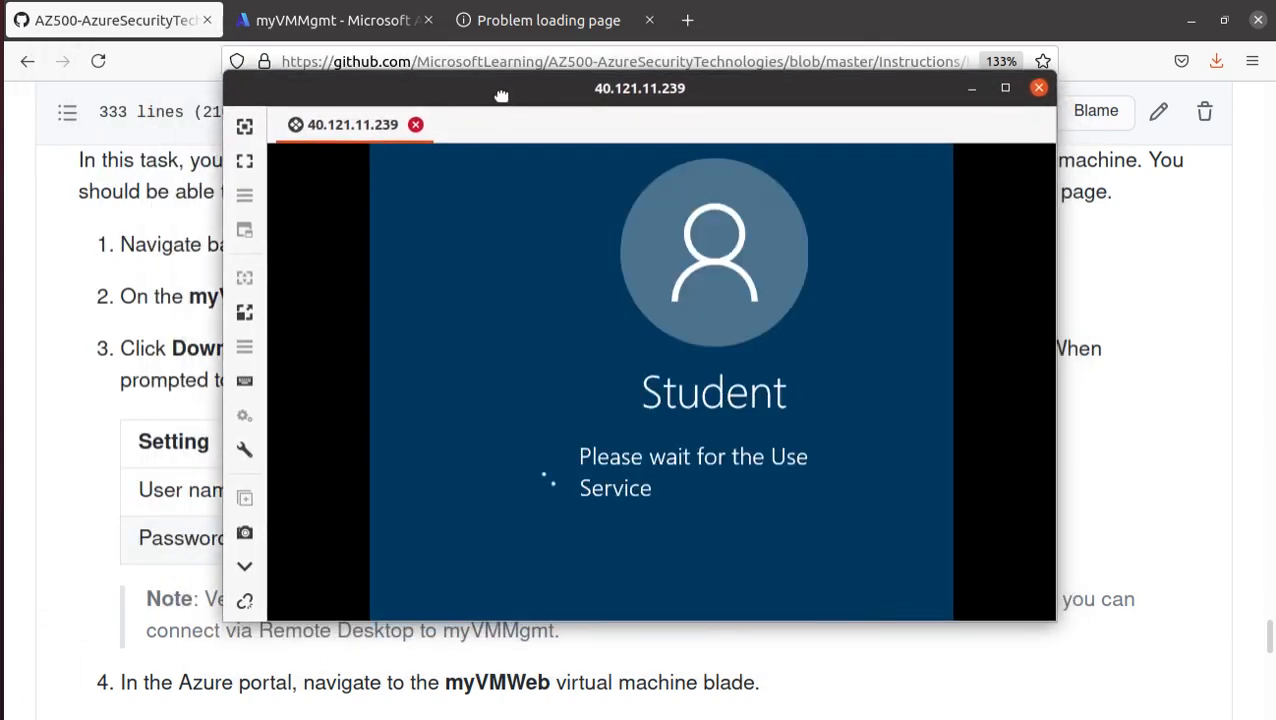
pyautogui.rightClick(5, 546)
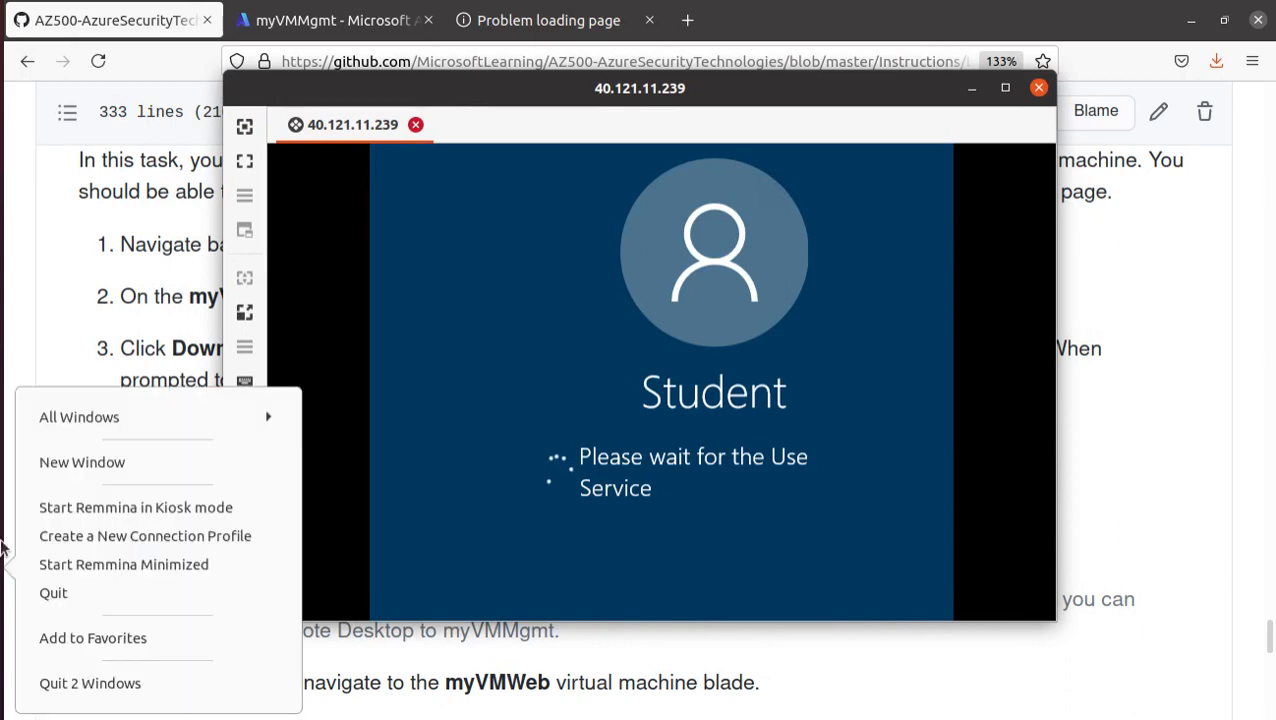
pyautogui.click(189, 460)
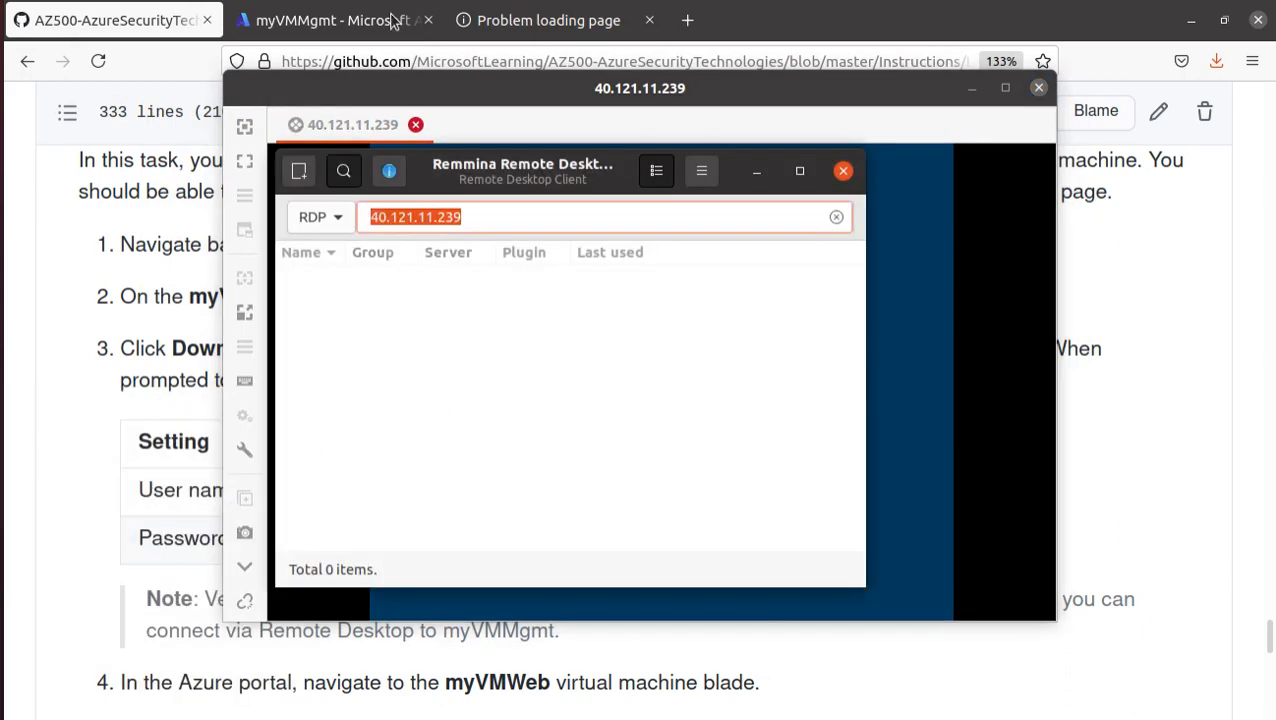
pyautogui.moveTo(783, 162); pyautogui.dragTo(905, 341)
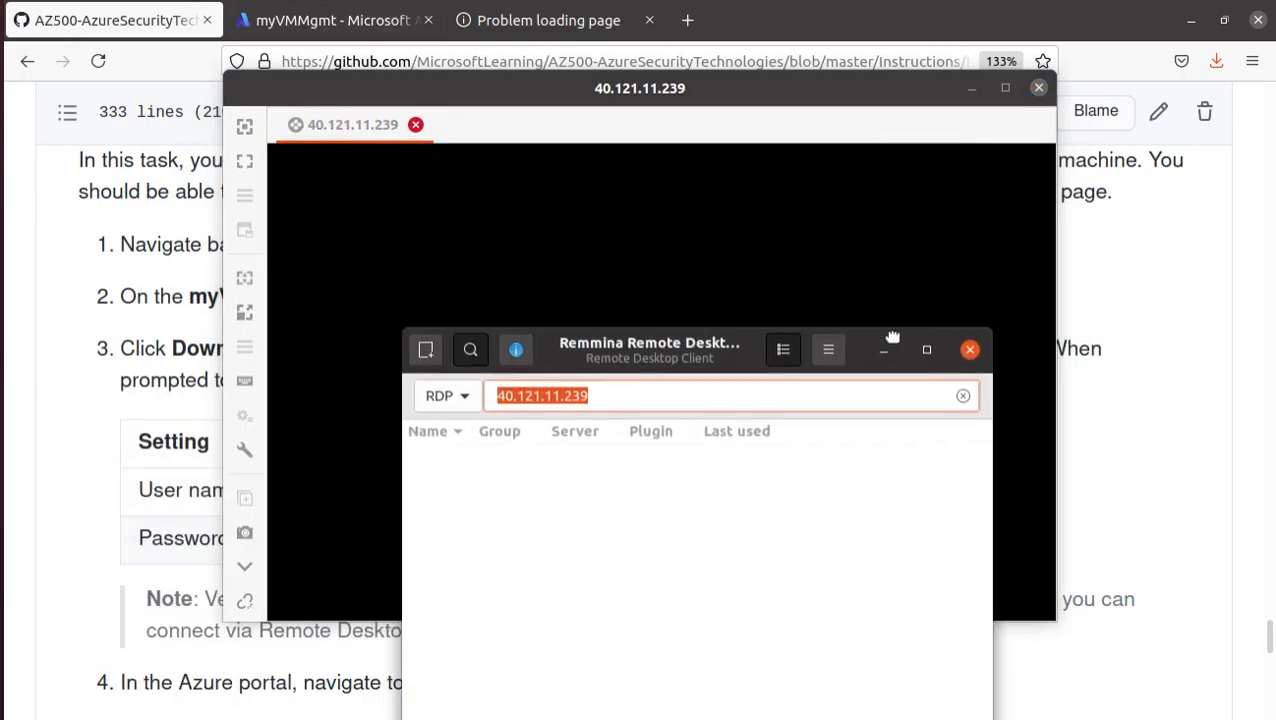
# - Switch to the Azure portal, open the myVmWeb virtual machine from the virtual machines list, and copy its public IP address
pyautogui.click(348, 30)
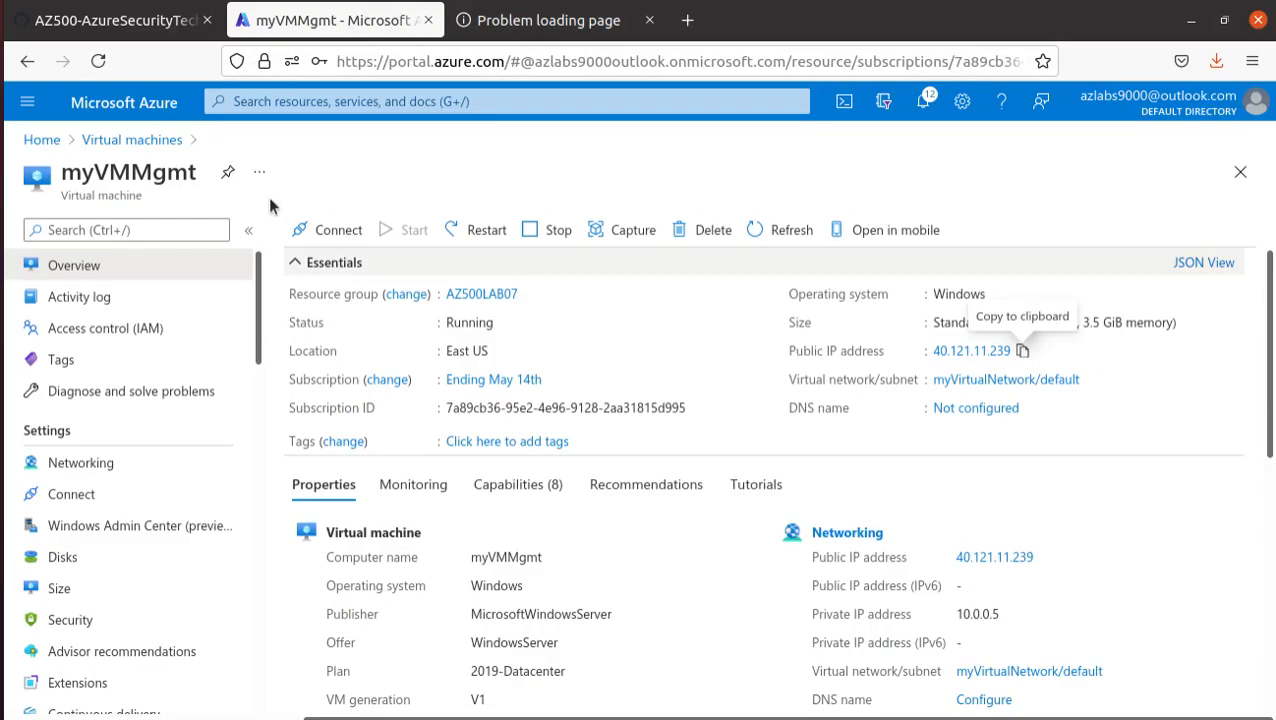
pyautogui.click(115, 141)
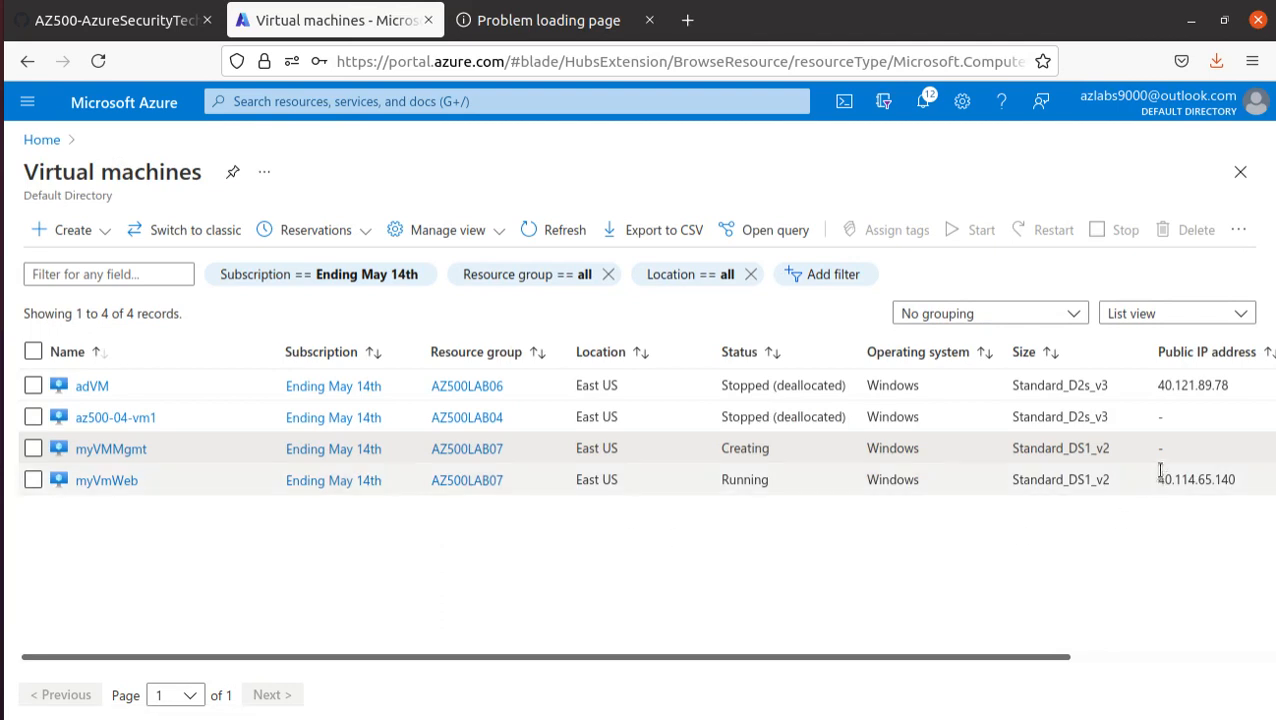
pyautogui.moveTo(1243, 484); pyautogui.dragTo(1166, 475)
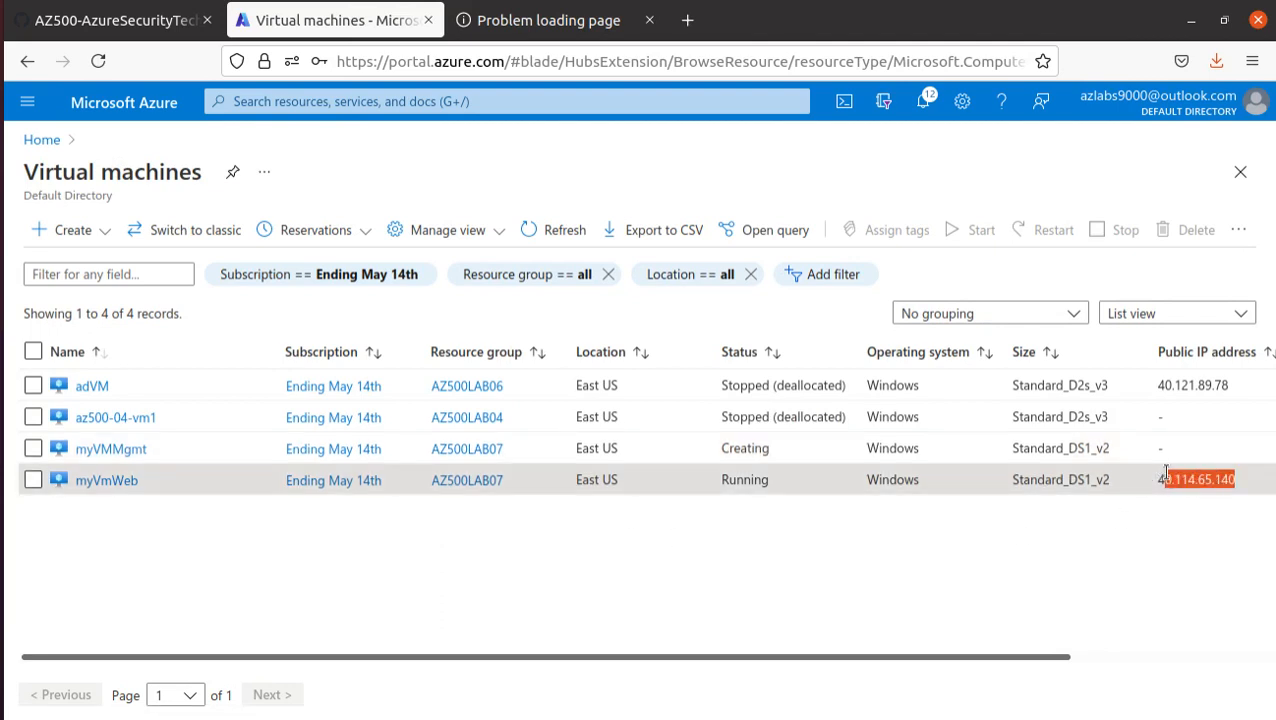
pyautogui.rightClick(1157, 476)
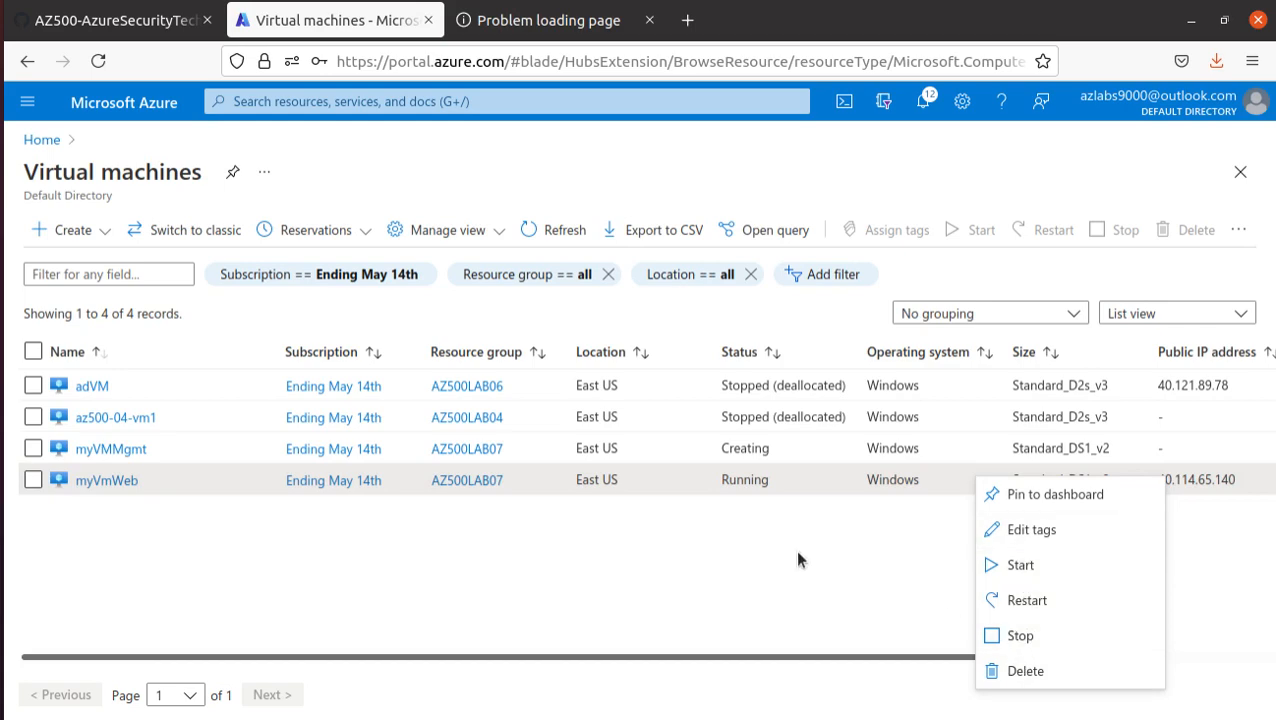
pyautogui.click(102, 482)
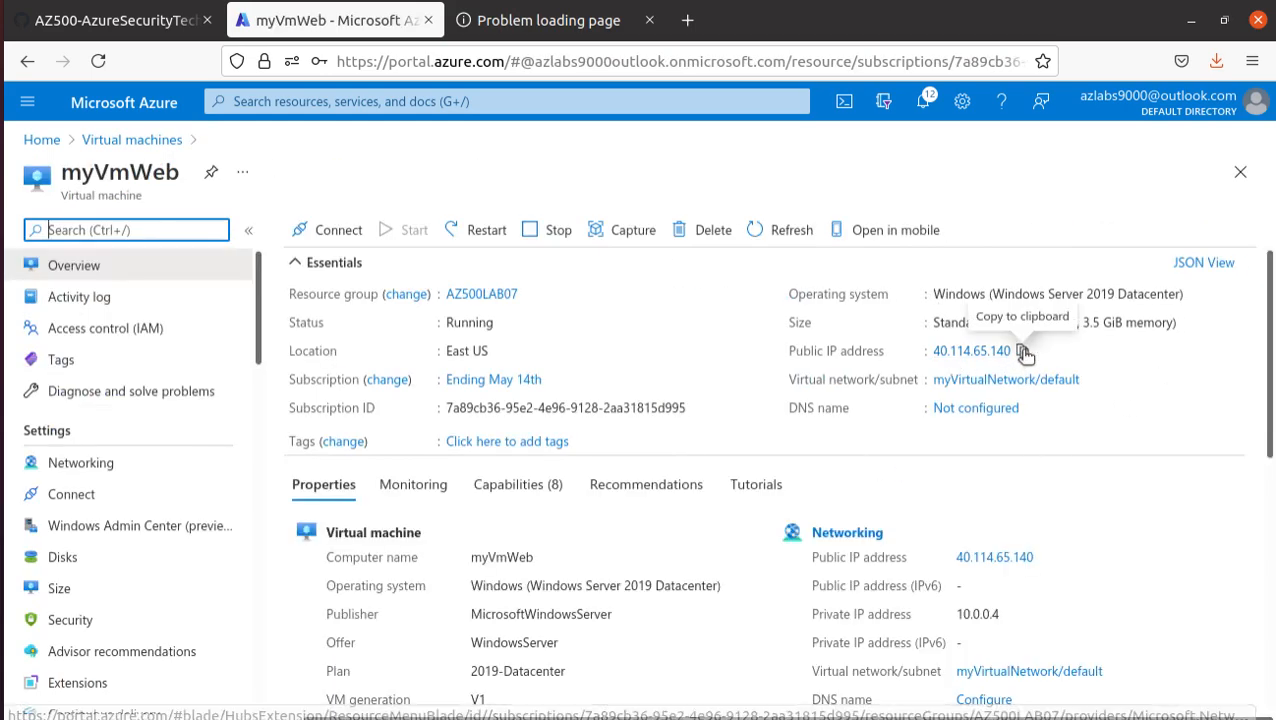
# - Switch to Remmina, replace the server address with 40.114.65.140, and start the RDP connection to myVmWeb
pyautogui.hotkey('alt', 'Tab')
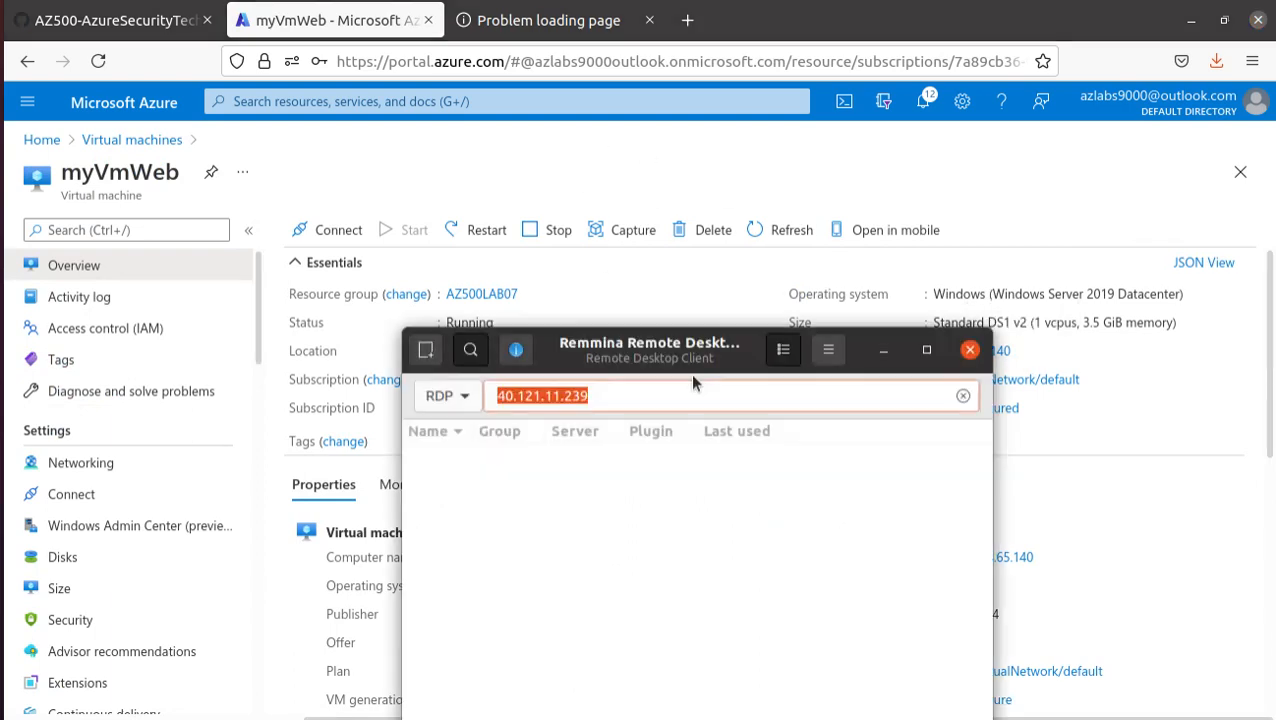
pyautogui.click(603, 389)
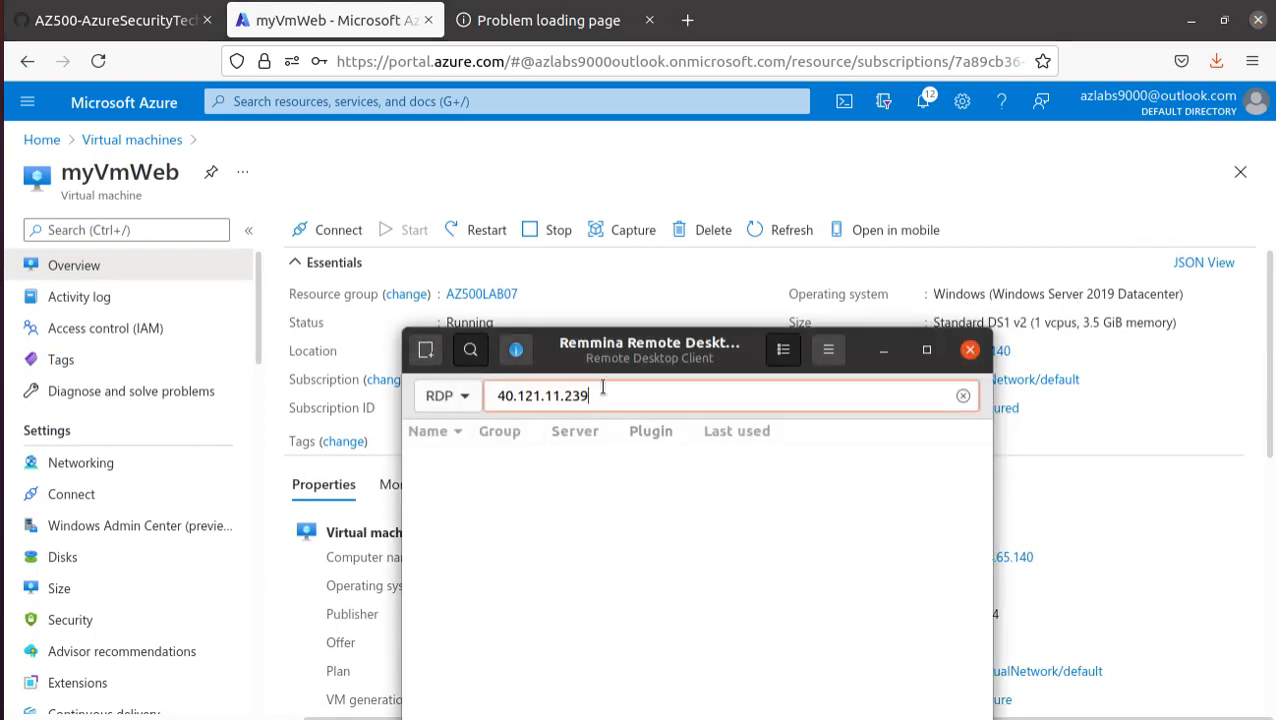
pyautogui.moveTo(603, 393); pyautogui.dragTo(476, 199)
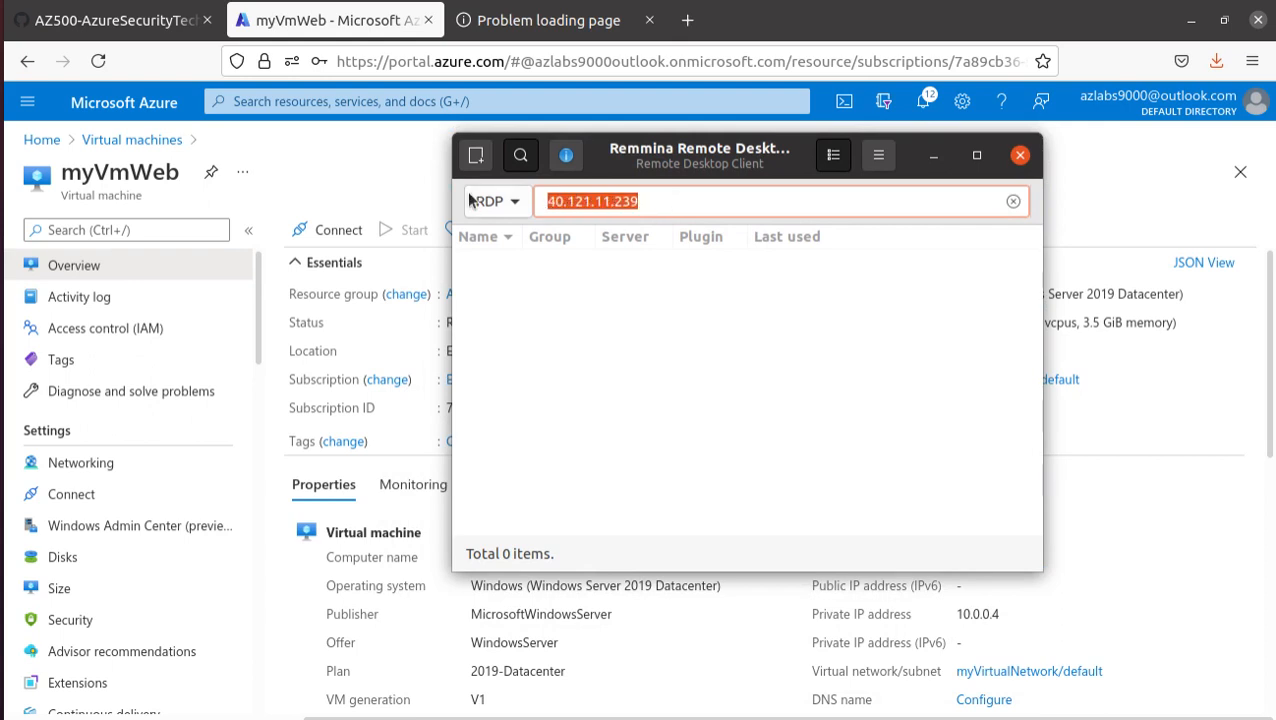
pyautogui.hotkey('ctrl', 'v')
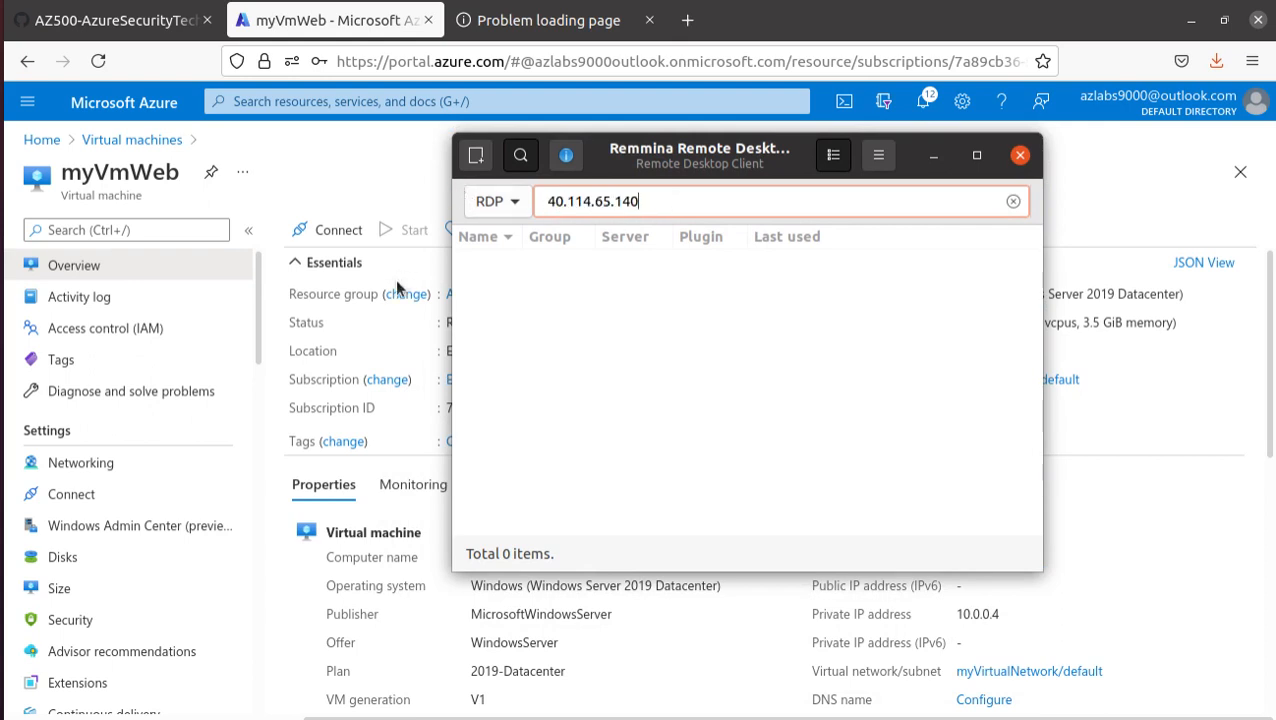
pyautogui.press('Return')
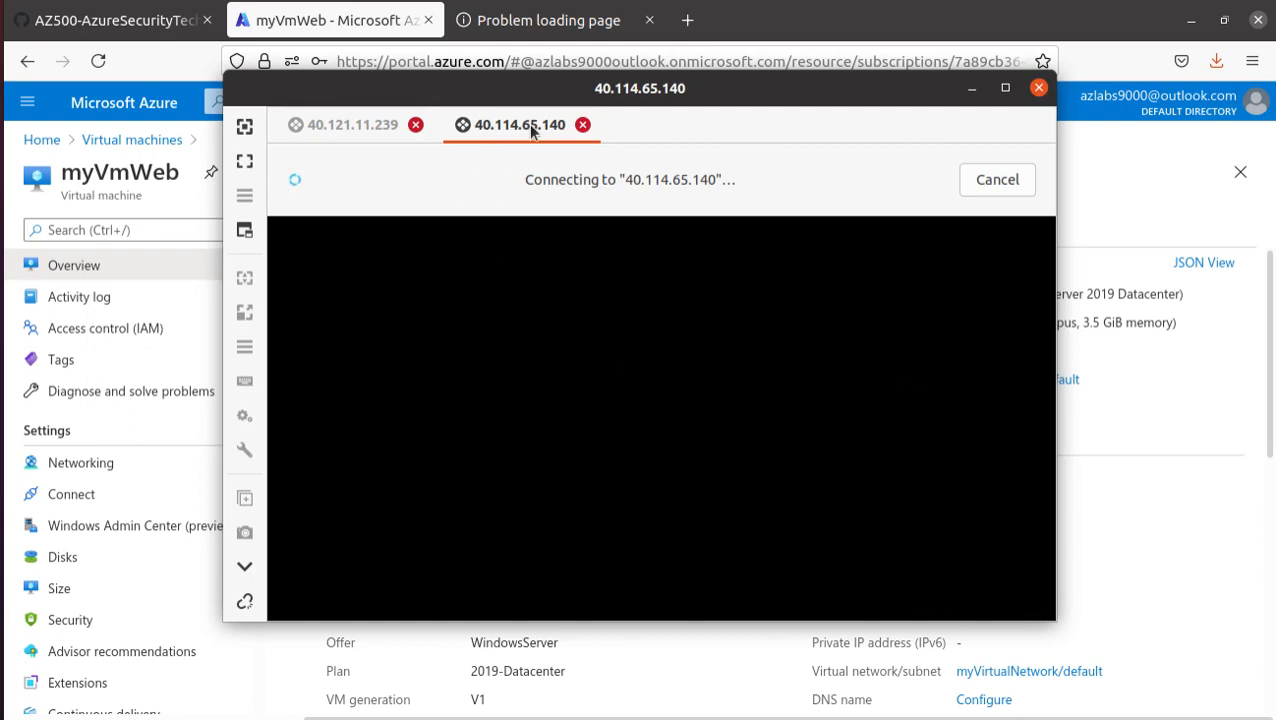
# - Show the 40.121.11.239 remote session and decline making the PC discoverable on the network
pyautogui.click(355, 128)
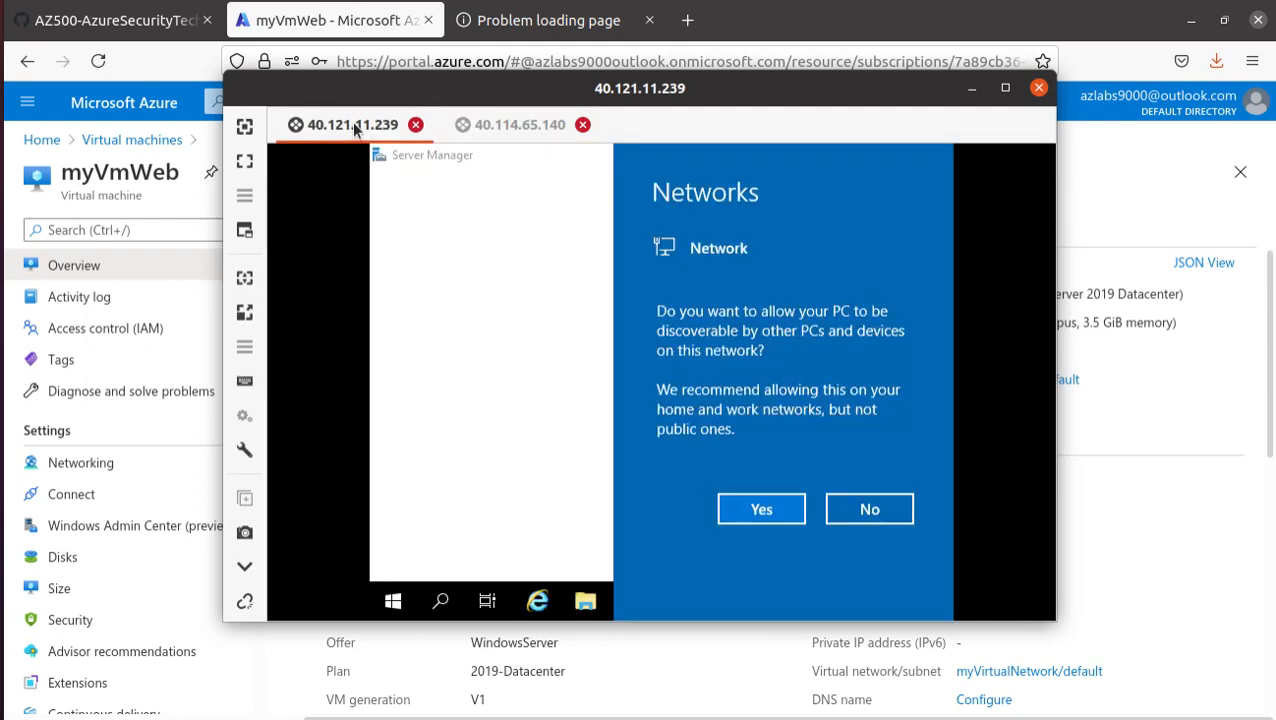
pyautogui.click(866, 510)
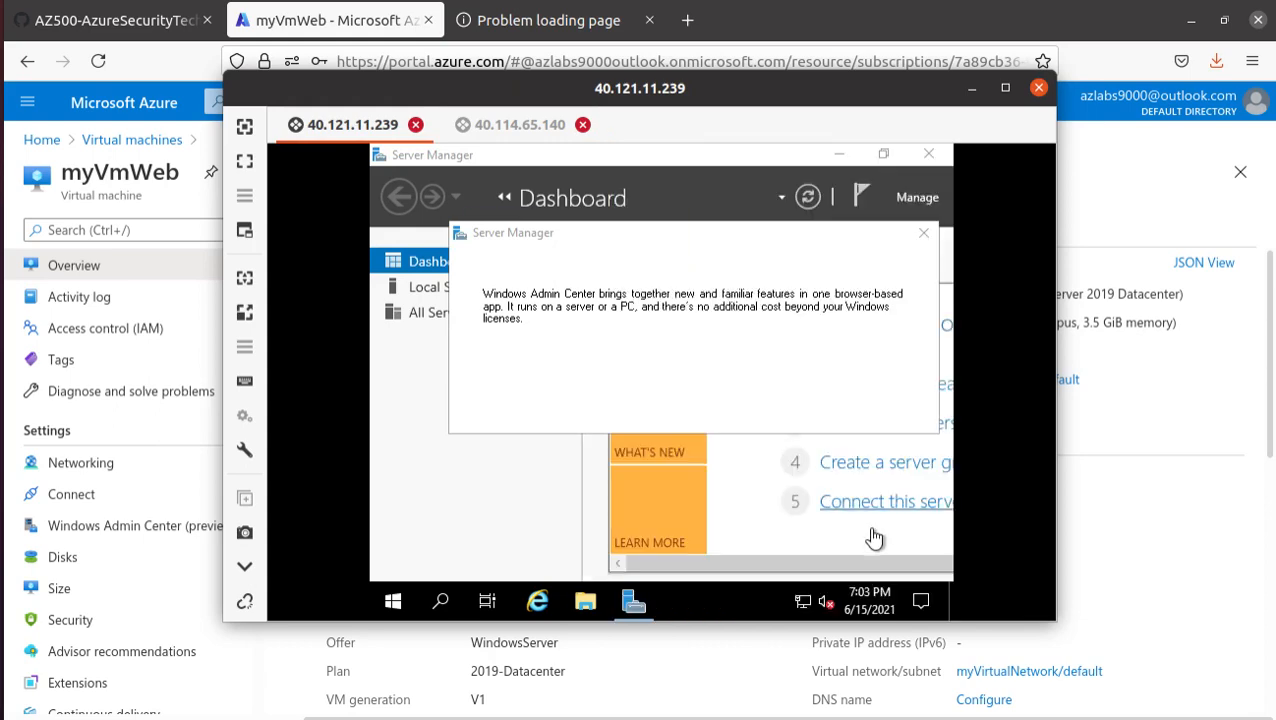
# - Return to the lab manual in the browser and copy the step 6 command Install-WindowsFeature -name Web-Server -IncludeManagementTools
pyautogui.click(537, 20)
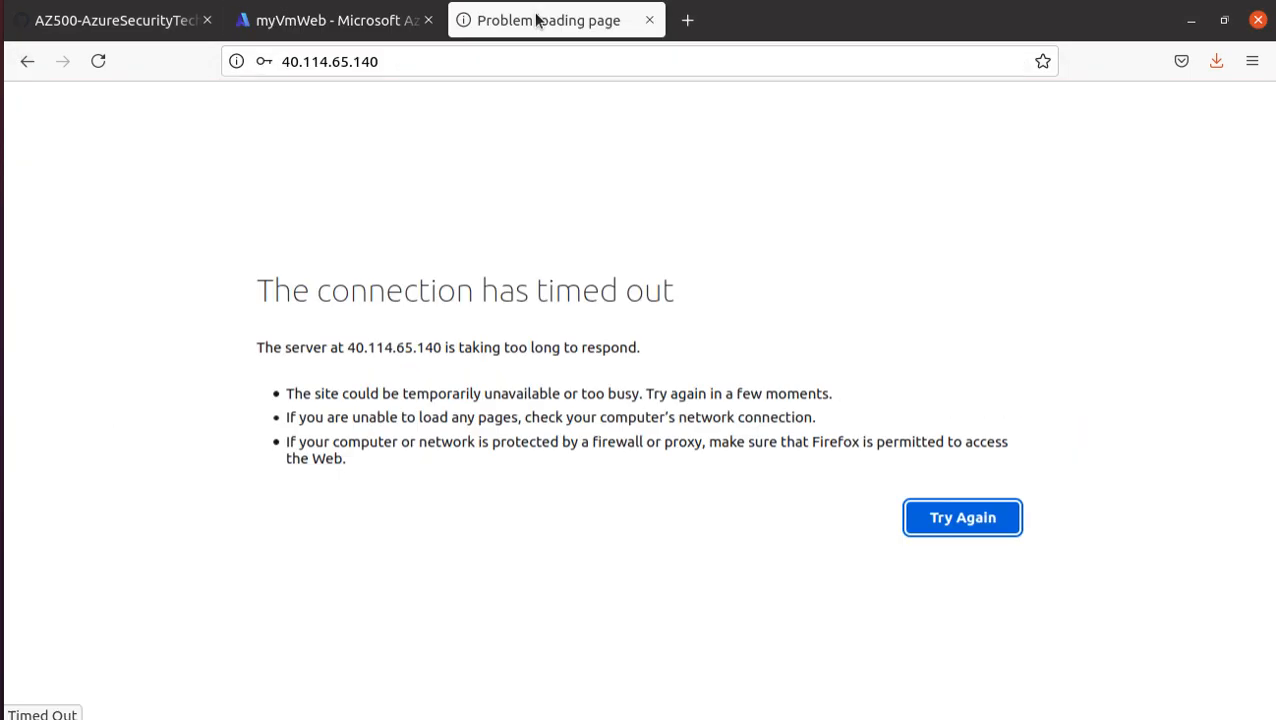
pyautogui.click(362, 18)
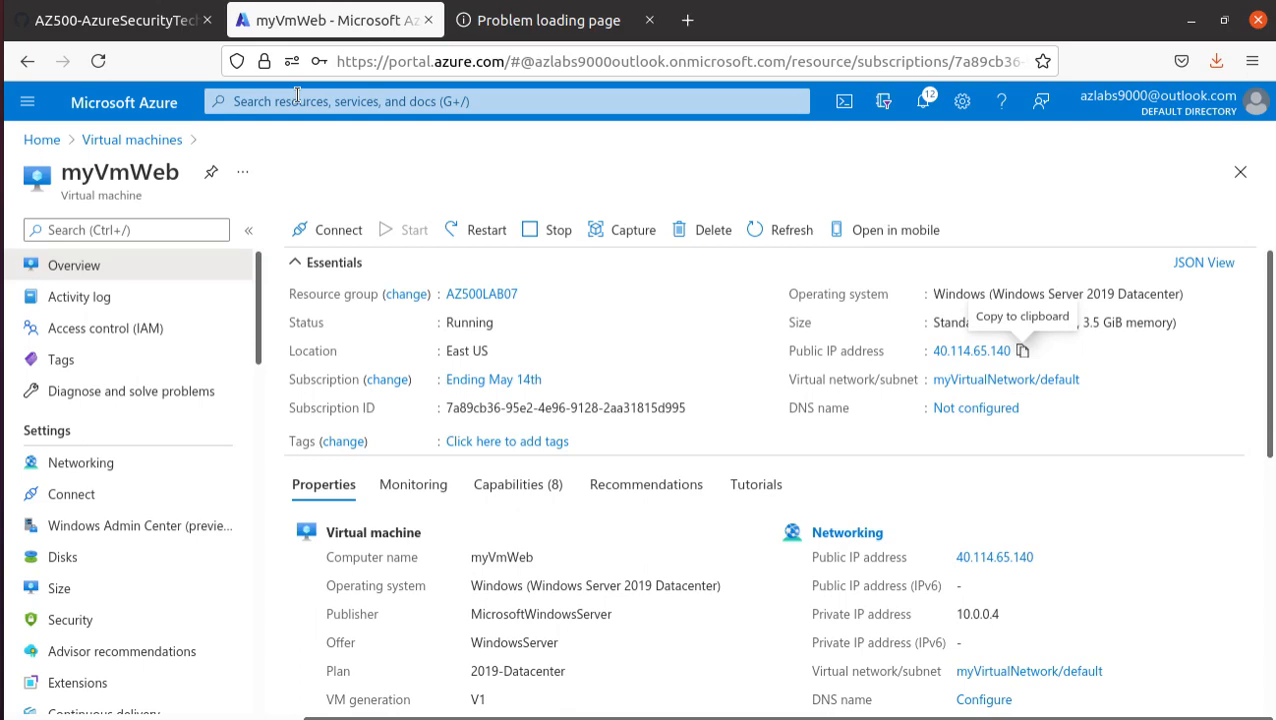
pyautogui.click(128, 19)
pyautogui.scroll(-3, 350, 408)
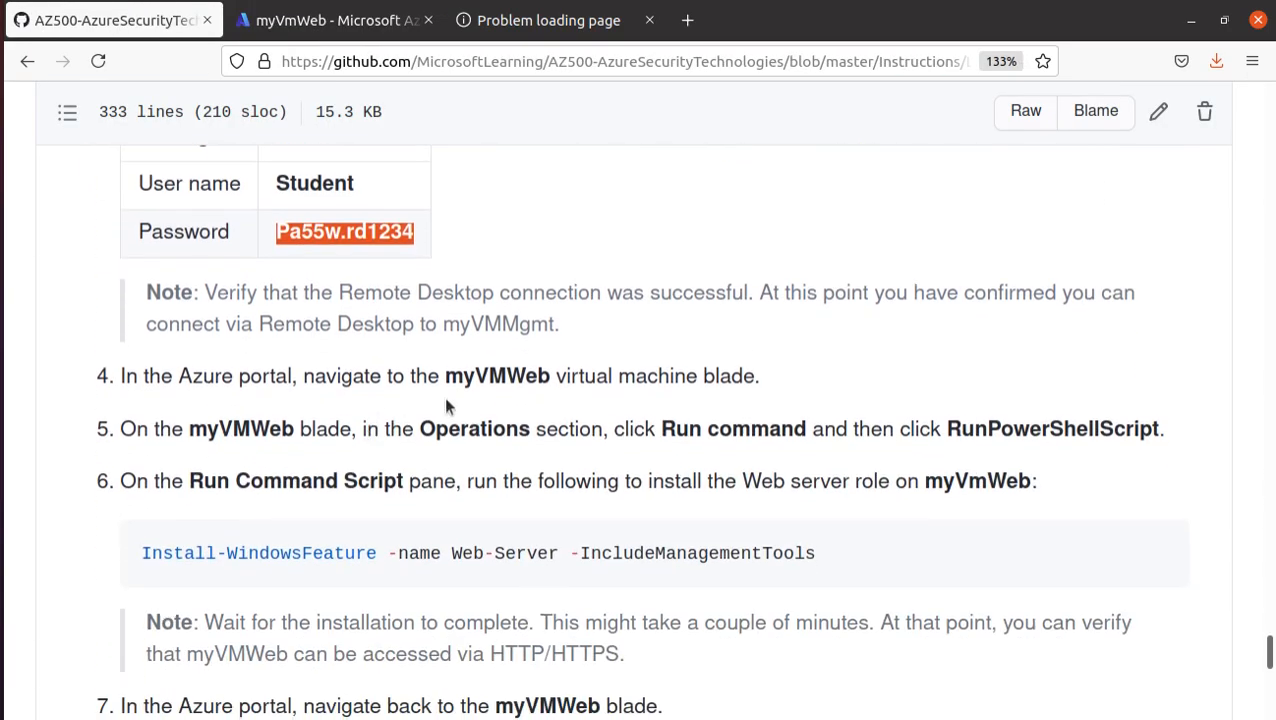
pyautogui.moveTo(549, 326); pyautogui.dragTo(153, 280)
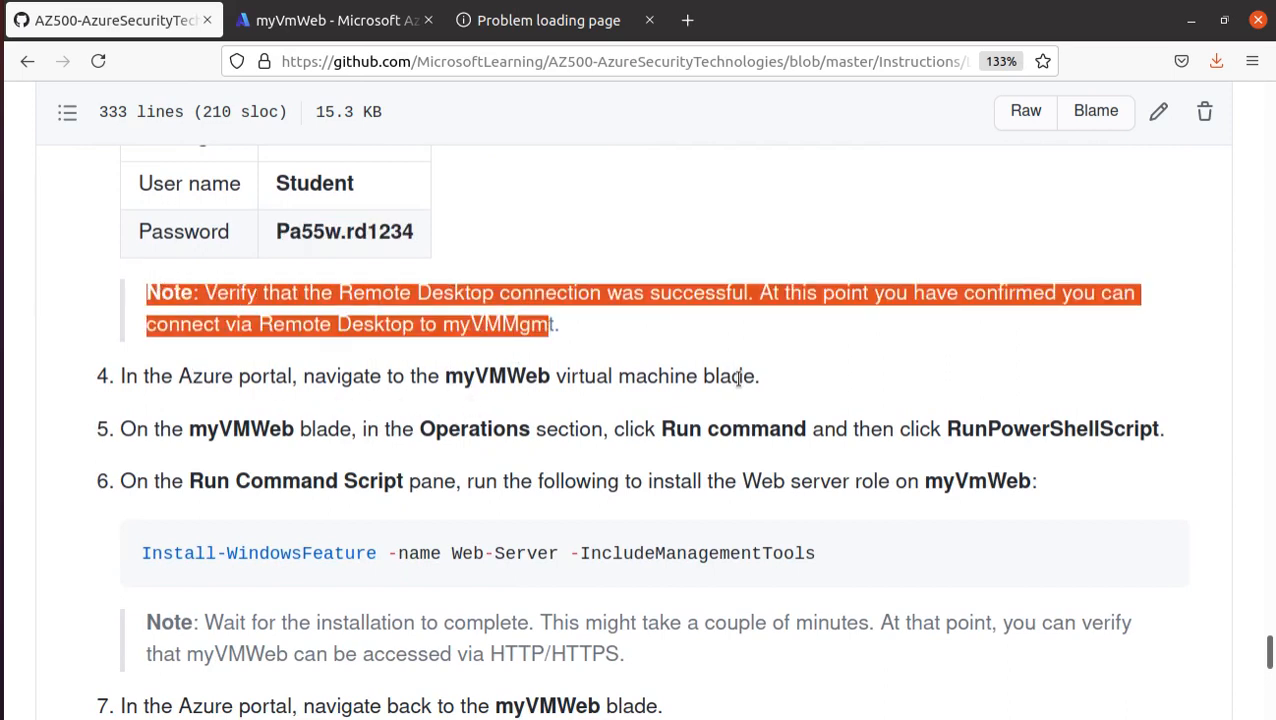
pyautogui.scroll(-1, 737, 376)
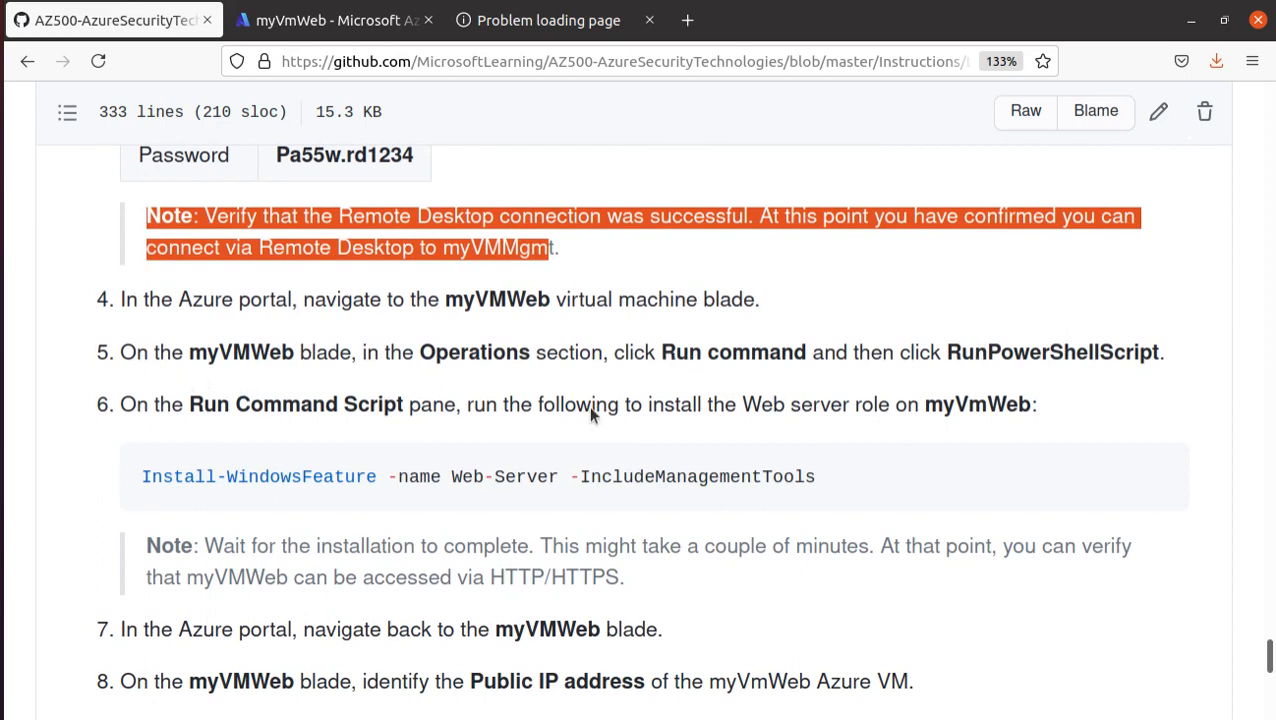
pyautogui.moveTo(188, 353); pyautogui.dragTo(351, 352)
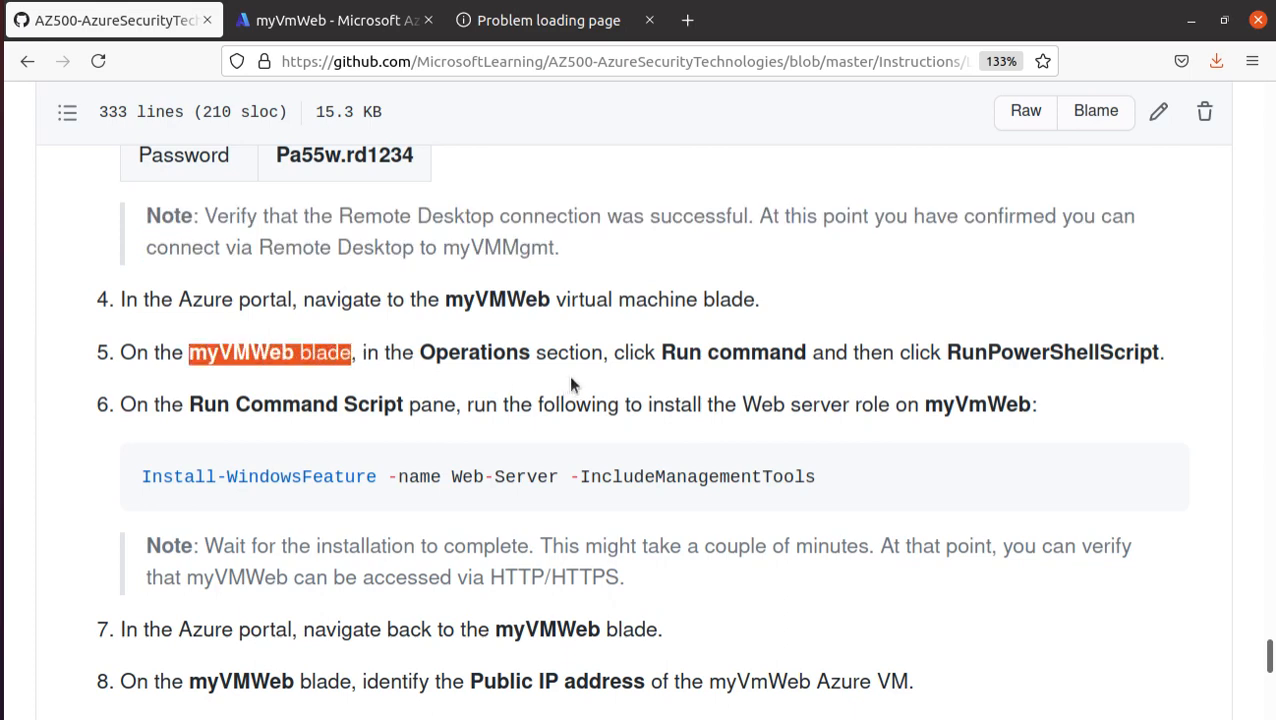
pyautogui.tripleClick(373, 470)
pyautogui.rightClick(376, 470)
pyautogui.click(470, 490)
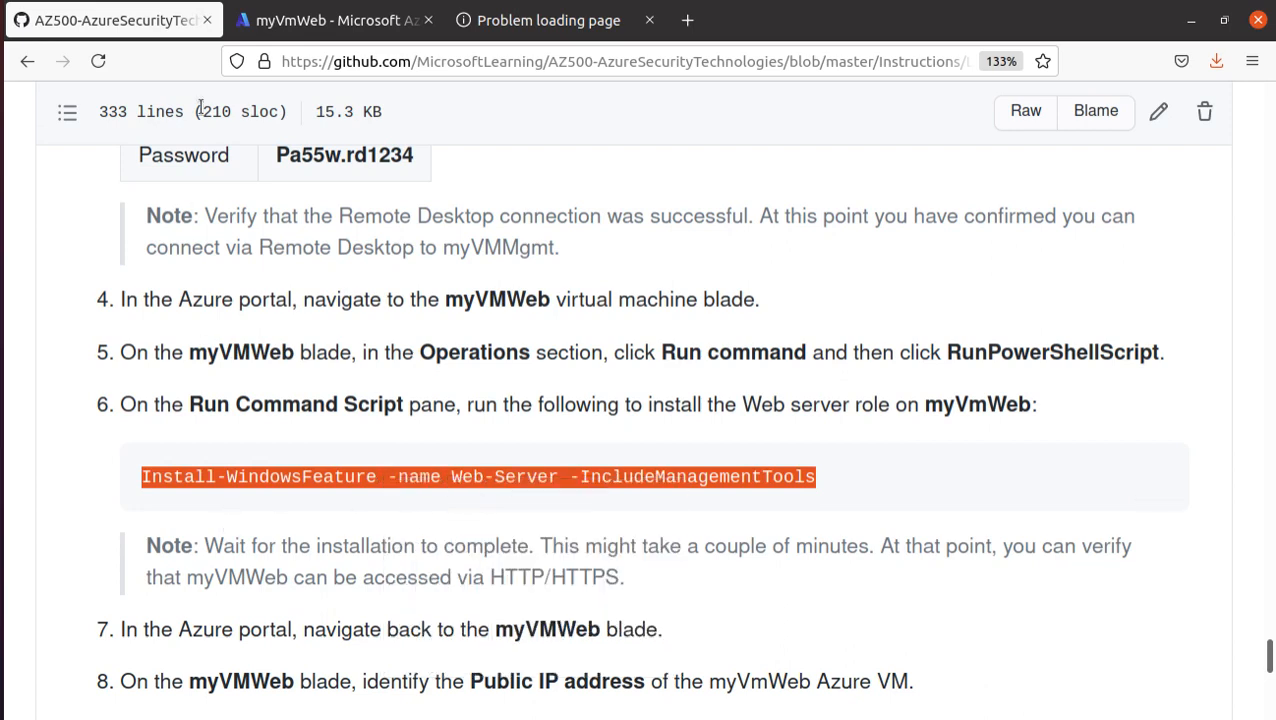
# - In the Azure portal, find Run command for myVmWeb by searching its menu for "run", and open RunPowerShellScript
pyautogui.click(290, 21)
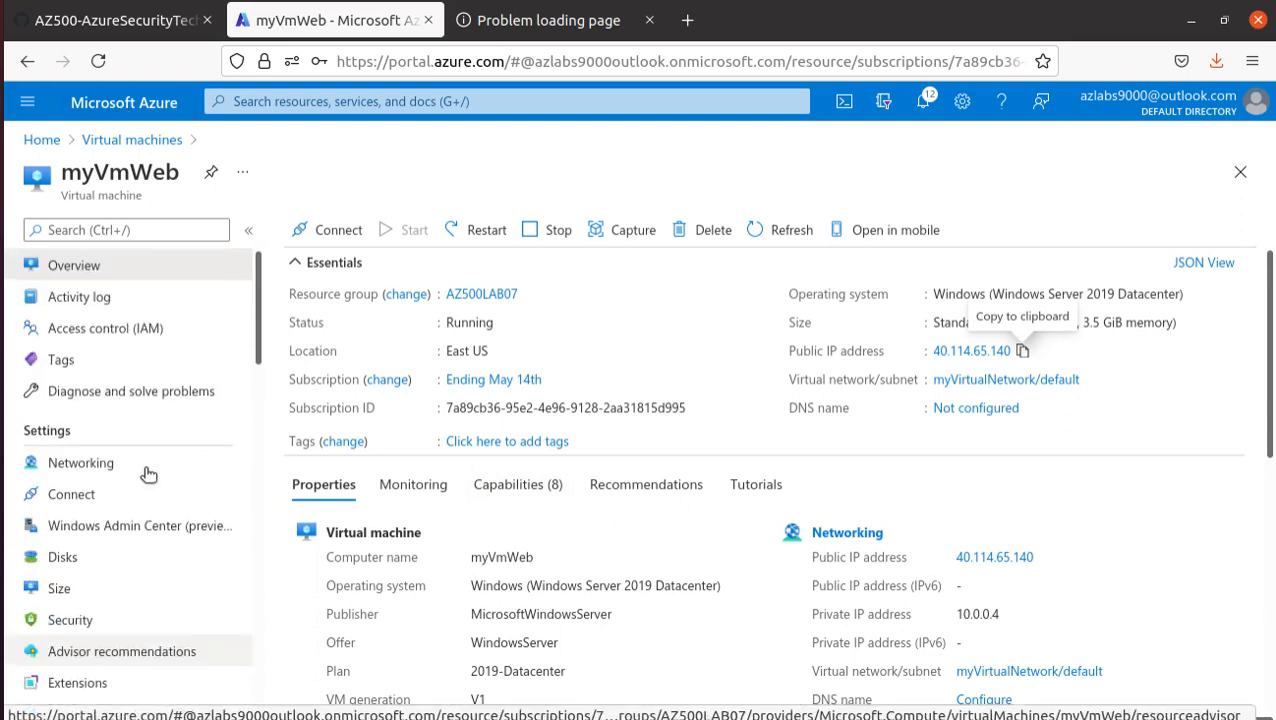
pyautogui.click(162, 229)
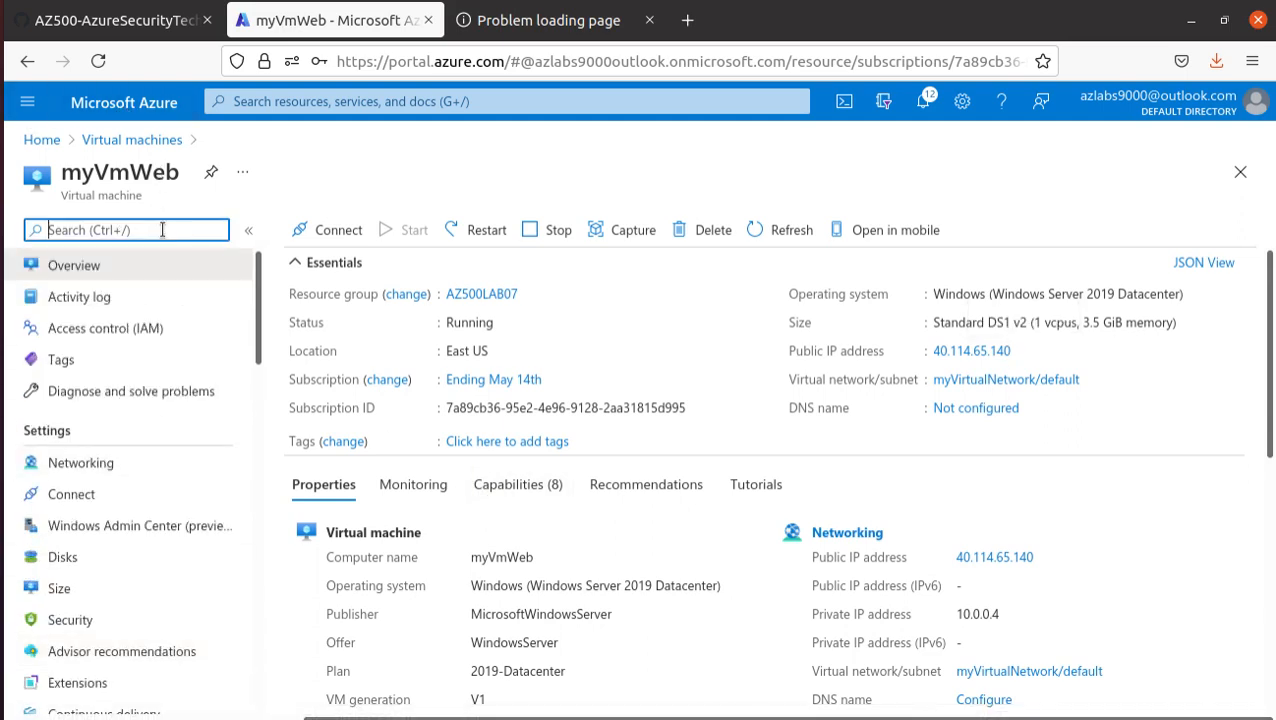
pyautogui.write('run')
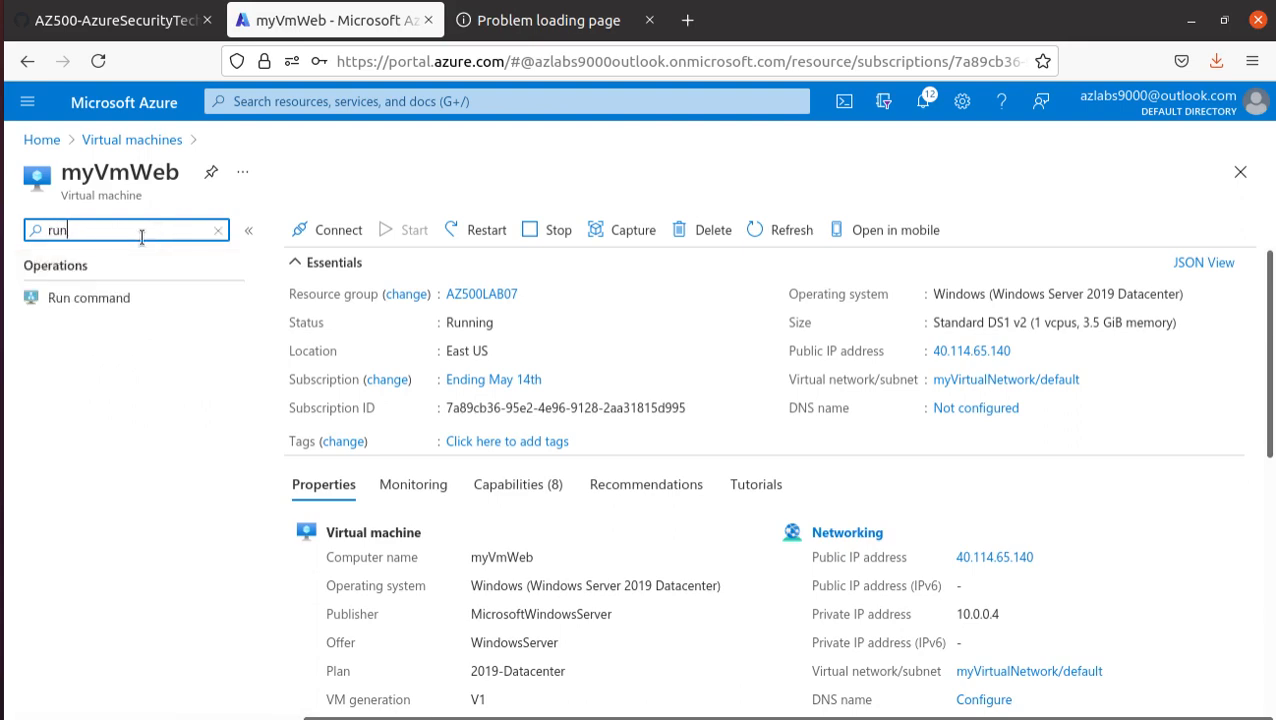
pyautogui.click(98, 302)
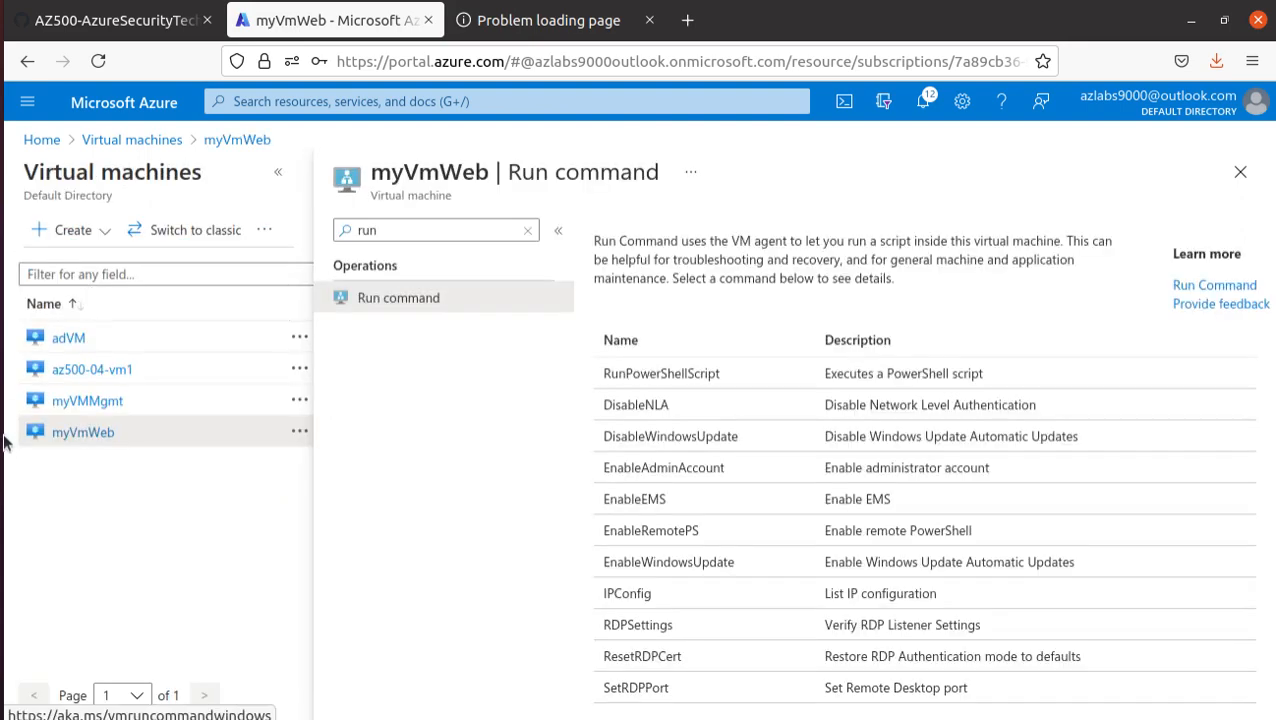
pyautogui.click(694, 374)
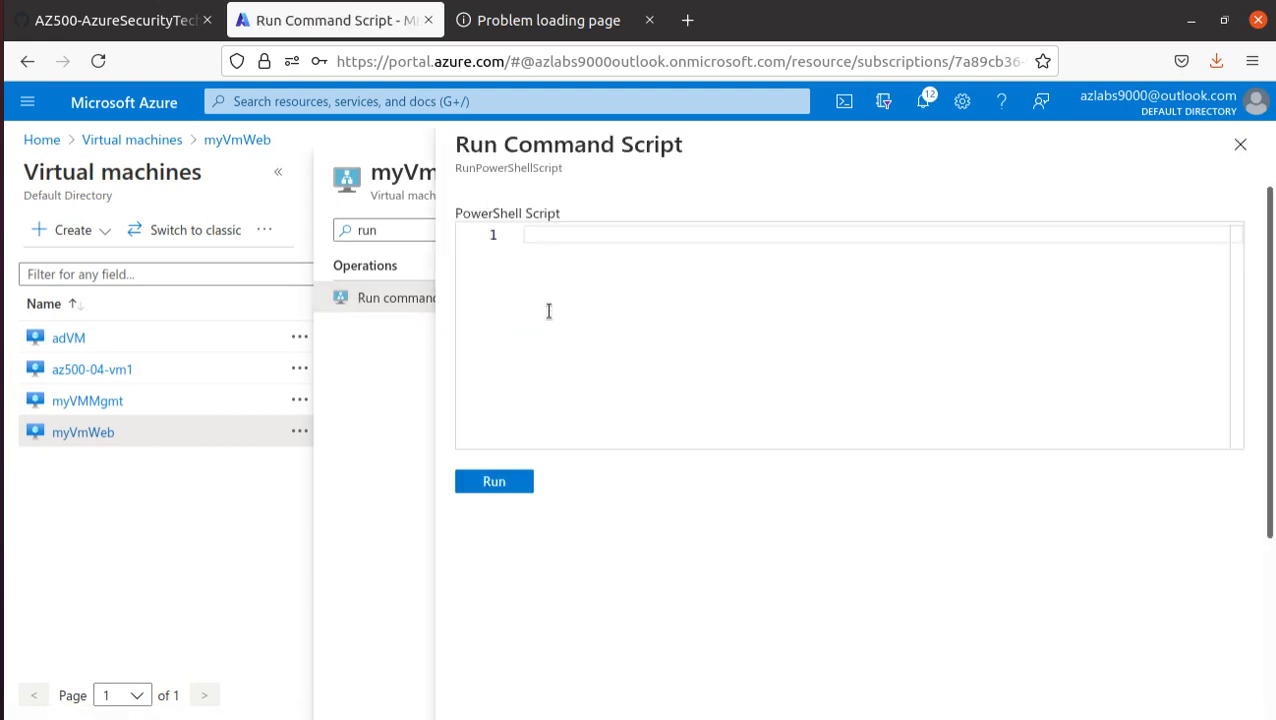
# - Paste Install-WindowsFeature -name Web-Server -IncludeManagementTools as the PowerShell script, run it on myVmWeb, and check the output area
pyautogui.click(539, 268)
pyautogui.hotkey('ctrl', 'v')
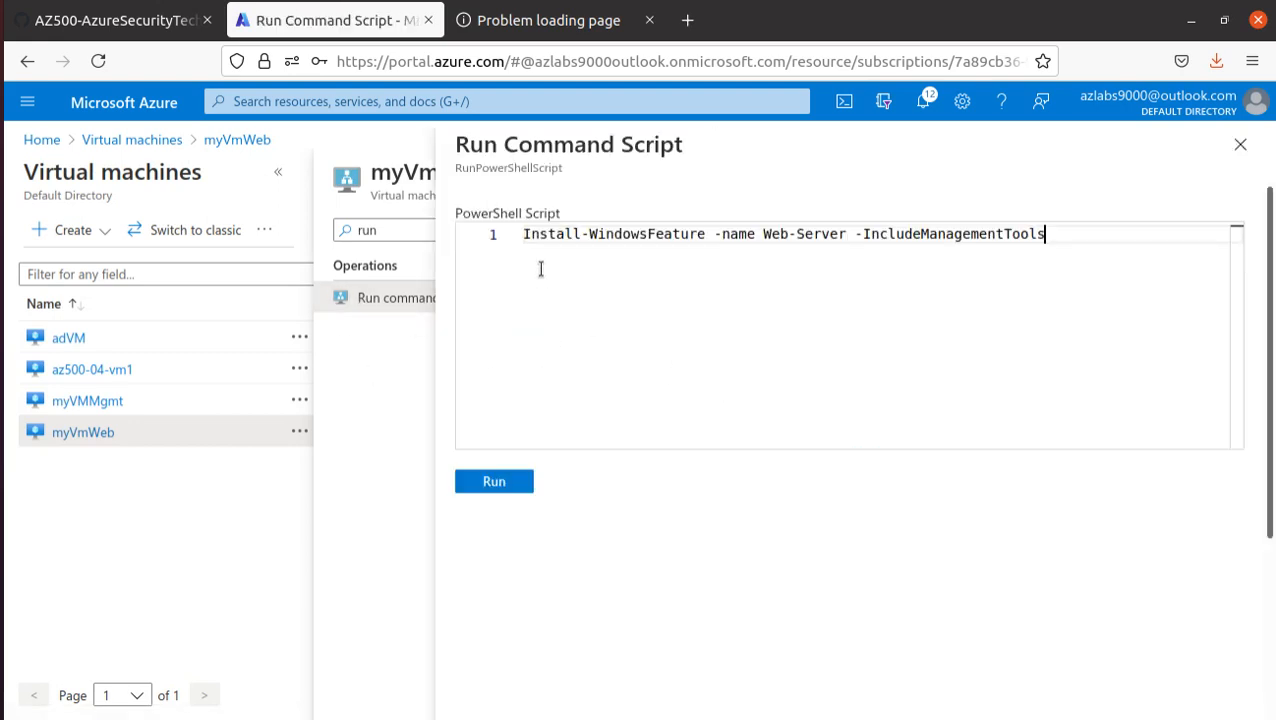
pyautogui.click(505, 480)
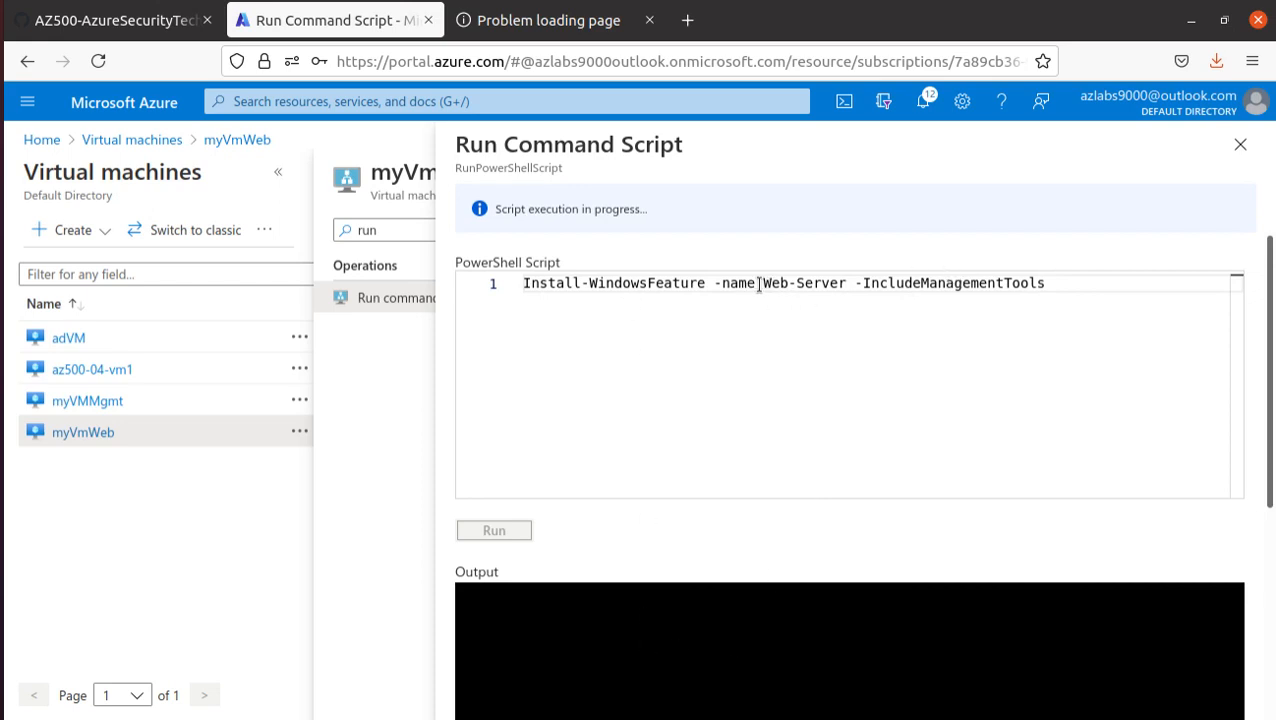
pyautogui.moveTo(762, 283); pyautogui.dragTo(847, 283)
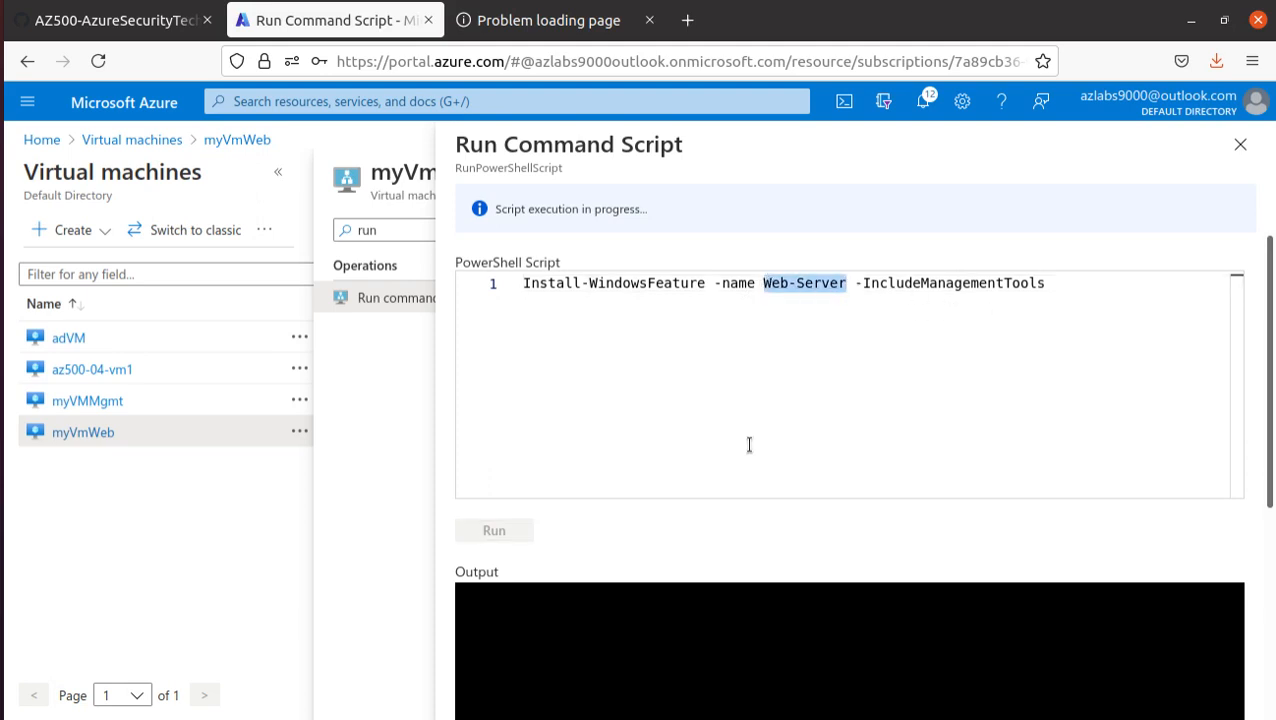
pyautogui.scroll(-3, 749, 444)
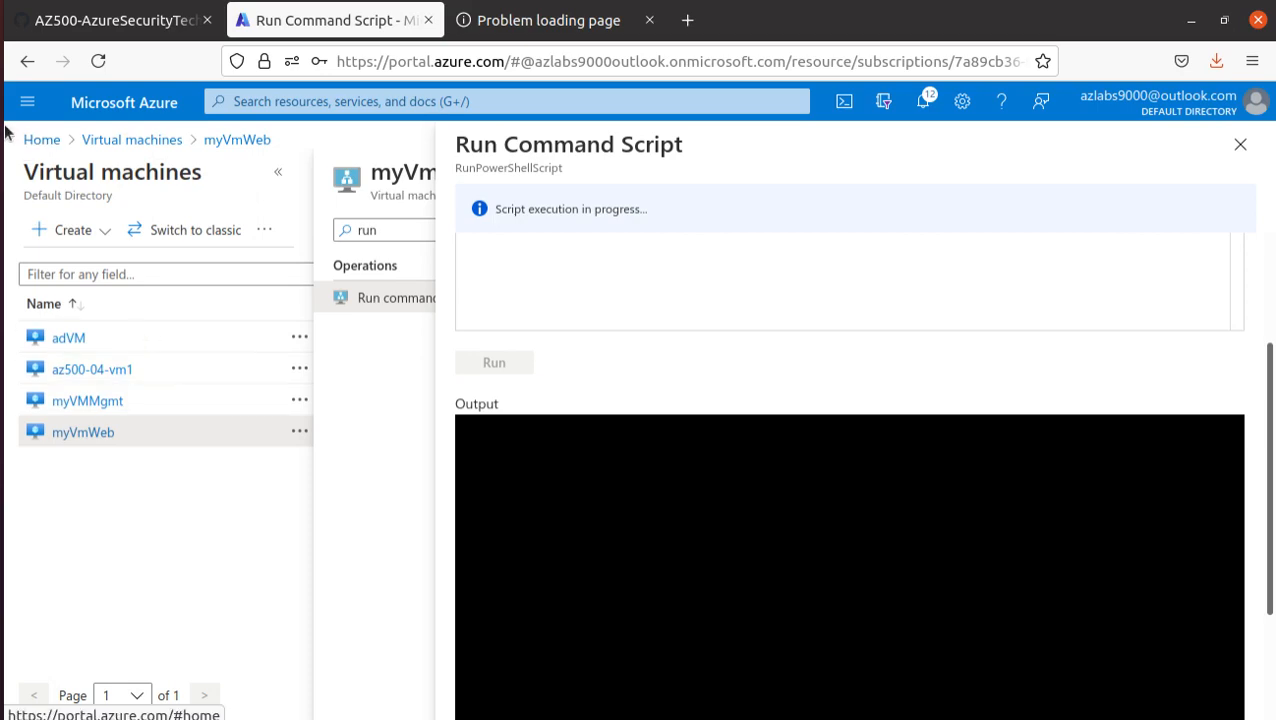
# - Read steps 7 to 9 of the lab manual on testing web access, and return to the script run in the Azure portal
pyautogui.click(110, 34)
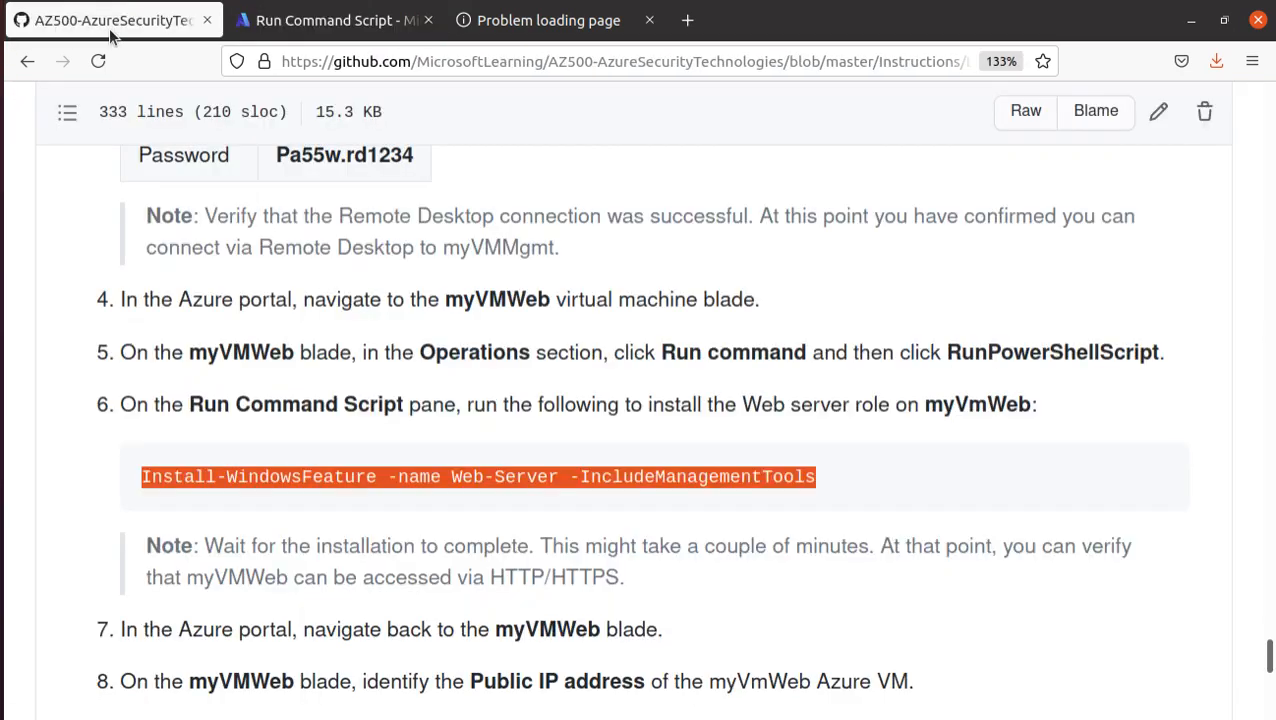
pyautogui.scroll(-4, 529, 549)
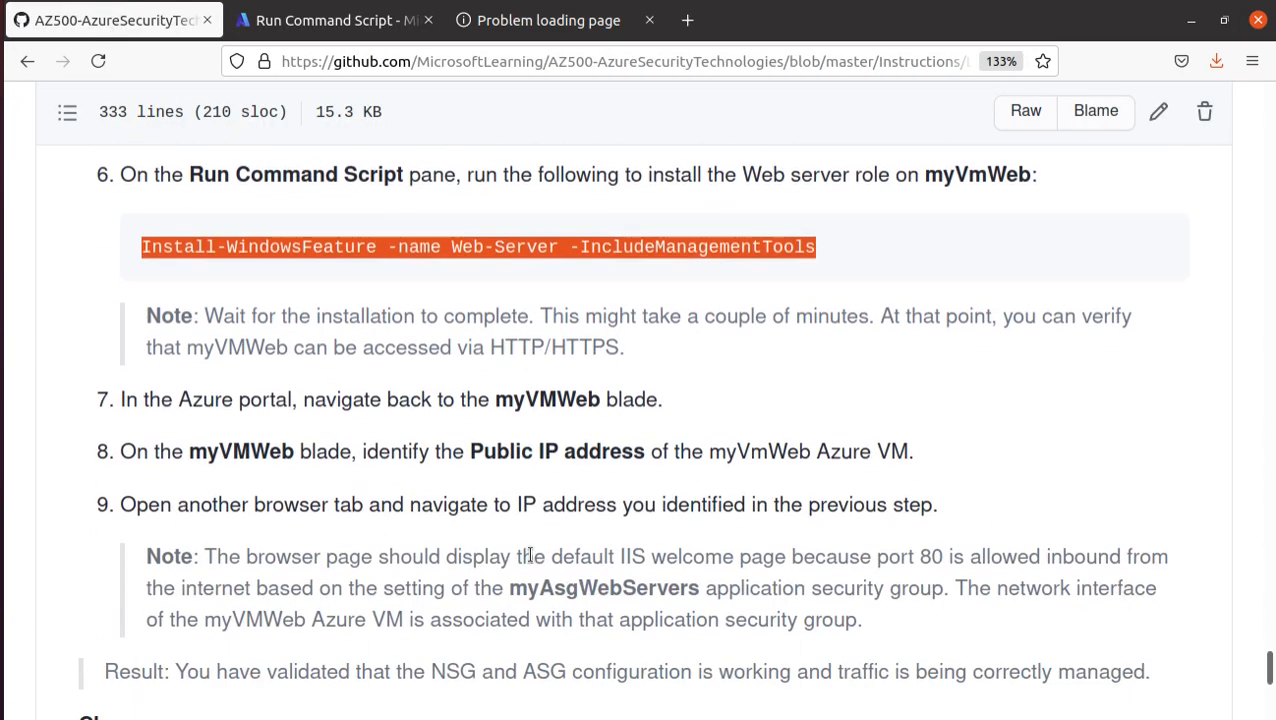
pyautogui.click(310, 22)
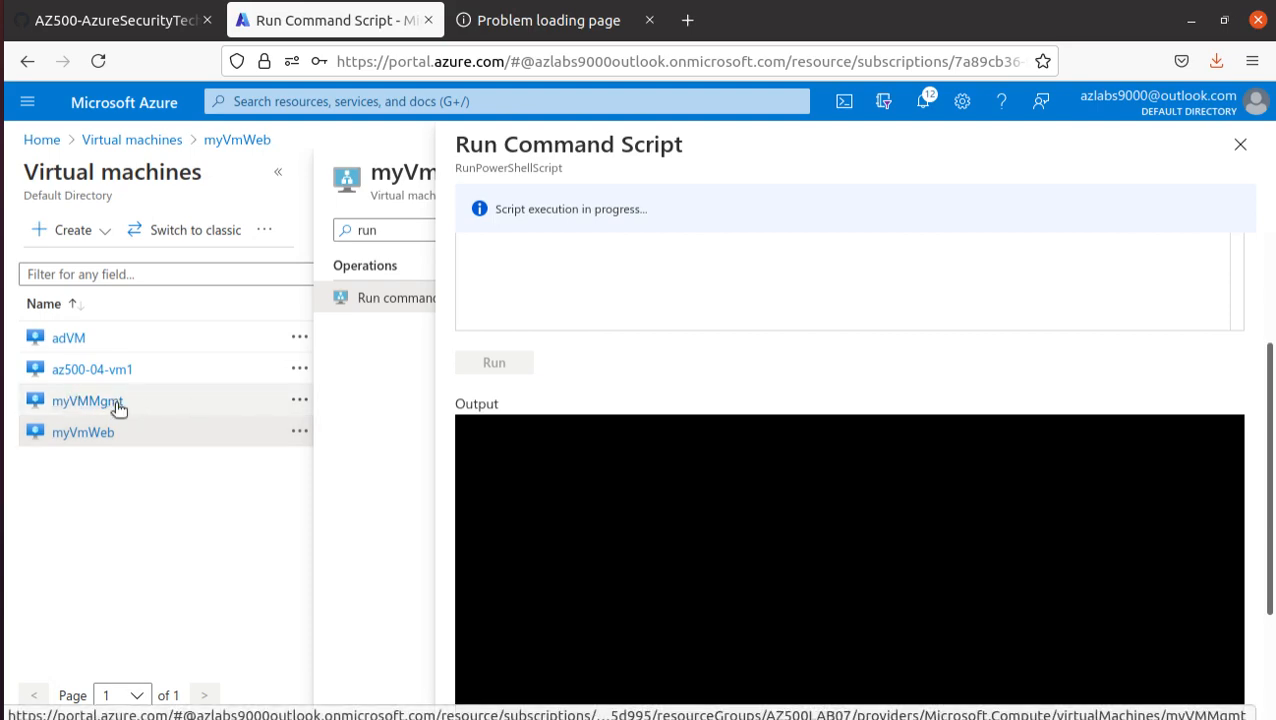
# - Read step 9 of the lab manual, its expected result, and the start of the Clean up resources section
pyautogui.click(150, 22)
pyautogui.scroll(-5, 451, 488)
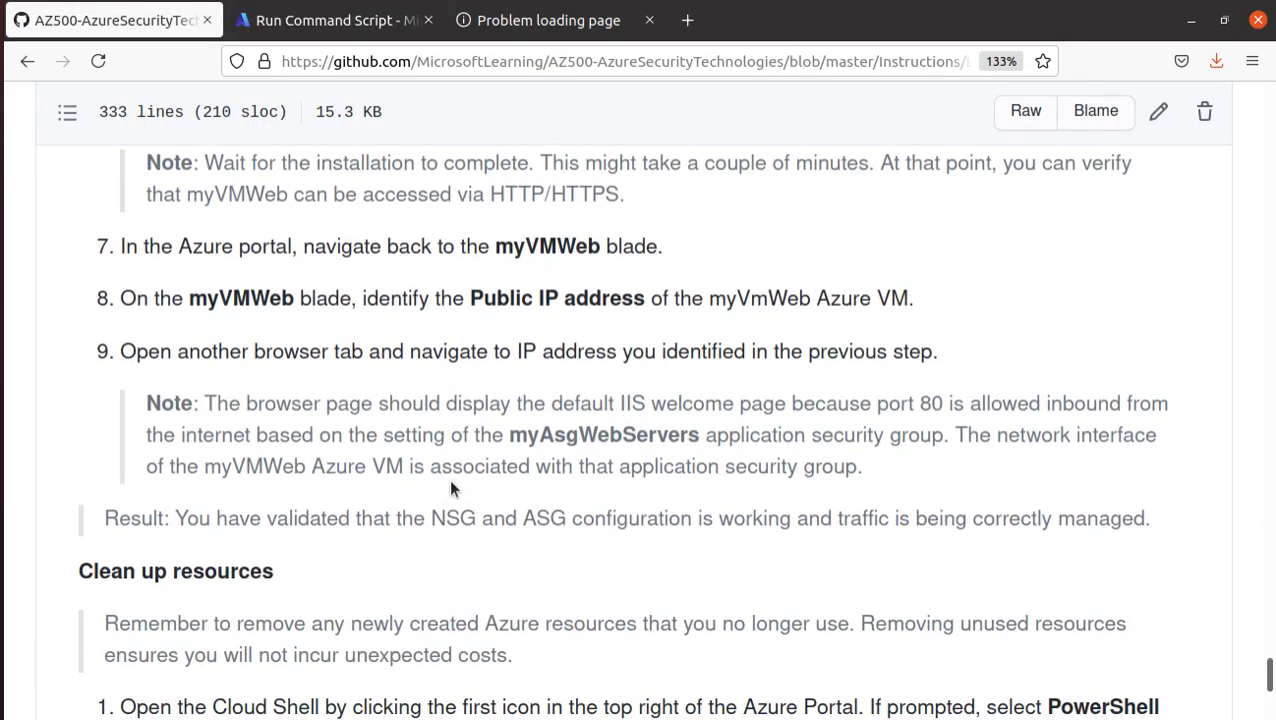
pyautogui.scroll(-2, 445, 482)
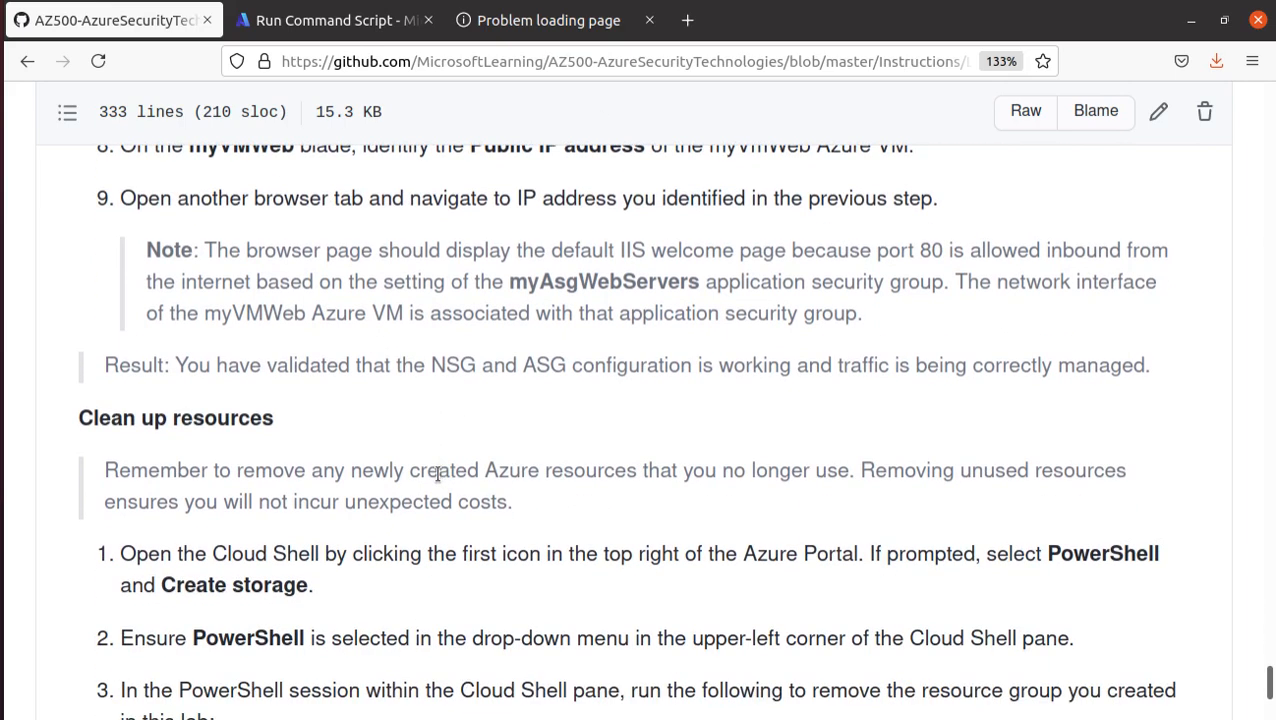
# - Retry the web page at 40.114.65.140 and check the status of the myVmWeb script run in the Azure portal
pyautogui.click(509, 33)
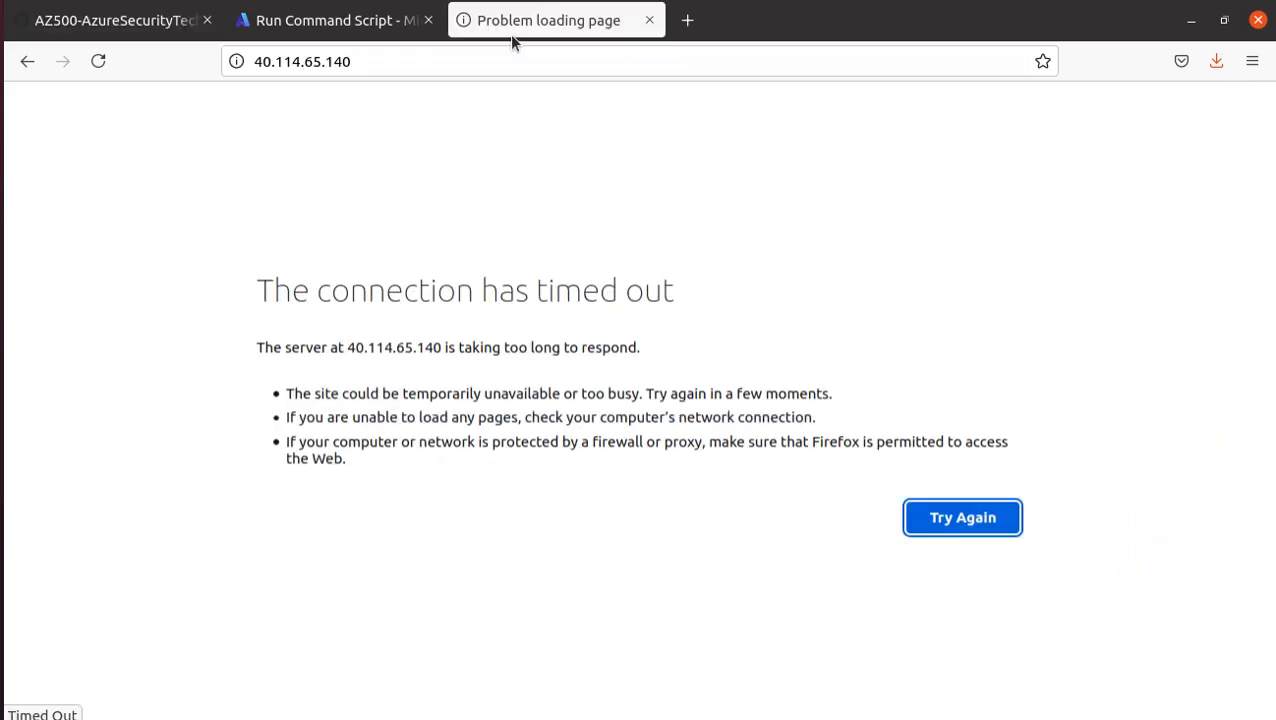
pyautogui.click(421, 65)
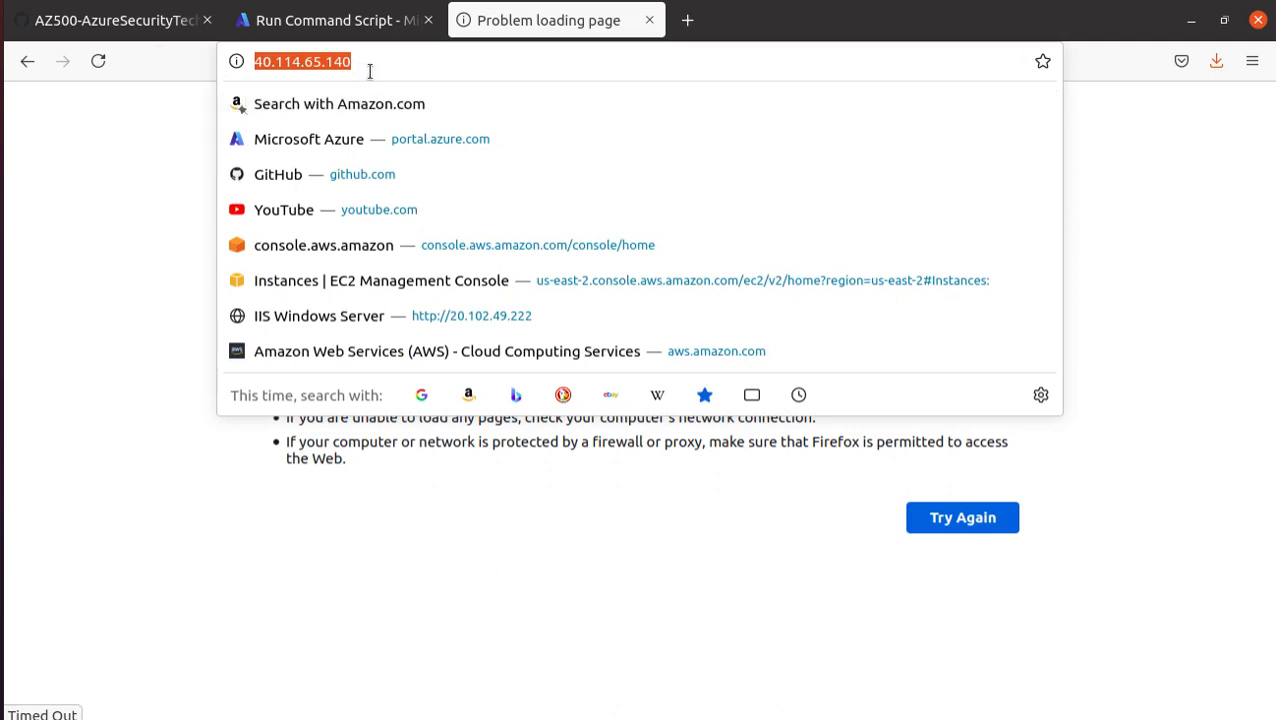
pyautogui.press('Return')
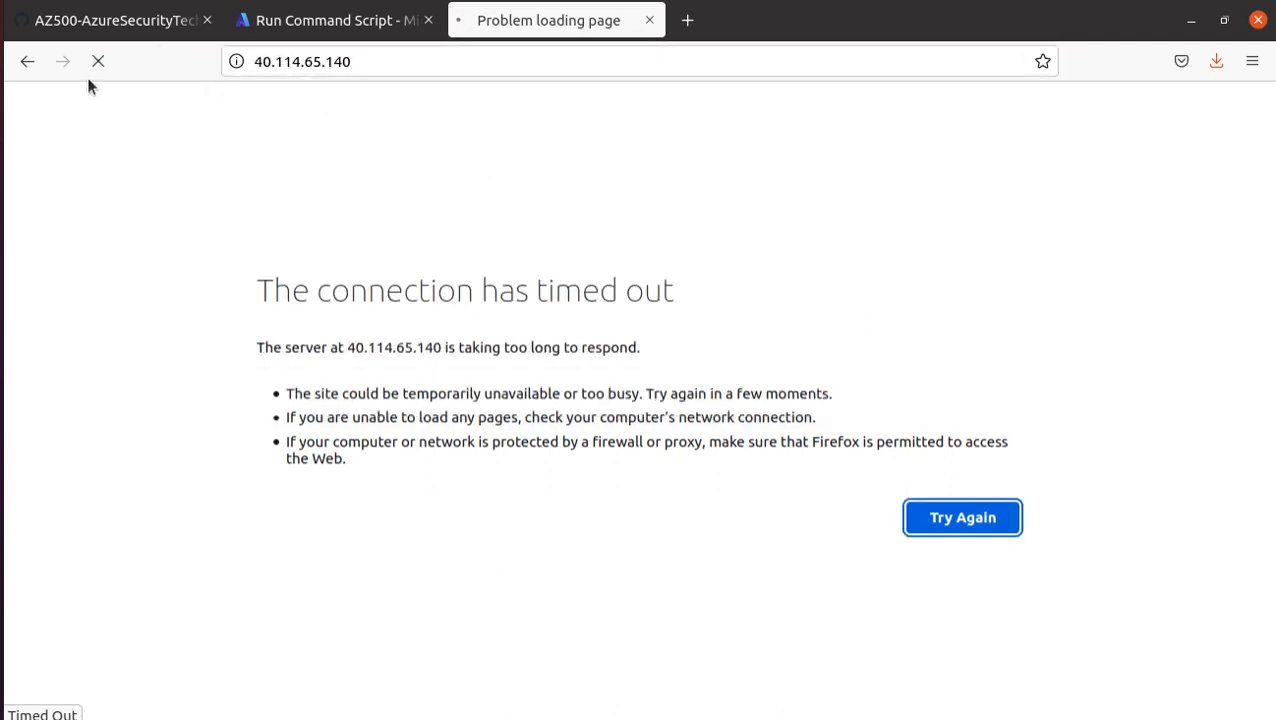
pyautogui.click(493, 53)
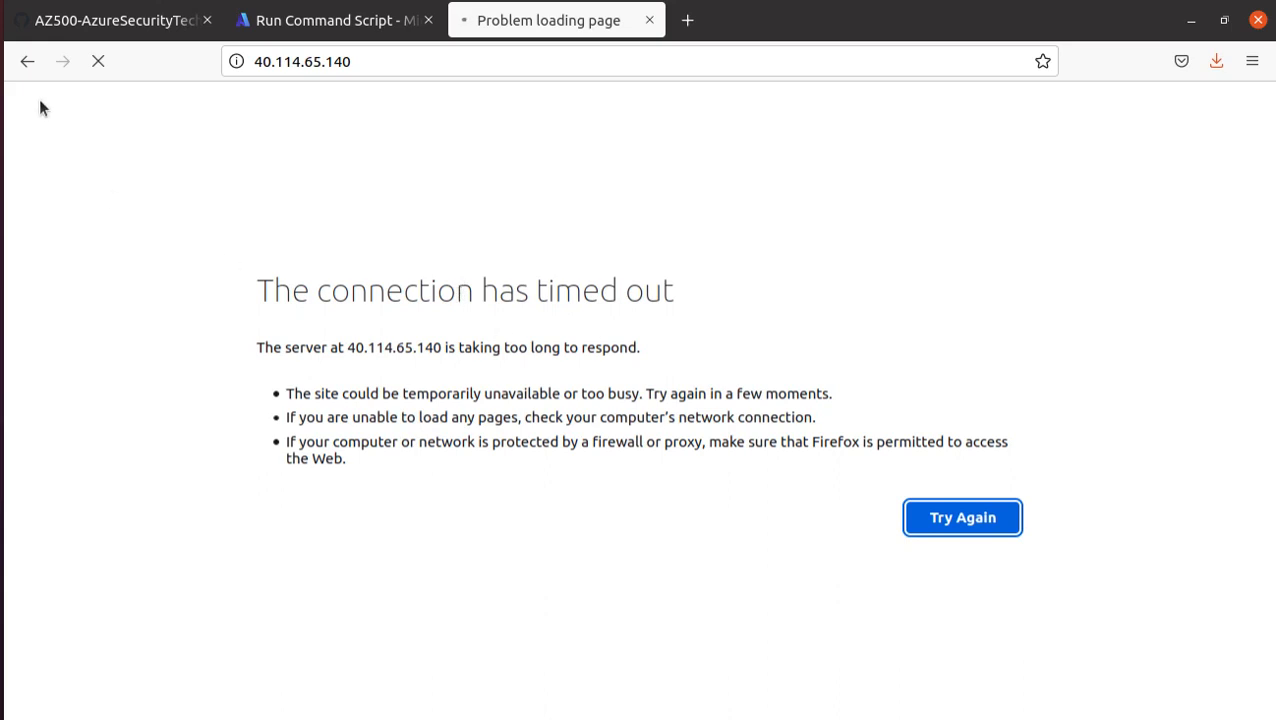
pyautogui.click(297, 28)
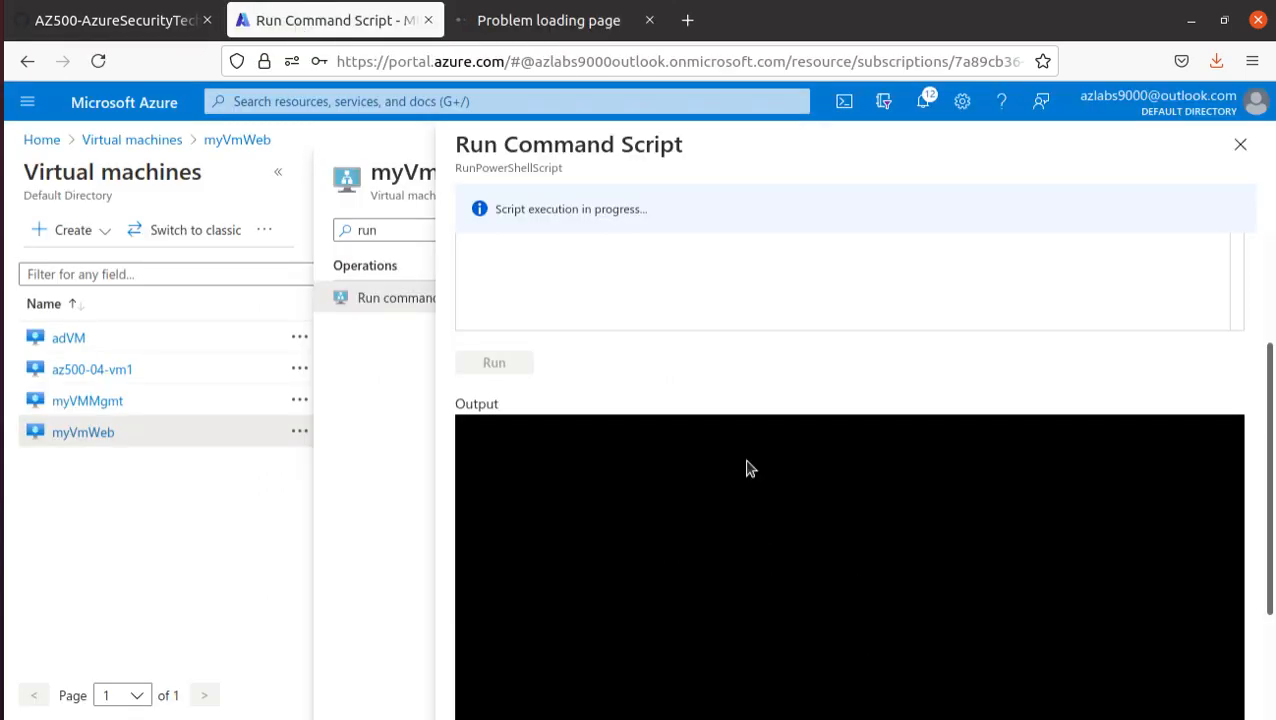
pyautogui.moveTo(497, 217); pyautogui.dragTo(666, 227)
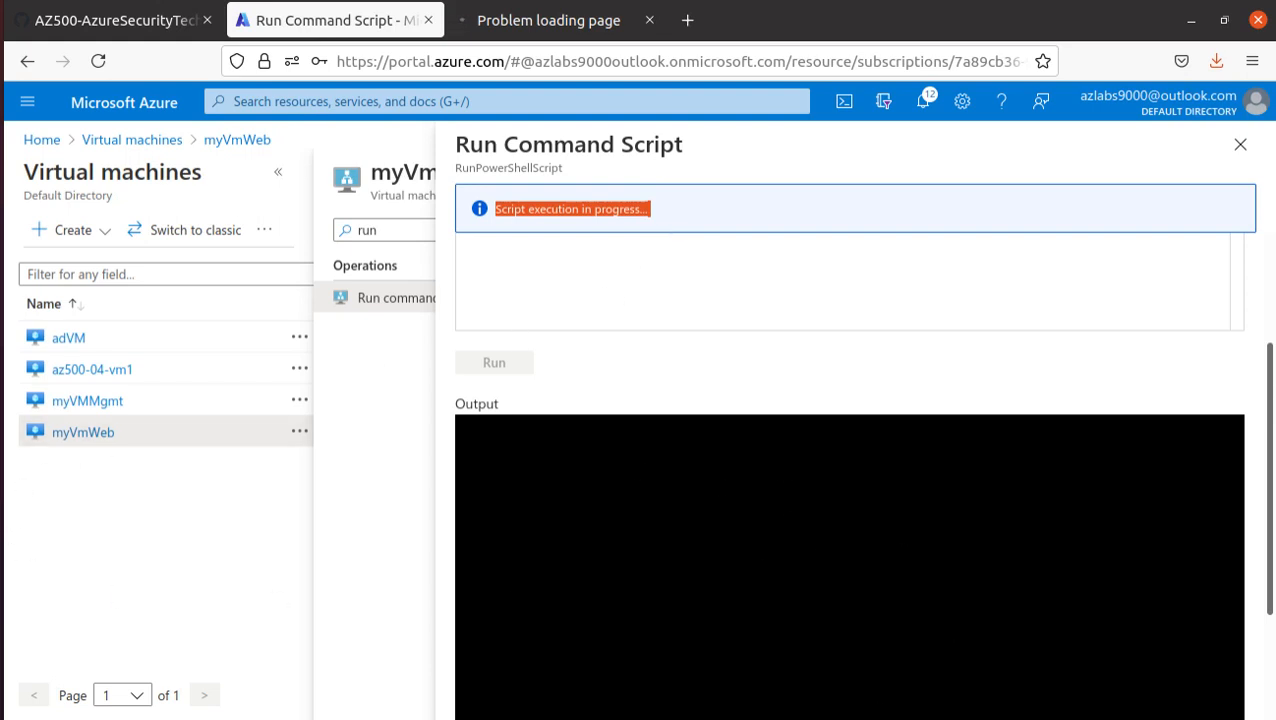
# - Switch to the remote desktop session on 40.121.11.239, close Server Manager, and open Windows PowerShell as administrator
pyautogui.click(1, 565)
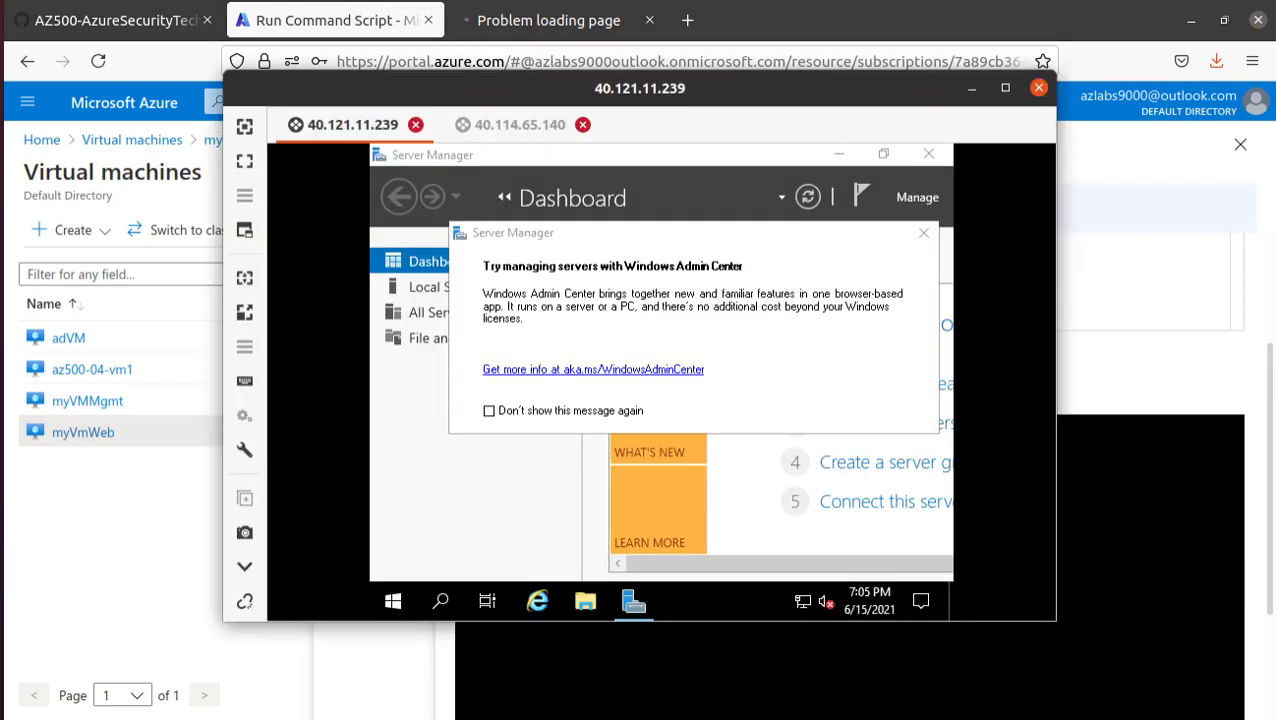
pyautogui.click(922, 236)
pyautogui.click(928, 155)
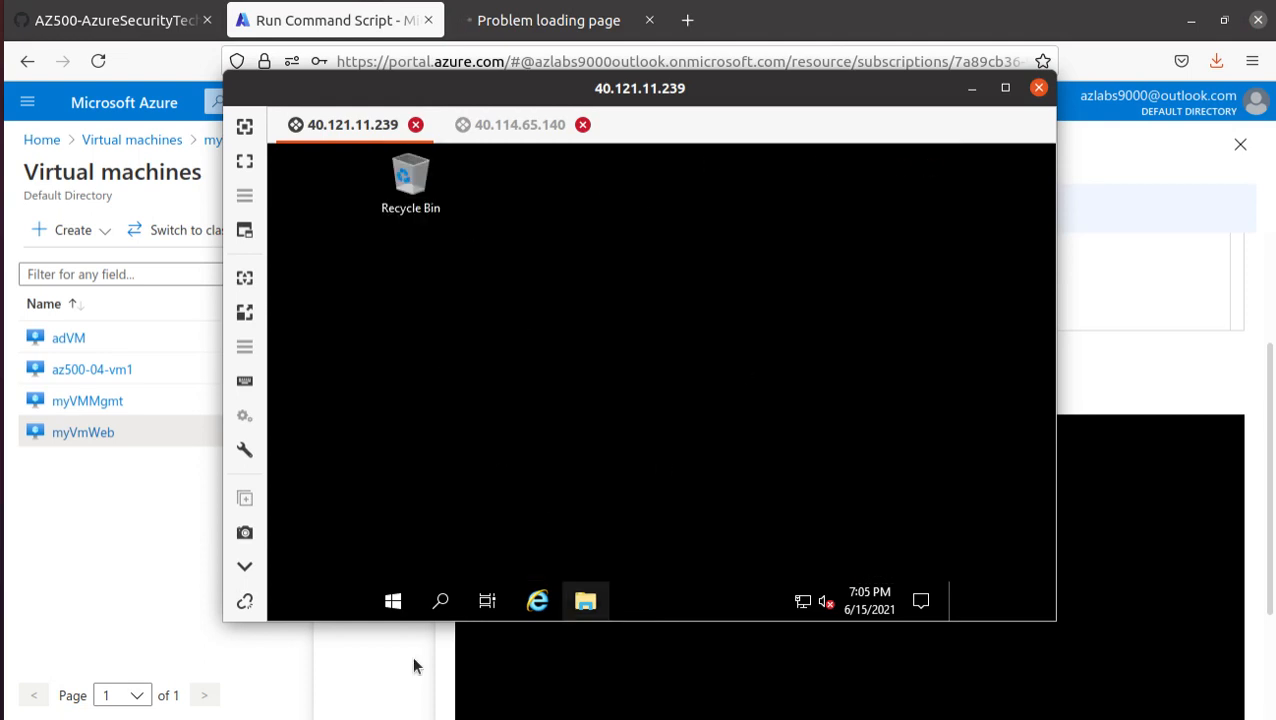
pyautogui.click(442, 603)
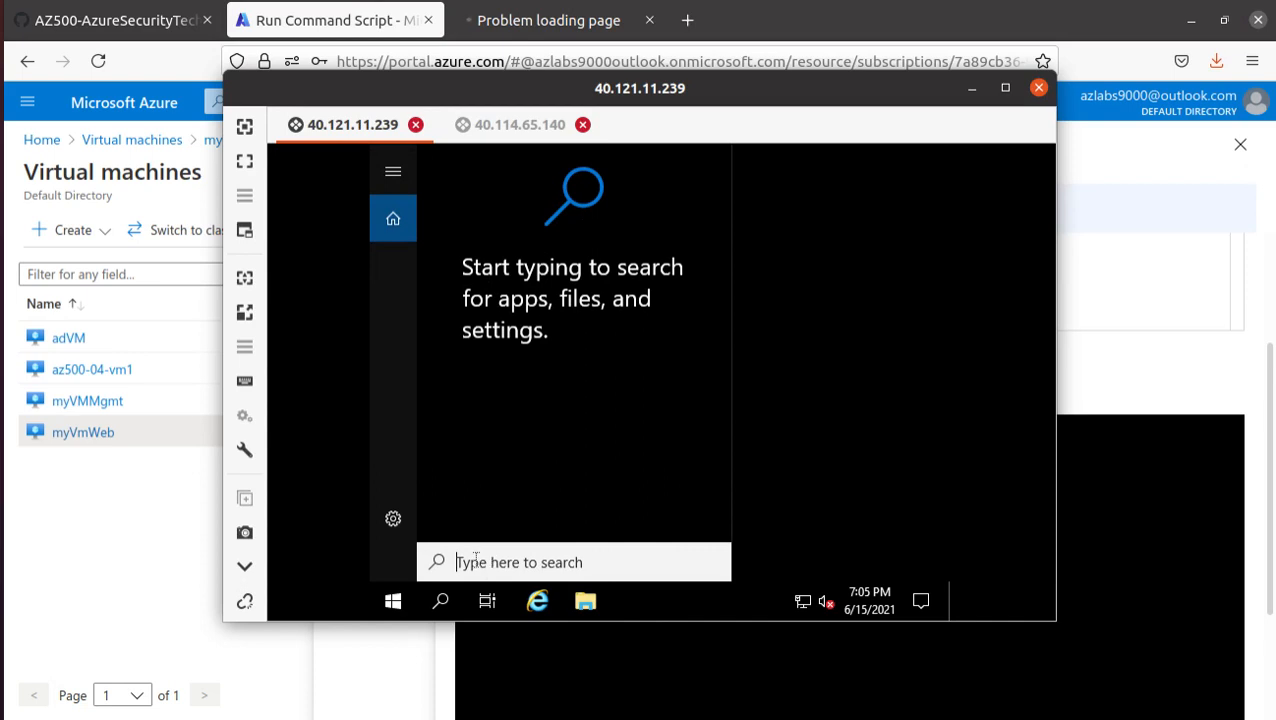
pyautogui.write('p')
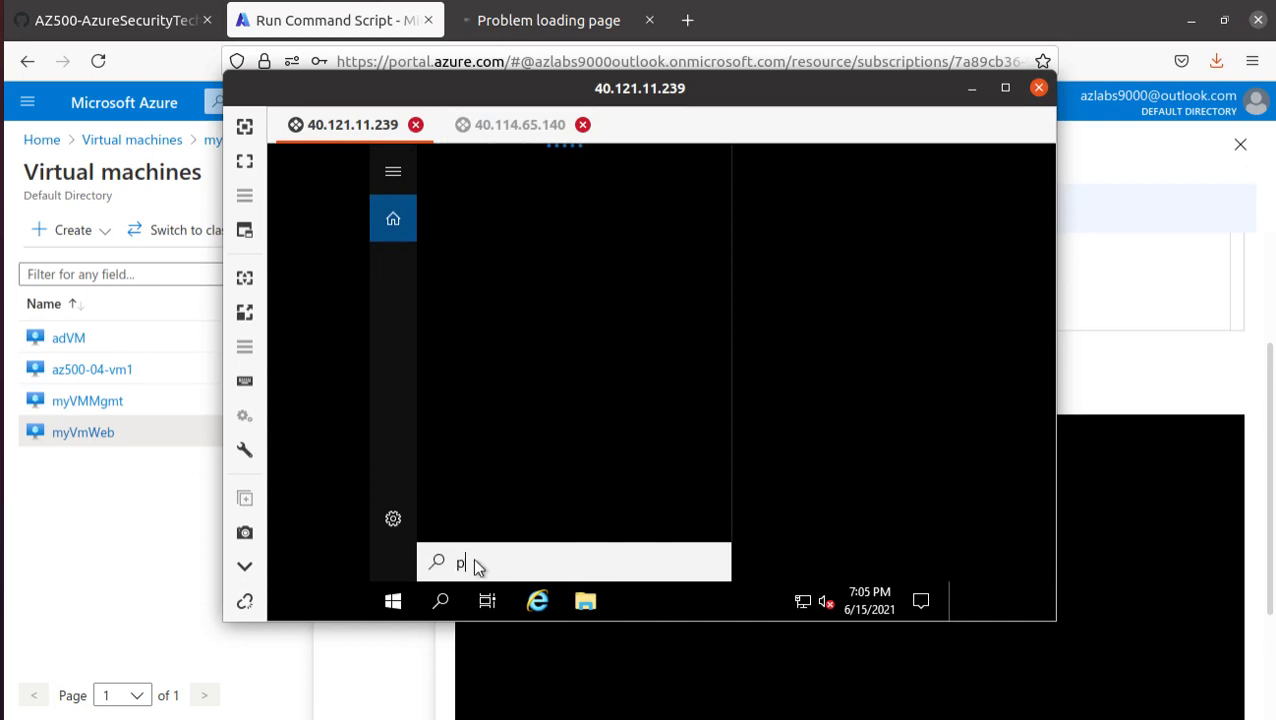
pyautogui.write('ower')
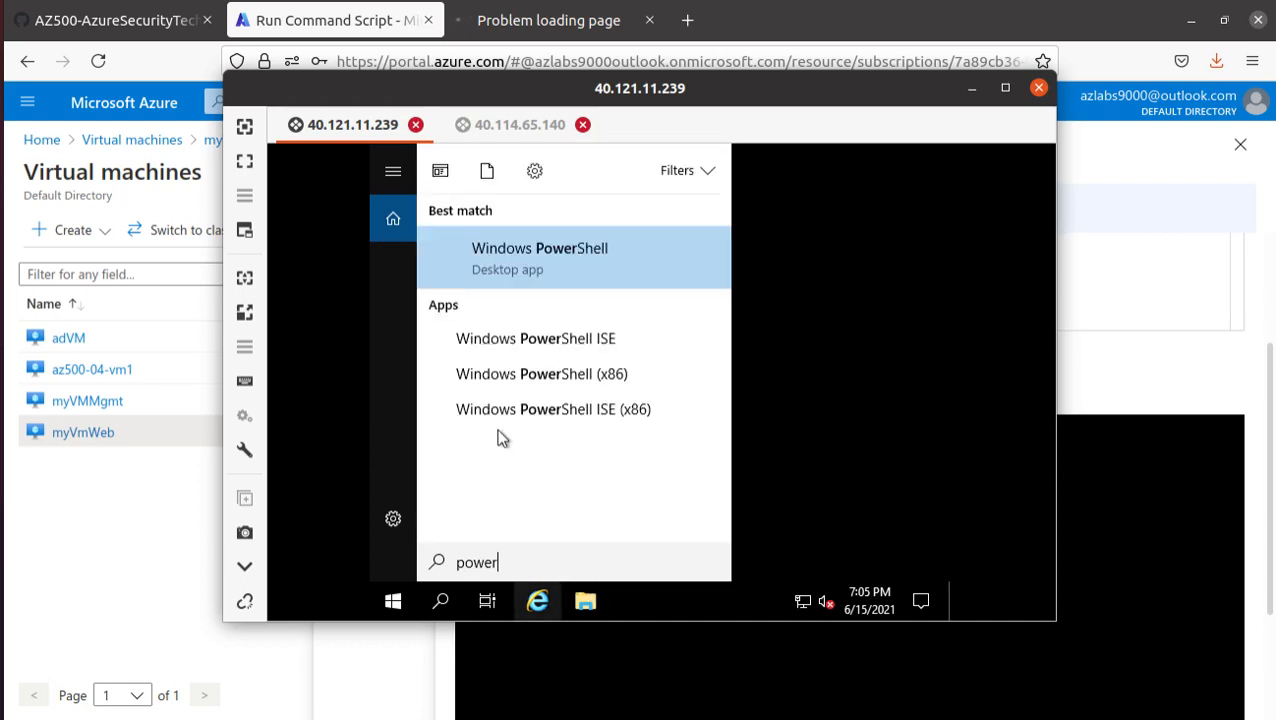
pyautogui.rightClick(521, 272)
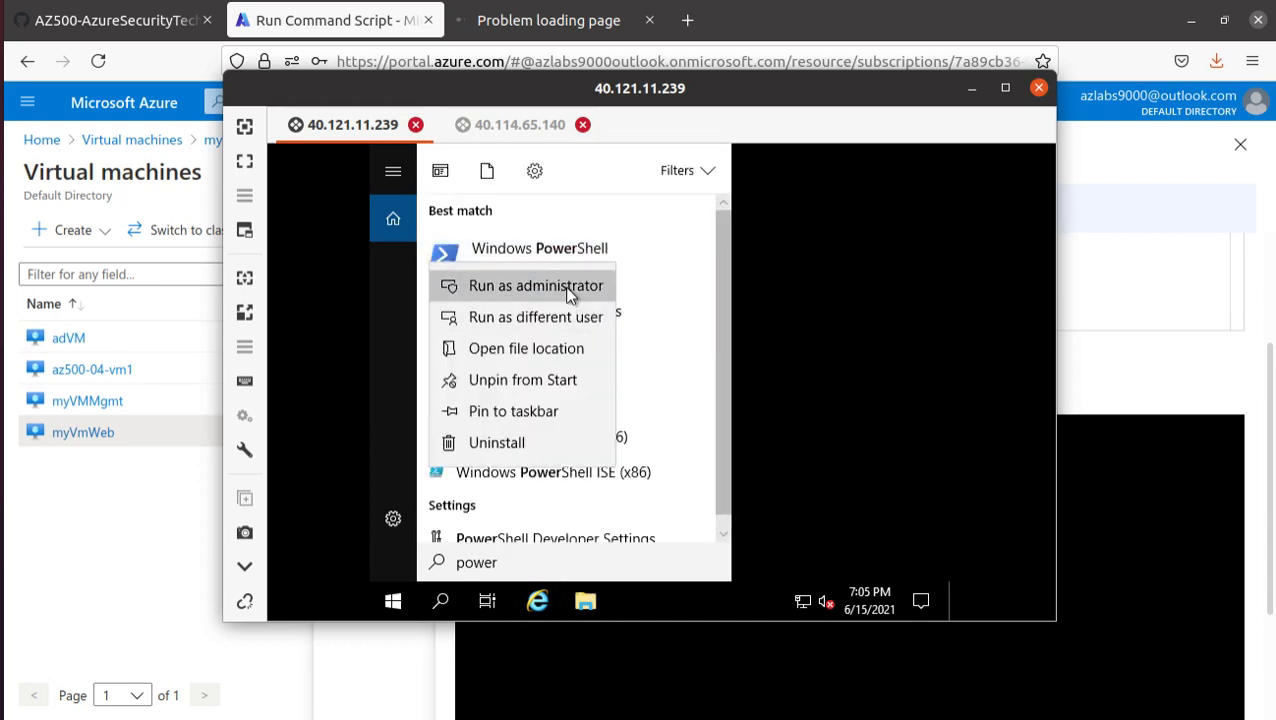
pyautogui.click(565, 286)
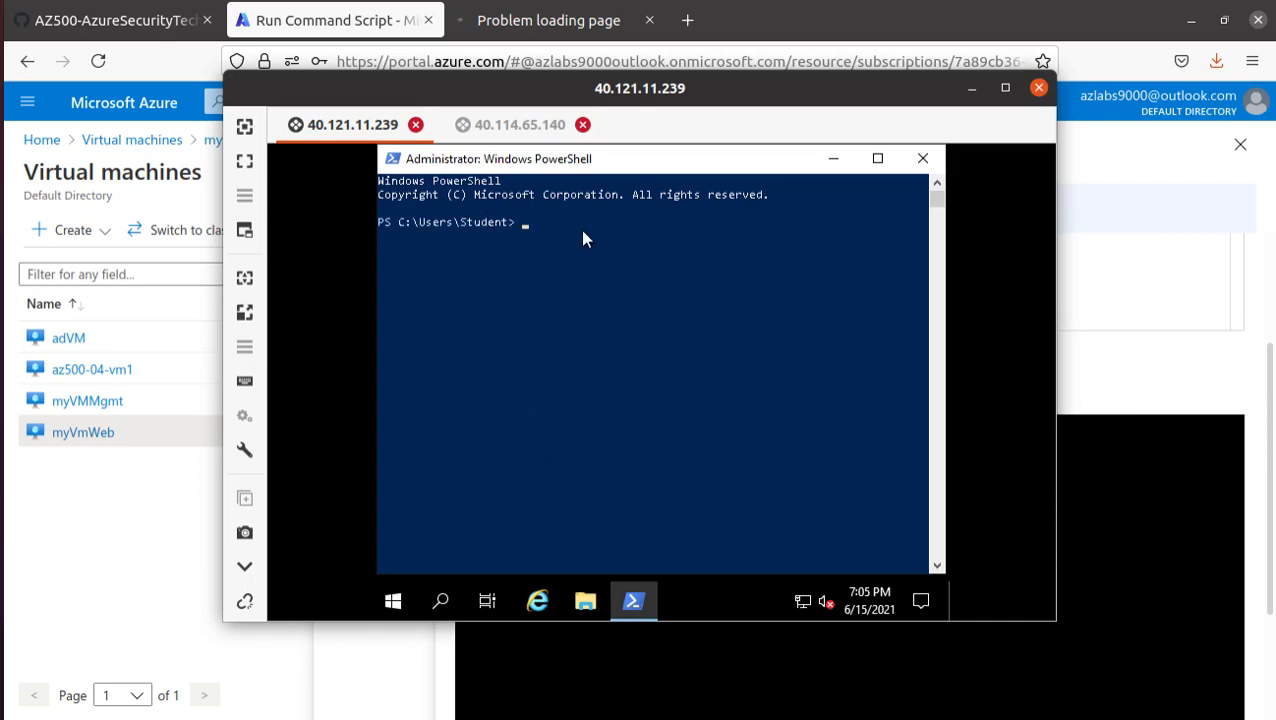
# - Paste Install-WindowsFeature -name Web-Server -IncludeManagementTools at the remote PowerShell prompt without running it, and compare it with the portal's script run
pyautogui.write('Install-WindowsFeature -name Web-Server -IncludeManagementTools')
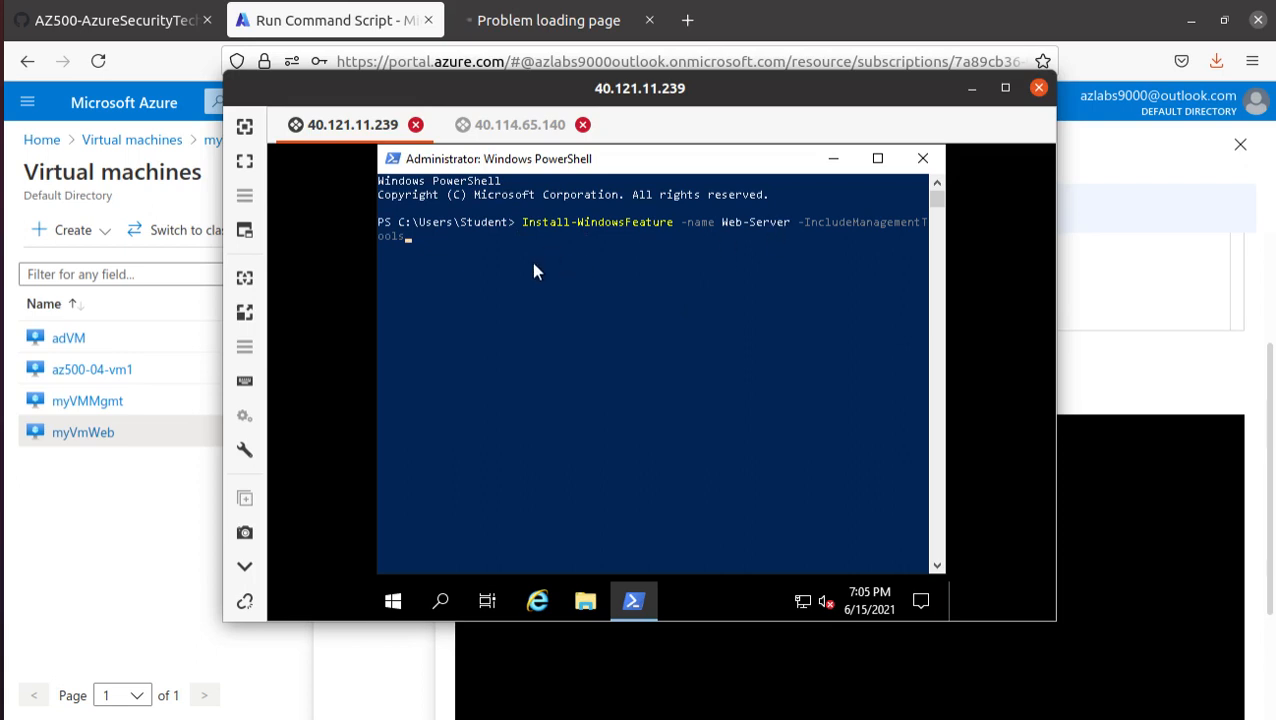
pyautogui.click(1119, 278)
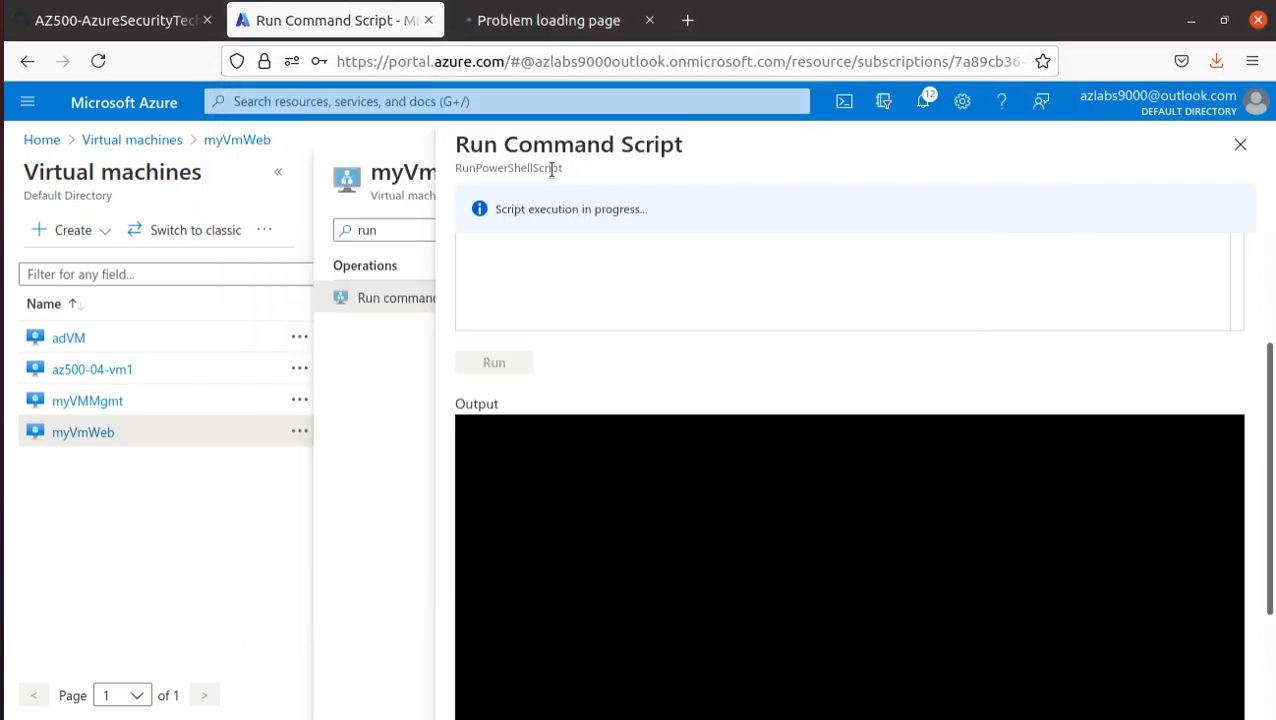
pyautogui.hotkey('alt', 'Tab')
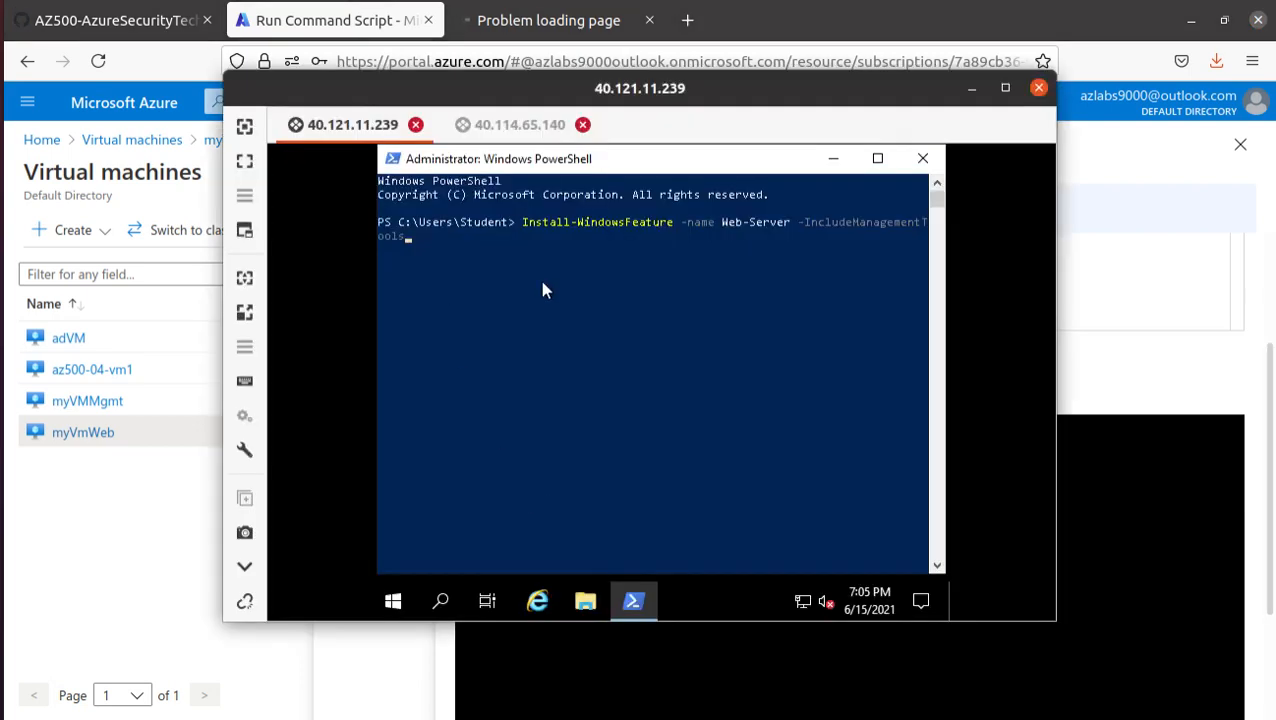
# - Return to the browser, reload 40.114.65.140 to test web access to myVmWeb, and recheck the script's status in the portal
pyautogui.click(1160, 527)
pyautogui.click(600, 22)
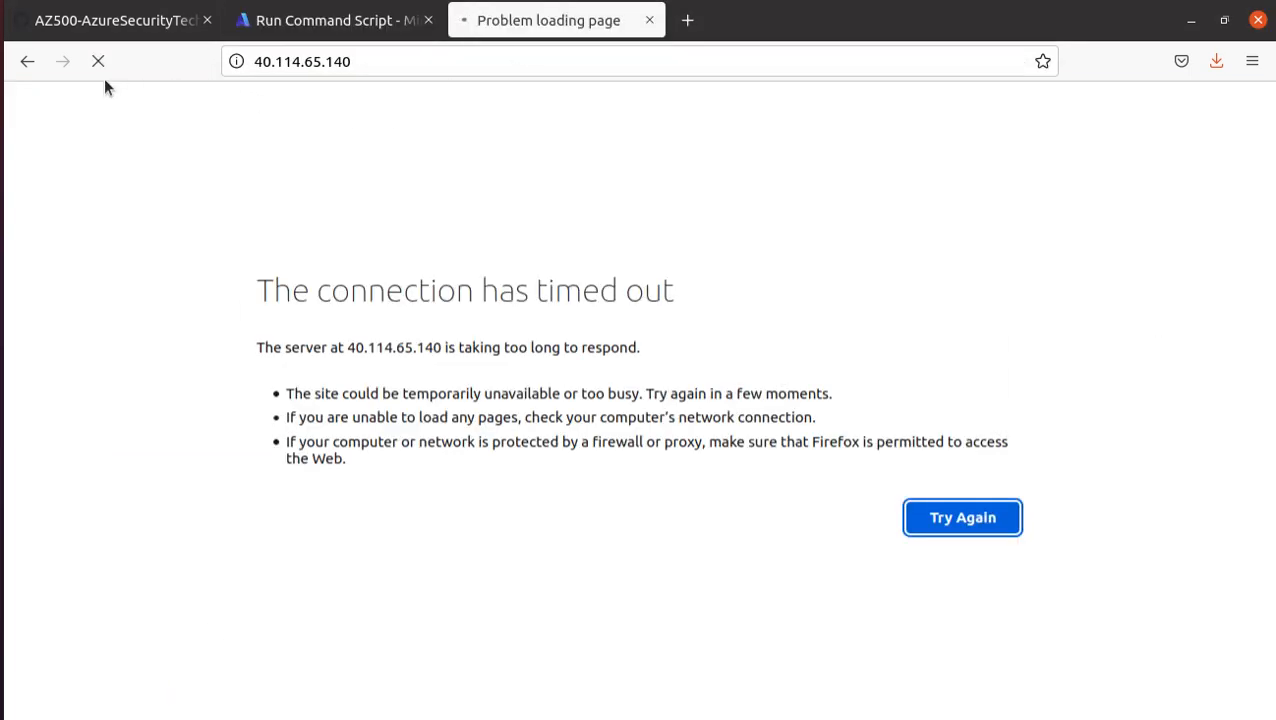
pyautogui.click(683, 70)
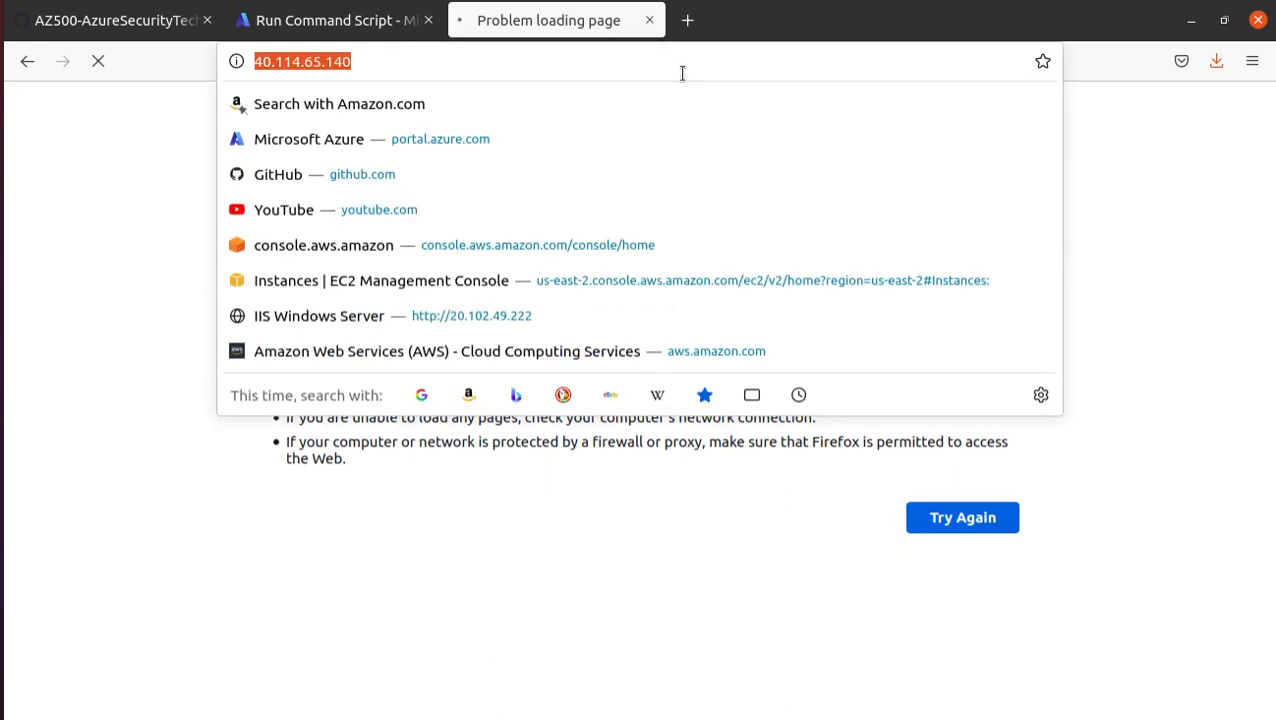
pyautogui.press('Return')
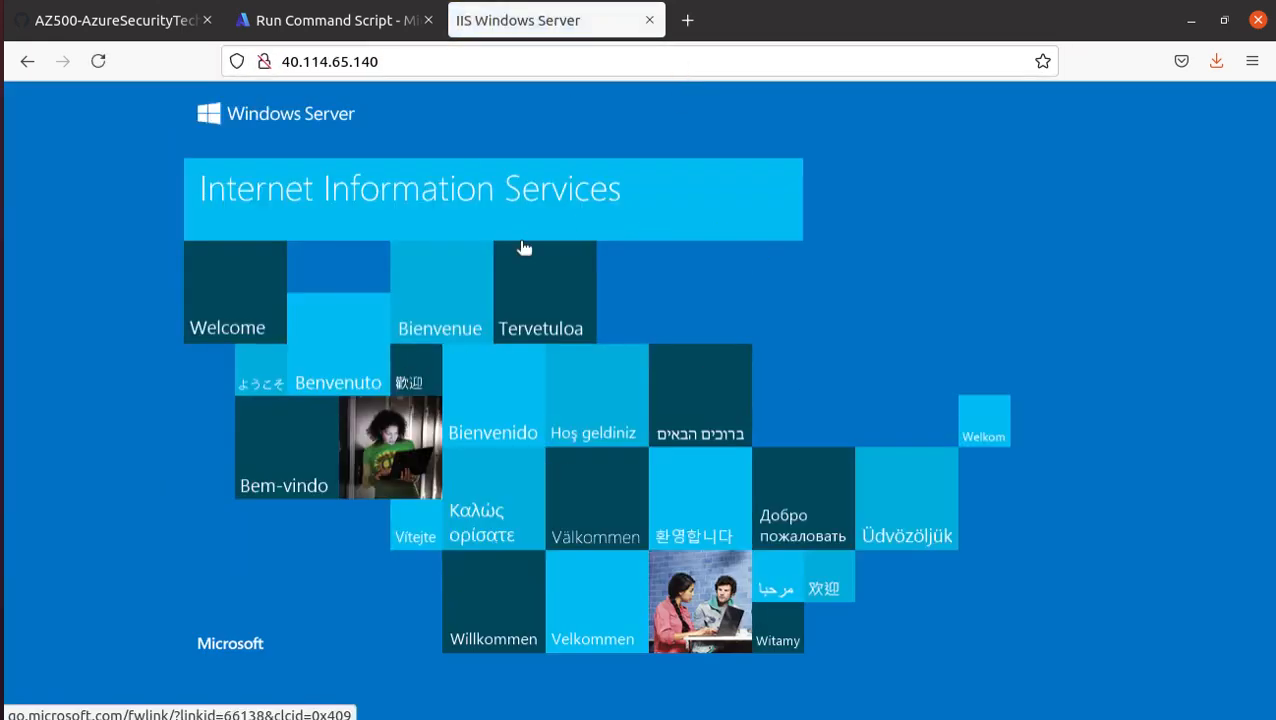
pyautogui.click(334, 24)
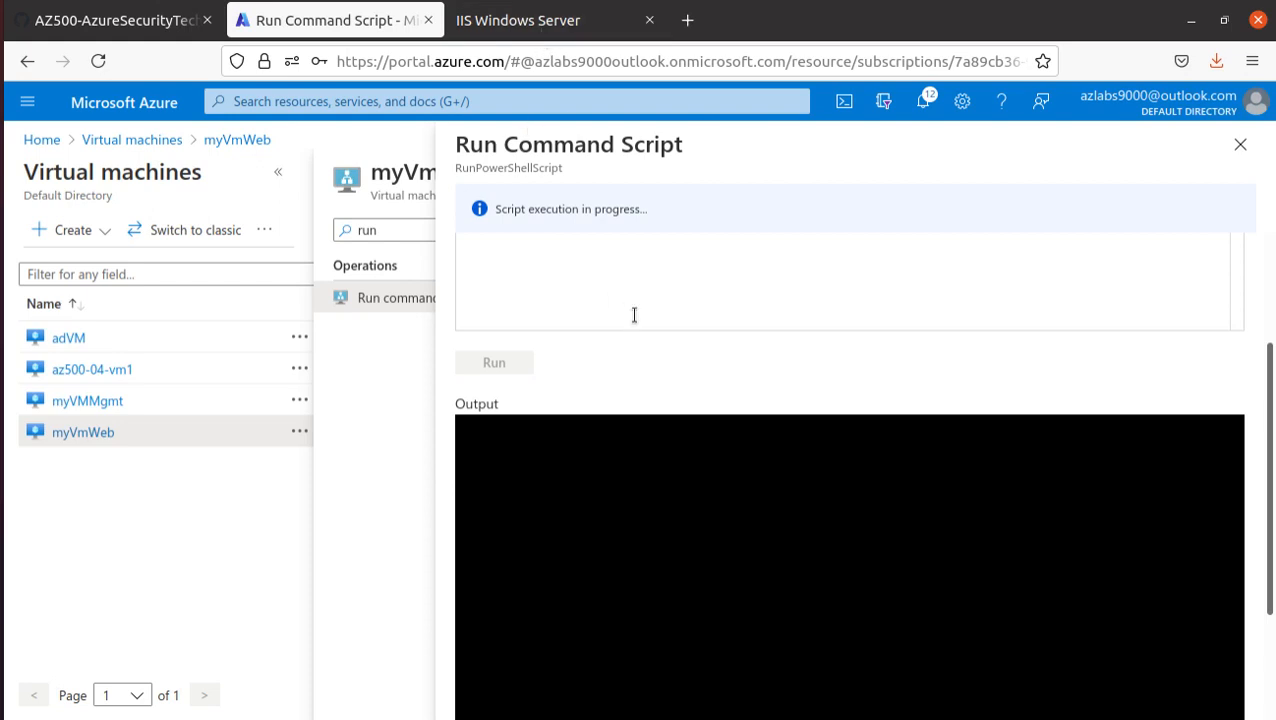
pyautogui.click(497, 36)
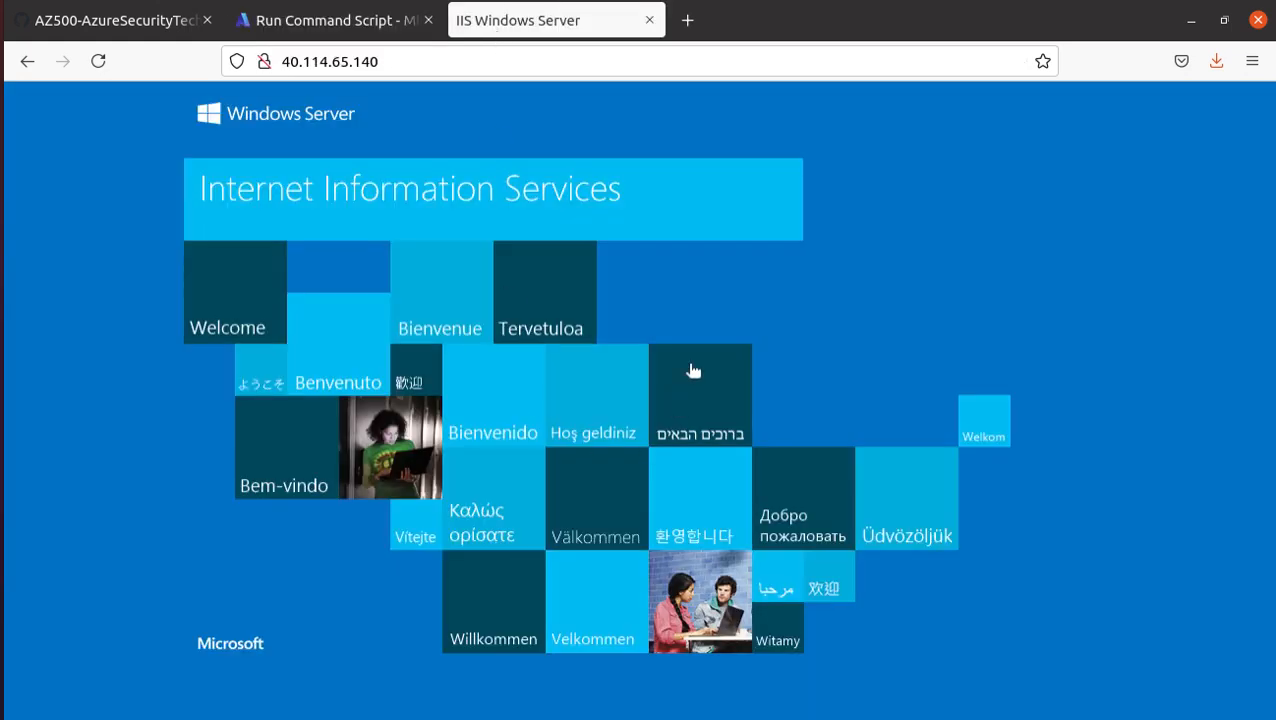
pyautogui.click(396, 61)
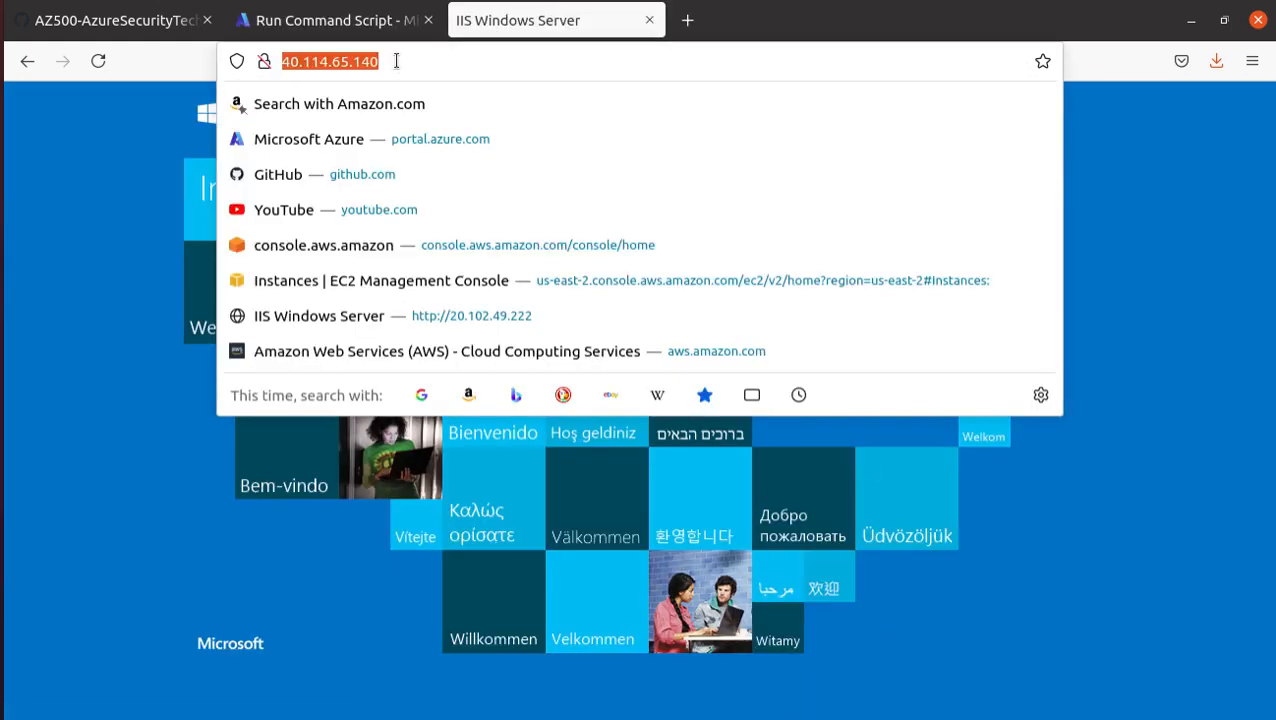
pyautogui.click(1035, 518)
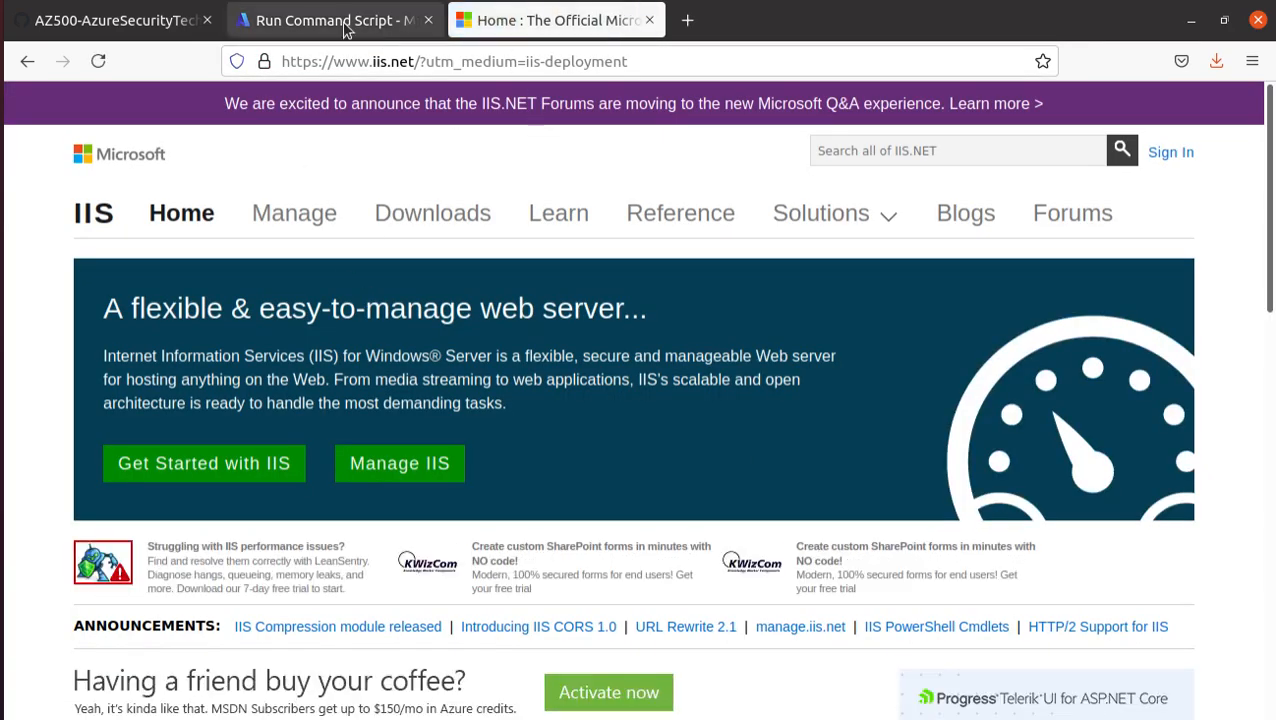
pyautogui.click(27, 62)
pyautogui.click(330, 62)
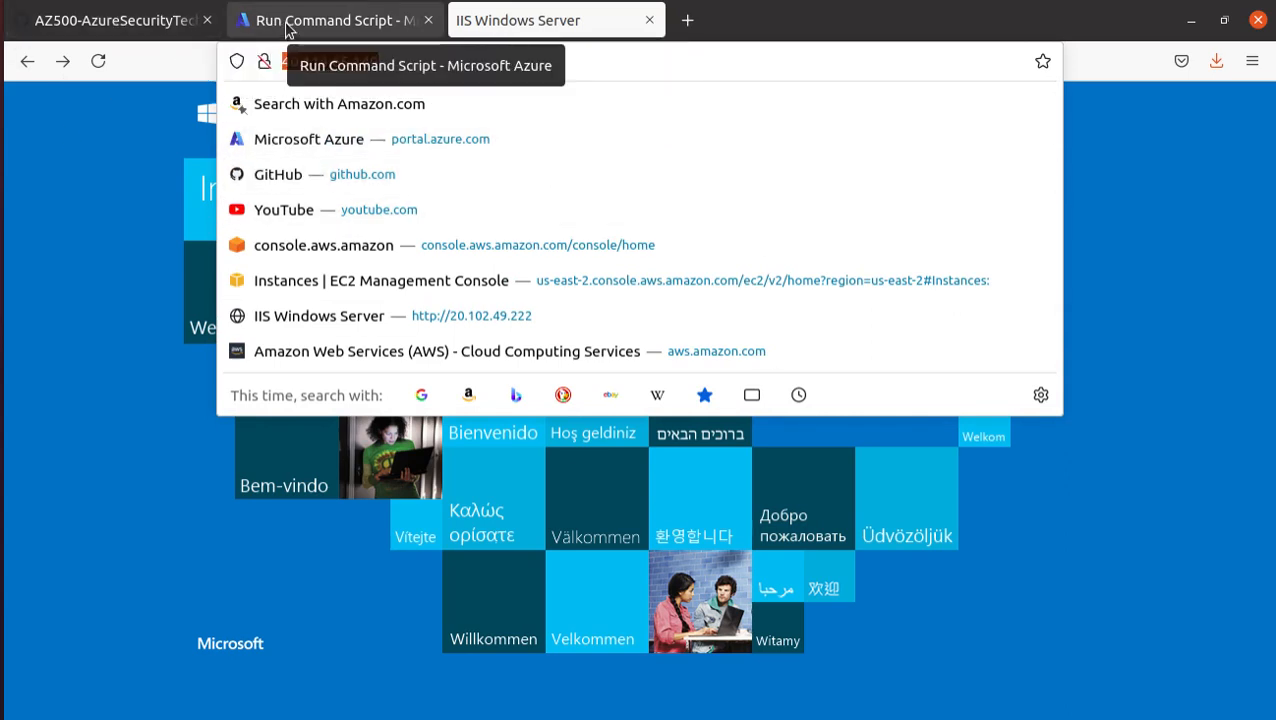
# - Copy the clean-up command Remove-AzResourceGroup -Name "AZ500LAB07" -Force -AsJob from the lab manual
pyautogui.click(117, 25)
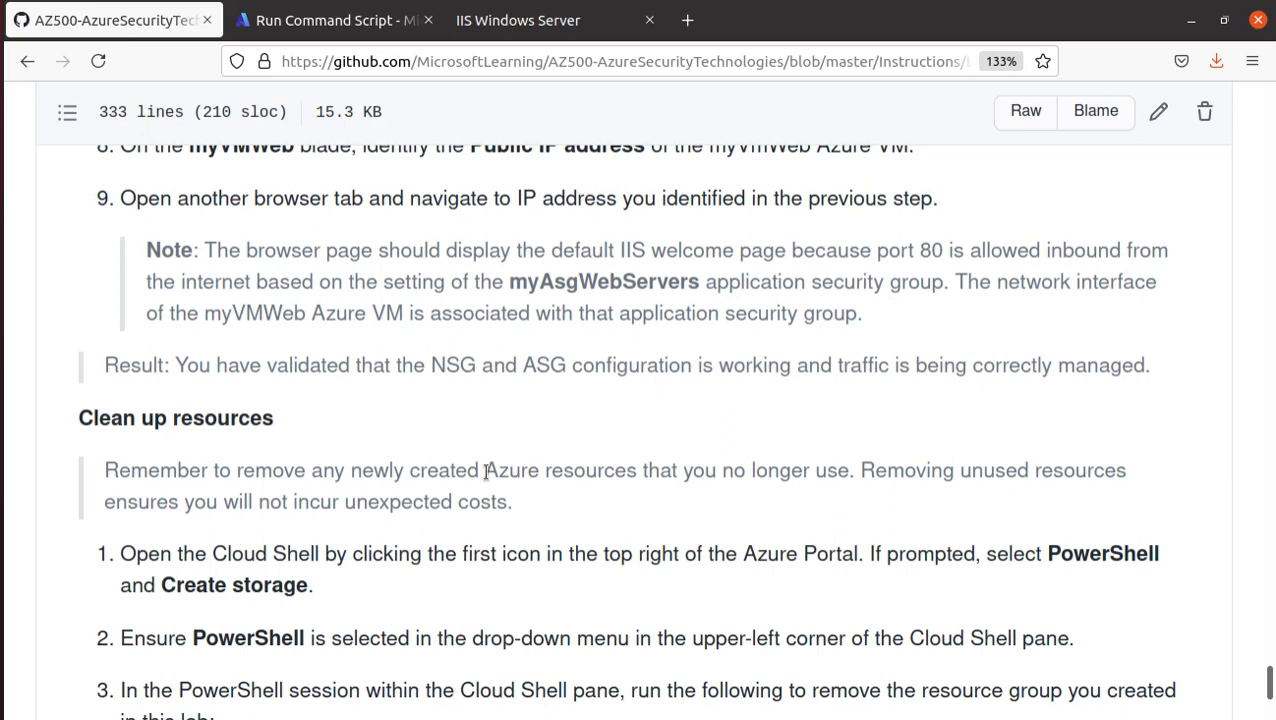
pyautogui.scroll(-5, 488, 477)
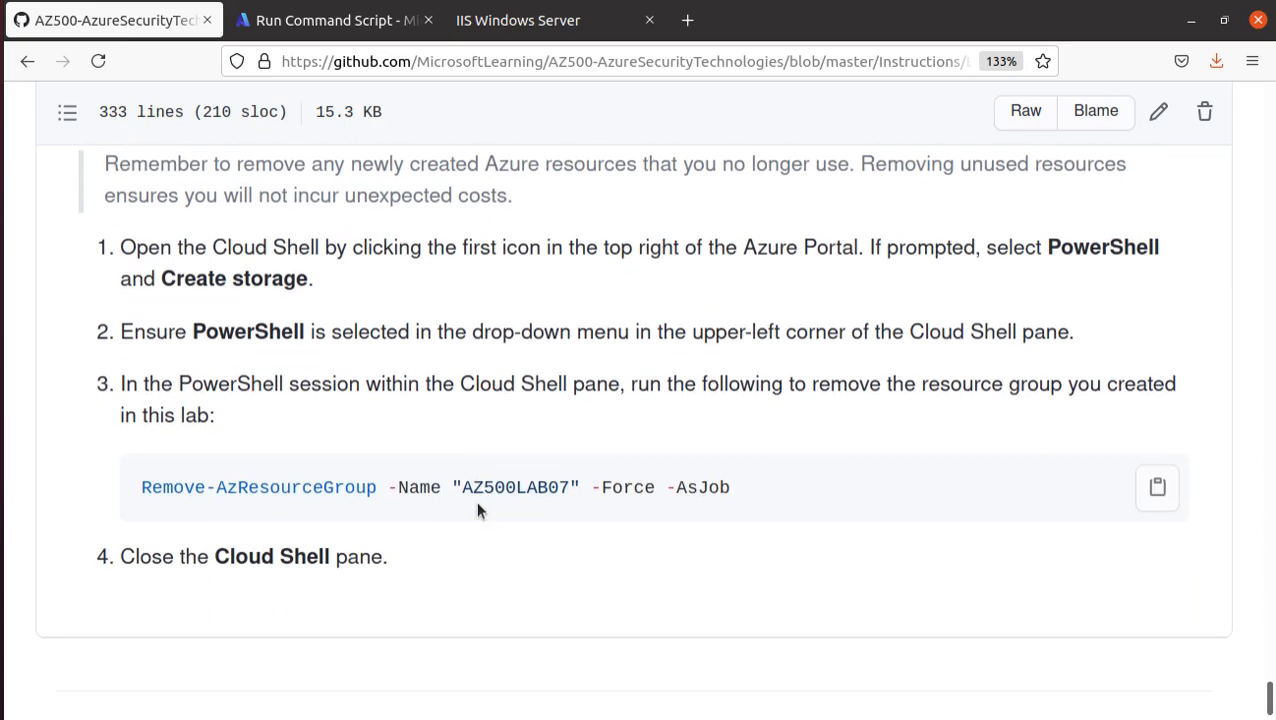
pyautogui.tripleClick(604, 487)
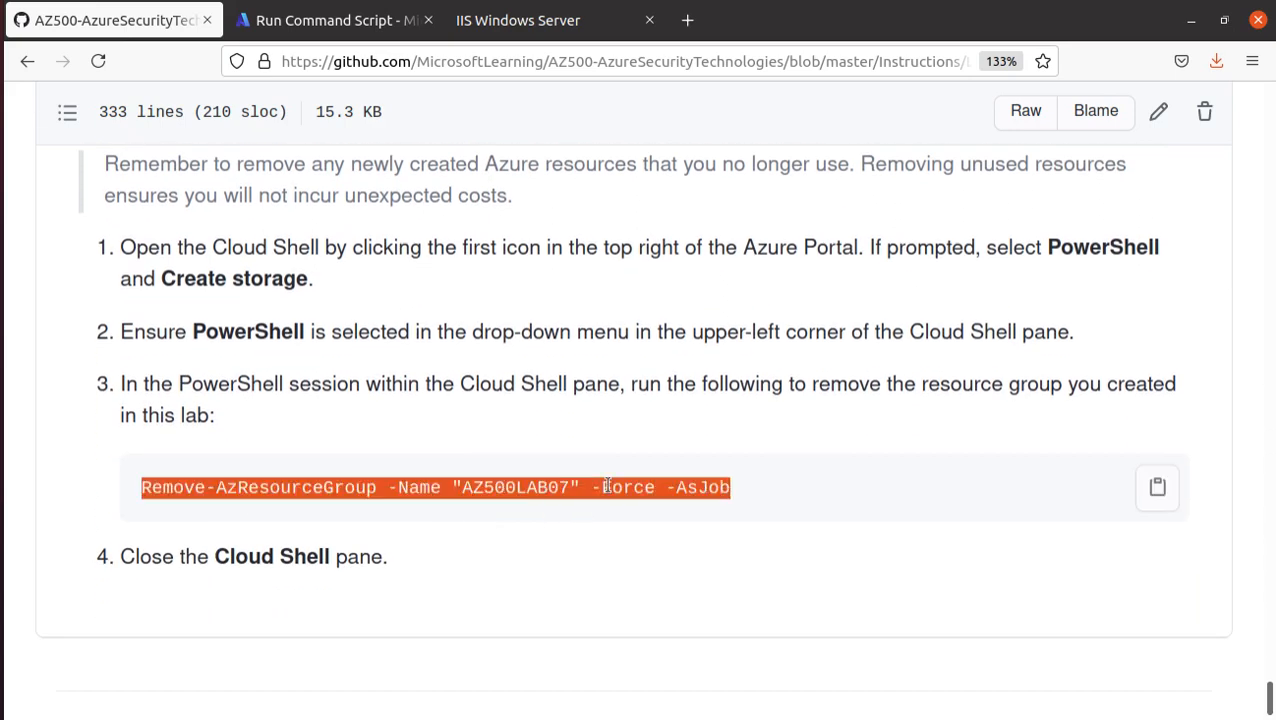
pyautogui.rightClick(612, 489)
pyautogui.click(656, 501)
# - Check the output of the myVmWeb script run in the Azure portal and return to the web page at 40.114.65.140
pyautogui.click(329, 25)
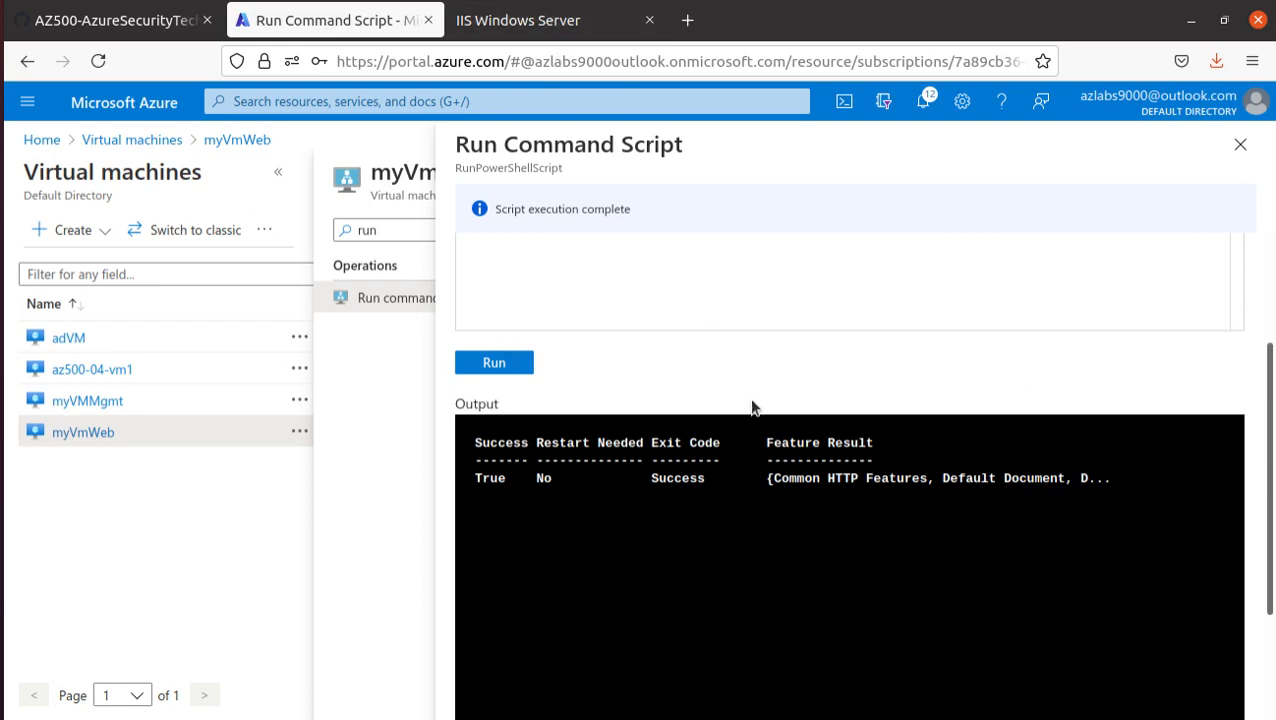
pyautogui.click(537, 22)
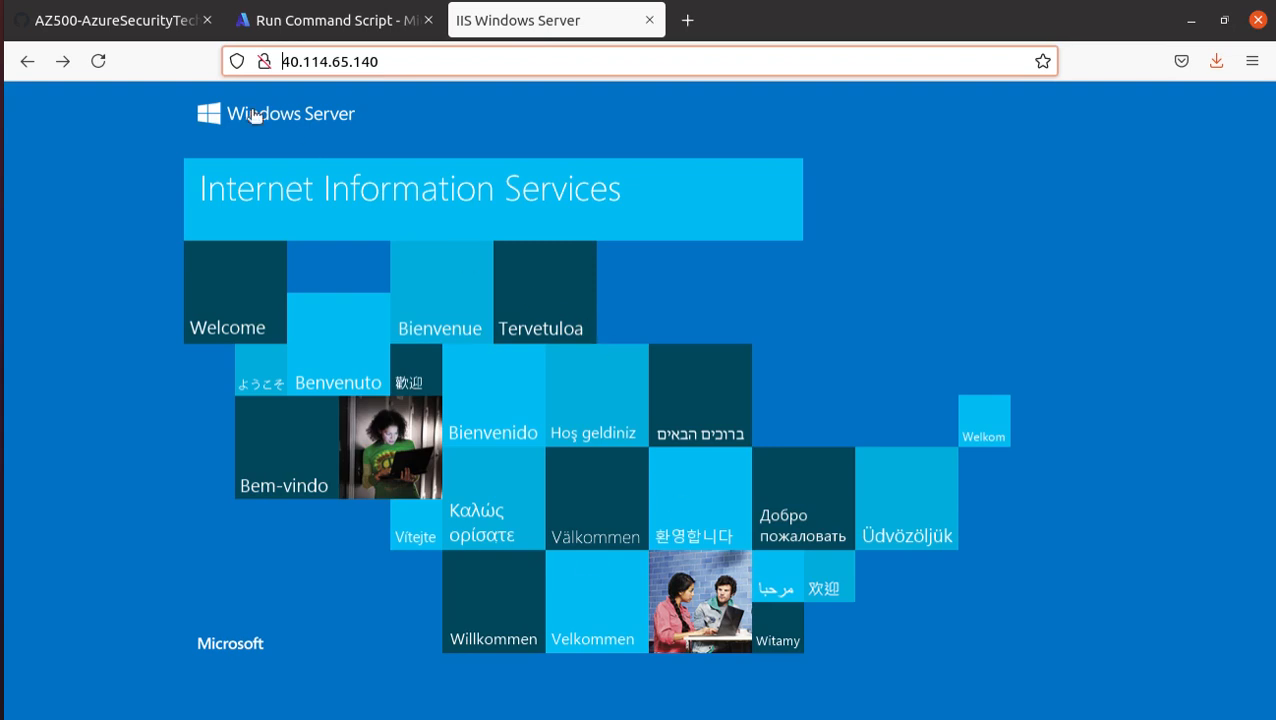